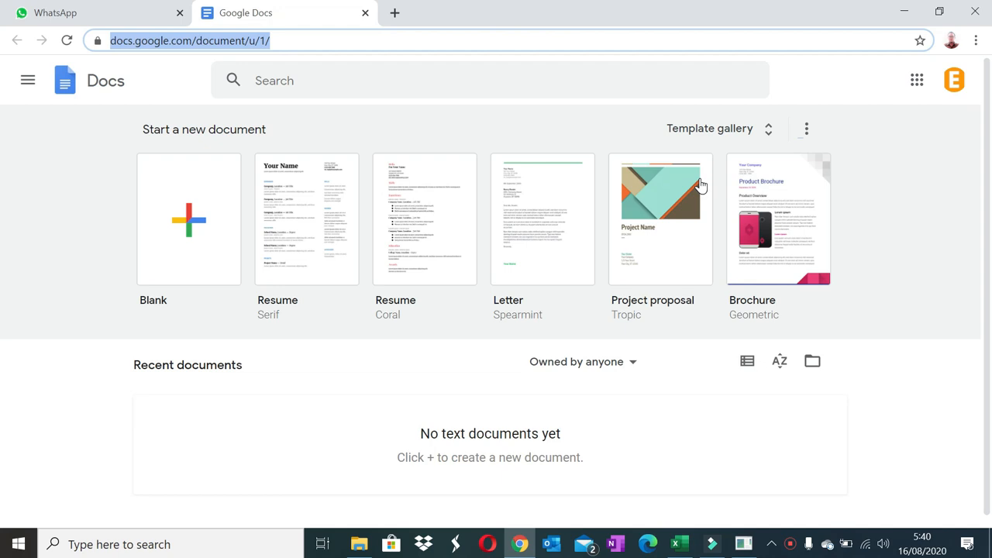
# Step: Go to docs.google.com in the current browser tab
pyautogui.write('docs')
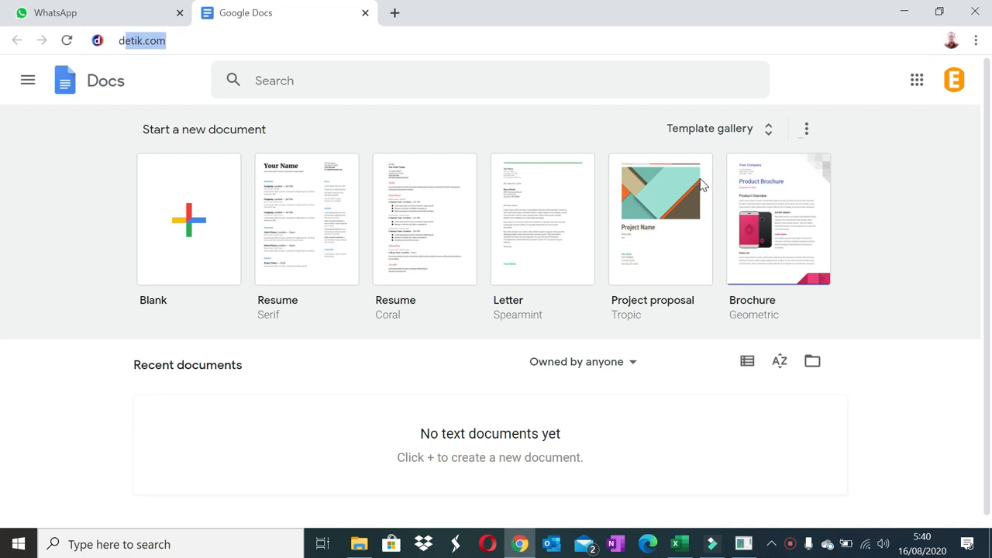
pyautogui.write('.g')
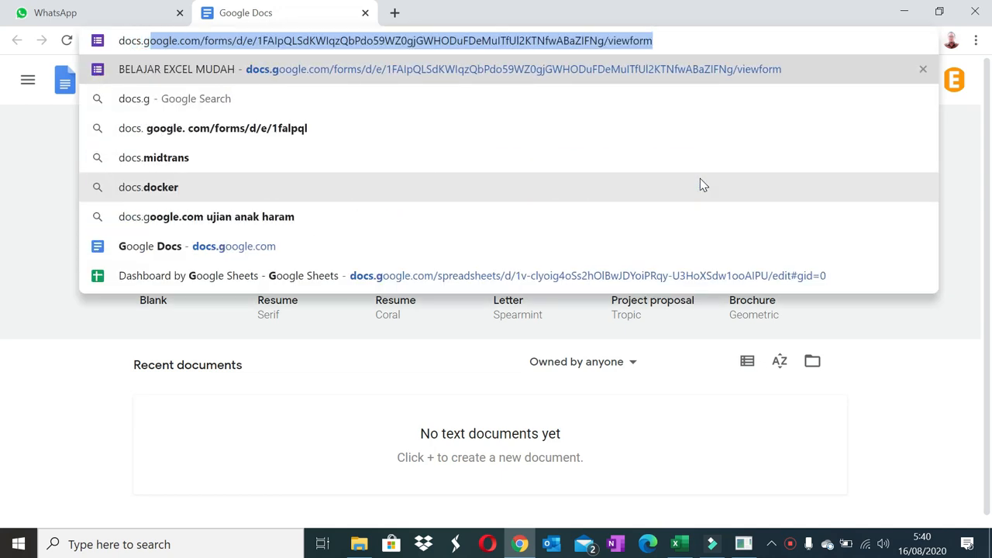
pyautogui.write('oogle.com')
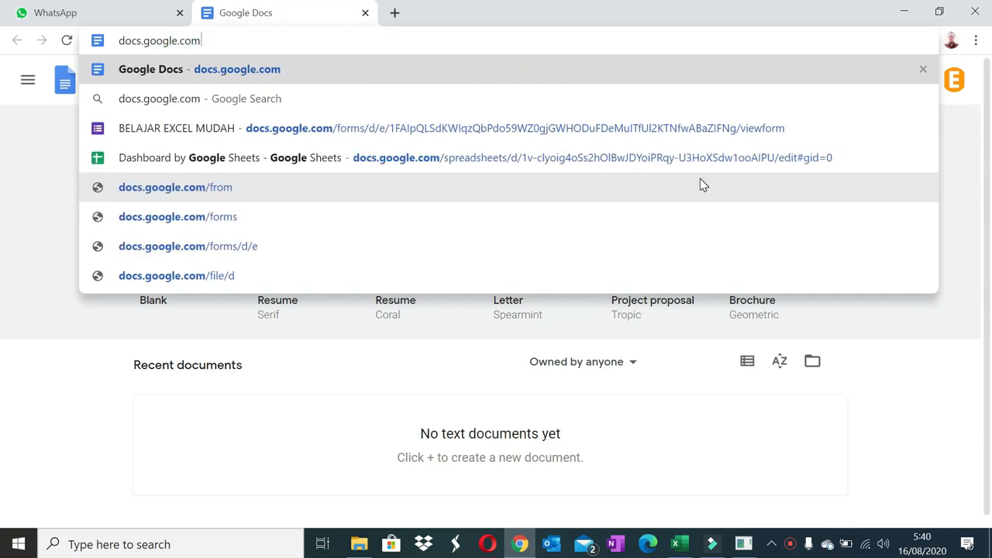
pyautogui.press('Return')
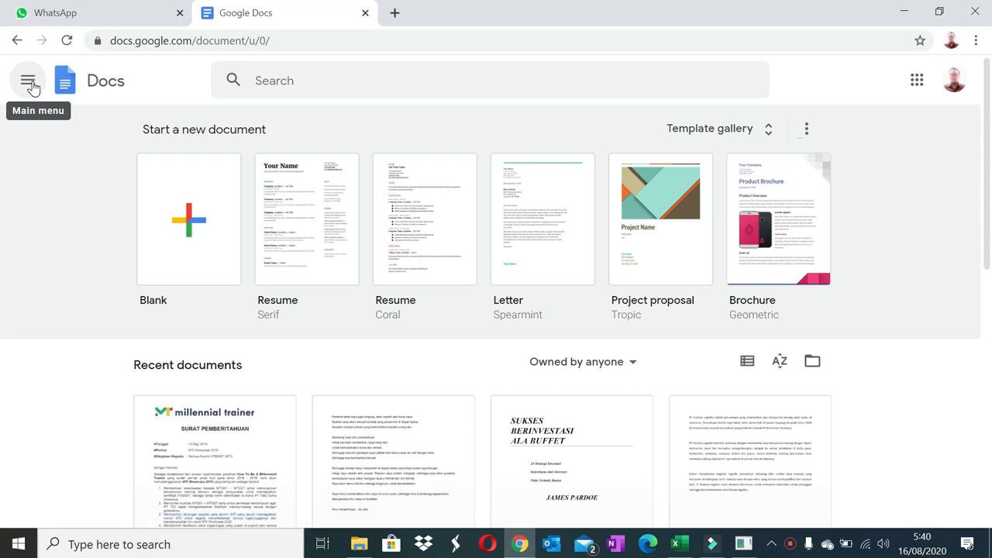
# Step: Switch from Docs to Sheets and create a blank spreadsheet
pyautogui.click(30, 83)
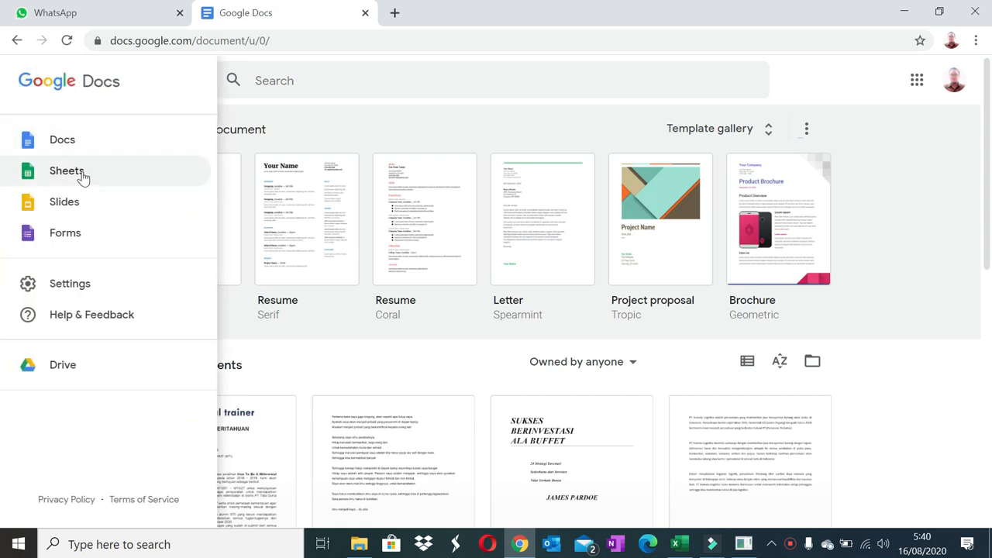
pyautogui.click(85, 172)
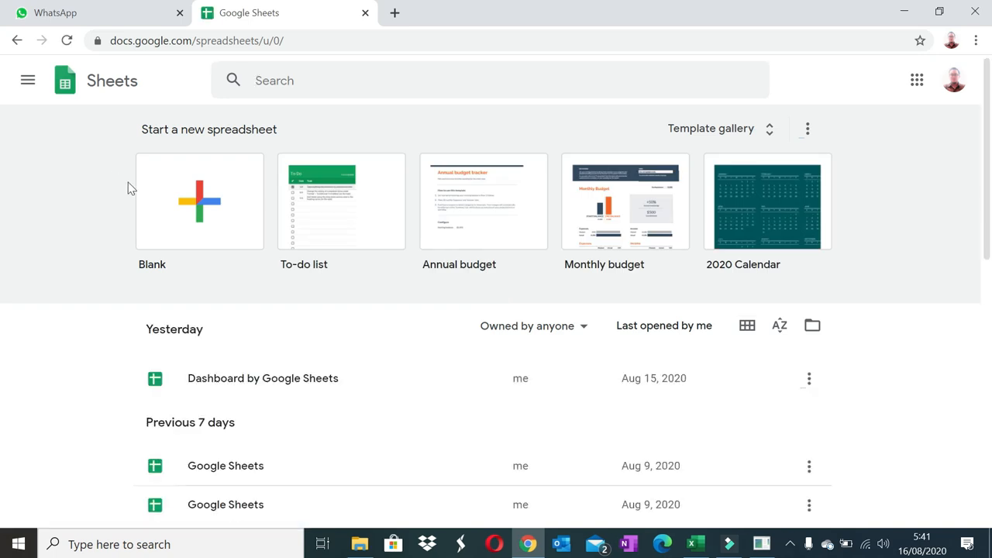
pyautogui.click(205, 206)
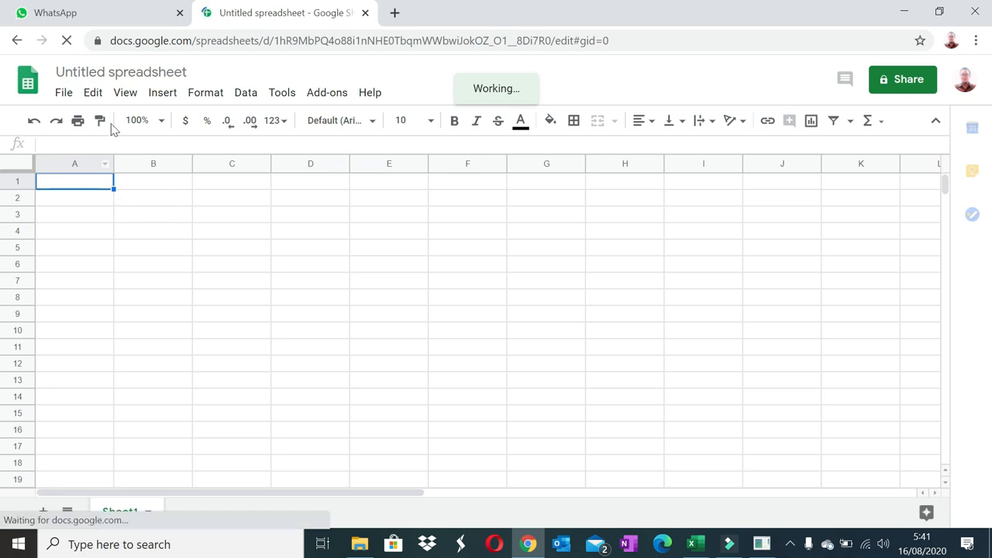
# Step: Import the file 16-08-2020.xlsx from the device, replacing the current spreadsheet
pyautogui.click(65, 94)
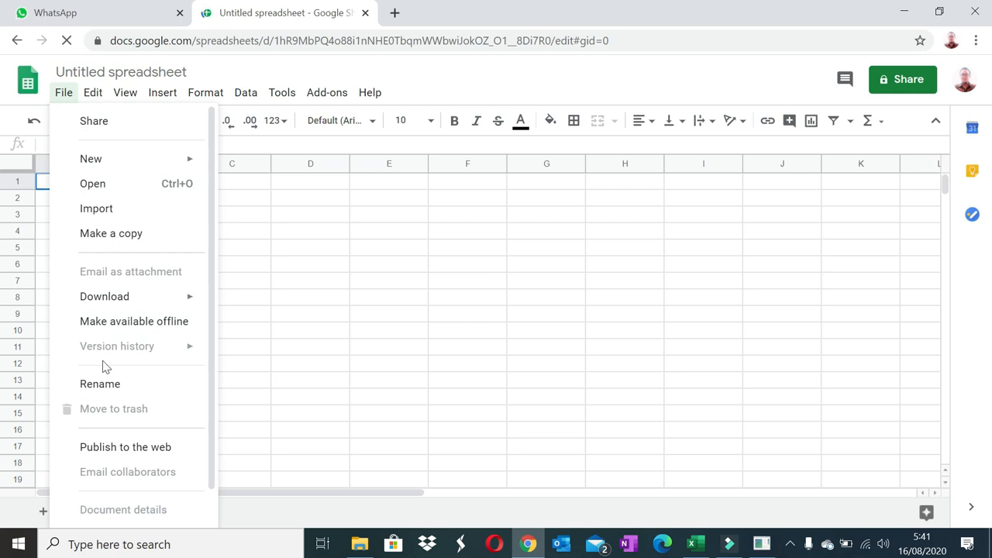
pyautogui.click(119, 208)
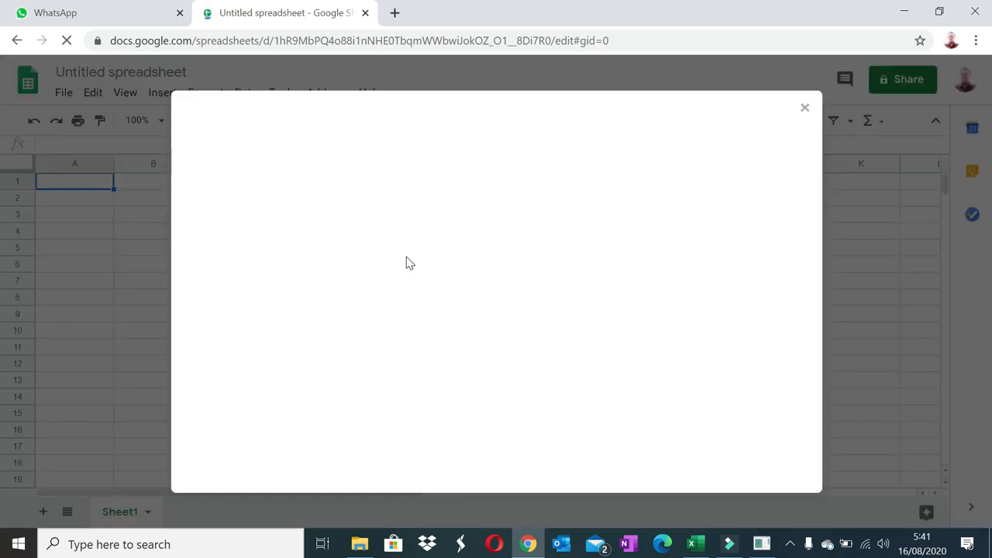
pyautogui.click(458, 151)
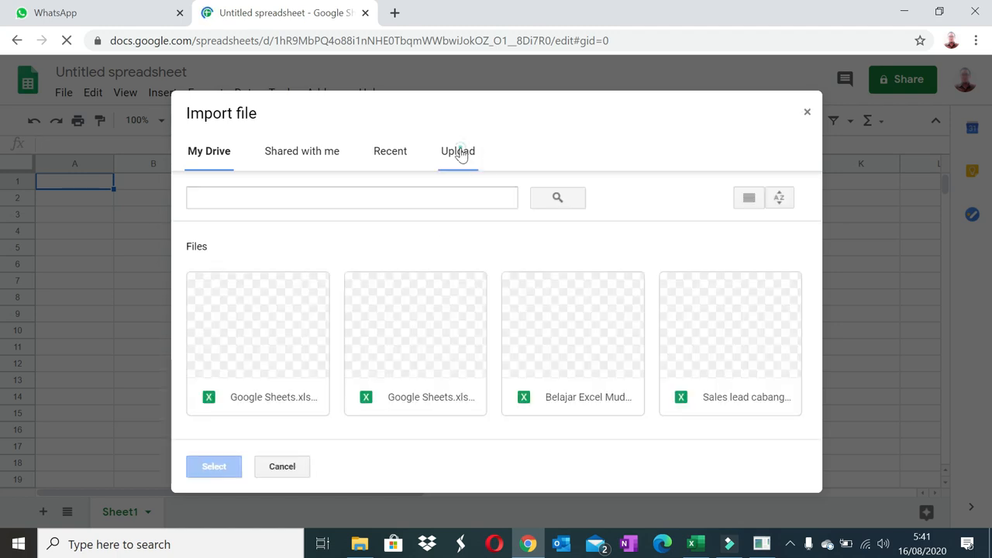
pyautogui.click(509, 332)
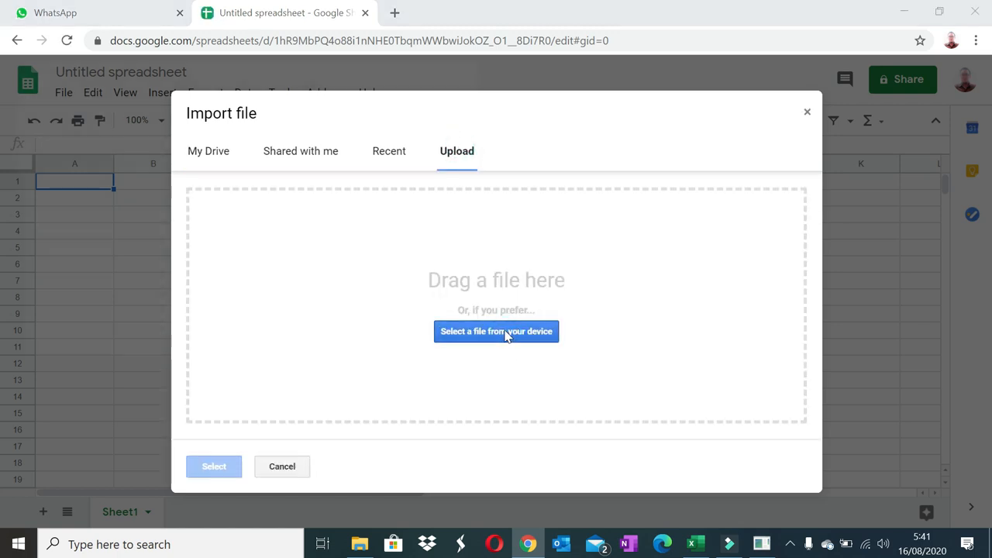
pyautogui.click(268, 109)
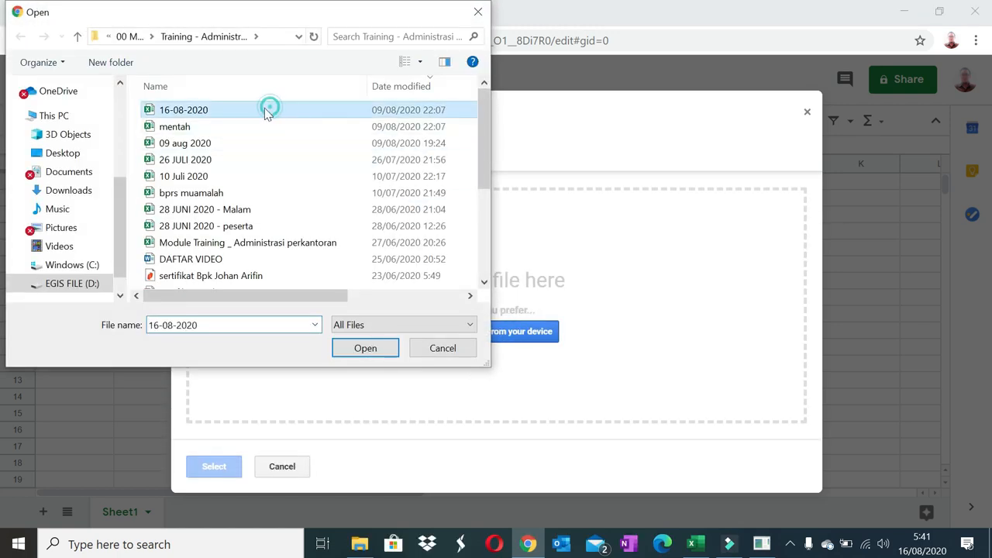
pyautogui.click(370, 351)
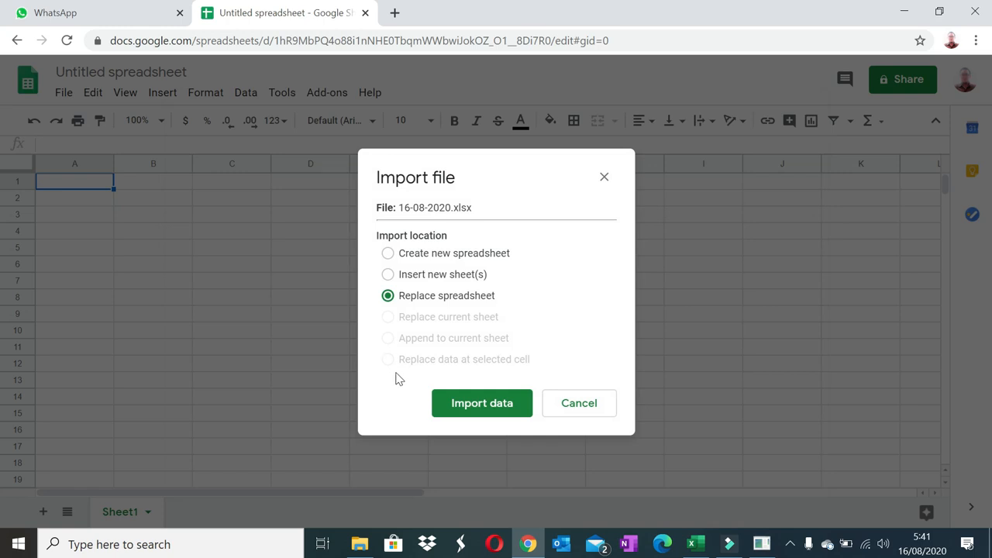
pyautogui.click(456, 403)
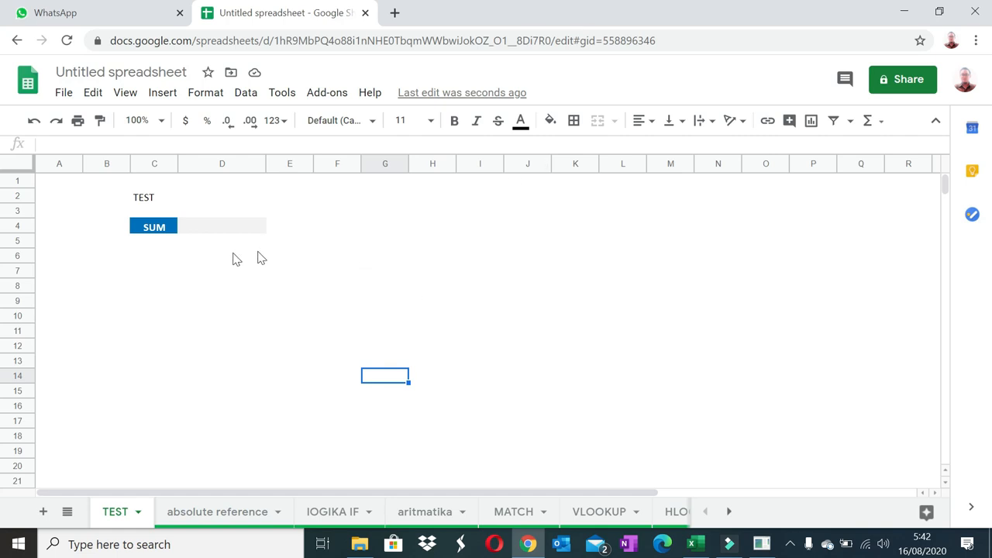
# Step: Enter the formula =sum(1,2) in cell D4 of the TEST sheet
pyautogui.click(217, 227)
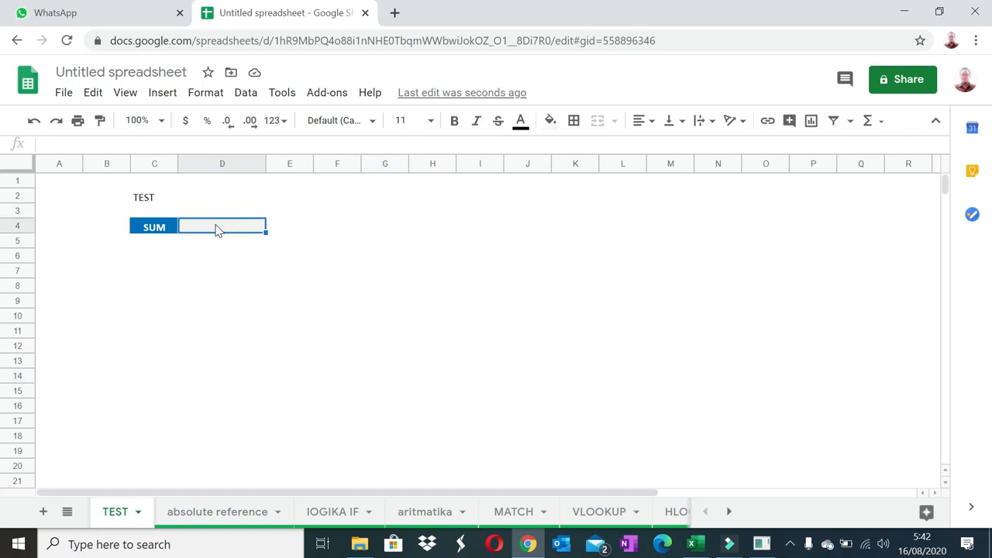
pyautogui.write('=sum')
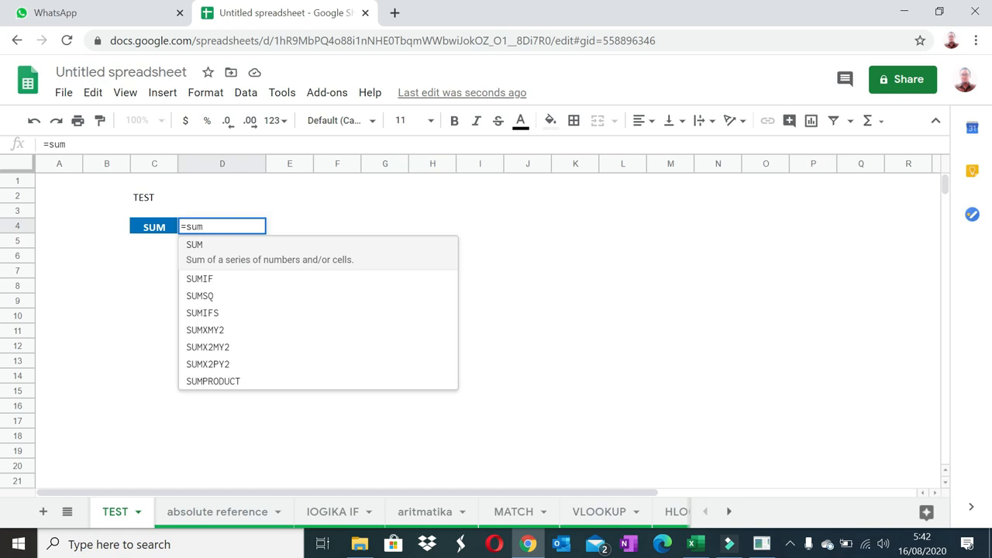
pyautogui.write('(1,2')
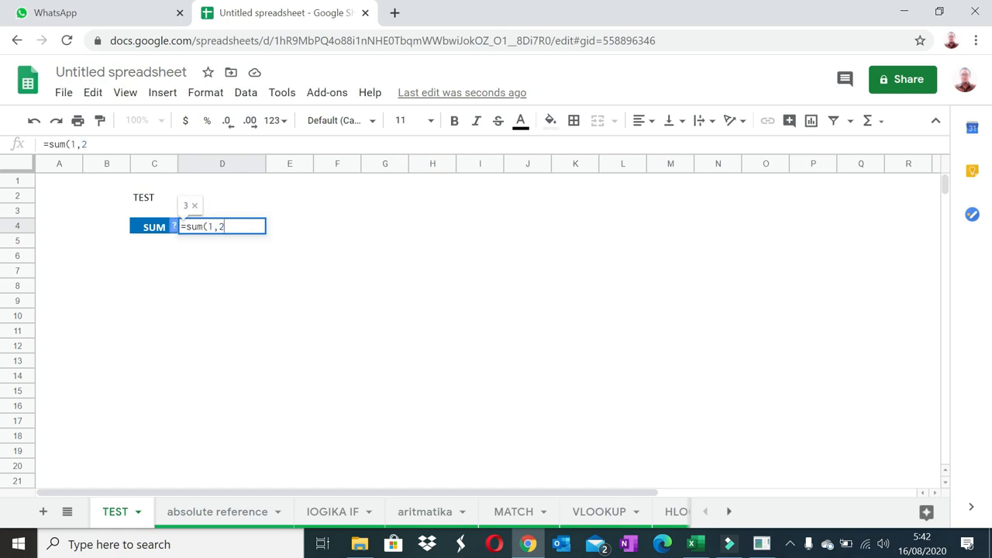
pyautogui.write(')')
pyautogui.press('Return')
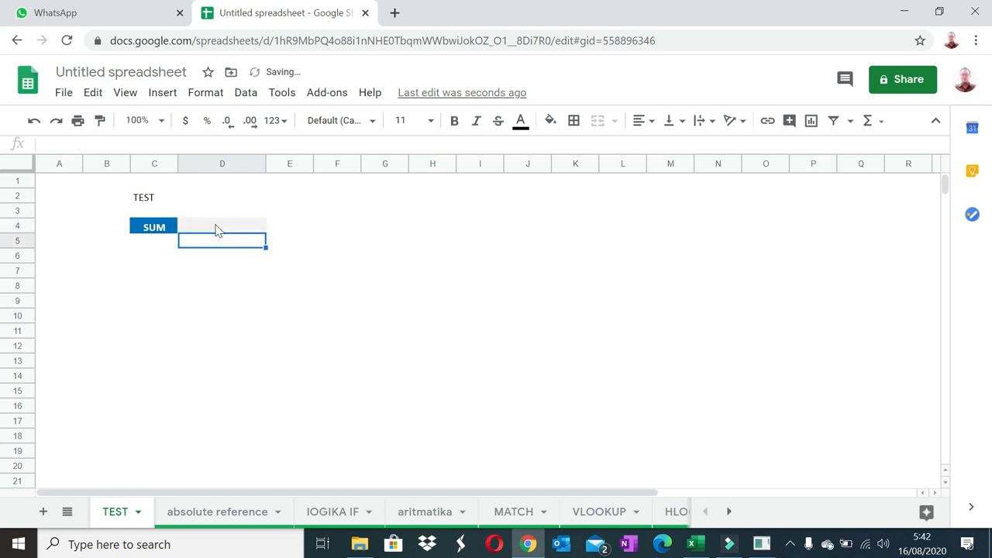
# Step: Try a semicolon as the argument separator in D4's SUM formula and restore the comma
pyautogui.click(250, 230)
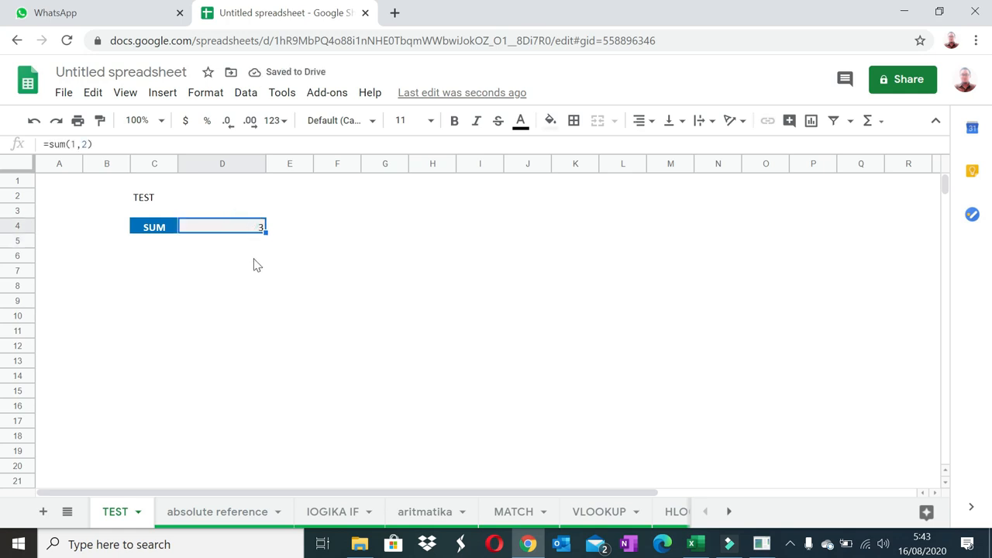
pyautogui.click(238, 220)
pyautogui.click(244, 226)
pyautogui.doubleClick(244, 226)
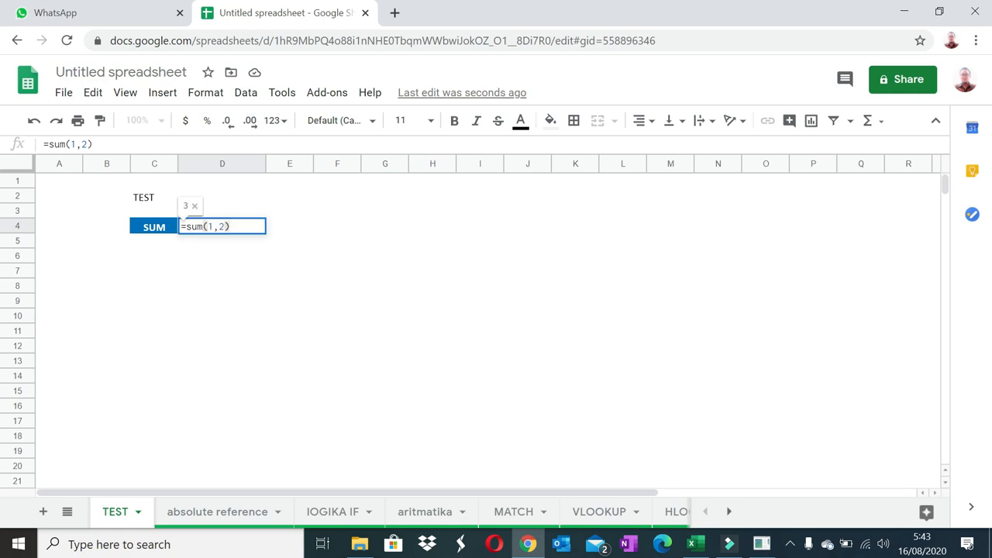
pyautogui.click(216, 226)
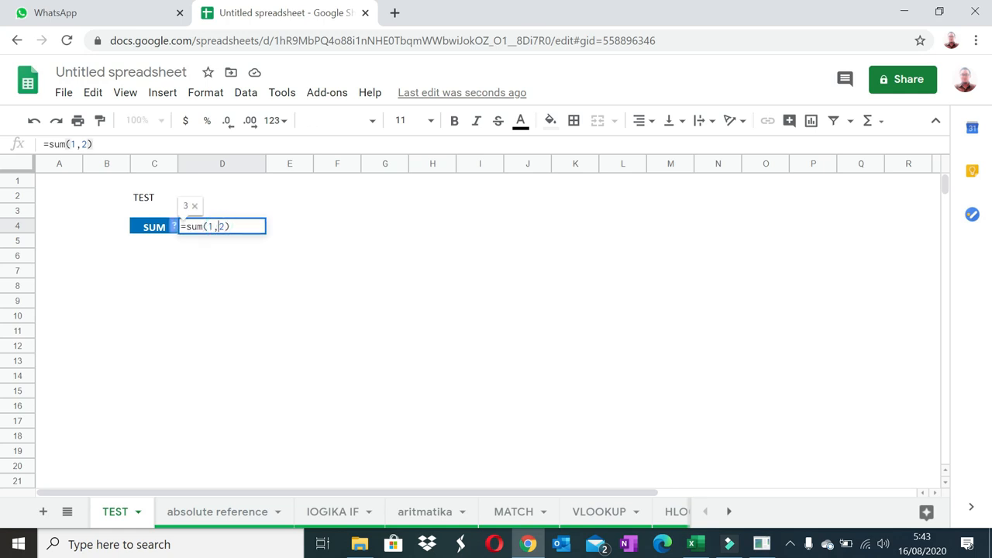
pyautogui.press('BackSpace')
pyautogui.write(';')
pyautogui.press('BackSpace')
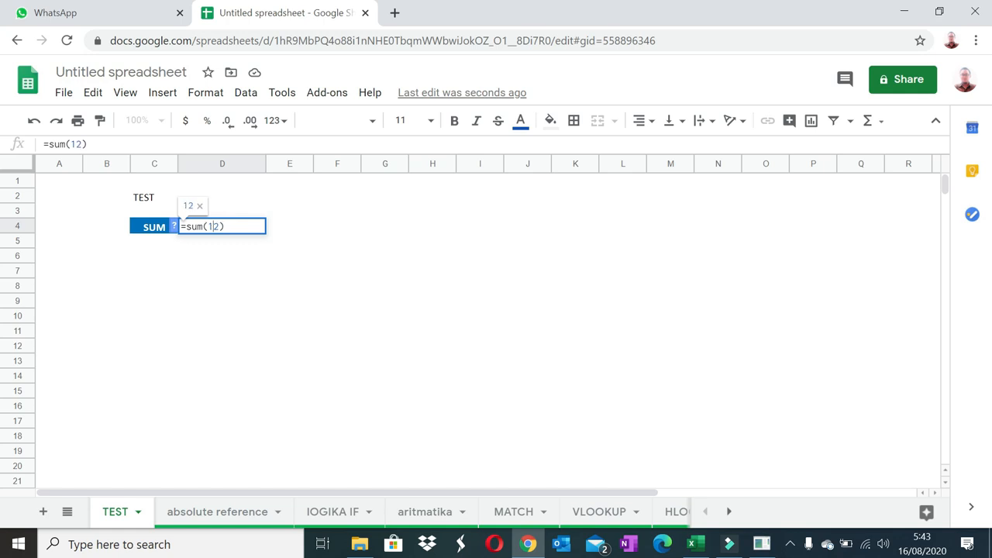
pyautogui.write(',')
pyautogui.press('Return')
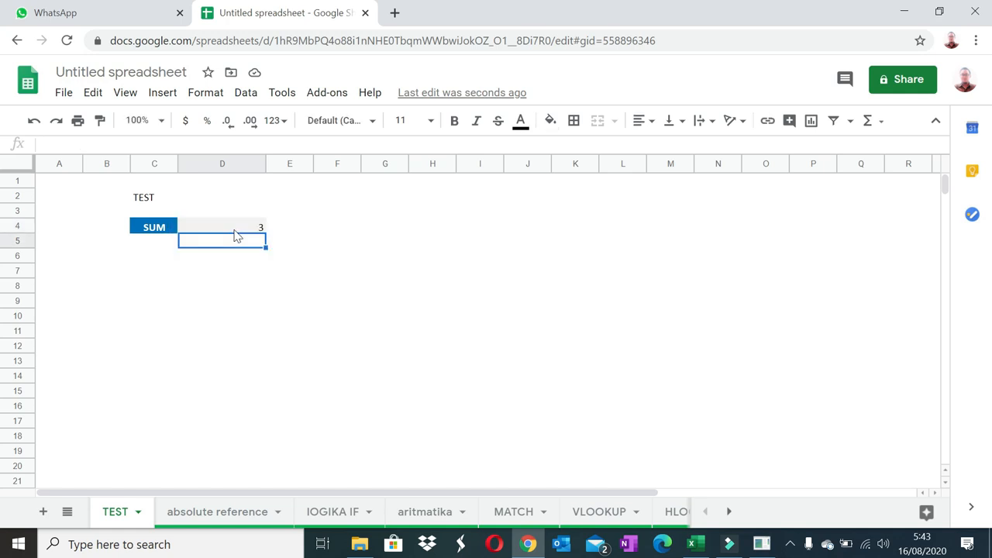
# Step: On the absolute reference sheet, enter =C4*D4 in the first VOLUME cell, E4
pyautogui.click(228, 515)
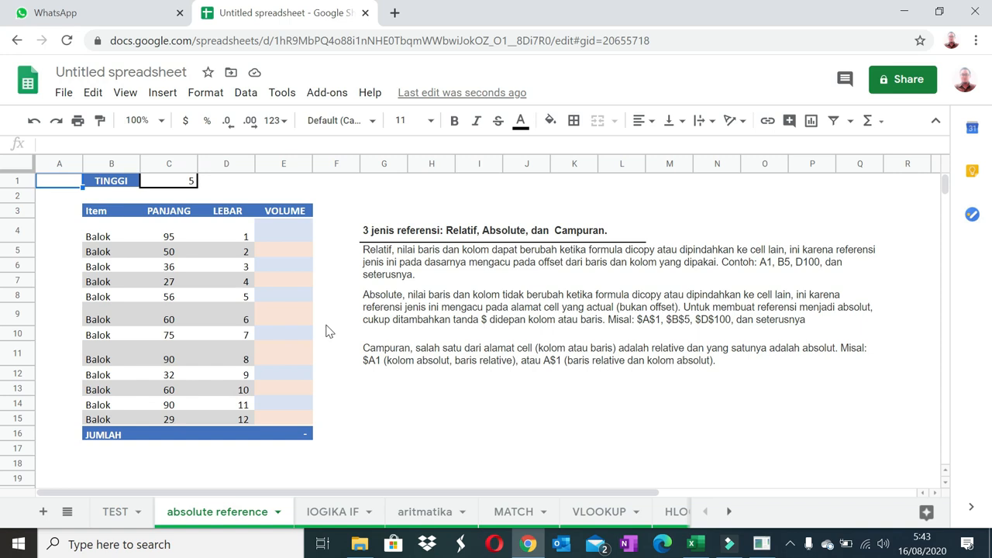
pyautogui.click(268, 240)
pyautogui.write('=')
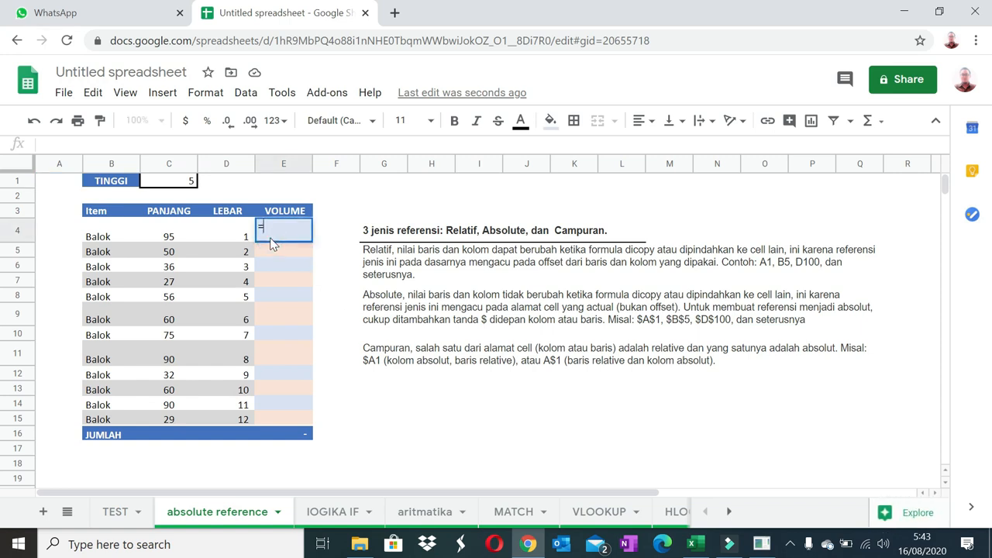
pyautogui.click(178, 237)
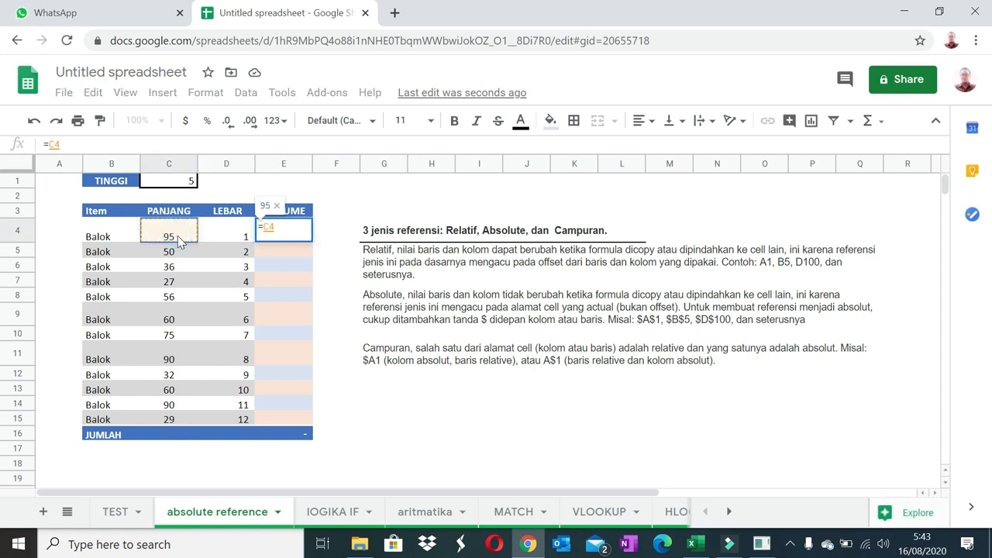
pyautogui.write('*')
pyautogui.click(245, 242)
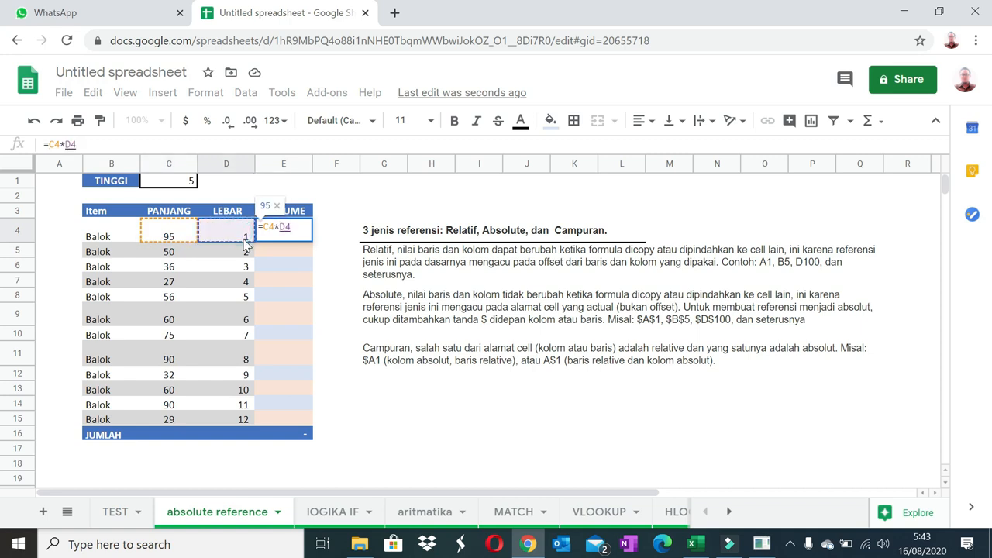
pyautogui.press('Return')
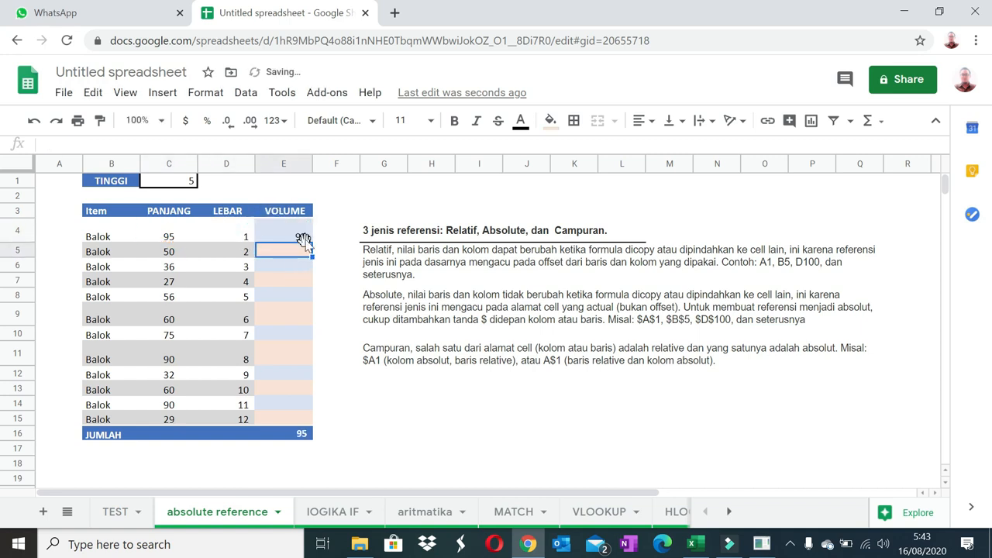
# Step: Copy cell E4 and paste only its formula into E5:E8
pyautogui.click(302, 238)
pyautogui.hotkey('ctrl', 'c')
pyautogui.click(291, 255)
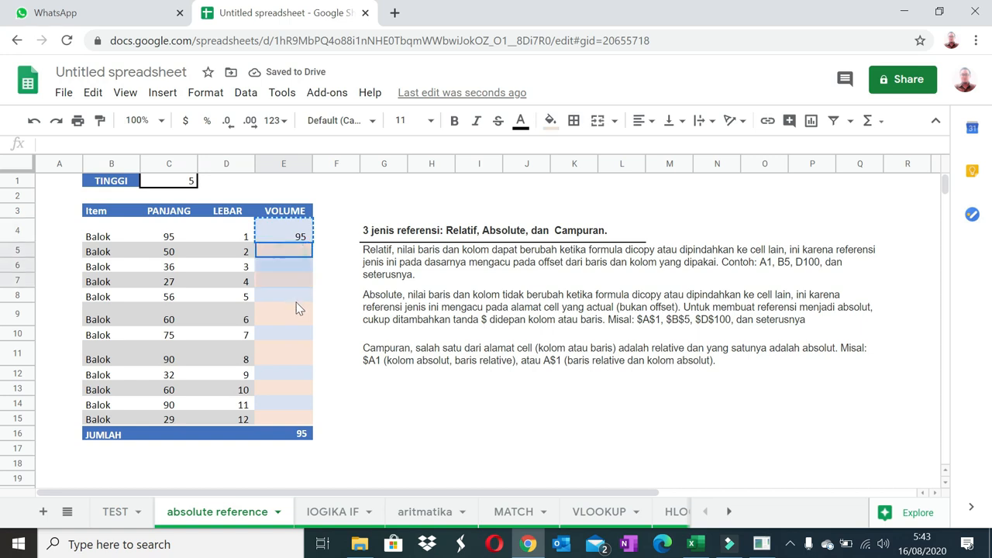
pyautogui.keyDown('shift'); pyautogui.click(296, 302); pyautogui.keyUp('shift')
pyautogui.rightClick(298, 302)
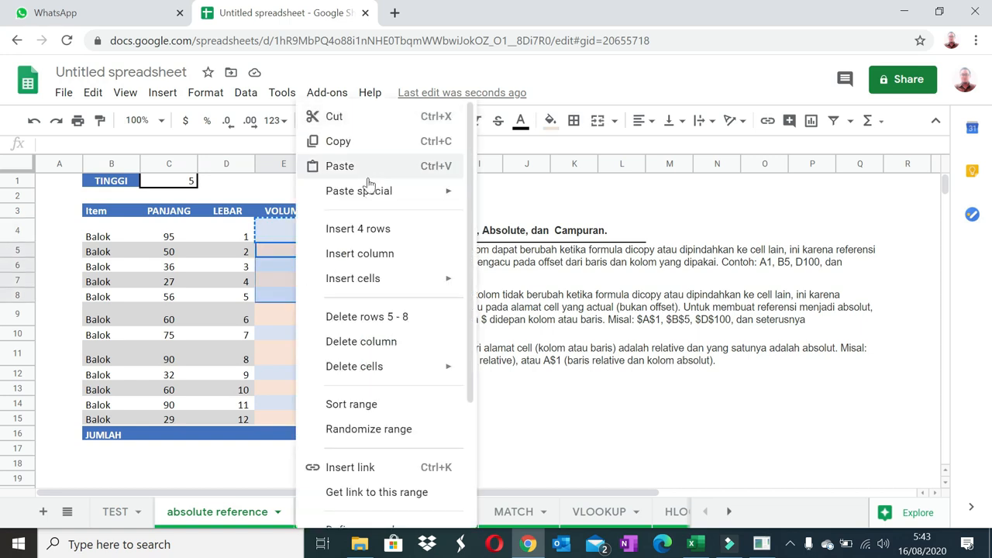
pyautogui.moveTo(384, 195)
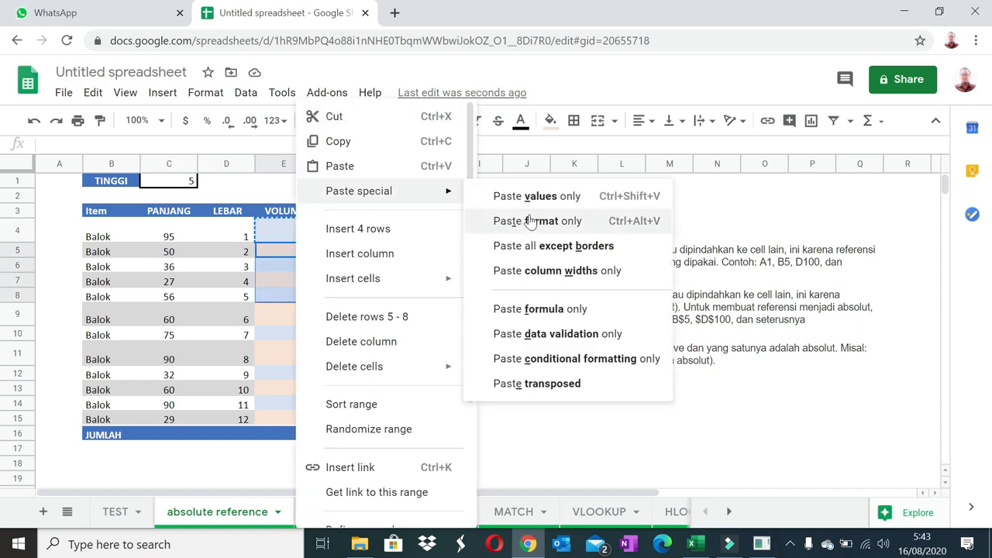
pyautogui.click(564, 310)
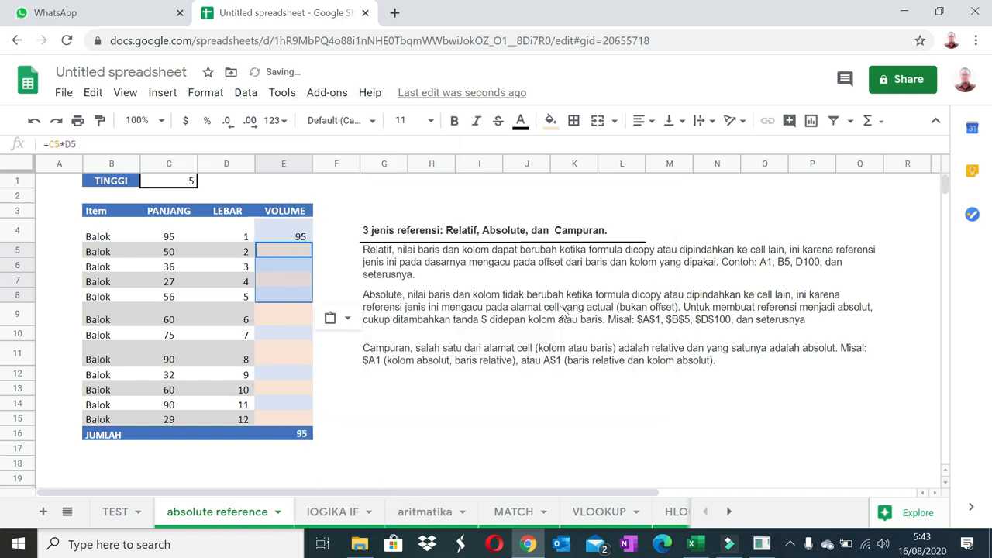
# Step: Inspect the cell references in the pasted formulas of E5 and E8
pyautogui.click(285, 253)
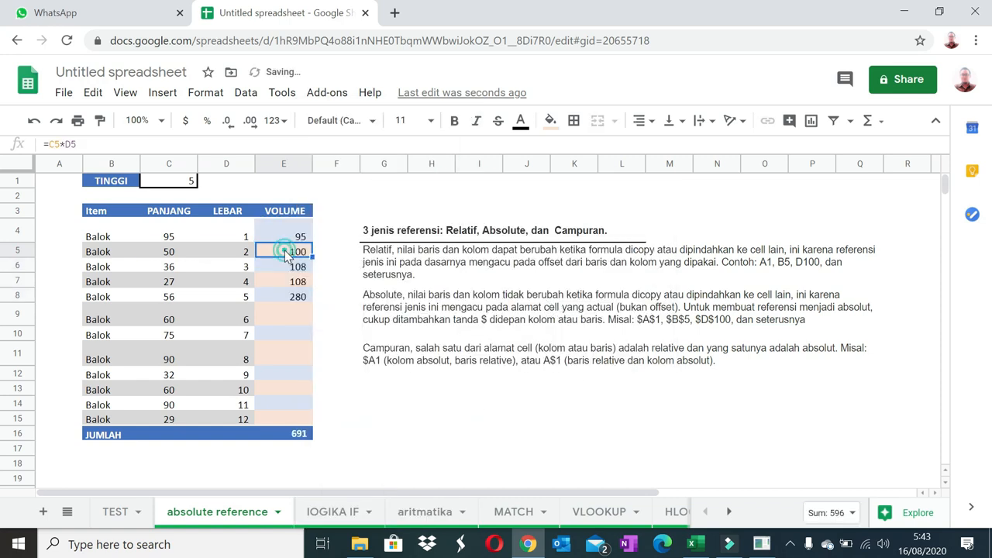
pyautogui.doubleClick(285, 253)
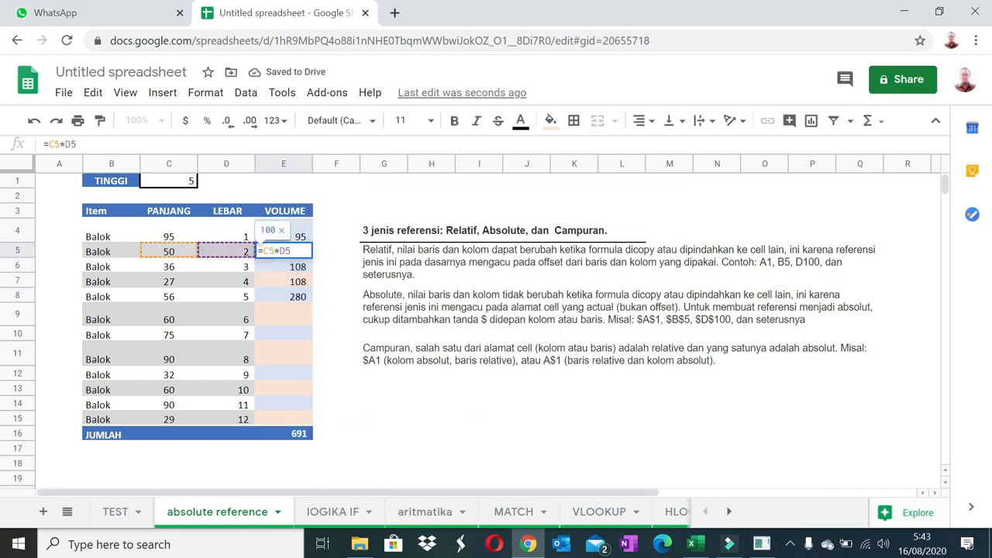
pyautogui.press('Escape')
pyautogui.doubleClick(293, 297)
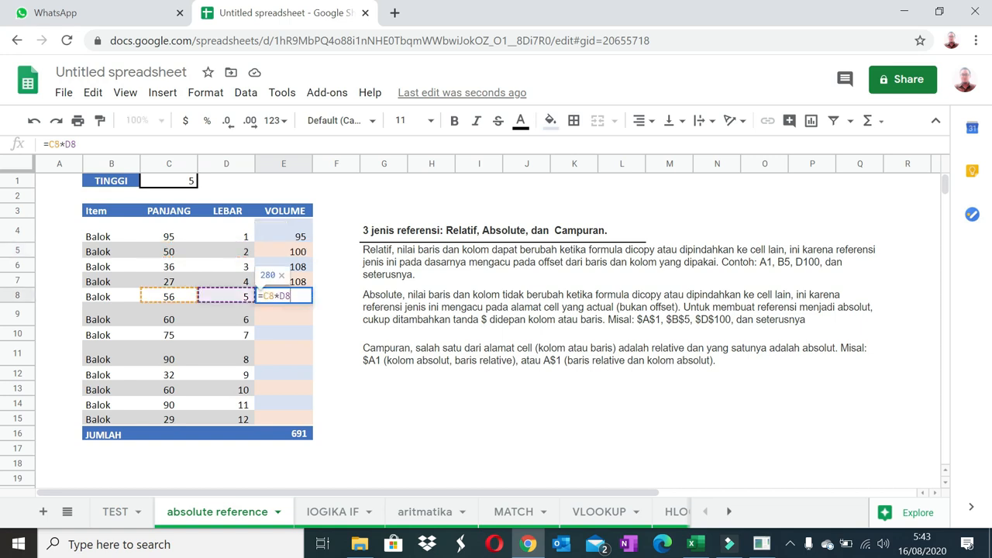
# Step: Extend the first VOLUME formula in E4 to =C4*D4*C1 so it multiplies by the TINGGI value
pyautogui.press('Escape')
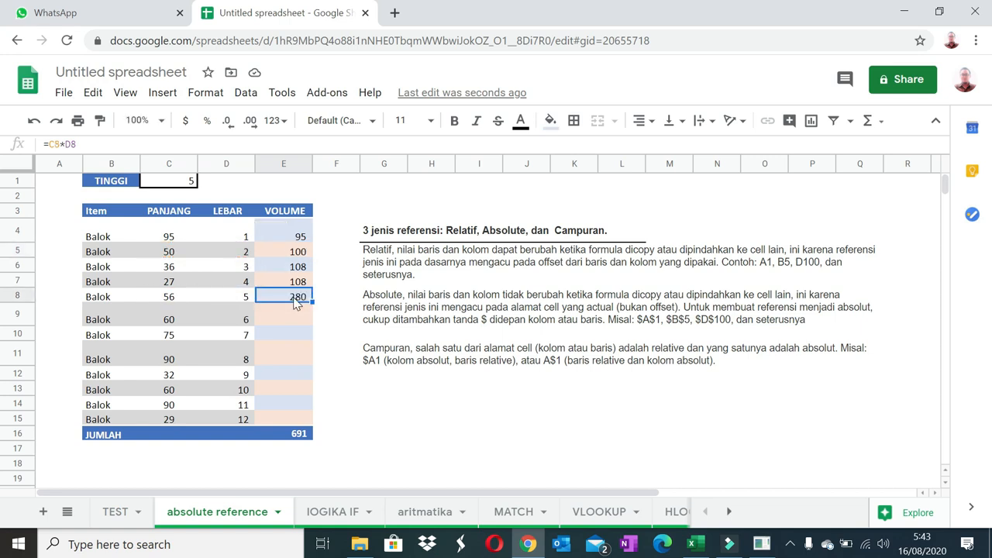
pyautogui.click(292, 236)
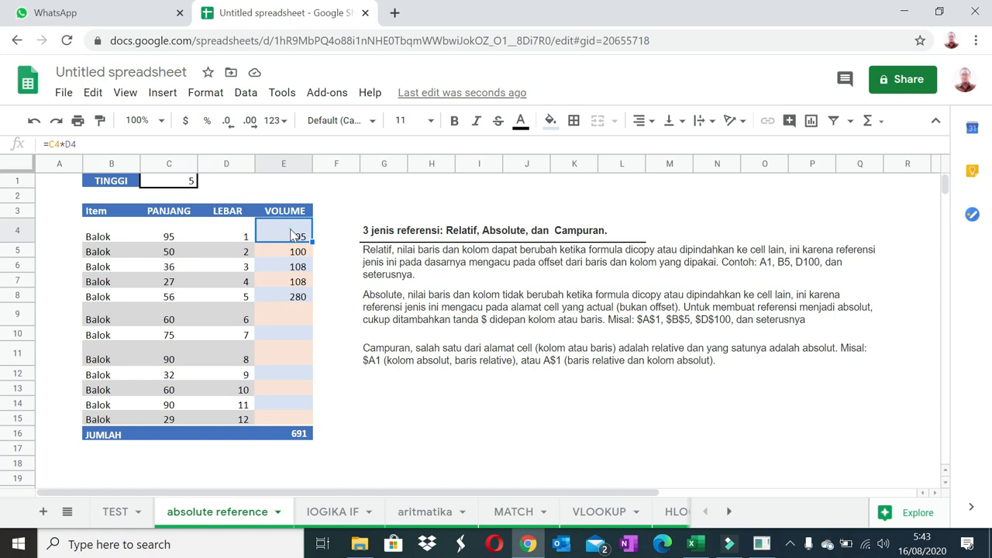
pyautogui.doubleClick(292, 234)
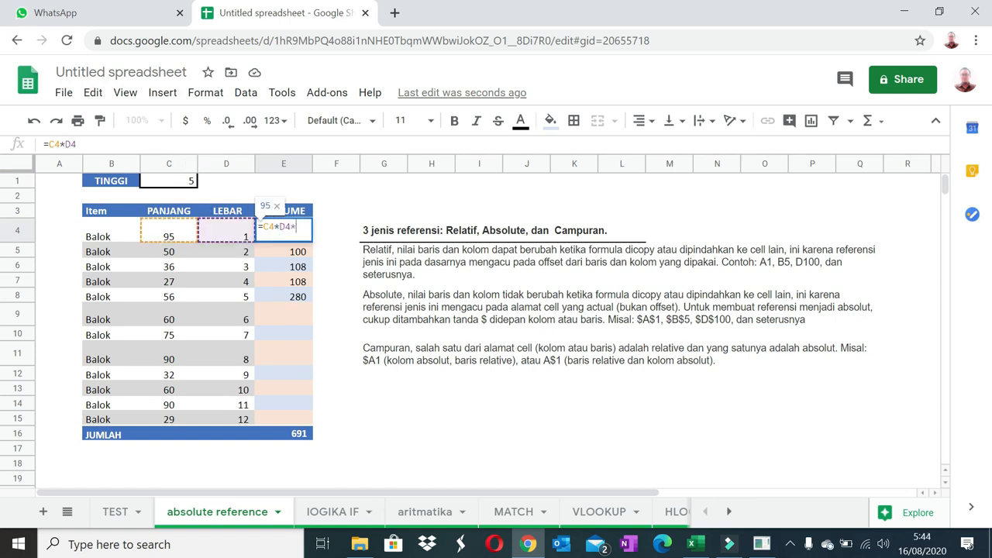
pyautogui.write('*')
pyautogui.click(164, 183)
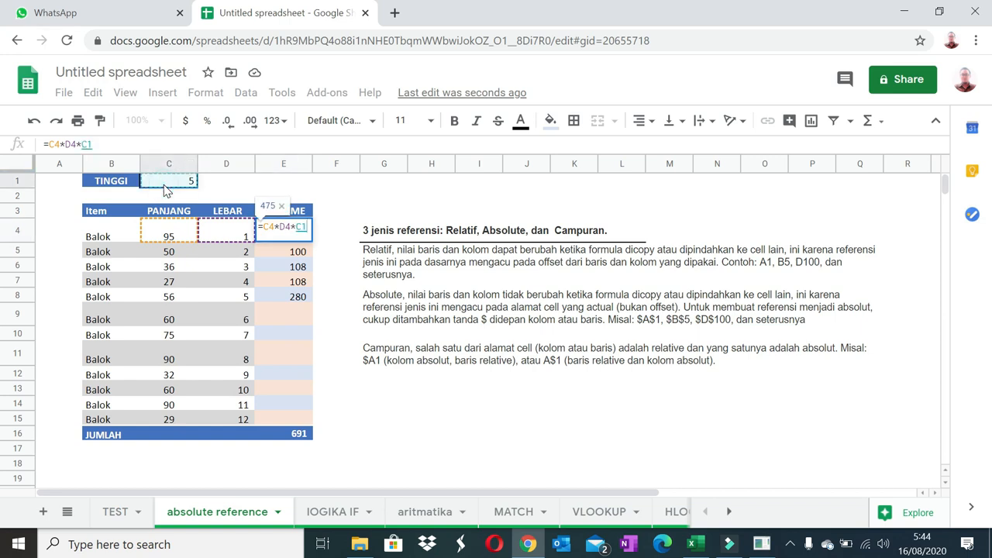
pyautogui.press('Return')
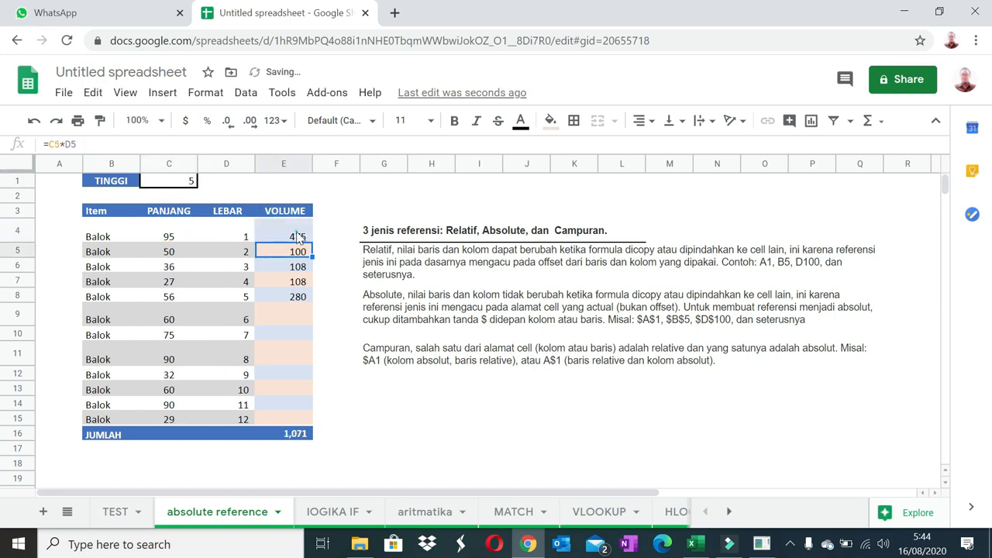
# Step: Paste only E4's extended formula into E5:E8 and inspect the shifted cell references in E5 and E6
pyautogui.click(298, 238)
pyautogui.hotkey('ctrl', 'c')
pyautogui.moveTo(297, 251); pyautogui.dragTo(306, 301)
pyautogui.rightClick(306, 301)
pyautogui.moveTo(422, 193)
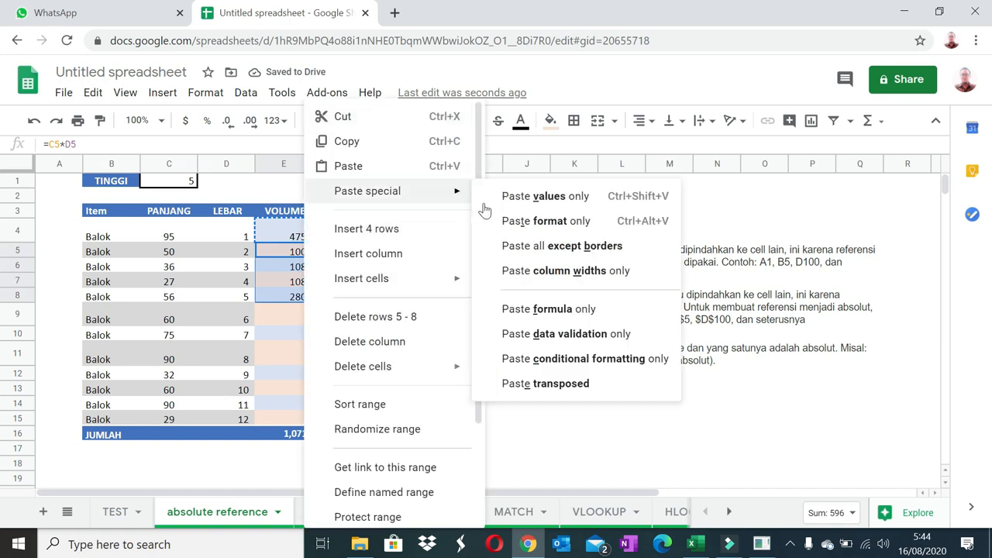
pyautogui.click(571, 309)
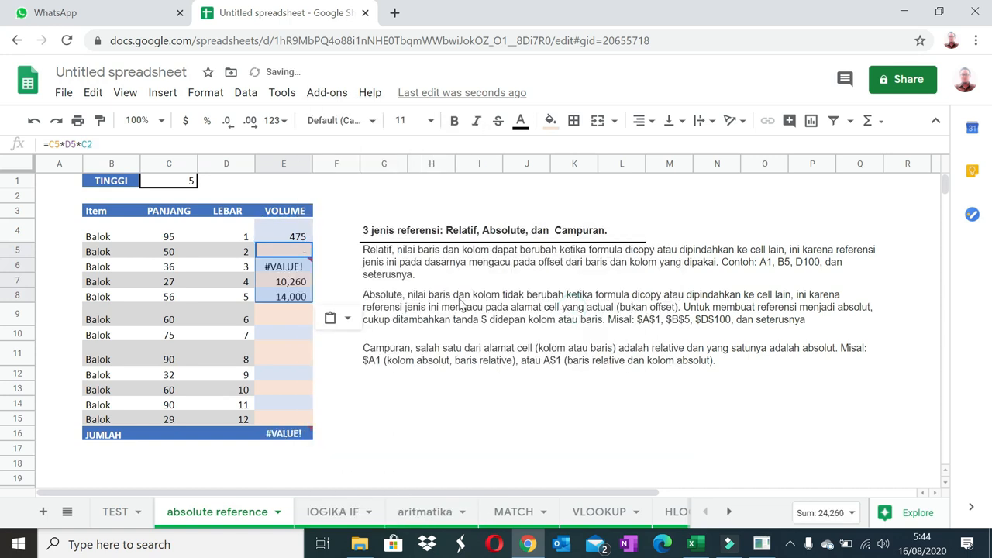
pyautogui.doubleClick(271, 255)
pyautogui.doubleClick(275, 265)
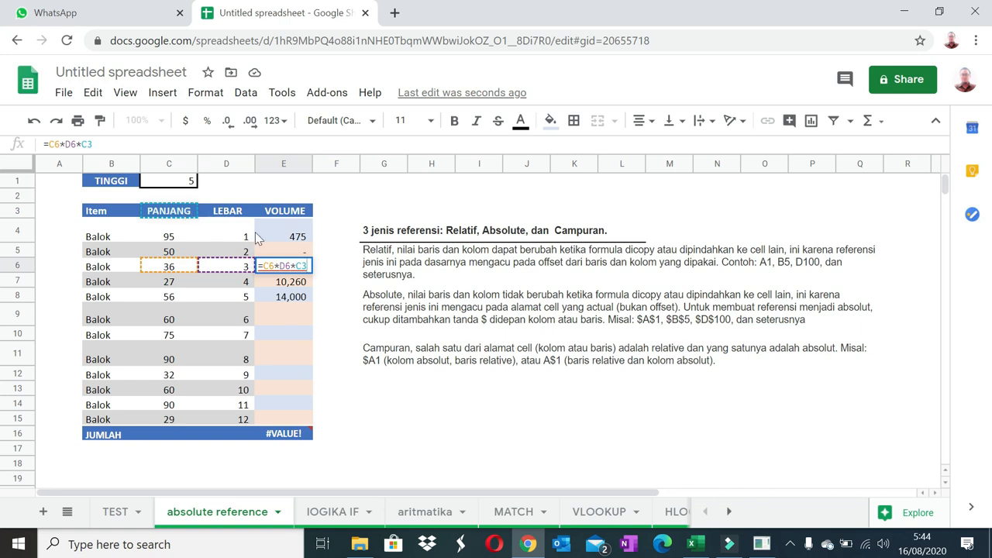
# Step: Make the TINGGI reference in E4's formula absolute, so it reads =C4*D4*$C$1
pyautogui.click(285, 238)
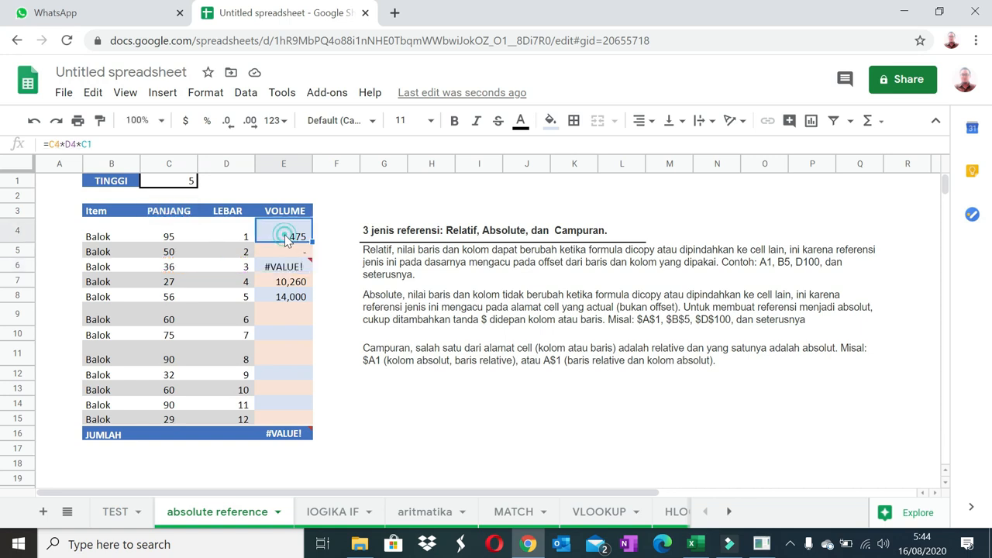
pyautogui.doubleClick(285, 239)
pyautogui.doubleClick(87, 144)
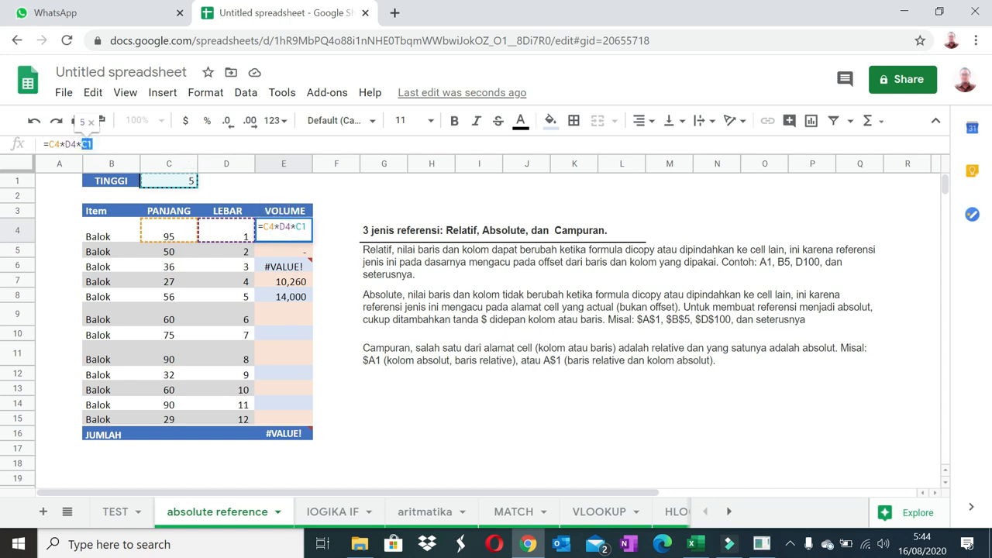
pyautogui.press('F4')
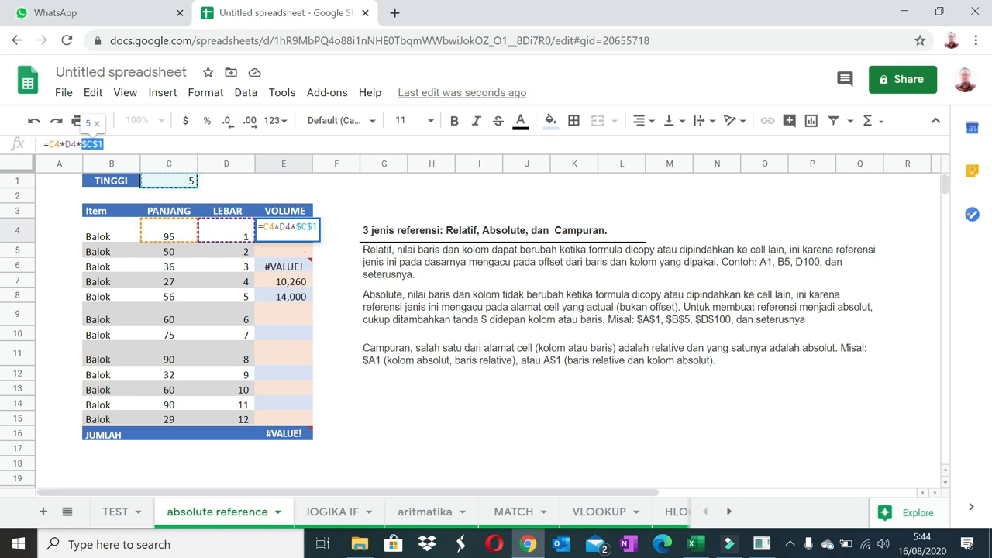
pyautogui.press('Return')
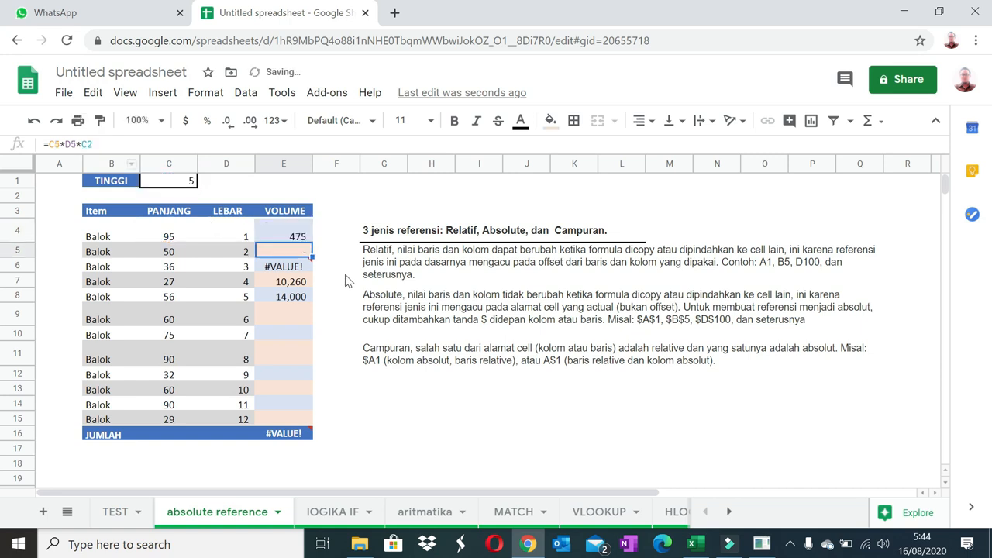
# Step: Copy E4 and paste only its formula into the rest of the VOLUME column, E5:E15
pyautogui.click(298, 237)
pyautogui.hotkey('ctrl', 'c')
pyautogui.click(292, 254)
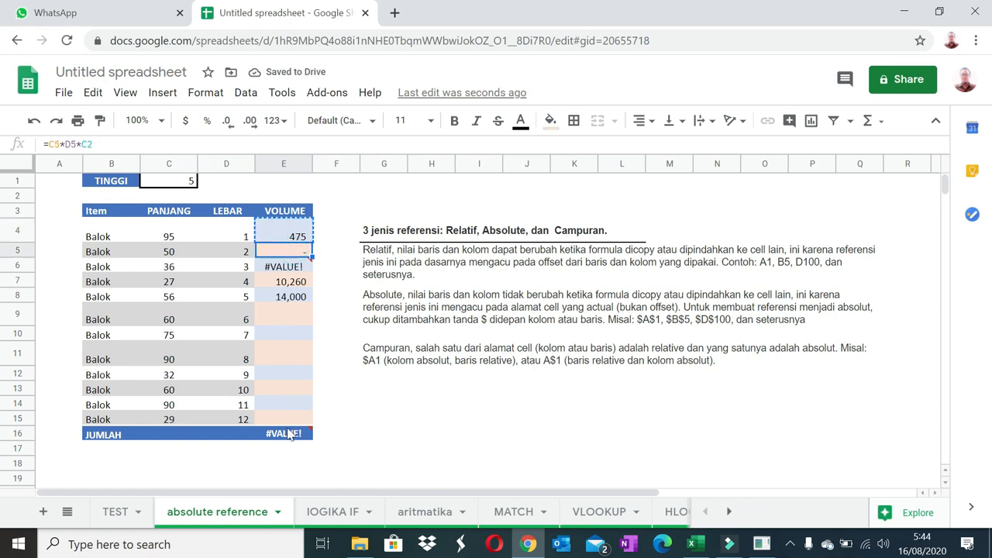
pyautogui.keyDown('shift'); pyautogui.click(285, 420); pyautogui.keyUp('shift')
pyautogui.rightClick(285, 419)
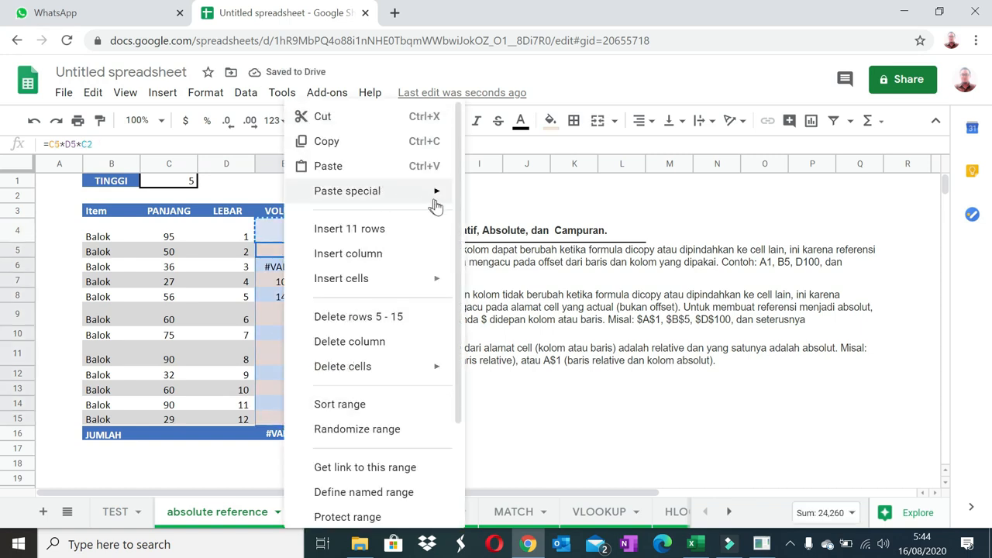
pyautogui.moveTo(434, 193)
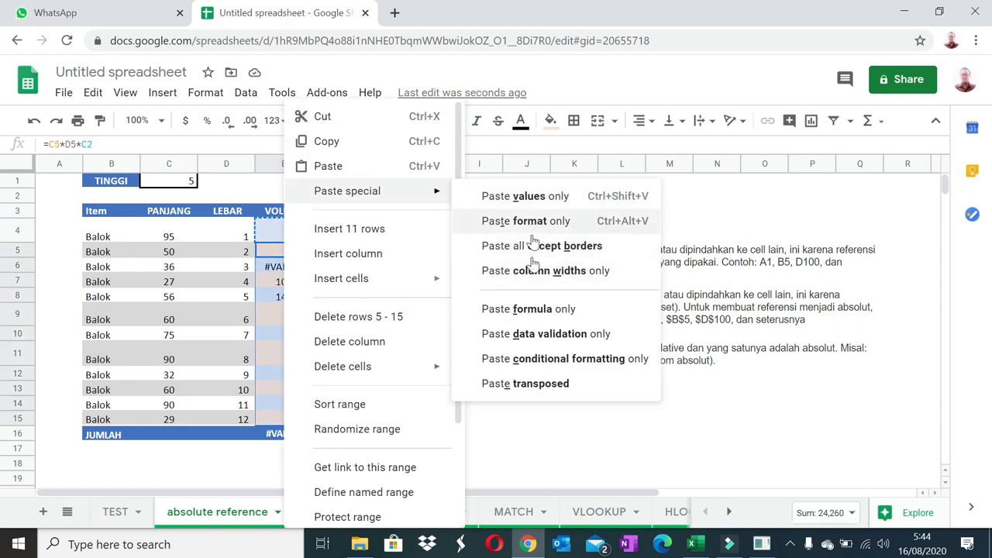
pyautogui.click(533, 310)
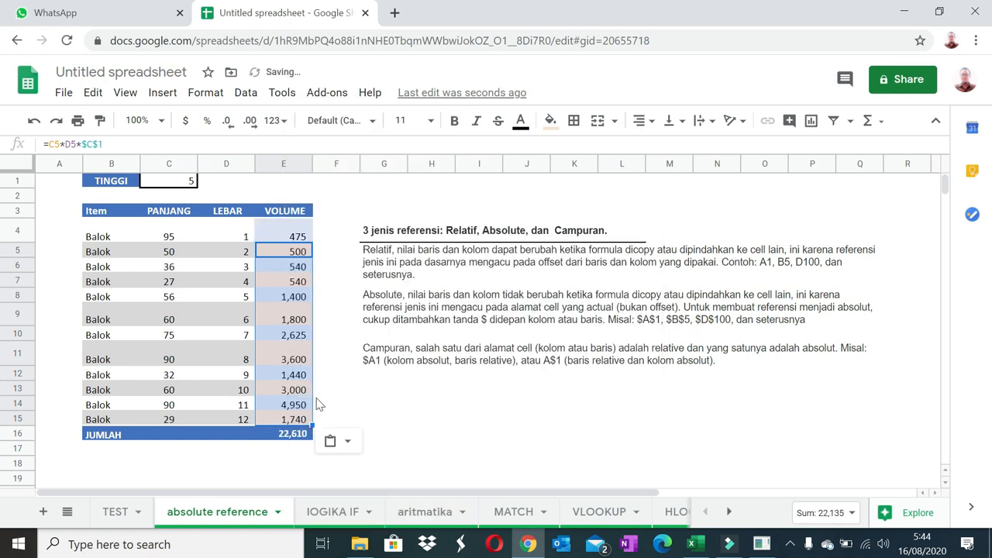
# Step: Inspect the cell references in the last VOLUME formula, E15
pyautogui.doubleClick(291, 423)
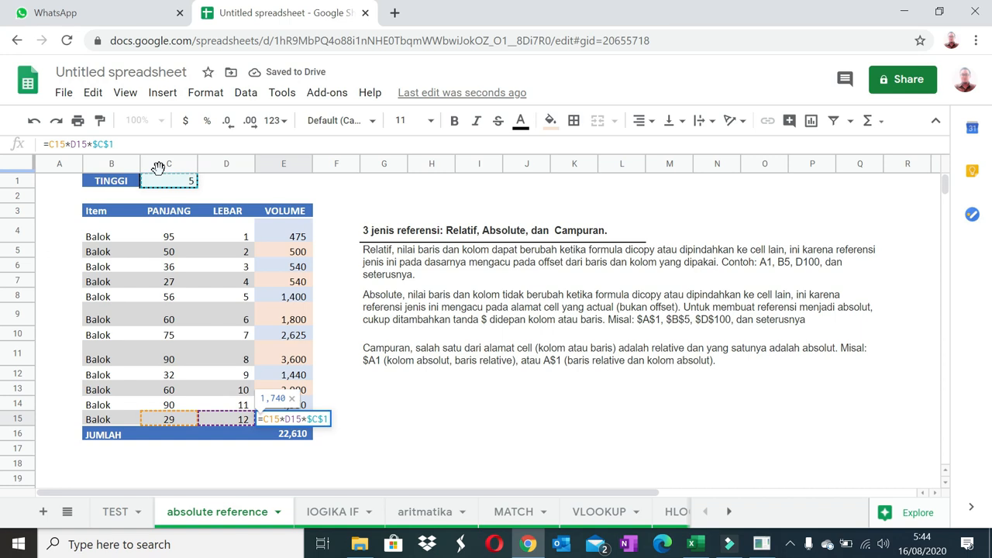
pyautogui.press('Escape')
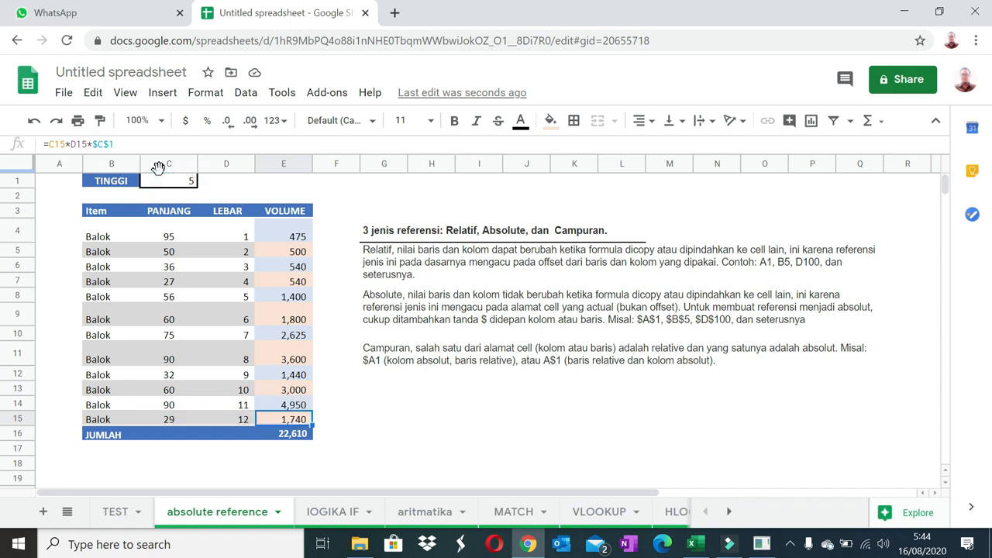
pyautogui.click(391, 399)
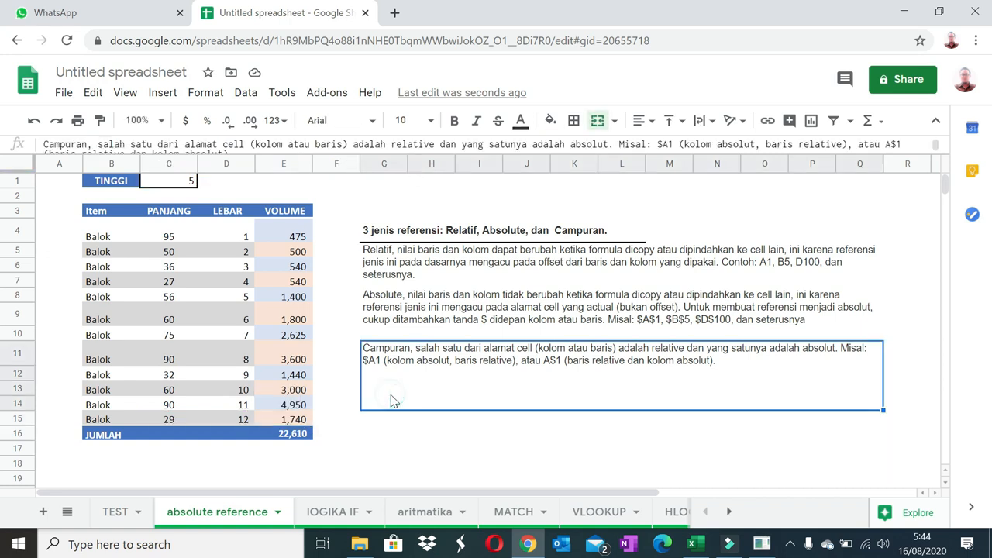
# Step: Enter =C1 in the empty cell E18 below the table
pyautogui.click(264, 470)
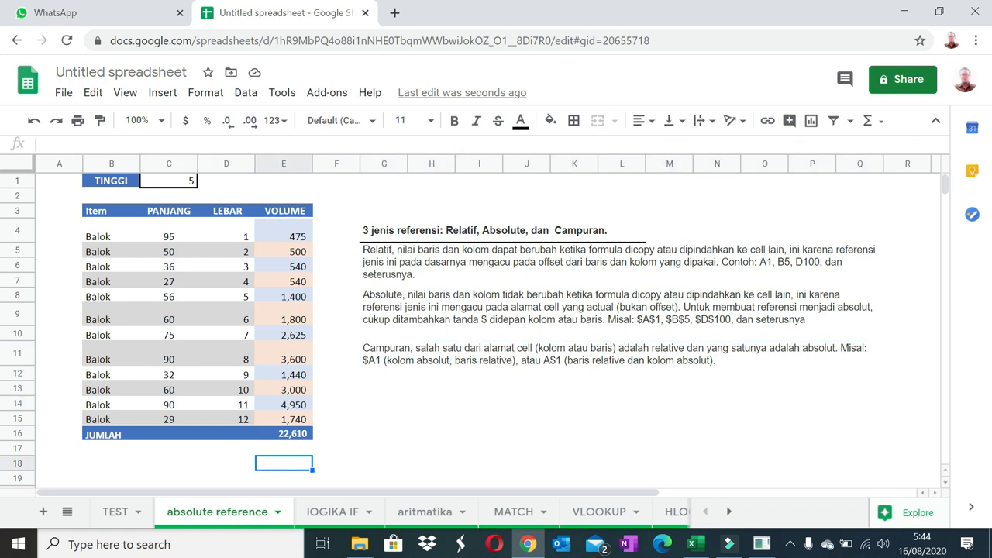
pyautogui.write('=')
pyautogui.click(170, 180)
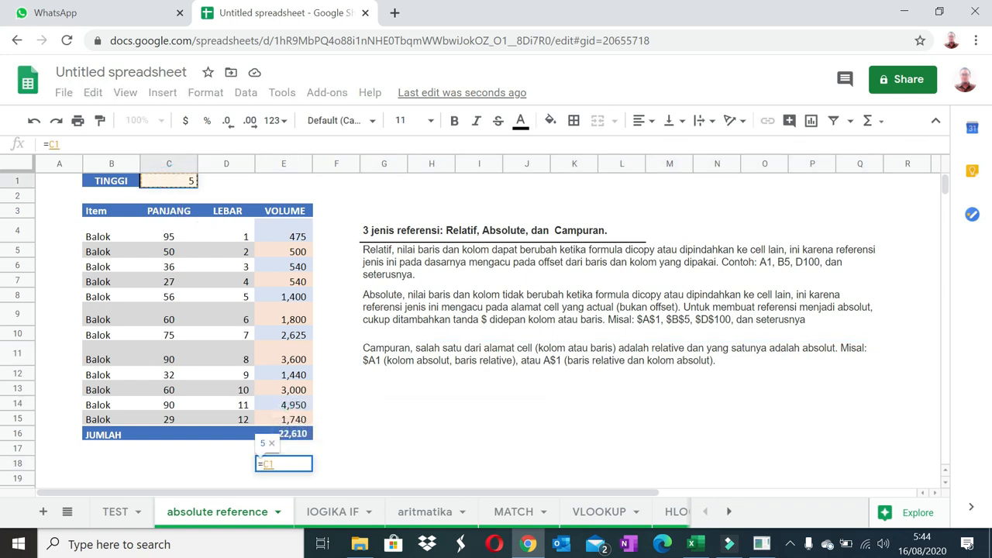
pyautogui.press('Return')
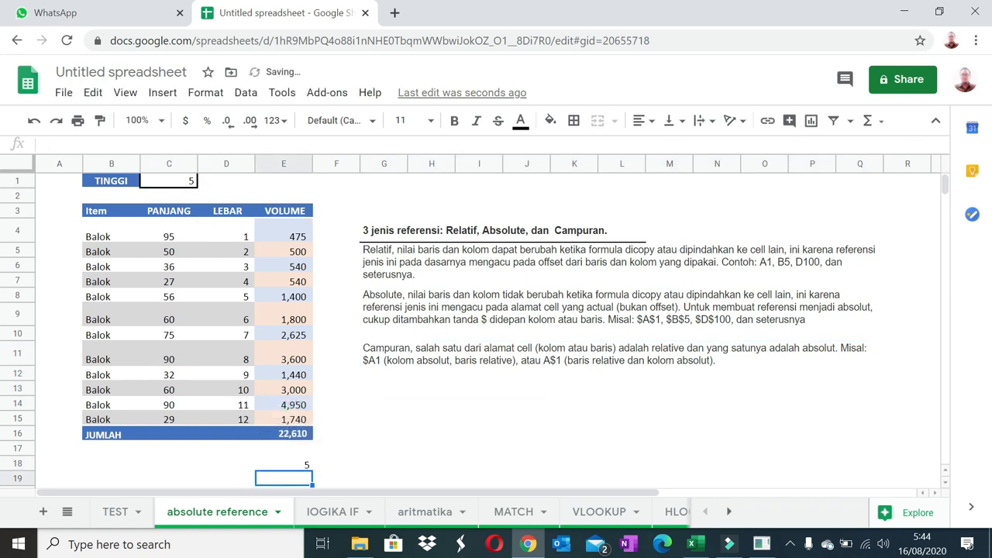
# Step: Change the reference in E18 to a mixed one with only the column absolute, =$C1
pyautogui.click(298, 468)
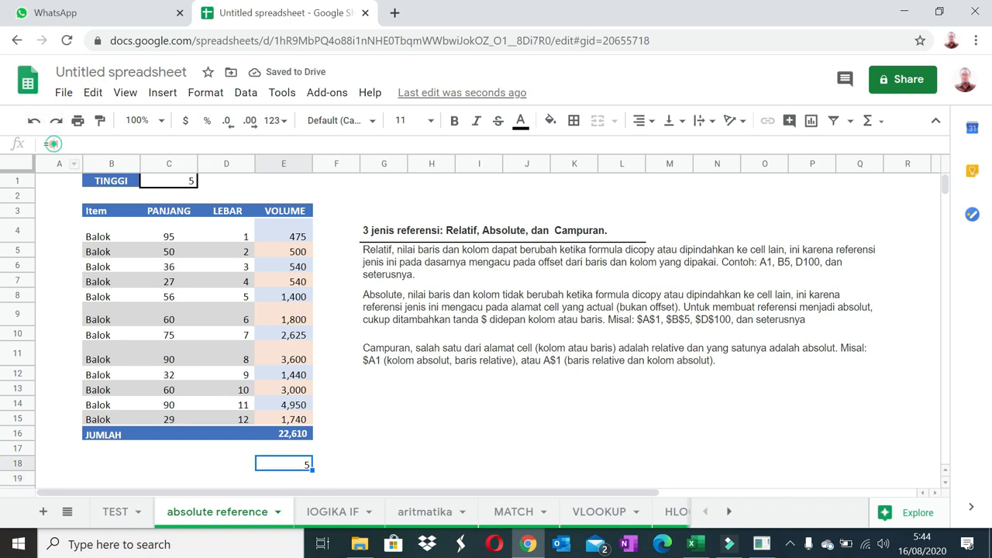
pyautogui.doubleClick(54, 144)
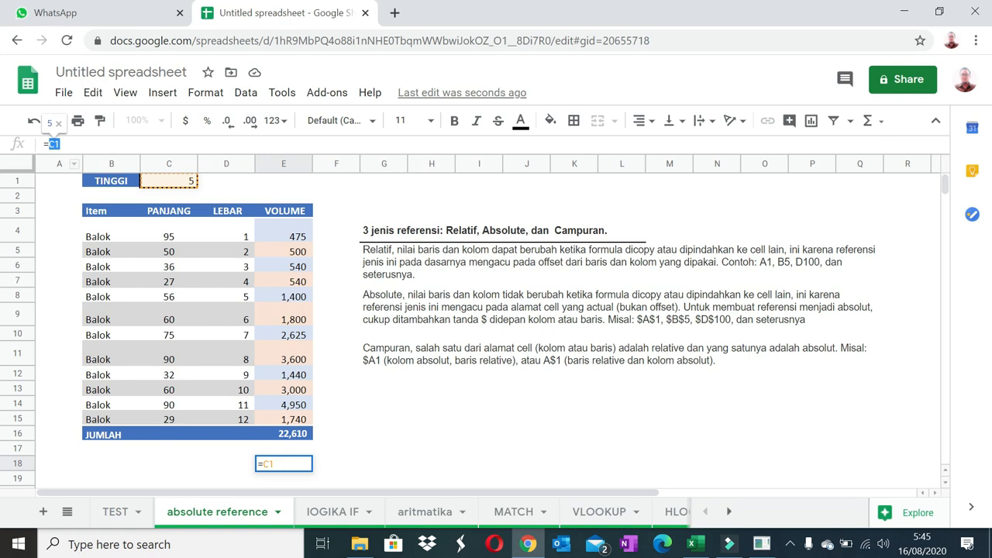
pyautogui.press('F4')
pyautogui.press('F4')
pyautogui.press('F4')
pyautogui.press('Return')
# Step: Fill E18's formula leftward to C18 and down to row 20, and clear the filled range C18:E20
pyautogui.scroll(-2, 250, 419)
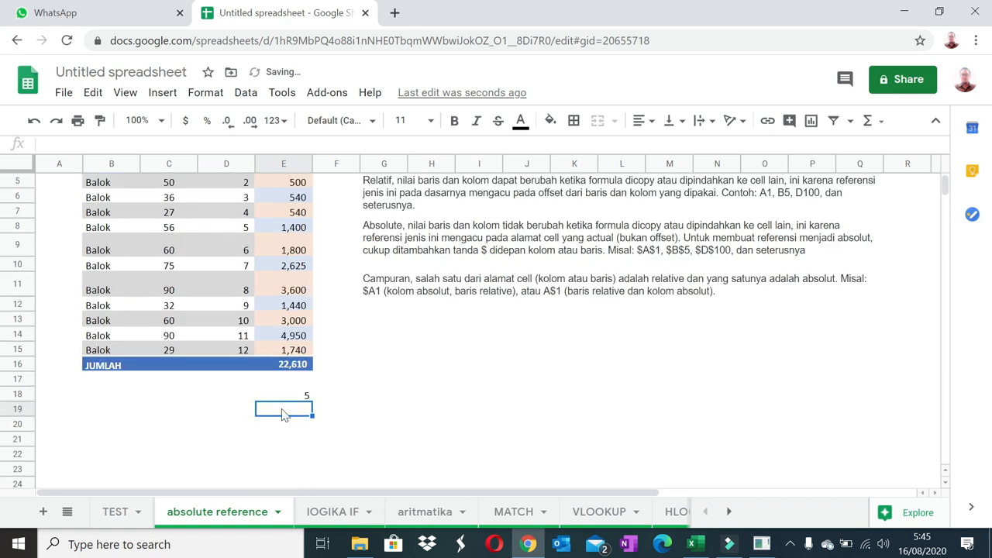
pyautogui.scroll(2, 263, 426)
pyautogui.click(306, 449)
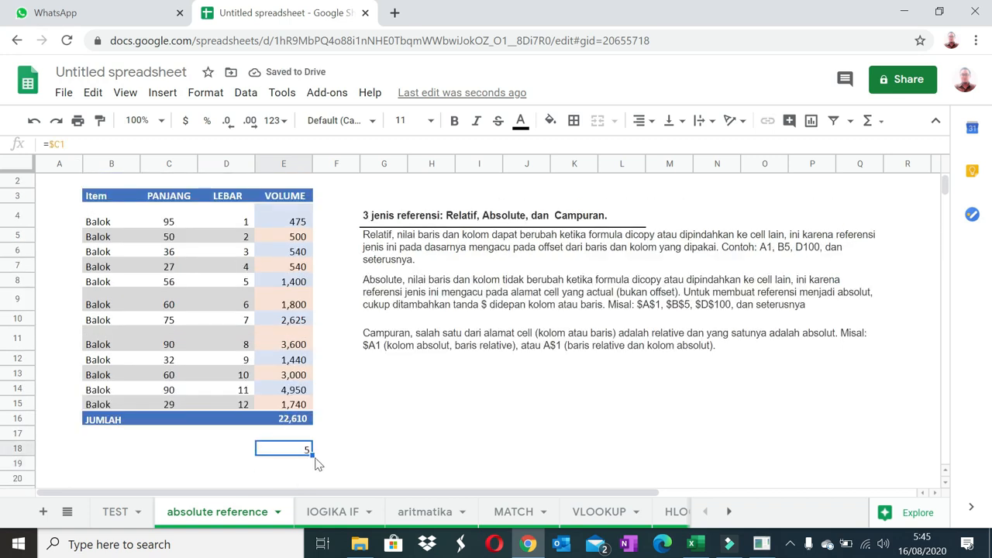
pyautogui.moveTo(308, 454); pyautogui.dragTo(163, 451)
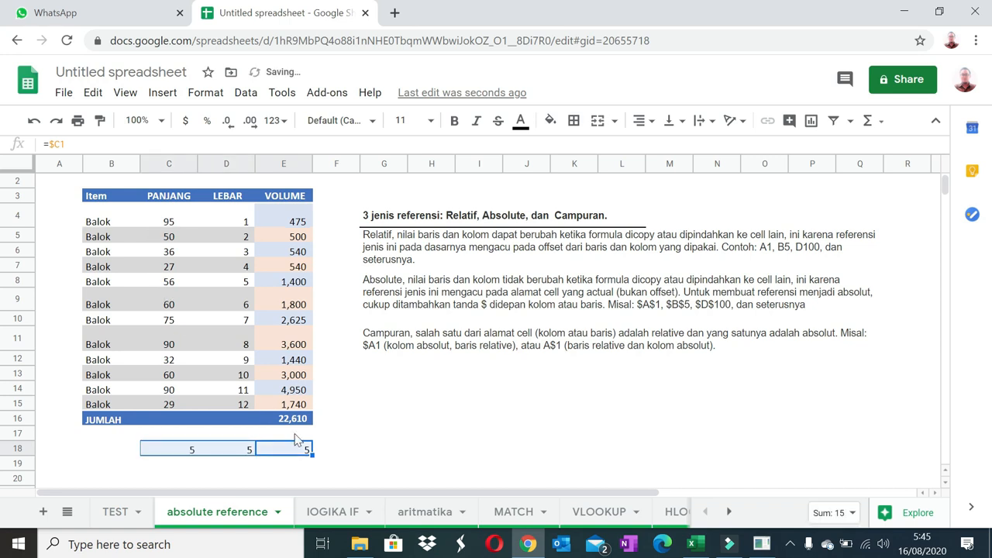
pyautogui.moveTo(311, 455); pyautogui.dragTo(309, 476)
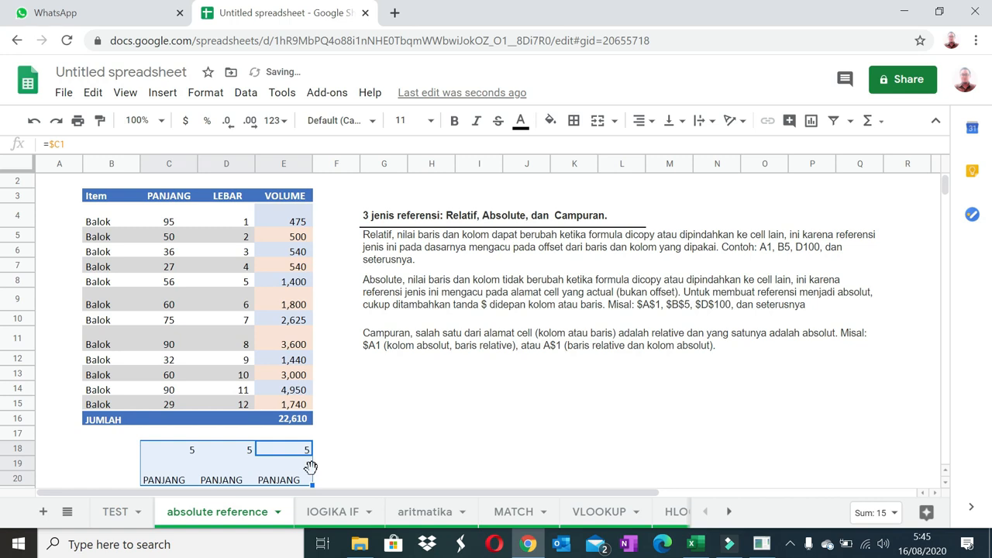
pyautogui.press('Delete')
# Step: Enter a relative reference to the TINGGI value, =C1, in the cleared cell E18
pyautogui.doubleClick(301, 452)
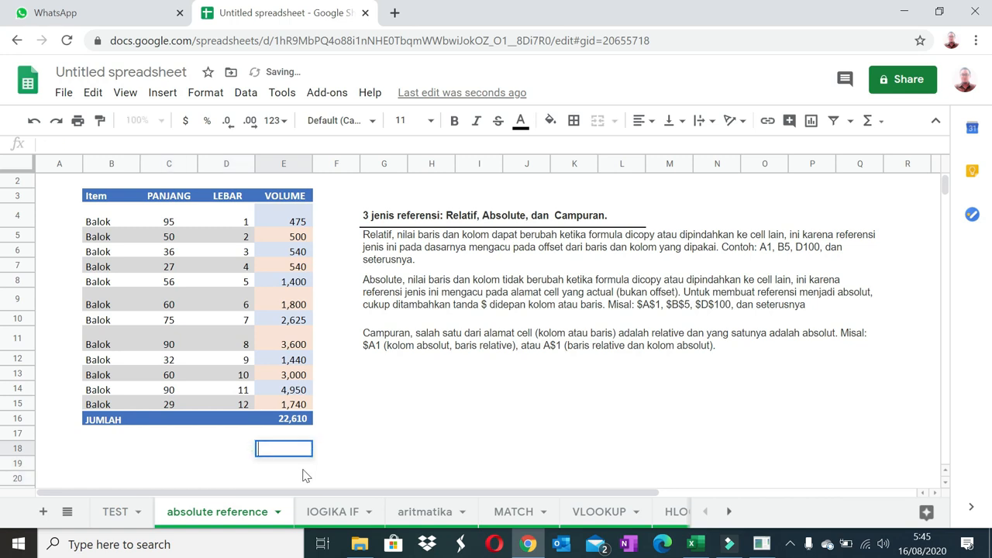
pyautogui.scroll(1, 228, 322)
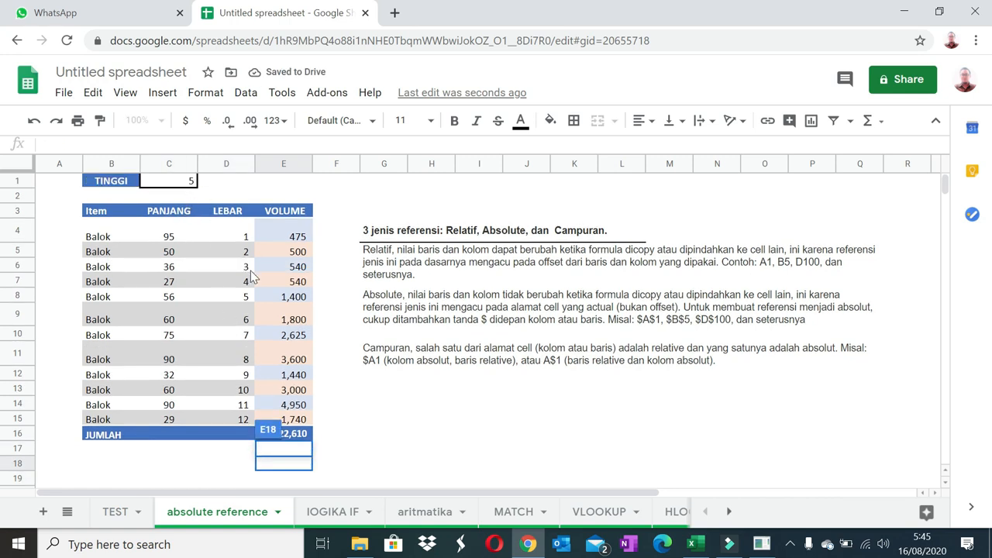
pyautogui.write('=')
pyautogui.click(170, 181)
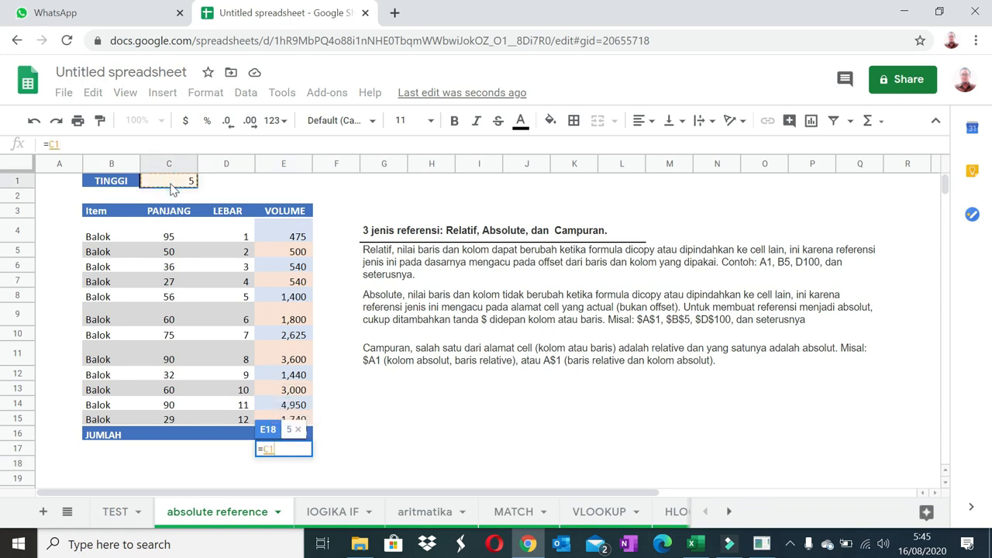
pyautogui.press('Return')
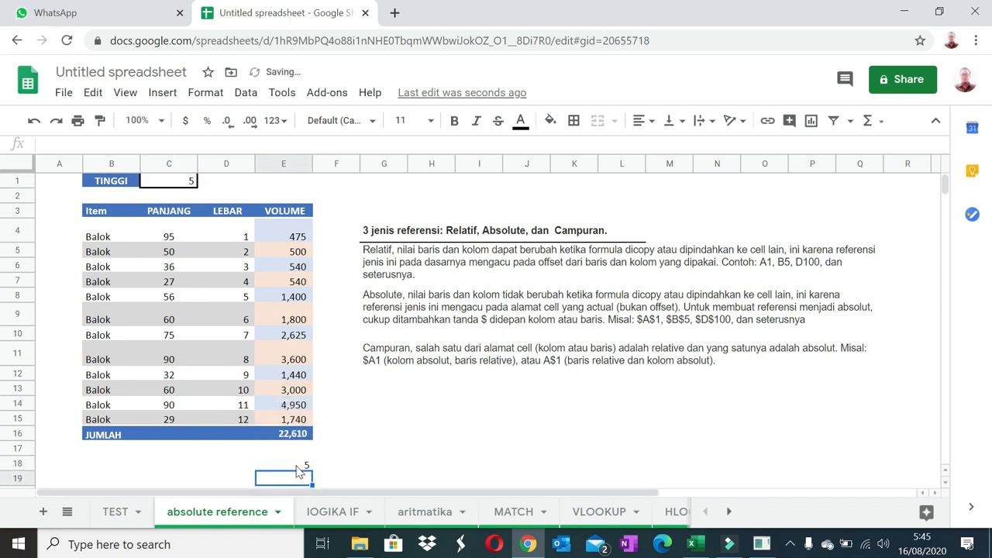
# Step: Change the reference in E18 to a mixed one with only the row absolute, =C$1, and reselect the cell
pyautogui.click(300, 464)
pyautogui.doubleClick(54, 144)
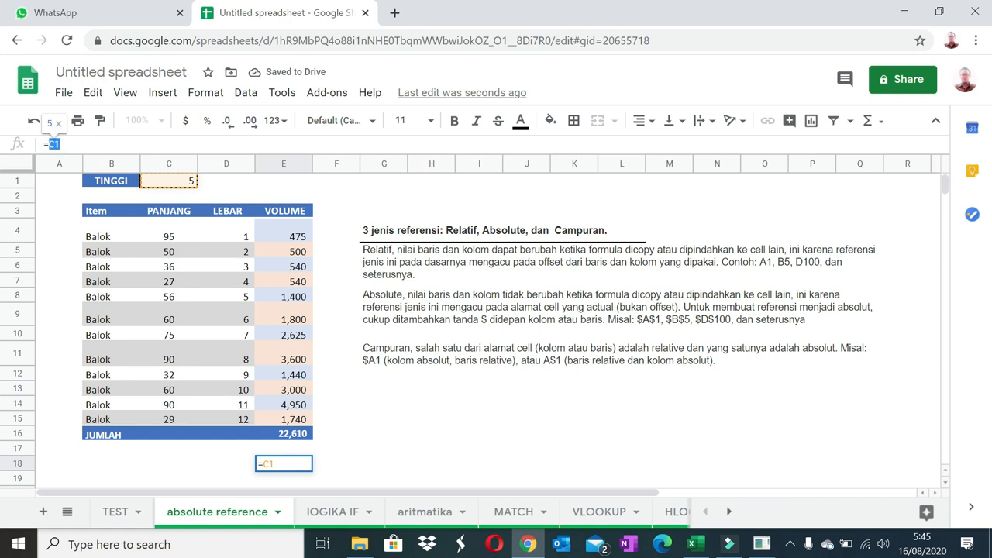
pyautogui.press('F4')
pyautogui.press('F4')
pyautogui.press('Return')
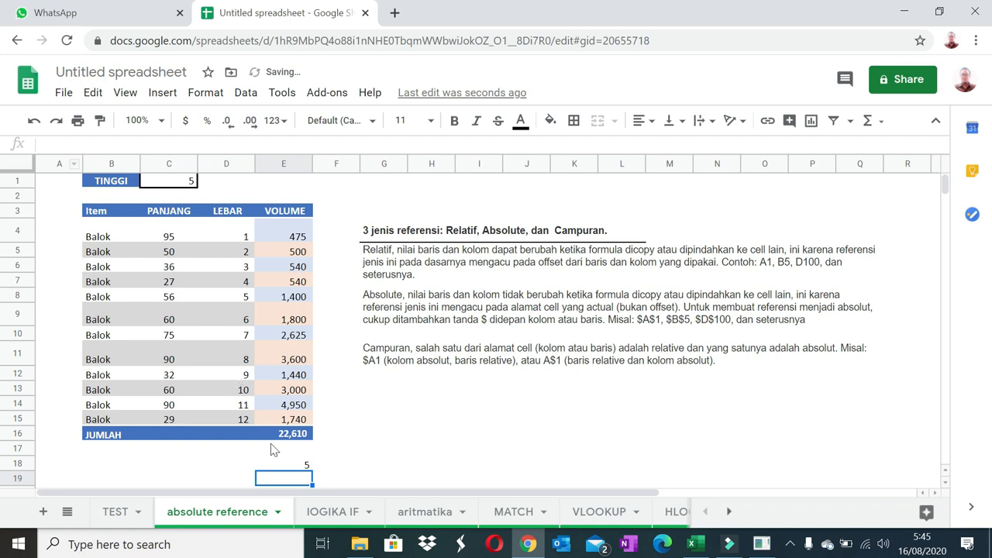
pyautogui.scroll(-2, 273, 449)
pyautogui.click(307, 394)
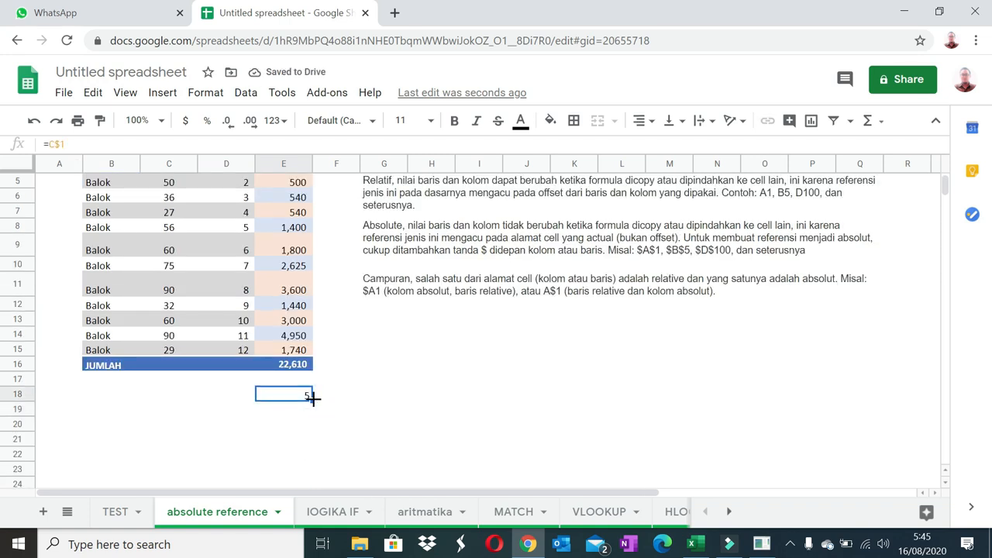
# Step: Fill E18's row-absolute formula across the range E18:F23, and clear the filled range
pyautogui.moveTo(312, 398)
pyautogui.mouseDown()
pyautogui.moveTo(305, 458)
pyautogui.moveTo(343, 469)
pyautogui.moveTo(328, 474)
pyautogui.moveTo(354, 480)
pyautogui.moveTo(345, 482)
pyautogui.mouseUp()
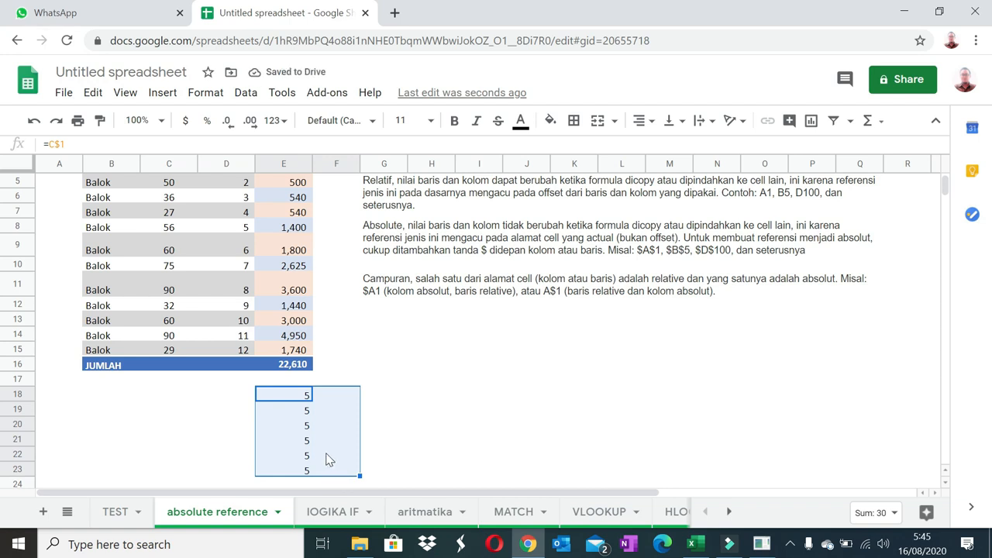
pyautogui.press('Delete')
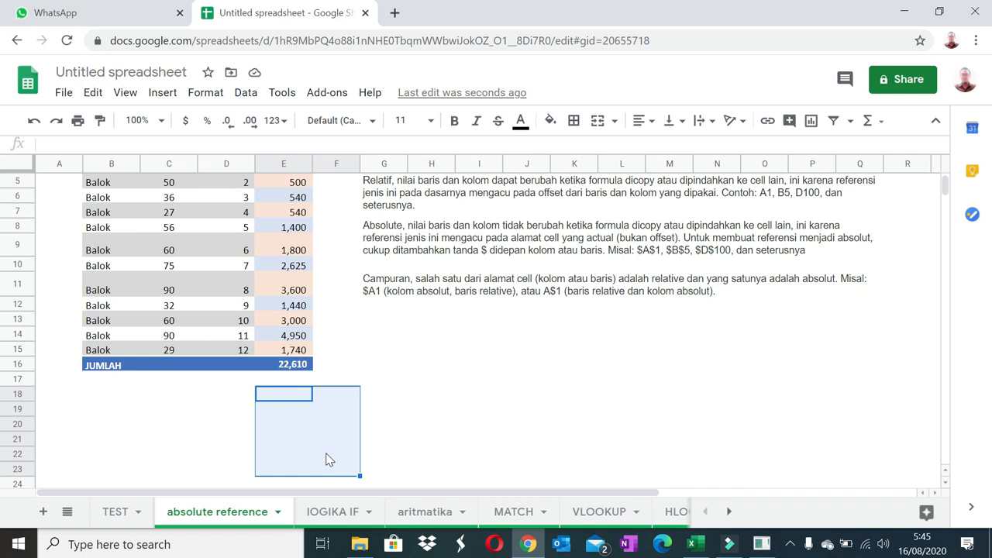
# Step: Open the lOGIKA IF sheet and examine the scores, the grade rules and the IF formula syntax
pyautogui.click(333, 514)
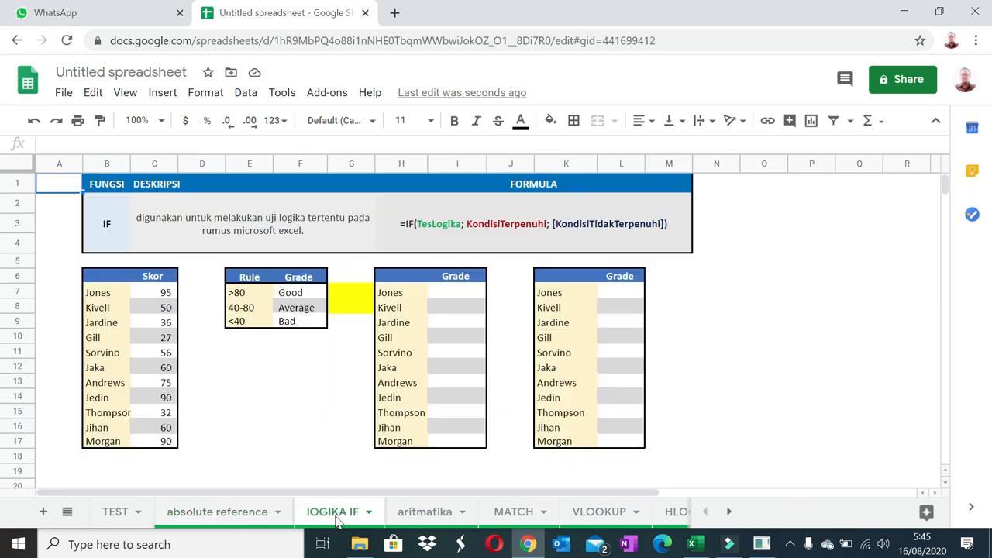
pyautogui.click(284, 353)
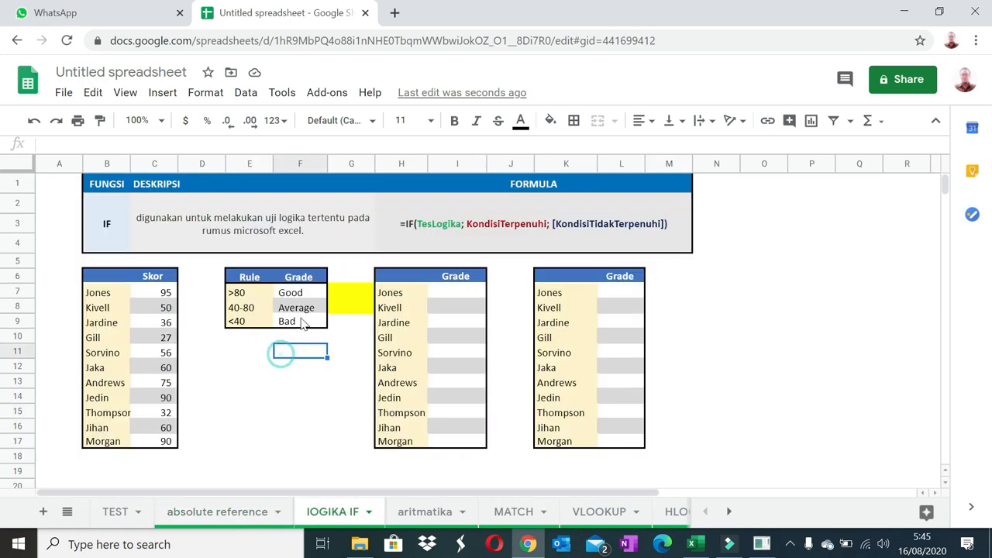
pyautogui.click(150, 292)
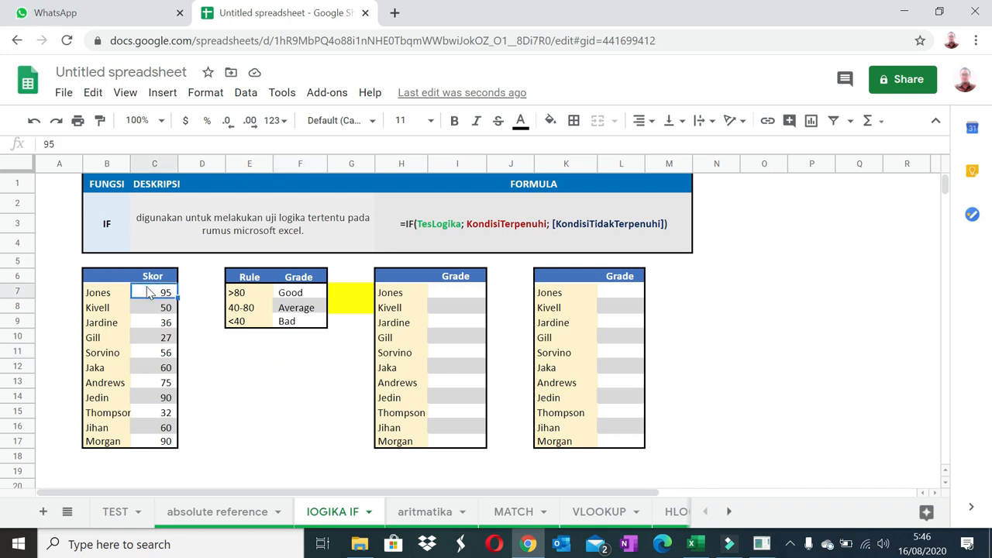
pyautogui.click(238, 292)
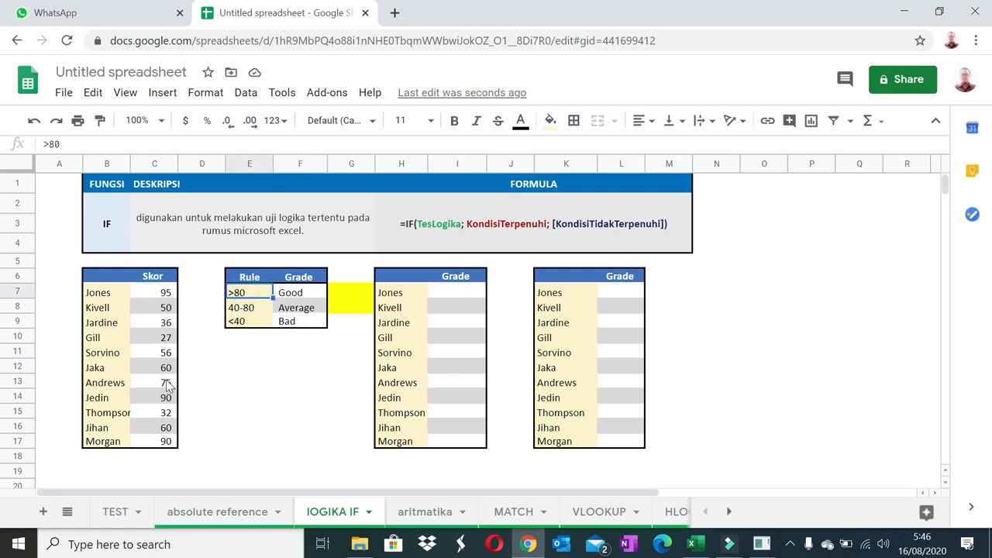
pyautogui.click(155, 298)
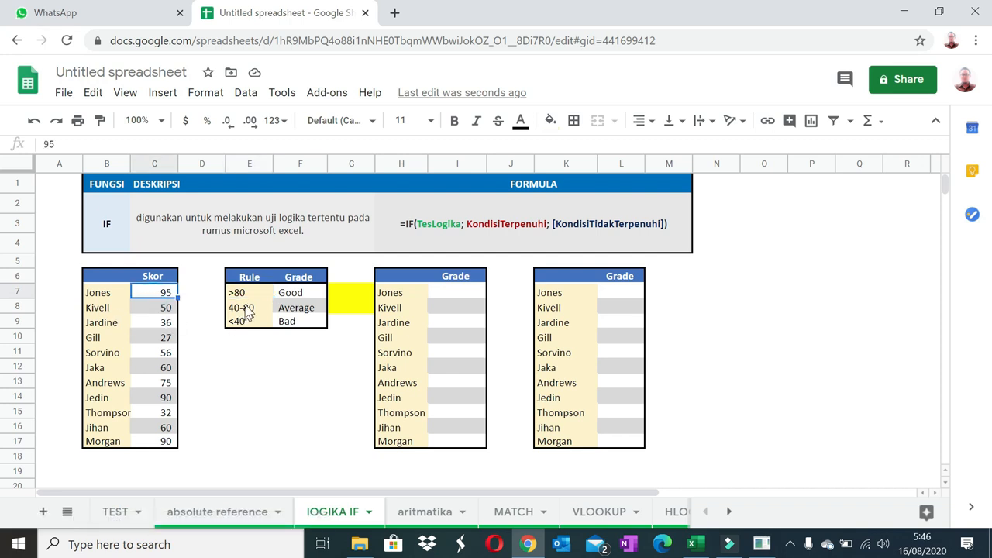
pyautogui.click(302, 293)
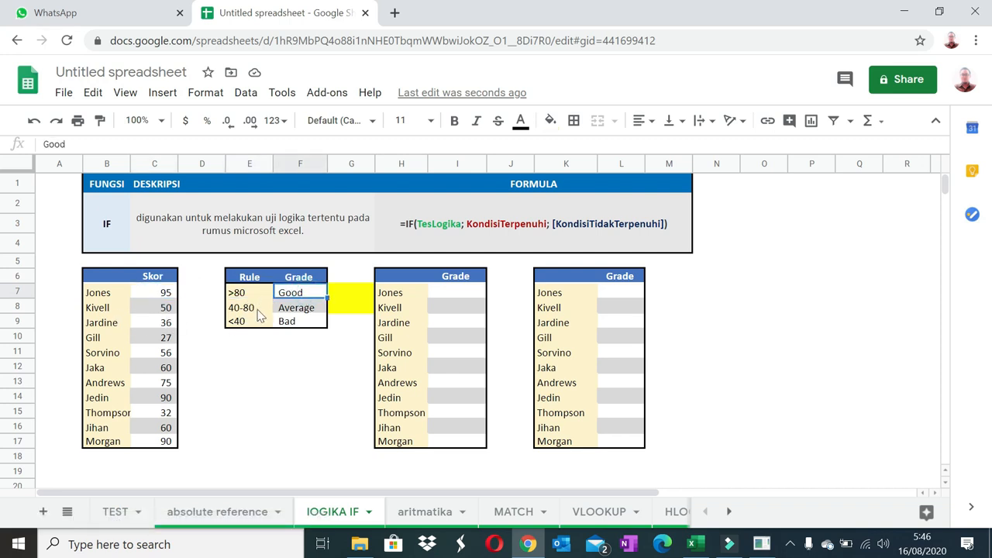
pyautogui.click(302, 308)
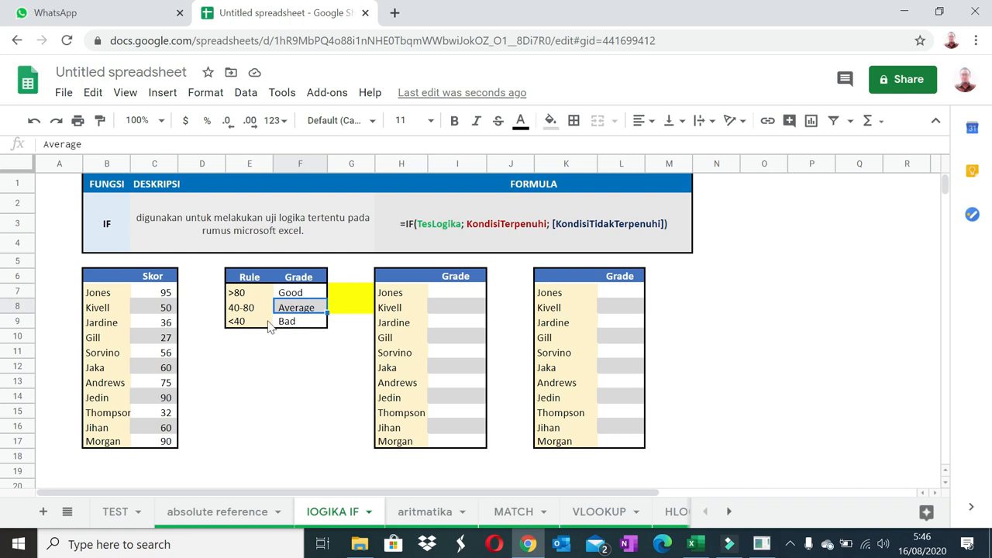
pyautogui.click(408, 232)
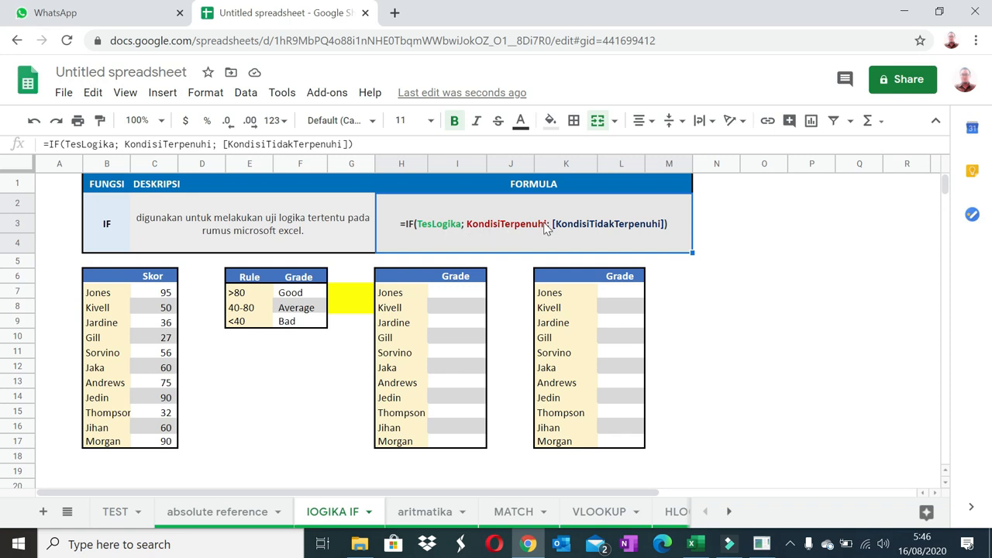
# Step: Enter the formula =if(C7>80,"good","not good") in I7, the first cell of the first Grade column
pyautogui.click(458, 292)
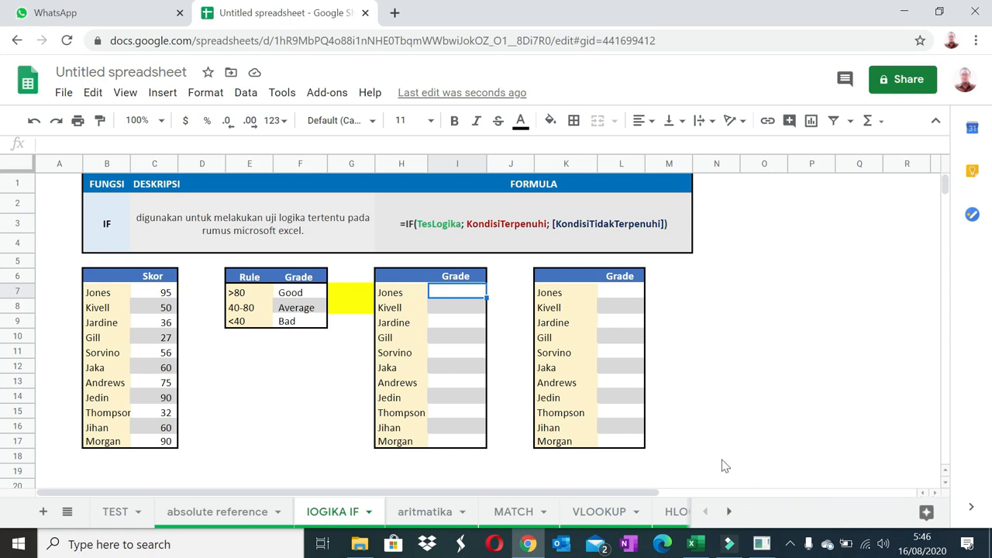
pyautogui.write('=if(')
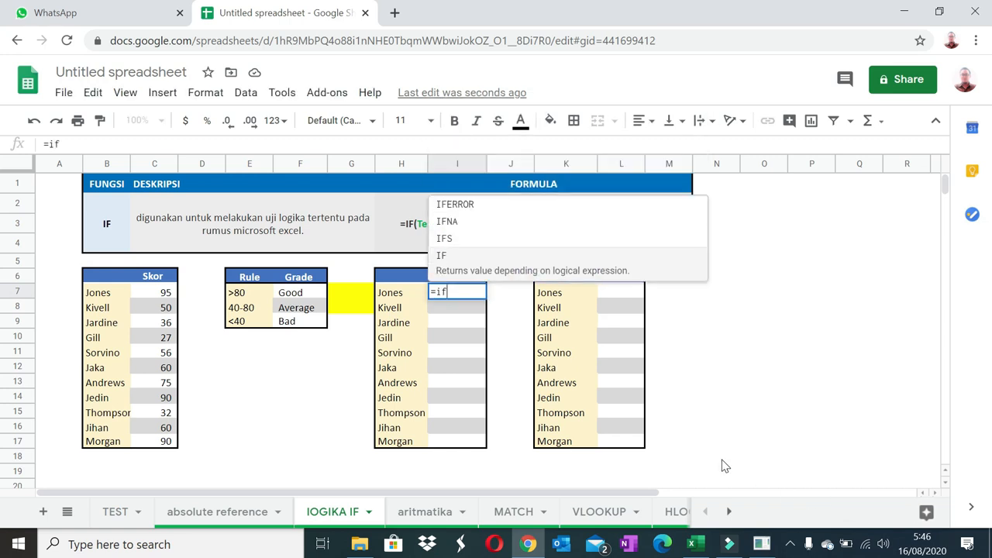
pyautogui.click(158, 293)
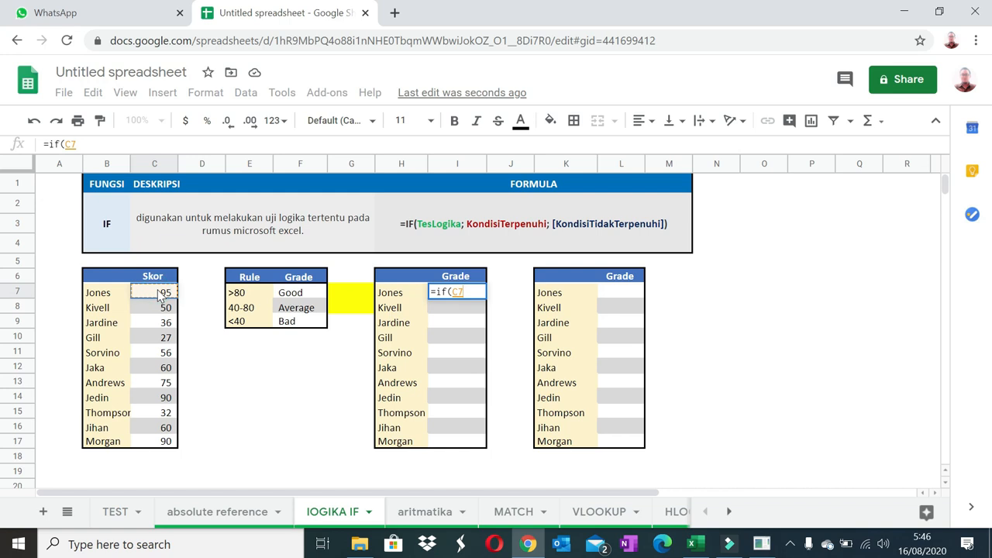
pyautogui.write('>80')
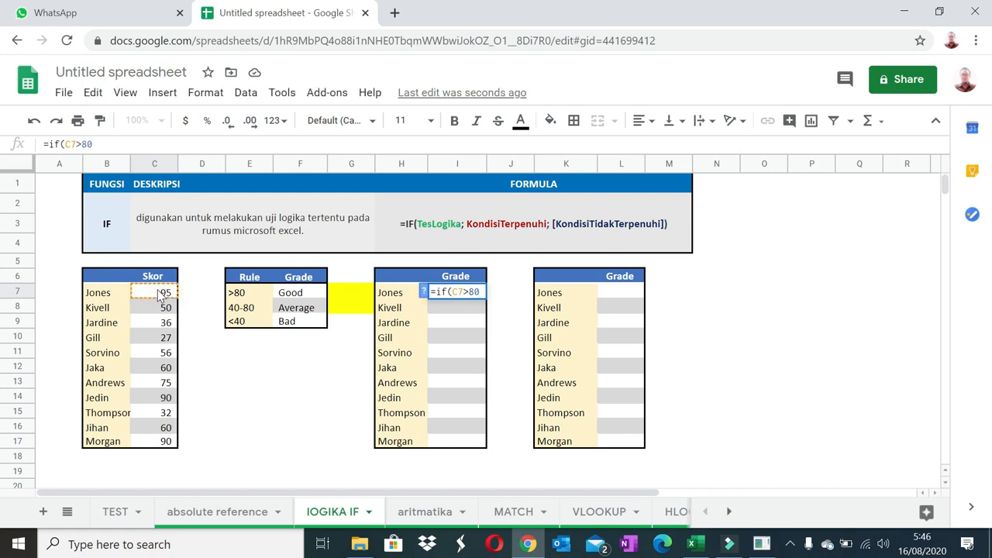
pyautogui.write(',"good')
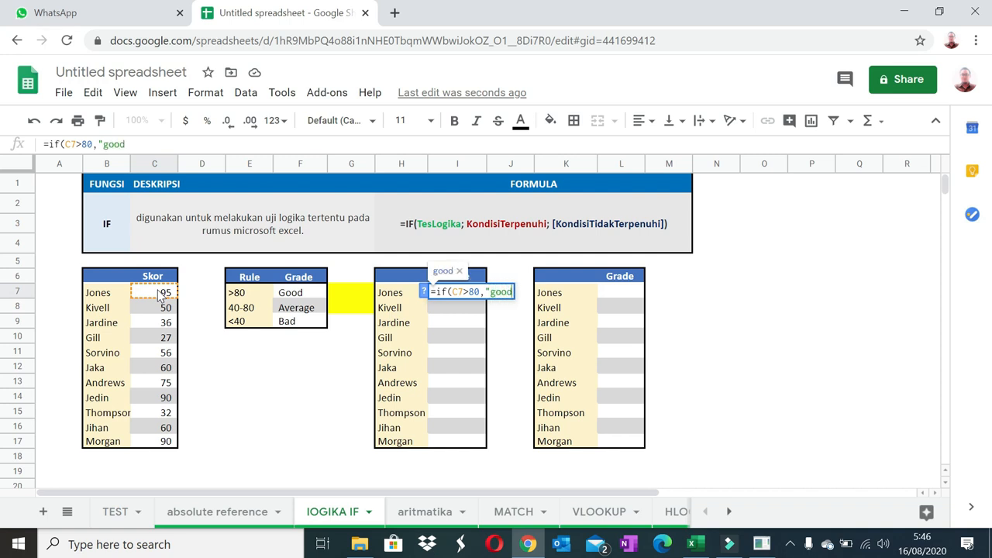
pyautogui.write('","not good')
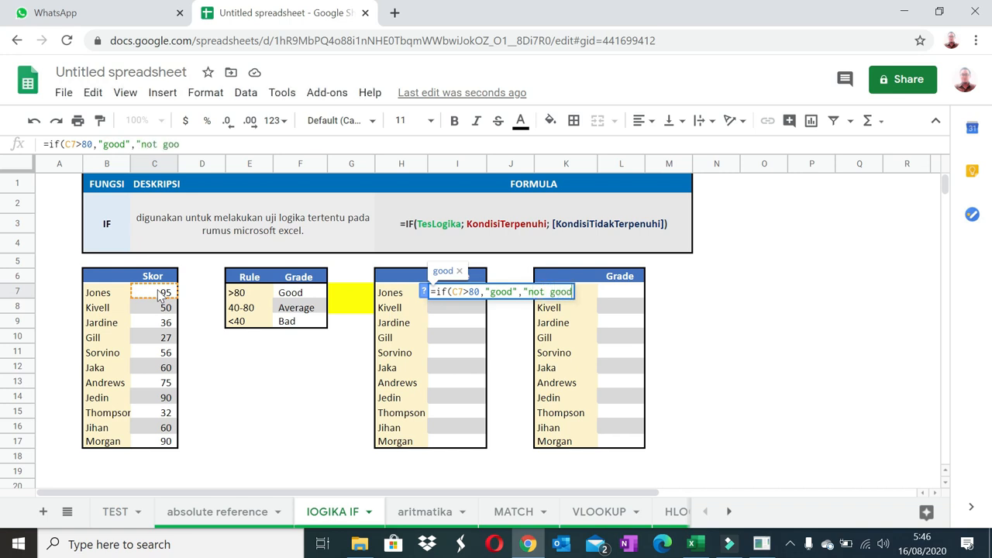
pyautogui.write('")')
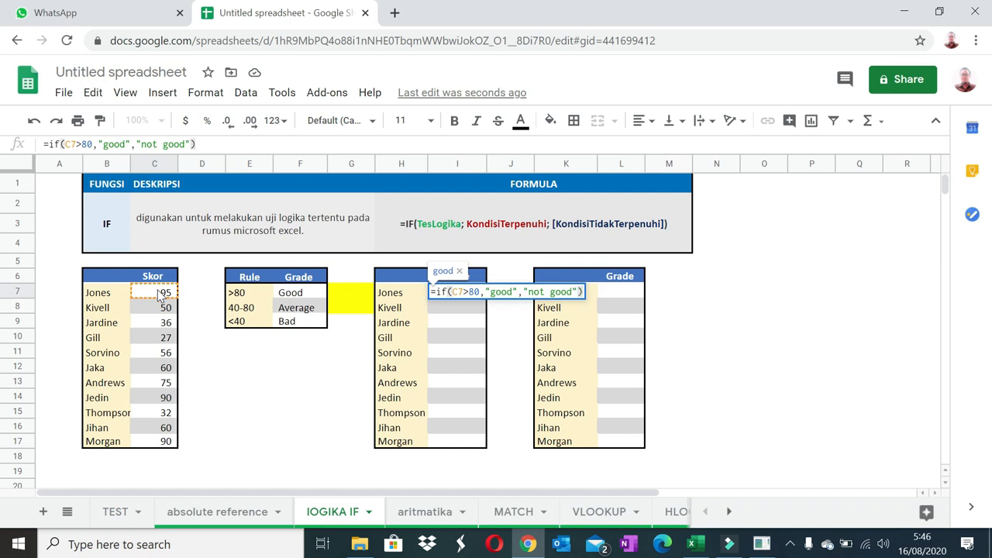
pyautogui.press('Return')
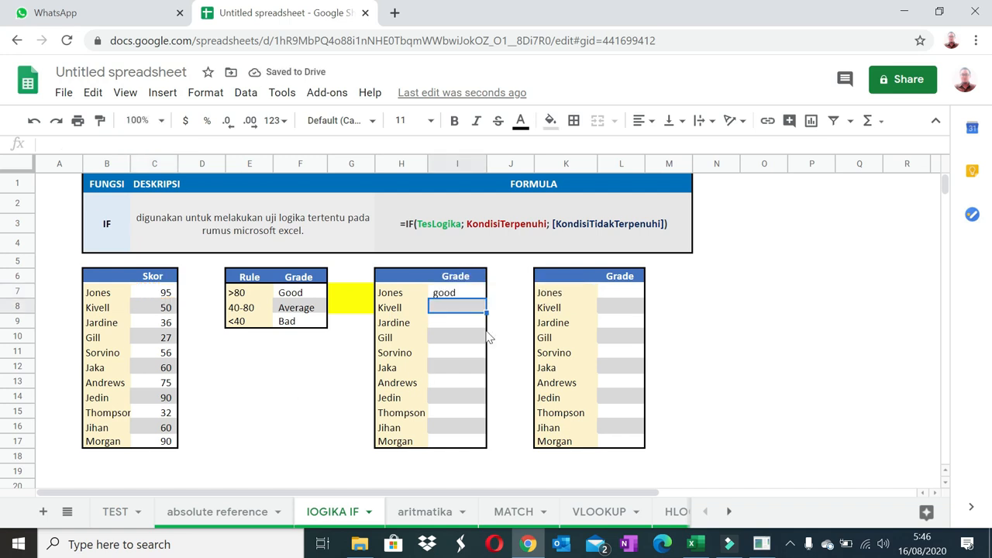
# Step: Start an IF formula in L7 that tests C7>80 and references the Good grade in F7 as the true result
pyautogui.click(628, 281)
pyautogui.click(627, 293)
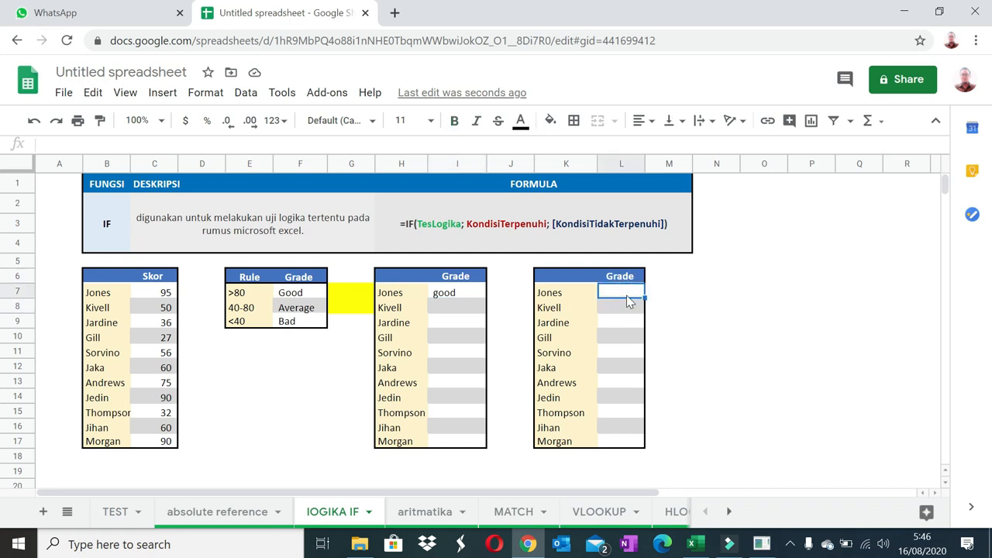
pyautogui.write('=if(')
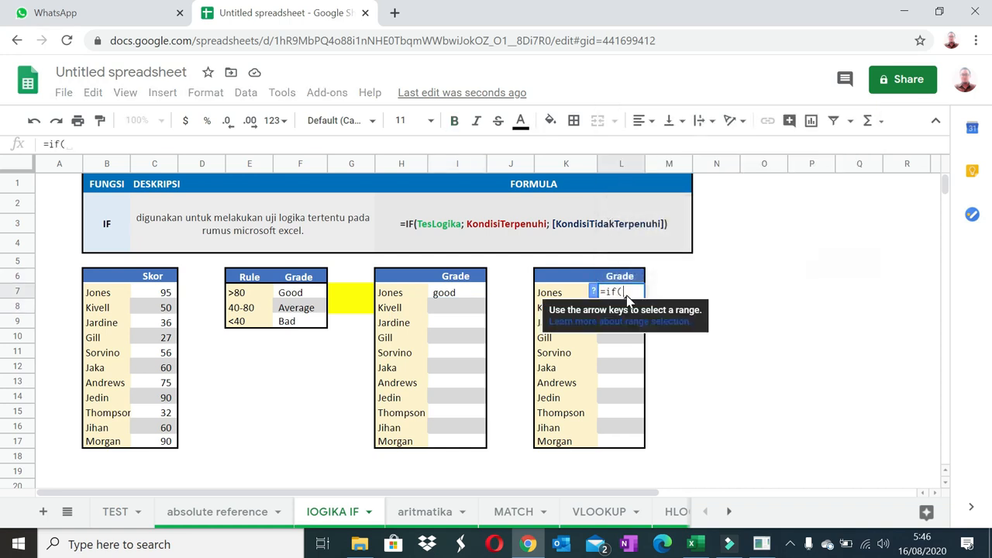
pyautogui.click(152, 294)
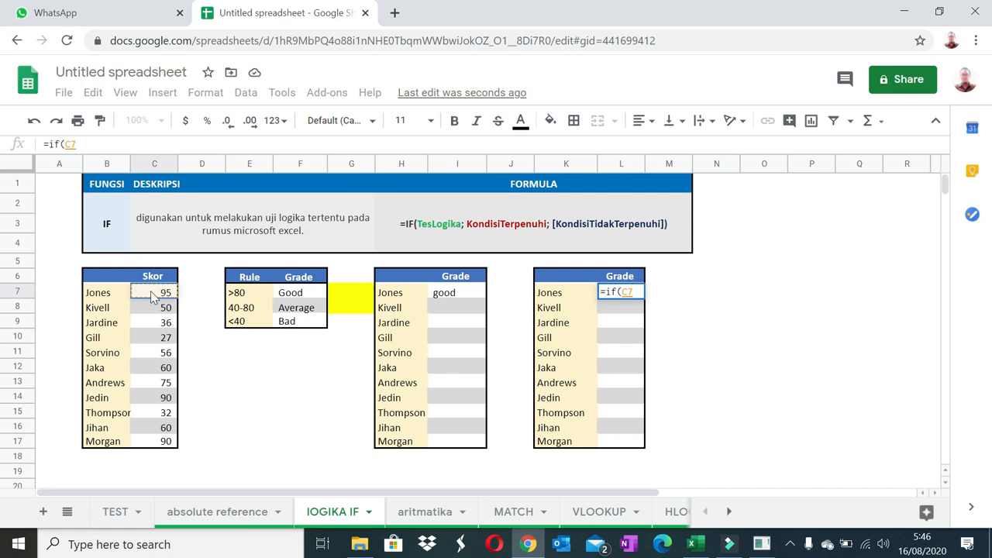
pyautogui.write('?')
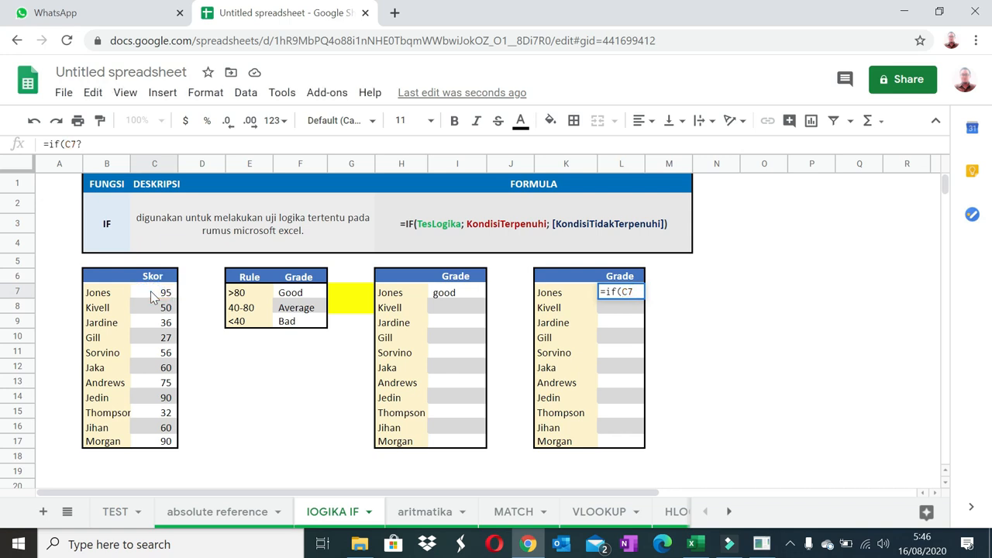
pyautogui.press('BackSpace')
pyautogui.write('>')
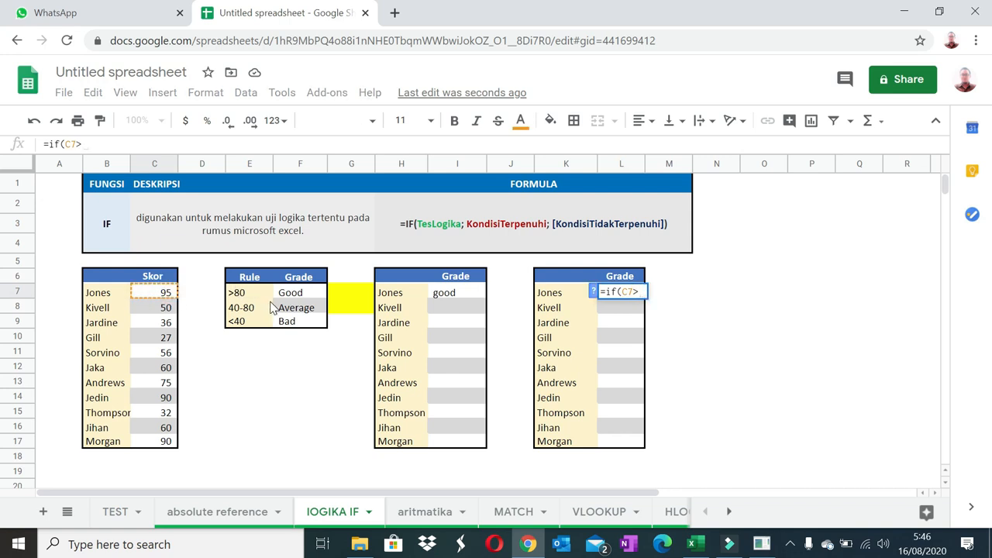
pyautogui.write('80,')
pyautogui.click(291, 293)
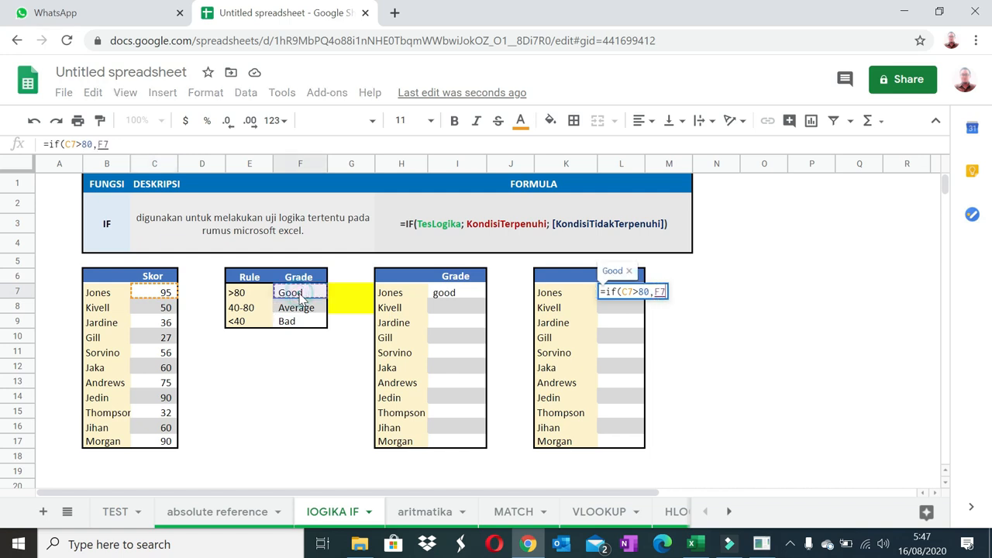
# Step: Make the F7 reference absolute in L7's formula and complete it with "not good" as the false result
pyautogui.doubleClick(103, 146)
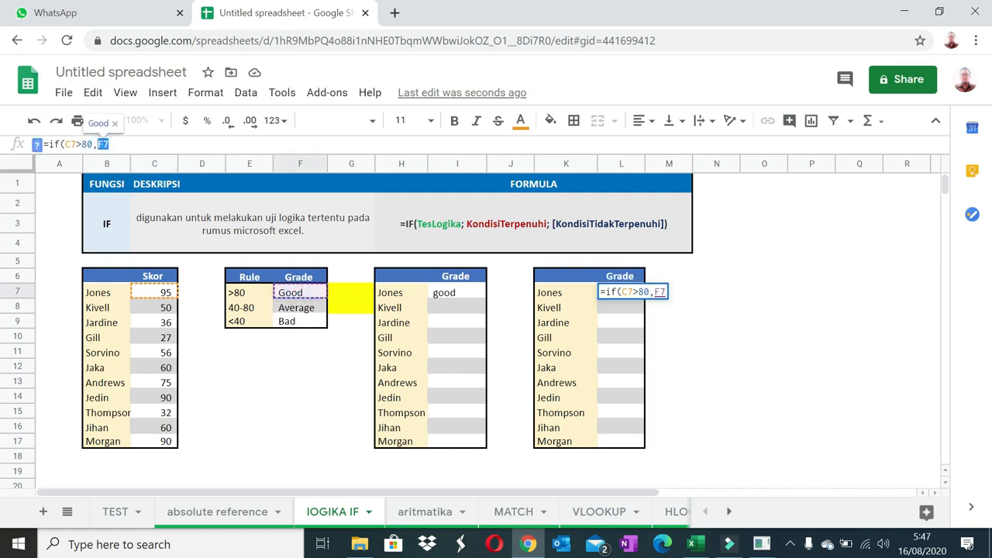
pyautogui.press('F4')
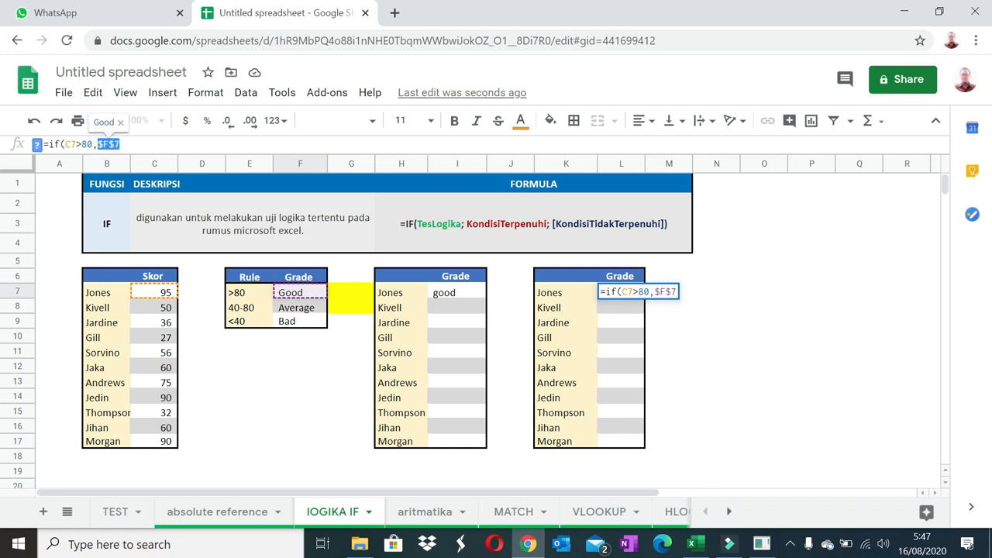
pyautogui.click(136, 144)
pyautogui.write(',')
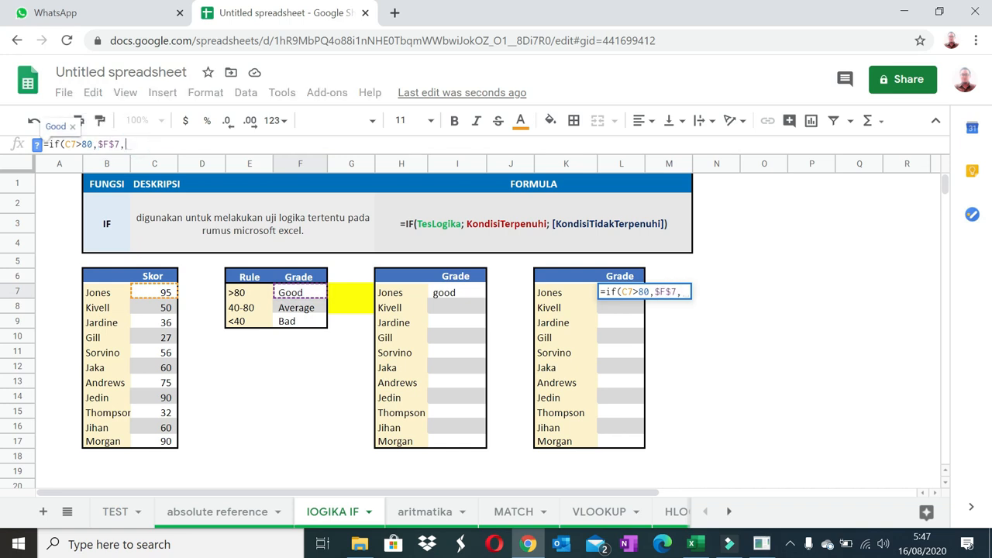
pyautogui.write('"not ')
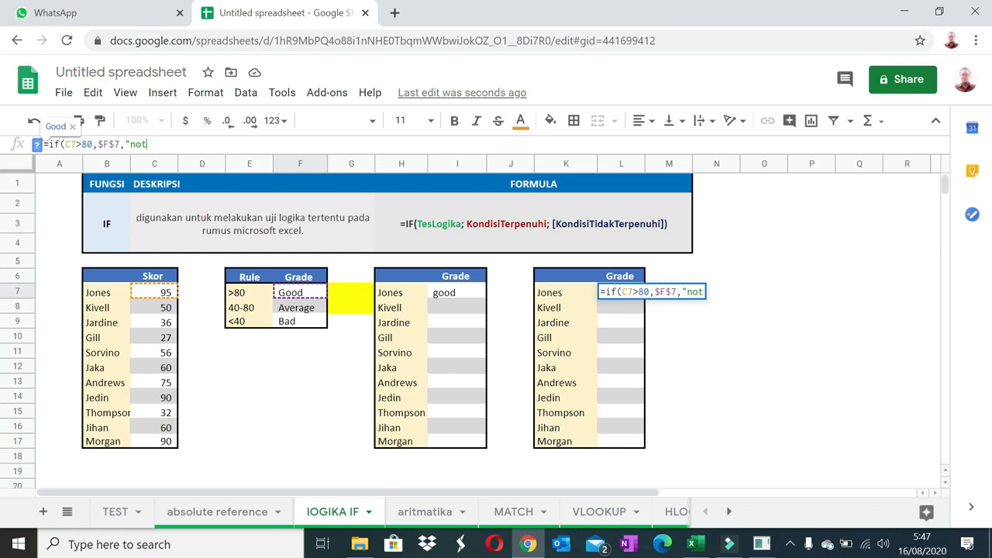
pyautogui.write('good")')
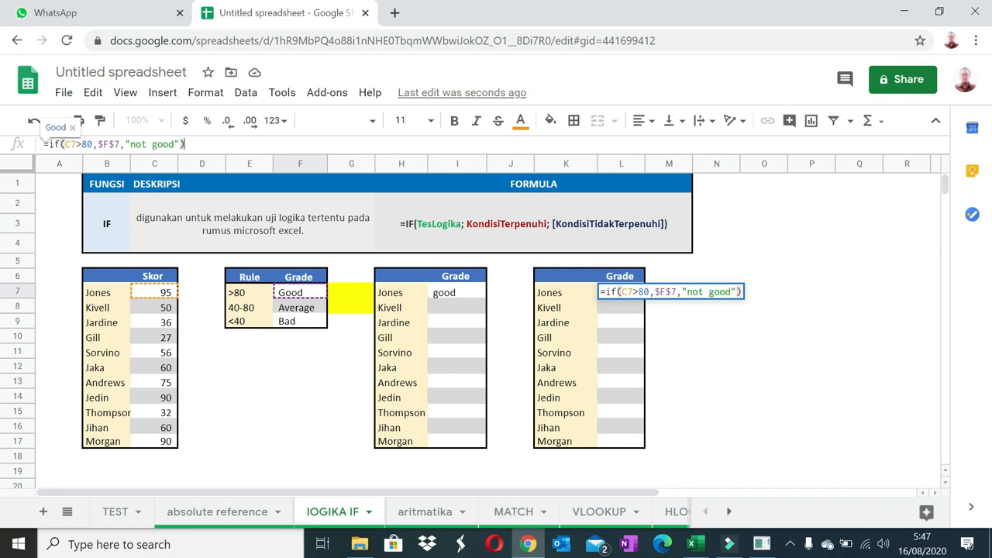
pyautogui.press('Return')
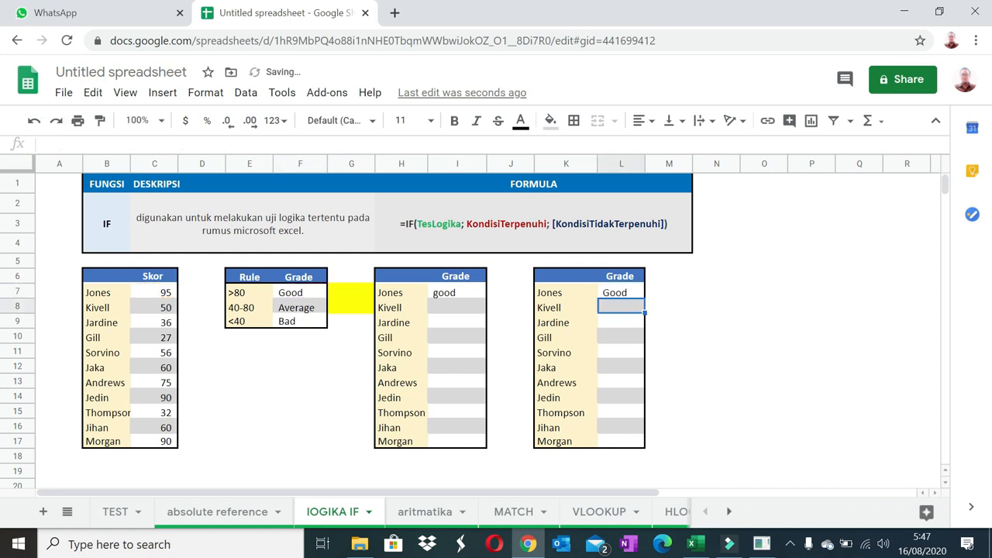
# Step: Copy the formula in I7 and paste only the formula into I8:I17
pyautogui.click(459, 297)
pyautogui.hotkey('ctrl', 'c')
pyautogui.click(459, 307)
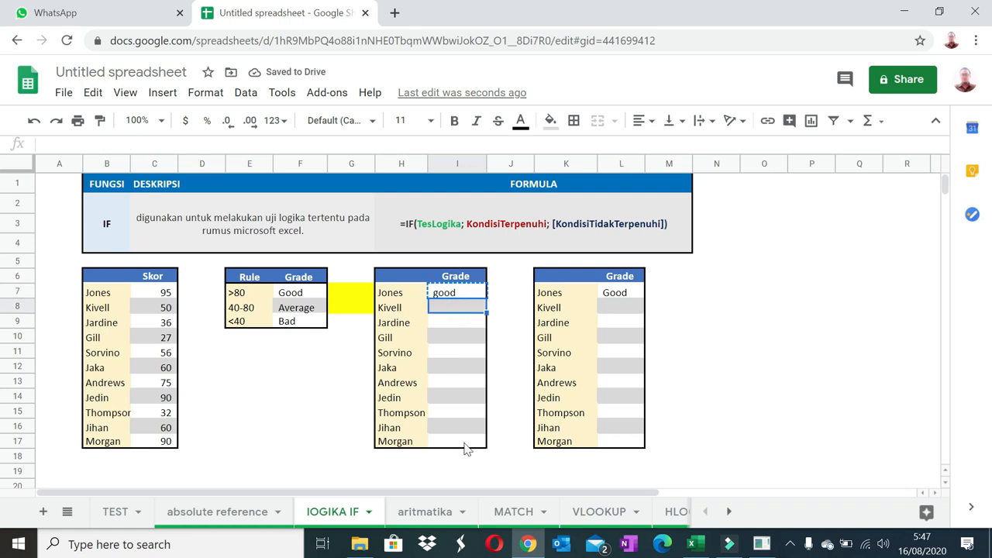
pyautogui.keyDown('shift'); pyautogui.click(466, 441); pyautogui.keyUp('shift')
pyautogui.rightClick(465, 447)
pyautogui.moveTo(581, 194)
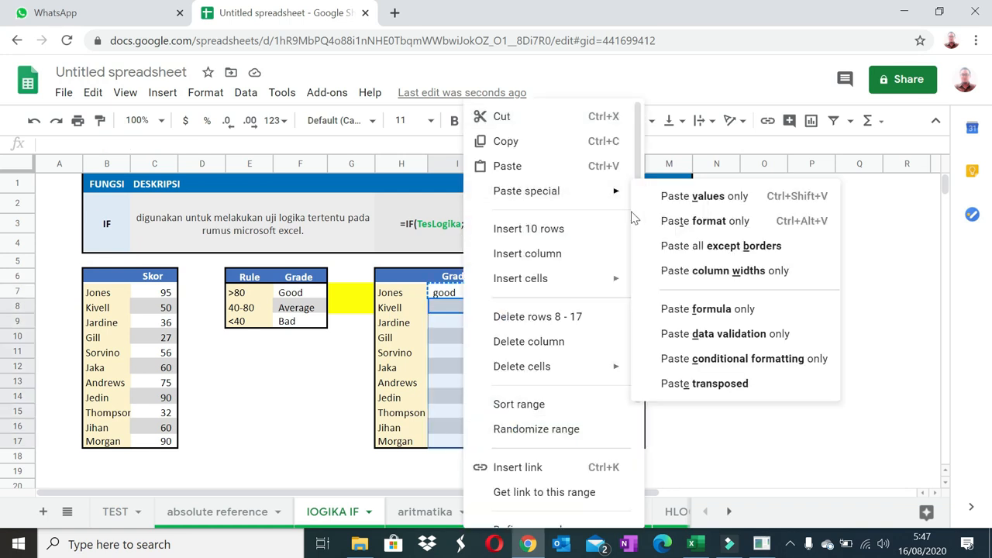
pyautogui.click(693, 308)
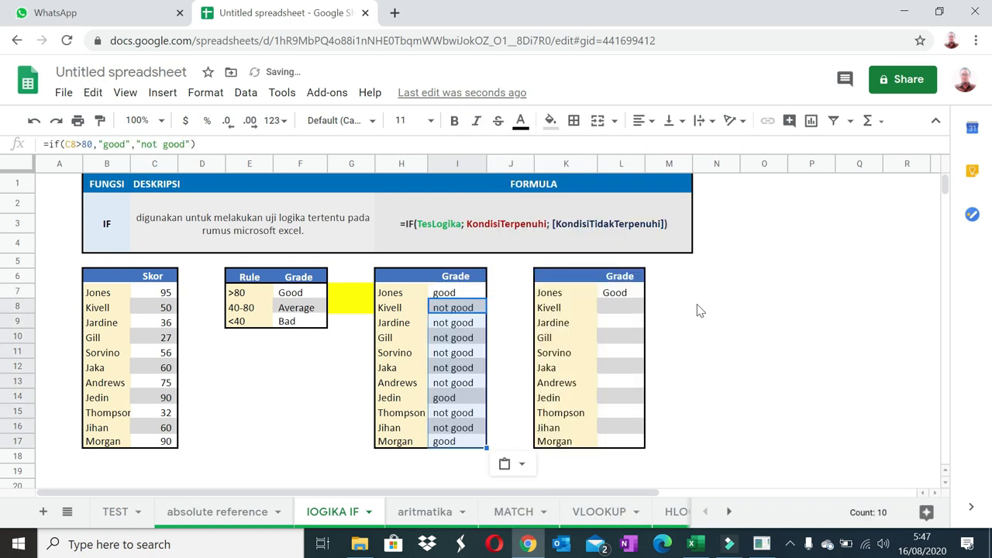
# Step: Copy the IF formula in L7 and paste only the formula into L8:L17
pyautogui.click(617, 299)
pyautogui.hotkey('ctrl', 'c')
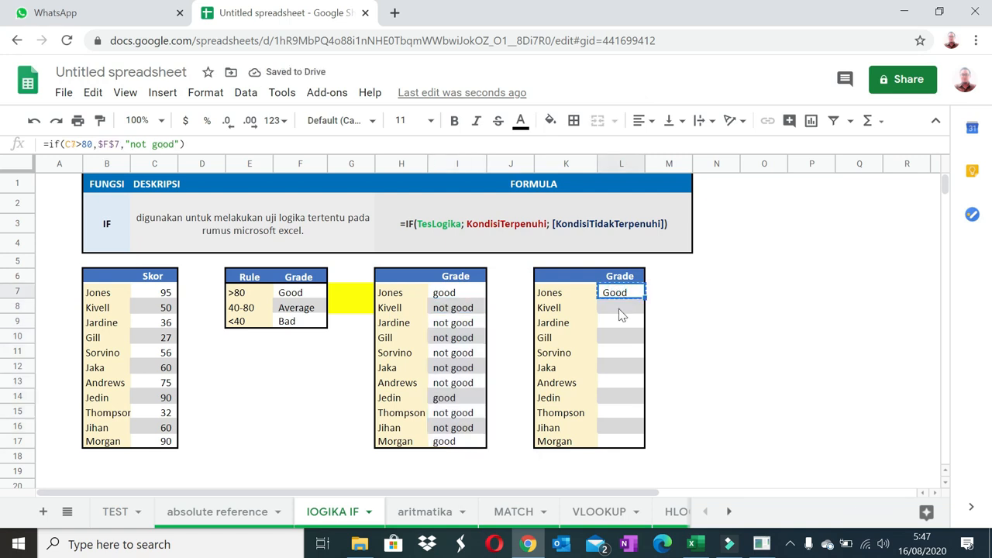
pyautogui.click(618, 308)
pyautogui.keyDown('shift'); pyautogui.click(625, 444); pyautogui.keyUp('shift')
pyautogui.rightClick(624, 447)
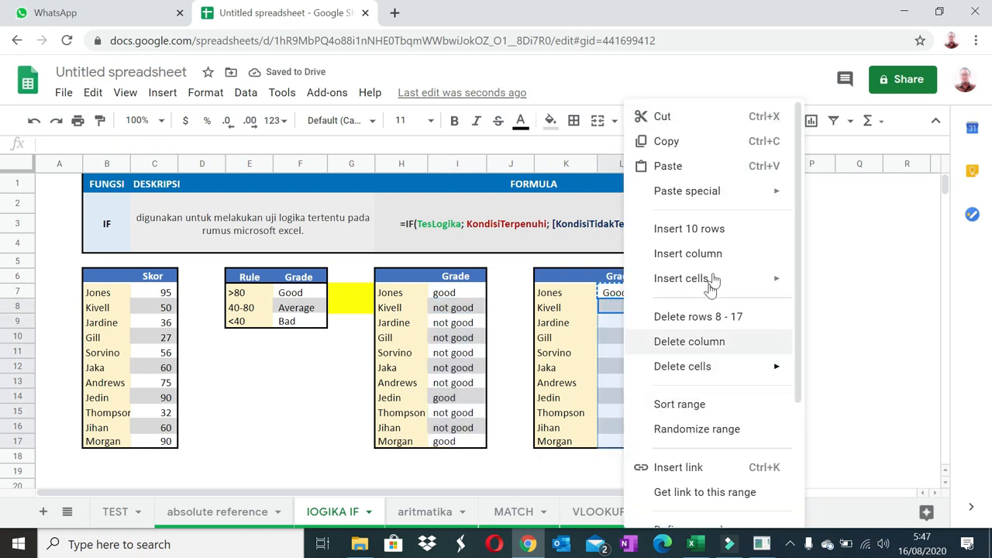
pyautogui.moveTo(745, 200)
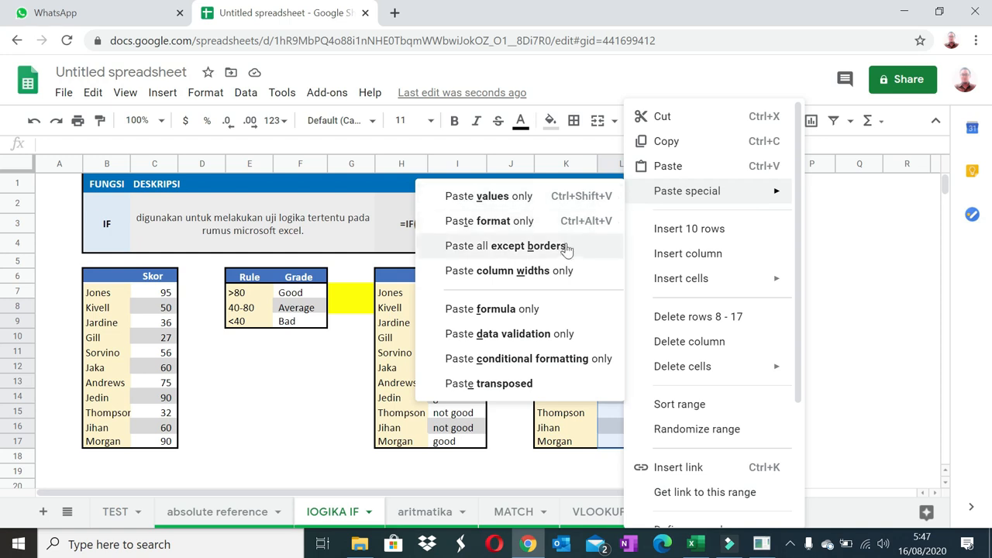
pyautogui.click(522, 310)
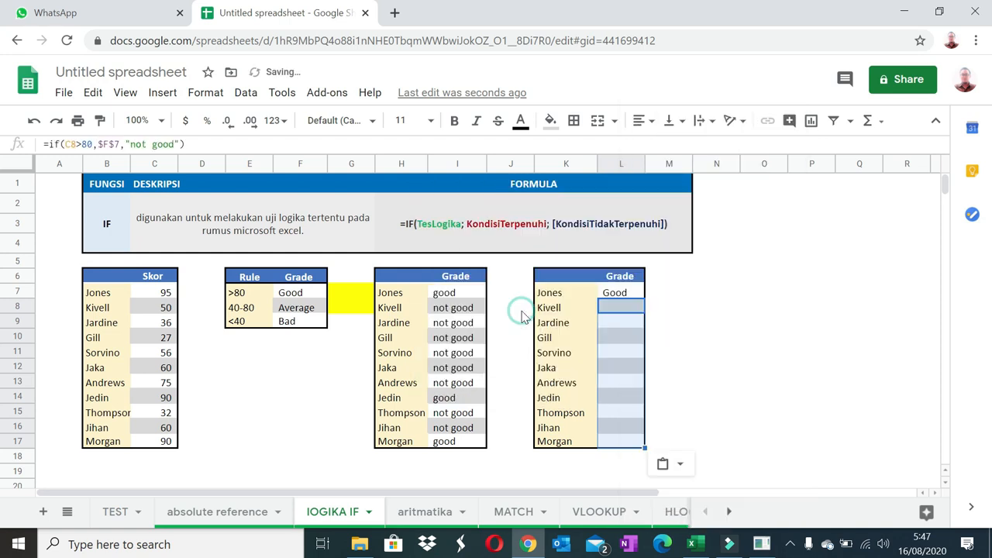
pyautogui.click(798, 357)
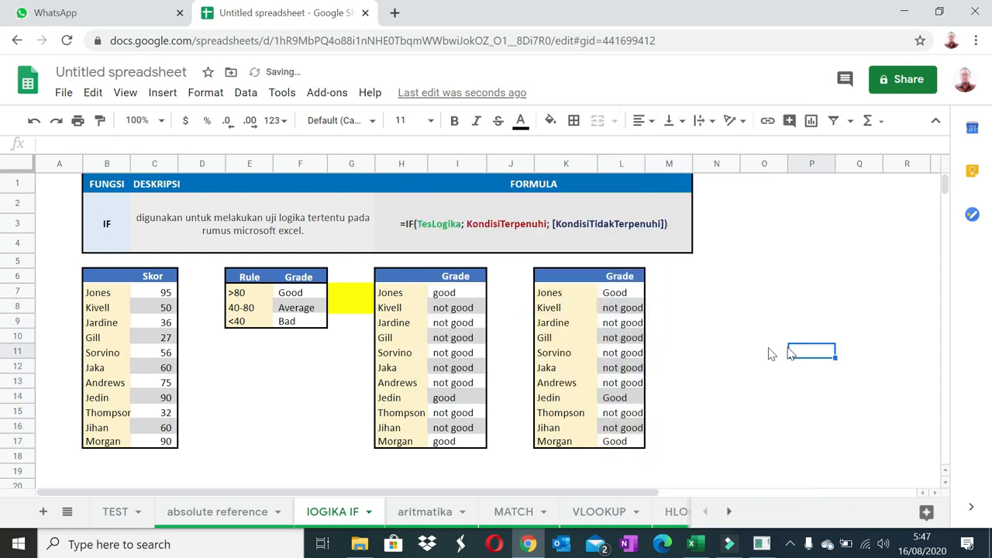
pyautogui.click(453, 338)
pyautogui.click(124, 341)
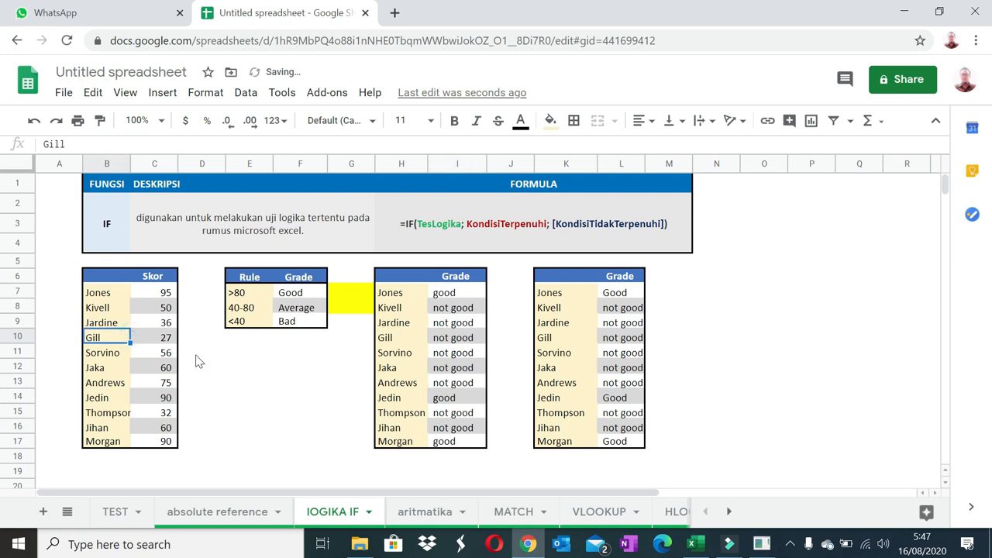
pyautogui.click(296, 292)
# Step: Replace the "not good" result in I7's formula with a nested IF that tests C7<40
pyautogui.click(449, 294)
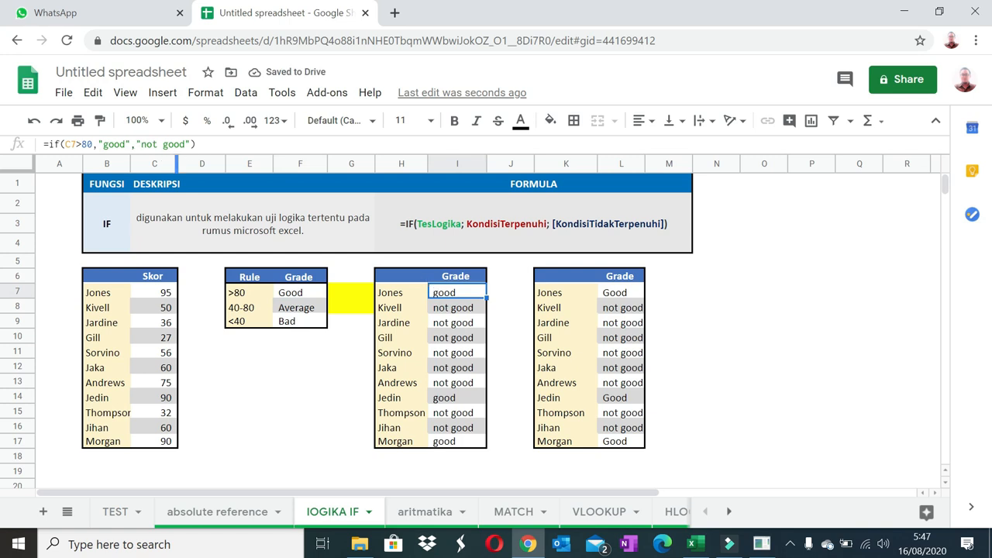
pyautogui.moveTo(191, 144); pyautogui.dragTo(152, 144)
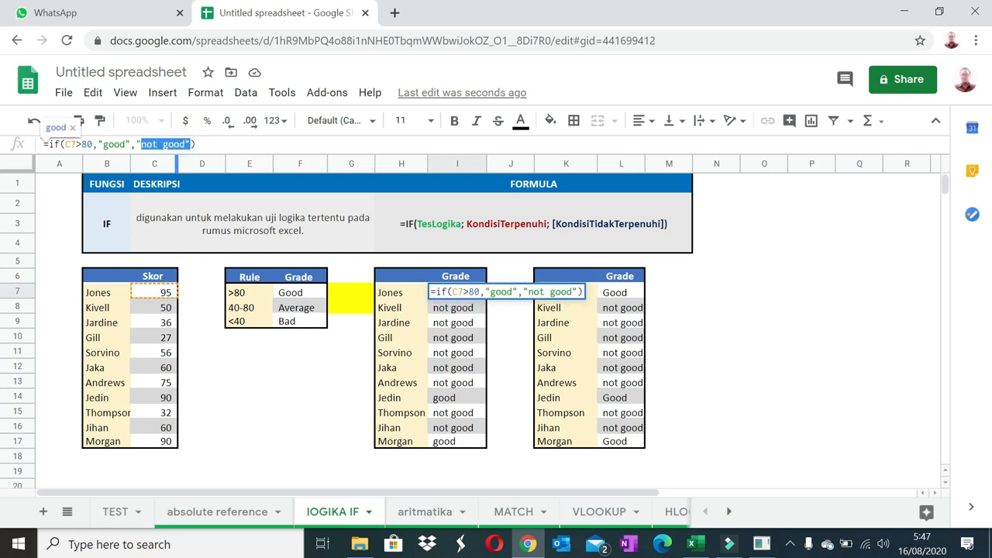
pyautogui.press('BackSpace')
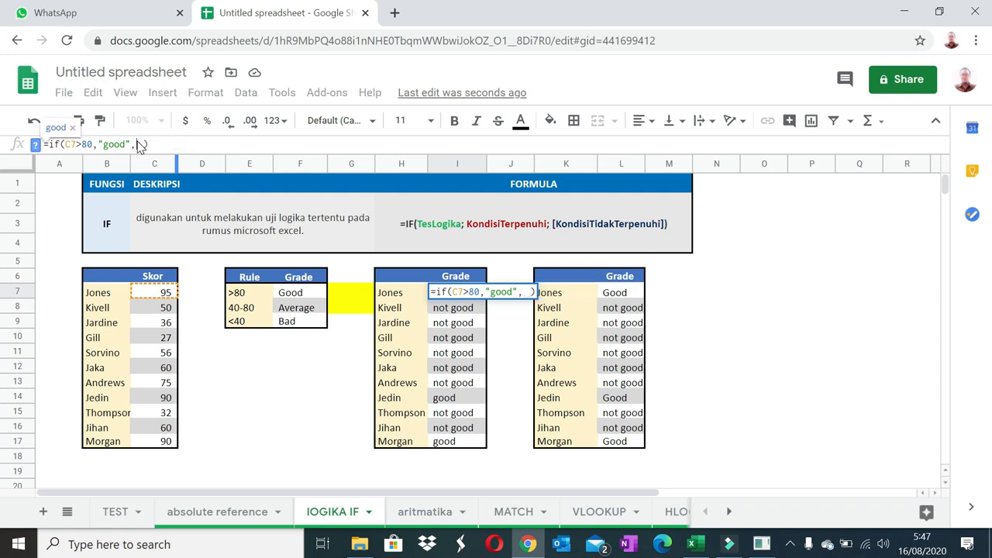
pyautogui.write('if(')
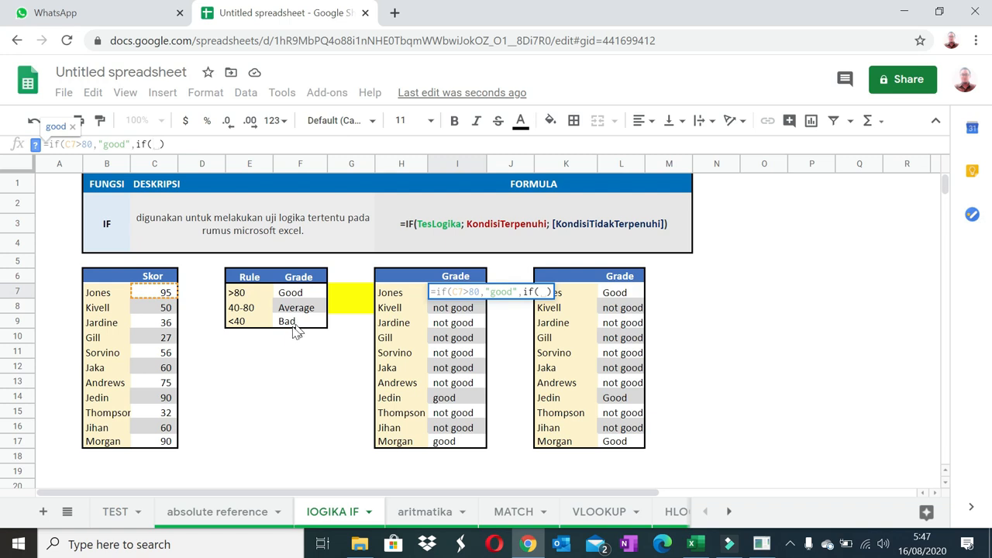
pyautogui.click(159, 295)
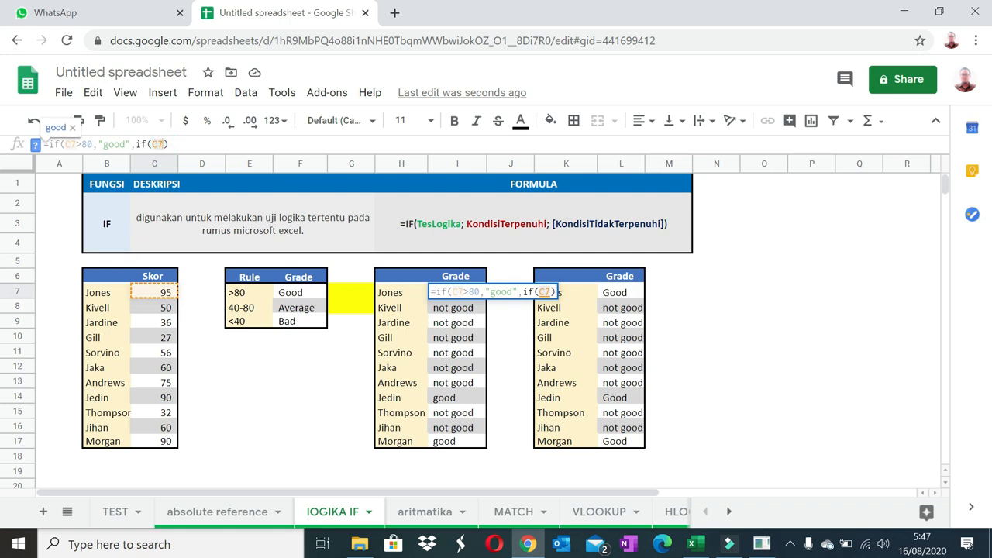
pyautogui.write('<')
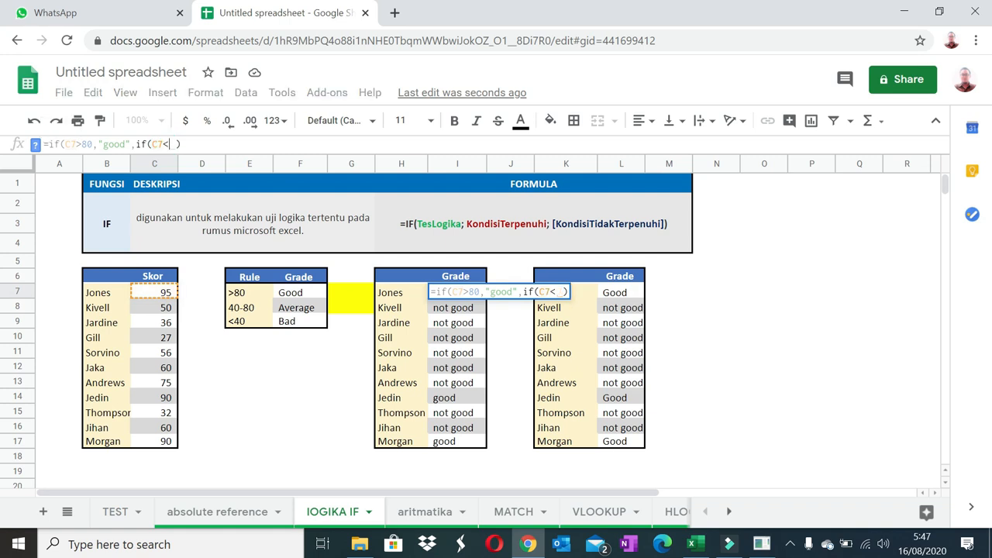
pyautogui.write('40,')
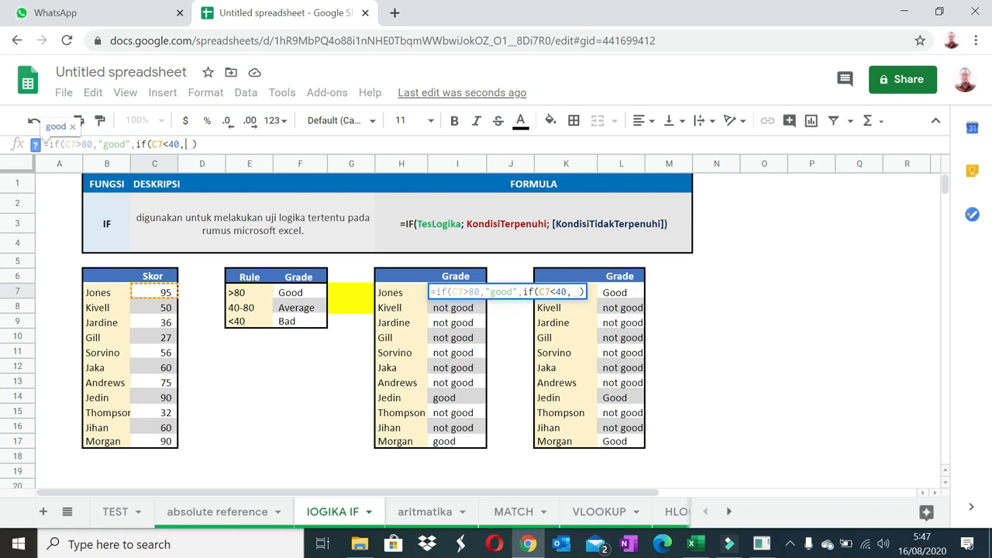
# Step: Complete I7's nested IF with "bad" as the true result and "average" as the false result
pyautogui.write('"bad')
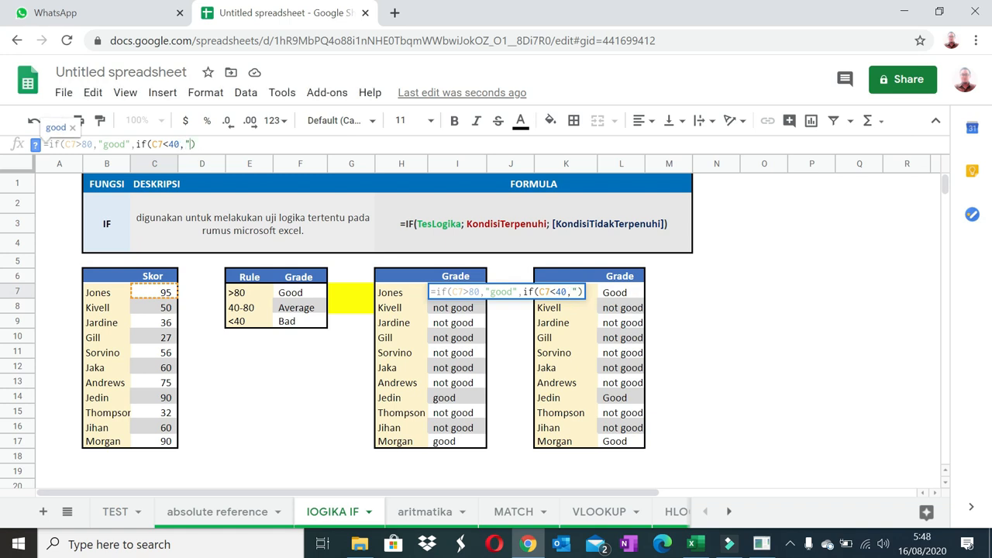
pyautogui.write('",')
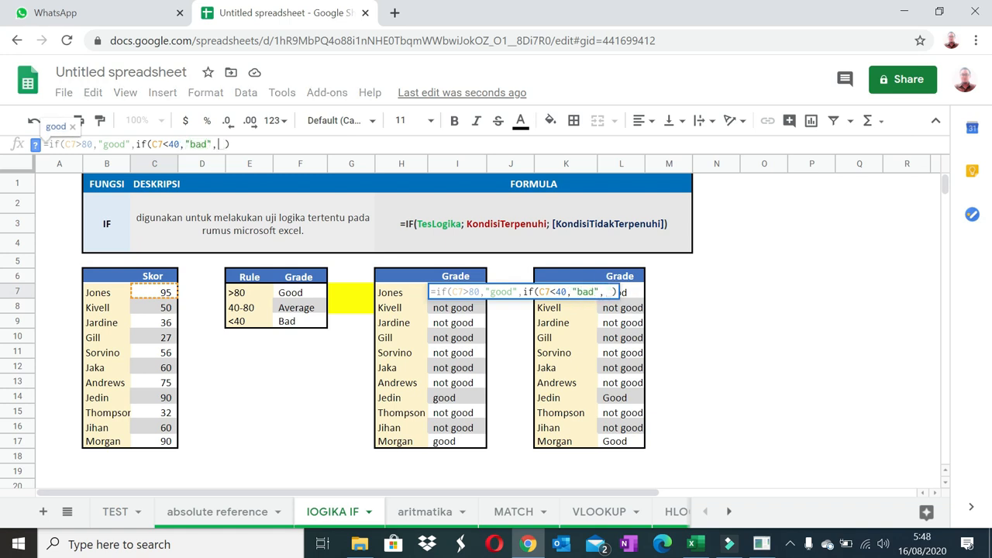
pyautogui.write('"averag')
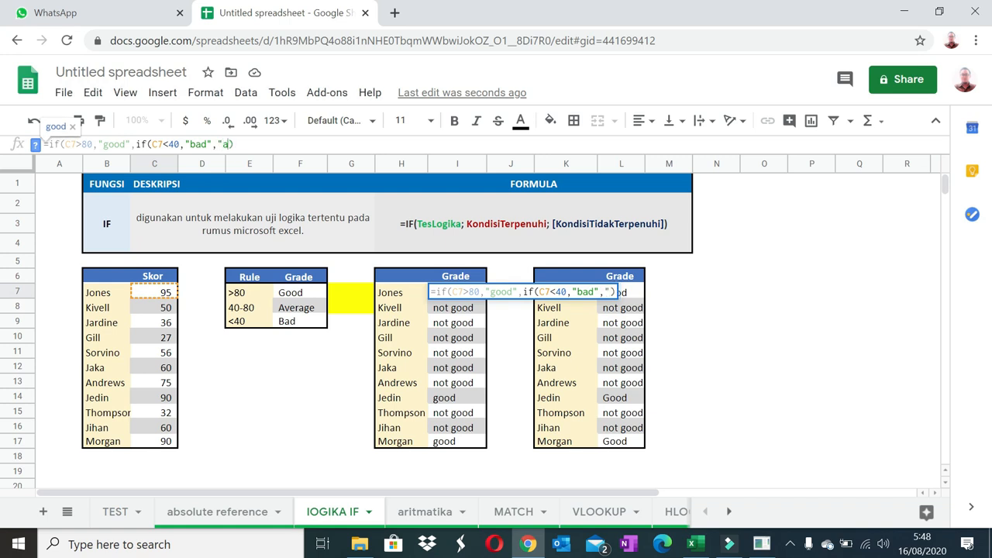
pyautogui.write('e')
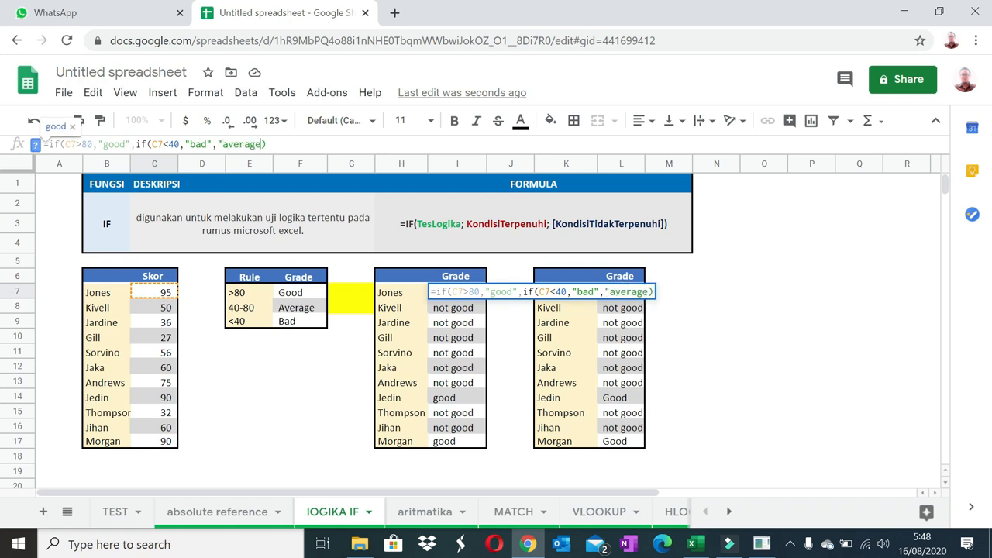
pyautogui.write('"')
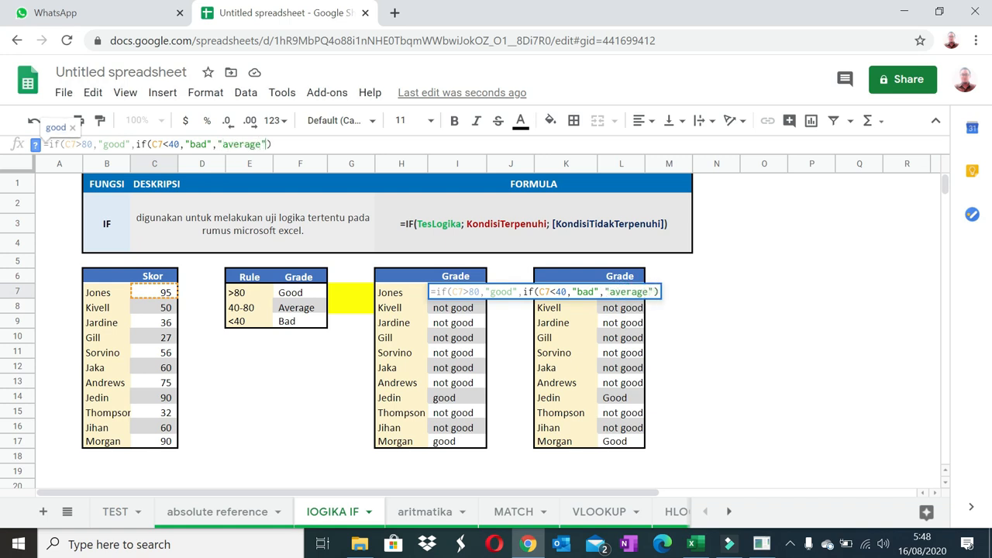
pyautogui.write(')')
pyautogui.press('Return')
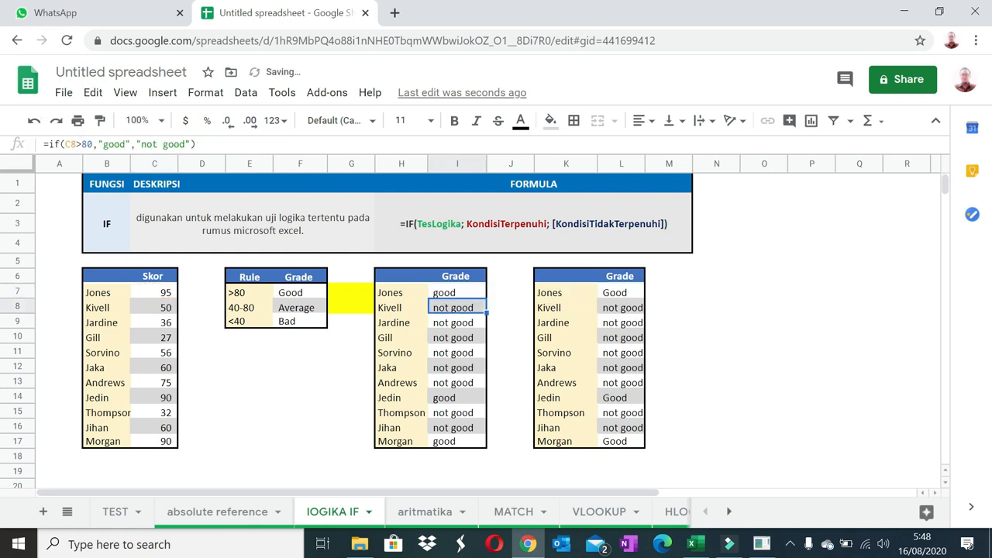
# Step: Copy I7's nested IF formula and paste only the formula over I8:I17
pyautogui.press('Up')
pyautogui.hotkey('ctrl', 'c')
pyautogui.click(461, 307)
pyautogui.keyDown('shift'); pyautogui.click(467, 441); pyautogui.keyUp('shift')
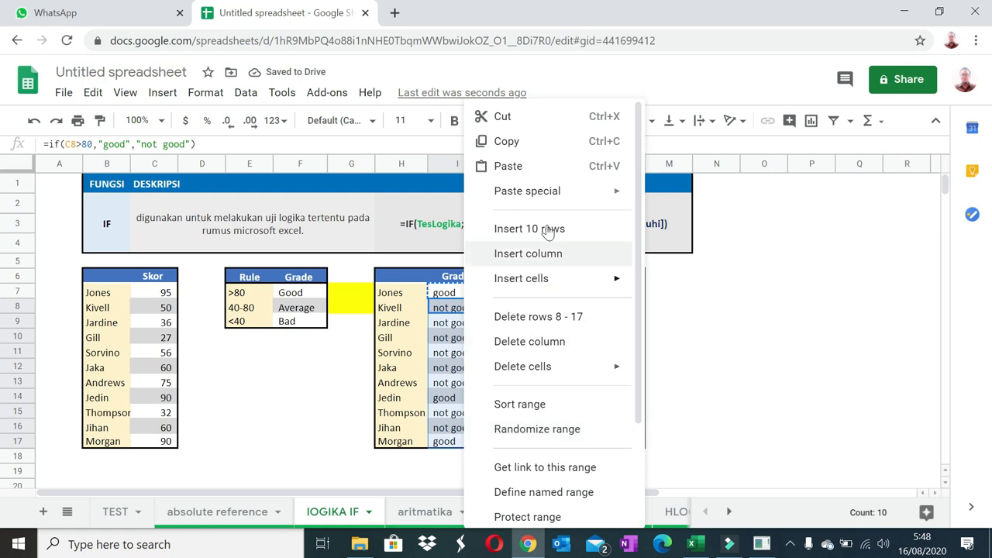
pyautogui.moveTo(570, 195)
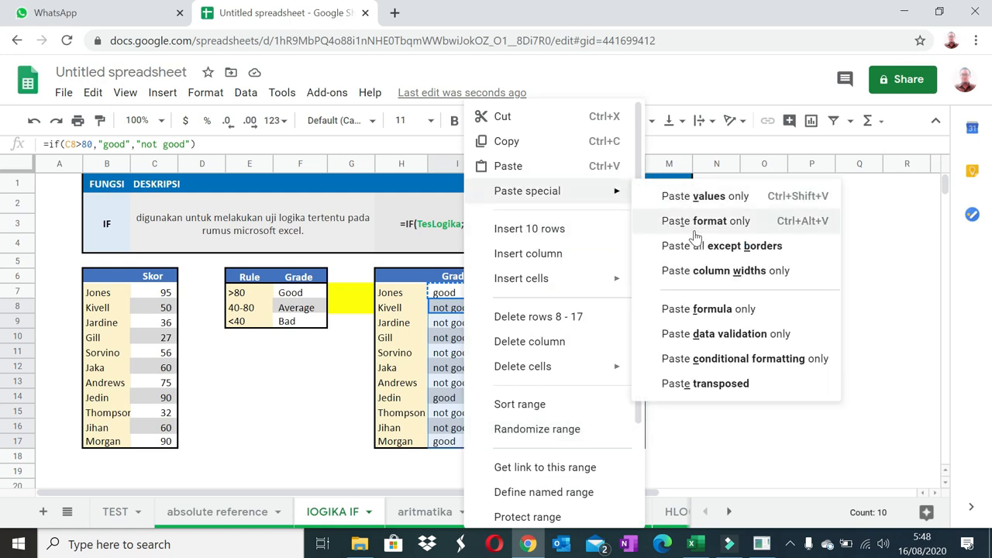
pyautogui.click(734, 309)
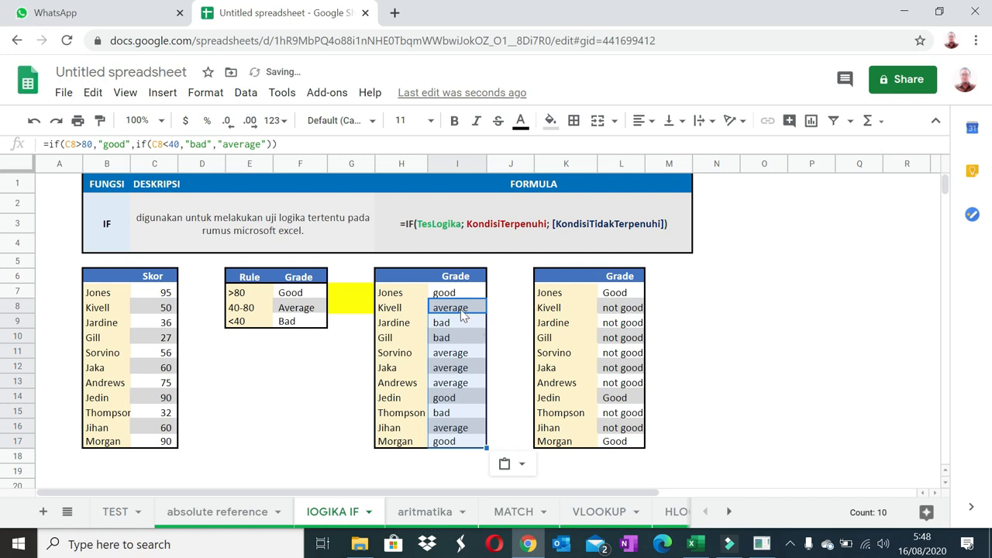
pyautogui.click(159, 313)
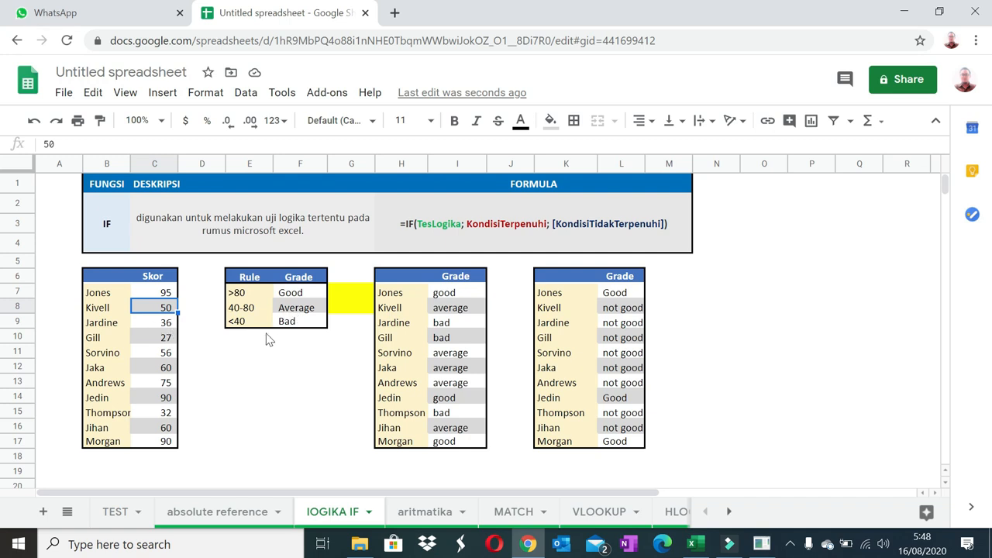
pyautogui.click(629, 296)
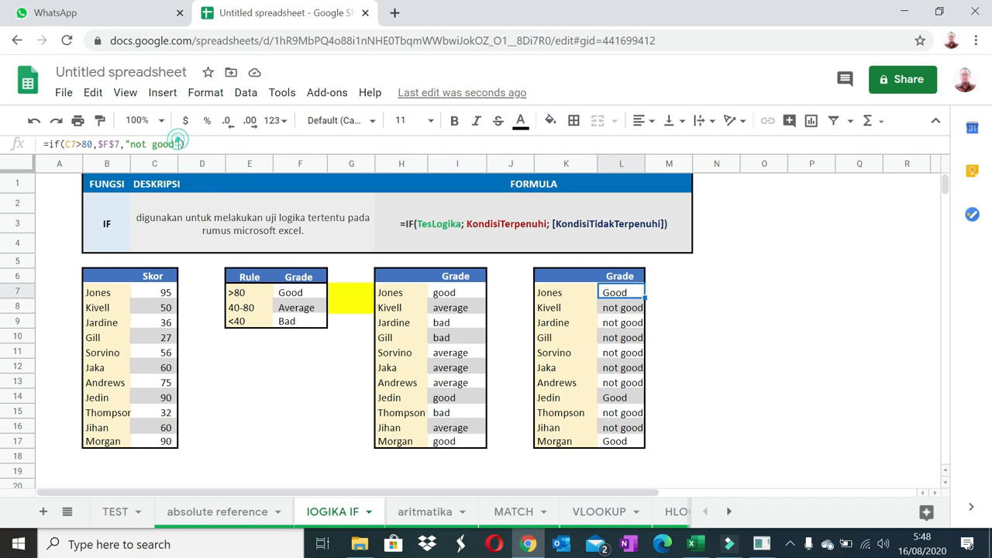
pyautogui.doubleClick(164, 145)
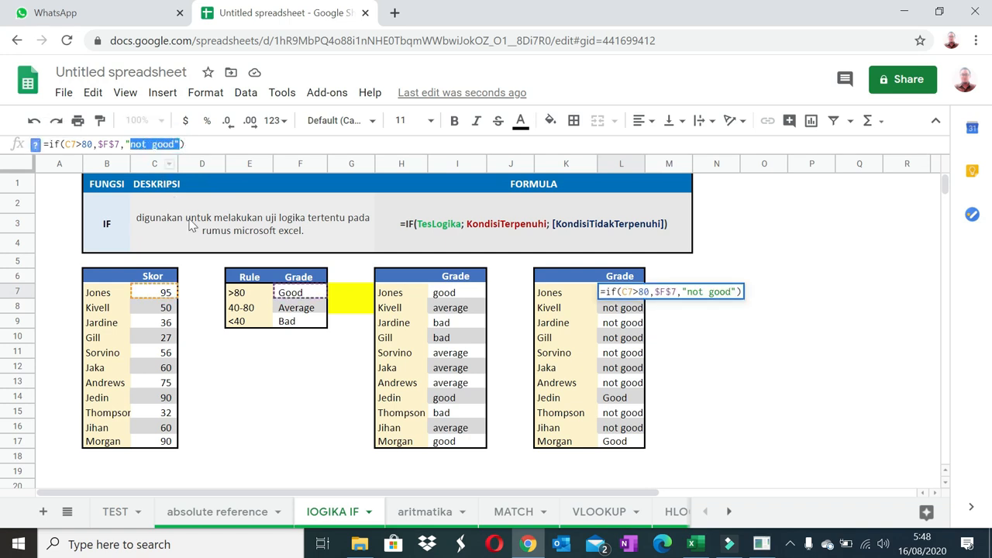
pyautogui.press('Escape')
pyautogui.click(302, 320)
pyautogui.click(301, 309)
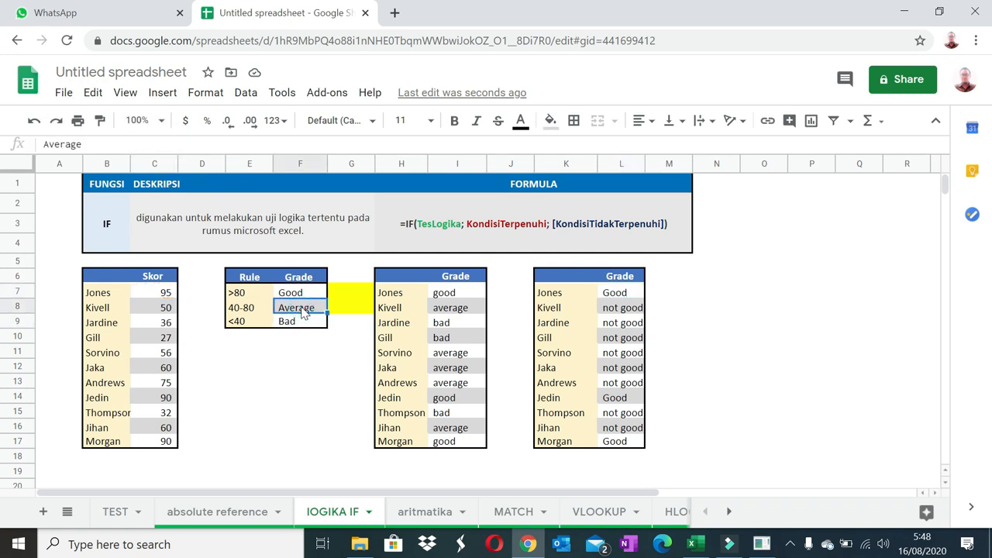
# Step: Note the two limits of the Average grade below the Rule table: >40 in E10 and <80 in E11
pyautogui.click(235, 339)
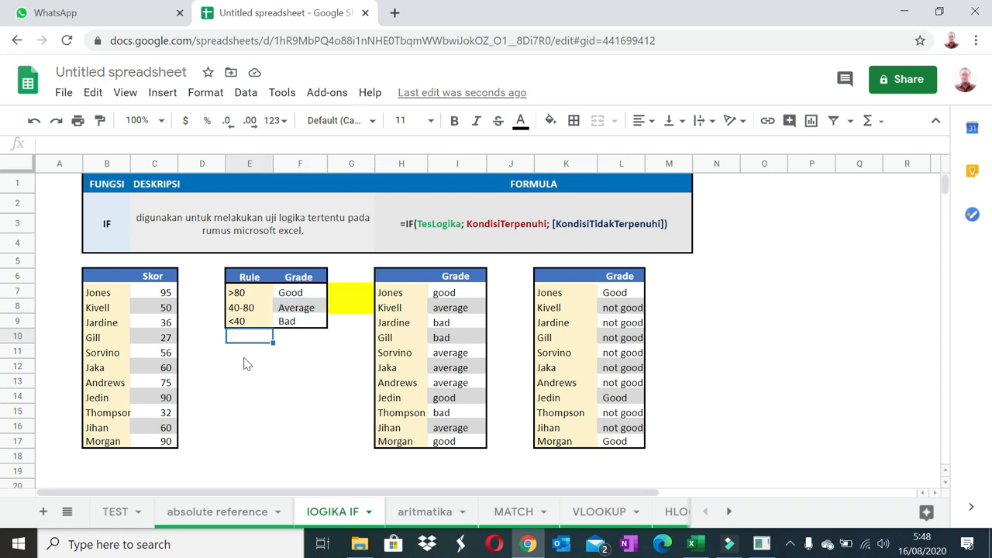
pyautogui.write('.')
pyautogui.write('4')
pyautogui.press('BackSpace')
pyautogui.press('BackSpace')
pyautogui.write('>40')
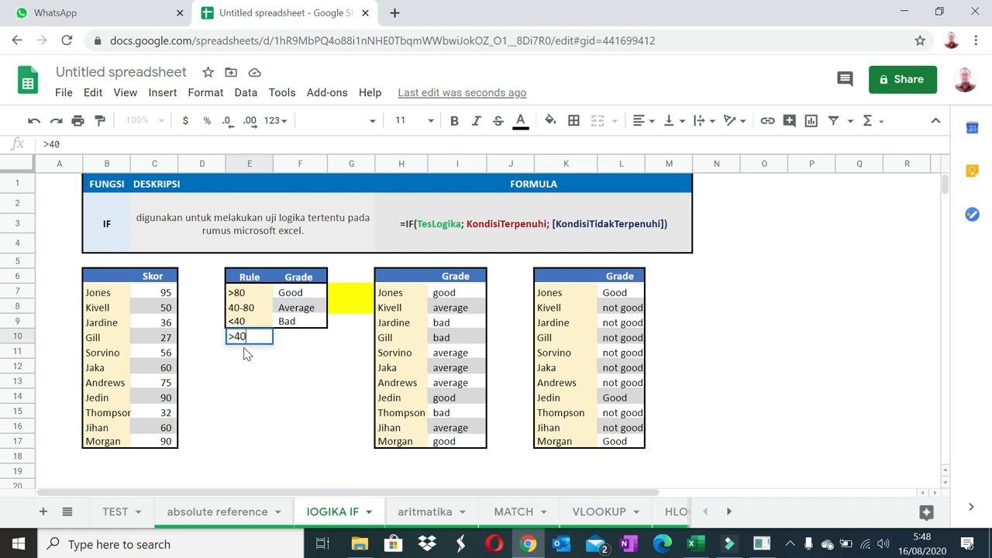
pyautogui.press('Return')
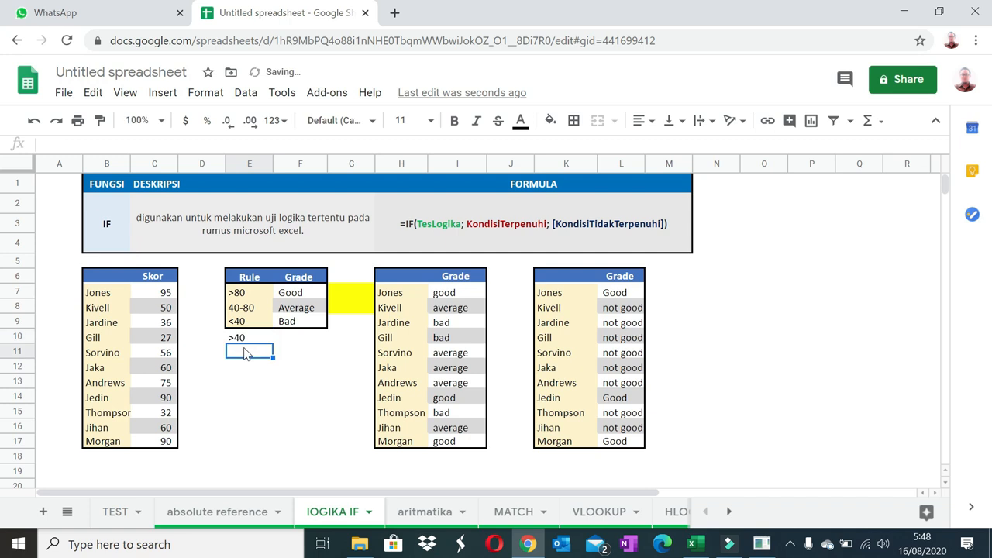
pyautogui.write('<')
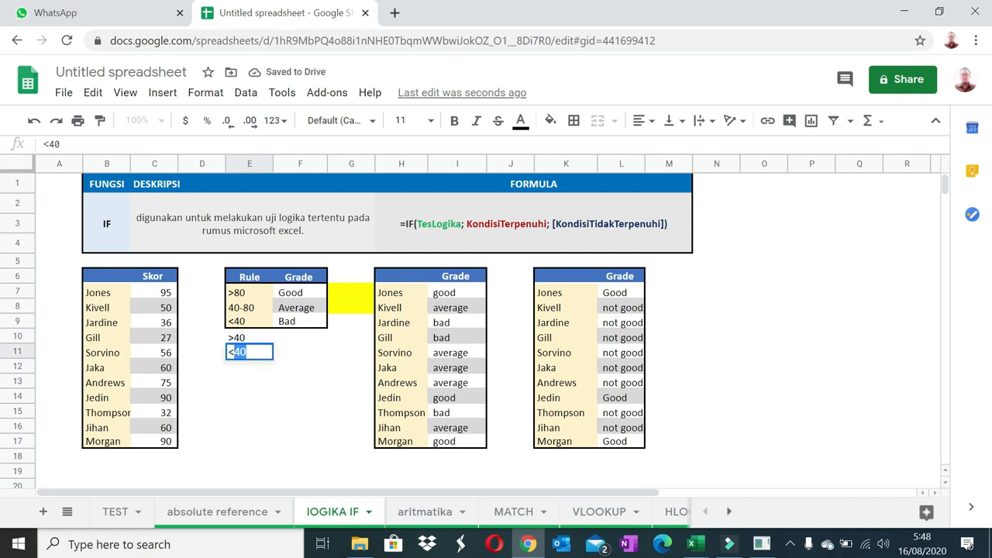
pyautogui.write('80')
pyautogui.press('Return')
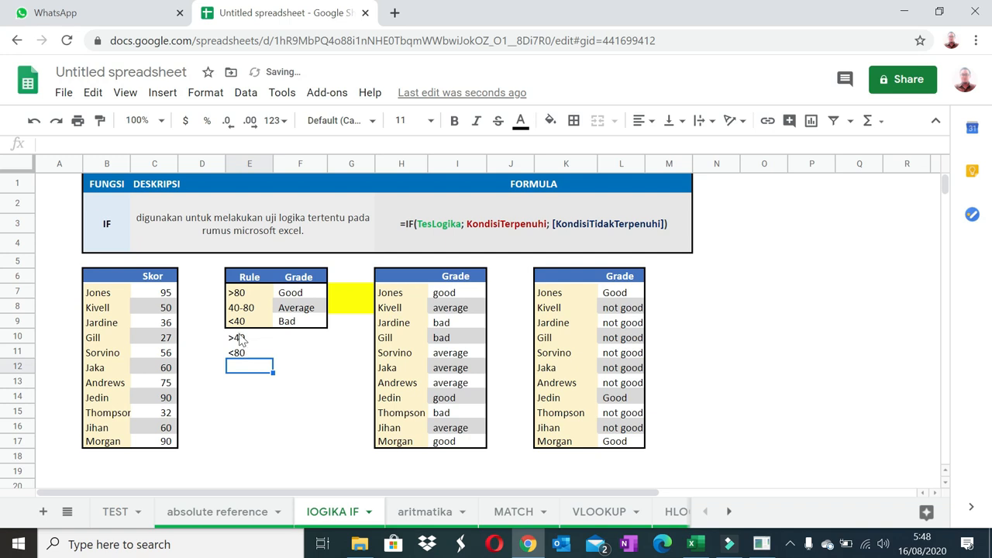
pyautogui.moveTo(241, 338); pyautogui.dragTo(245, 352)
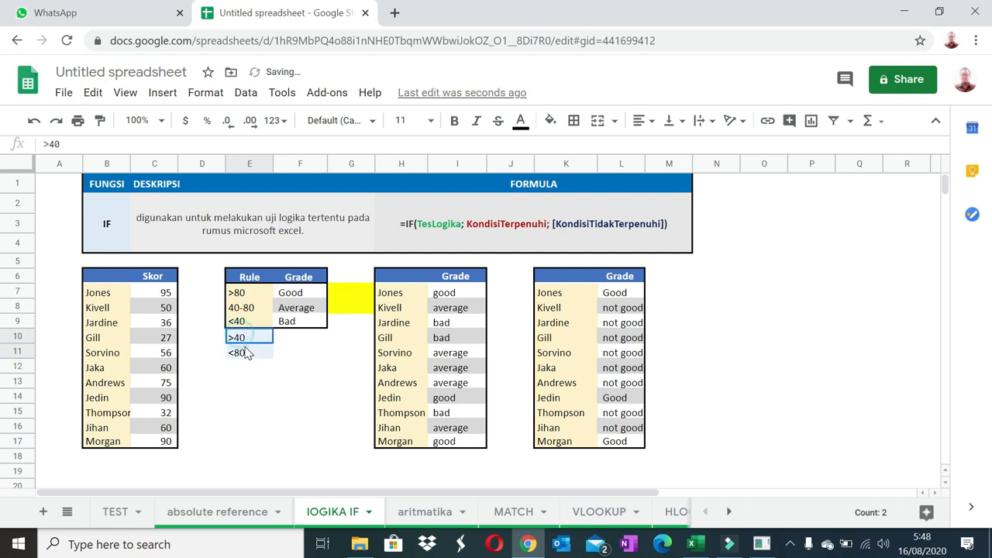
# Step: Replace the "not good" result in L7's formula with a nested IF that tests AND(C7>40,C7<80)
pyautogui.click(632, 294)
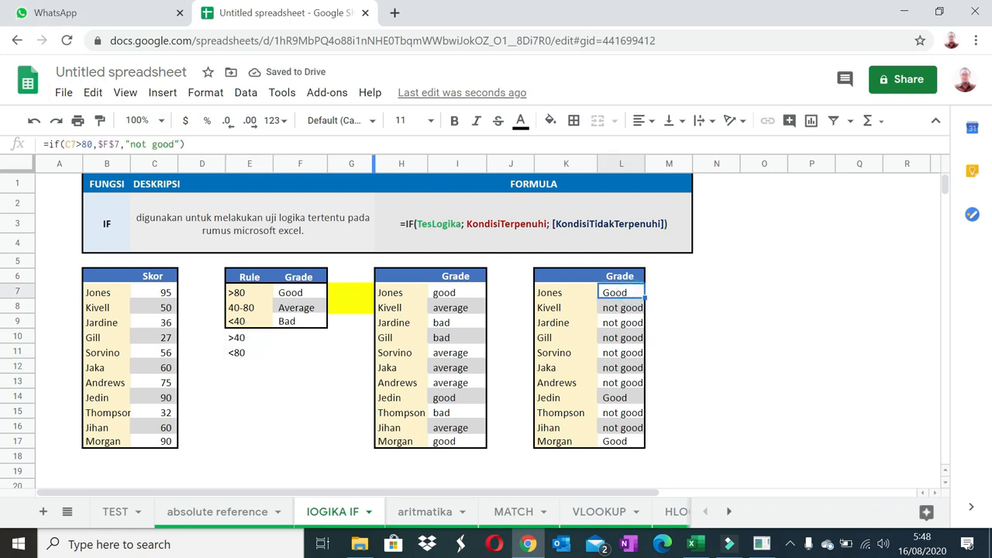
pyautogui.moveTo(179, 144); pyautogui.dragTo(125, 143)
pyautogui.write('i')
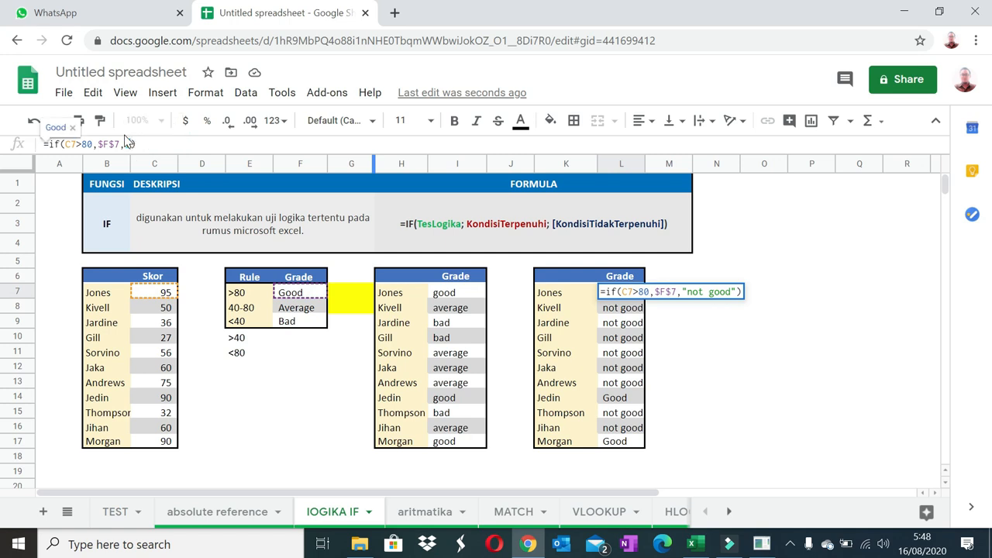
pyautogui.write('f(and')
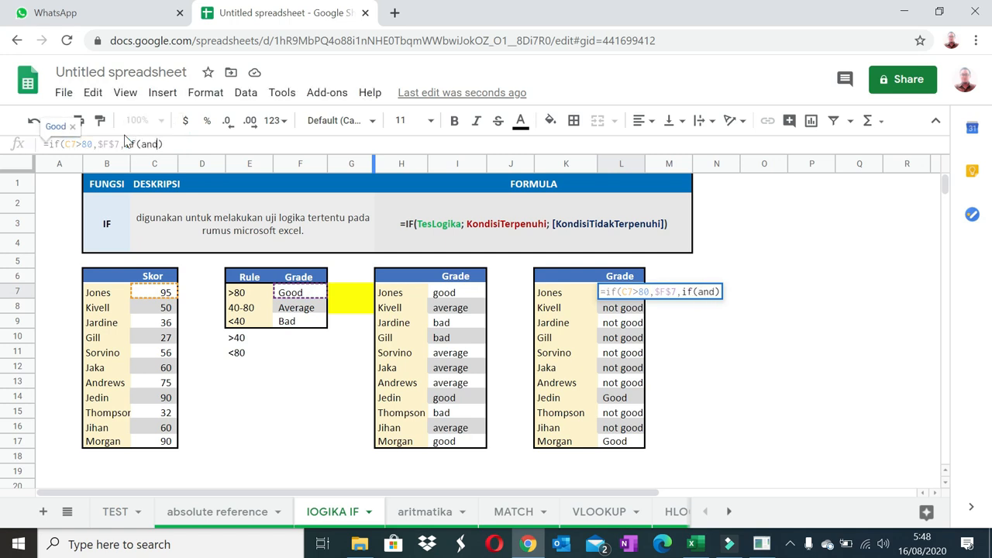
pyautogui.write('(')
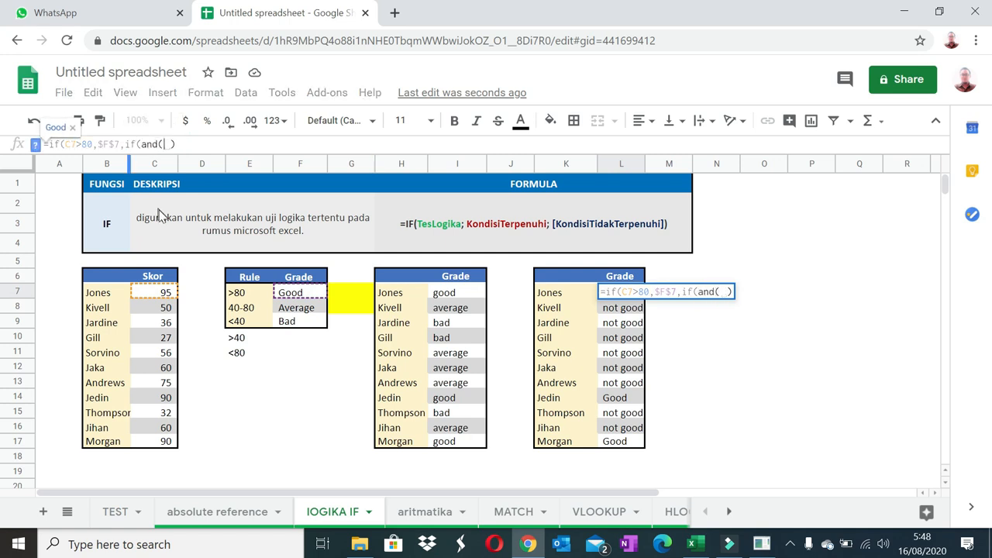
pyautogui.click(158, 293)
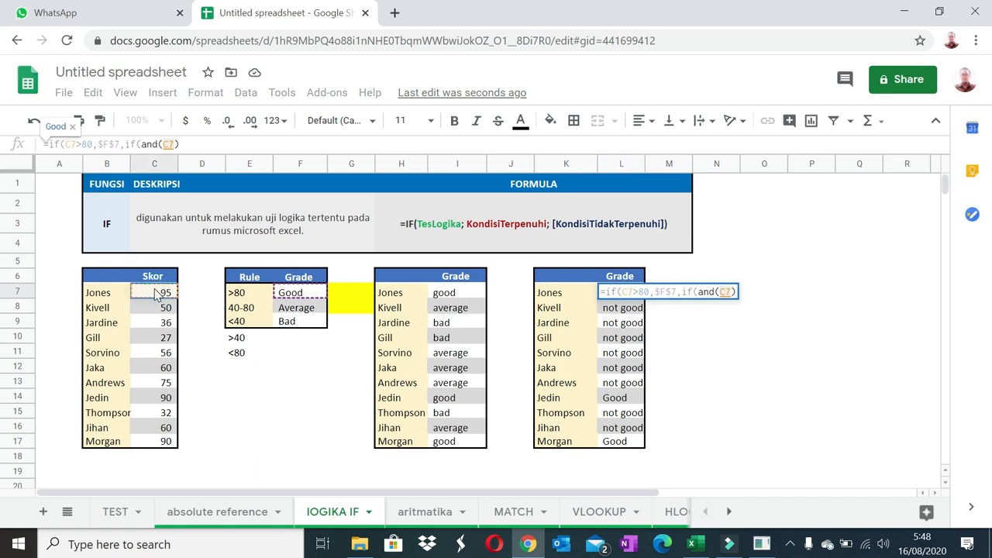
pyautogui.write('>40,')
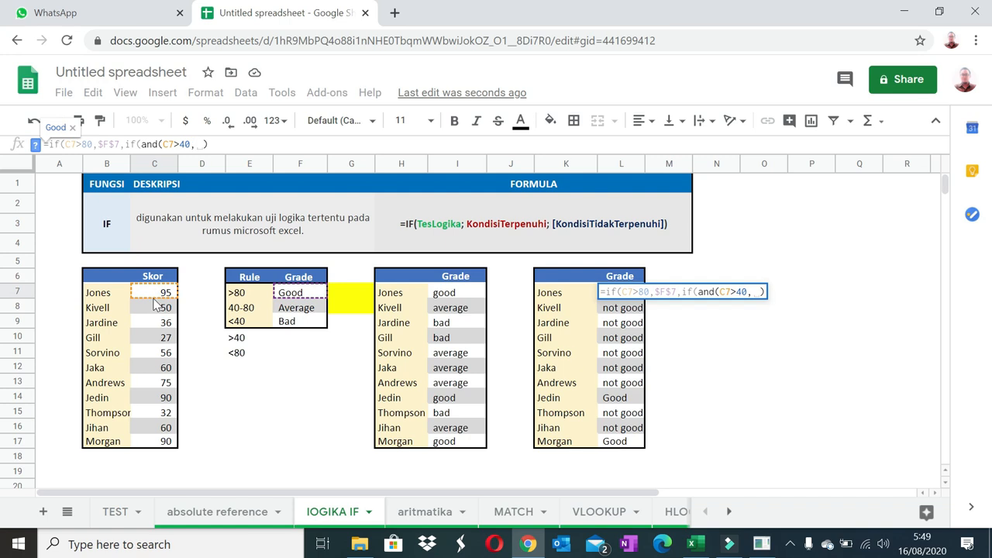
pyautogui.click(157, 297)
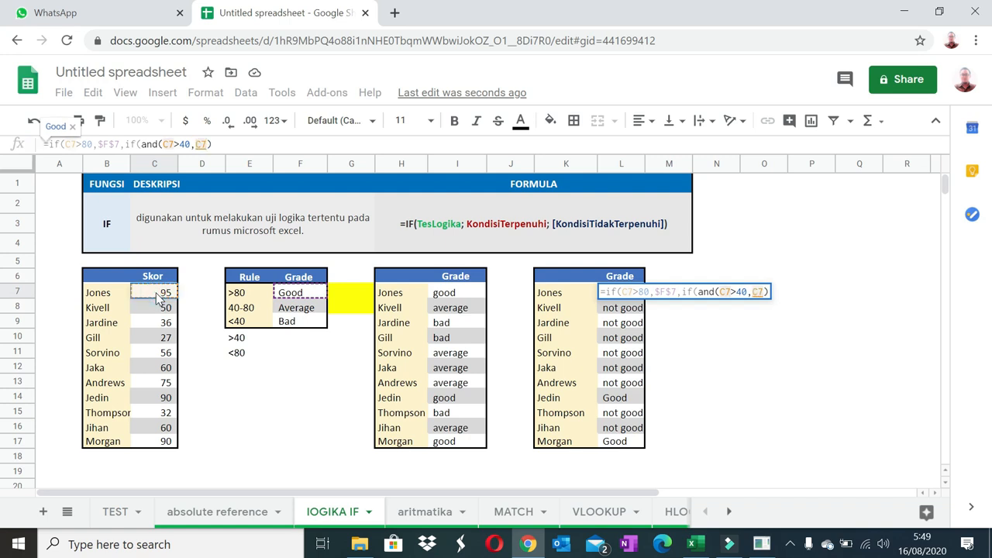
pyautogui.write('<80')
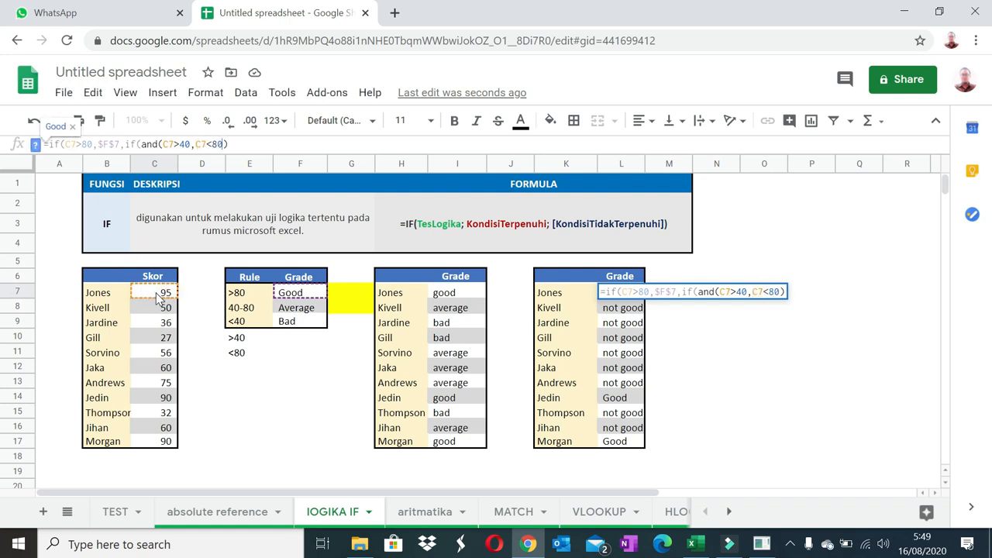
pyautogui.write('),')
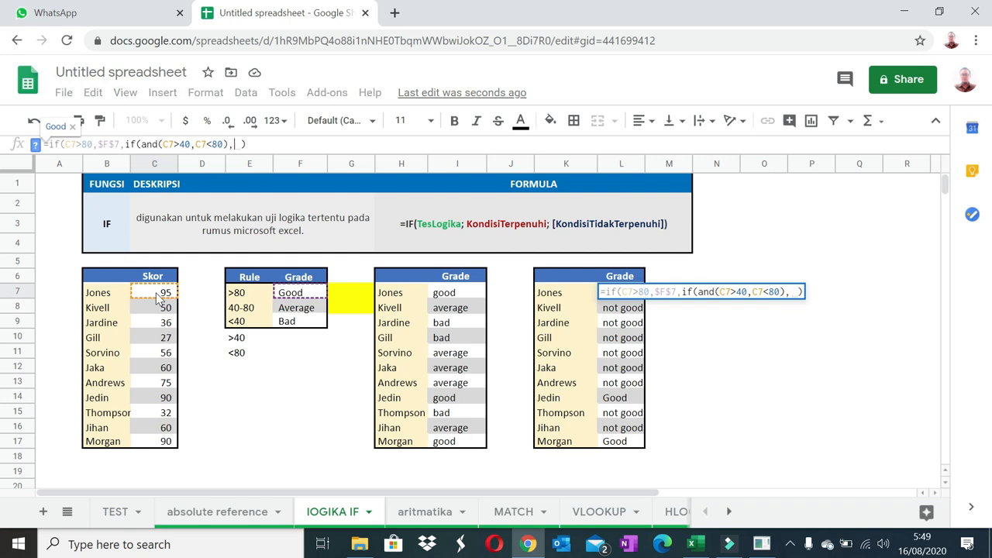
# Step: Give L7's nested IF the absolute references $F$7 as the true result and $F$9 as the false result
pyautogui.click(288, 292)
pyautogui.doubleClick(239, 143)
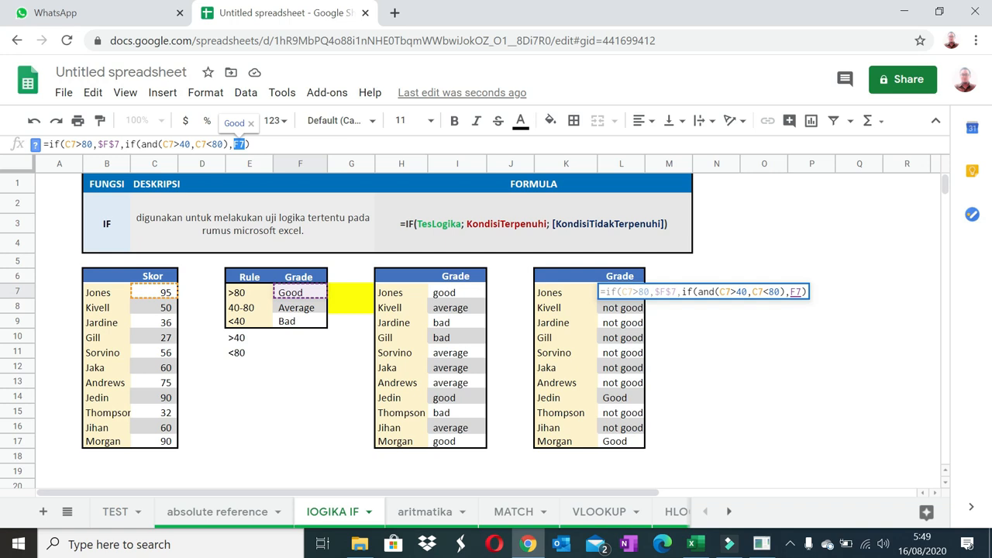
pyautogui.press('F4')
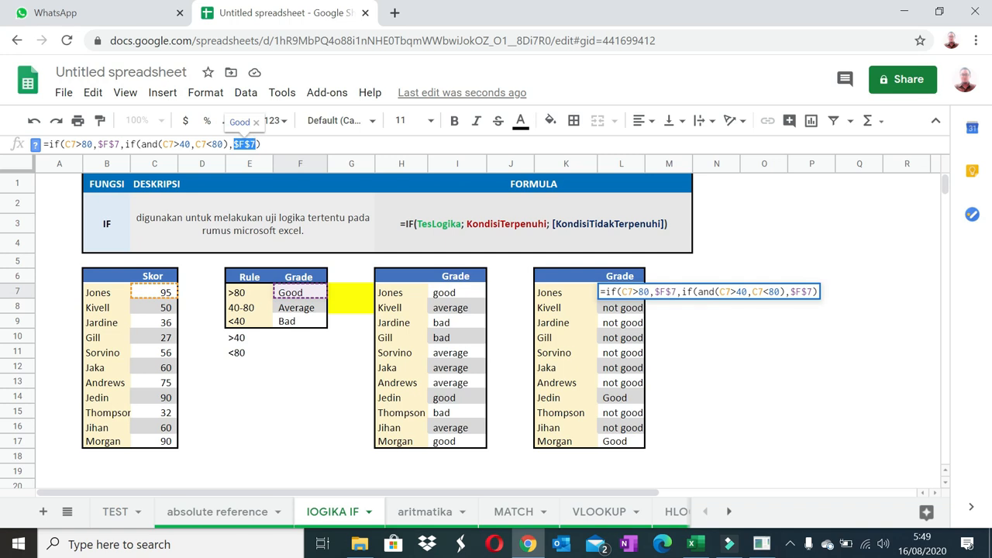
pyautogui.click(254, 145)
pyautogui.write(',')
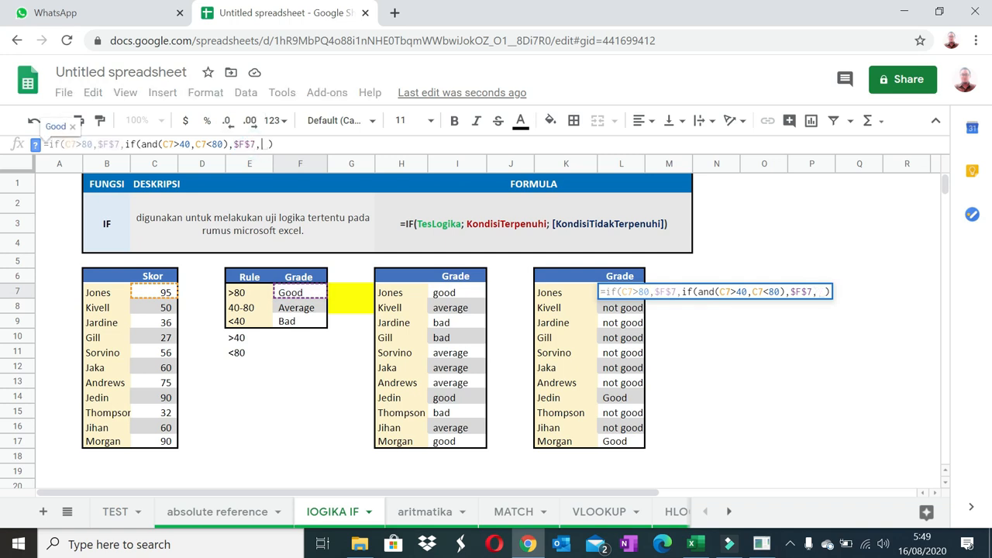
pyautogui.click(312, 321)
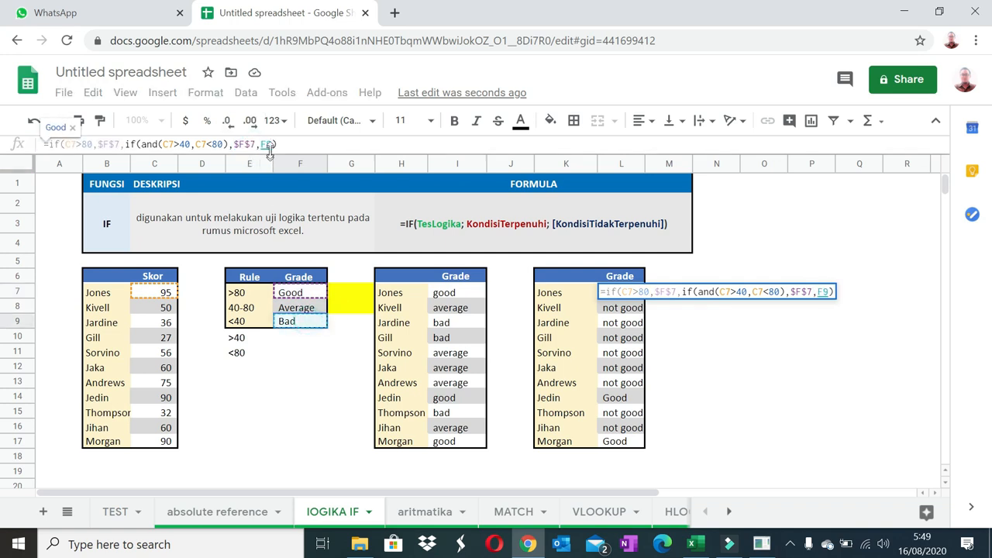
pyautogui.doubleClick(266, 145)
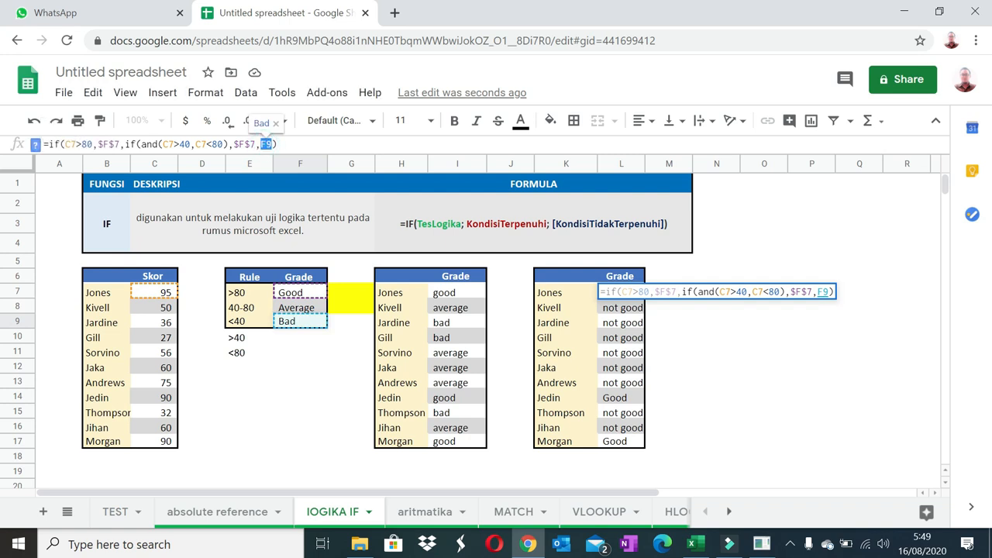
pyautogui.press('F4')
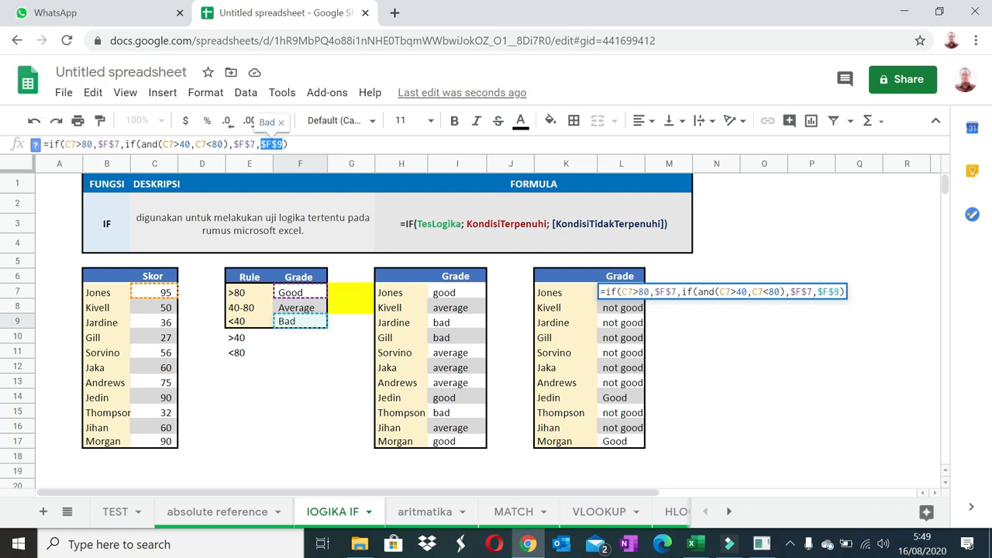
# Step: Correct the true result of L7's nested IF to $F$8 and commit the formula
pyautogui.click(252, 145)
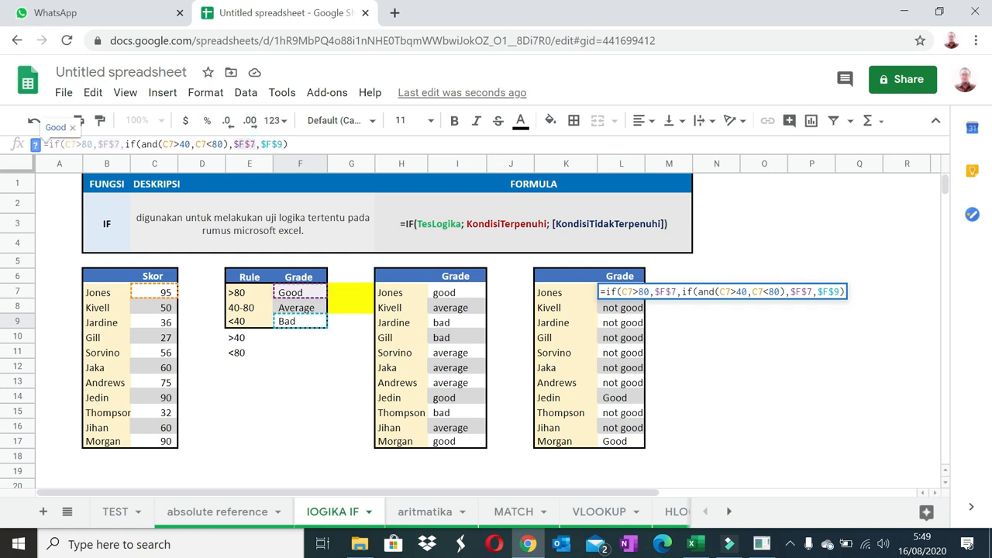
pyautogui.press('BackSpace')
pyautogui.write('8')
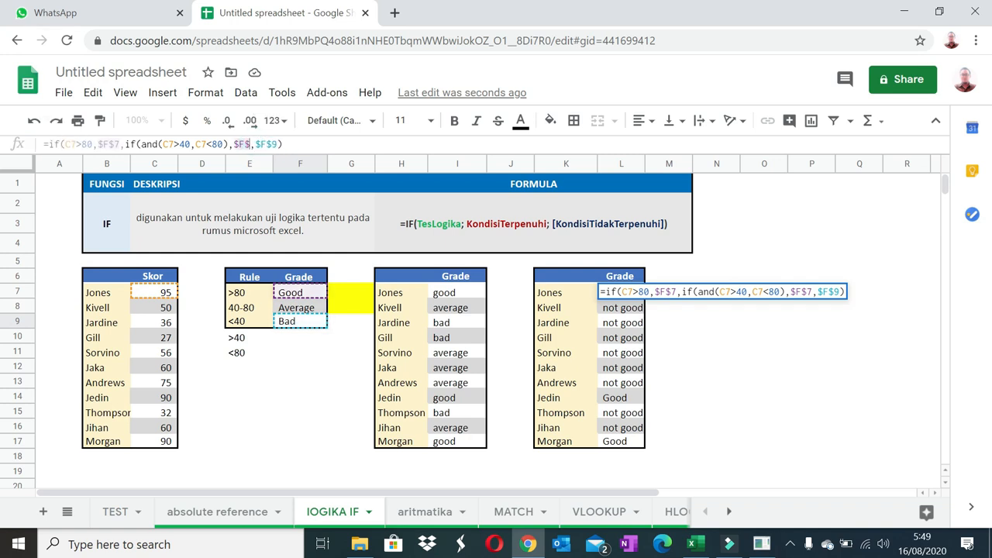
pyautogui.press('Return')
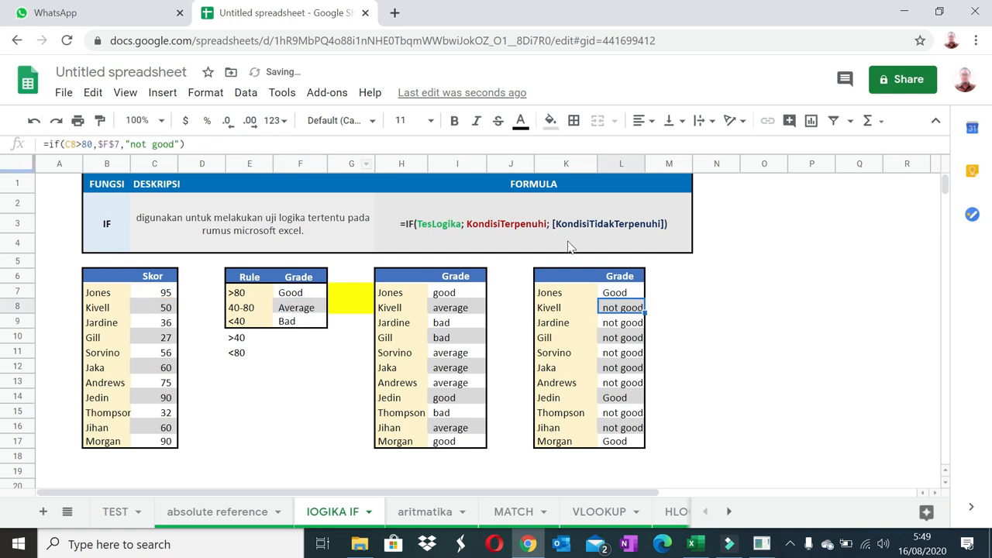
# Step: Copy L7's formula and paste only the formula over L8:L17
pyautogui.click(629, 293)
pyautogui.hotkey('ctrl', 'c')
pyautogui.click(626, 307)
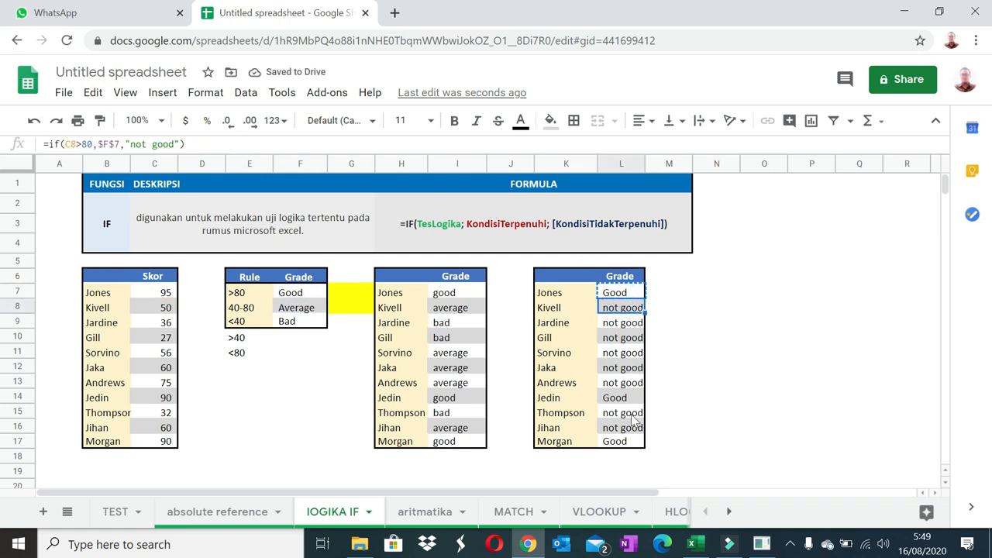
pyautogui.keyDown('shift'); pyautogui.click(632, 441); pyautogui.keyUp('shift')
pyautogui.rightClick(632, 442)
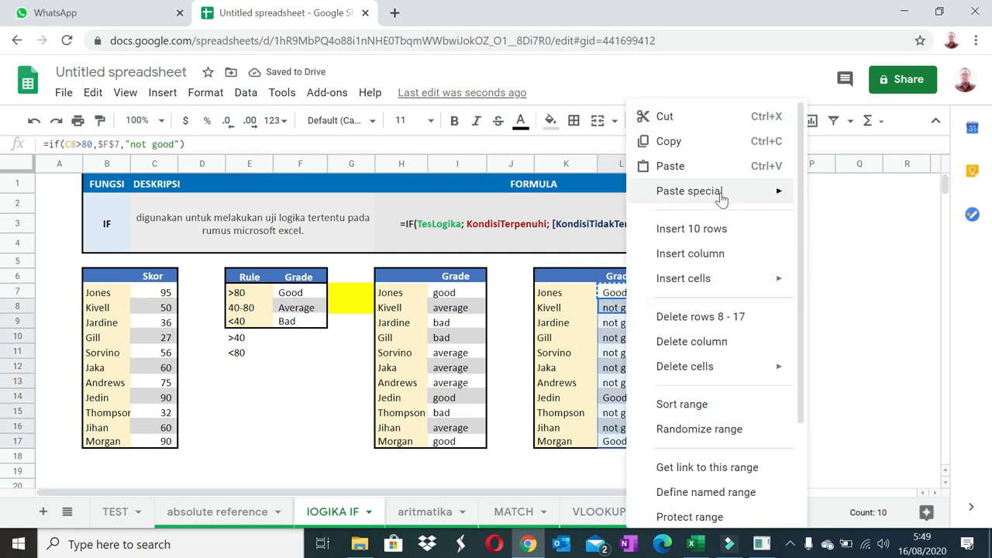
pyautogui.moveTo(720, 192)
pyautogui.moveTo(684, 195)
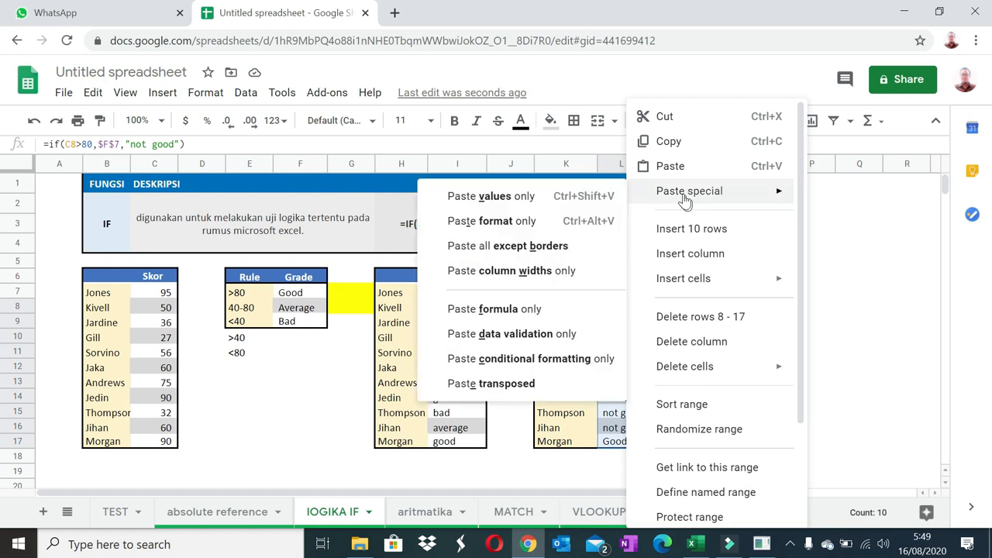
pyautogui.click(527, 308)
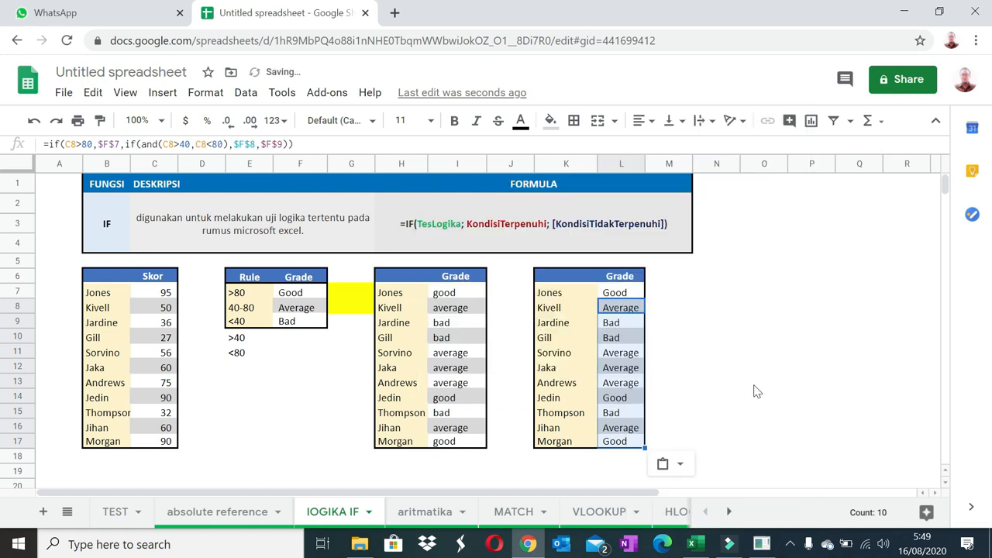
pyautogui.click(787, 386)
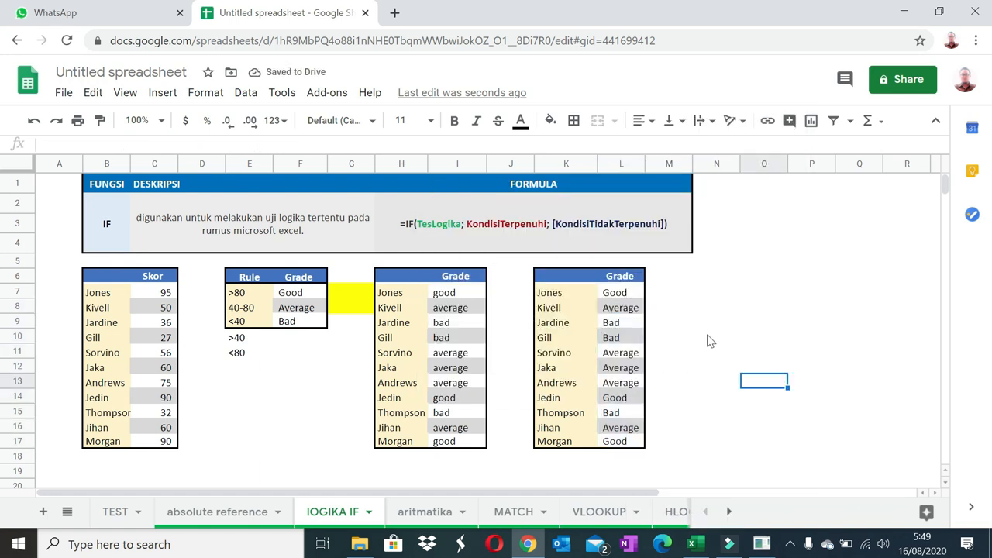
# Step: On the aritmatika sheet, total the Units values D4:D15 in the JUMLAH cell D16 with SUM
pyautogui.click(423, 517)
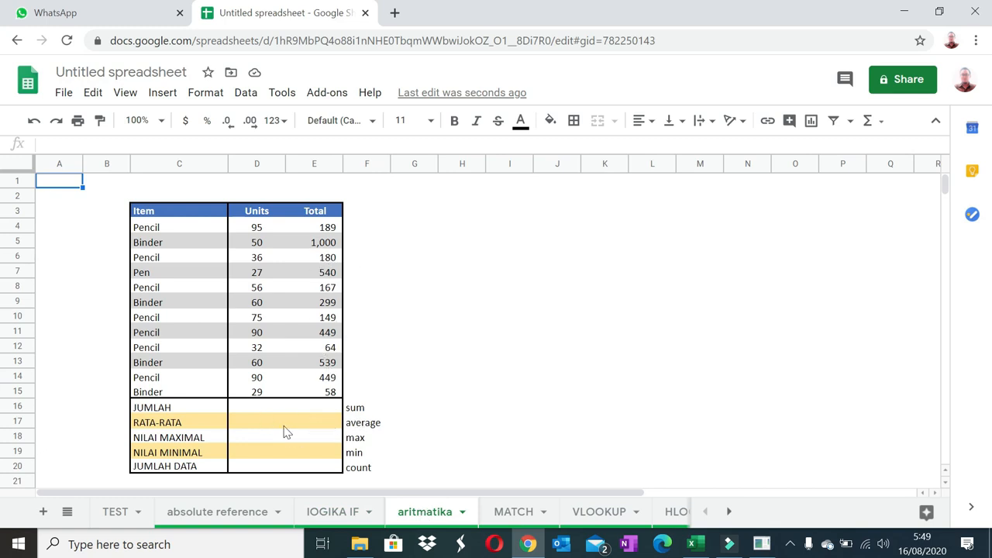
pyautogui.click(255, 409)
pyautogui.write('=sum(')
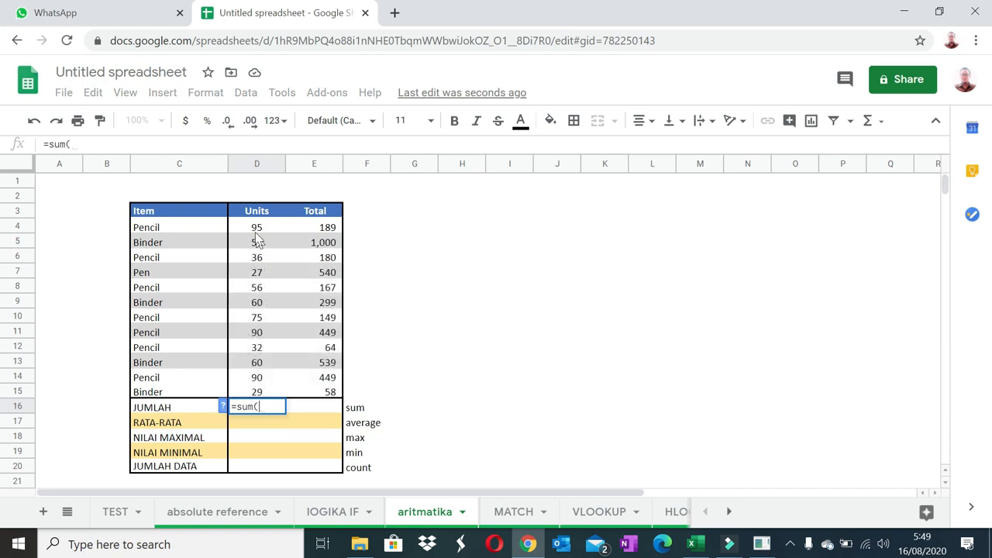
pyautogui.moveTo(256, 227); pyautogui.dragTo(256, 395)
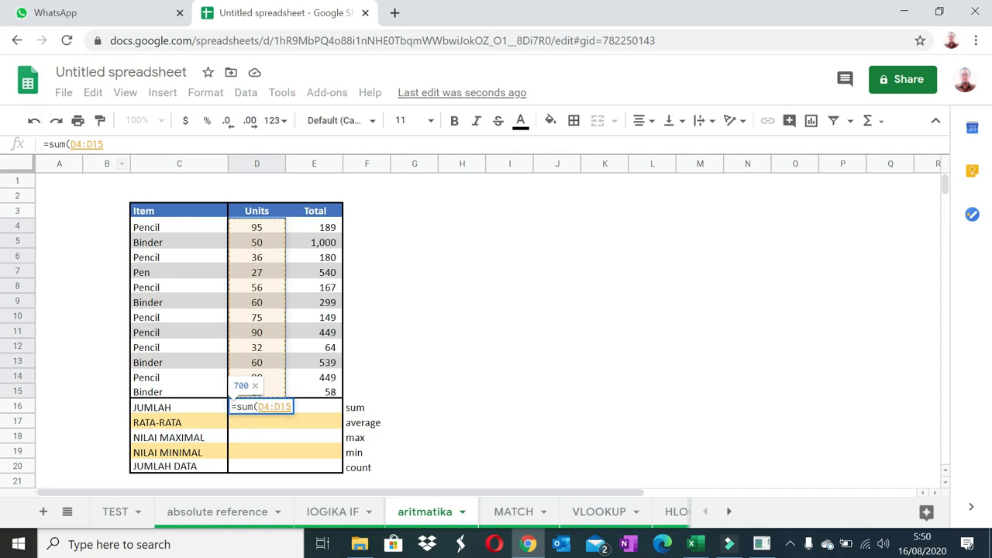
pyautogui.moveTo(72, 144); pyautogui.dragTo(99, 144)
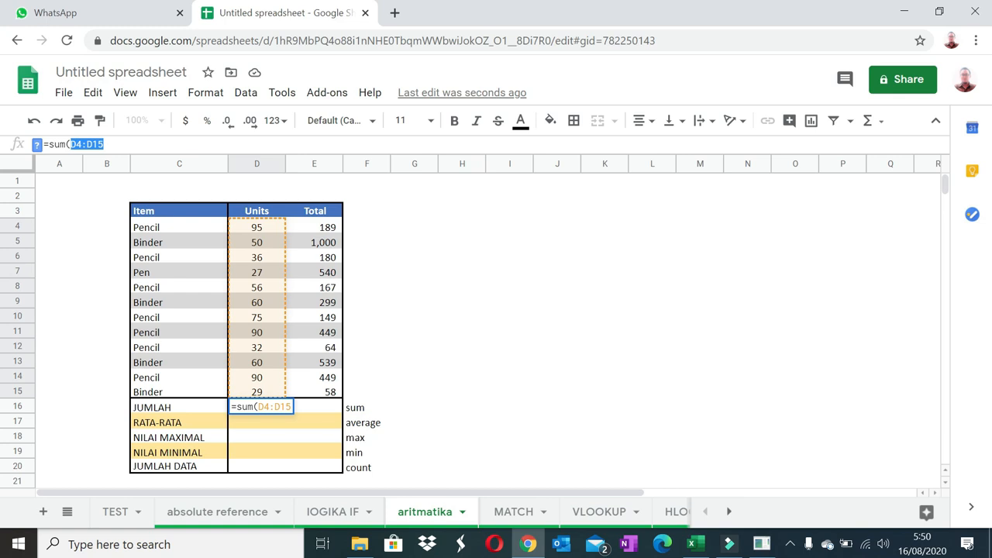
pyautogui.press('Return')
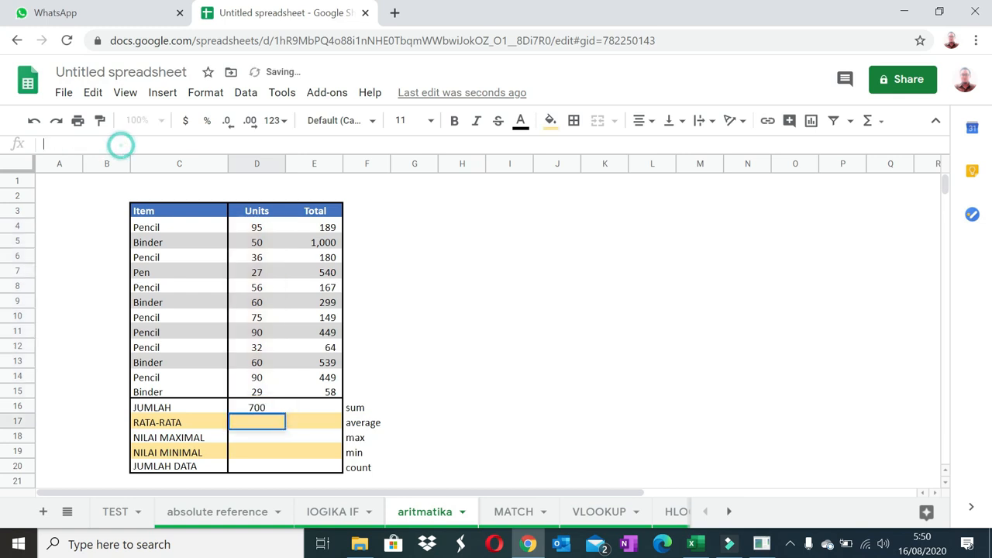
# Step: Calculate the average of the Units values in the RATA-RATA cell D17 with =average(D4:D15)
pyautogui.write('=average')
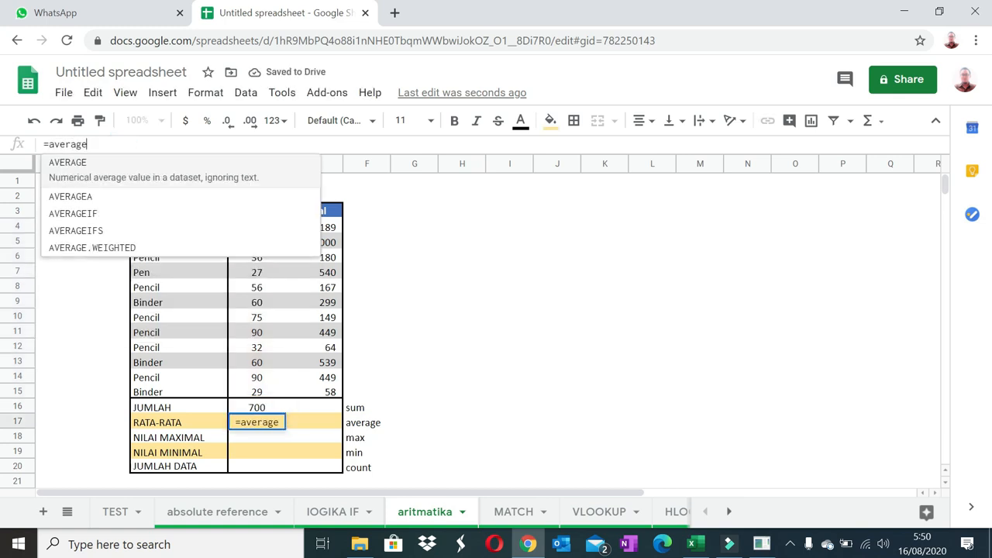
pyautogui.write('(')
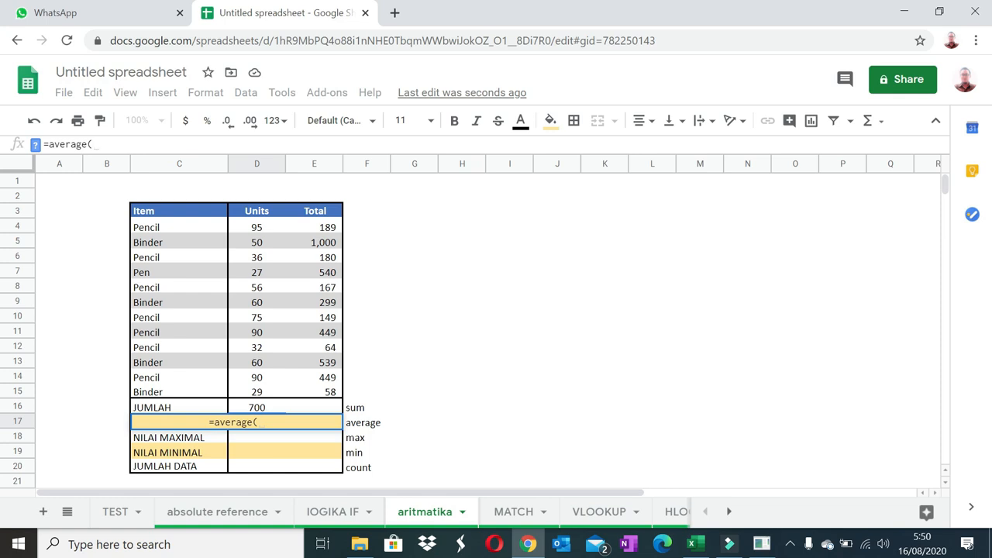
pyautogui.write('D4:D15)')
pyautogui.press('Return')
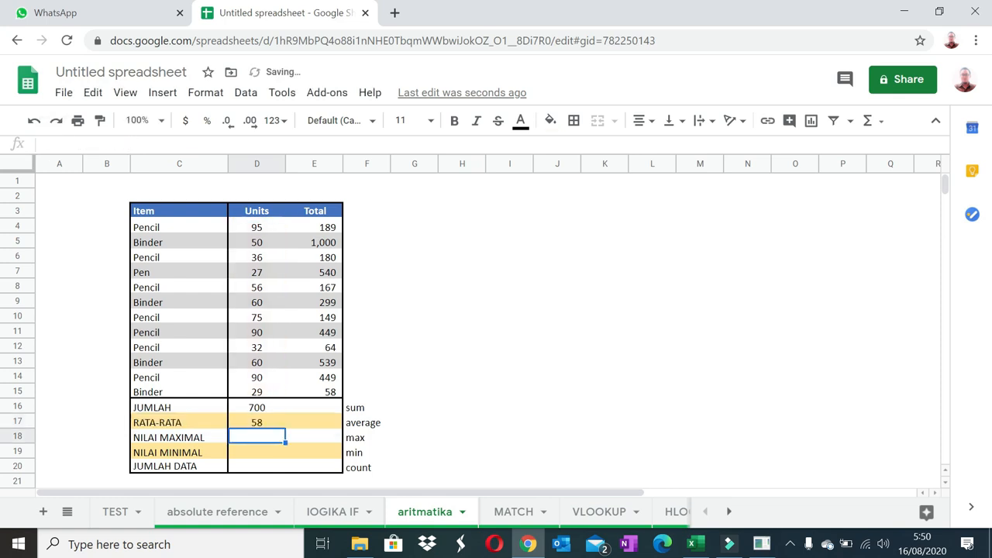
# Step: Find the highest Units value in the NILAI MAXIMAL cell D18 with MAX over D4:D15
pyautogui.click(121, 145)
pyautogui.write('=')
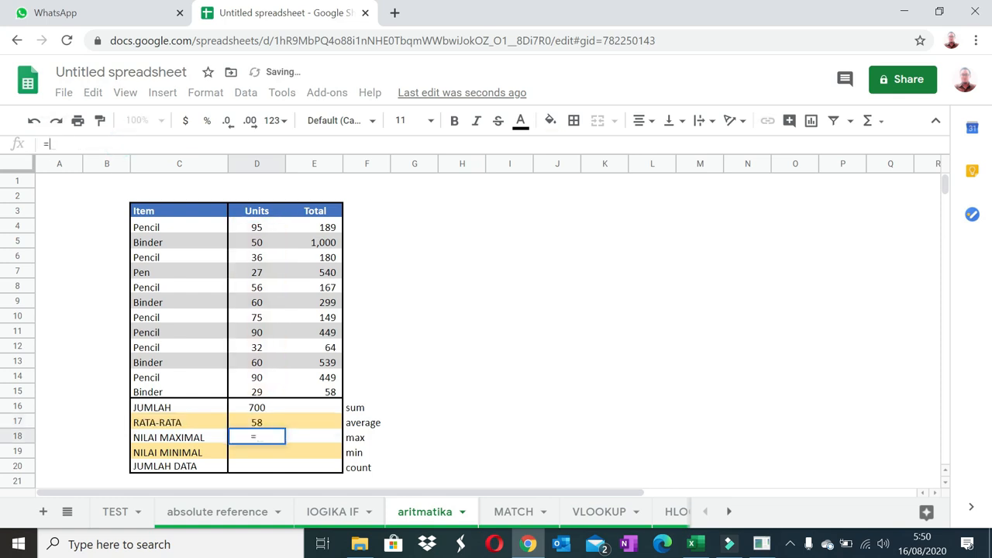
pyautogui.write('max(D4:D15')
pyautogui.press('Return')
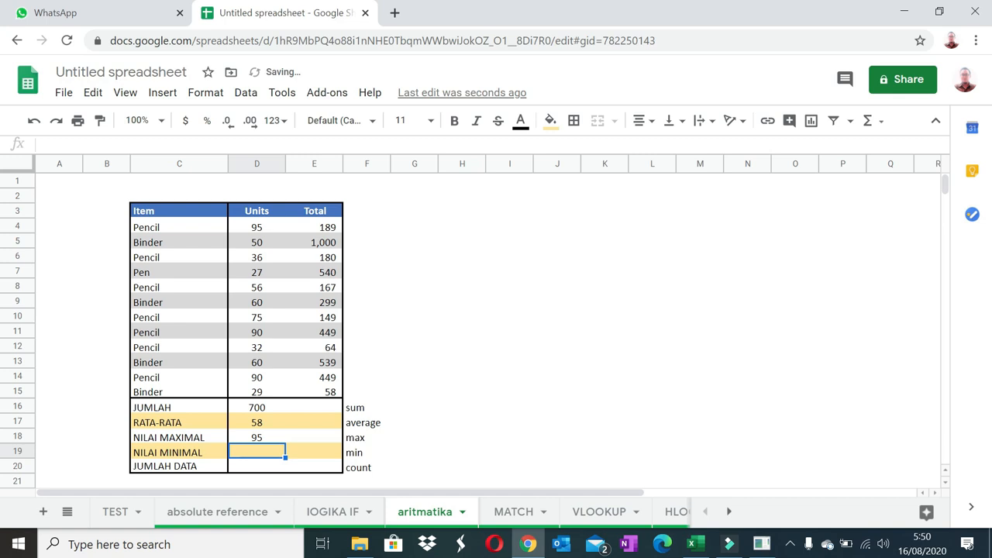
# Step: Find the lowest Units value in the NILAI MINIMAL cell D19 with =min(D4:D15)
pyautogui.write('=')
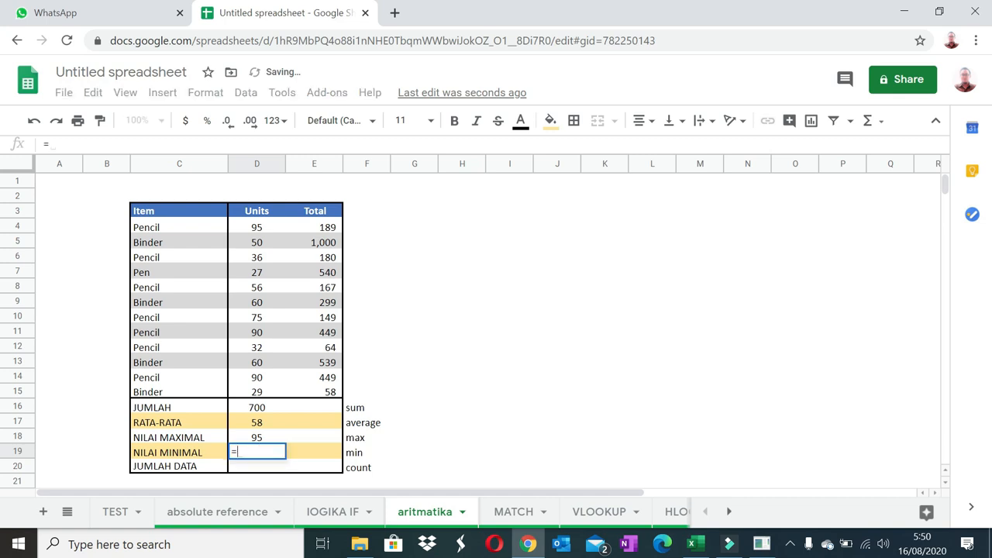
pyautogui.write('min(')
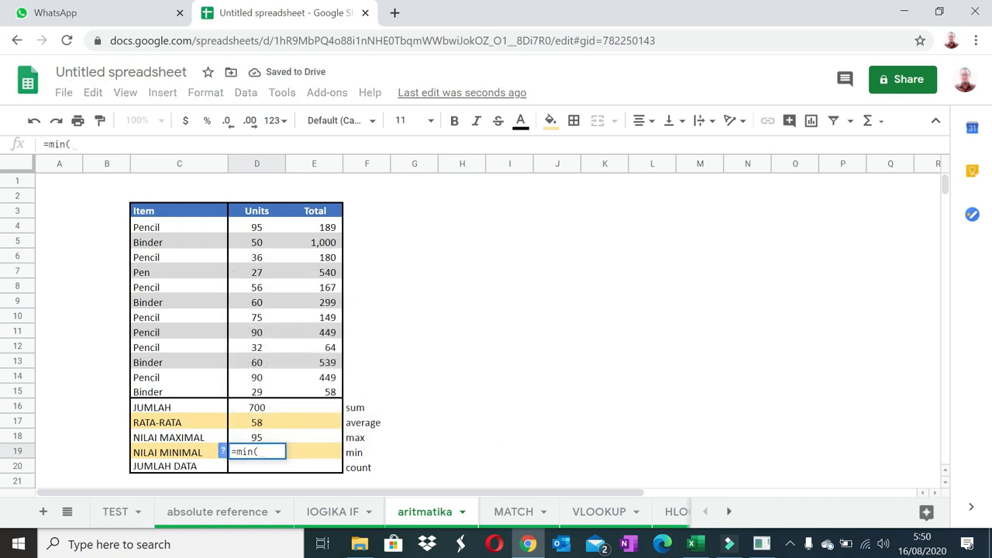
pyautogui.write('D4:D15')
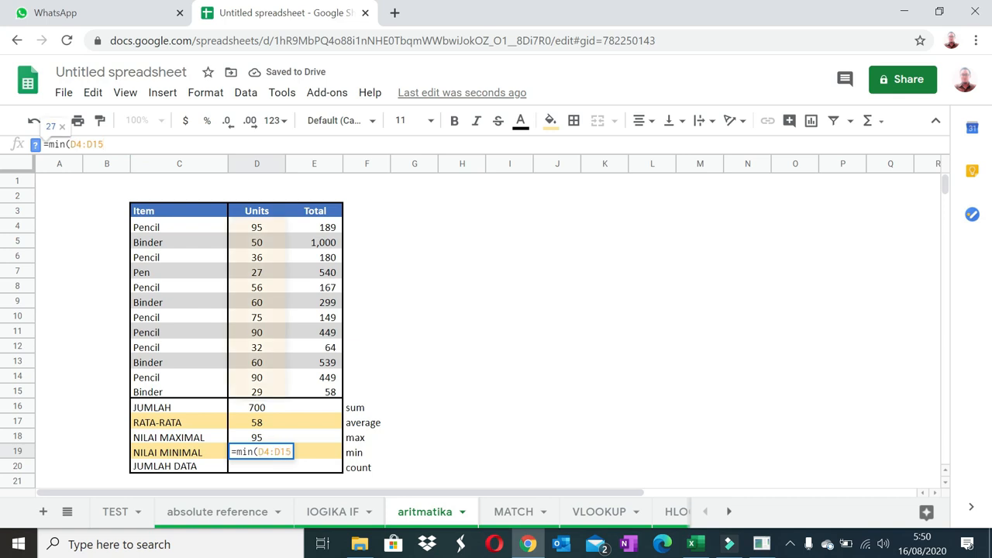
pyautogui.write(')')
pyautogui.press('Return')
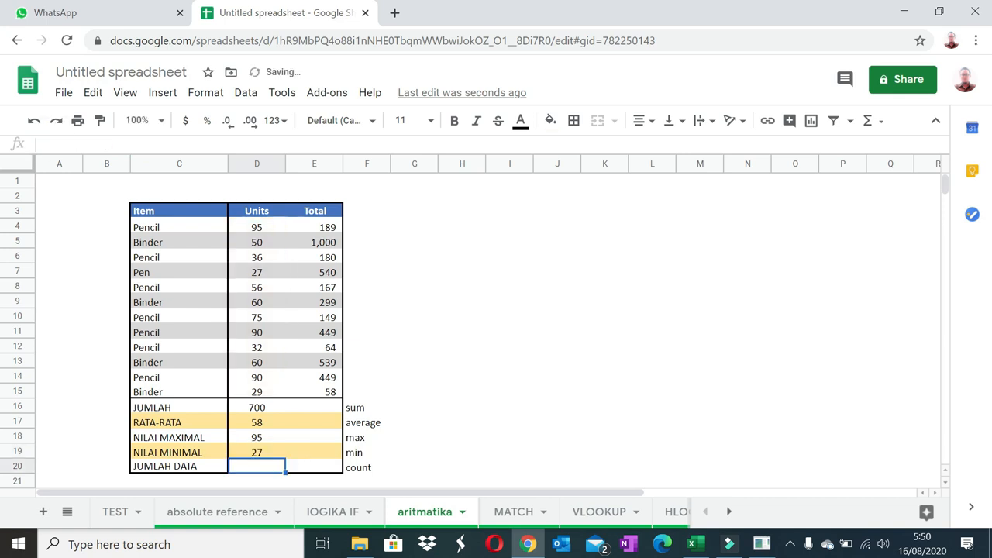
# Step: Count the Units entries in the JUMLAH DATA cell D20 with =count(D4:D15)
pyautogui.click(119, 144)
pyautogui.write('=cou')
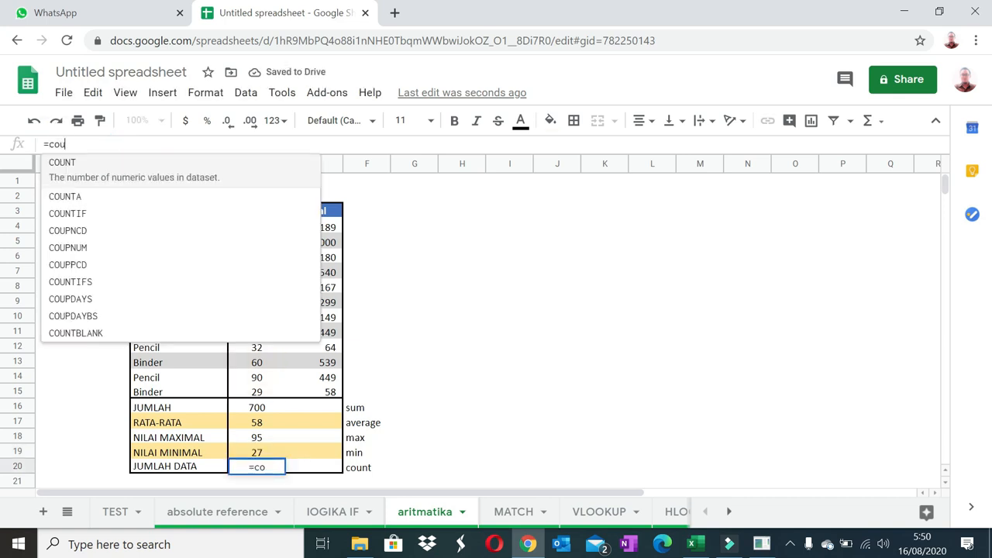
pyautogui.write('nt(D4:D15')
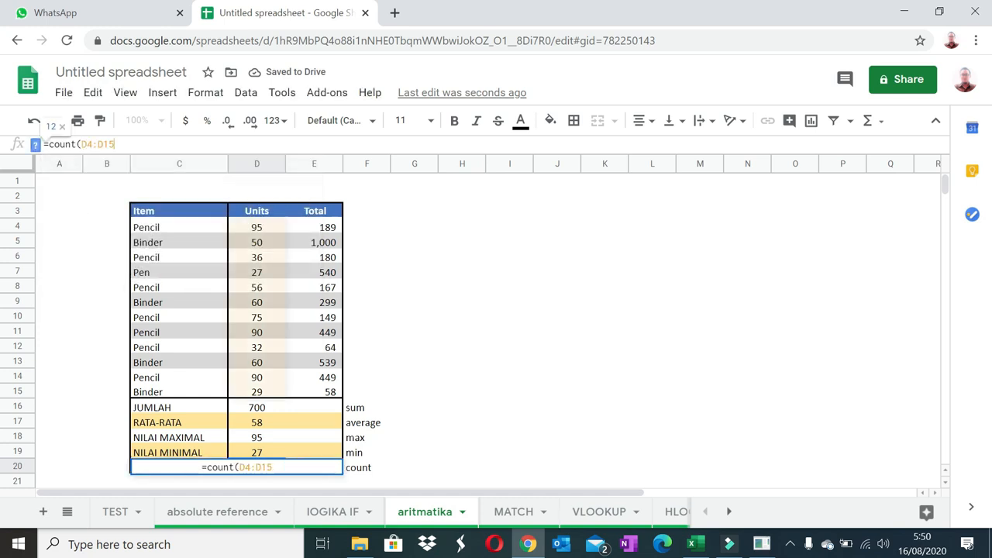
pyautogui.write(')')
pyautogui.press('Return')
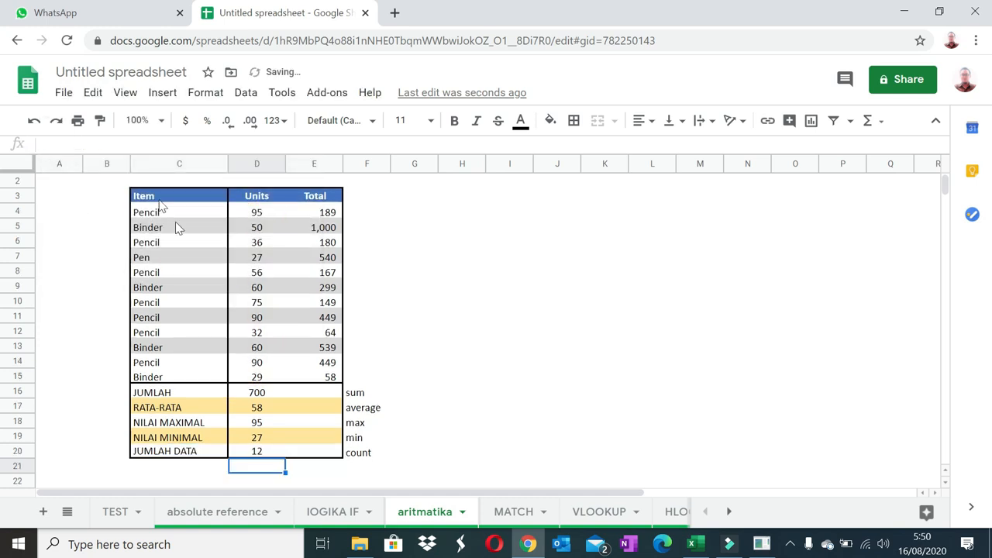
# Step: Try filling the summary formulas in D16:D20 across to E16:E20, and undo the fill
pyautogui.moveTo(261, 393); pyautogui.dragTo(271, 454)
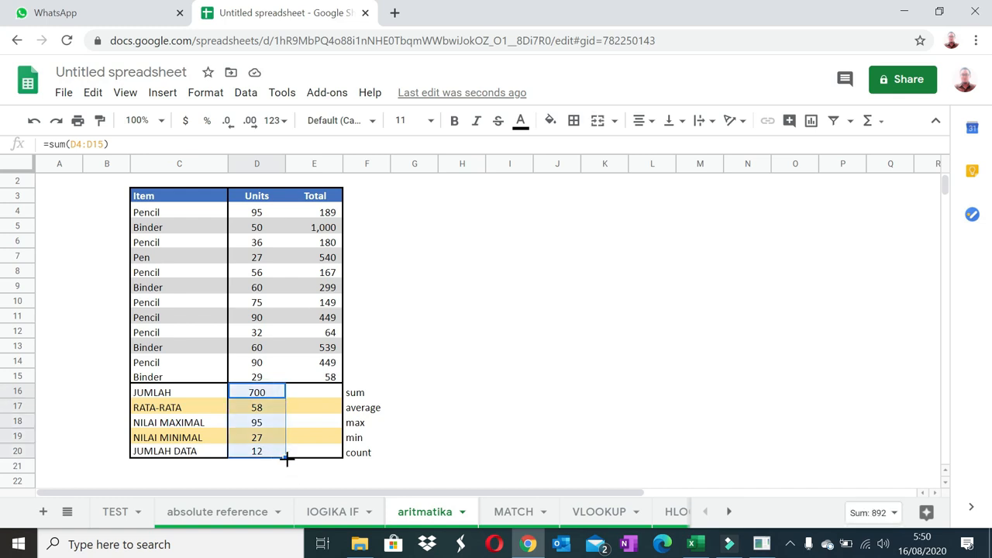
pyautogui.moveTo(286, 458); pyautogui.dragTo(342, 456)
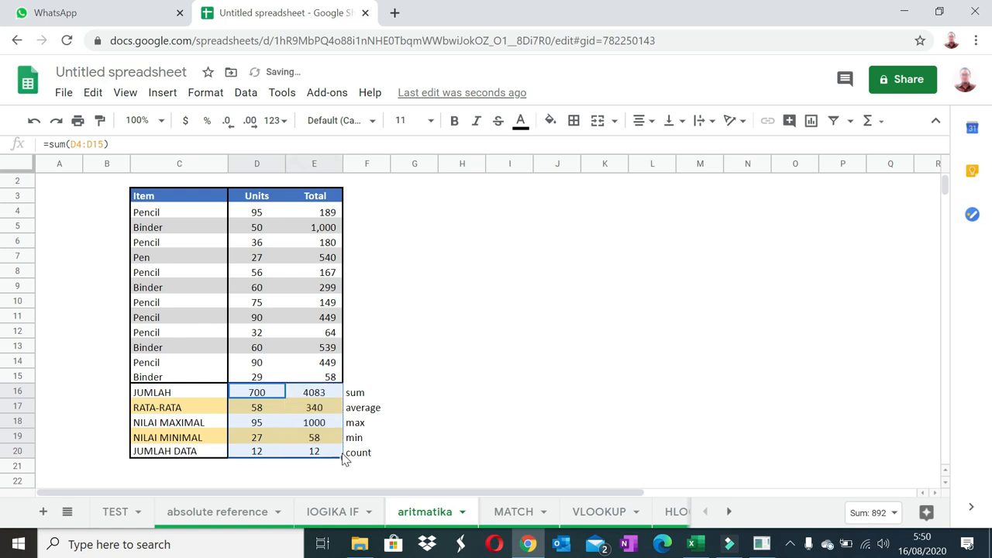
pyautogui.click(446, 425)
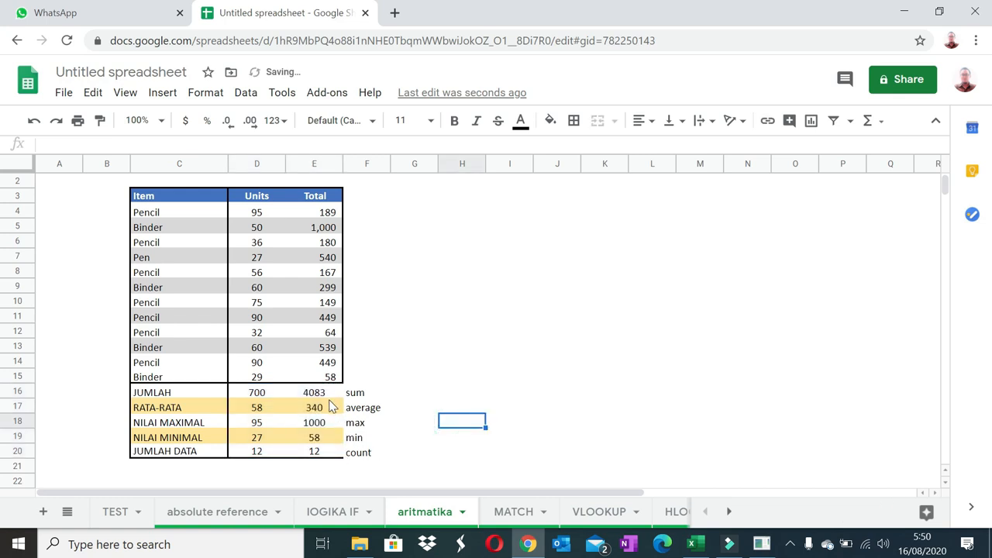
pyautogui.moveTo(330, 393); pyautogui.dragTo(331, 438)
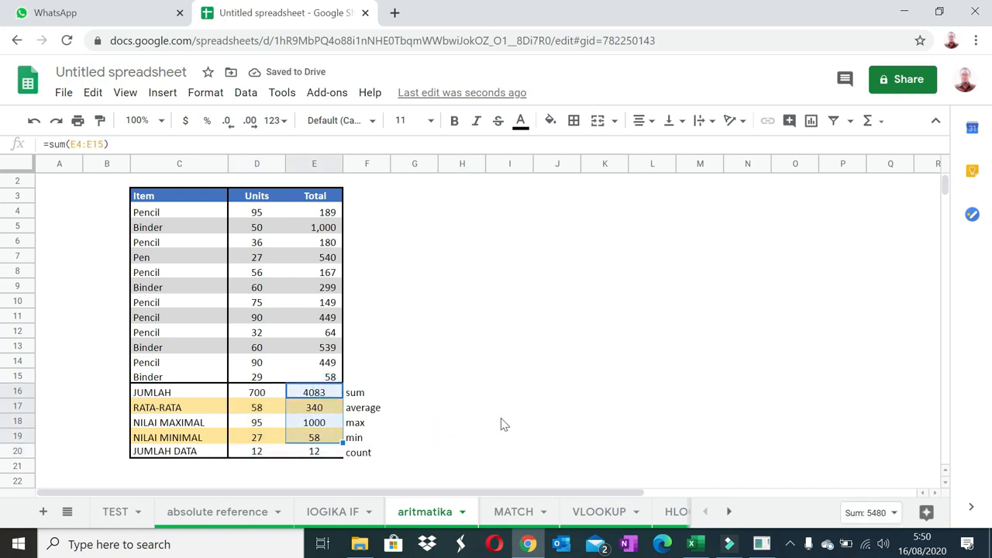
pyautogui.hotkey('ctrl', 'z')
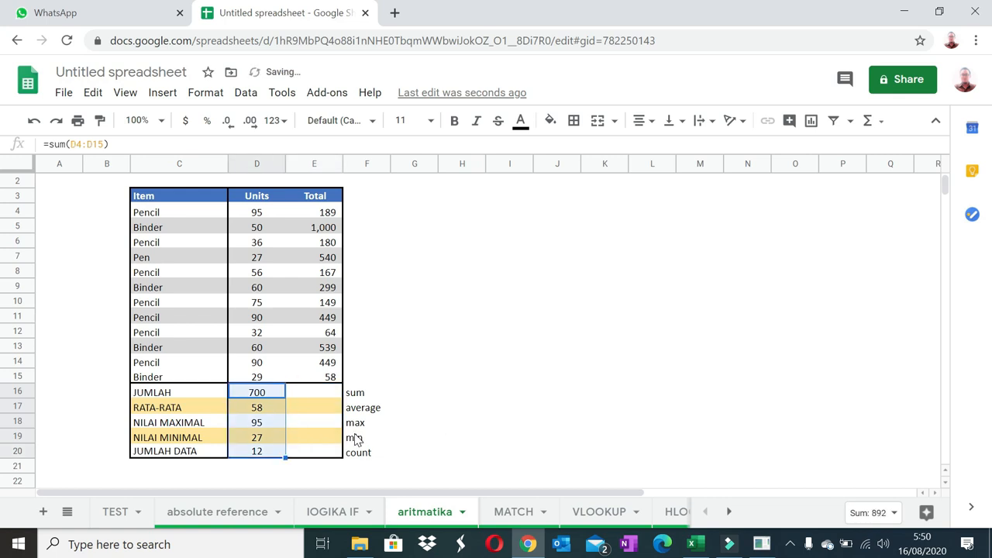
# Step: Copy the summary formulas in D16:D20 and paste only the formulas into the Total column at E16:E20
pyautogui.hotkey('ctrl', 'c')
pyautogui.click(317, 395)
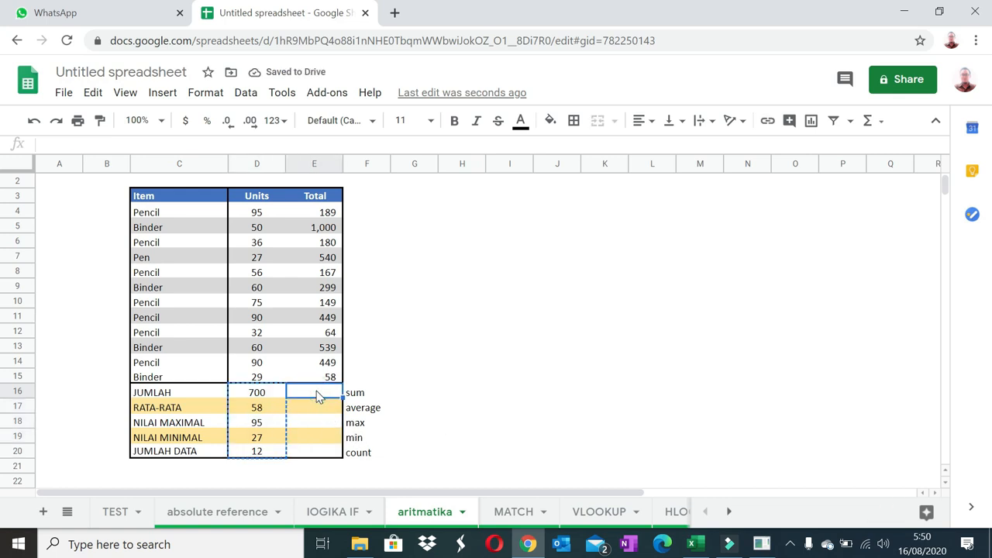
pyautogui.rightClick(317, 395)
pyautogui.moveTo(441, 194)
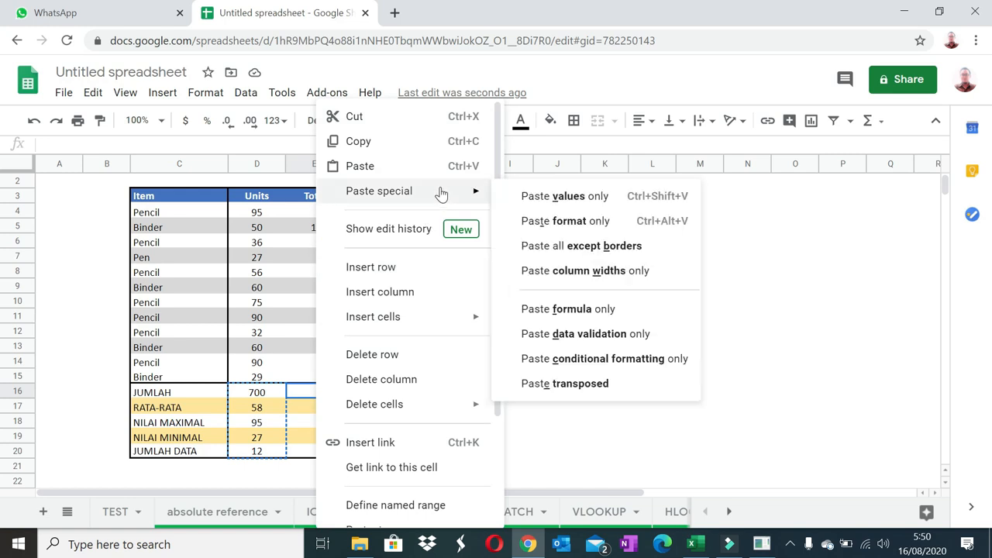
pyautogui.click(559, 308)
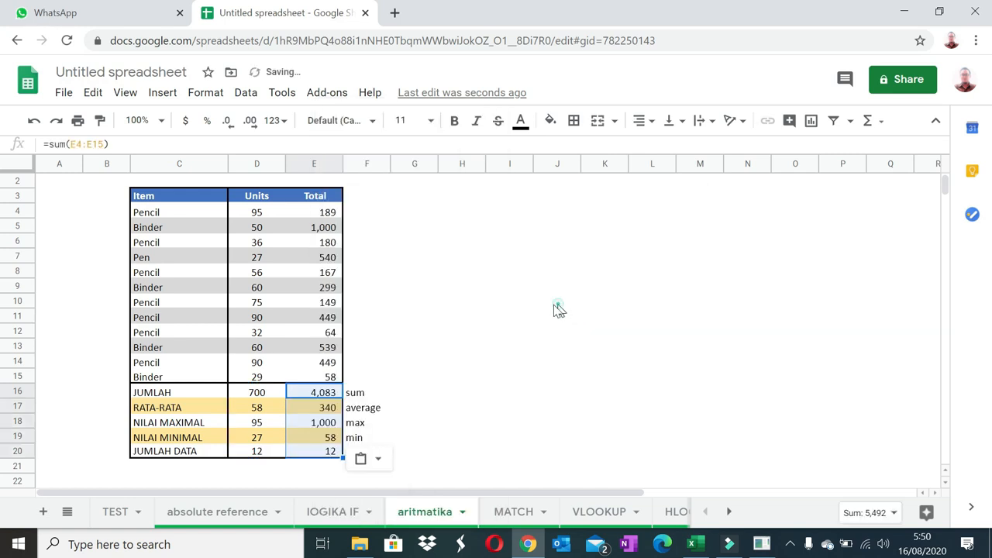
pyautogui.click(557, 307)
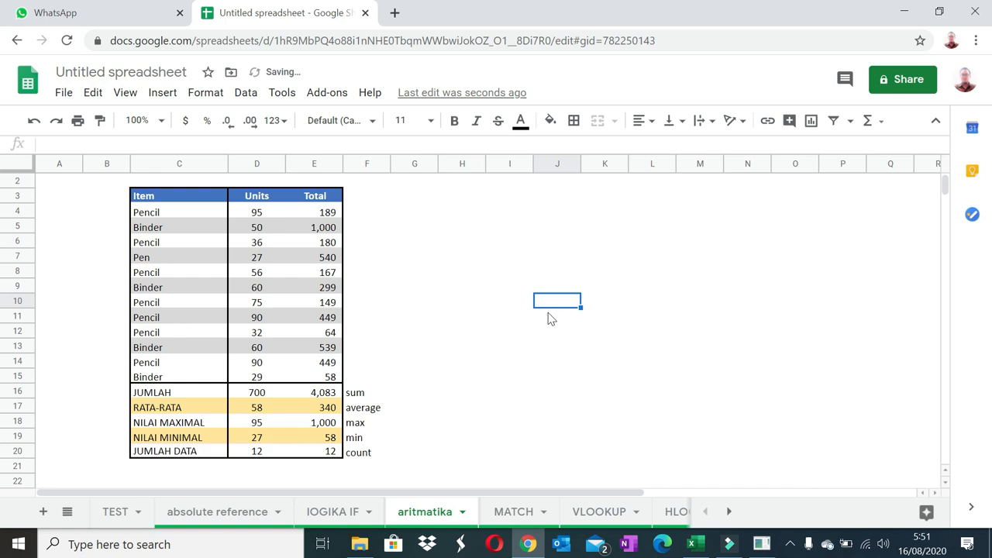
# Step: Open the MATCH sheet and examine the MATCH syntax and the list of names in C7:C15
pyautogui.click(514, 517)
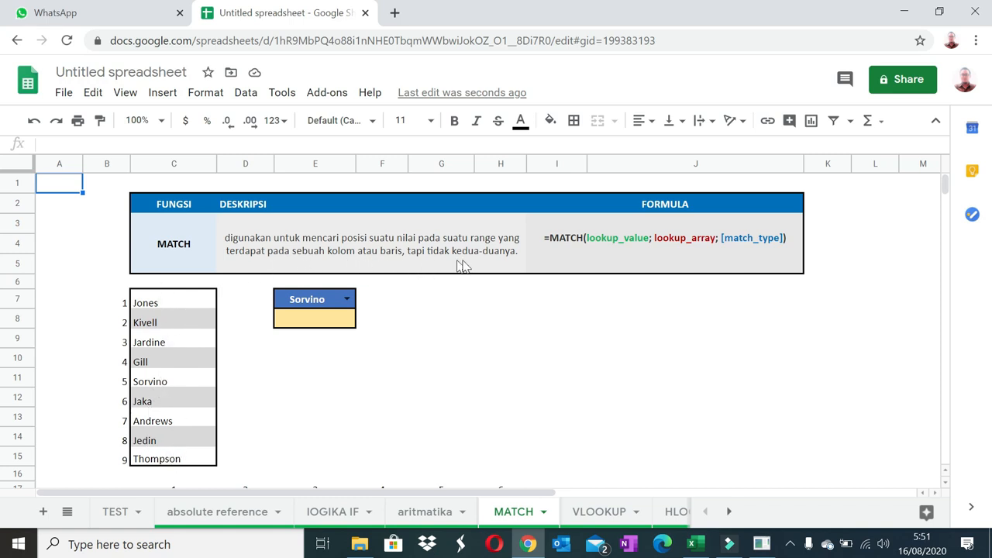
pyautogui.click(611, 248)
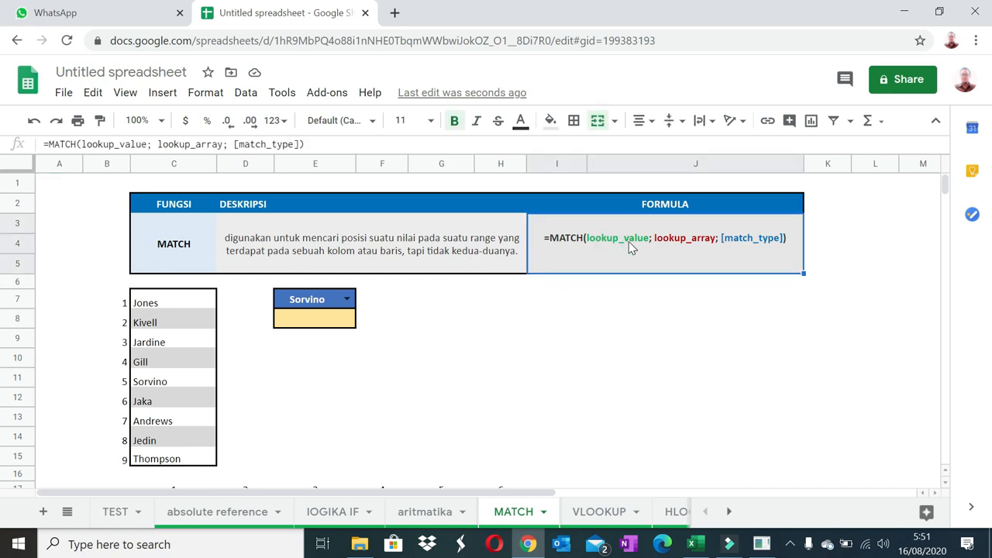
pyautogui.click(161, 304)
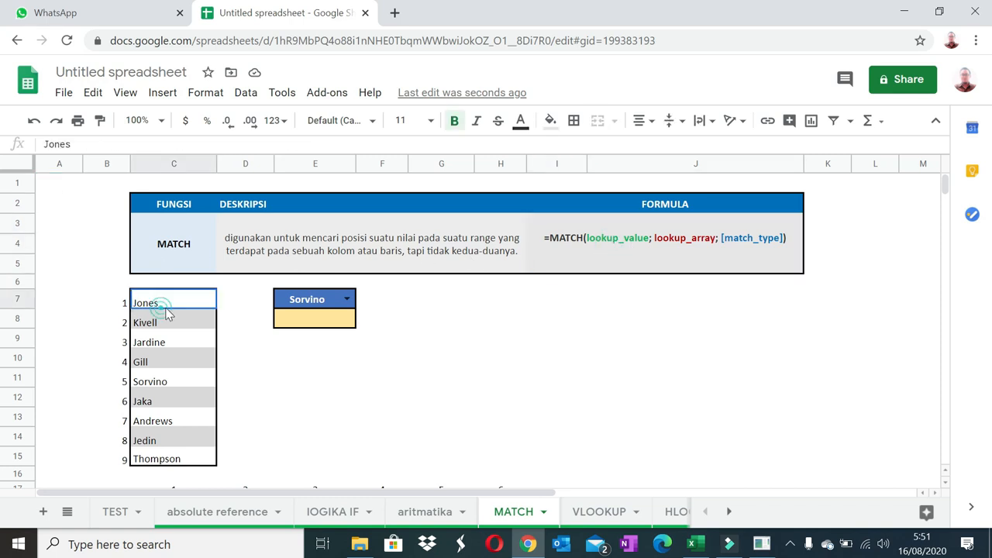
pyautogui.keyDown('shift'); pyautogui.click(193, 458); pyautogui.keyUp('shift')
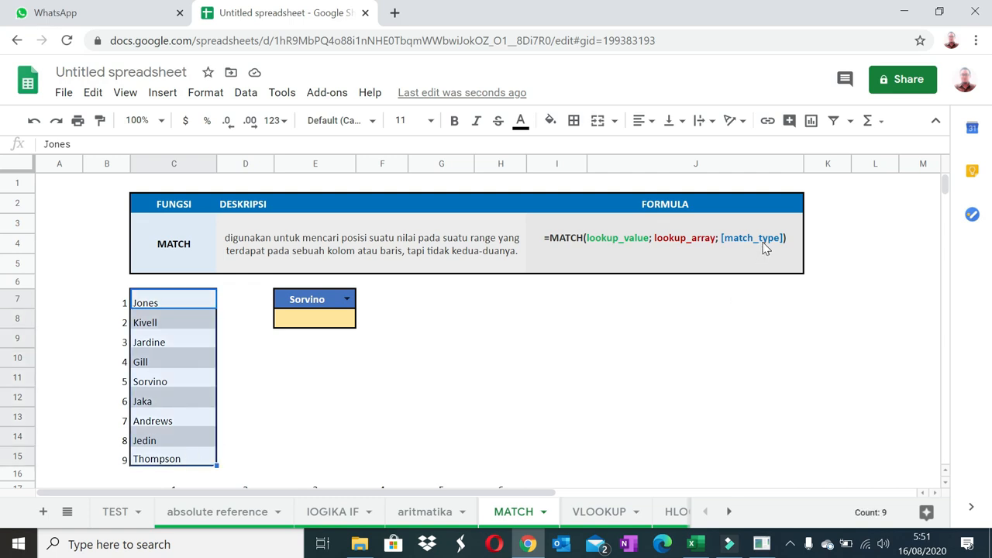
pyautogui.click(325, 319)
pyautogui.write('=match(')
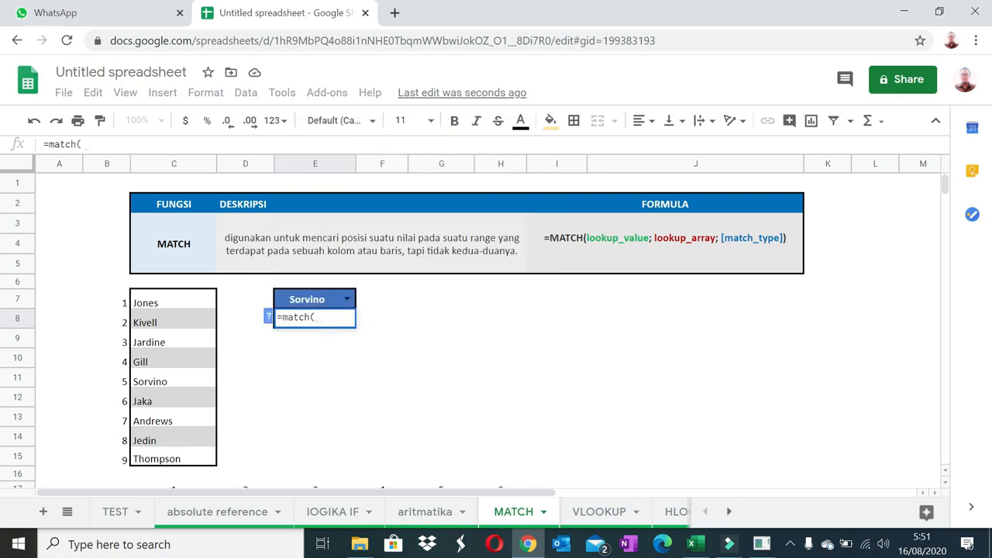
pyautogui.write('"sorvin')
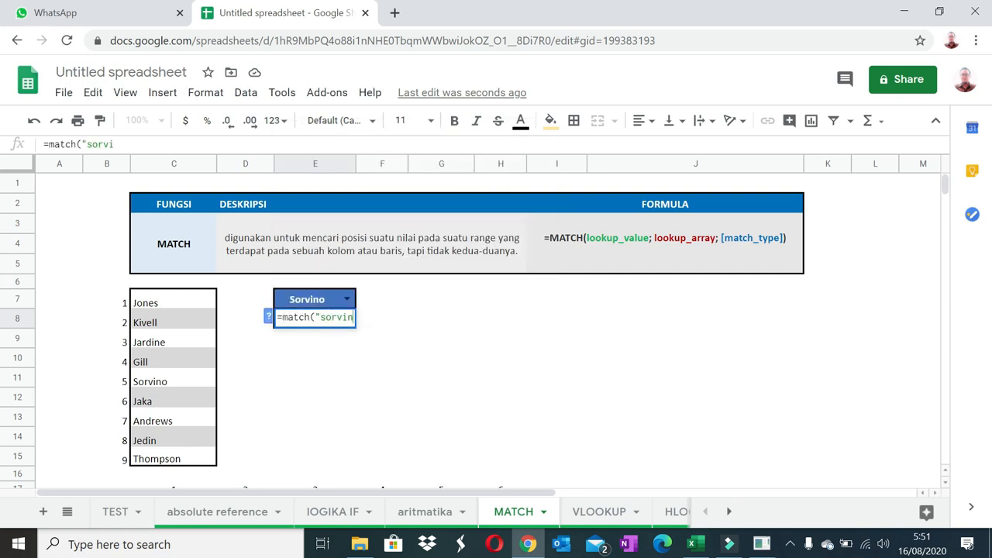
pyautogui.write('o",')
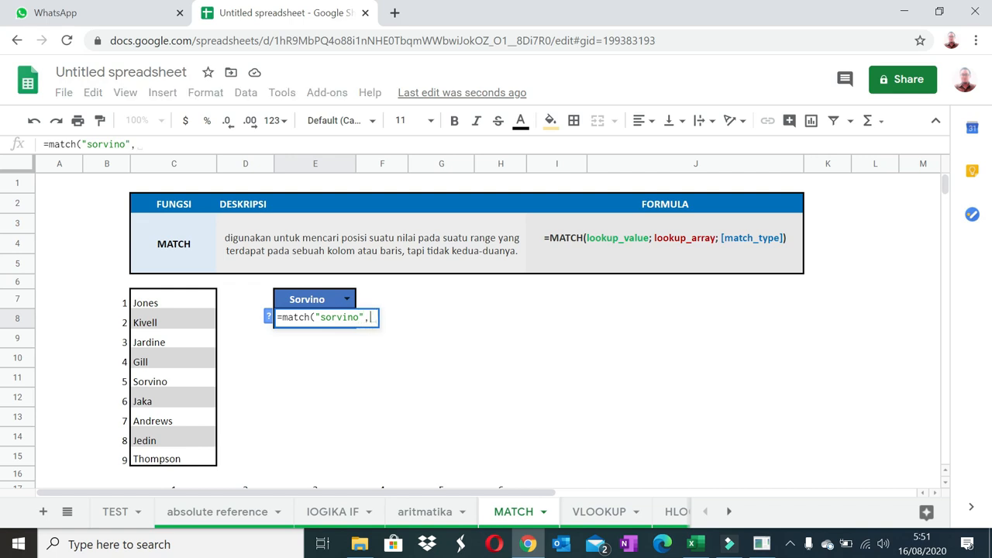
pyautogui.keyDown('shift'); pyautogui.click(178, 459); pyautogui.keyUp('shift')
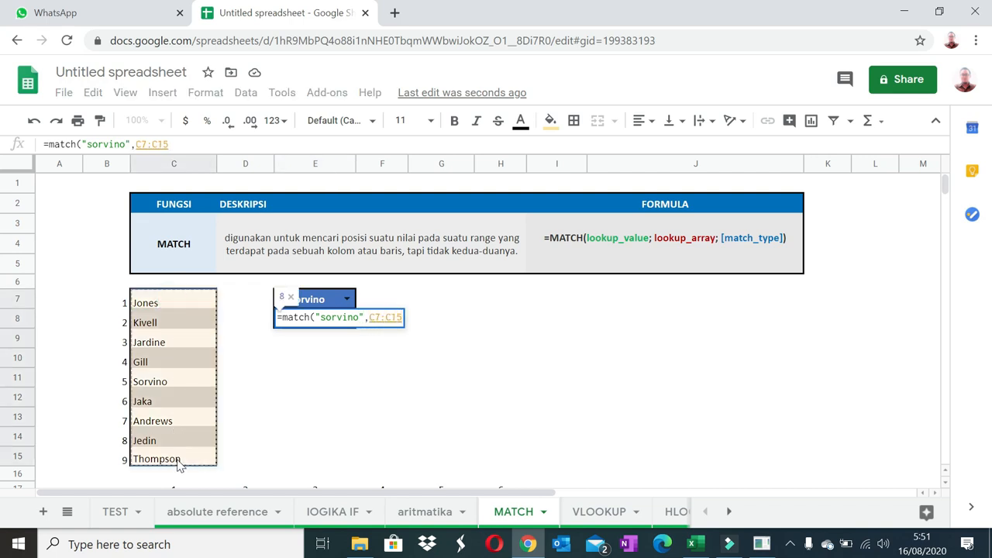
pyautogui.write(',')
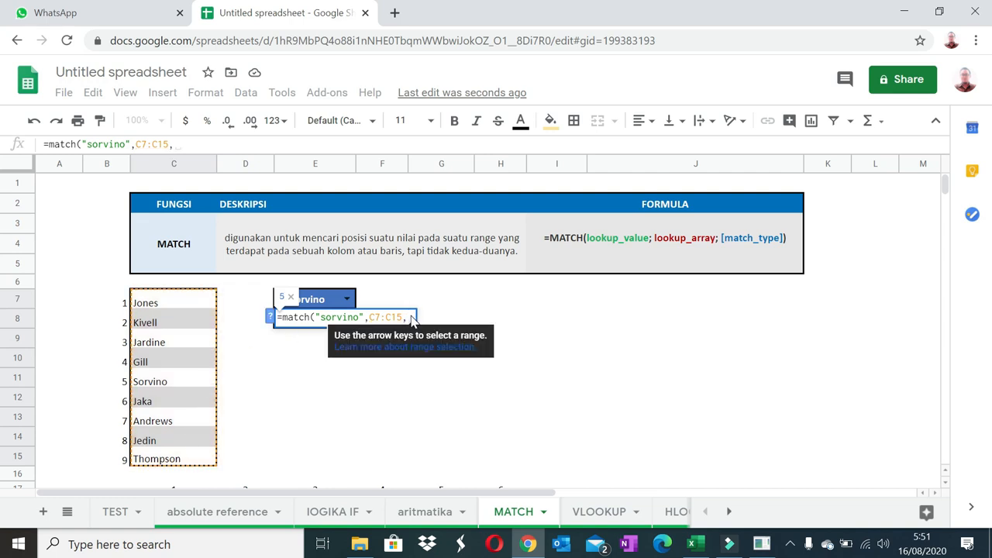
pyautogui.click(272, 318)
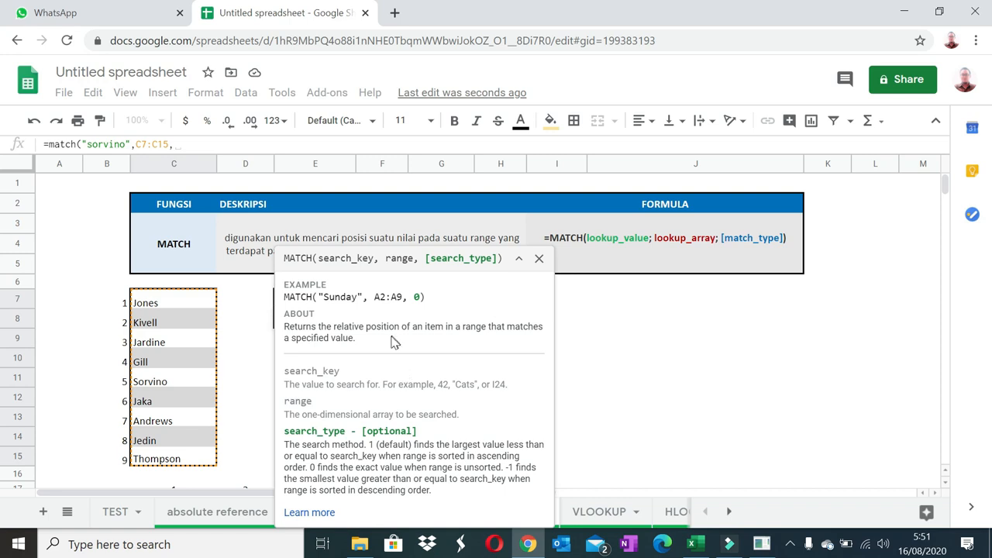
pyautogui.press('Escape')
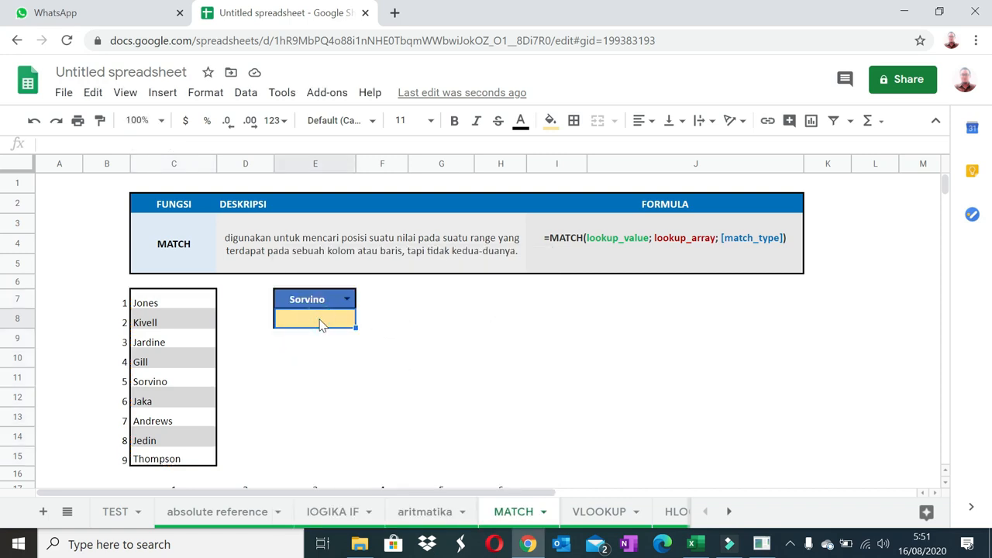
# Step: Enter a MATCH formula in E8 that searches C7:C15 for the surname shown in E7, written as quoted text, with match type 0
pyautogui.write('=match')
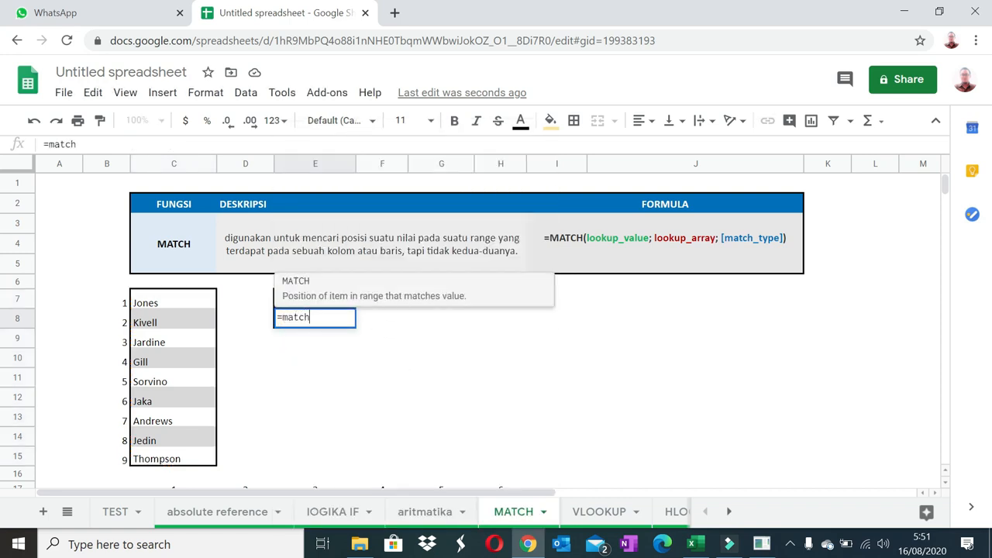
pyautogui.write('(')
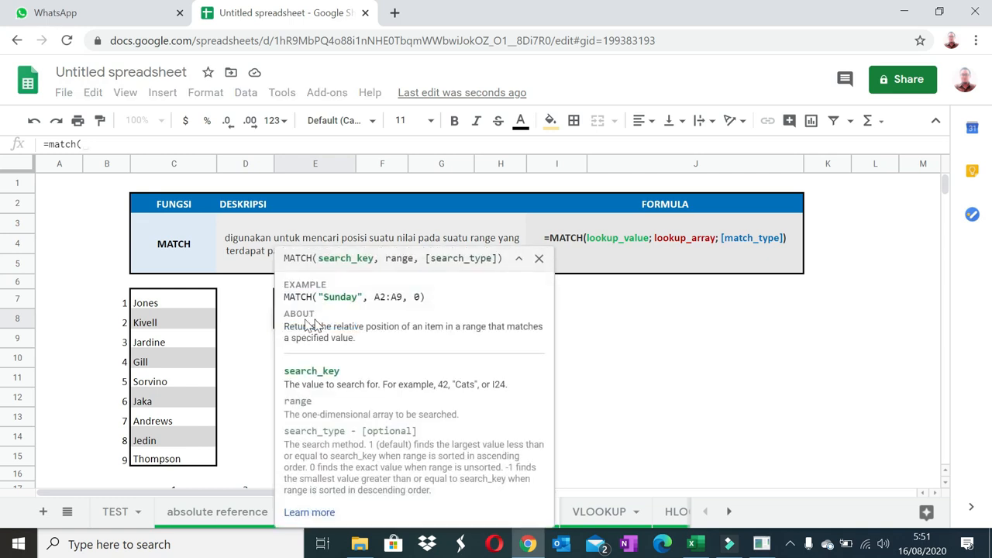
pyautogui.click(239, 299)
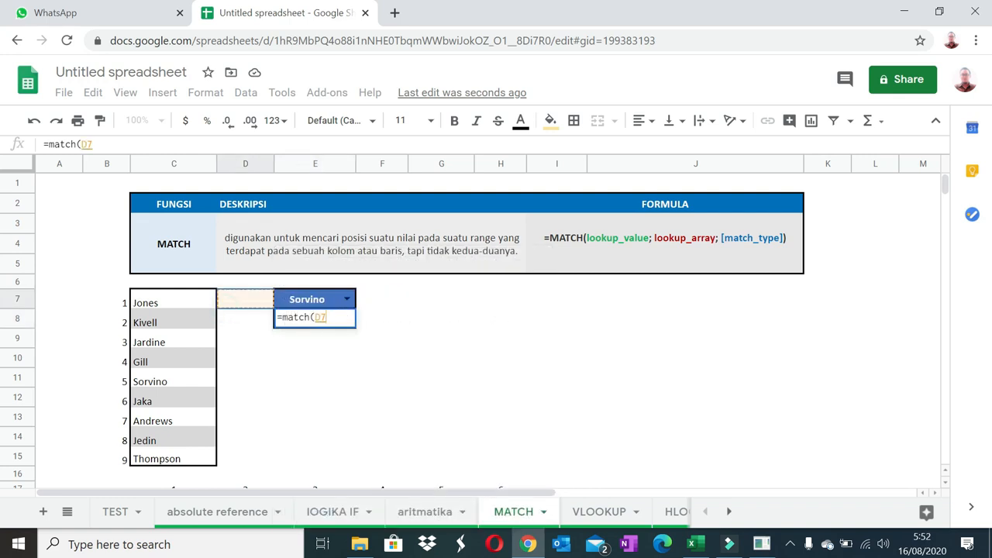
pyautogui.press('BackSpace')
pyautogui.press('BackSpace')
pyautogui.write('"sorvino')
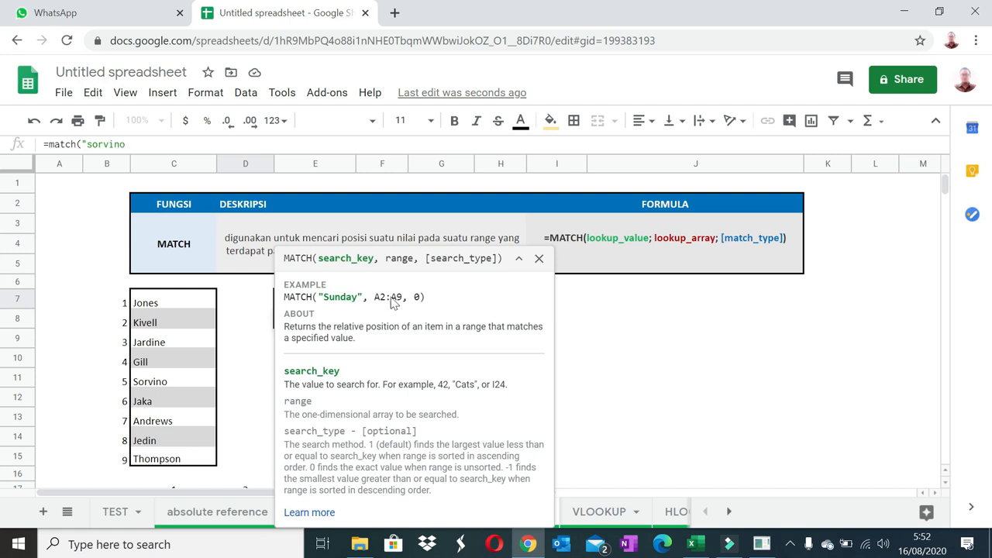
pyautogui.click(538, 258)
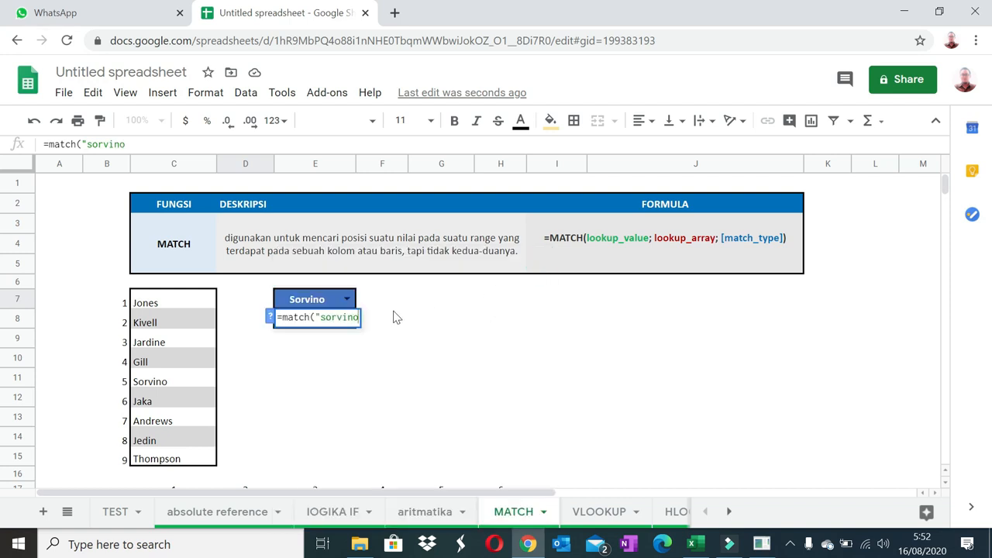
pyautogui.write('",')
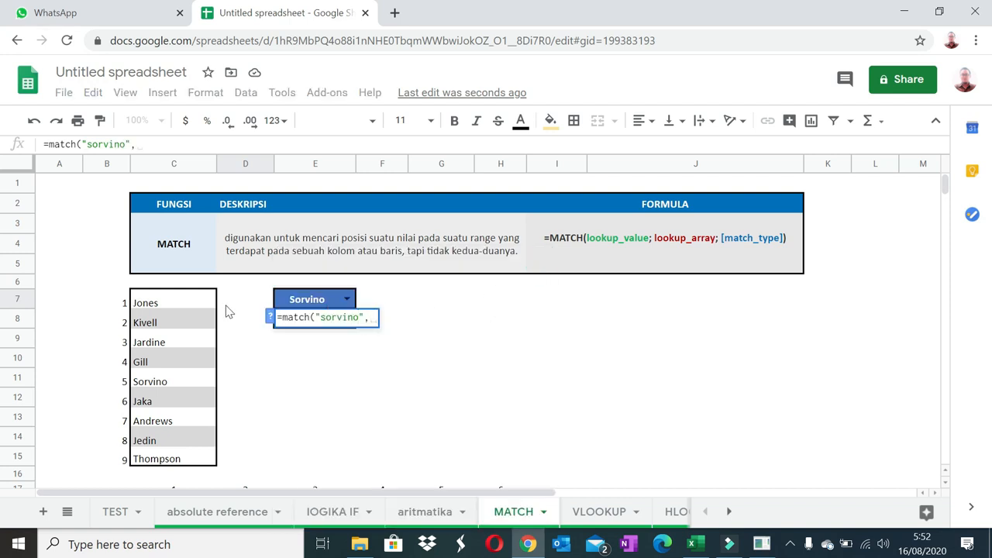
pyautogui.moveTo(168, 303); pyautogui.dragTo(185, 462)
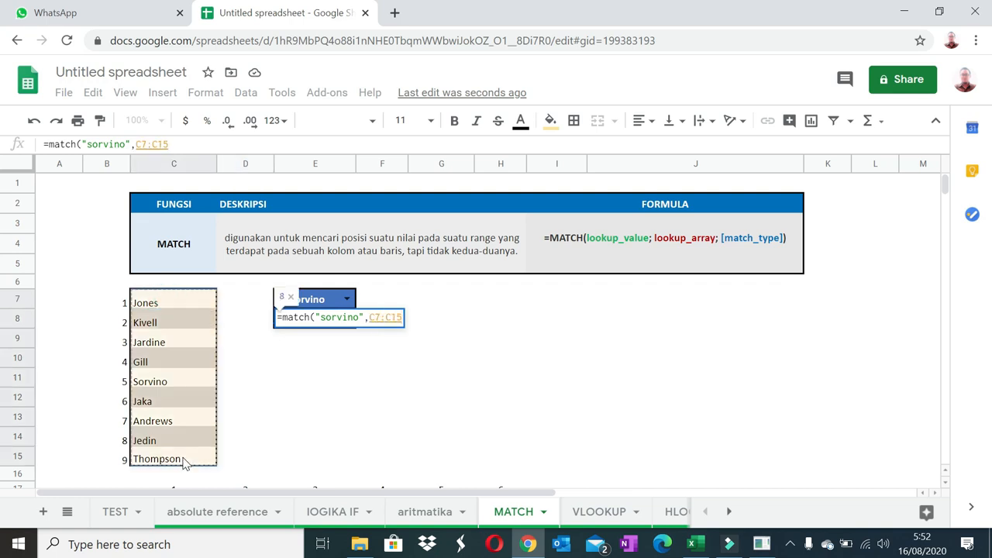
pyautogui.write(',')
pyautogui.write('0)')
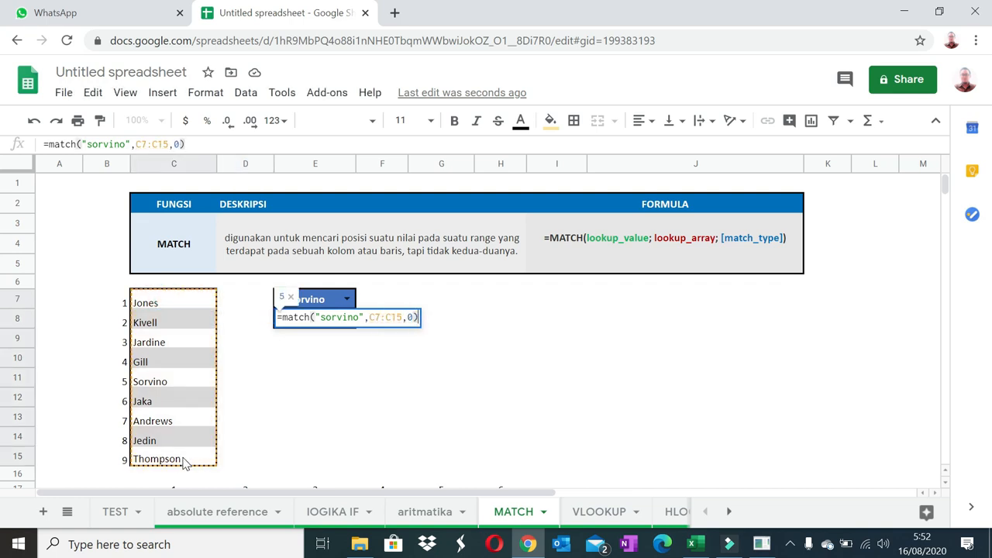
pyautogui.press('Return')
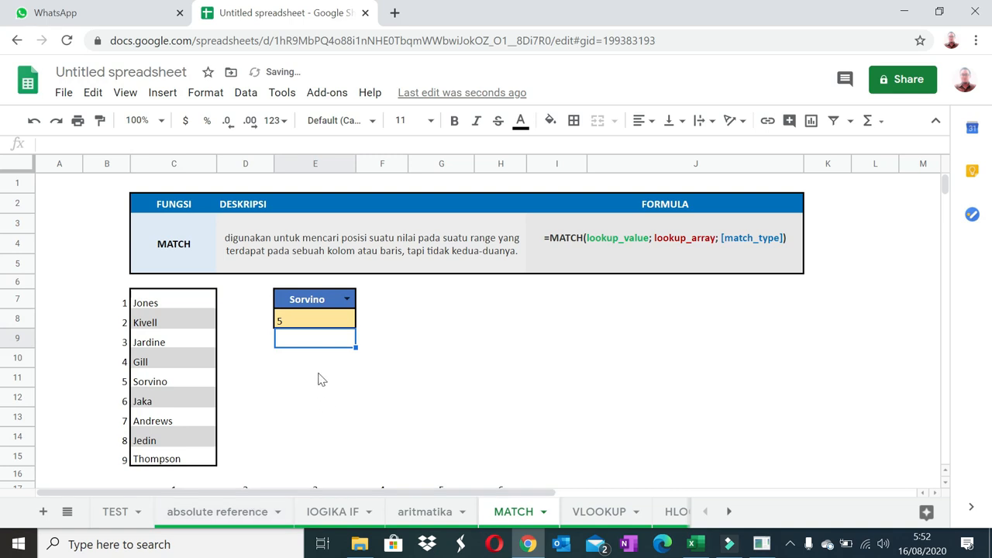
pyautogui.click(174, 381)
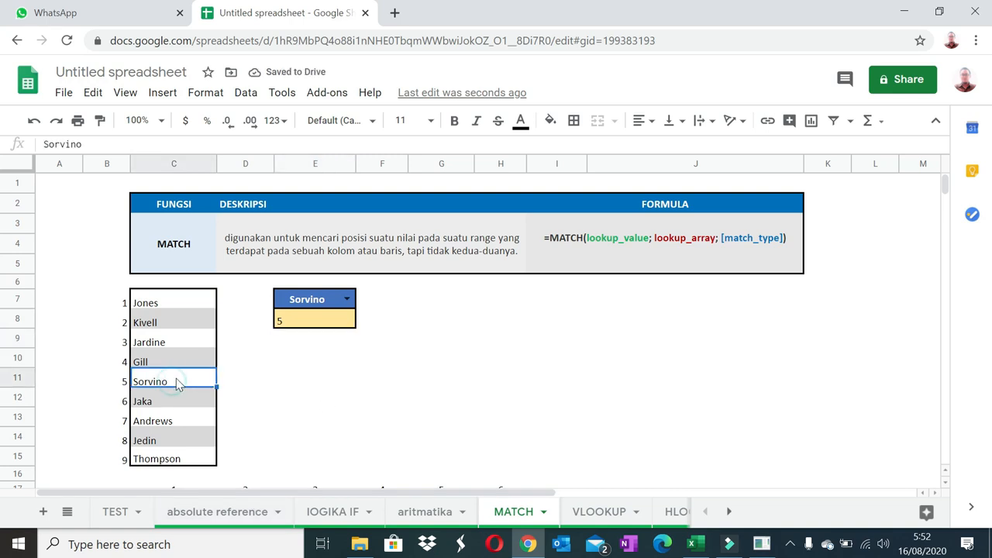
# Step: Replace the quoted surname in the E8 MATCH formula with a reference to cell E7
pyautogui.click(328, 320)
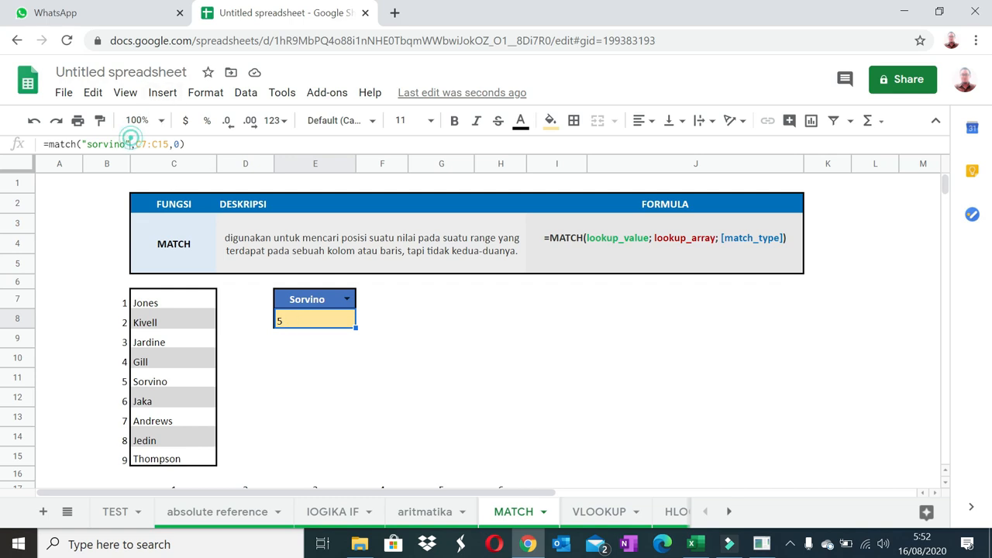
pyautogui.click(135, 144)
pyautogui.press('BackSpace')
pyautogui.press('BackSpace')
pyautogui.press('BackSpace')
pyautogui.press('BackSpace')
pyautogui.press('BackSpace')
pyautogui.press('BackSpace')
pyautogui.press('BackSpace')
pyautogui.press('BackSpace')
pyautogui.press('BackSpace')
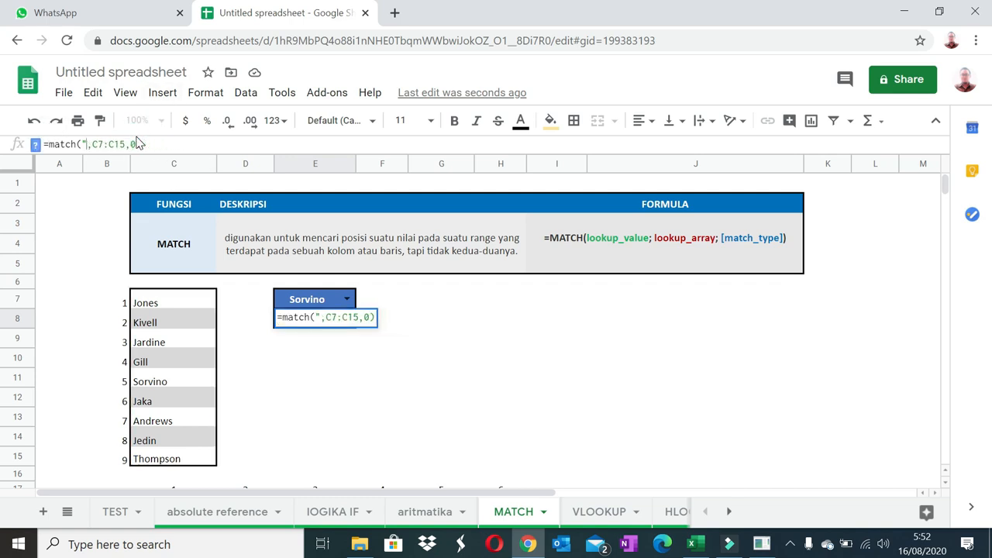
pyautogui.click(311, 301)
pyautogui.press('Return')
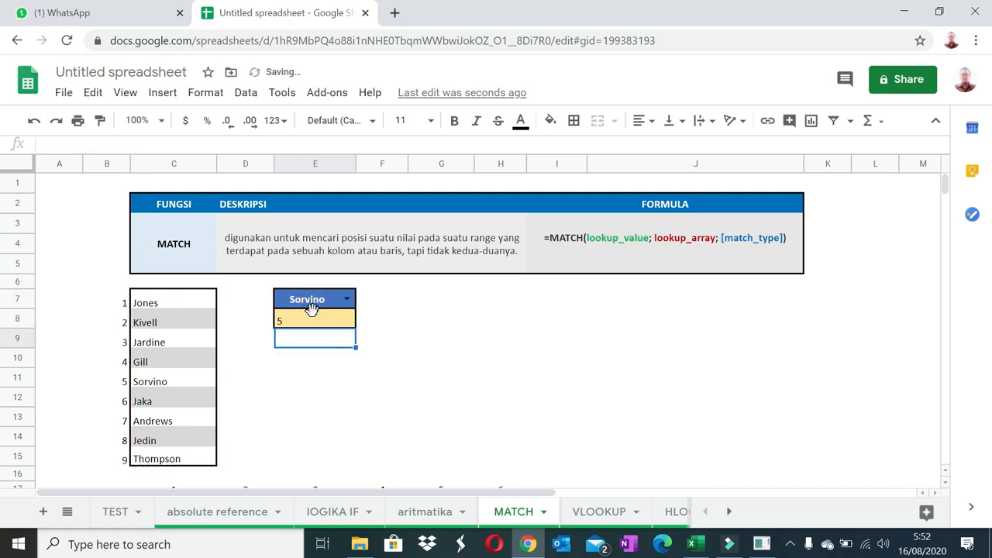
# Step: Test the E8 lookup by choosing the first and then the second name of C7:C15 in the E7 dropdown
pyautogui.click(311, 317)
pyautogui.click(347, 298)
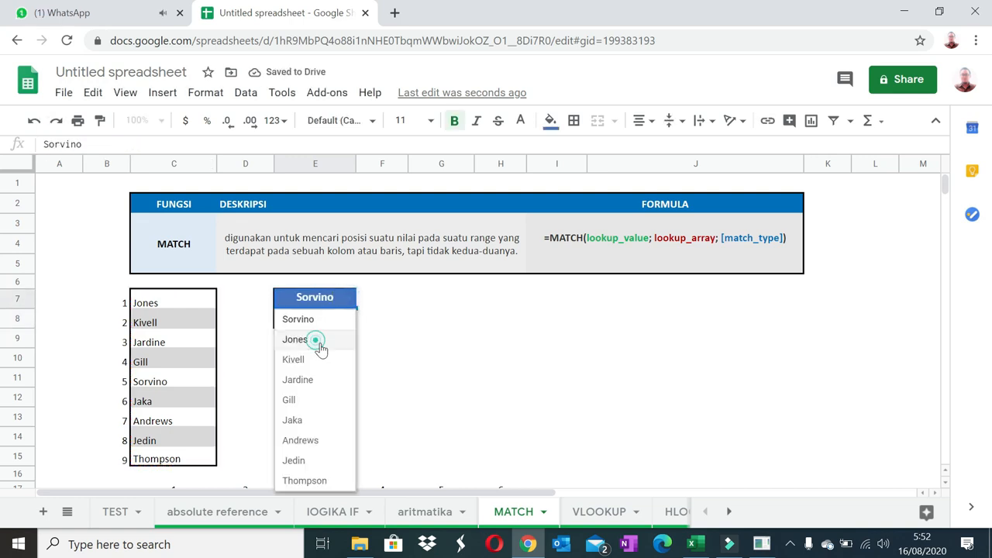
pyautogui.click(321, 339)
pyautogui.click(348, 298)
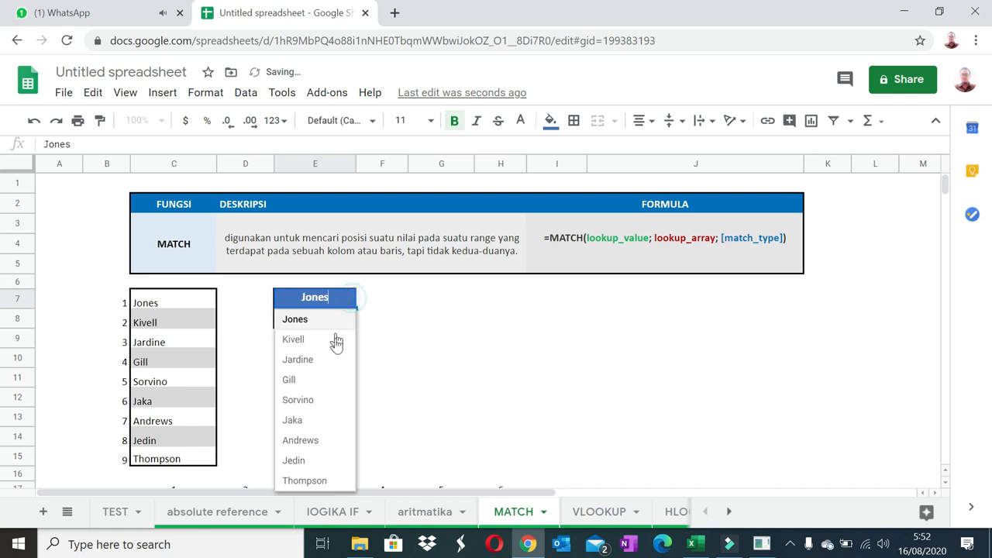
pyautogui.click(327, 339)
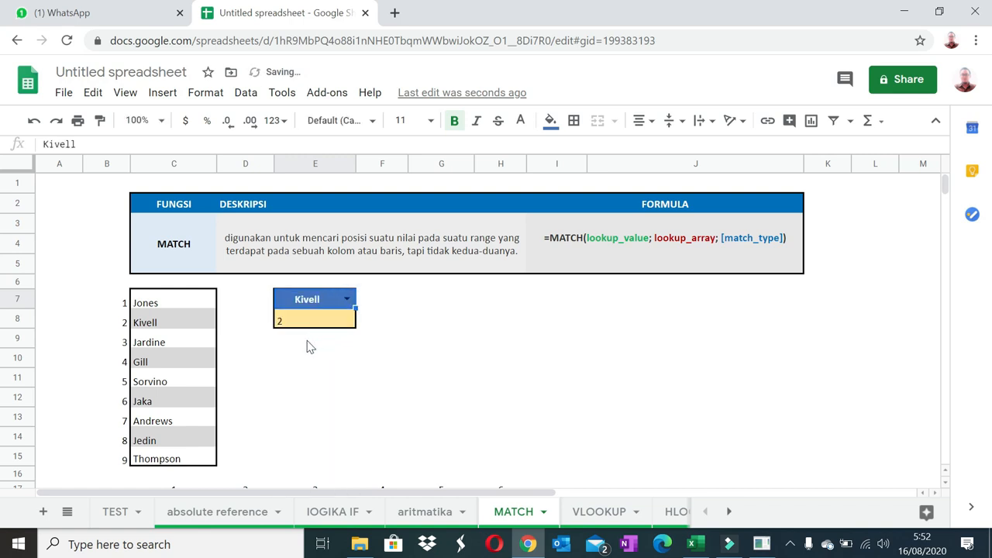
pyautogui.click(346, 299)
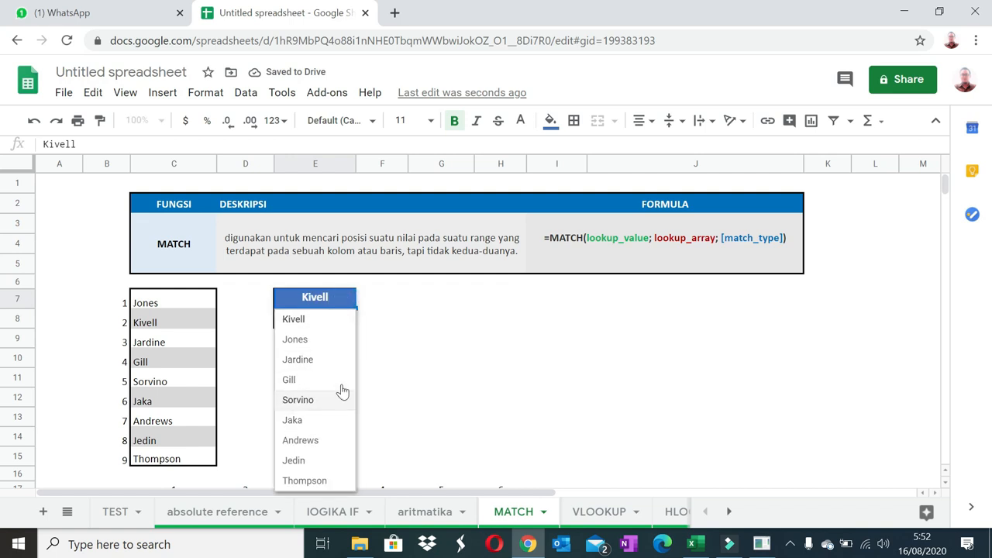
pyautogui.click(417, 316)
# Step: Add data validation to G8 as a dropdown list from the range C7:C15, set to reject invalid input
pyautogui.click(427, 329)
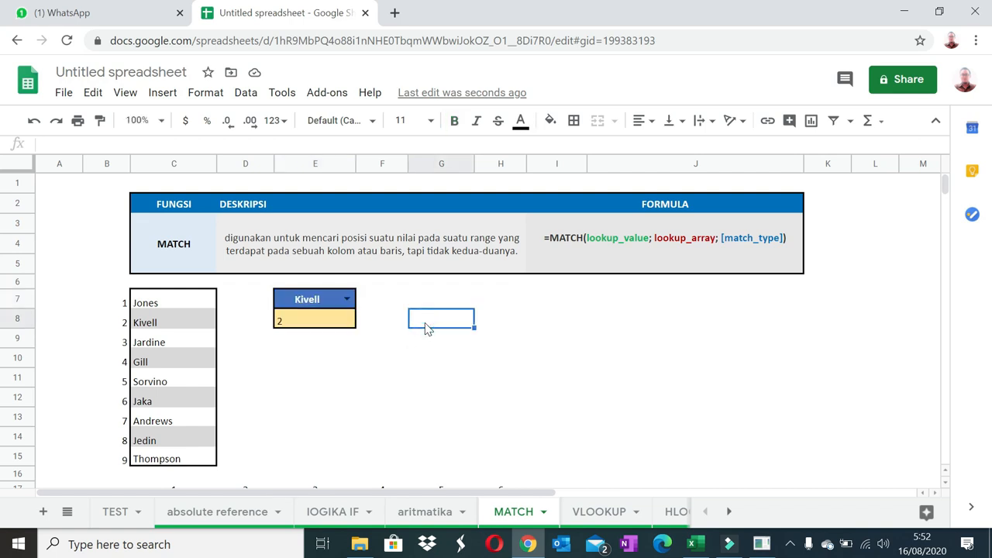
pyautogui.click(247, 94)
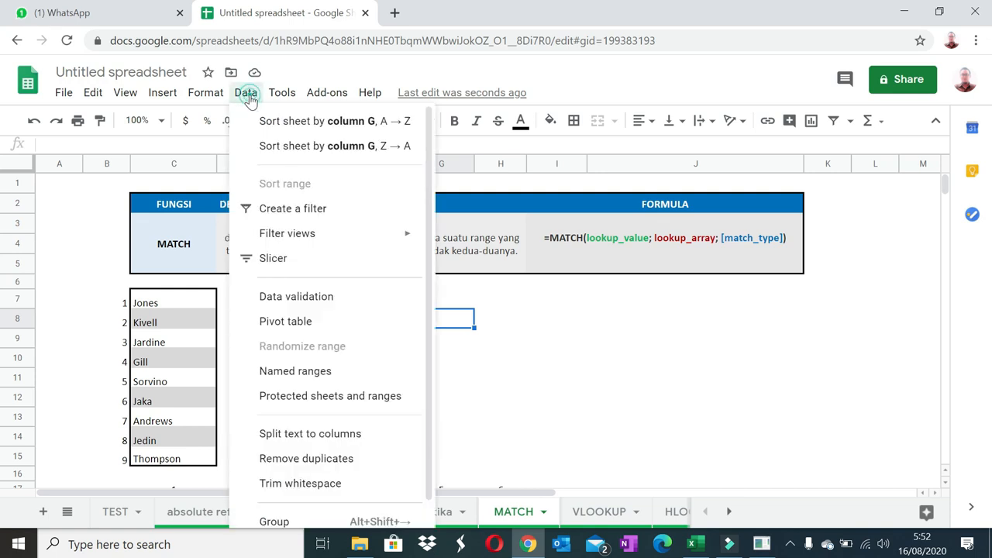
pyautogui.click(343, 297)
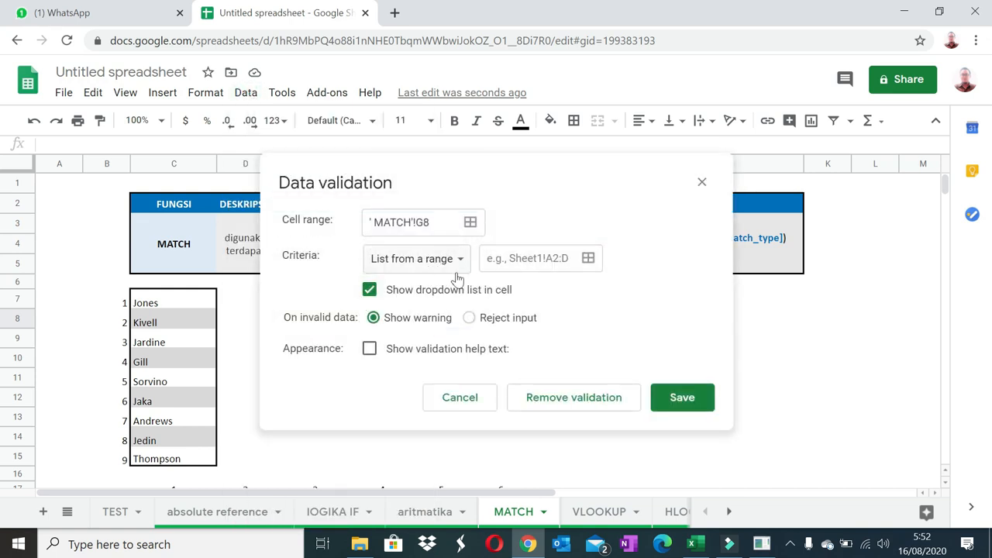
pyautogui.click(455, 271)
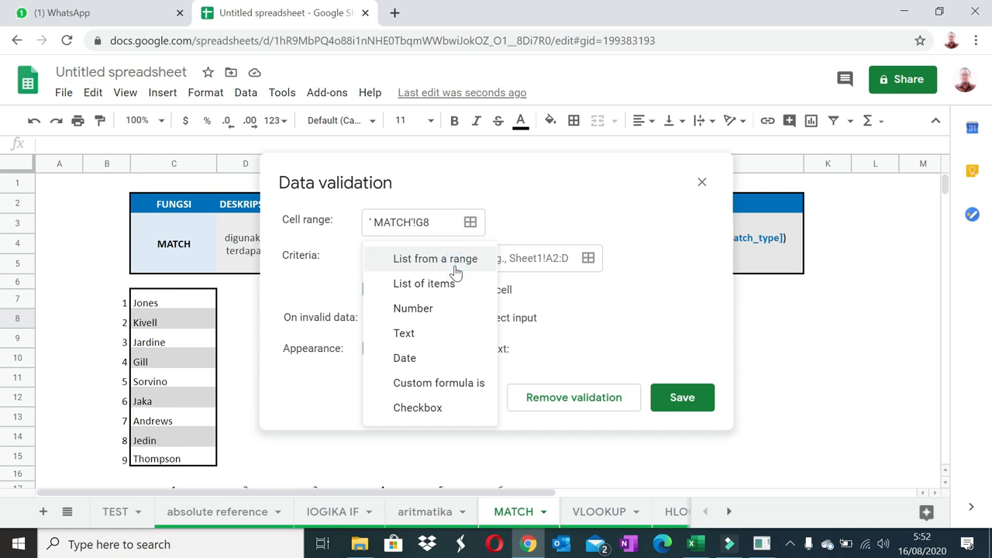
pyautogui.click(454, 263)
pyautogui.click(513, 255)
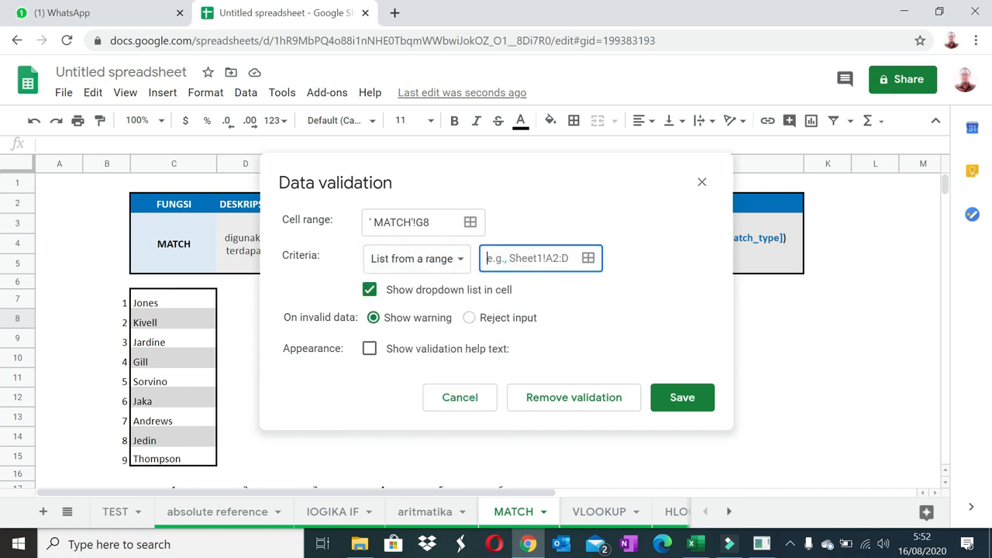
pyautogui.click(198, 303)
pyautogui.keyDown('shift'); pyautogui.click(178, 461); pyautogui.keyUp('shift')
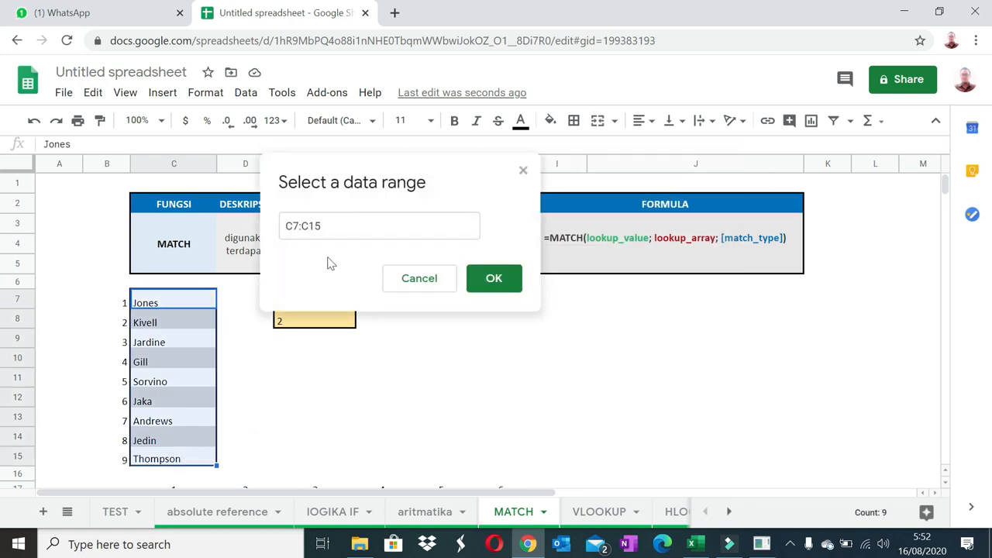
pyautogui.click(495, 291)
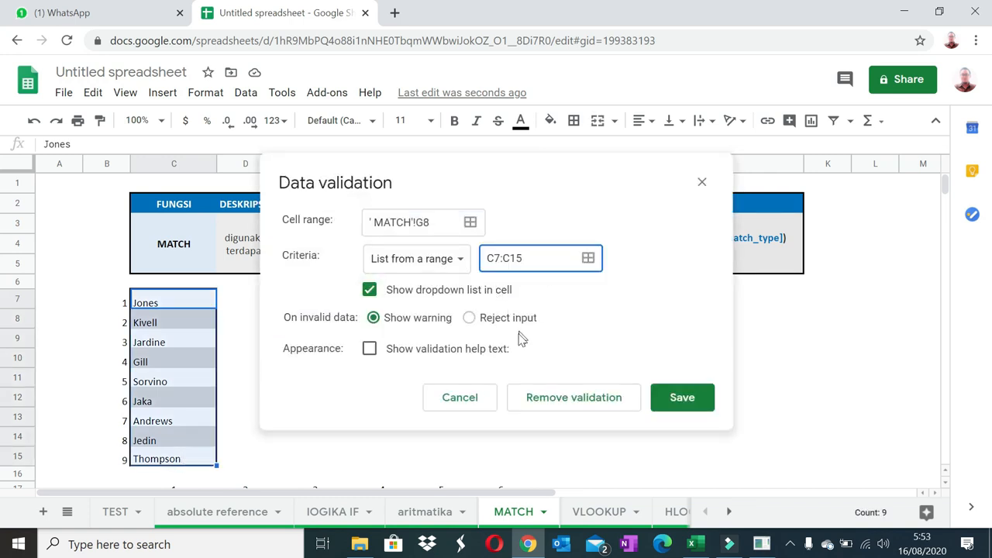
pyautogui.click(469, 318)
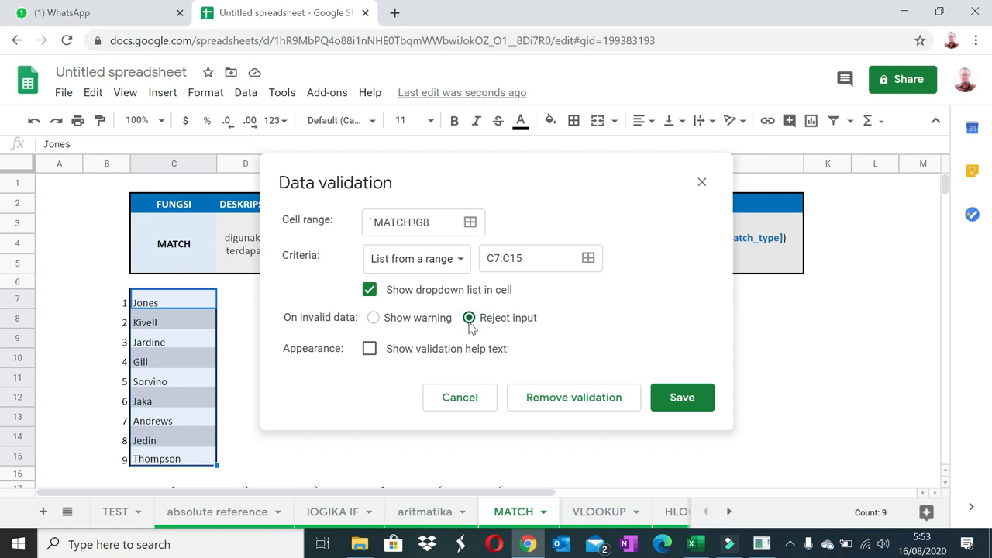
pyautogui.click(702, 404)
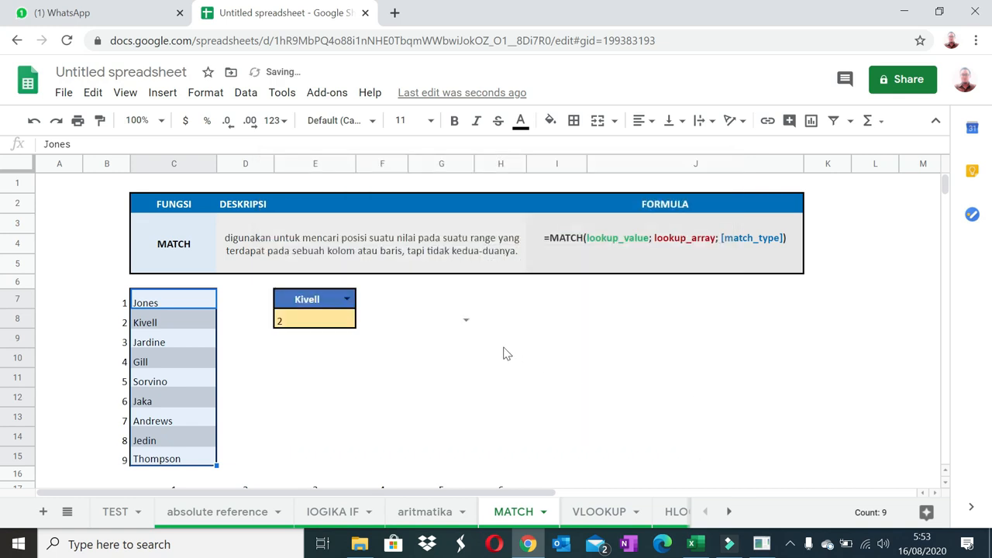
# Step: Try the G8 dropdown with the first, third and finally sixth name from the list in C7:C15
pyautogui.click(466, 320)
pyautogui.click(455, 347)
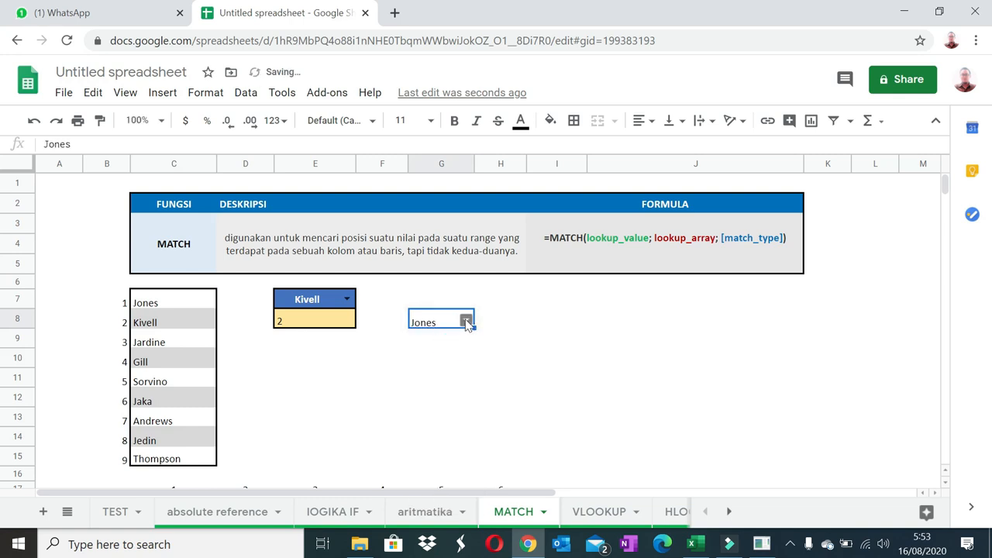
pyautogui.click(466, 319)
pyautogui.click(432, 379)
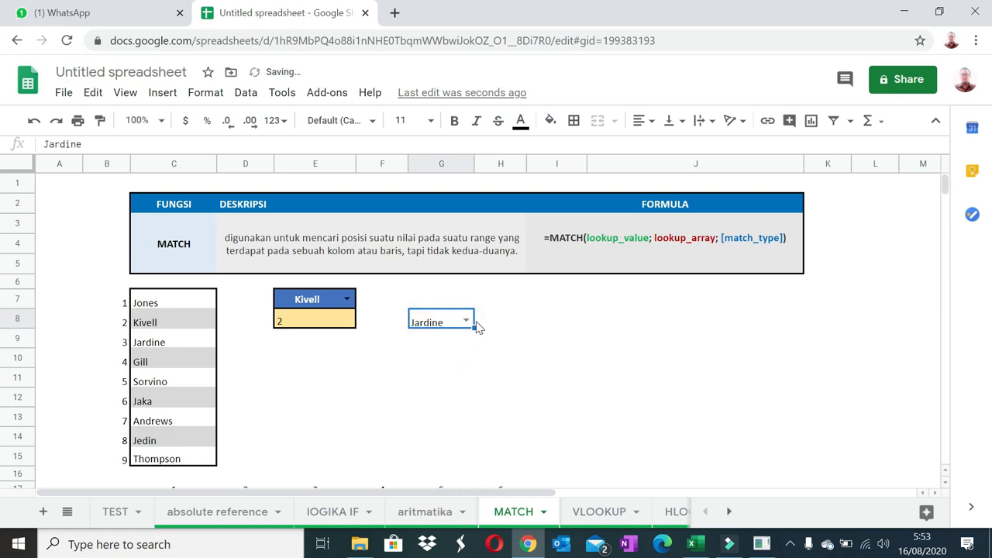
pyautogui.click(466, 319)
pyautogui.click(453, 440)
pyautogui.click(498, 397)
# Step: In D20, enter the formula =match(C20,C18:H18,0) to find the position of the C20 name in the horizontal list
pyautogui.scroll(-2, 476, 407)
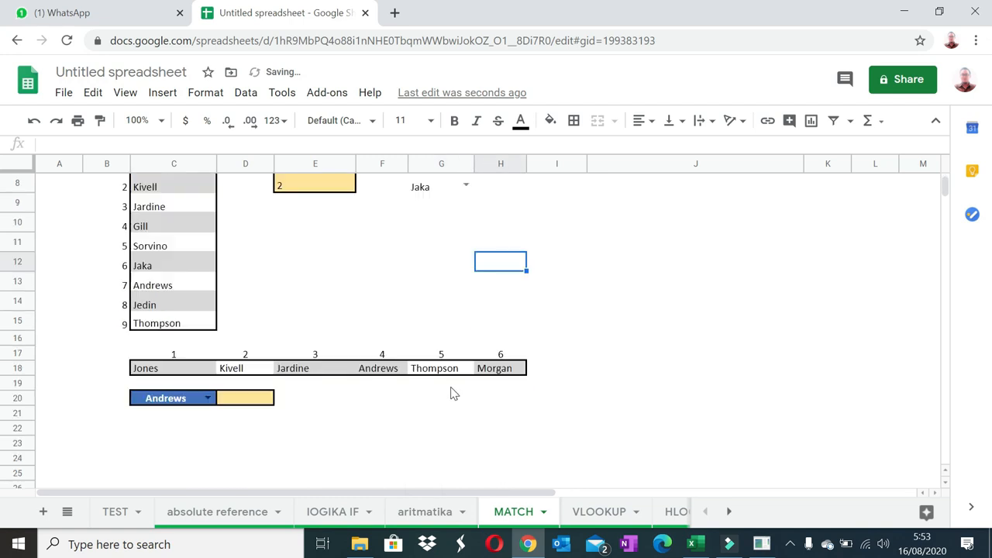
pyautogui.scroll(1, 452, 391)
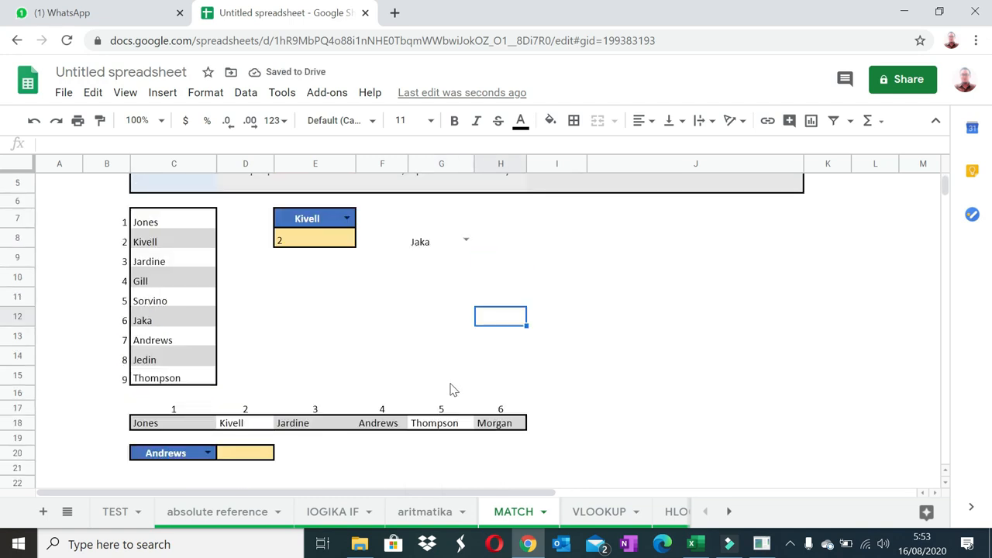
pyautogui.click(250, 456)
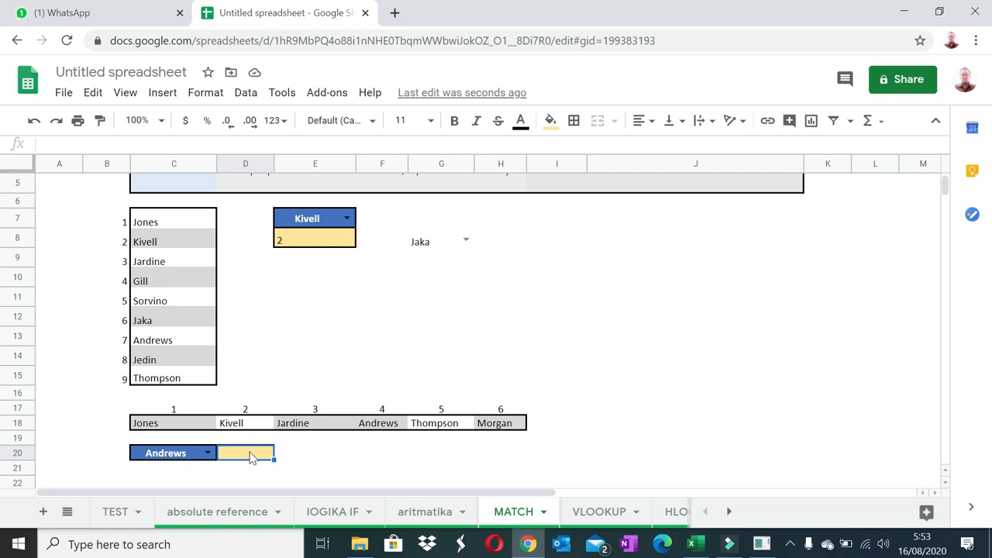
pyautogui.write('=match(')
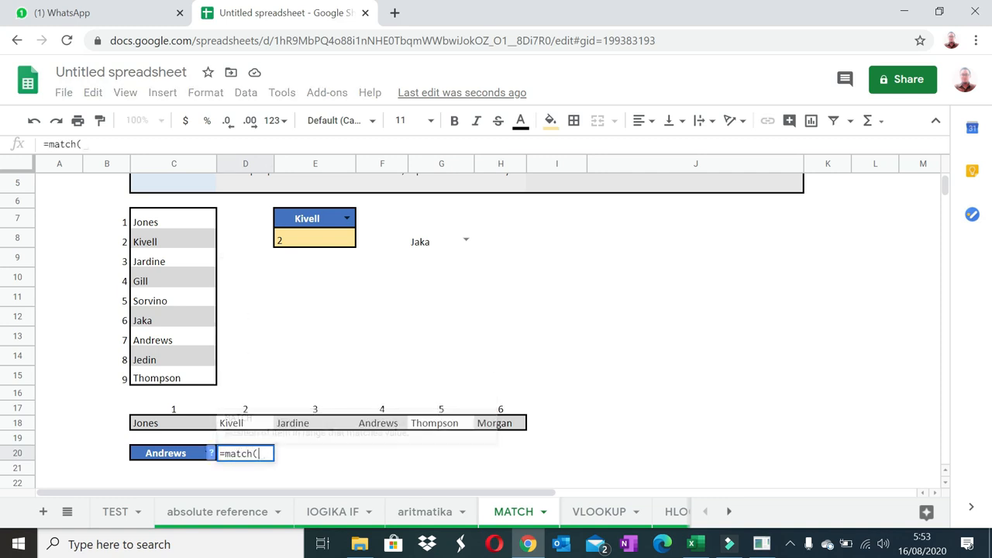
pyautogui.click(176, 455)
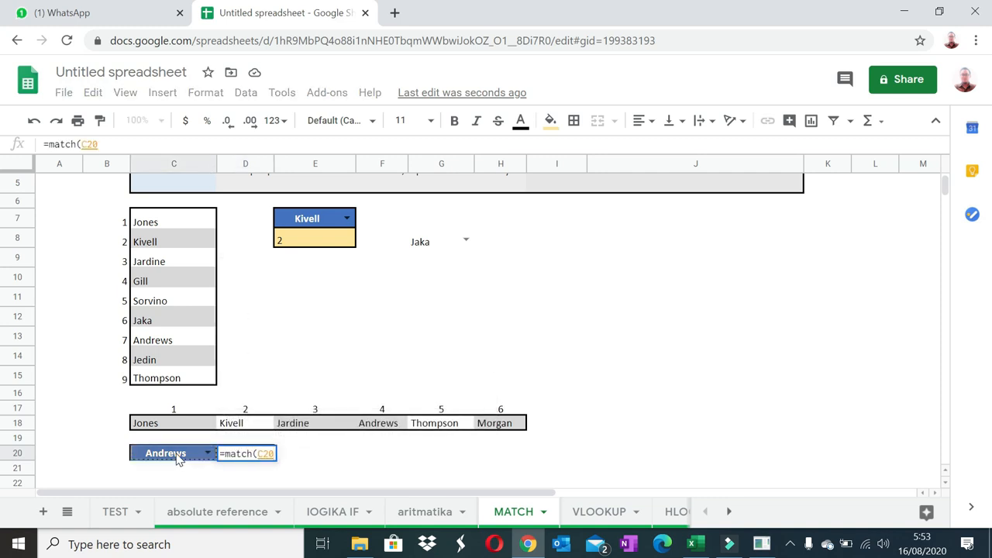
pyautogui.write(',')
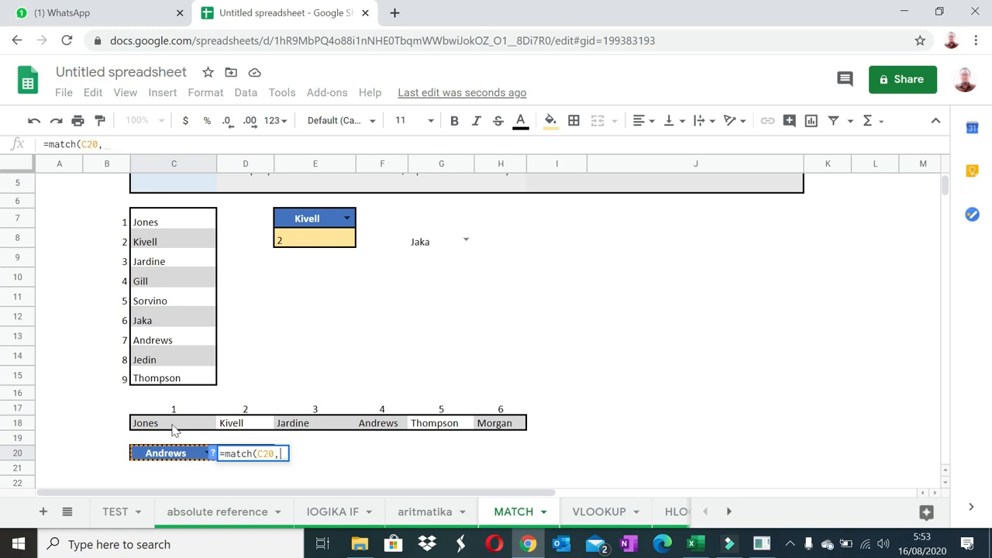
pyautogui.click(173, 431)
pyautogui.keyDown('shift'); pyautogui.click(507, 425); pyautogui.keyUp('shift')
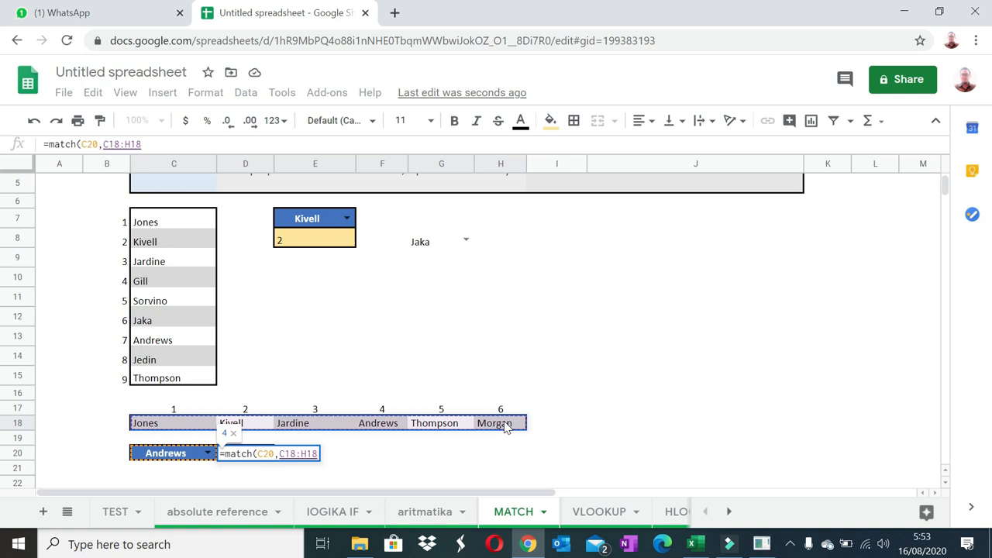
pyautogui.write(',0')
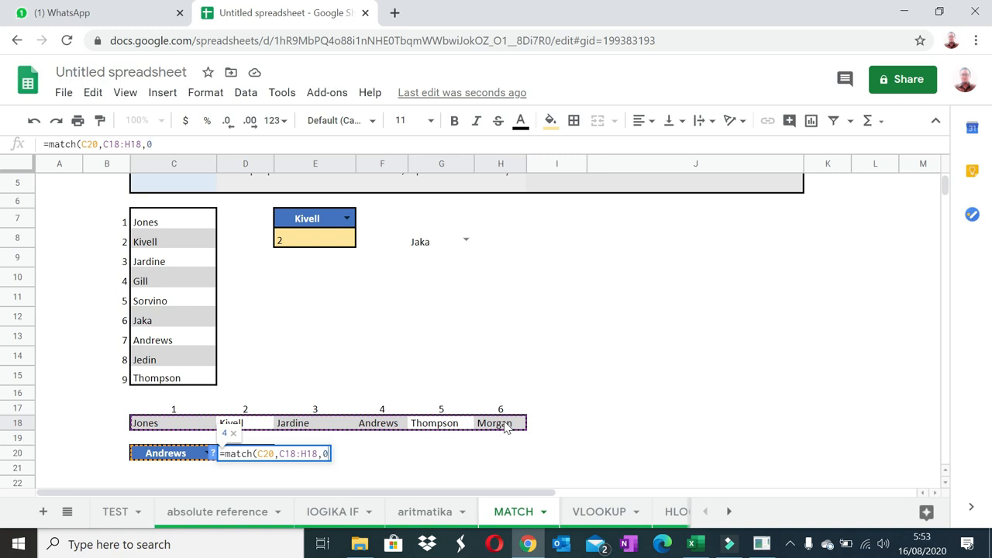
pyautogui.press('Return')
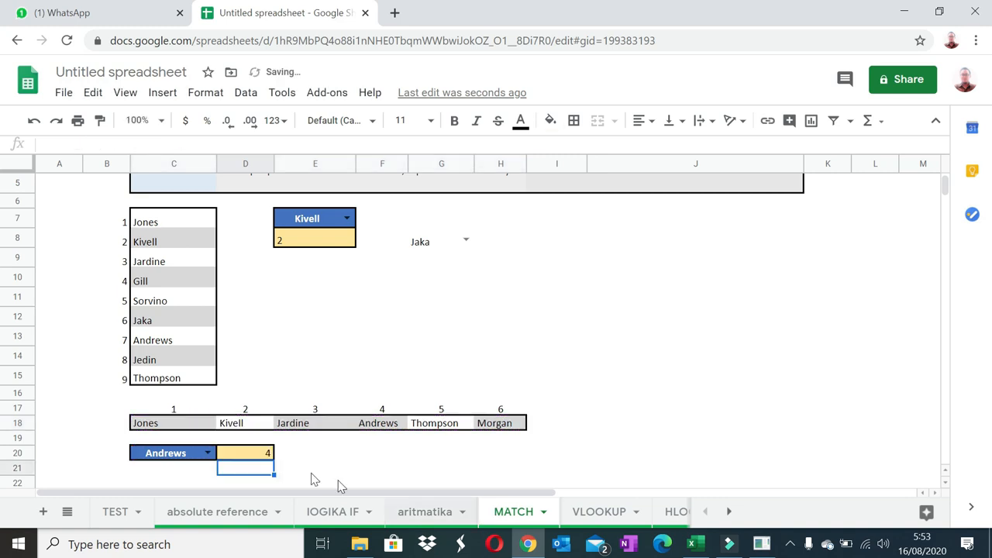
# Step: Test the D20 lookup by choosing the second and then the sixth name of C18:H18 in the C20 dropdown
pyautogui.click(208, 453)
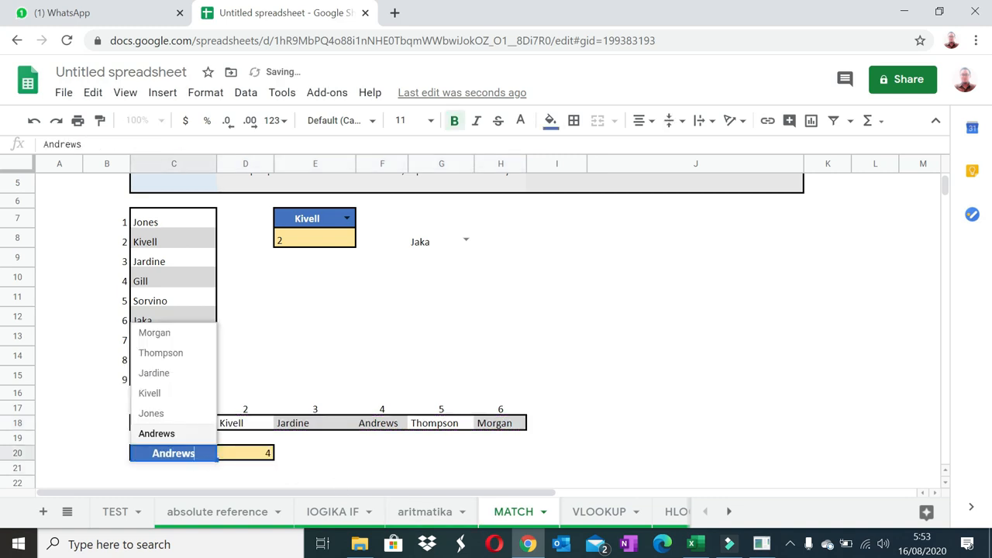
pyautogui.click(177, 392)
pyautogui.click(249, 422)
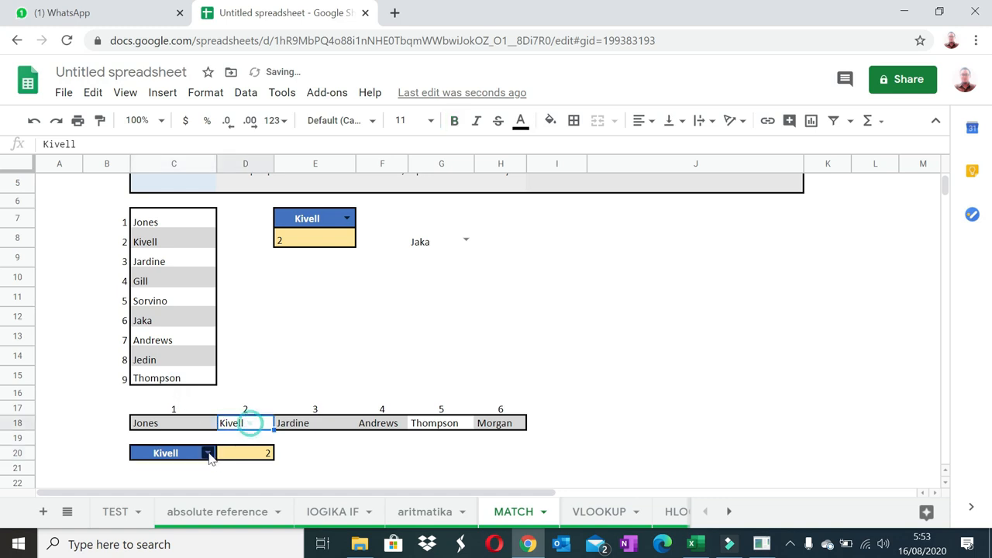
pyautogui.click(208, 453)
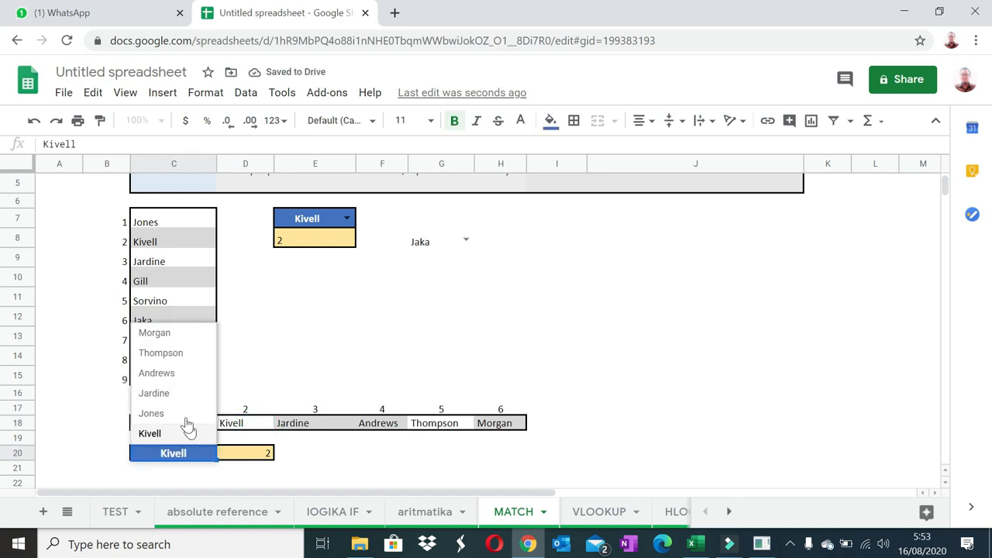
pyautogui.click(171, 333)
pyautogui.click(441, 337)
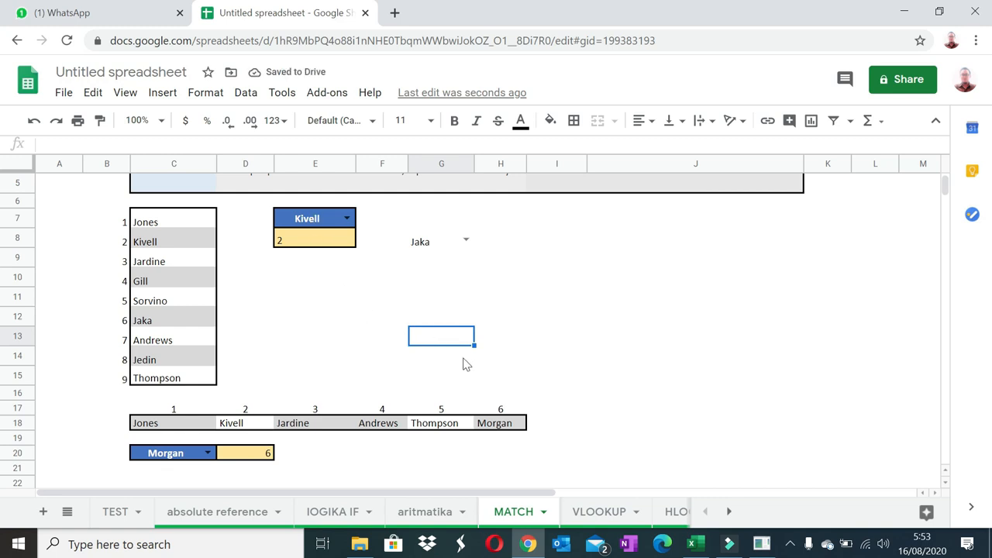
# Step: Switch to the VLOOKUP sheet and widen column G so its dropdown entries fit
pyautogui.click(597, 513)
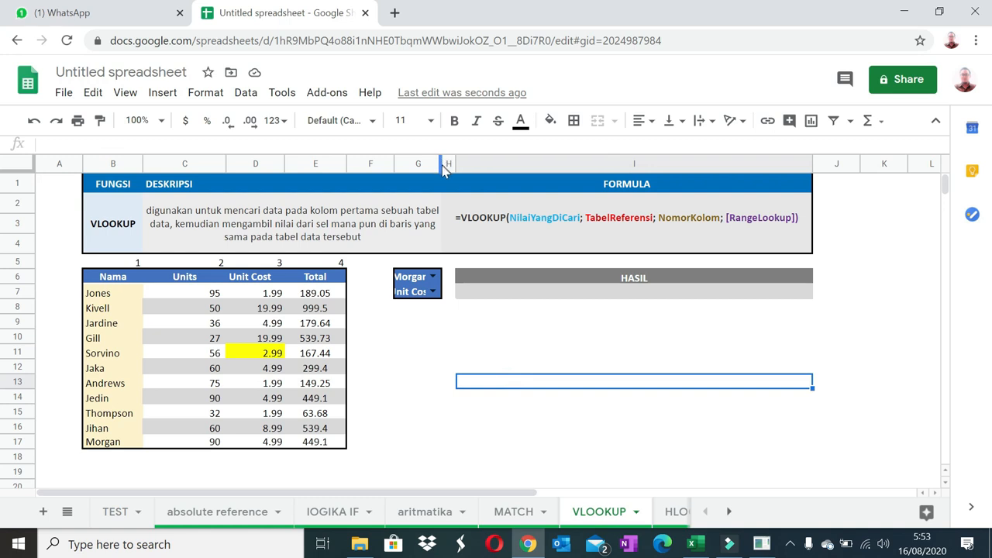
pyautogui.moveTo(443, 164); pyautogui.dragTo(457, 168)
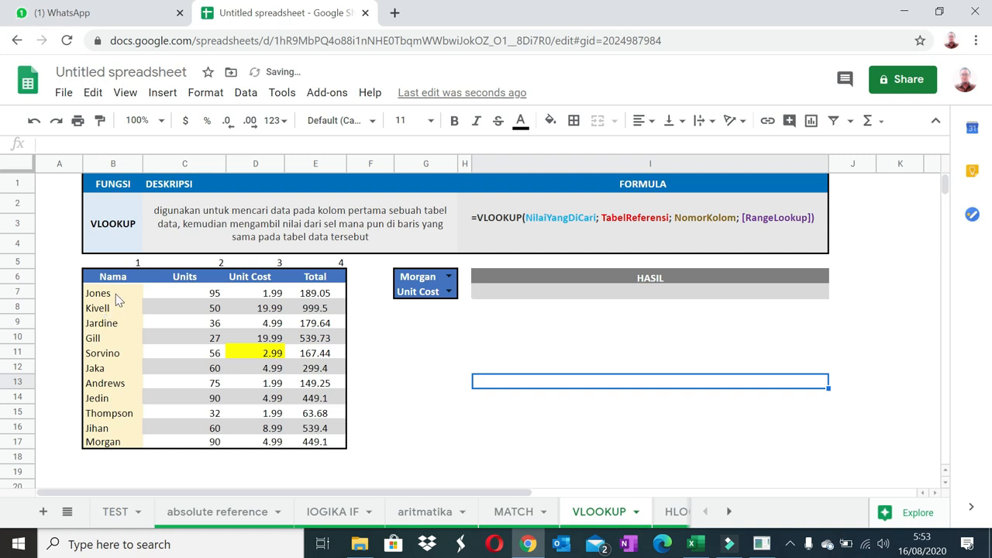
# Step: Examine the Nama column, the row 12 values for Units, Unit Cost and Total, and the column numbers in row 5
pyautogui.moveTo(114, 281); pyautogui.dragTo(120, 443)
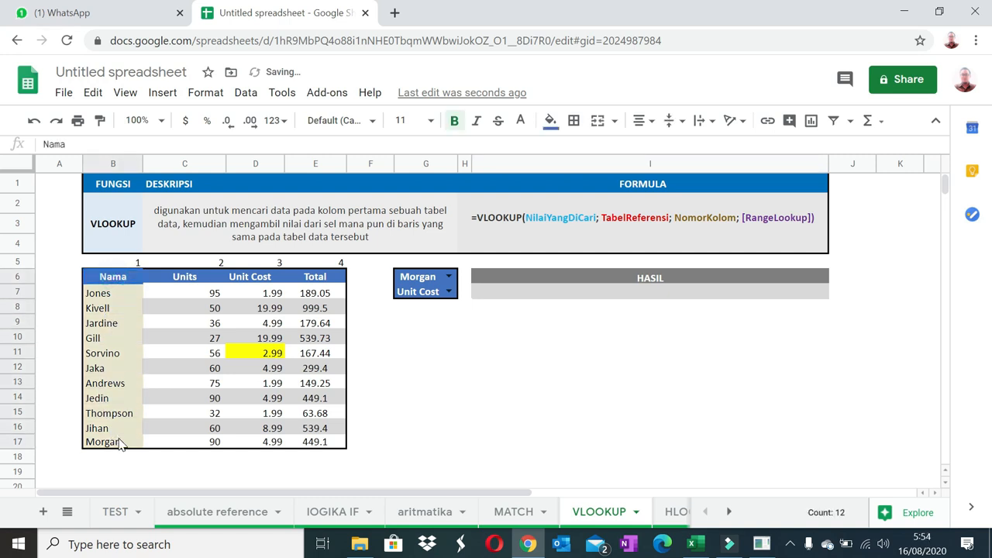
pyautogui.click(426, 352)
pyautogui.moveTo(116, 281); pyautogui.dragTo(114, 442)
pyautogui.click(114, 367)
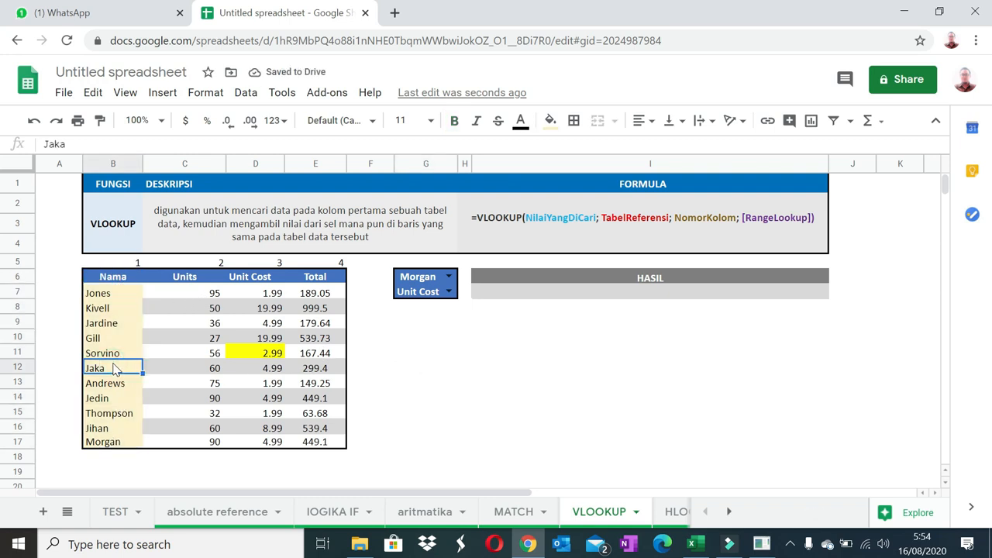
pyautogui.click(203, 371)
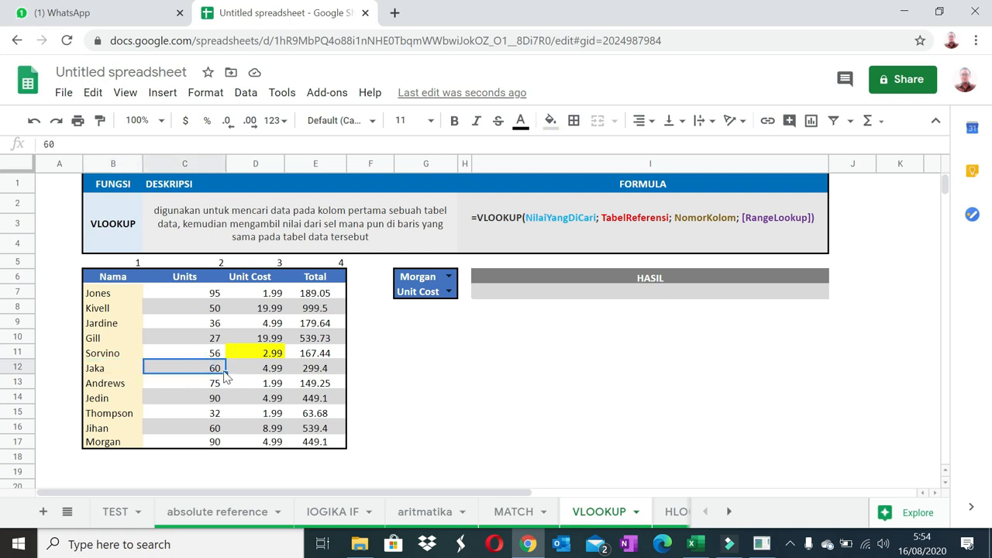
pyautogui.click(267, 368)
pyautogui.click(312, 369)
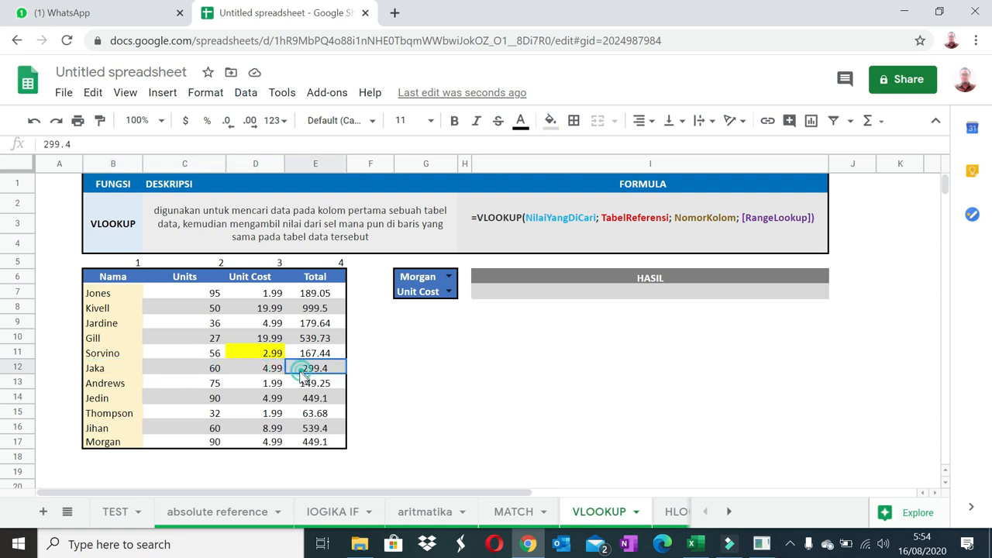
pyautogui.click(255, 371)
pyautogui.click(210, 371)
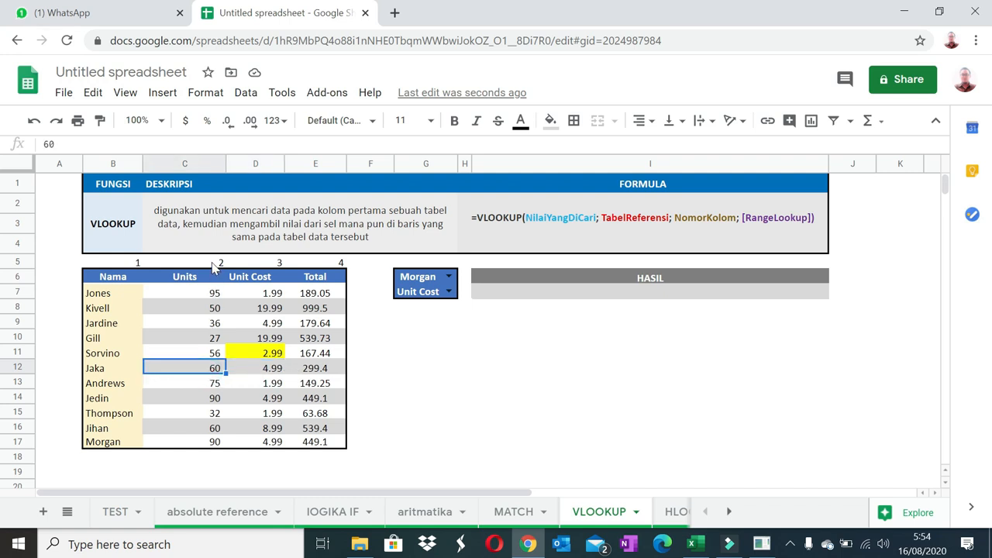
pyautogui.click(258, 367)
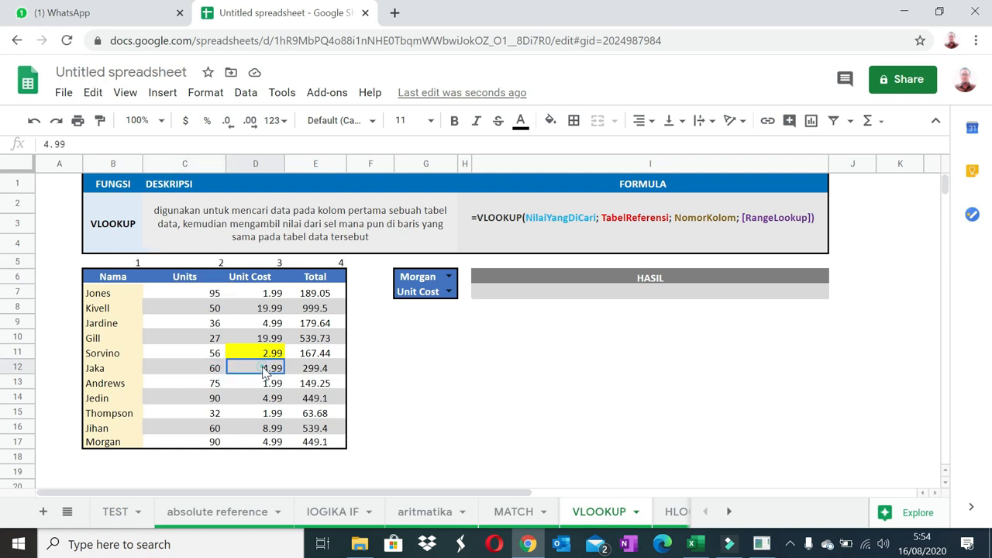
pyautogui.click(270, 262)
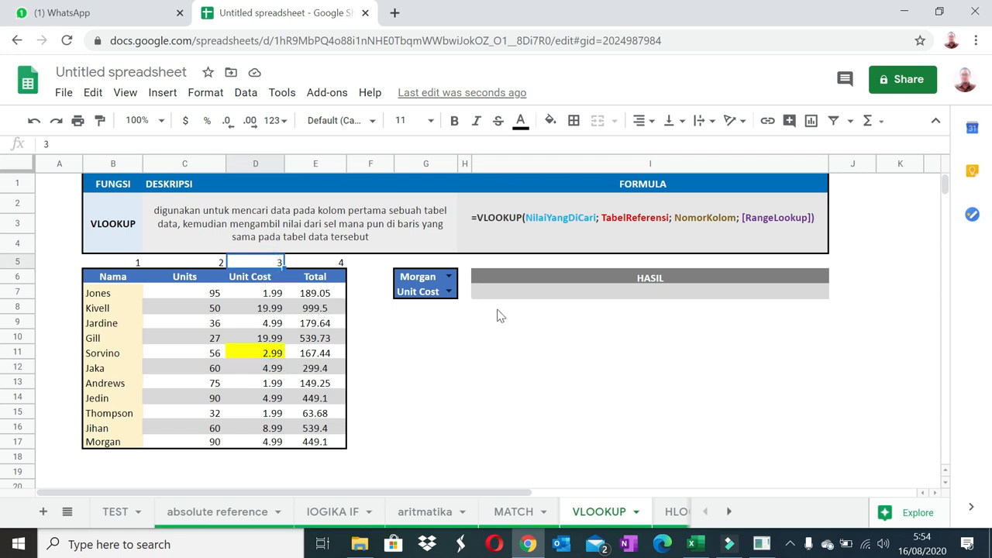
# Step: In I7, enter a VLOOKUP of the B12 name as quoted lowercase text in B6:E17, with column number 3 and false
pyautogui.click(521, 292)
pyautogui.write('=vlookup')
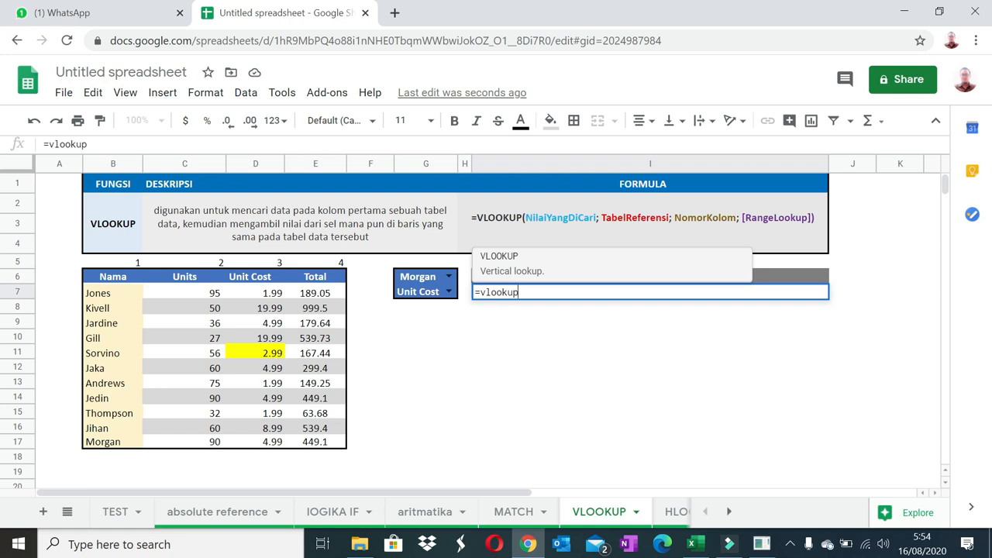
pyautogui.write('(')
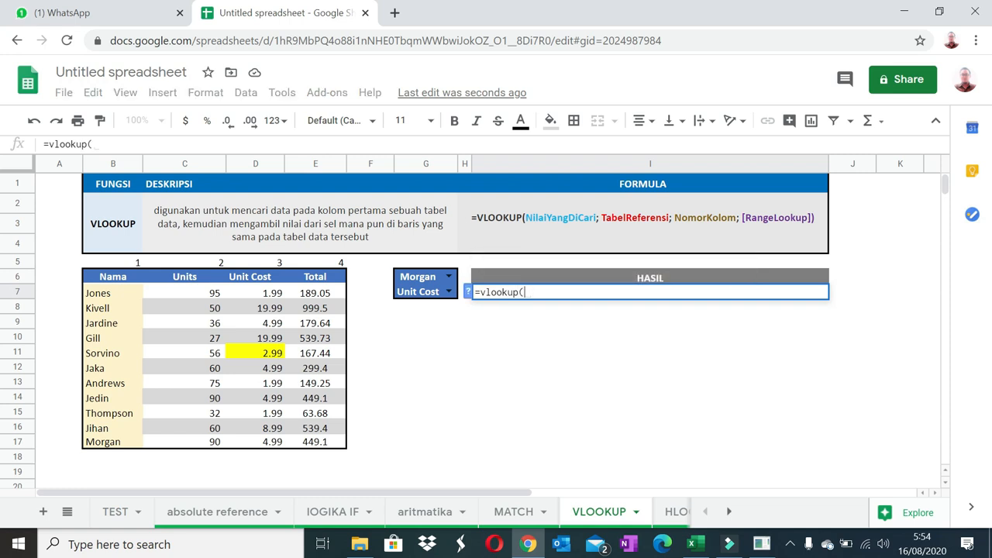
pyautogui.write('"jAKA')
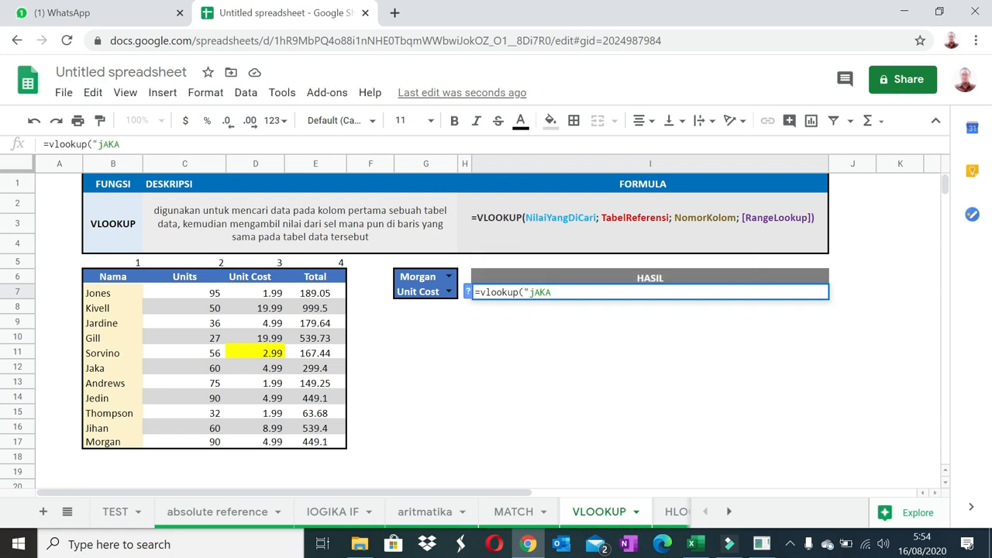
pyautogui.press('BackSpace')
pyautogui.press('BackSpace')
pyautogui.press('BackSpace')
pyautogui.write('jaka",')
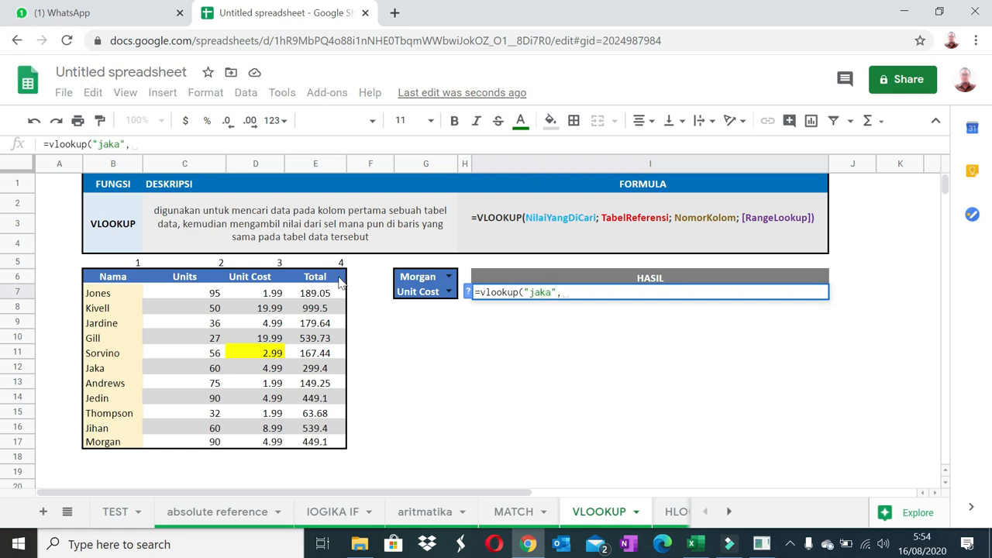
pyautogui.click(114, 279)
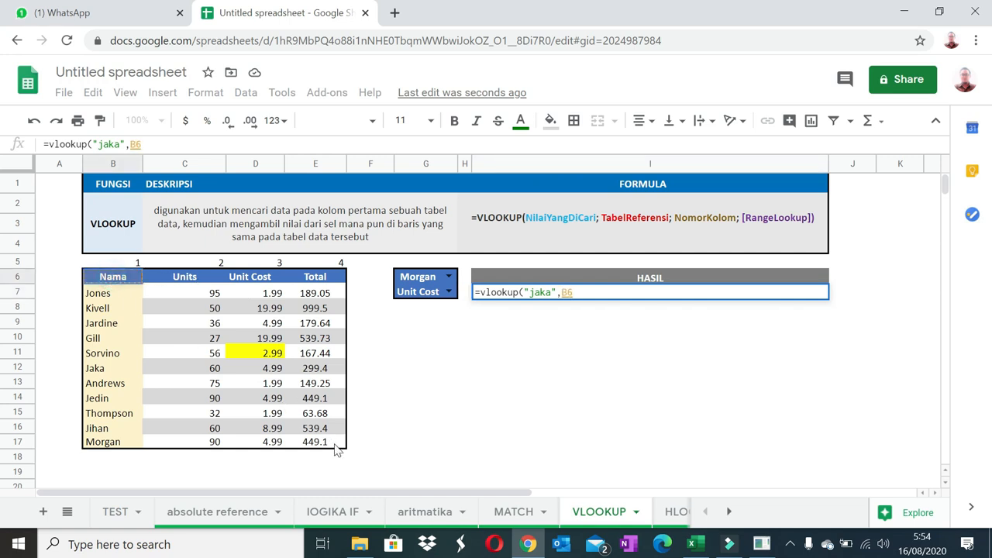
pyautogui.moveTo(337, 451)
pyautogui.mouseDown()
pyautogui.moveTo(333, 438)
pyautogui.moveTo(339, 448)
pyautogui.mouseUp()
pyautogui.write(',')
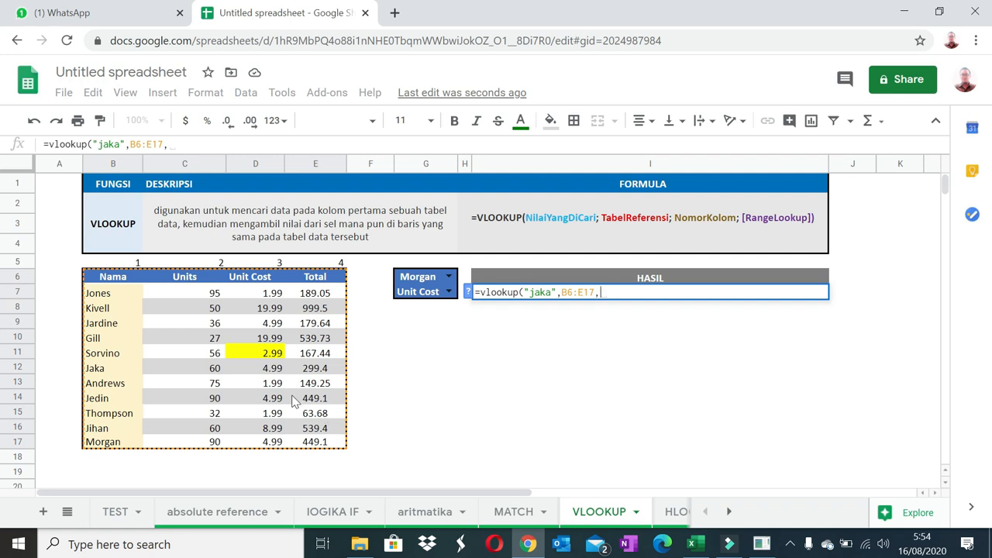
pyautogui.write('3,')
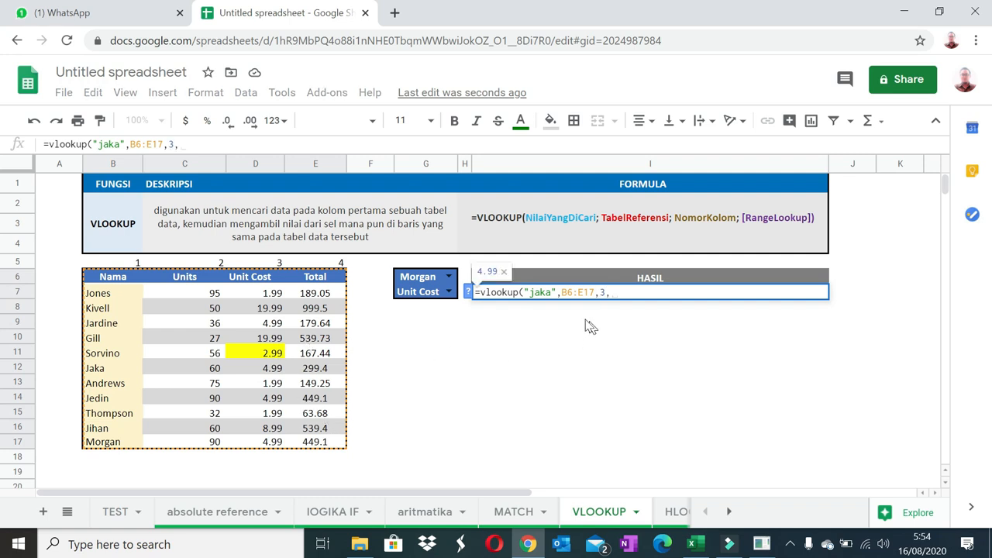
pyautogui.write('false')
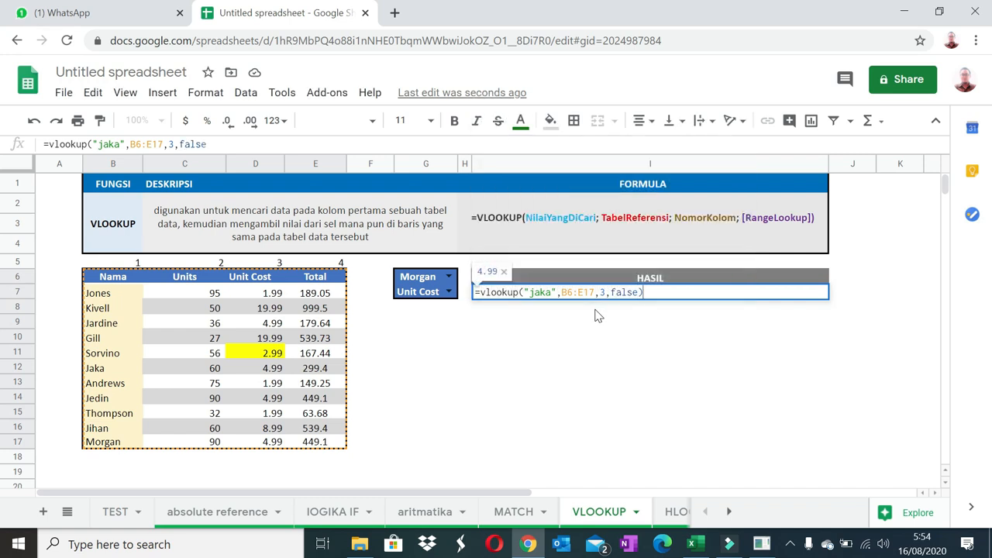
pyautogui.press('Return')
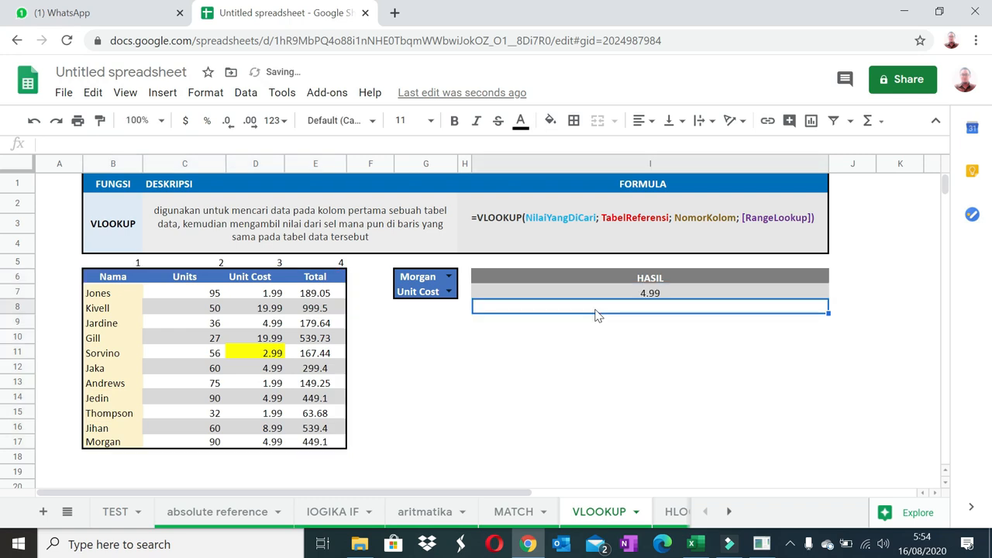
# Step: Set the text colour of the Unit Cost value in D12 to dark red, and select the result cell I7
pyautogui.click(267, 369)
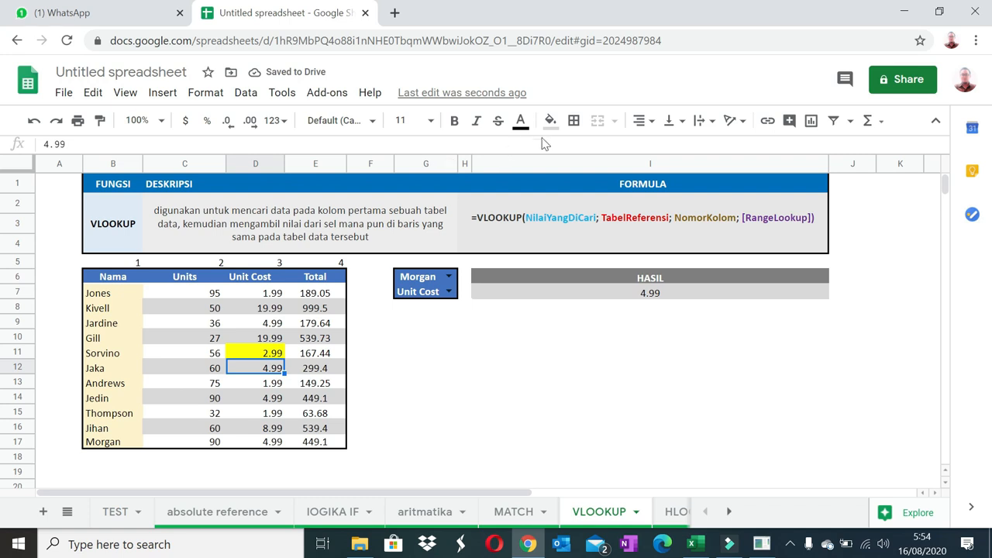
pyautogui.click(521, 123)
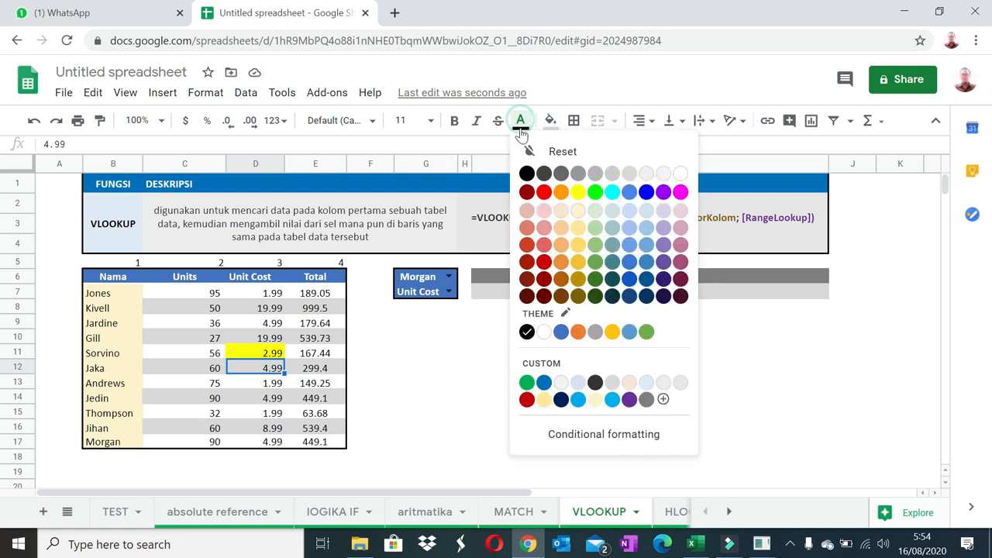
pyautogui.click(521, 261)
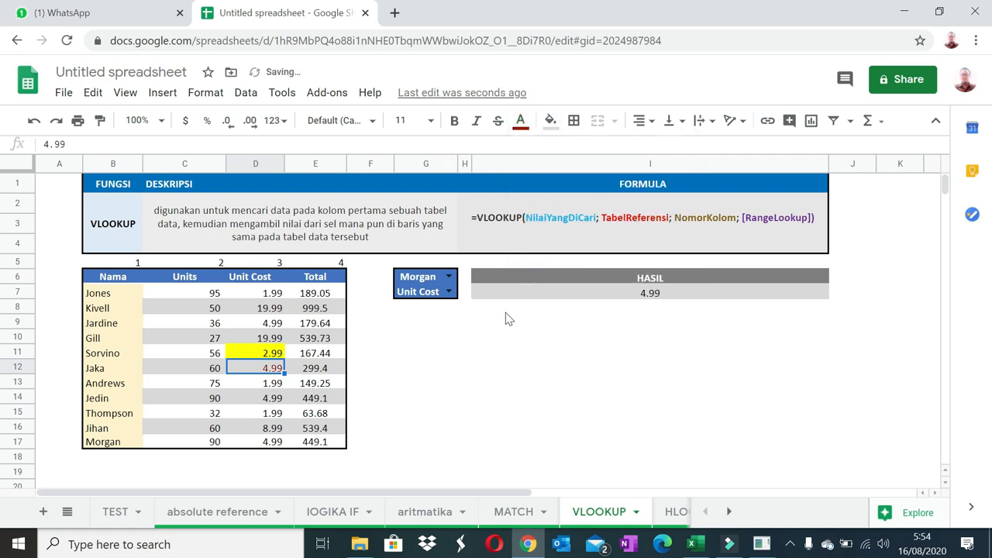
pyautogui.click(593, 292)
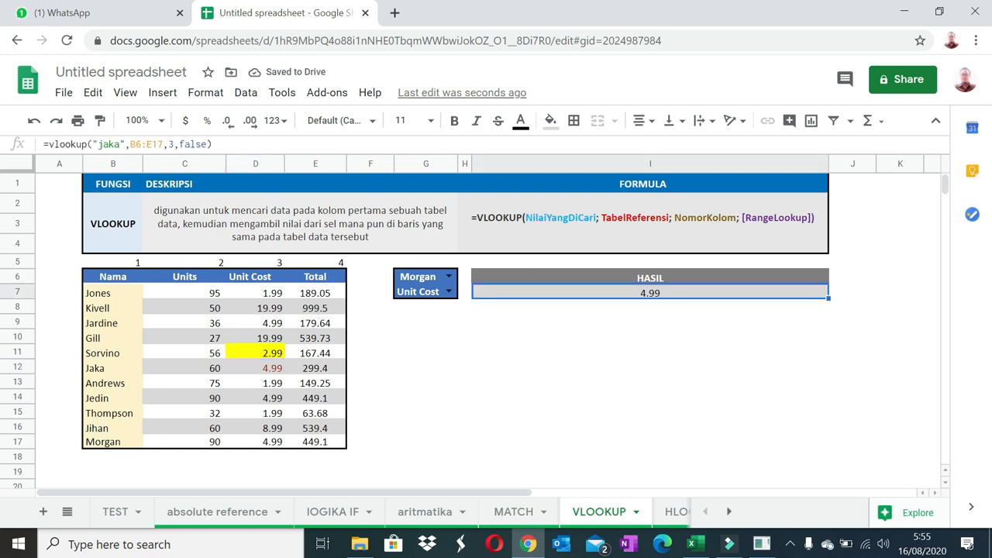
# Step: In the I7 VLOOKUP formula, replace the quoted lookup name with a reference to the dropdown cell G6
pyautogui.click(125, 144)
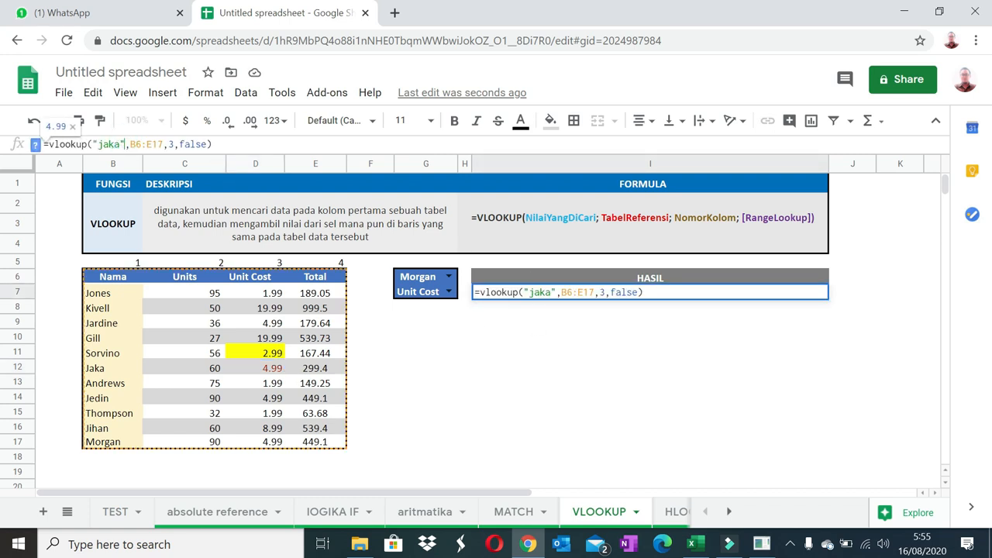
pyautogui.press('BackSpace')
pyautogui.press('BackSpace')
pyautogui.press('BackSpace')
pyautogui.press('BackSpace')
pyautogui.press('BackSpace')
pyautogui.press('BackSpace')
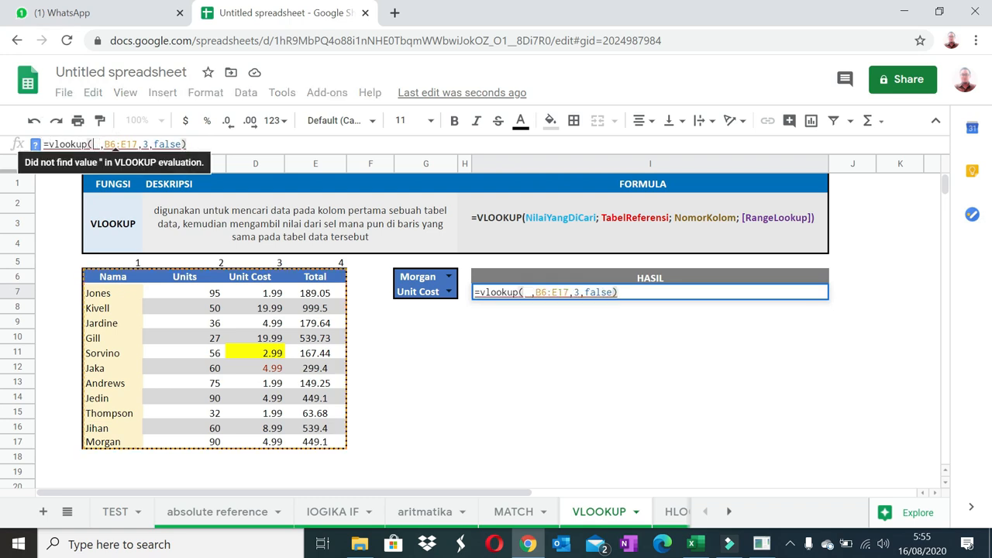
pyautogui.click(427, 279)
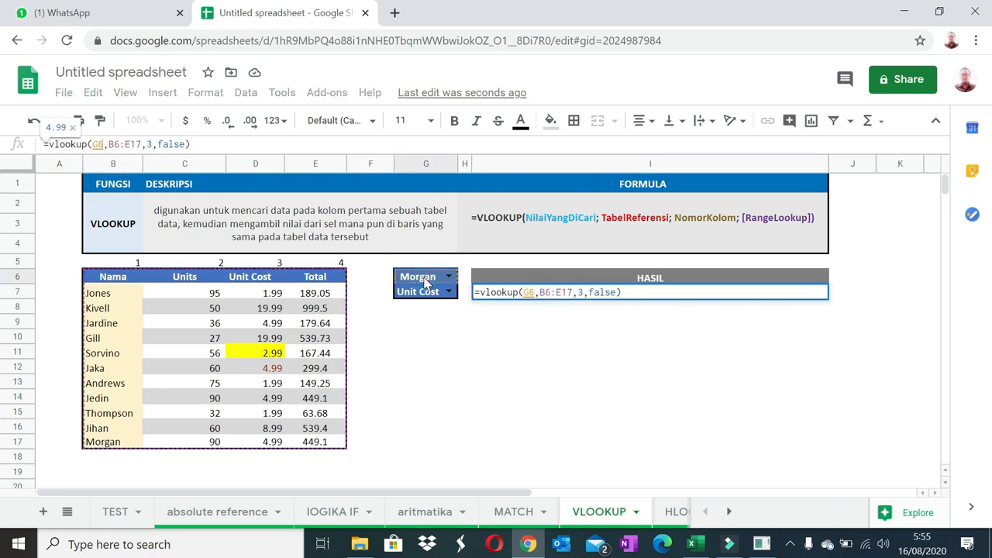
pyautogui.press('Return')
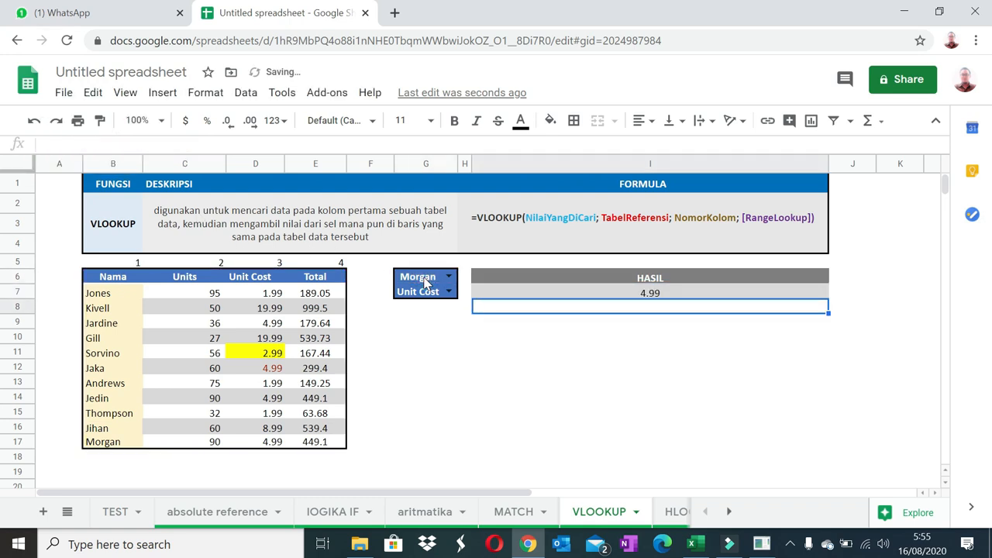
# Step: Keep the B17 name selected in the G6 dropdown and compare the result in I7 with the Unit Cost values in D7:D17
pyautogui.click(644, 295)
pyautogui.click(449, 277)
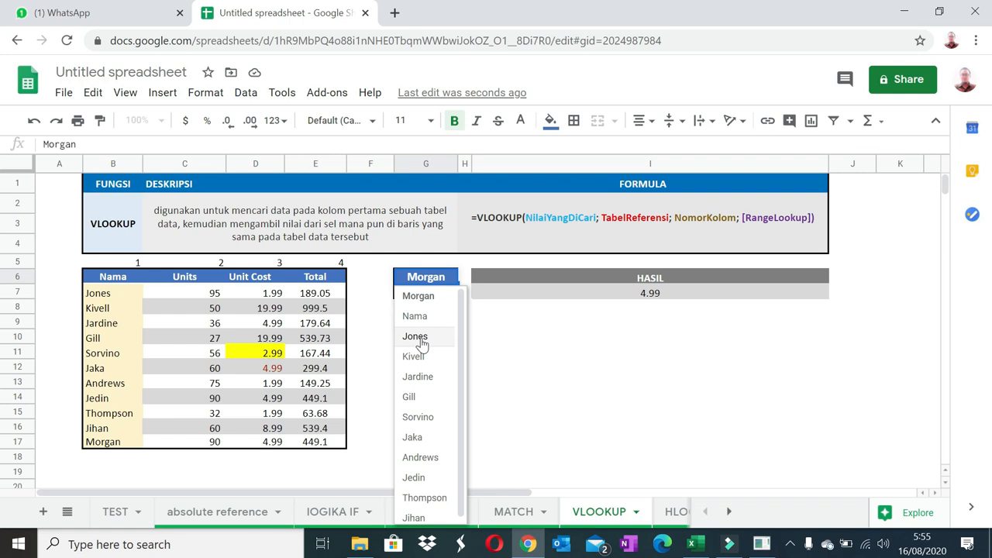
pyautogui.click(428, 296)
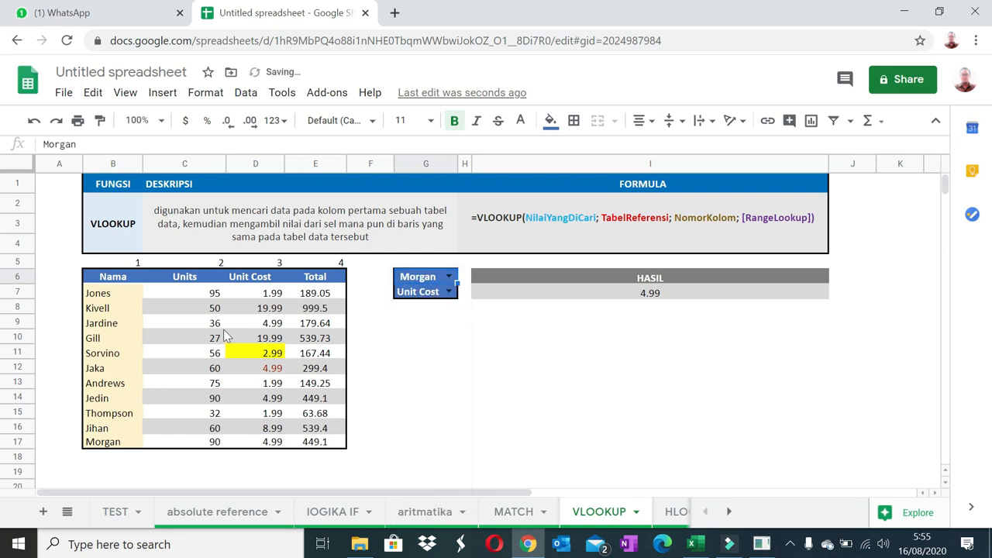
pyautogui.click(271, 292)
pyautogui.moveTo(274, 330); pyautogui.dragTo(273, 442)
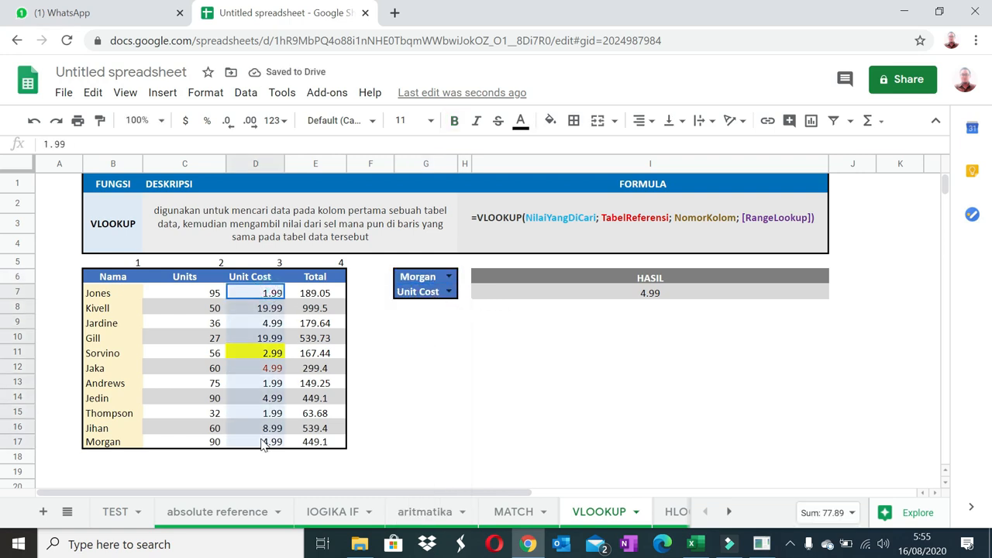
# Step: Test the lookup by choosing the B7 name and the B8 name in the G6 dropdown, checking each against its Unit Cost
pyautogui.click(448, 279)
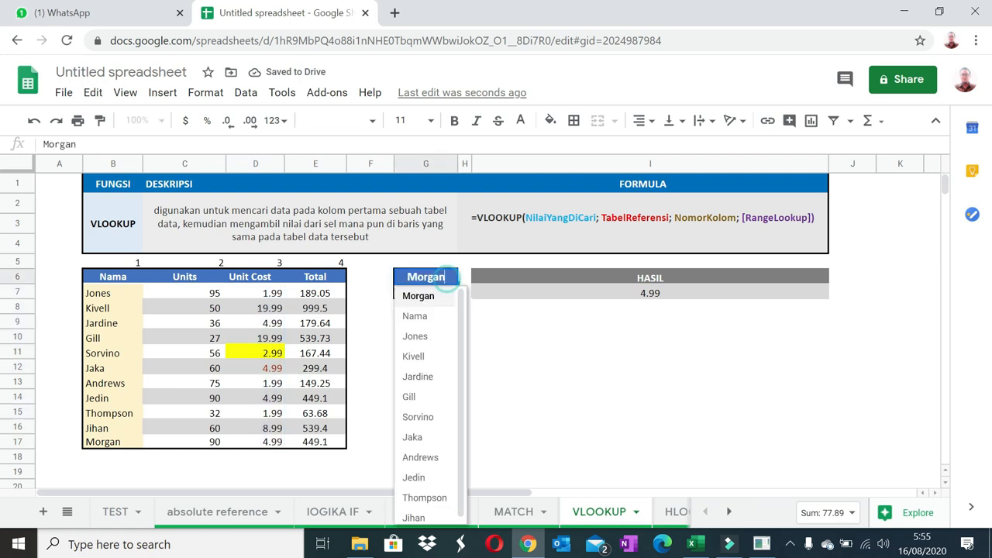
pyautogui.click(437, 338)
pyautogui.click(264, 294)
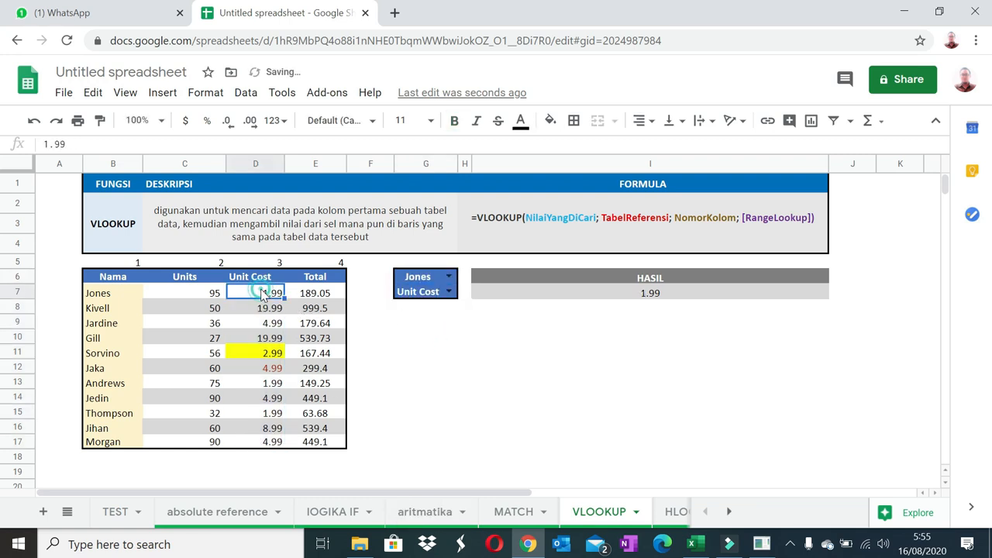
pyautogui.click(275, 308)
pyautogui.click(447, 276)
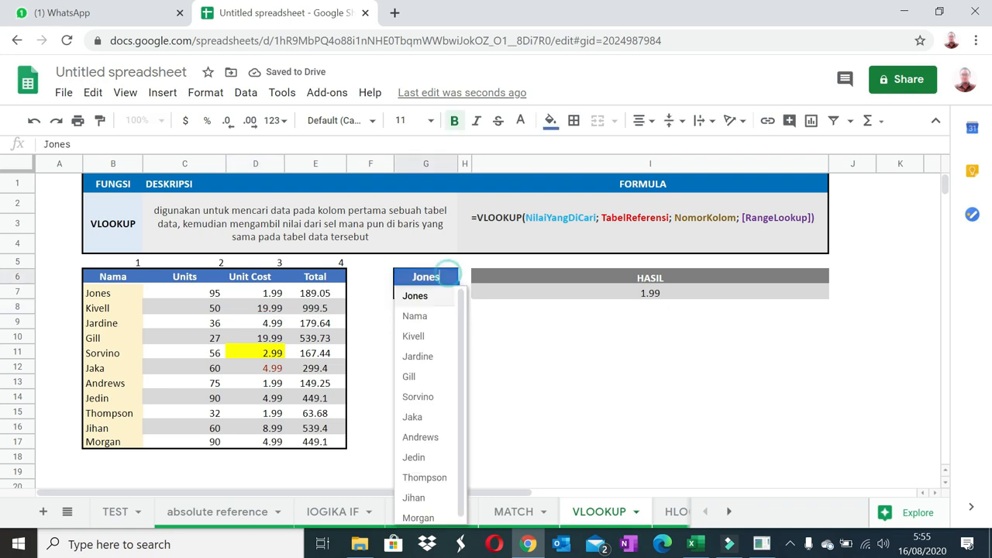
pyautogui.click(426, 335)
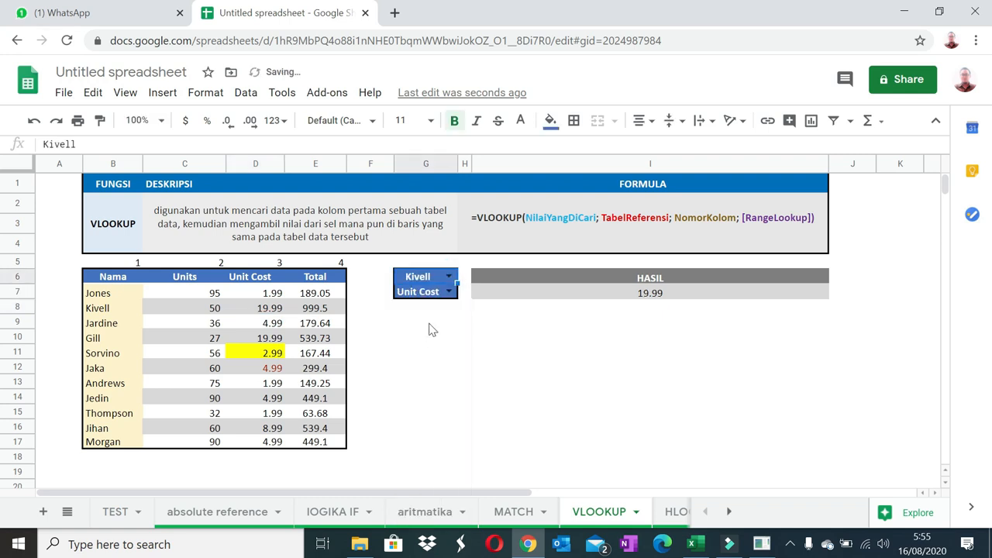
pyautogui.click(265, 310)
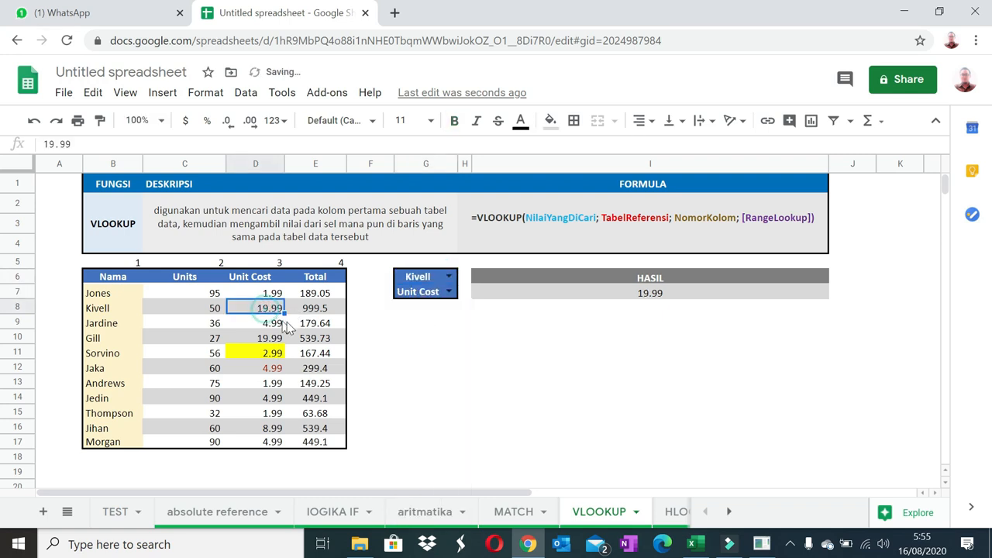
# Step: Set the G7 dropdown to Total and inspect the fixed column number 3 in the I7 VLOOKUP formula
pyautogui.click(448, 292)
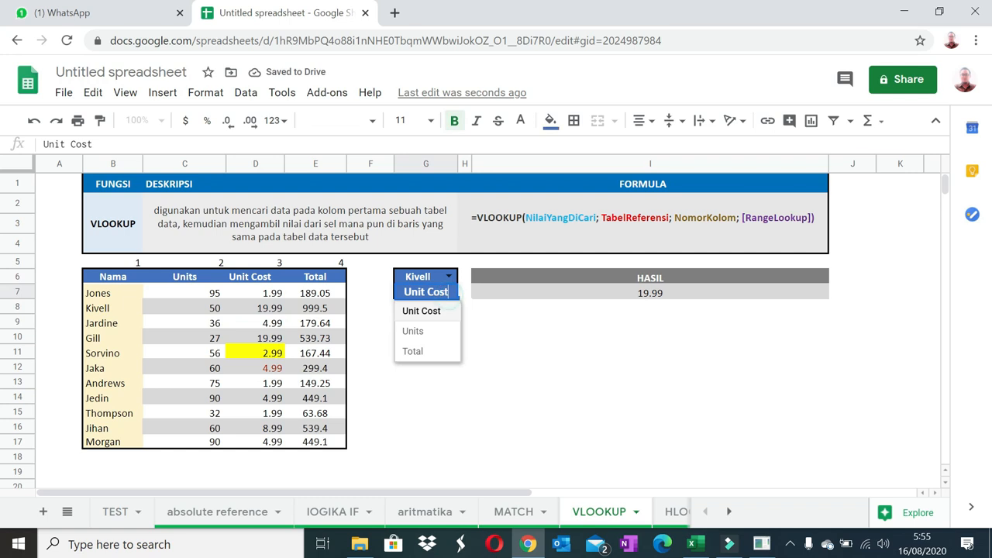
pyautogui.click(431, 350)
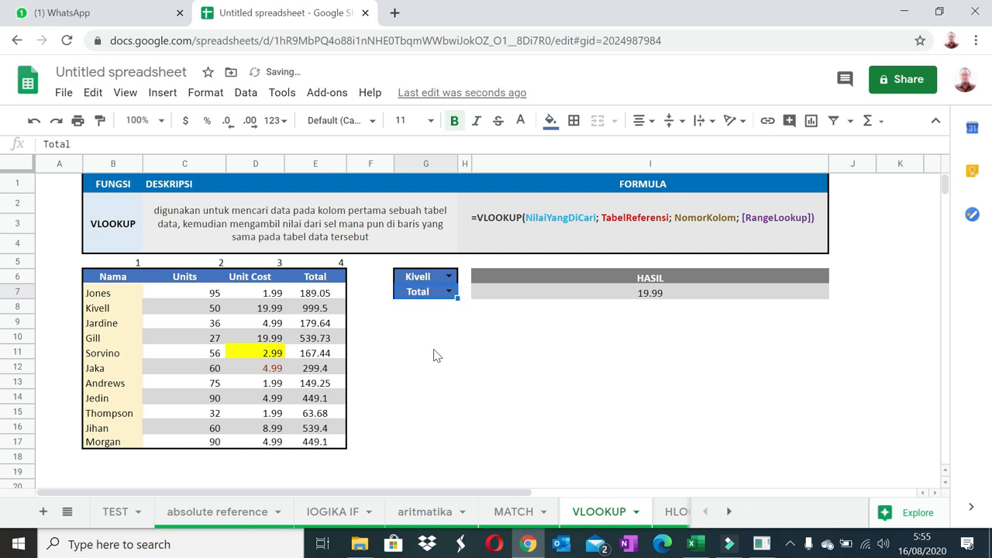
pyautogui.doubleClick(627, 293)
pyautogui.click(152, 144)
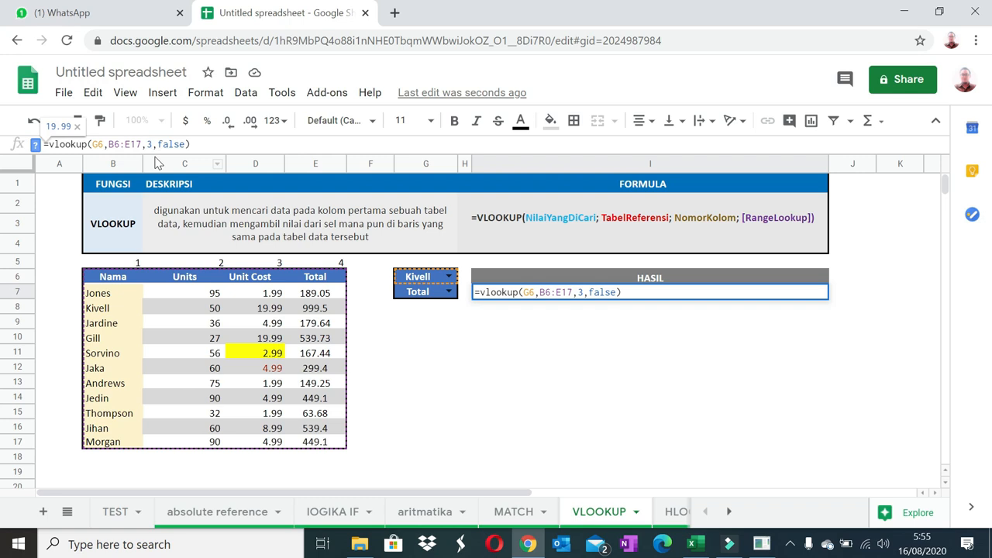
pyautogui.press('Escape')
pyautogui.click(517, 321)
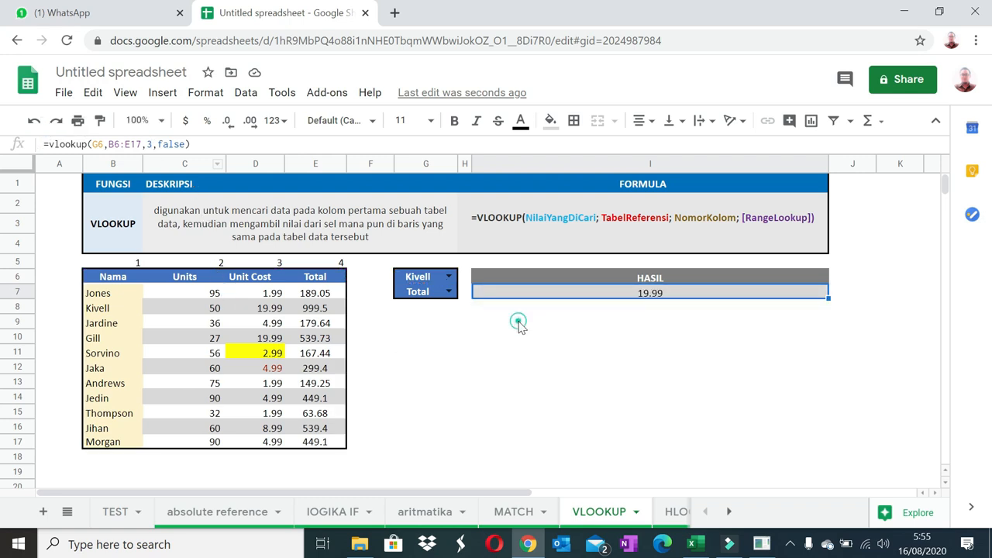
# Step: Enter the label "no kolom" in cell G9
pyautogui.click(416, 323)
pyautogui.write('n')
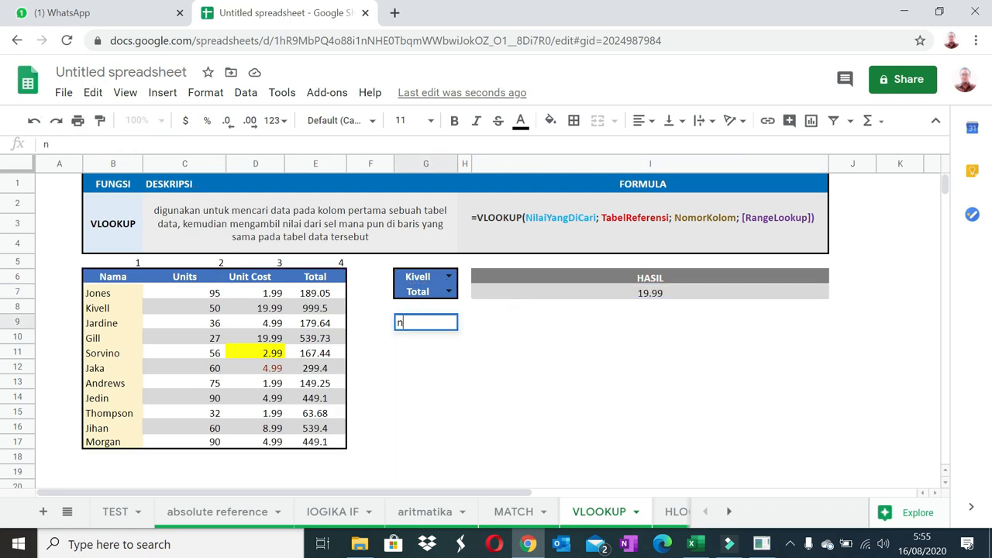
pyautogui.write('o kolom')
pyautogui.press('Tab')
# Step: In I9, enter a MATCH formula that looks up G7 in the header row B6:E6 with match type 0
pyautogui.write('=match(')
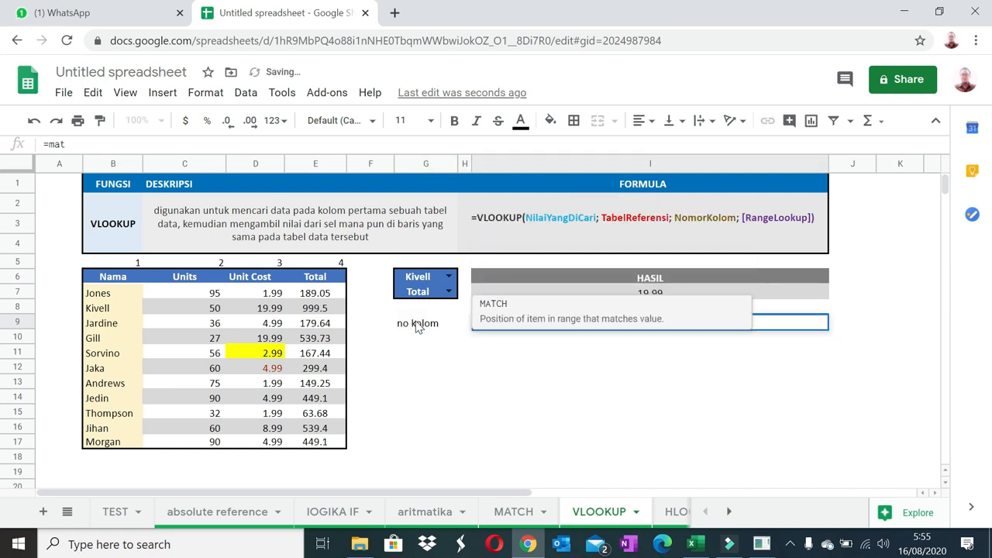
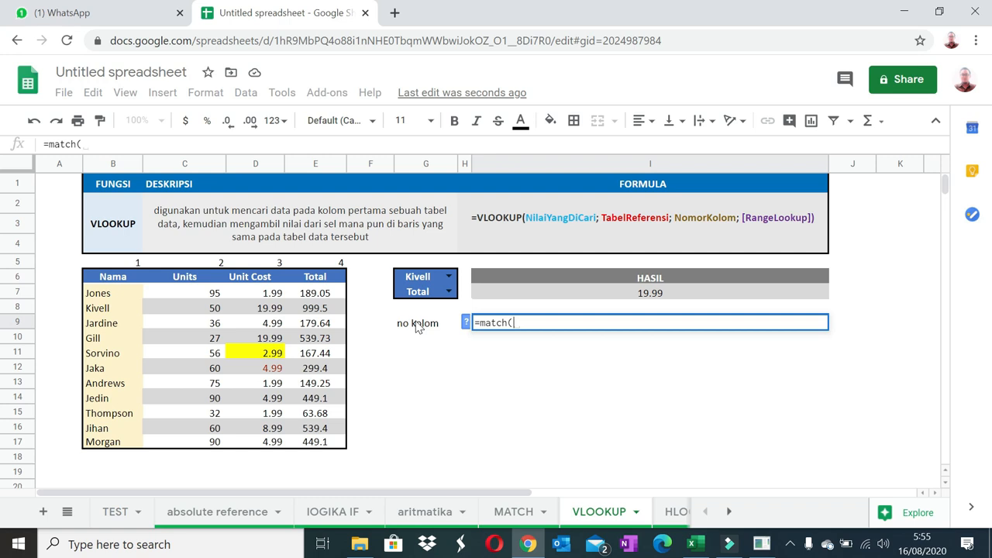
pyautogui.click(416, 291)
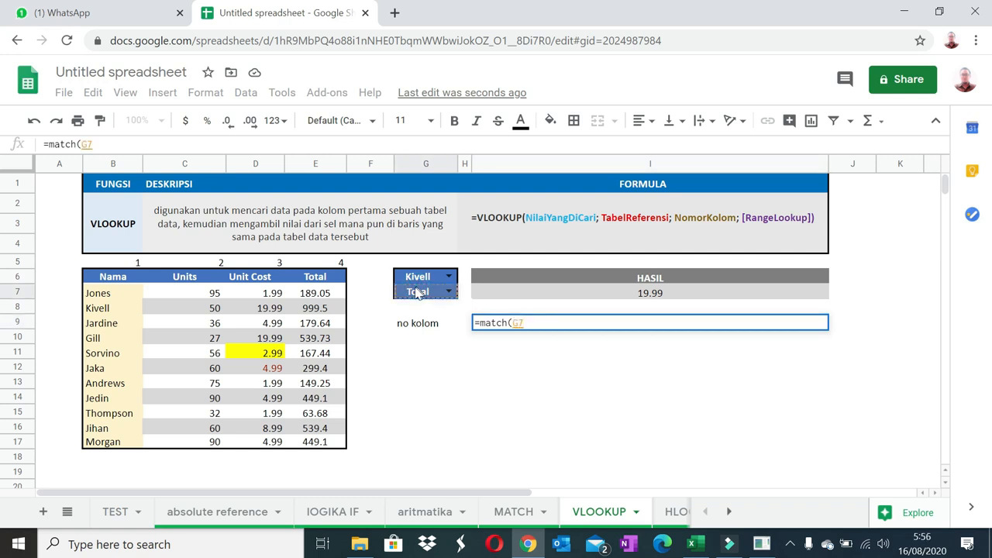
pyautogui.write(',')
pyautogui.moveTo(111, 282); pyautogui.dragTo(330, 286)
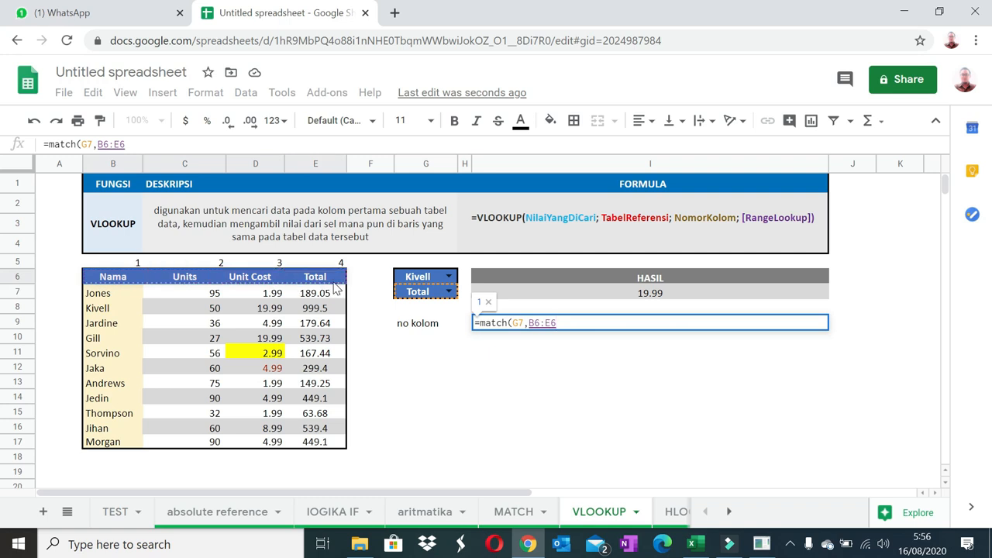
pyautogui.write(',0')
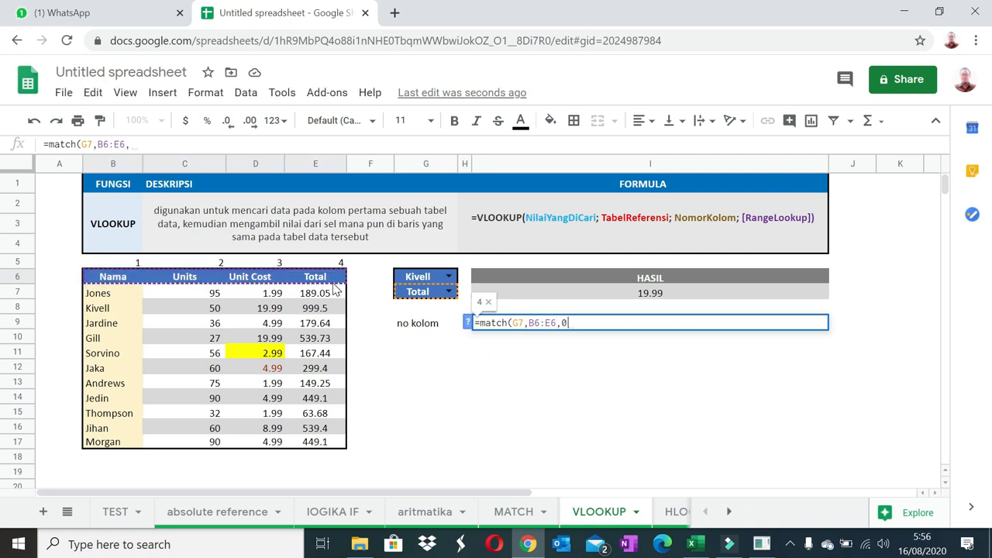
pyautogui.write(')')
pyautogui.press('Return')
# Step: Left-align the MATCH result in I9
pyautogui.click(636, 322)
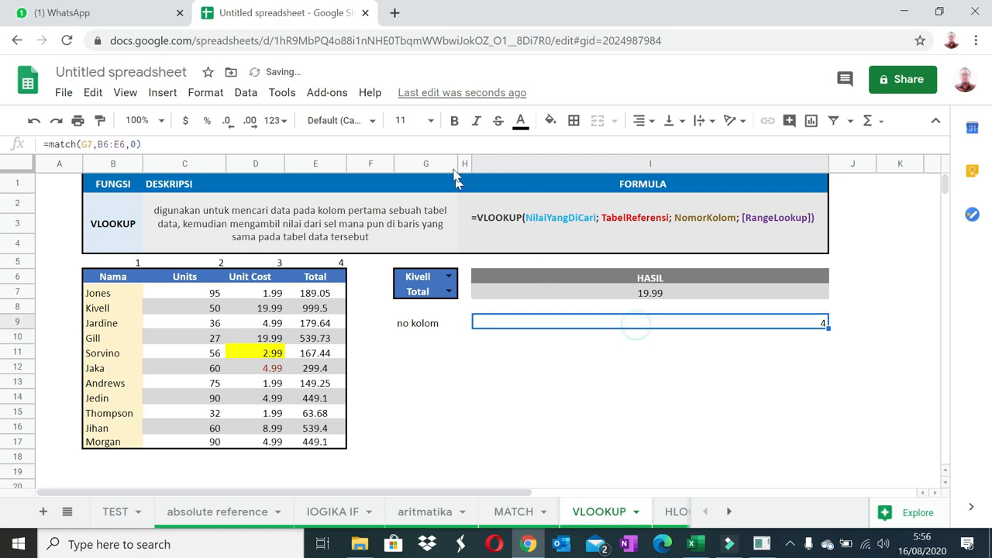
pyautogui.click(645, 127)
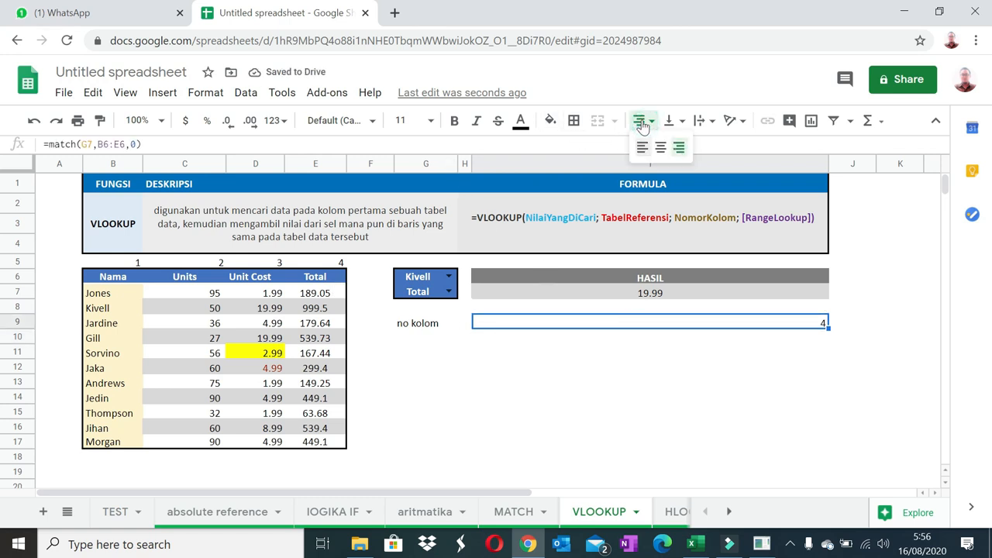
pyautogui.click(641, 147)
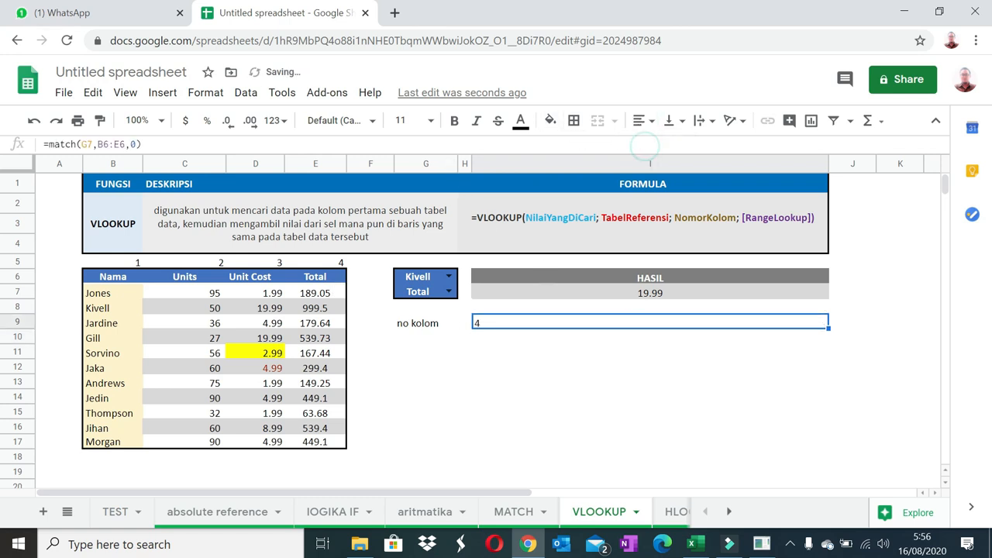
# Step: Set the G7 dropdown to Units to test the column number formula
pyautogui.click(446, 292)
pyautogui.click(448, 291)
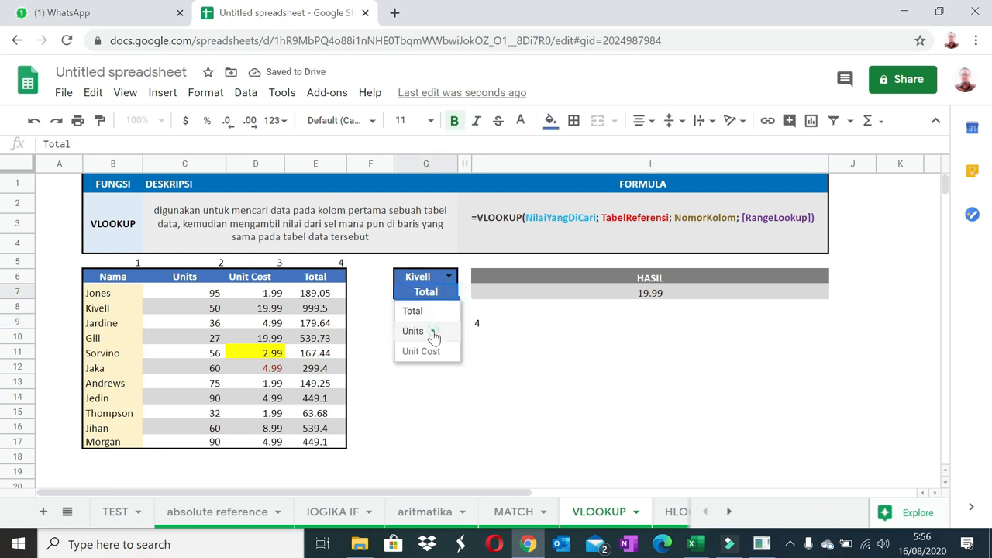
pyautogui.click(434, 331)
# Step: Copy match(G7,B6:E6,0) from I9 and put it in place of column number 3 in the I7 VLOOKUP formula
pyautogui.click(500, 325)
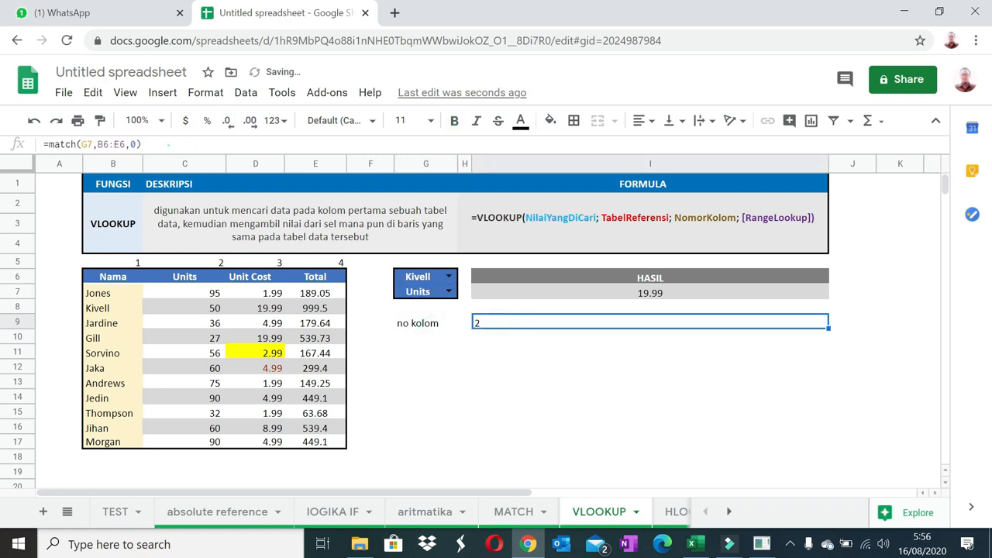
pyautogui.moveTo(155, 144); pyautogui.dragTo(59, 145)
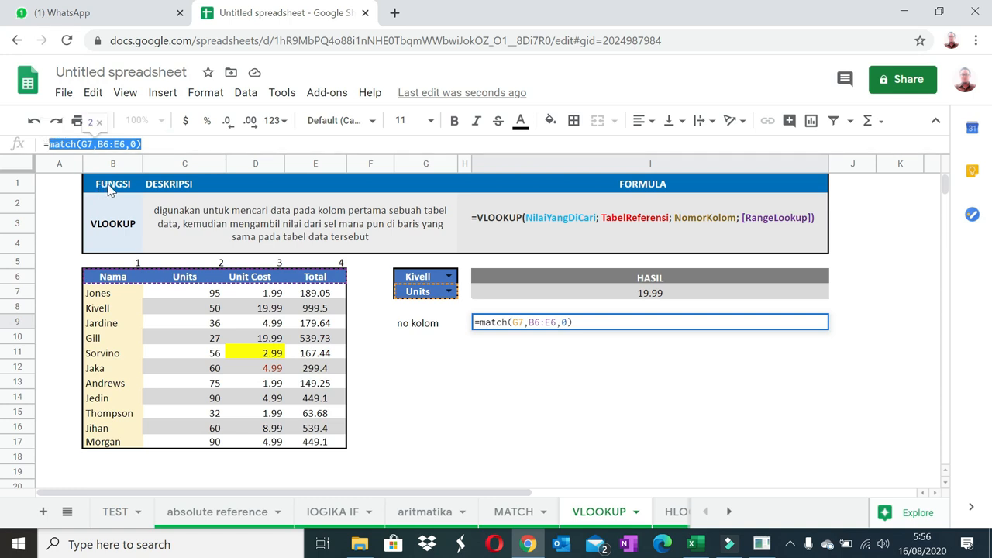
pyautogui.press('Escape')
pyautogui.click(612, 293)
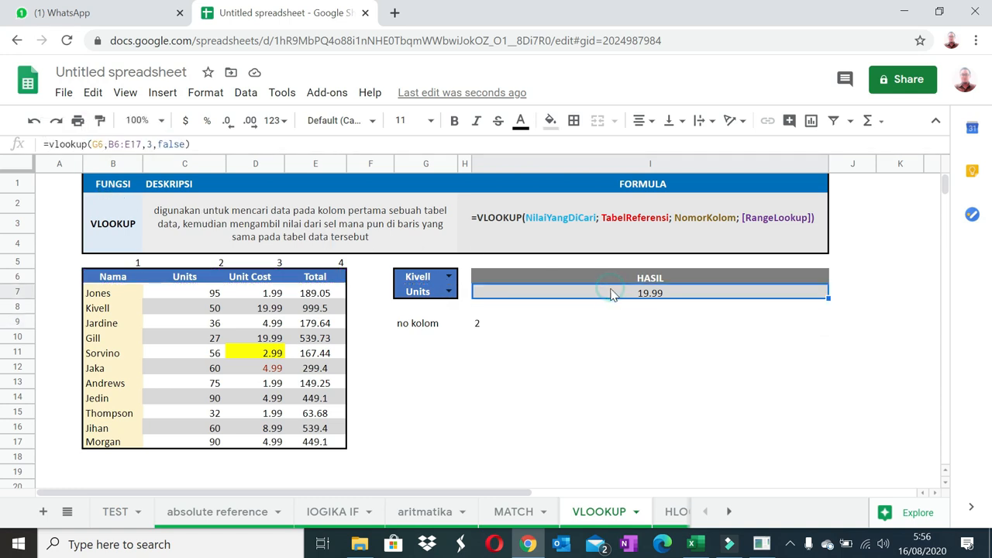
pyautogui.click(151, 144)
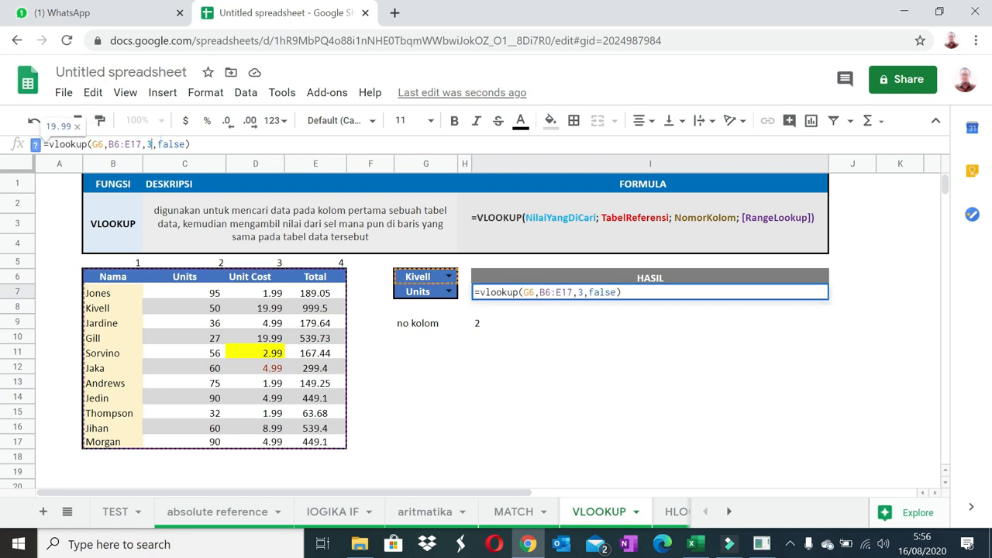
pyautogui.press('BackSpace')
pyautogui.hotkey('ctrl', 'v')
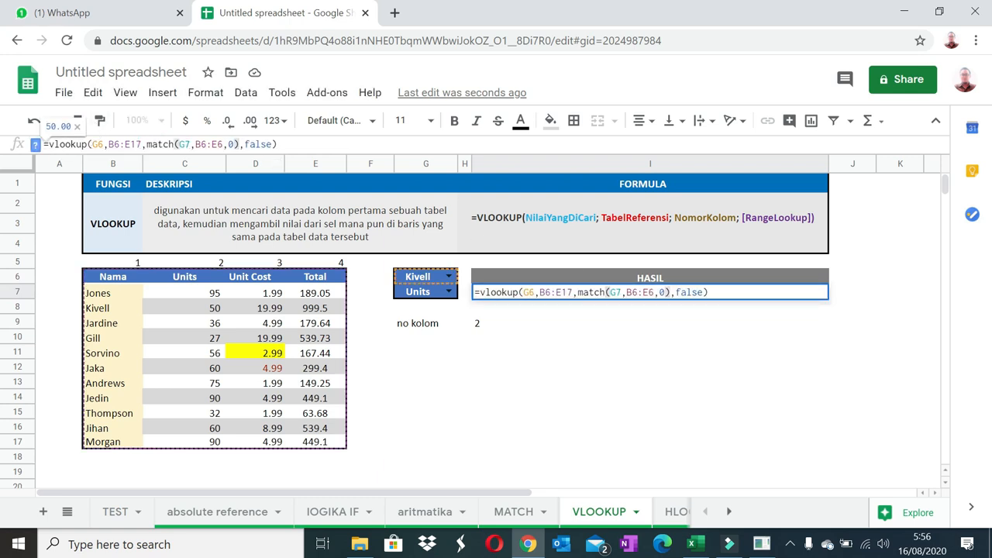
pyautogui.press('Return')
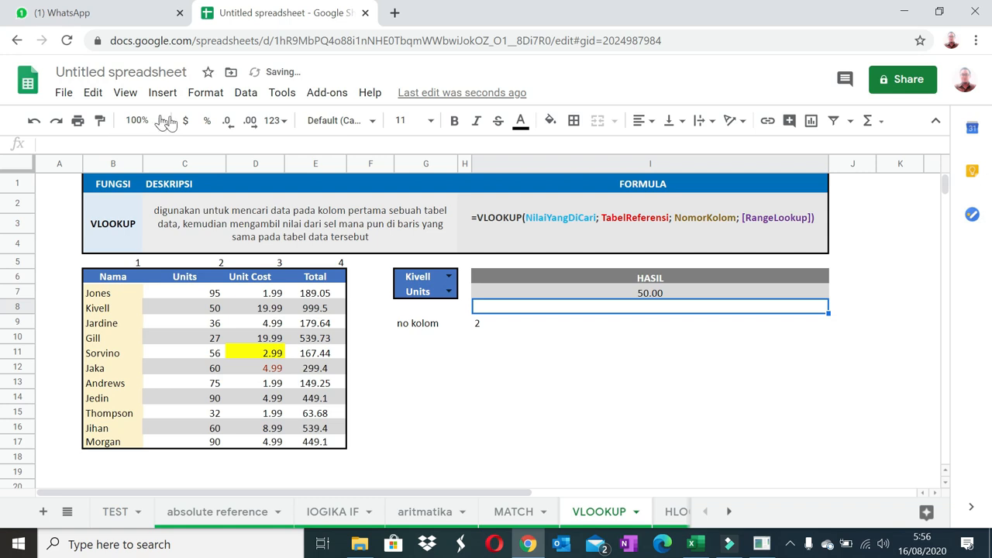
# Step: Set the G7 dropdown to Unit Cost and the G6 dropdown to the name in B11
pyautogui.click(448, 292)
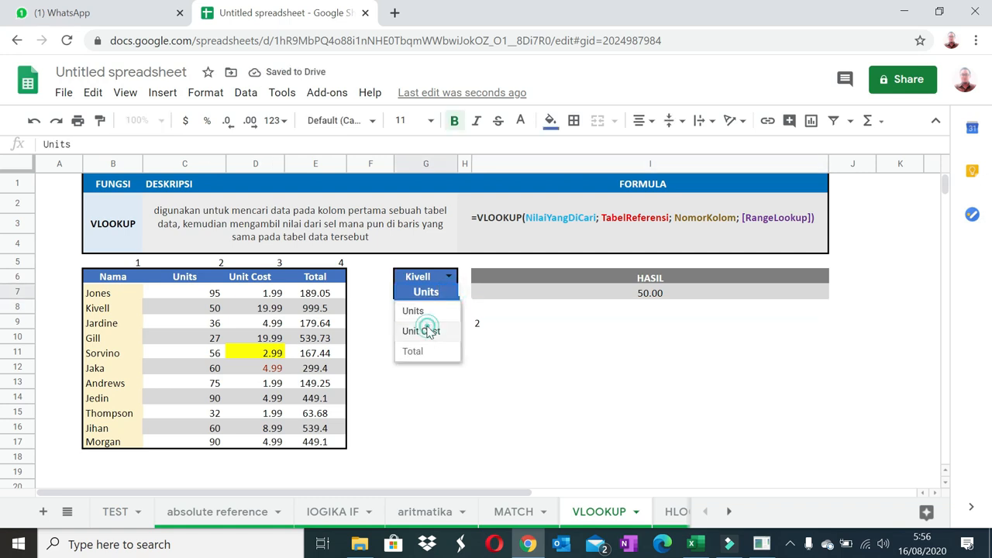
pyautogui.click(430, 331)
pyautogui.click(448, 276)
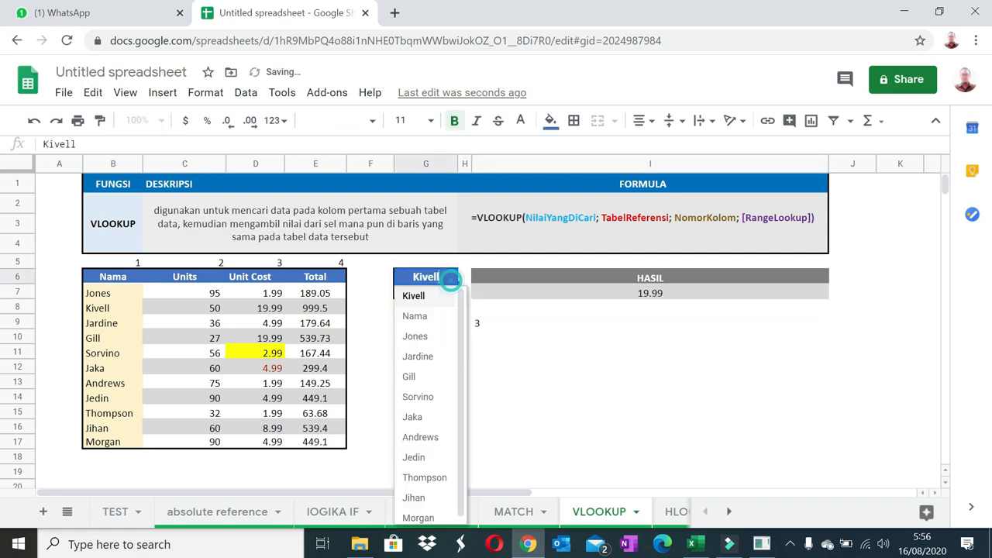
pyautogui.click(417, 397)
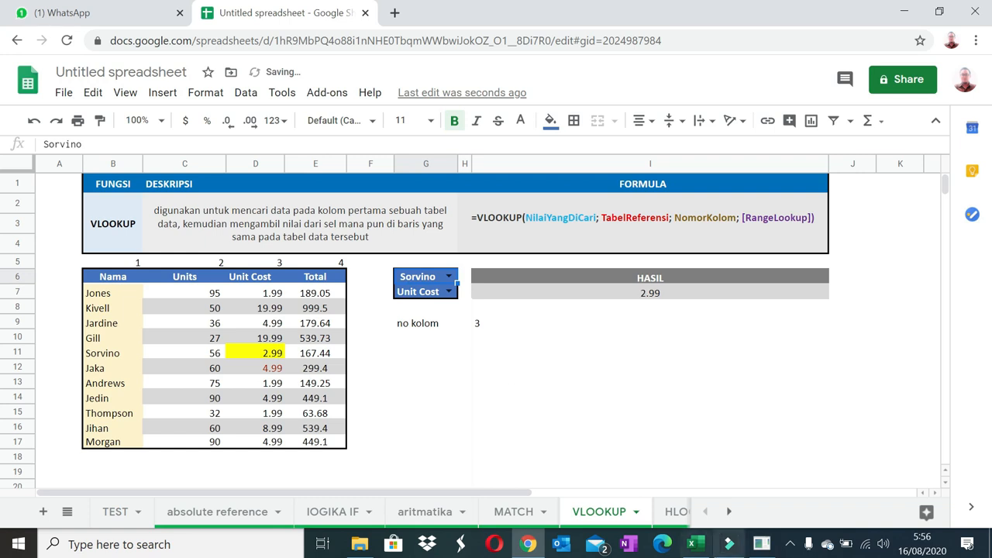
# Step: Open the HLOOKUP sheet and examine the table's row labels in B7:B10 and its header row B7:H7
pyautogui.click(674, 511)
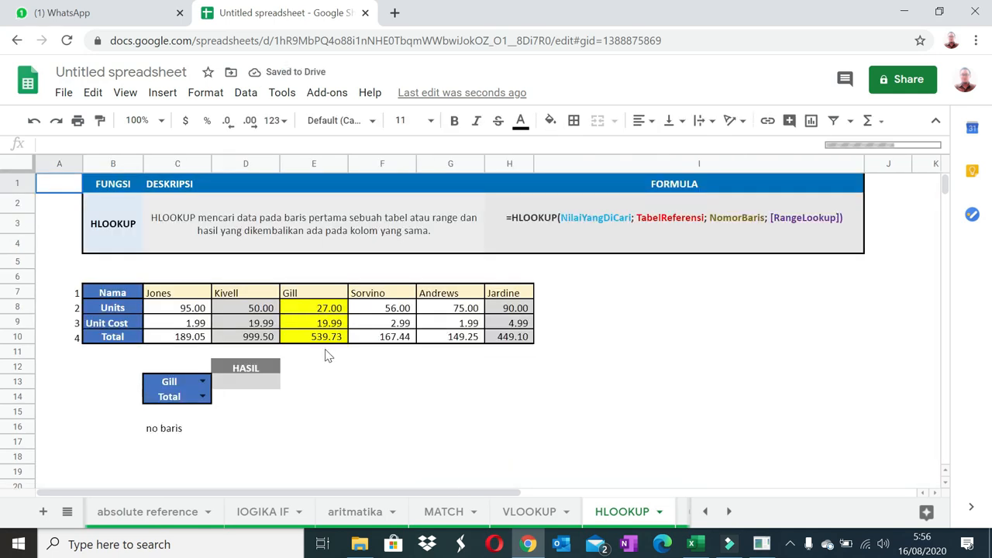
pyautogui.click(322, 354)
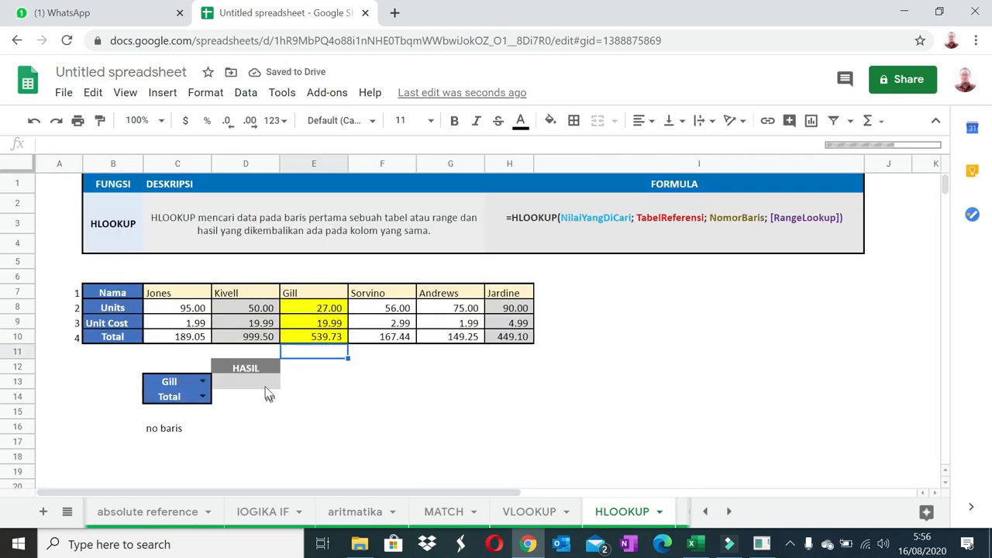
pyautogui.moveTo(105, 297); pyautogui.dragTo(111, 342)
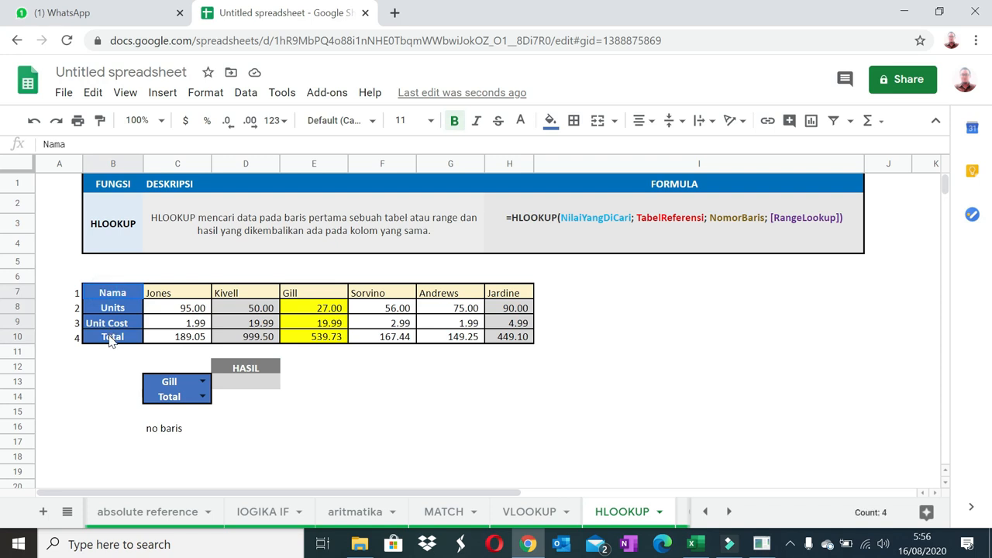
pyautogui.click(113, 292)
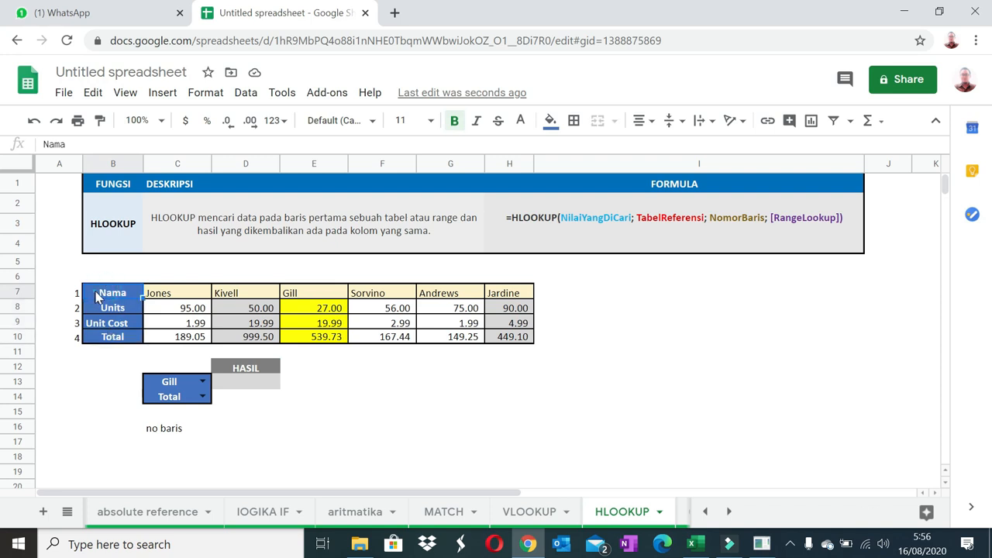
pyautogui.moveTo(98, 293); pyautogui.dragTo(504, 294)
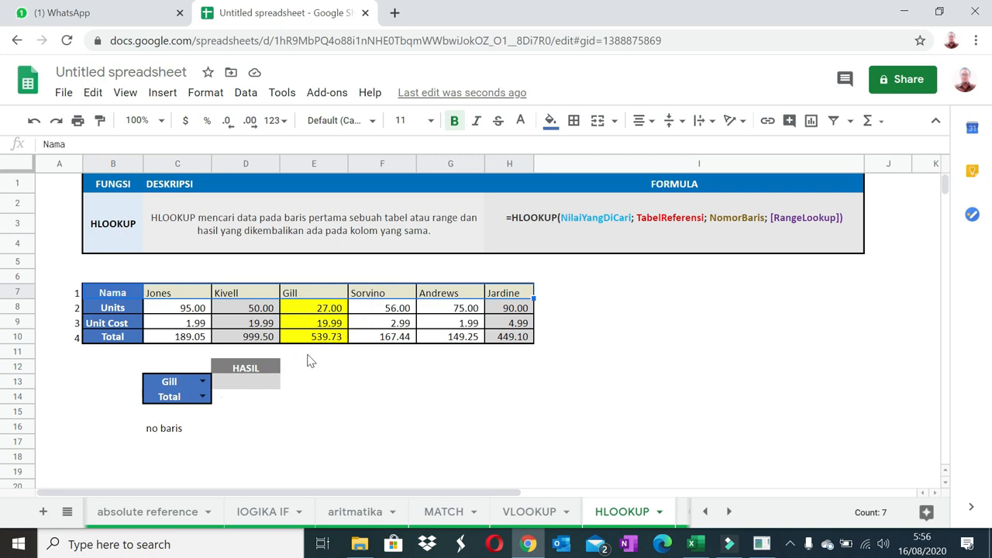
# Step: Enter an HLOOKUP formula in D13 that looks up the quoted name from E7 in B7:H10, row 4, with false for exact match
pyautogui.click(259, 382)
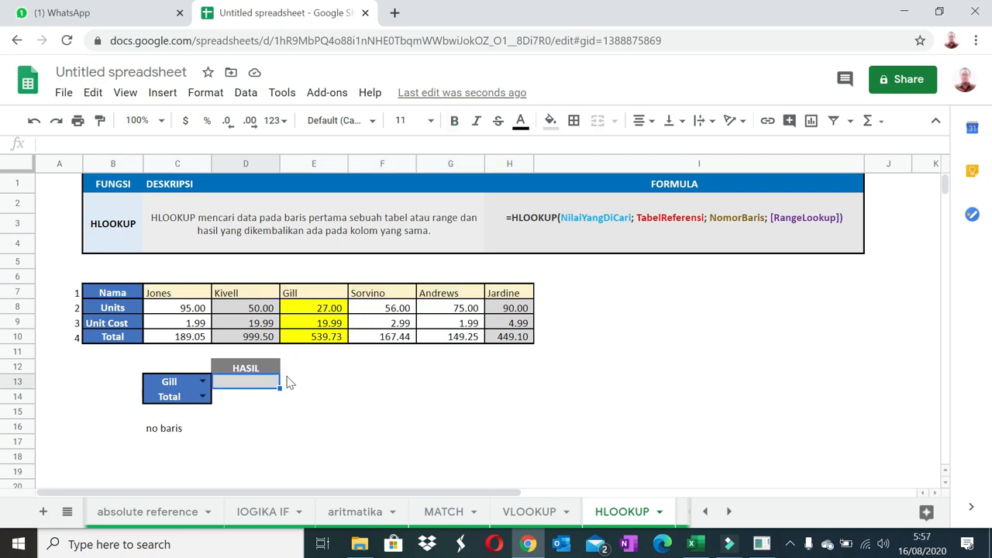
pyautogui.write('=')
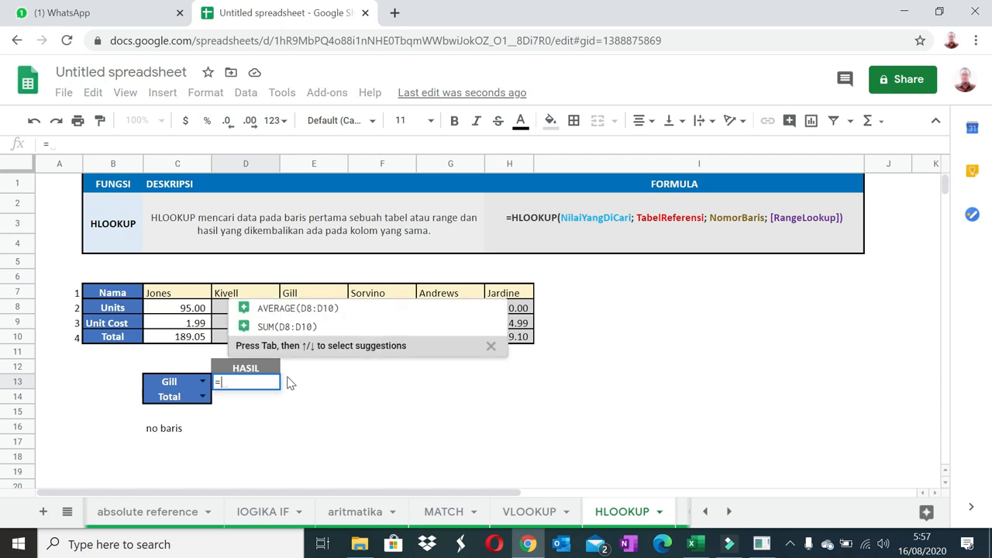
pyautogui.write('h1')
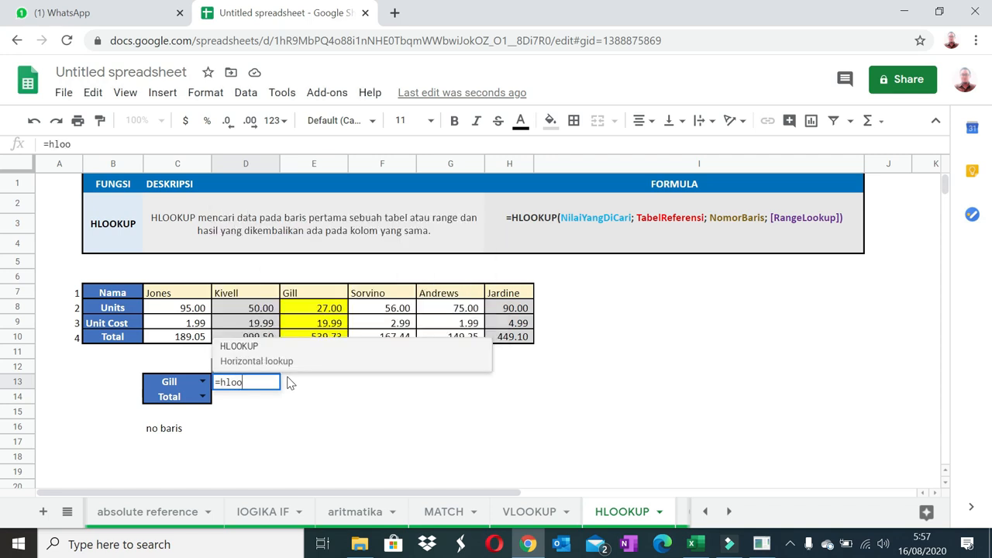
pyautogui.write('ookup(')
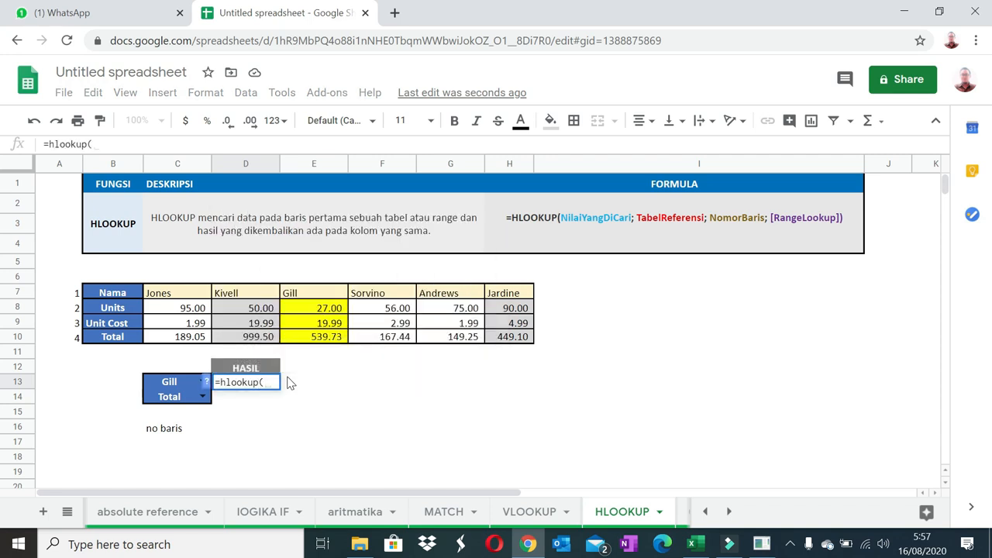
pyautogui.write('"gill')
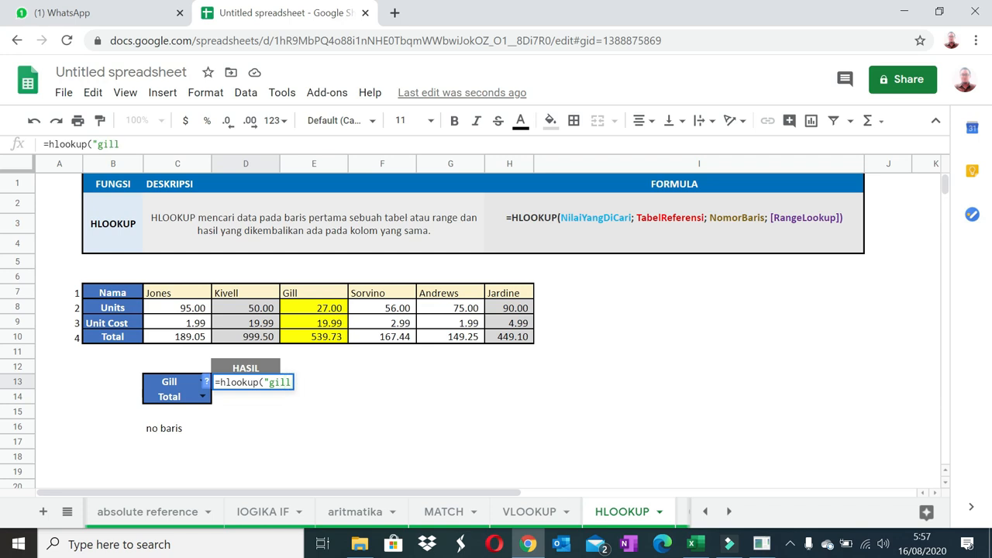
pyautogui.write('",')
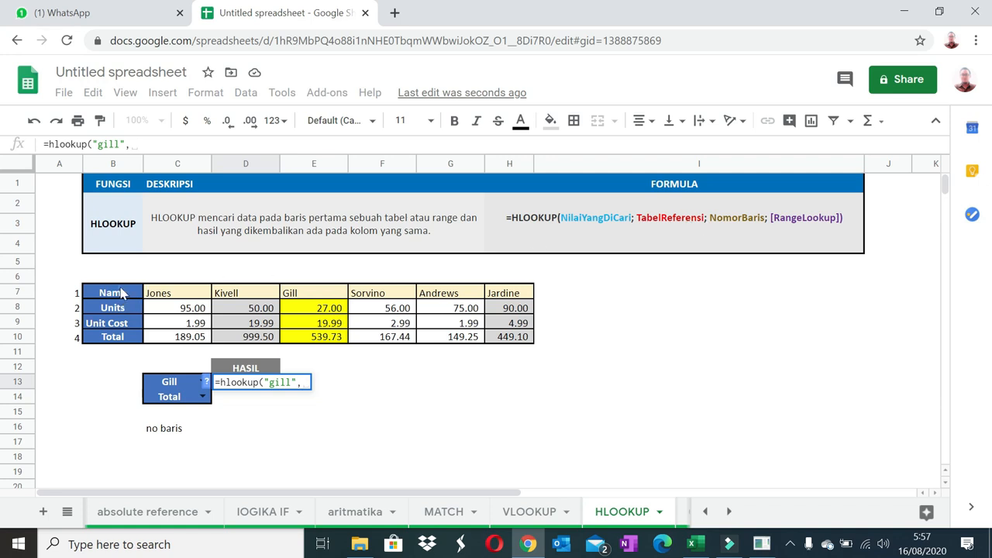
pyautogui.moveTo(115, 293); pyautogui.dragTo(522, 335)
pyautogui.write(',')
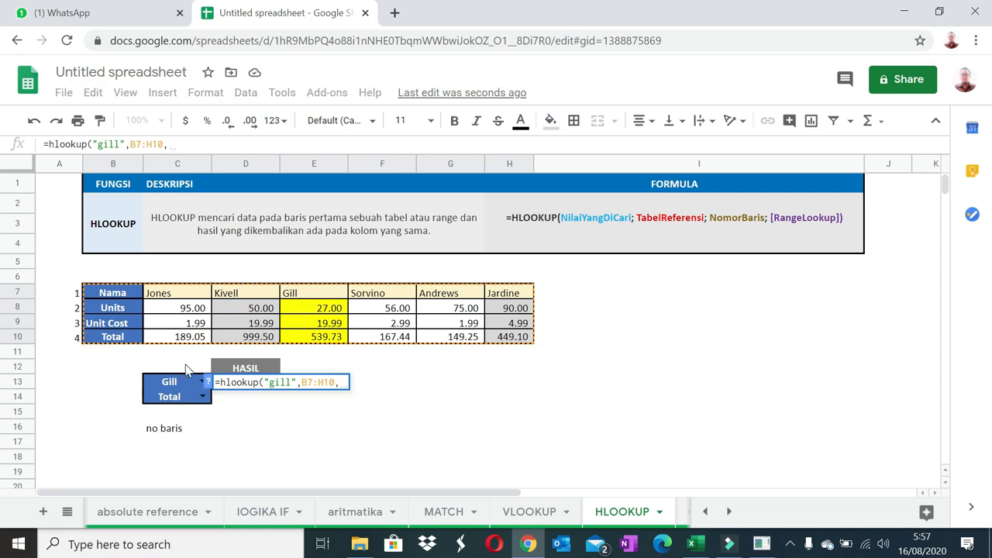
pyautogui.write('4')
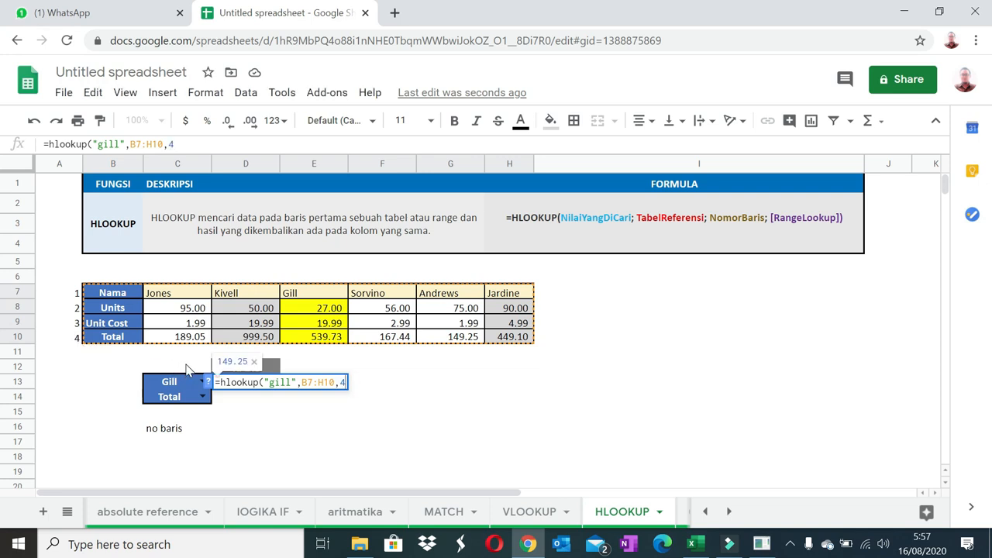
pyautogui.write(',')
pyautogui.write('false')
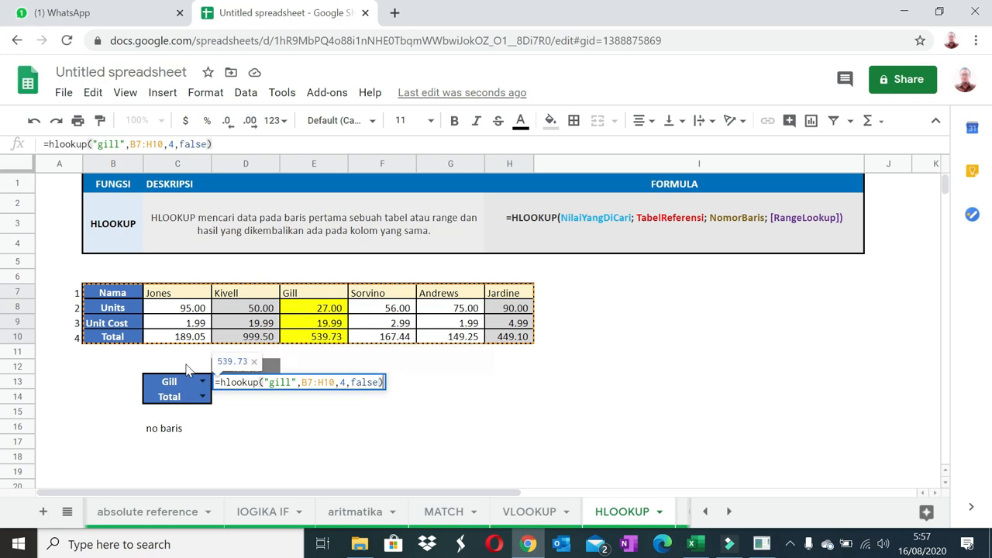
pyautogui.press('Return')
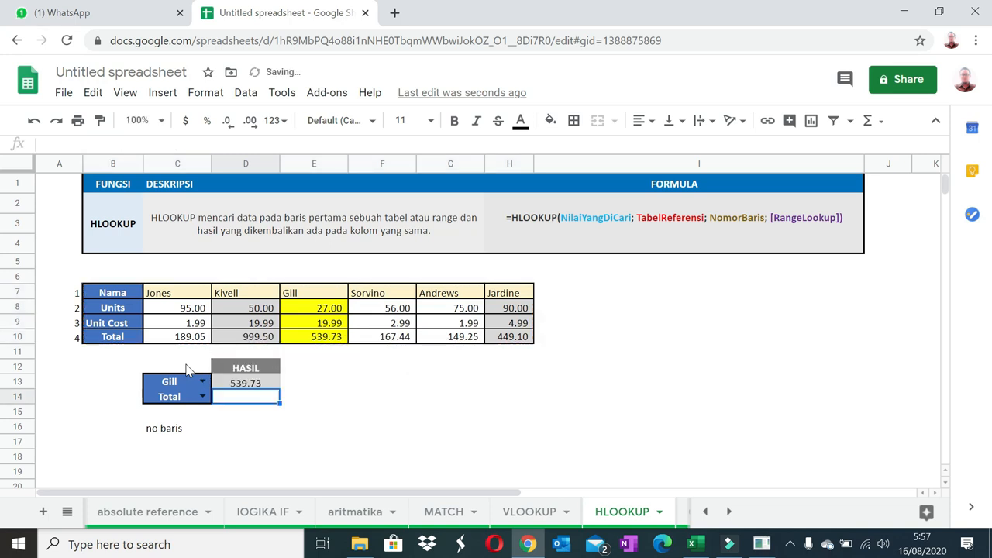
# Step: Set the C13 dropdown to the name in D7 and replace the quoted name in the D13 HLOOKUP formula with C13
pyautogui.click(340, 338)
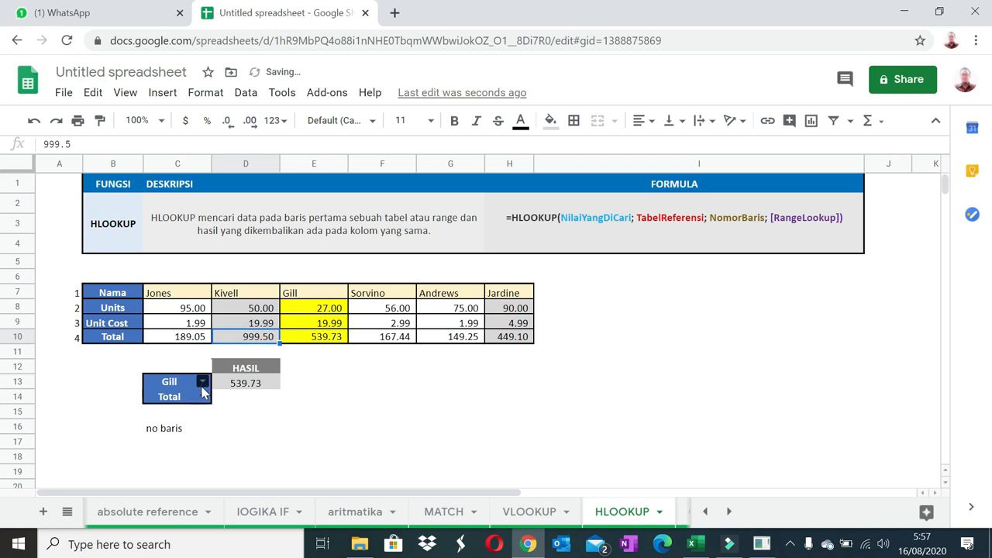
pyautogui.click(201, 382)
pyautogui.click(164, 301)
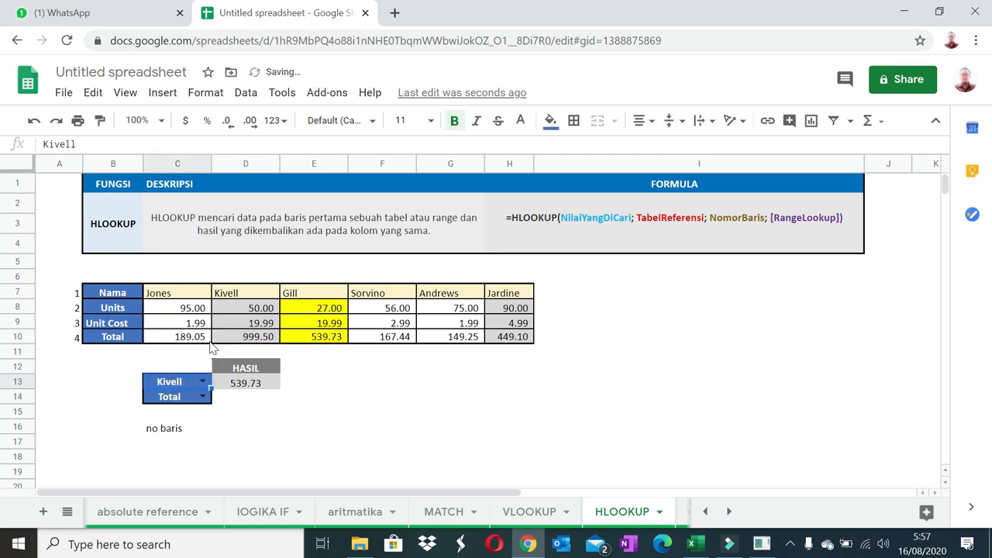
pyautogui.click(252, 383)
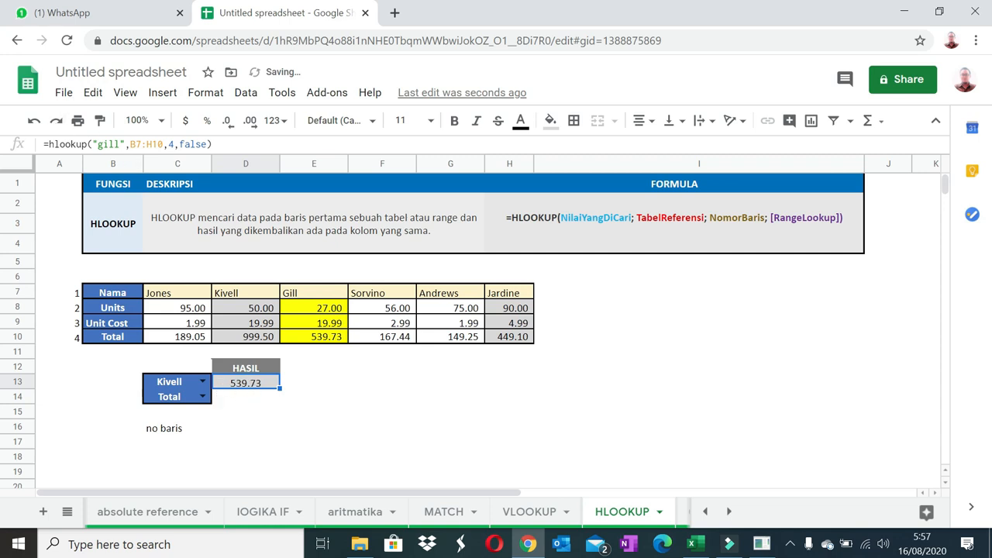
pyautogui.moveTo(125, 144); pyautogui.dragTo(104, 144)
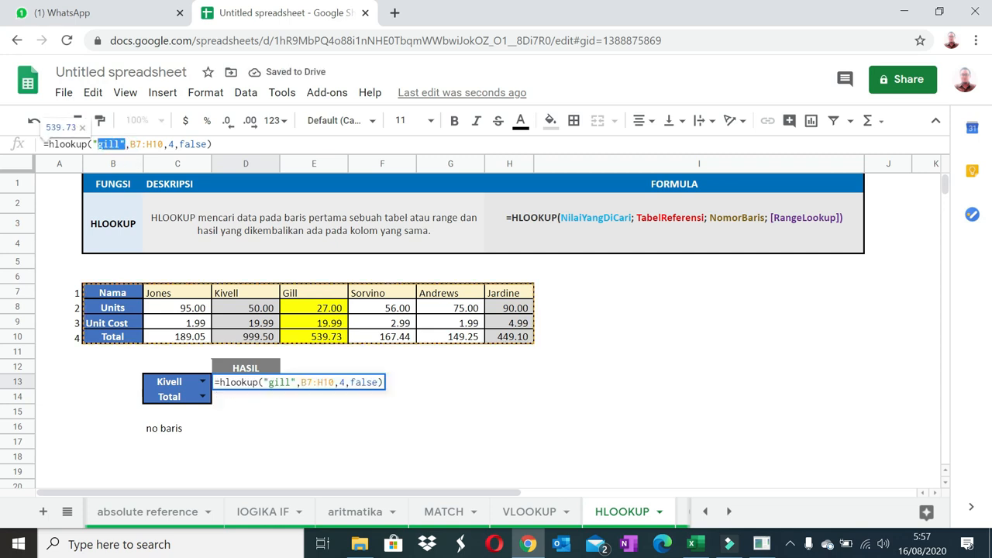
pyautogui.press('BackSpace')
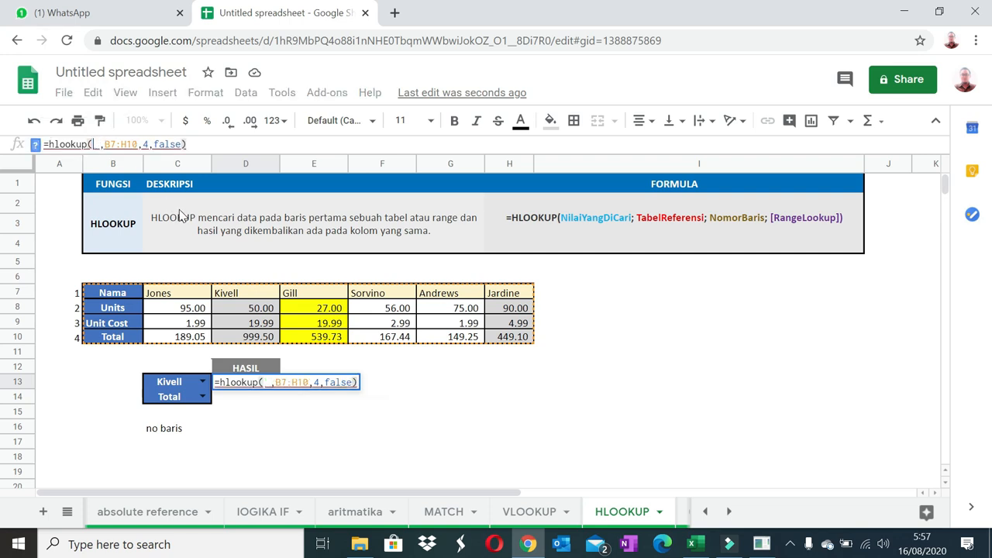
pyautogui.click(173, 381)
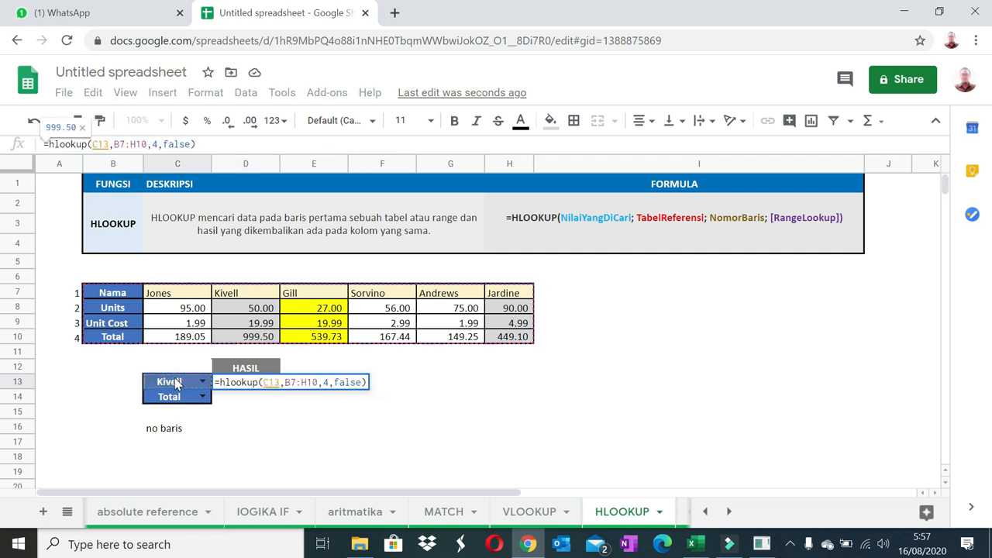
pyautogui.press('Return')
# Step: Compare the D13 result with the Total row and set the C13 dropdown to the name in F7
pyautogui.click(271, 338)
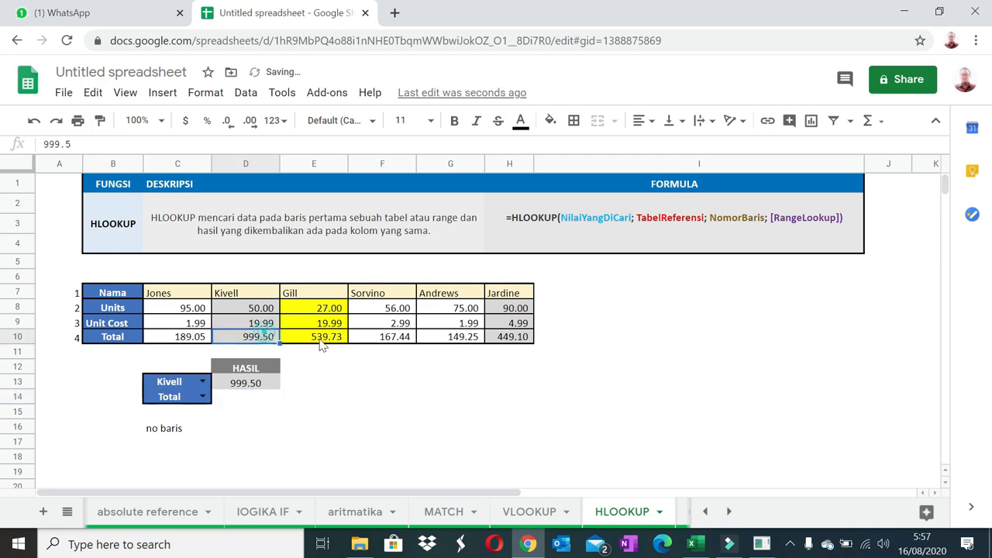
pyautogui.click(395, 338)
pyautogui.click(202, 381)
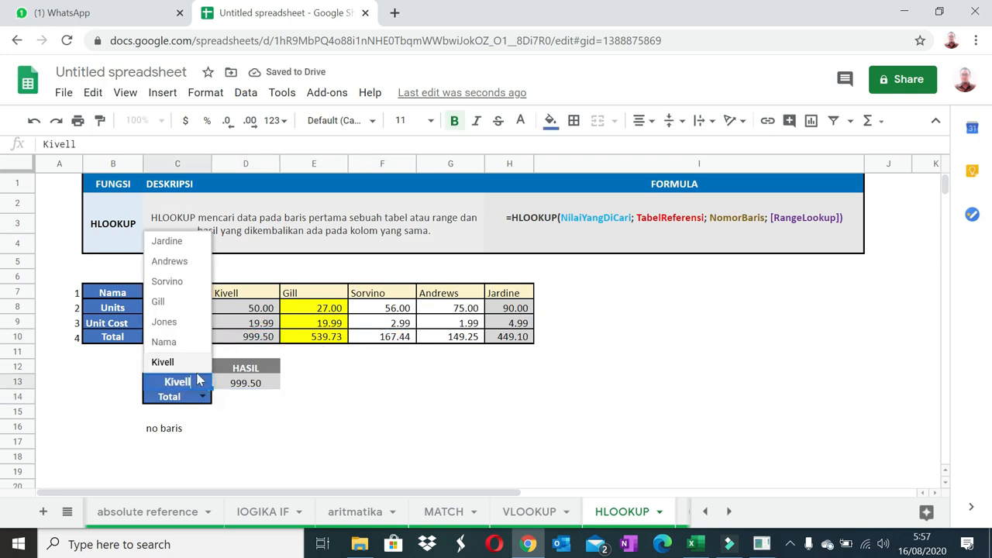
pyautogui.click(167, 280)
pyautogui.click(402, 339)
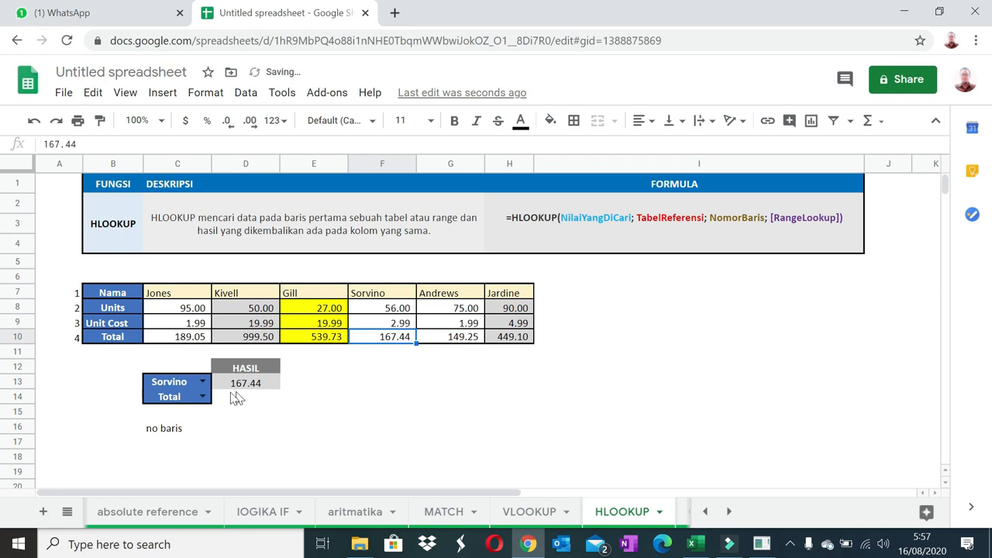
# Step: Switch the C14 dropdown to Units and back to Total, and check the row number in the D13 formula
pyautogui.click(202, 396)
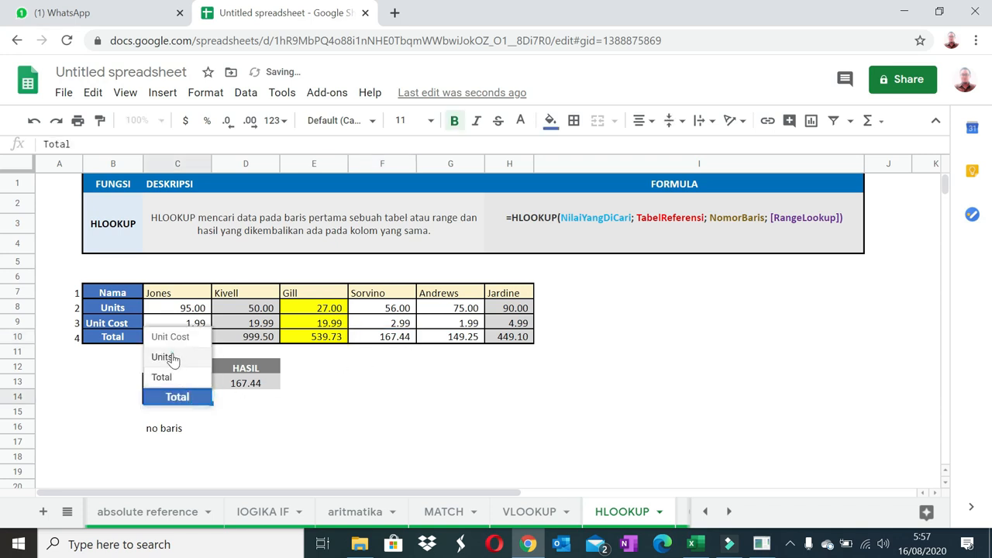
pyautogui.click(172, 358)
pyautogui.click(204, 397)
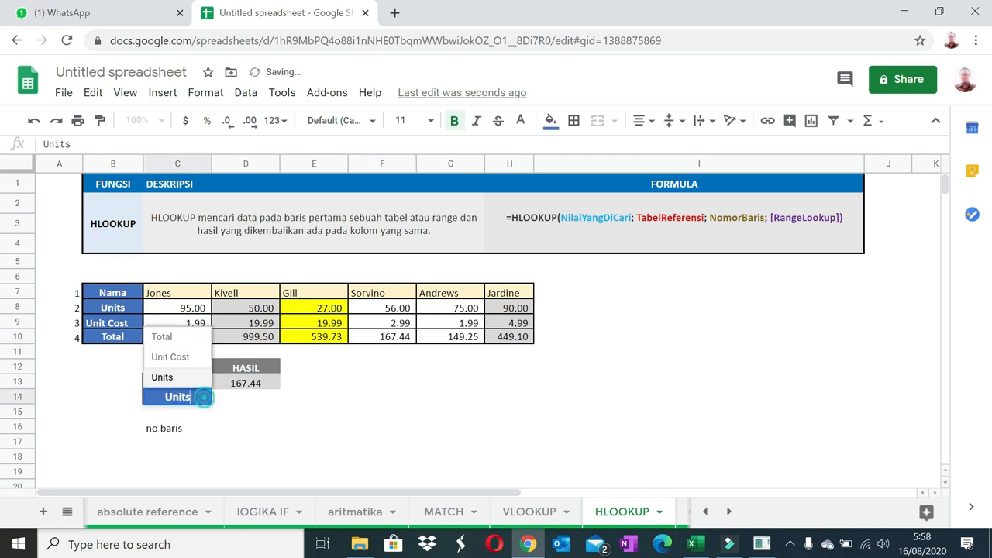
pyautogui.click(174, 337)
pyautogui.click(243, 382)
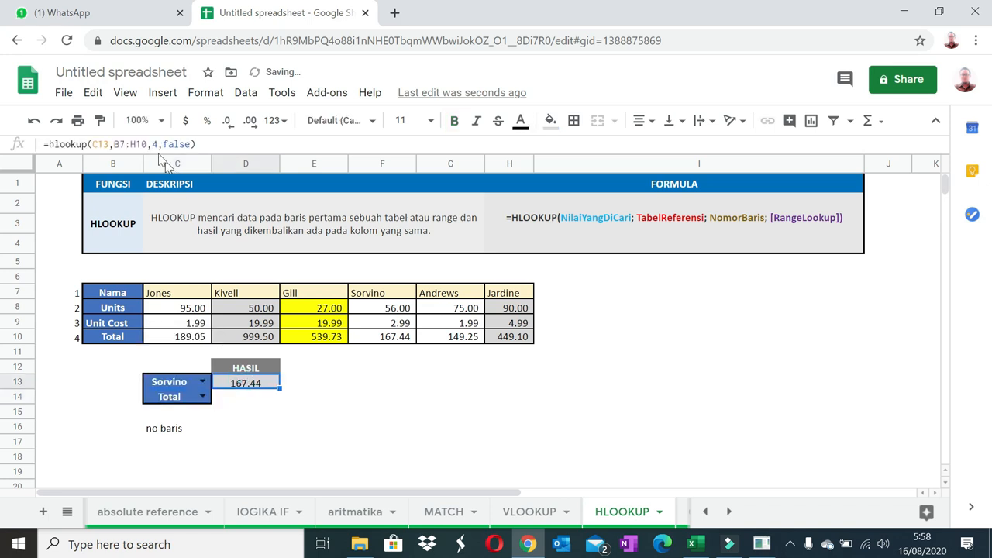
pyautogui.doubleClick(243, 382)
pyautogui.press('Escape')
# Step: Enter =match(C14,B7:B10,0) in D16 to get the row number for the C14 dropdown choice
pyautogui.click(233, 427)
pyautogui.write('=match')
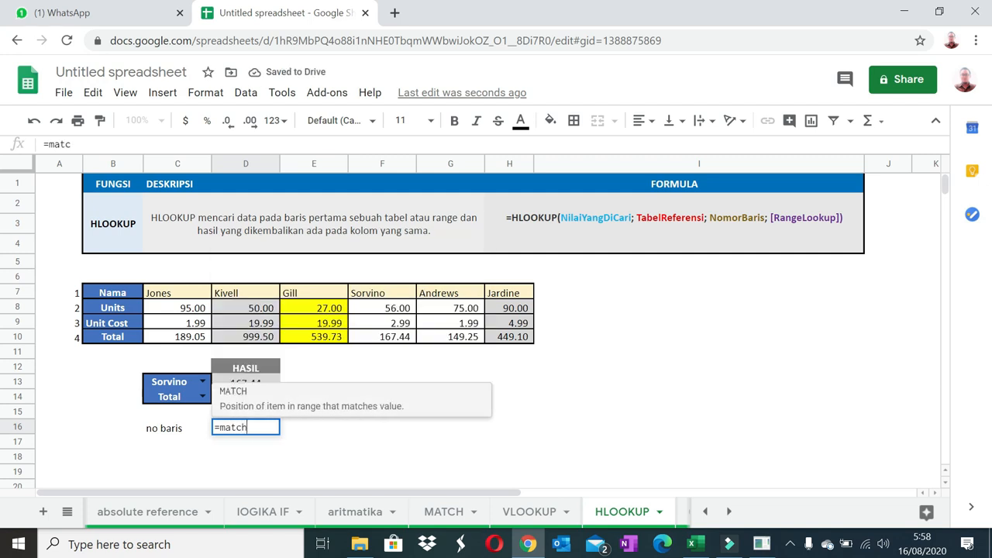
pyautogui.write('(')
pyautogui.click(170, 398)
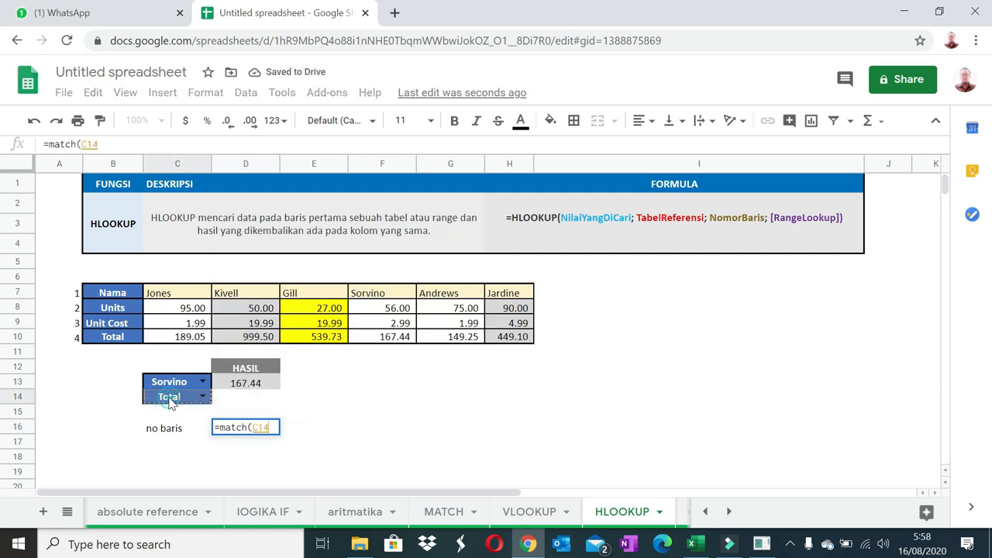
pyautogui.write(',')
pyautogui.moveTo(111, 294); pyautogui.dragTo(129, 343)
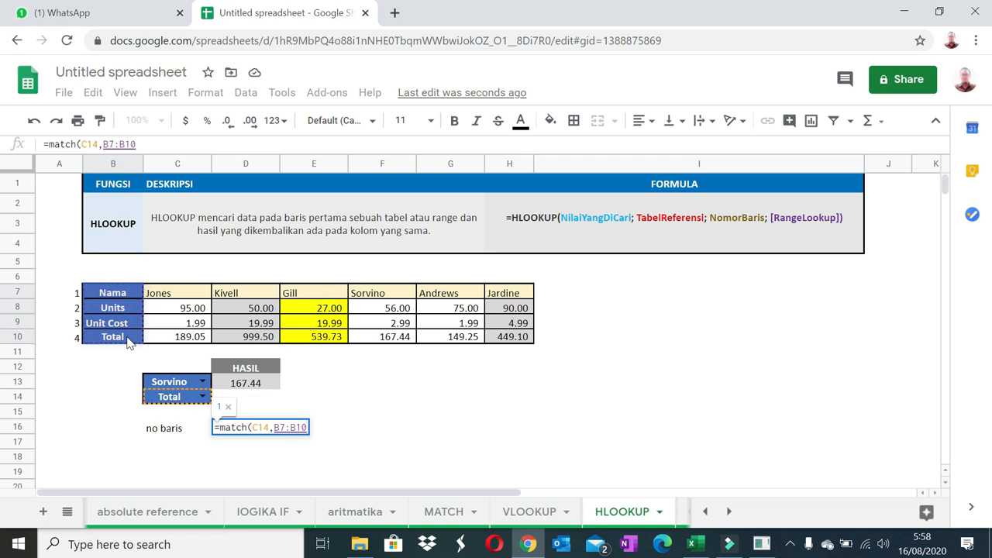
pyautogui.write(',0')
pyautogui.write(')')
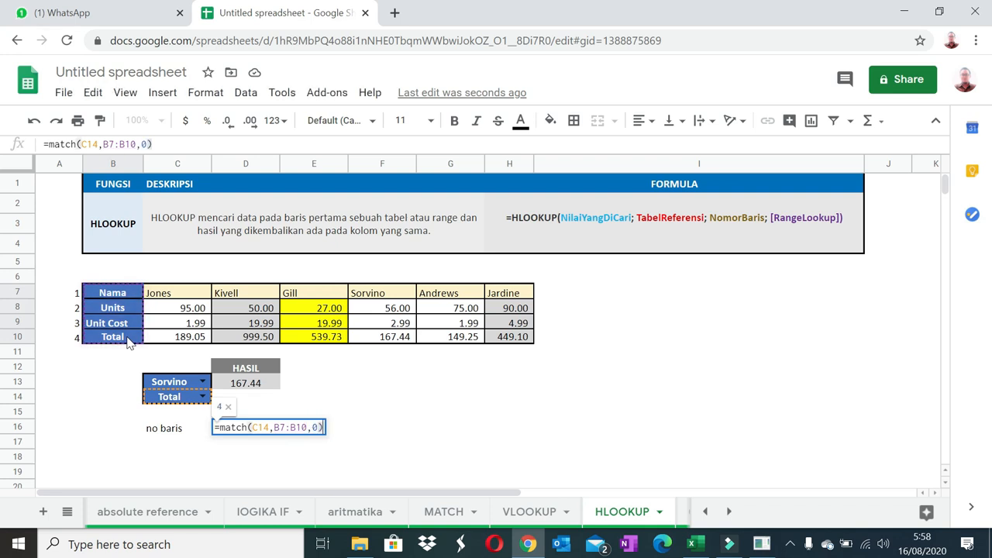
pyautogui.press('Return')
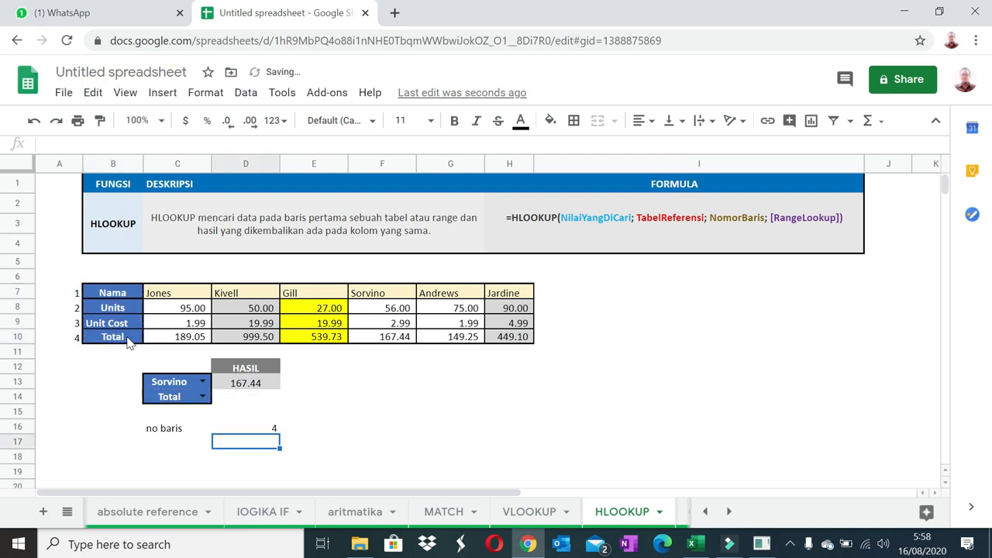
# Step: Replace the row number 4 in the D13 HLOOKUP formula with match(C14,B7:B10,0), copied from D16
pyautogui.click(259, 427)
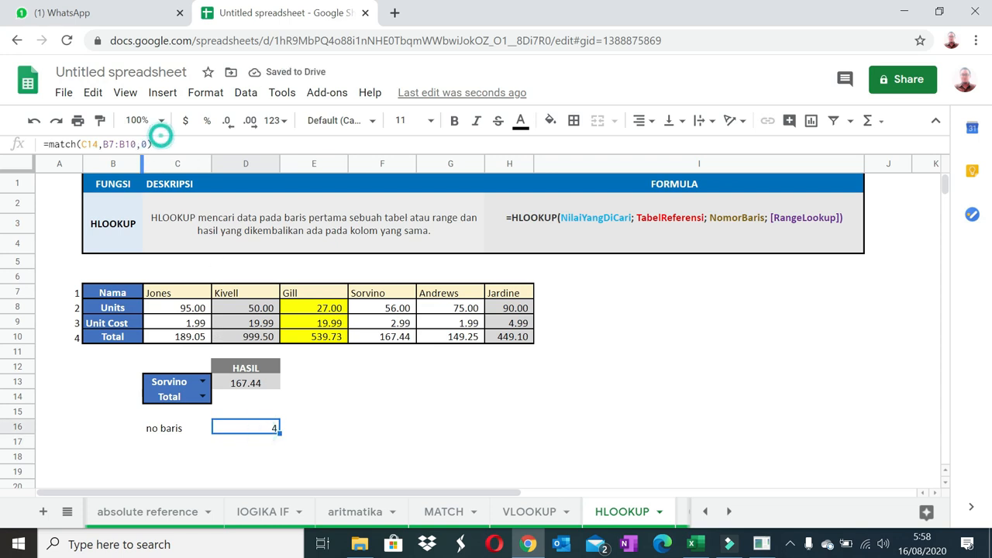
pyautogui.moveTo(153, 144); pyautogui.dragTo(43, 144)
pyautogui.press('Return')
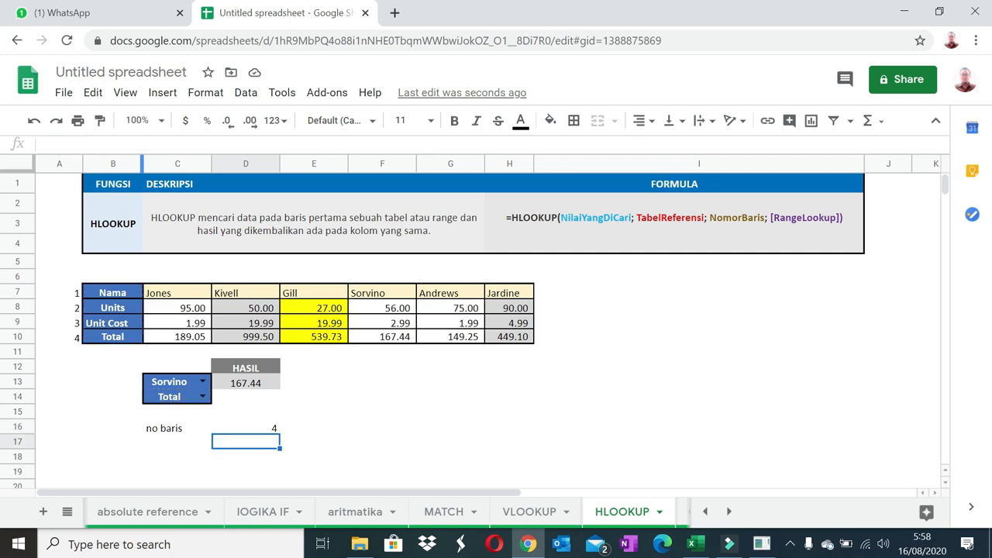
pyautogui.click(227, 385)
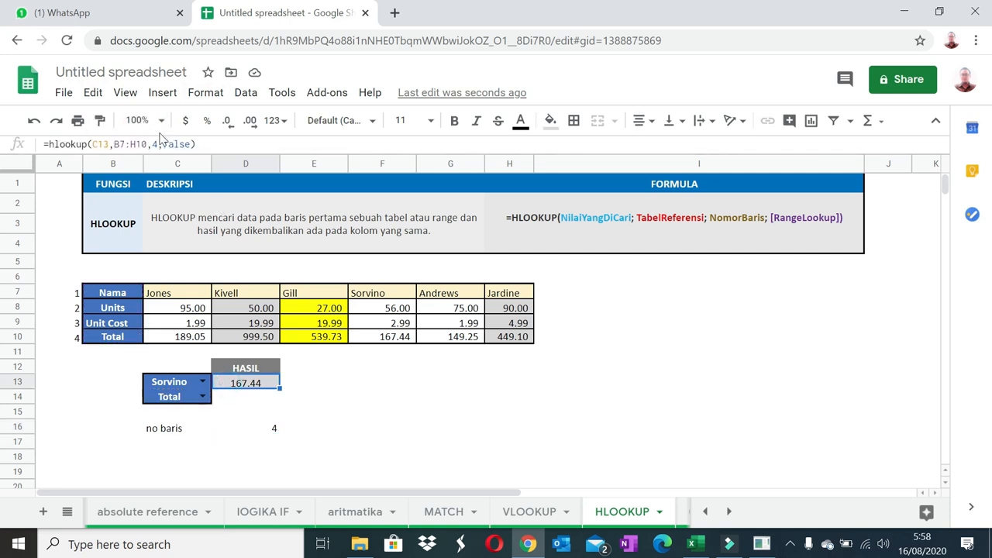
pyautogui.doubleClick(155, 144)
pyautogui.write('match(C14,B7:B10,0)')
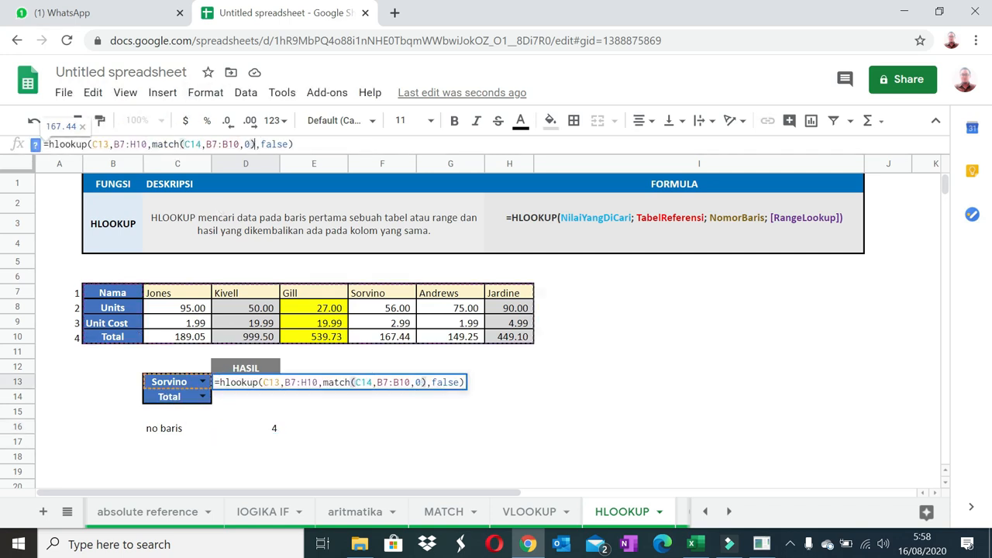
pyautogui.press('Return')
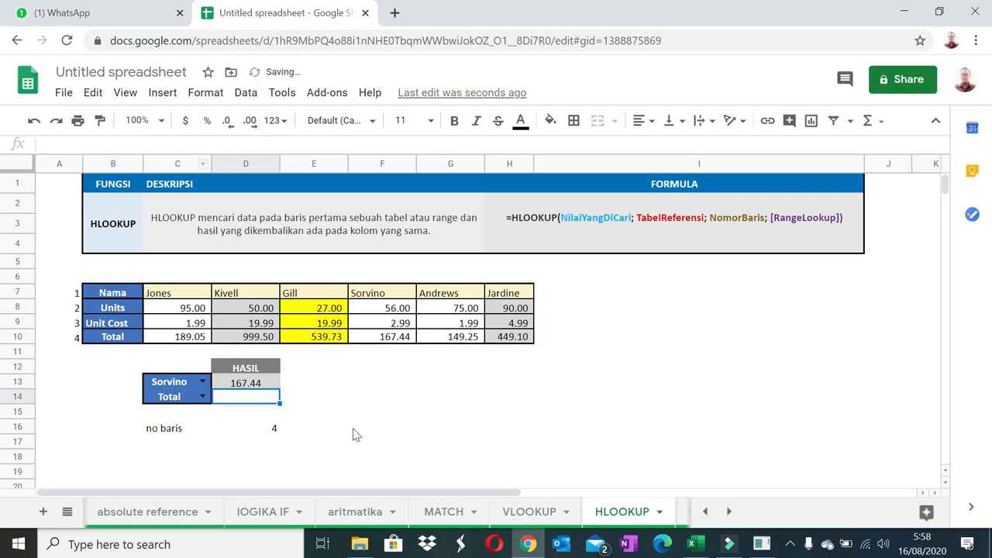
pyautogui.click(244, 383)
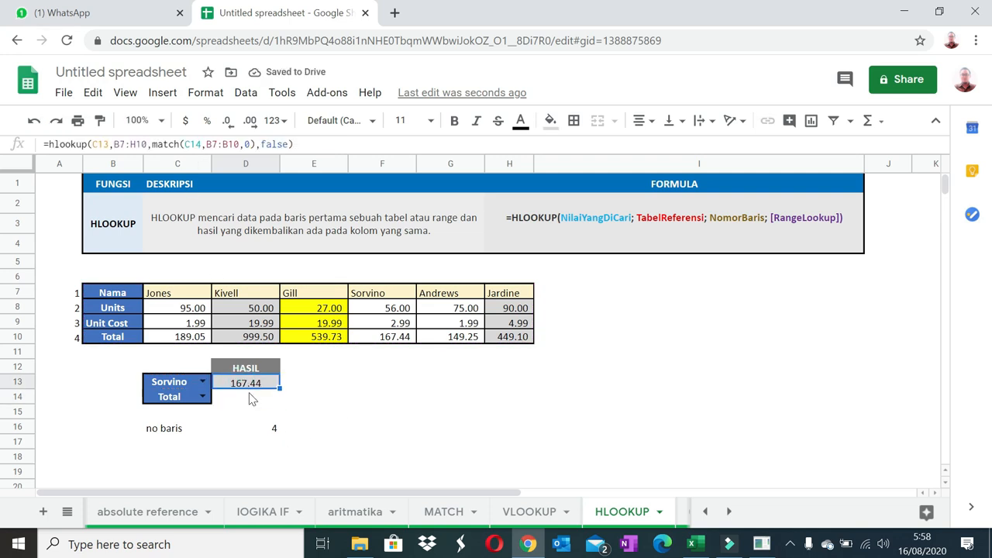
# Step: Set the C13 dropdown to the name in E7 and the C14 dropdown to Units
pyautogui.click(193, 398)
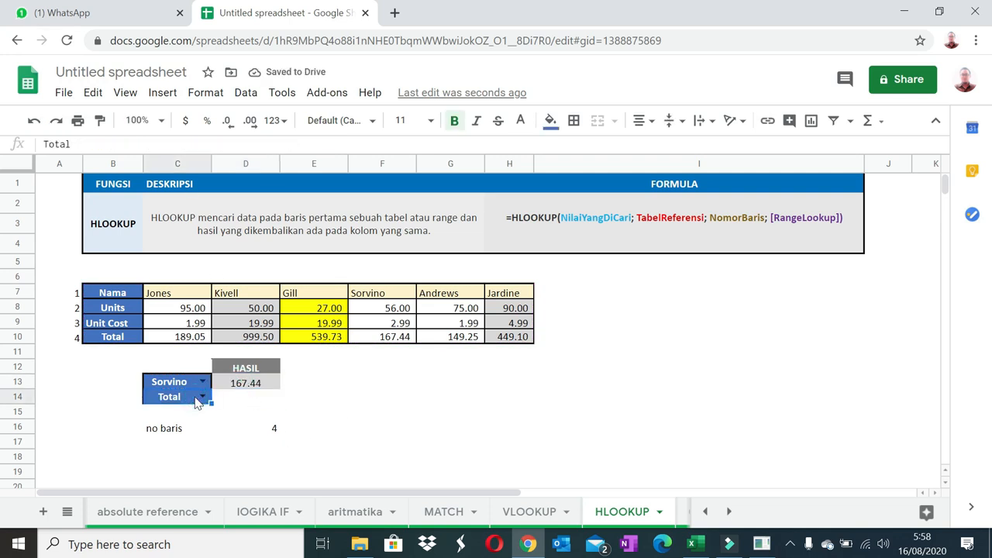
pyautogui.click(201, 382)
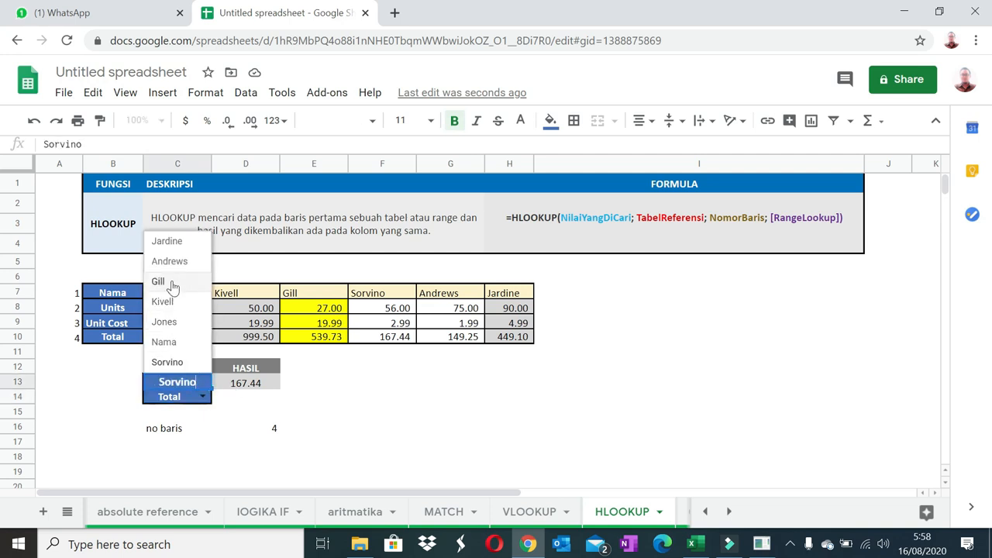
pyautogui.click(169, 279)
pyautogui.click(201, 397)
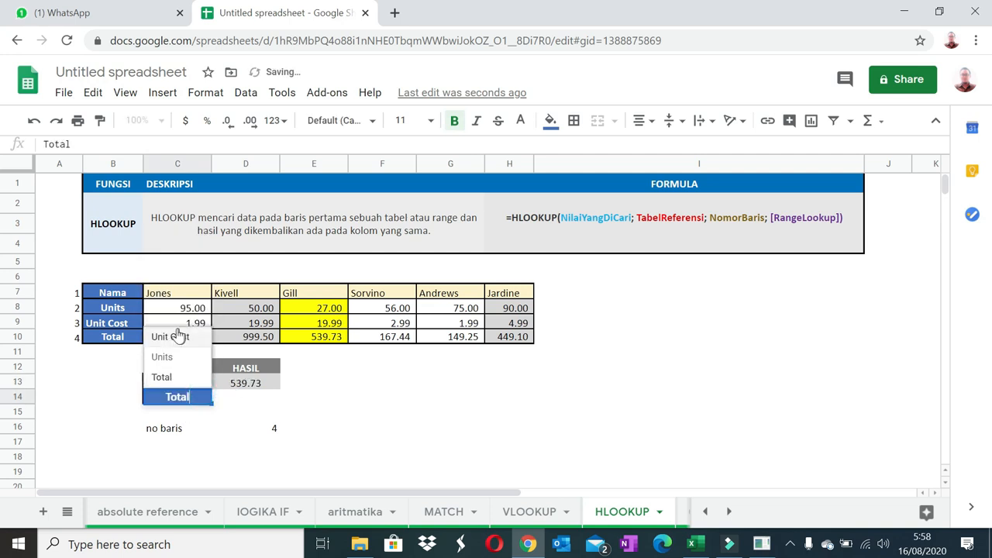
pyautogui.click(170, 358)
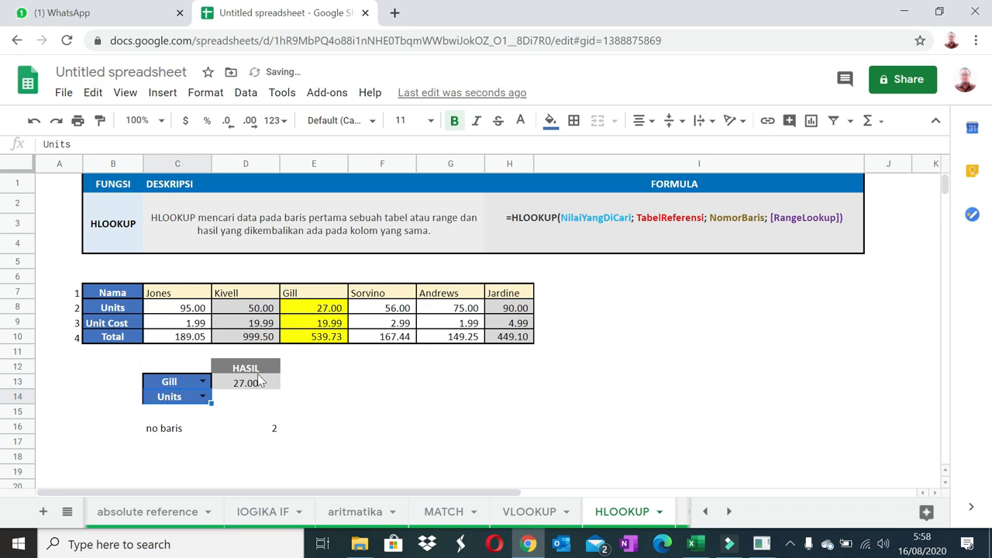
# Step: Switch the C14 dropdown to Unit Cost and back to Total, and check the D13 result
pyautogui.click(201, 397)
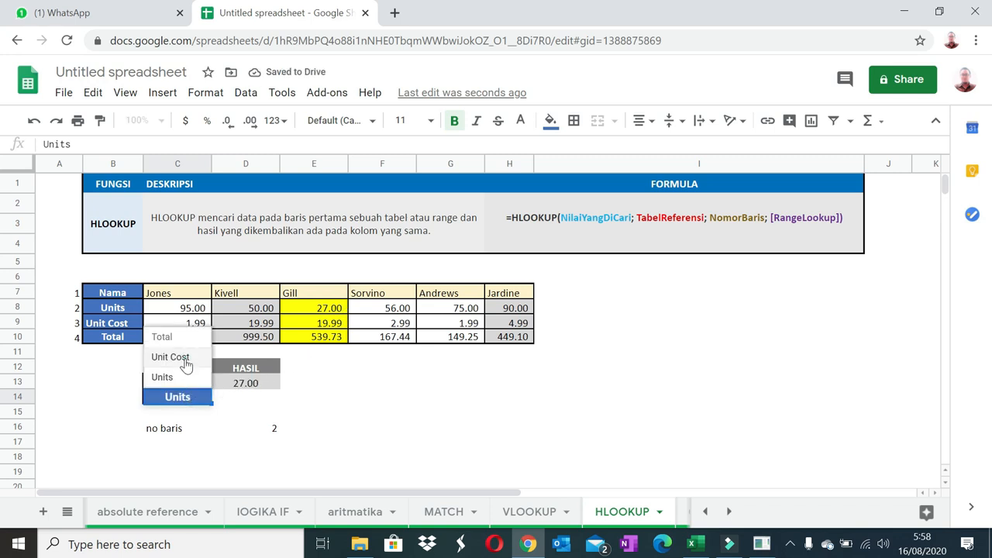
pyautogui.click(171, 355)
pyautogui.click(202, 397)
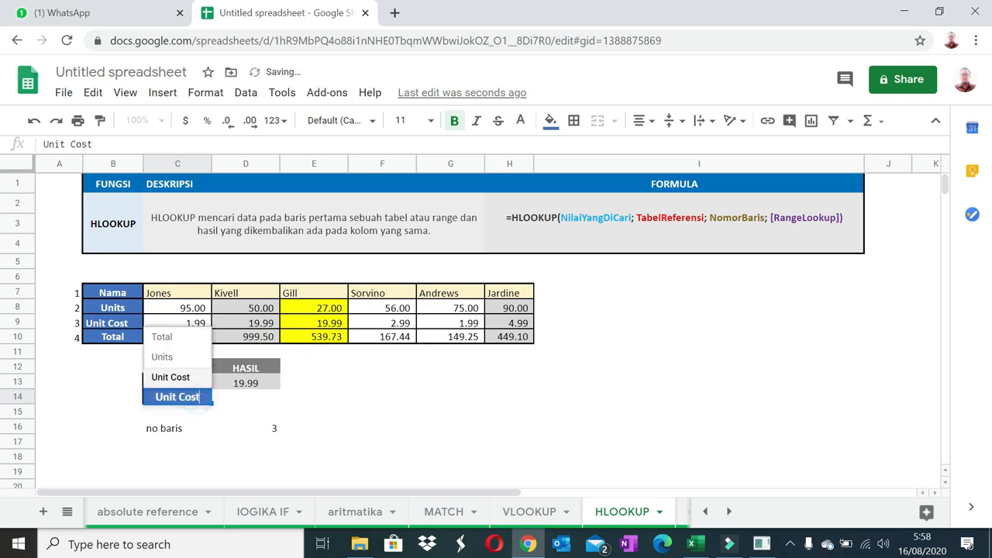
pyautogui.click(161, 336)
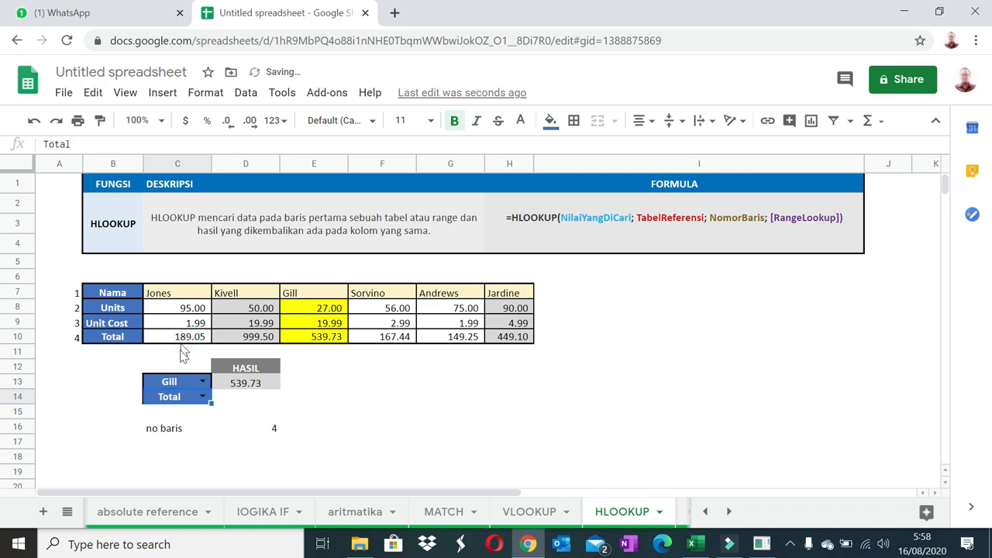
pyautogui.click(241, 384)
pyautogui.click(325, 413)
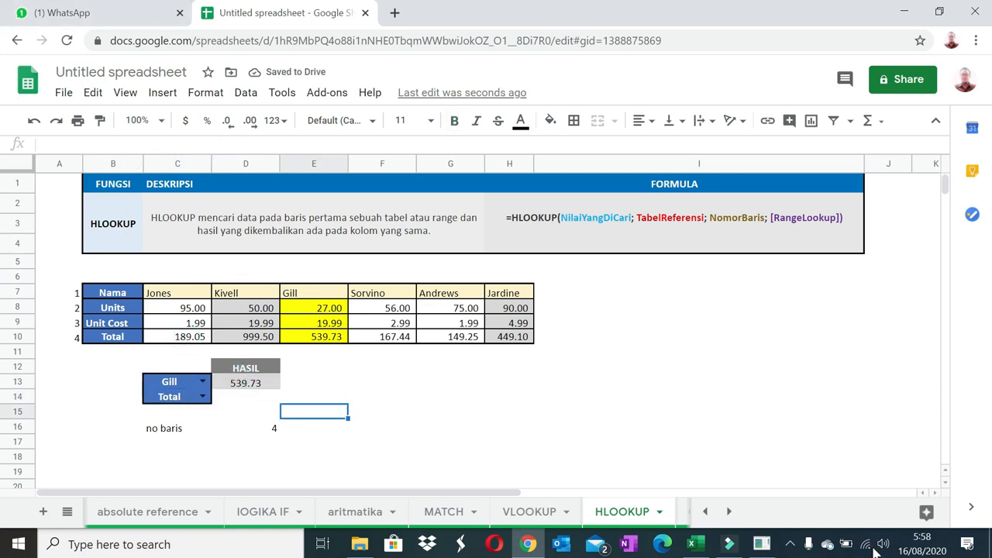
# Step: Go to the COUNT, COUNTIF, SUMIF sheet and inspect the COUNT formula in J12
pyautogui.click(729, 511)
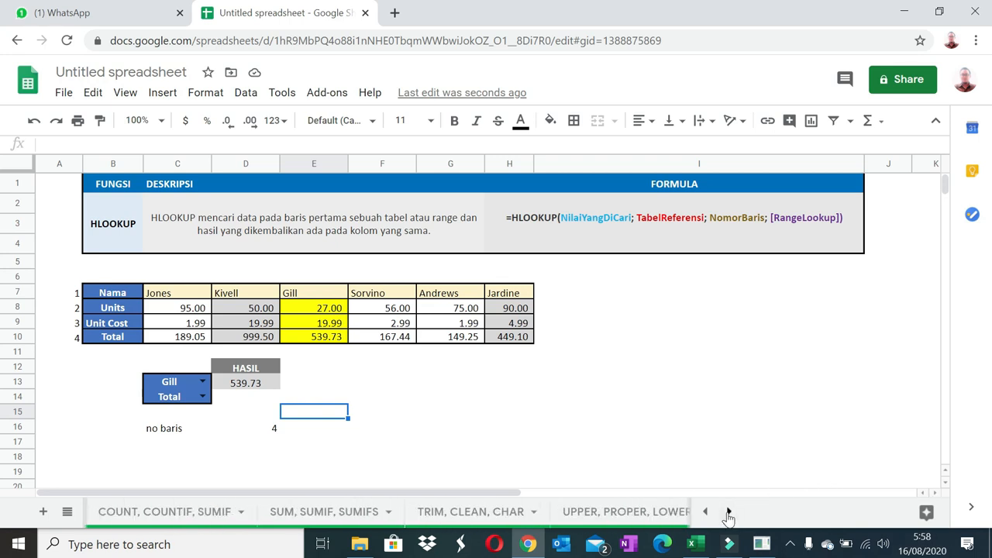
pyautogui.click(118, 514)
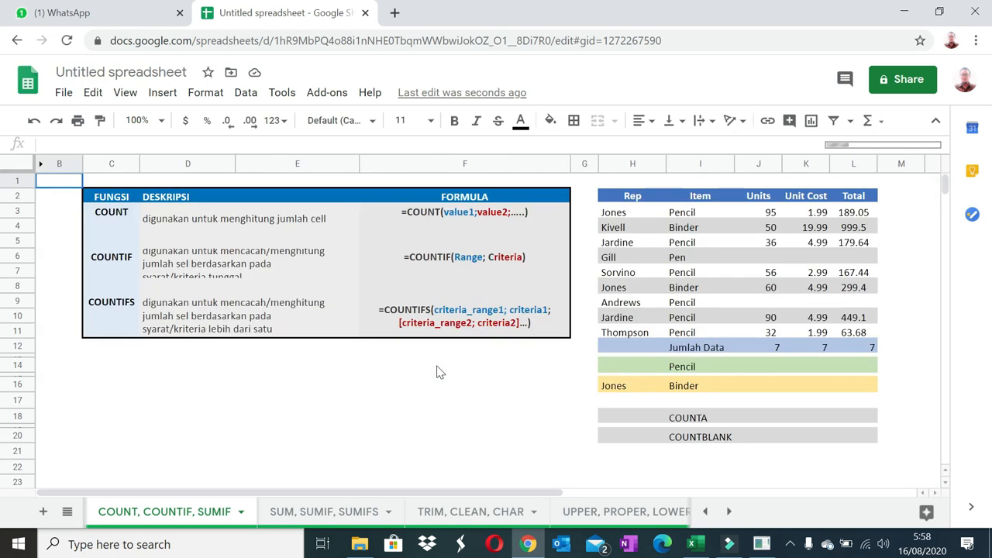
pyautogui.click(777, 347)
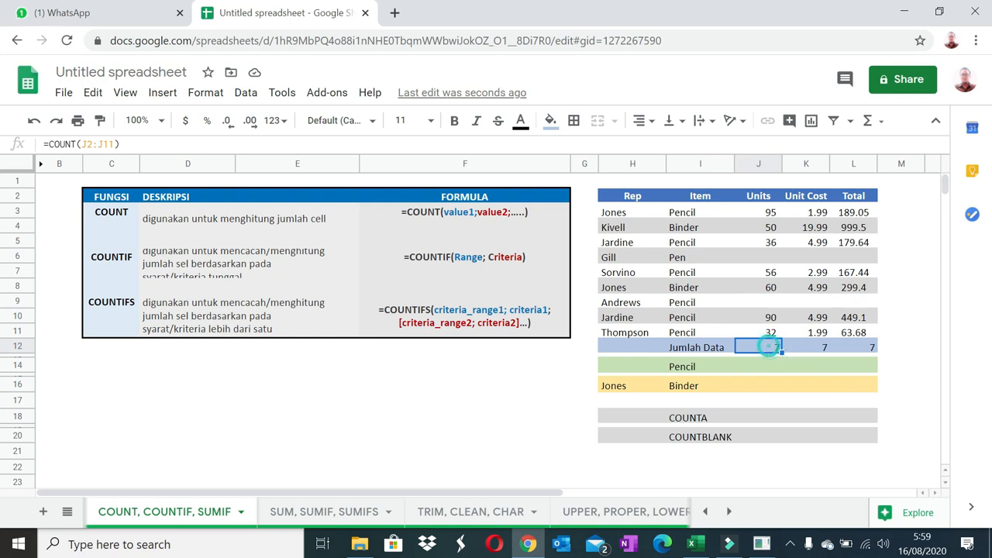
pyautogui.doubleClick(771, 347)
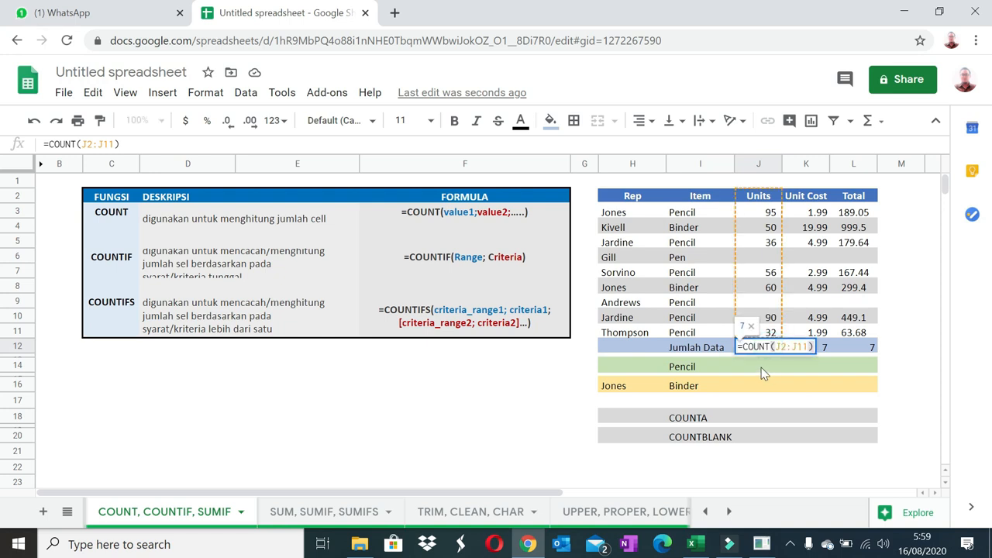
pyautogui.press('Escape')
# Step: Enter =counta(J2:J11) in J18 to count the filled cells of the Units column
pyautogui.click(757, 422)
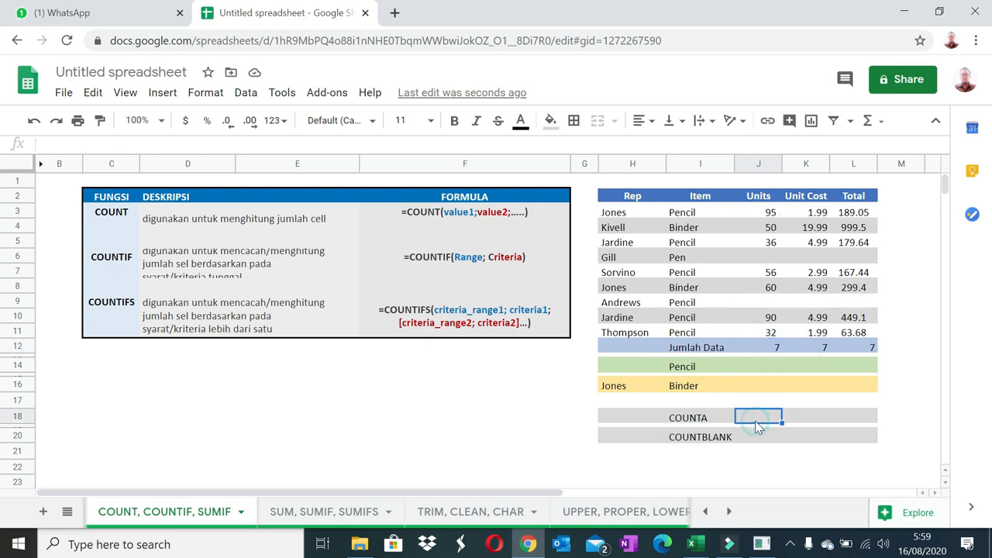
pyautogui.write('=coy')
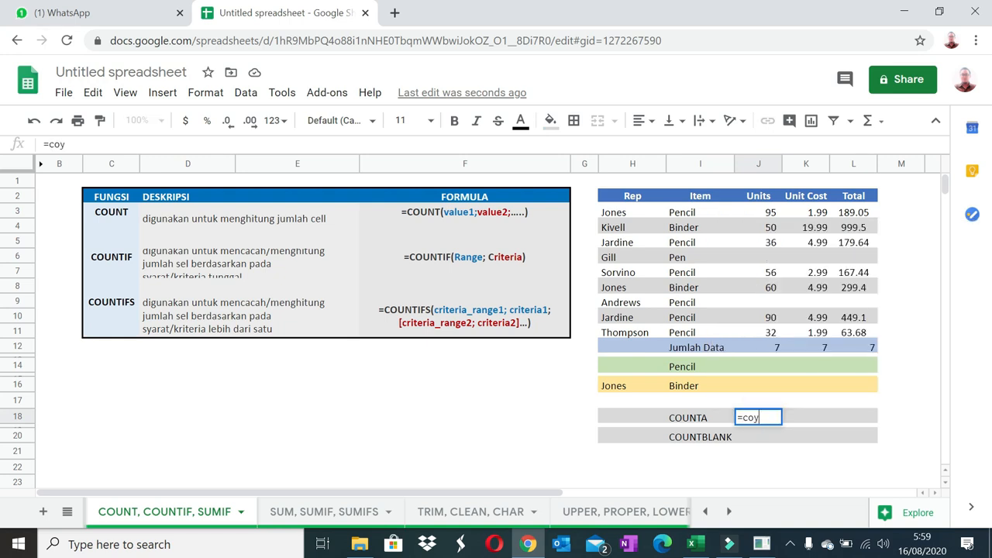
pyautogui.press('BackSpace')
pyautogui.write('unta(')
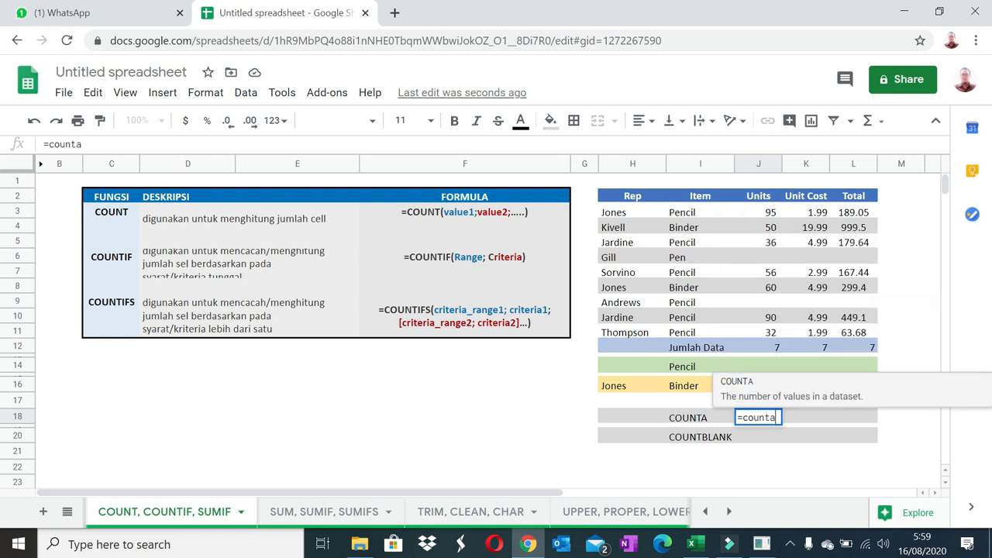
pyautogui.click(744, 200)
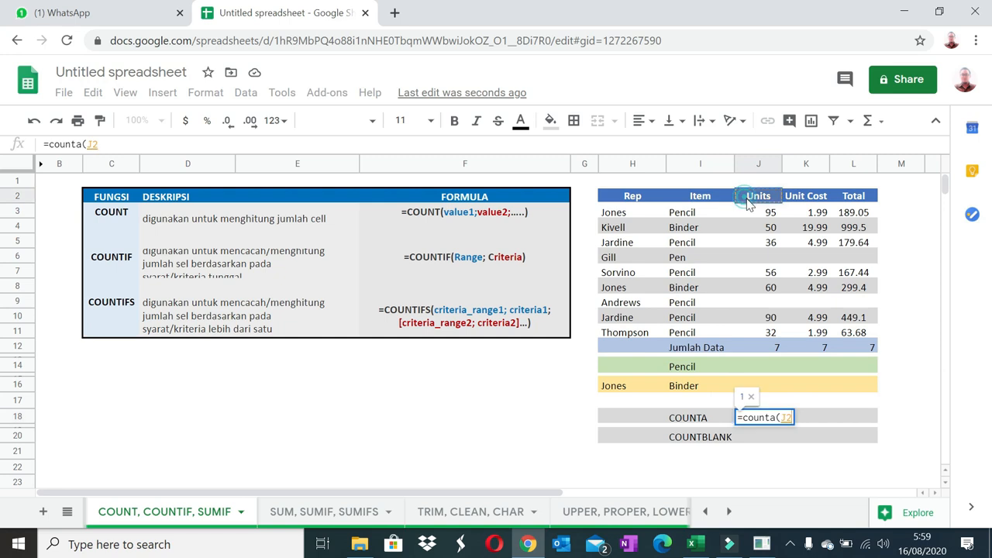
pyautogui.moveTo(744, 200); pyautogui.dragTo(766, 335)
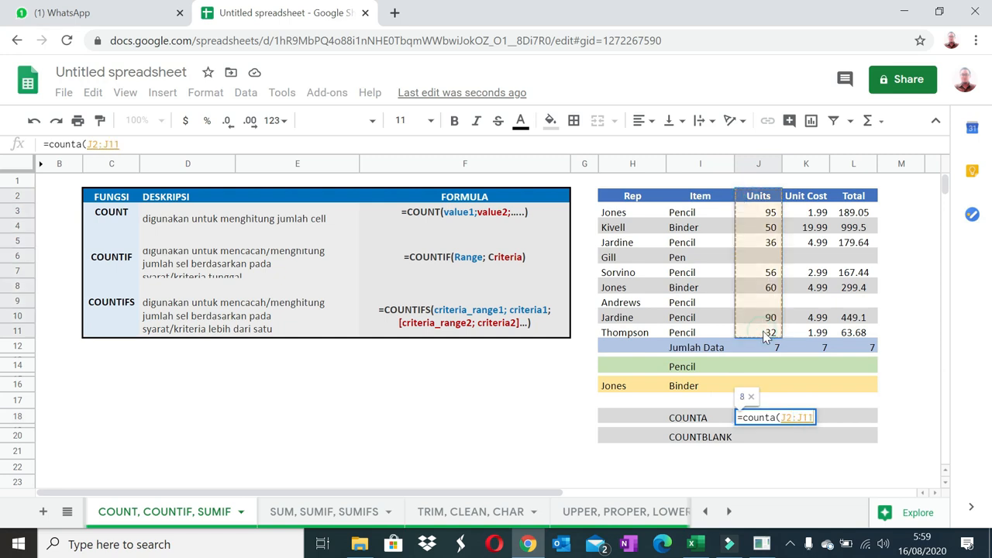
pyautogui.press('Return')
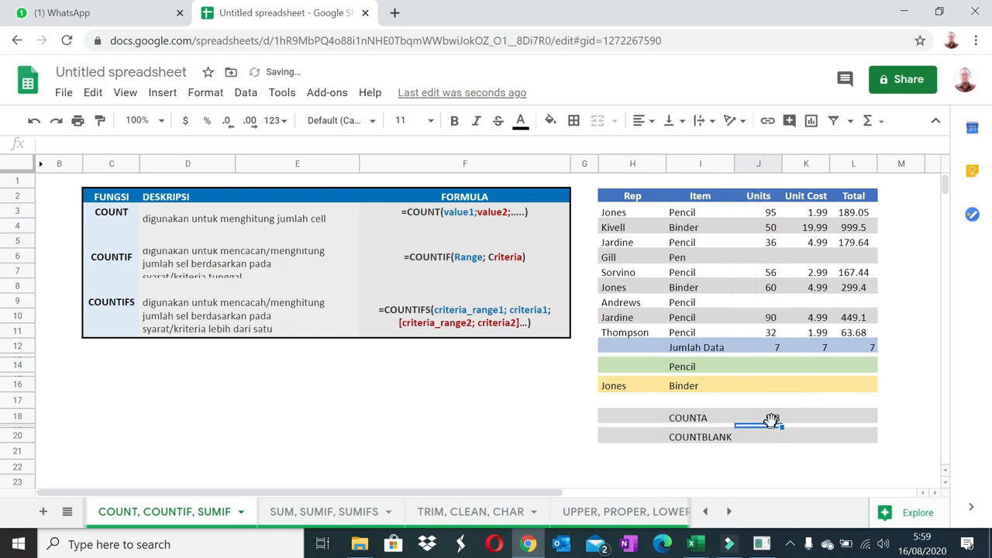
# Step: Copy the COUNTA formula from J18 across row 18 to M18 and clear the surplus cell M18
pyautogui.click(775, 419)
pyautogui.moveTo(784, 423); pyautogui.dragTo(895, 427)
pyautogui.click(901, 423)
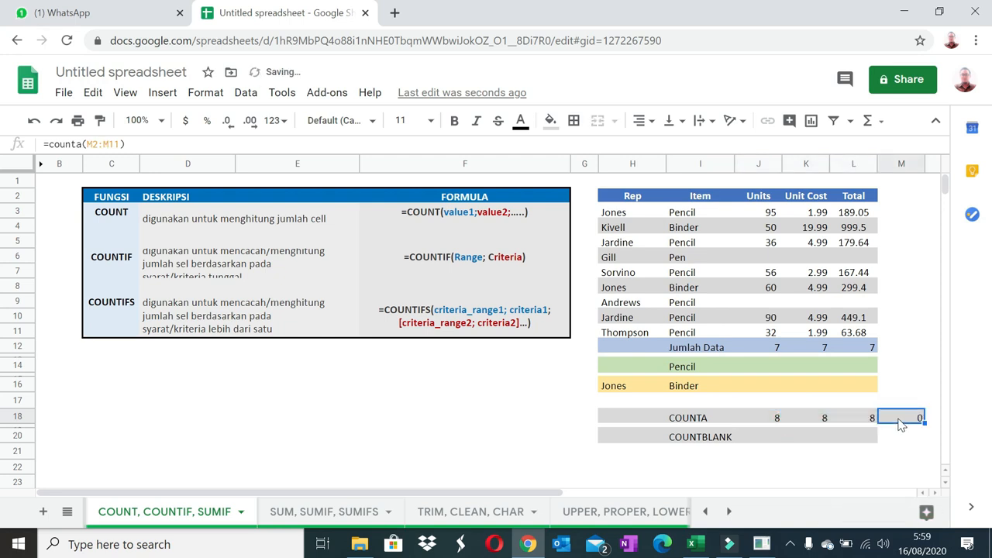
pyautogui.press('Delete')
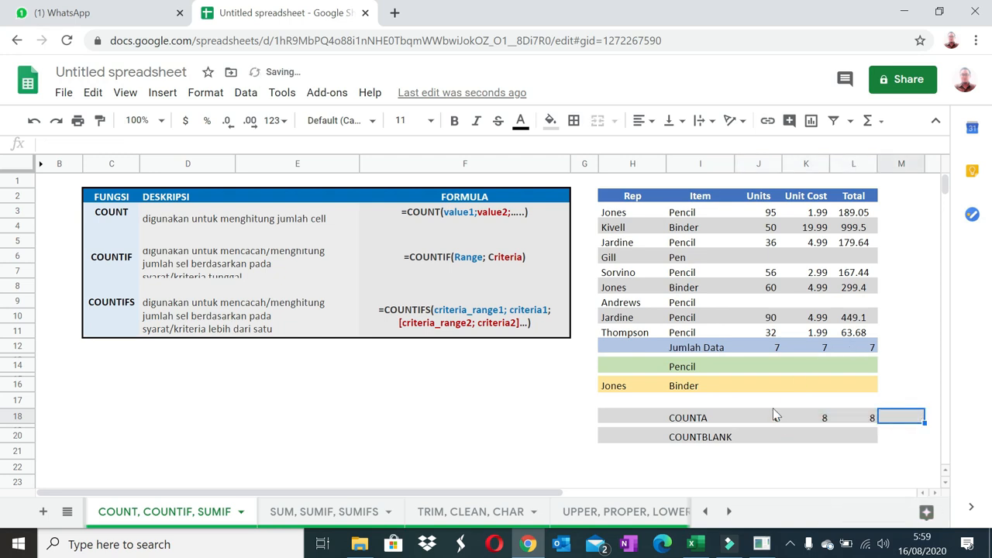
pyautogui.click(759, 197)
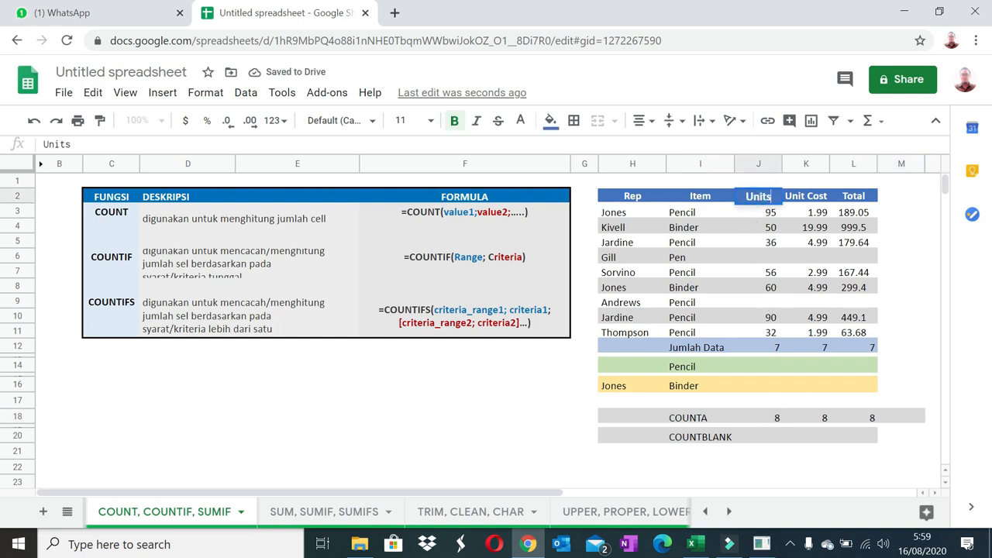
# Step: Begin a count formula in J20, beside the COUNTBLANK label
pyautogui.click(770, 436)
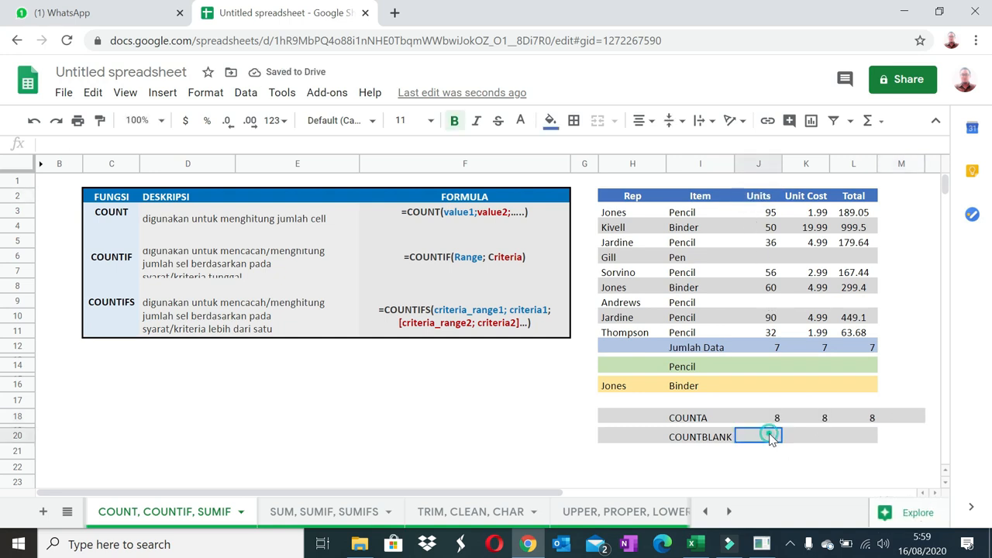
pyautogui.write('=count')
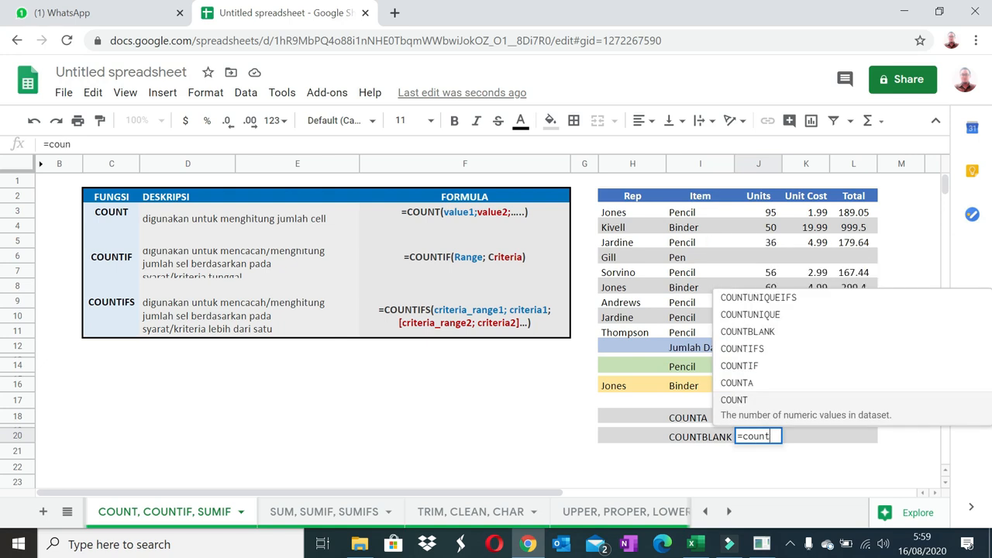
# Step: Complete the COUNTBLANK formula in J20 for the Units range J3:J11 and fill it across to L20
pyautogui.write('blank')
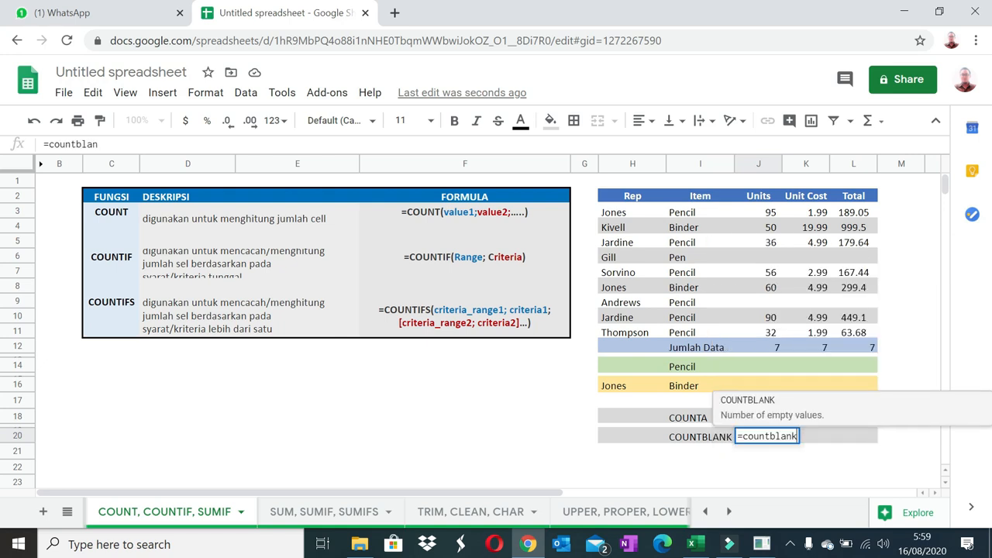
pyautogui.write('(')
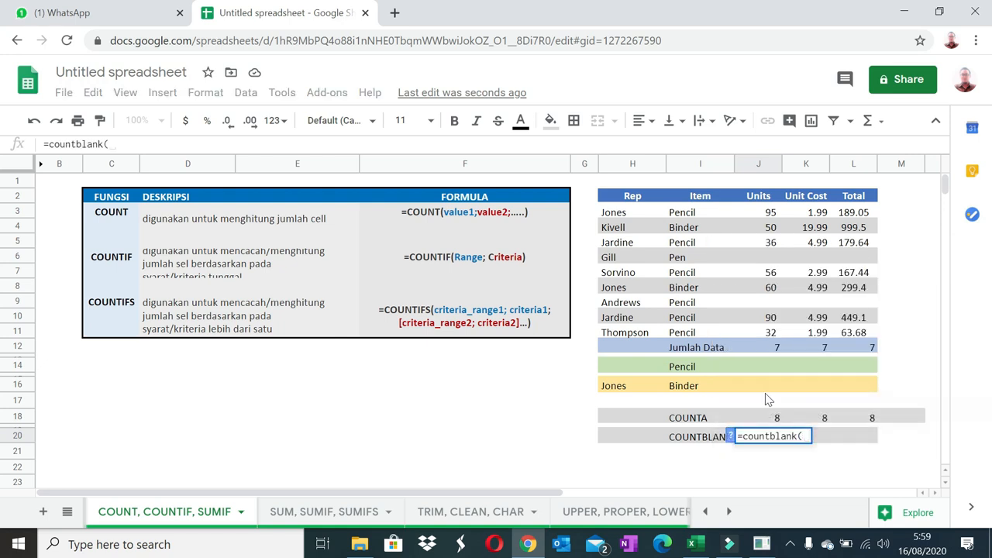
pyautogui.click(758, 215)
pyautogui.moveTo(759, 215); pyautogui.dragTo(773, 335)
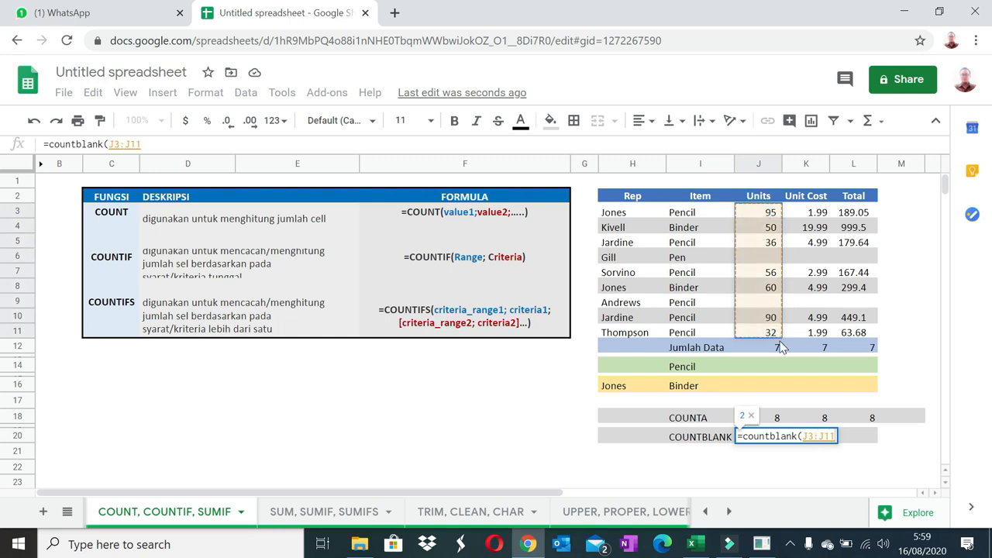
pyautogui.press('Return')
pyautogui.press('Up')
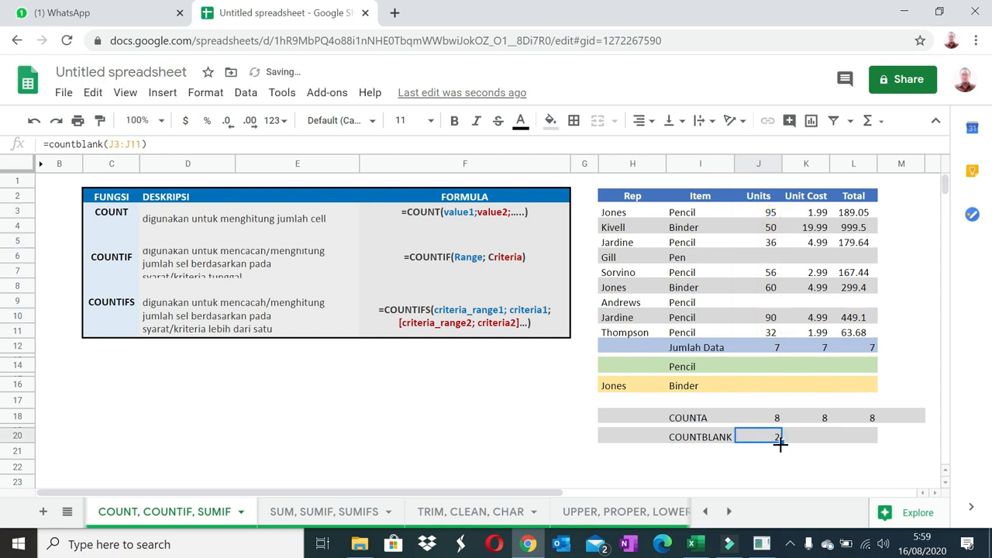
pyautogui.moveTo(779, 443); pyautogui.dragTo(876, 451)
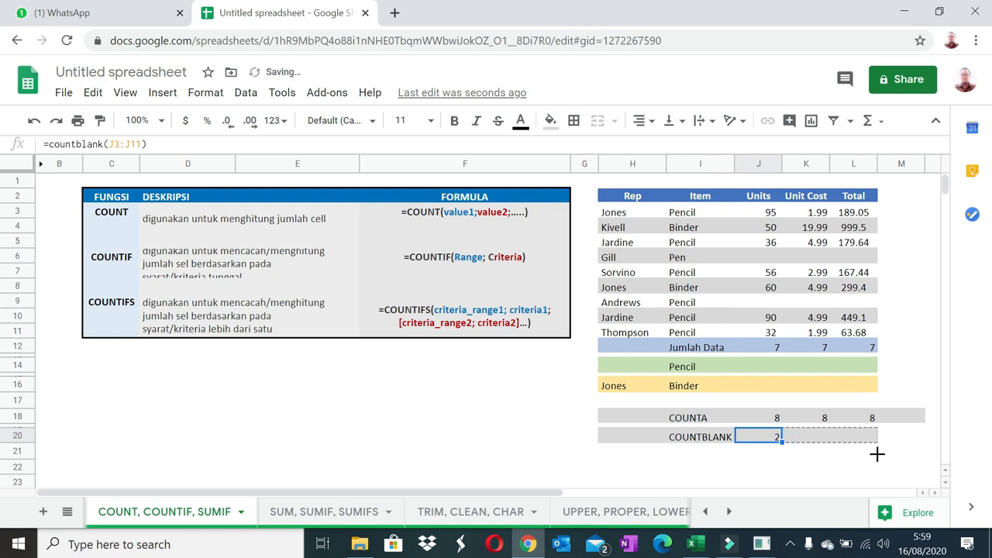
# Step: Test the counting formulas by clearing the Units values in J11 and J10, and undo both deletions
pyautogui.click(765, 332)
pyautogui.press('Delete')
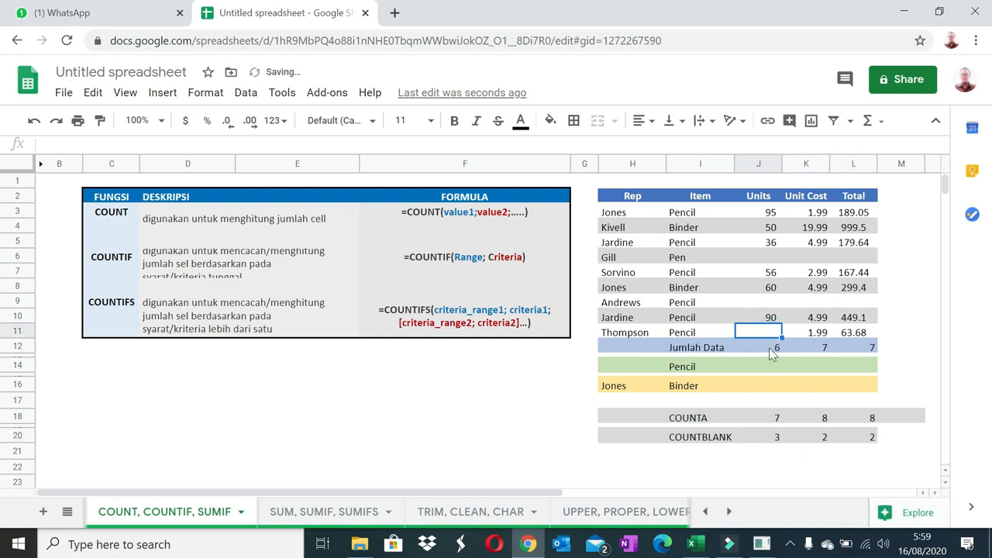
pyautogui.click(766, 319)
pyautogui.press('Delete')
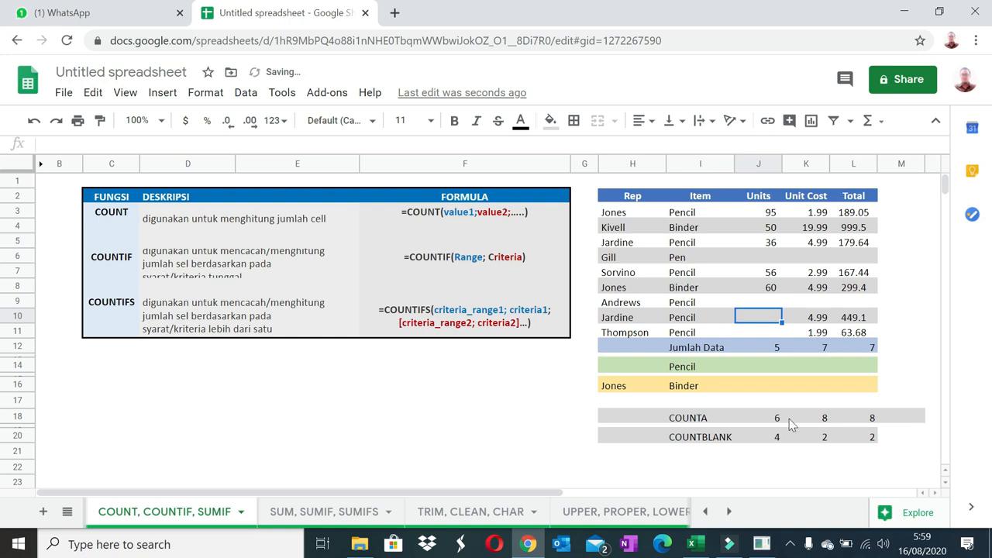
pyautogui.hotkey('ctrl', 'z')
pyautogui.hotkey('ctrl', 'z')
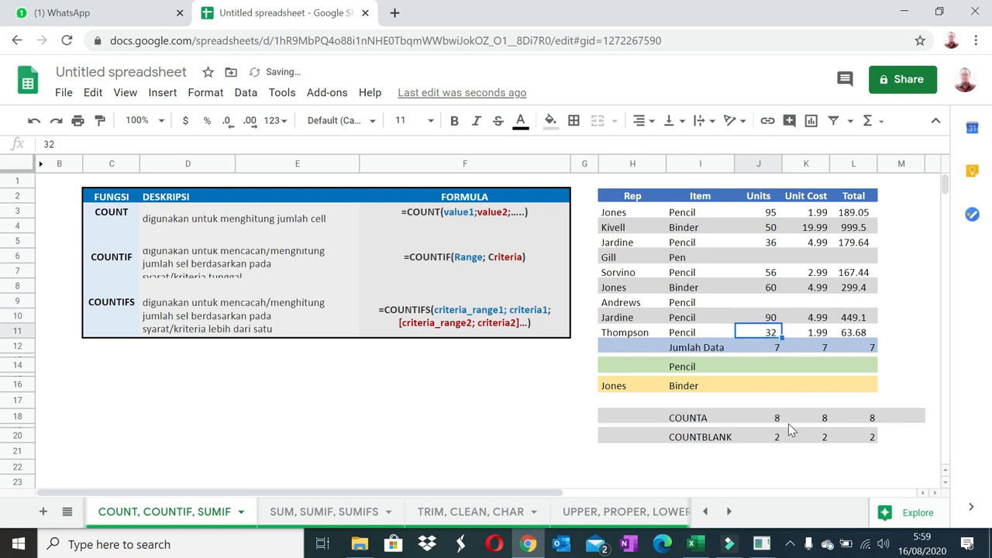
# Step: In J14, enter a COUNTIF formula over the Units range J3:J11 with the criterion ">50"
pyautogui.click(765, 371)
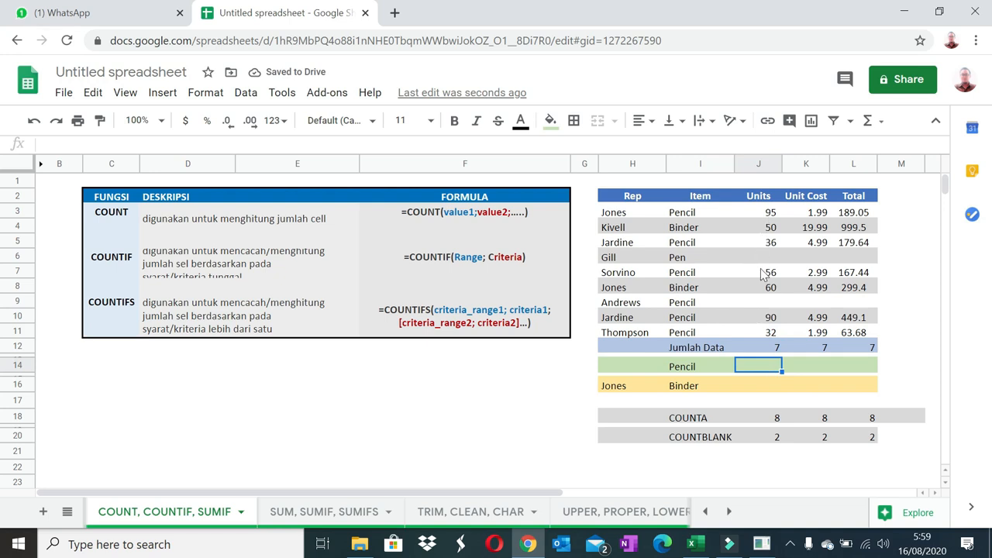
pyautogui.moveTo(770, 213); pyautogui.dragTo(771, 335)
pyautogui.click(773, 364)
pyautogui.write('=cou')
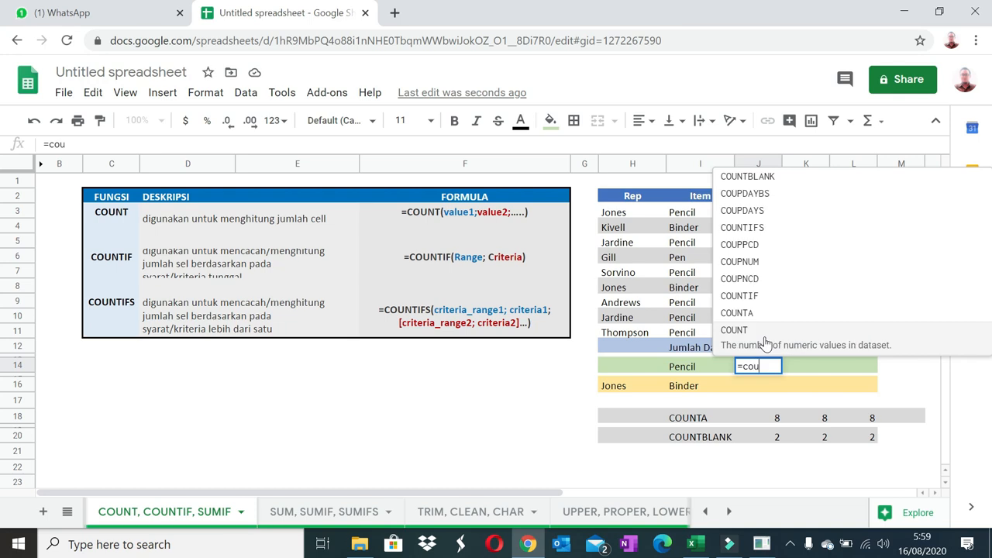
pyautogui.write('ntif(')
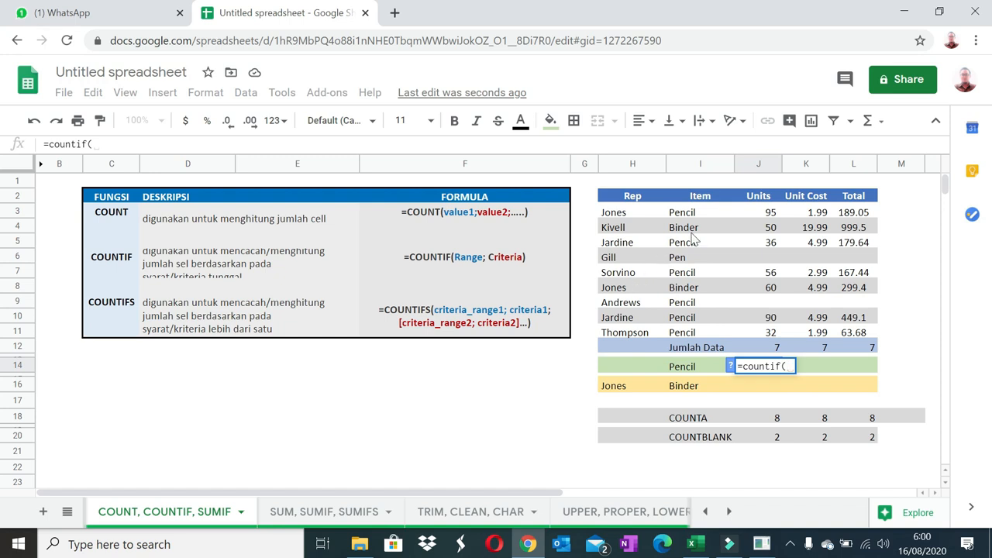
pyautogui.moveTo(763, 213); pyautogui.dragTo(771, 334)
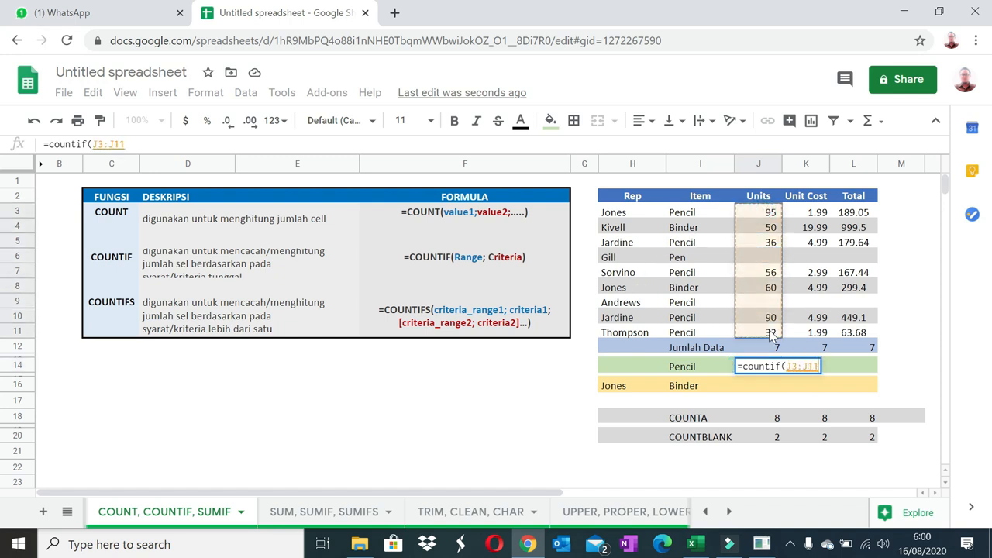
pyautogui.write(',')
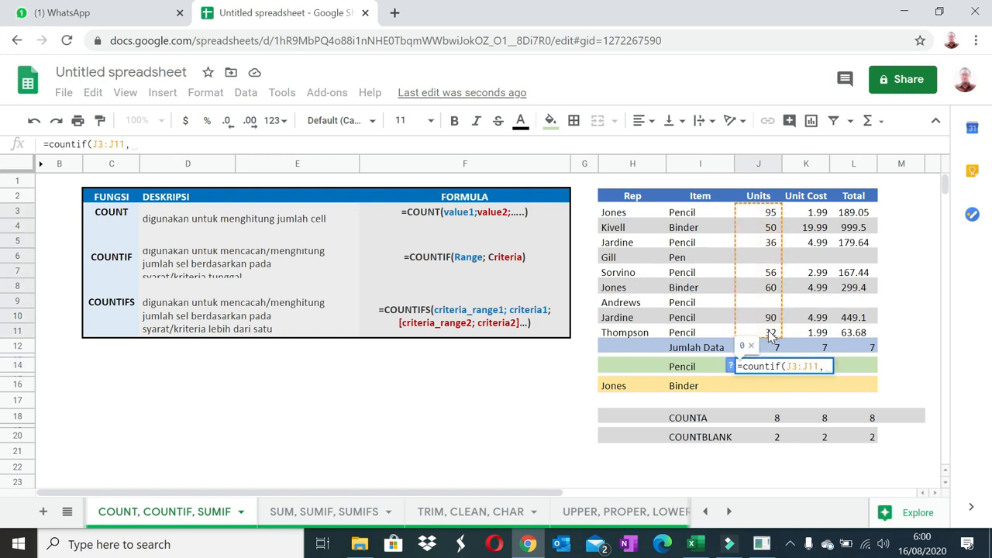
pyautogui.write('".5')
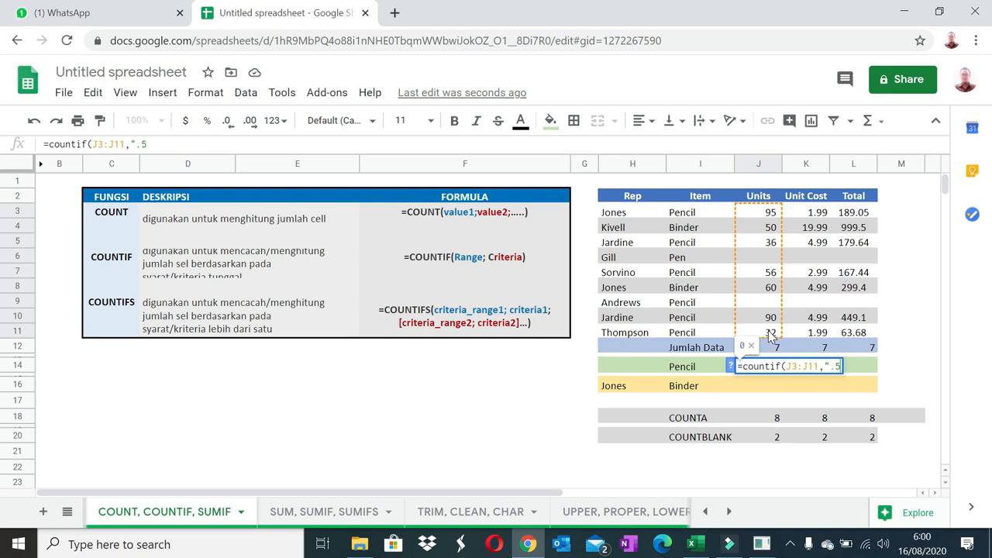
pyautogui.write('0')
pyautogui.click(835, 365)
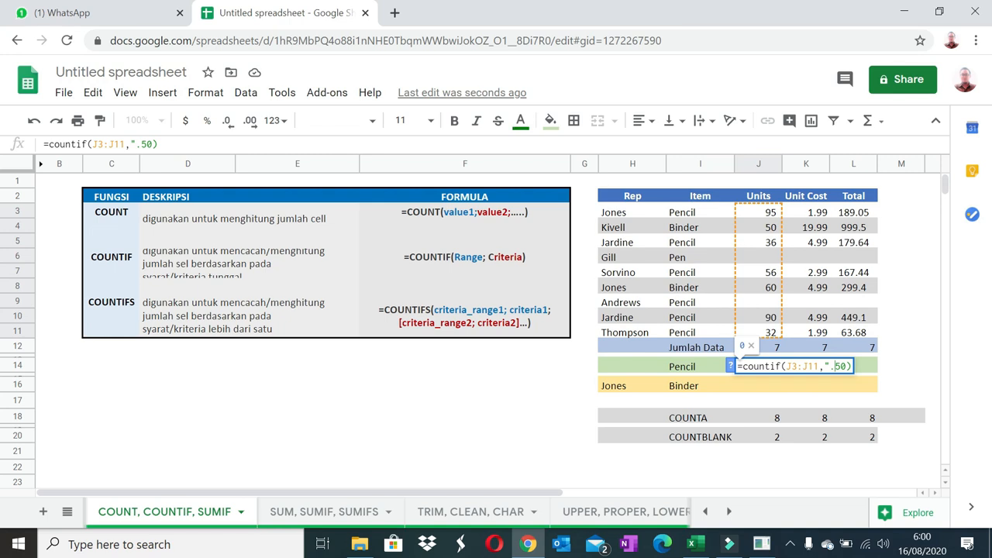
pyautogui.press('BackSpace')
pyautogui.write('>50')
pyautogui.press('Return')
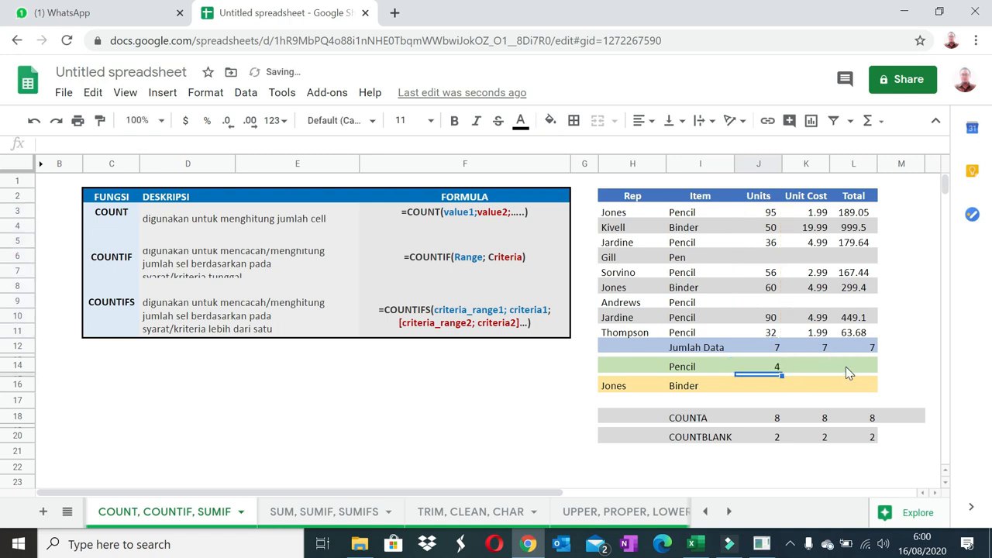
# Step: In K14, enter a COUNTIF formula over the Unit Cost range K3:K11 with the criterion ">=1.99"
pyautogui.press('Up')
pyautogui.press('Right')
pyautogui.write('=')
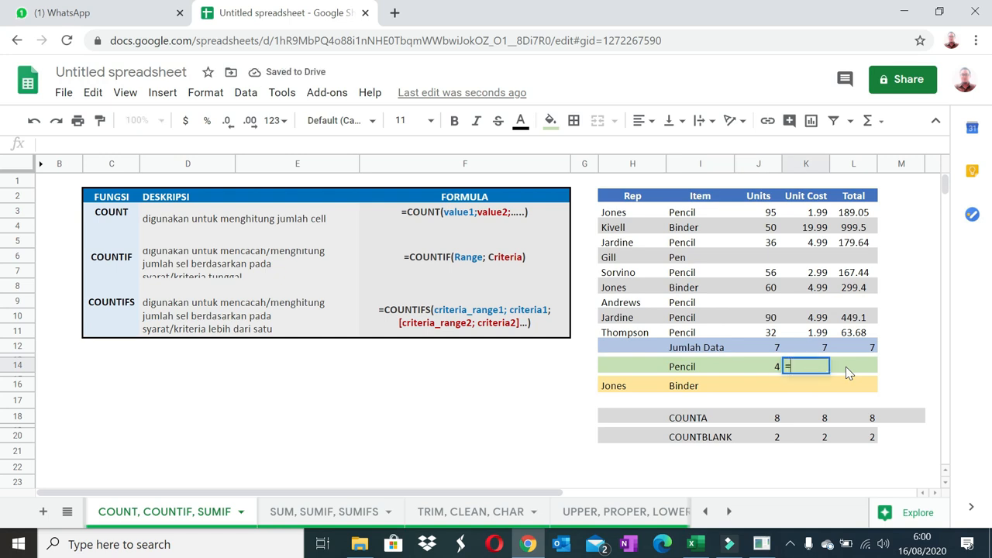
pyautogui.write('countif(')
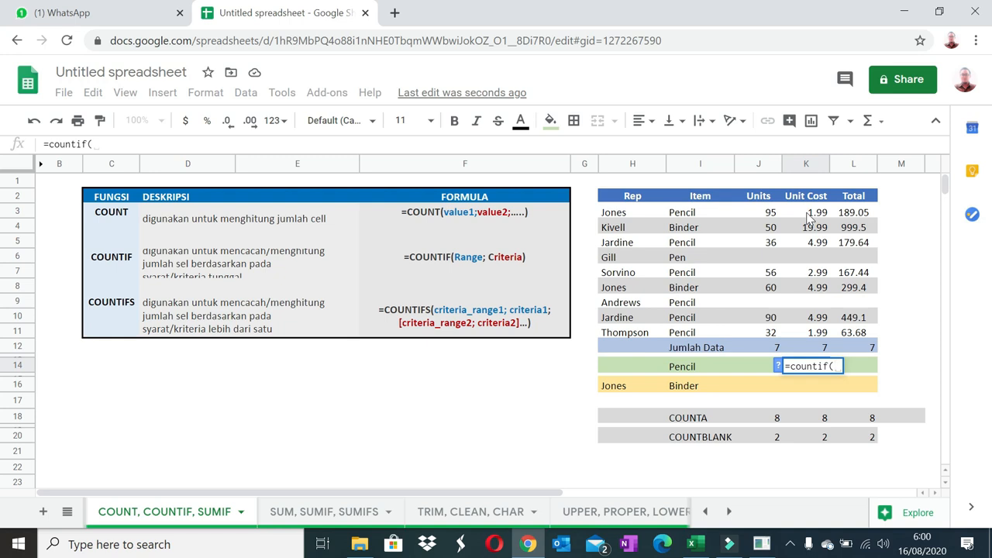
pyautogui.moveTo(808, 218); pyautogui.dragTo(808, 337)
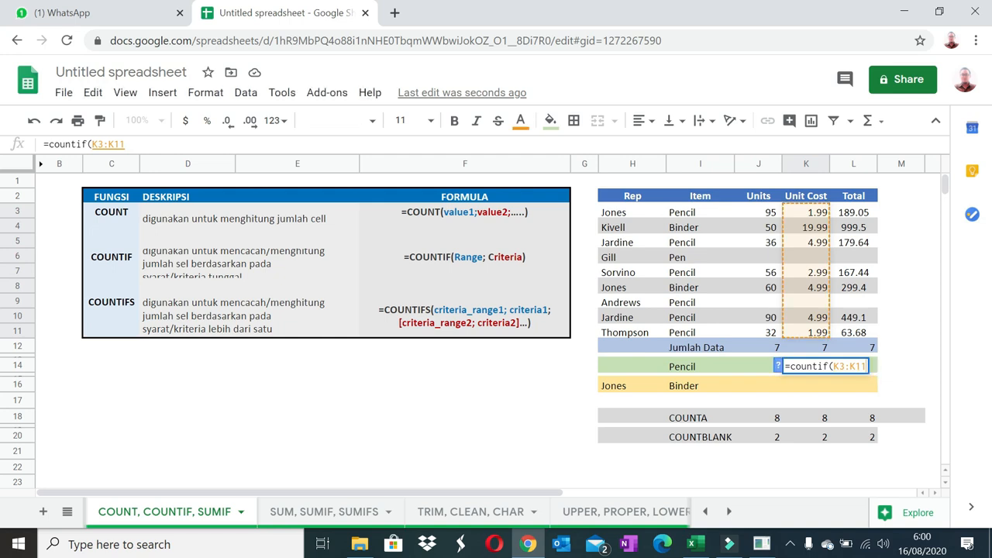
pyautogui.write(',')
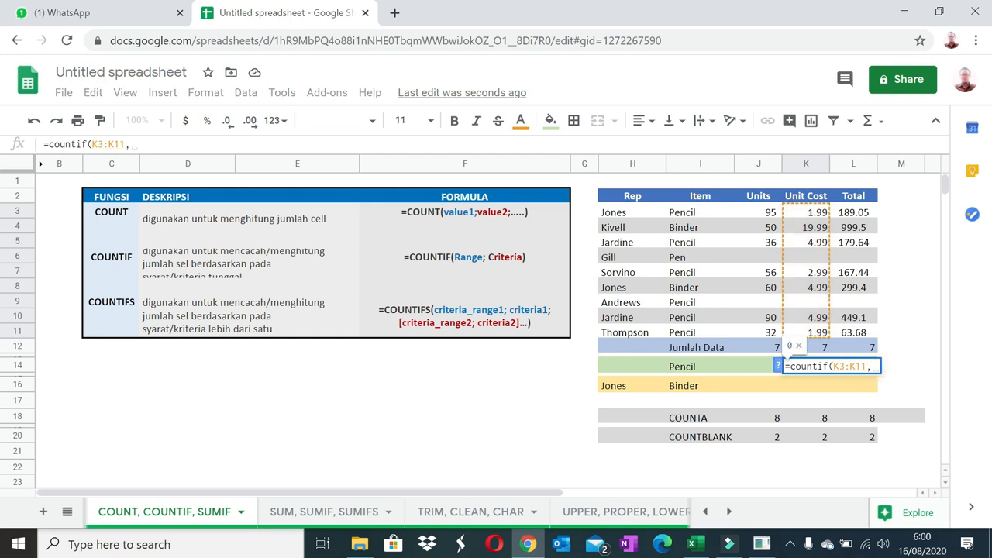
pyautogui.write('"')
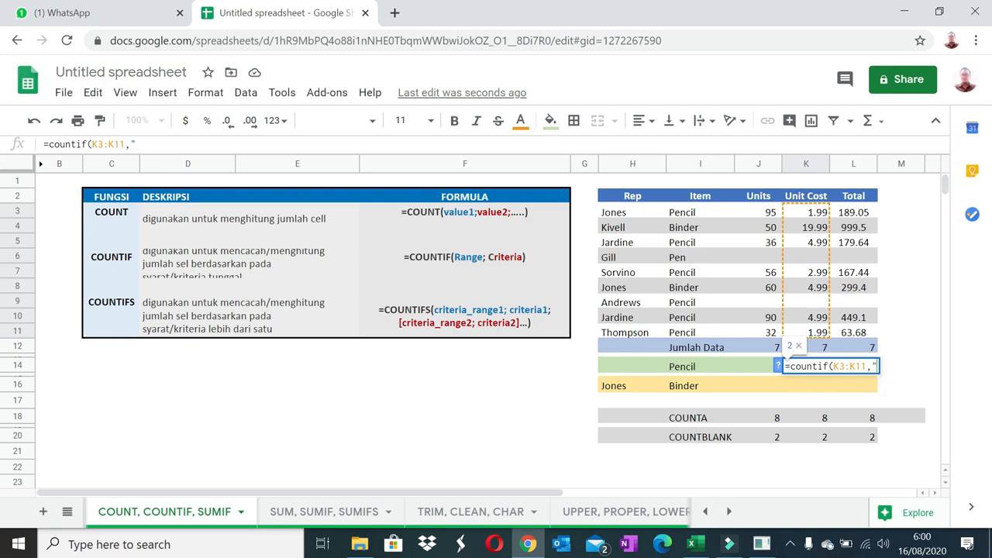
pyautogui.write('>=1.99")')
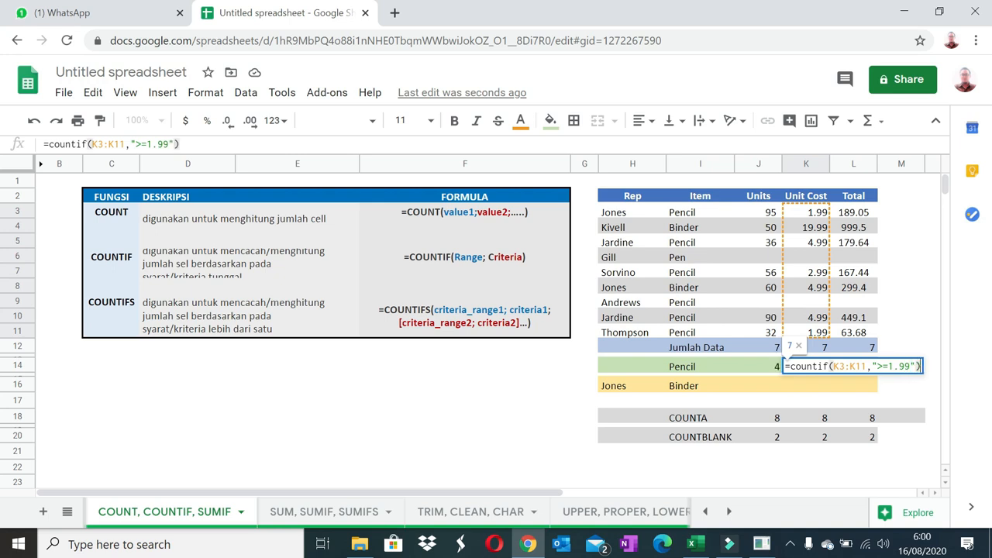
pyautogui.press('Return')
pyautogui.press('Up')
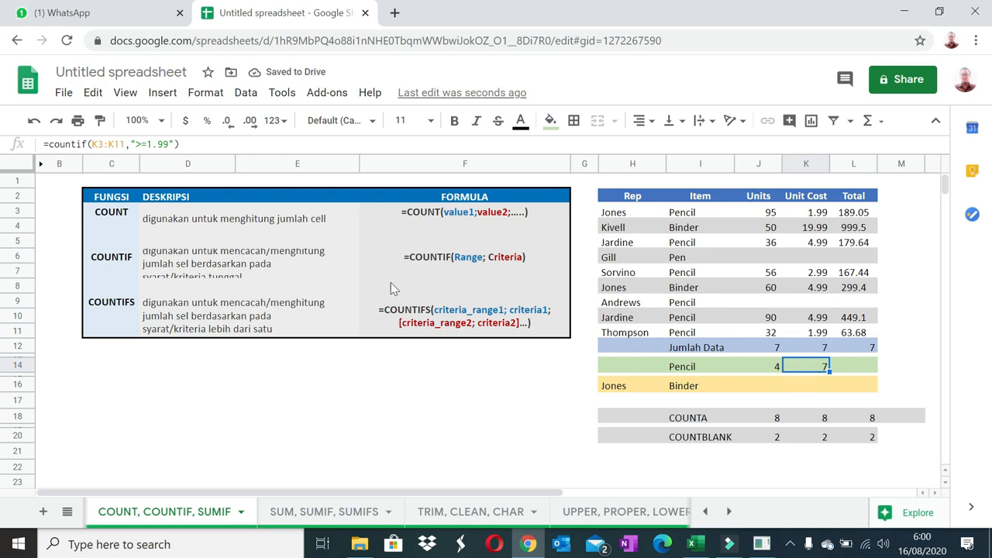
# Step: Try removing the equals sign from the criterion in K14's COUNTIF formula, and undo the edit
pyautogui.click(145, 144)
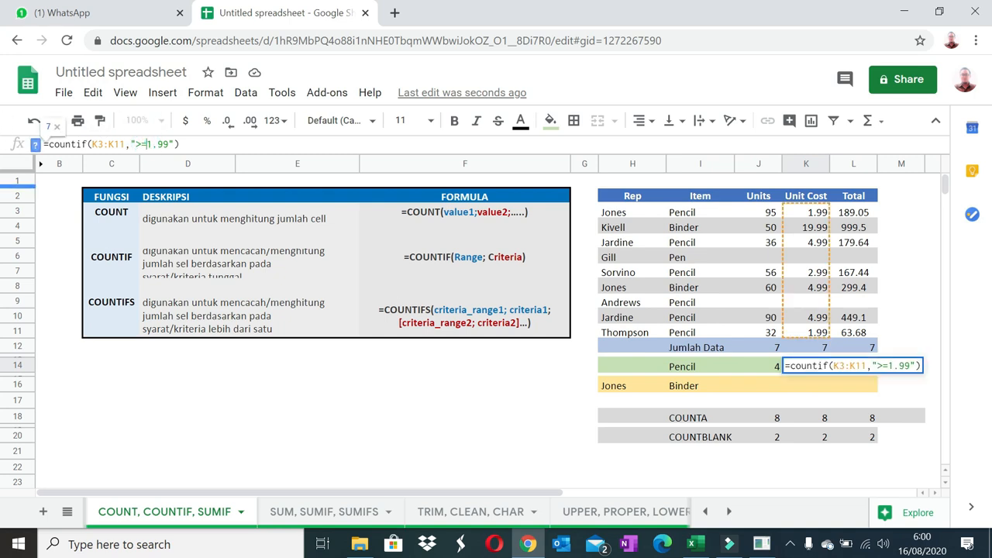
pyautogui.press('Return')
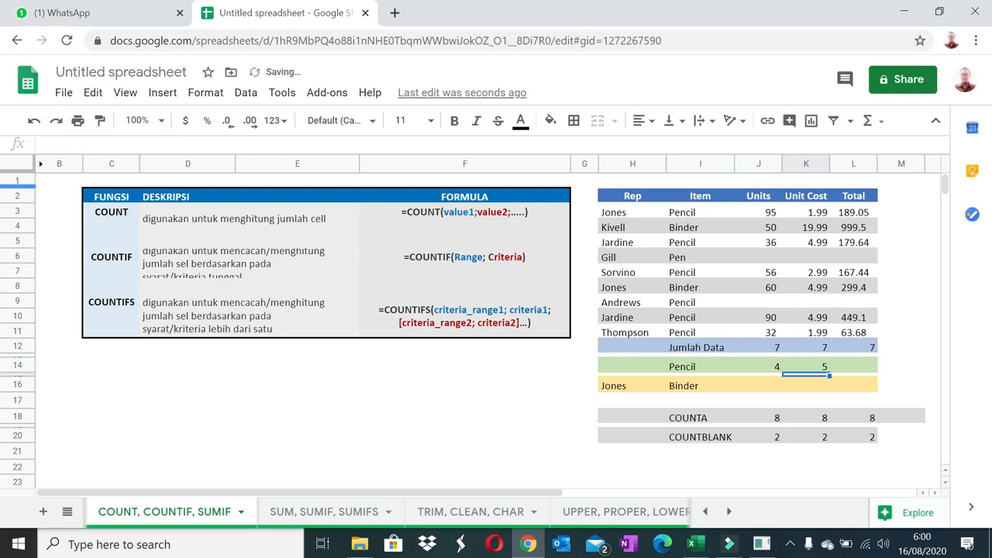
pyautogui.press('Up')
pyautogui.hotkey('ctrl', 'z')
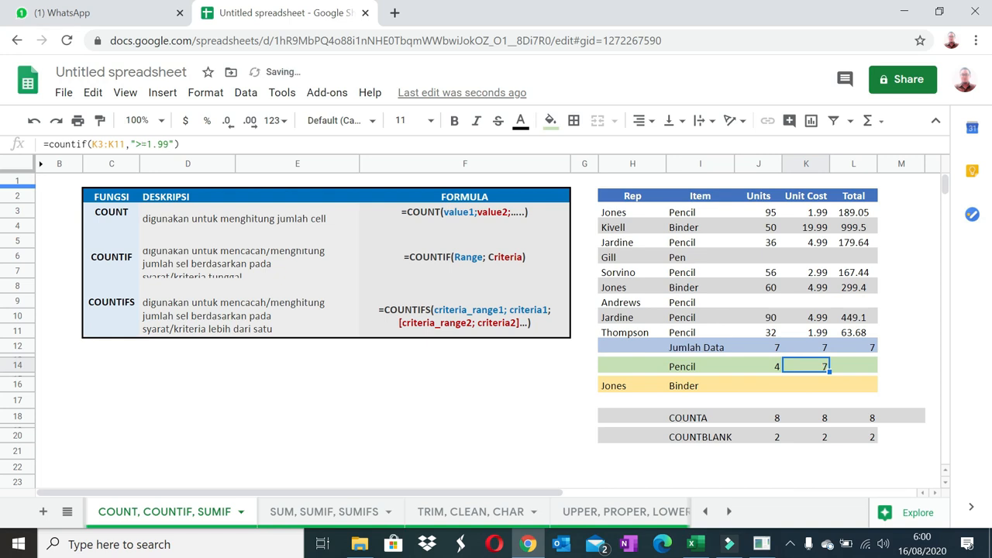
pyautogui.press('Right')
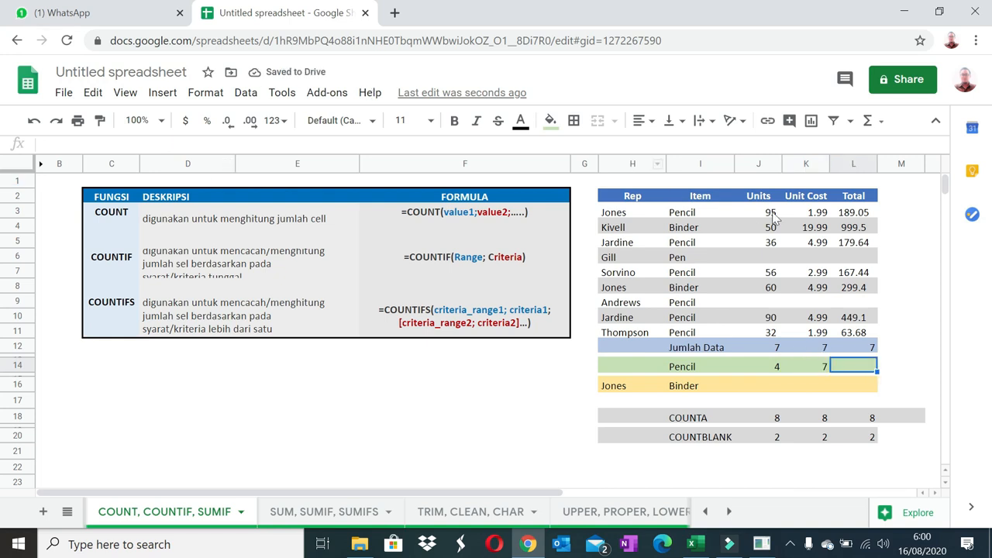
pyautogui.moveTo(856, 213); pyautogui.dragTo(856, 227)
pyautogui.moveTo(870, 262); pyautogui.dragTo(866, 334)
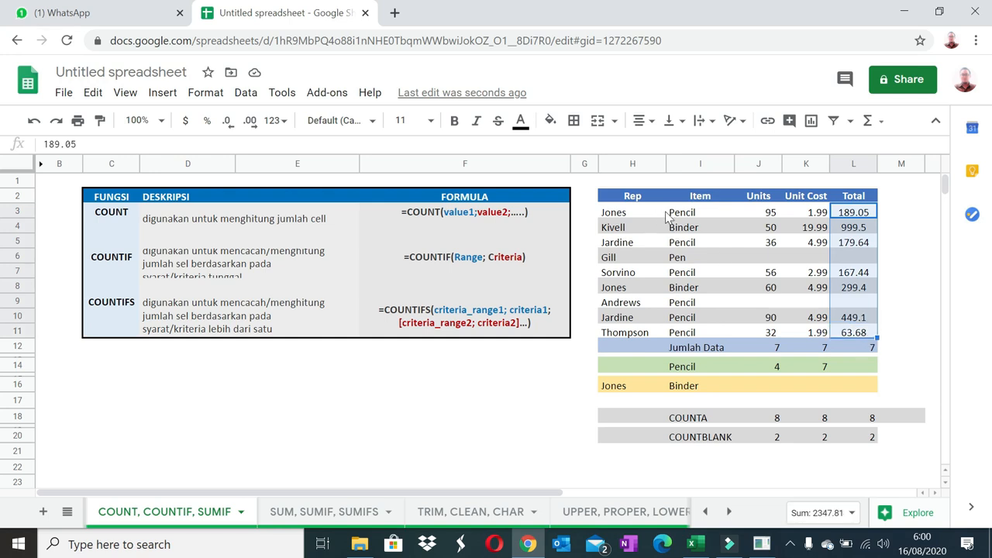
pyautogui.moveTo(671, 217); pyautogui.dragTo(688, 341)
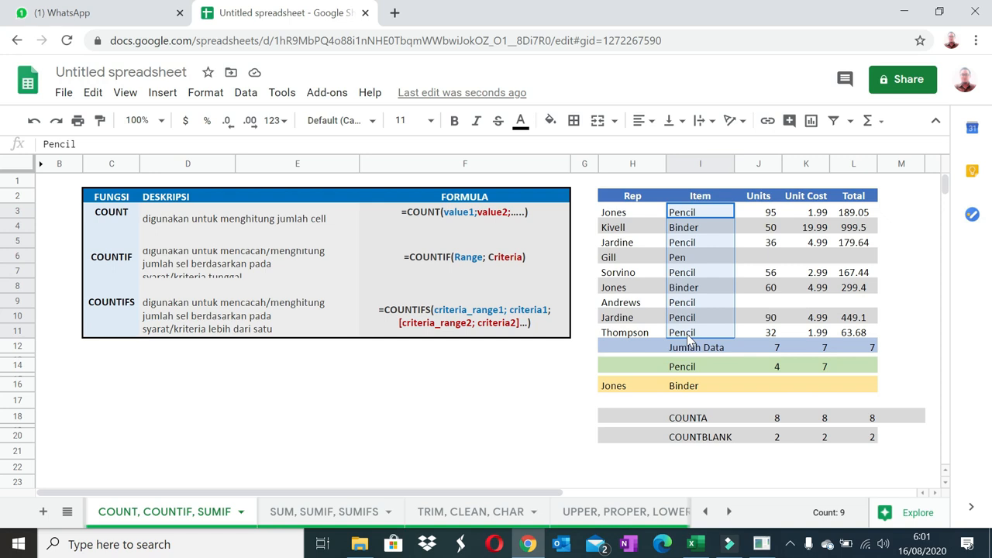
pyautogui.click(839, 366)
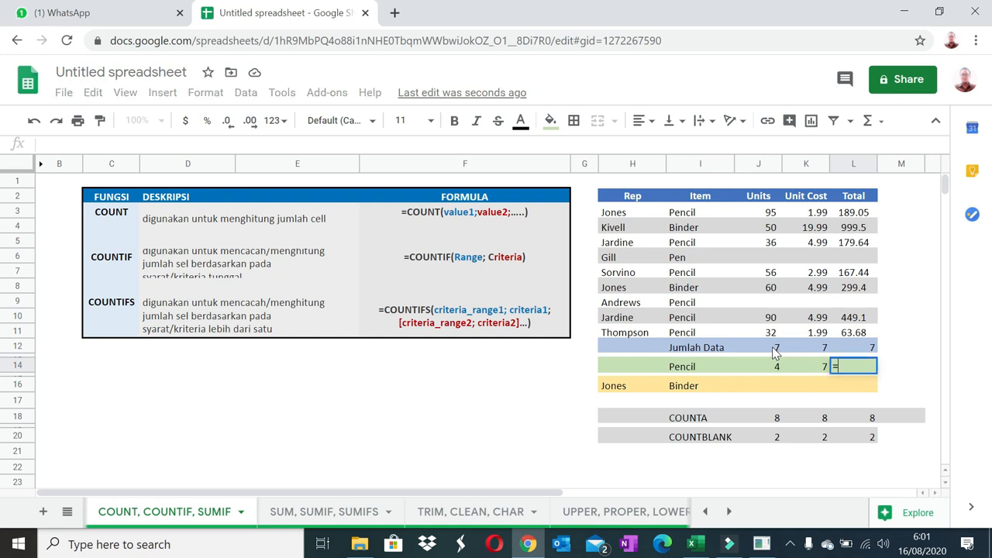
# Step: In I17, enter a trial COUNTIF formula over the Item range I3:I11 with cell I14 as the criterion
pyautogui.click(686, 401)
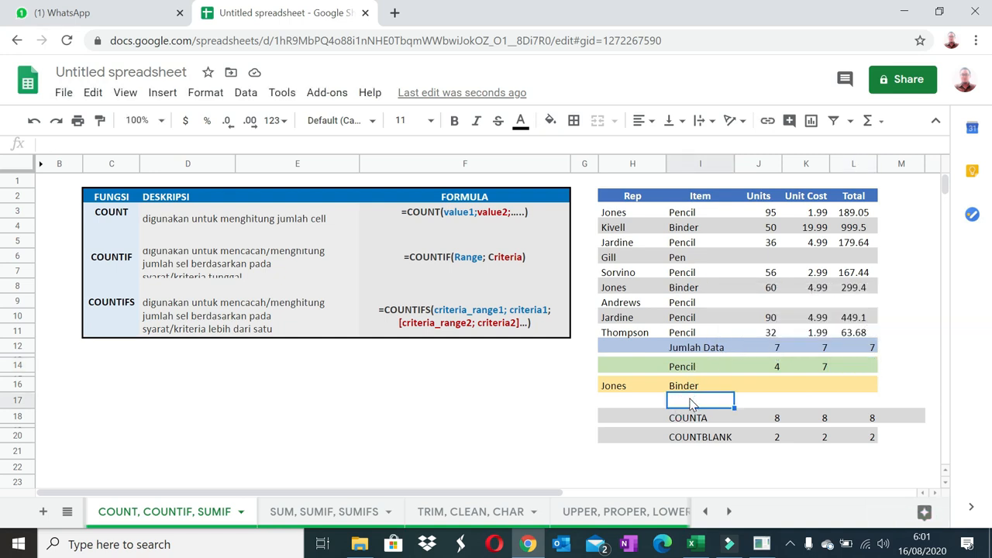
pyautogui.write('=counif(')
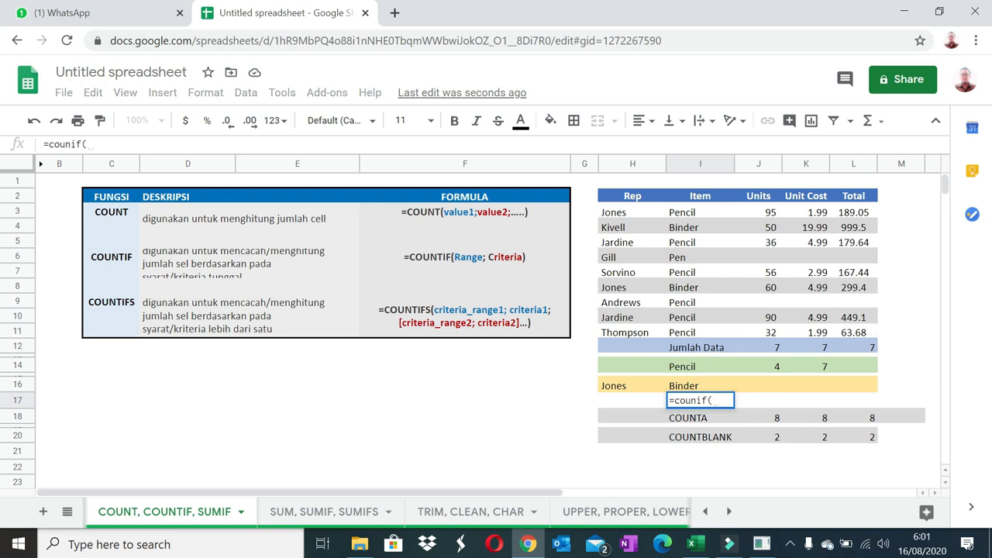
pyautogui.click(696, 400)
pyautogui.press('End')
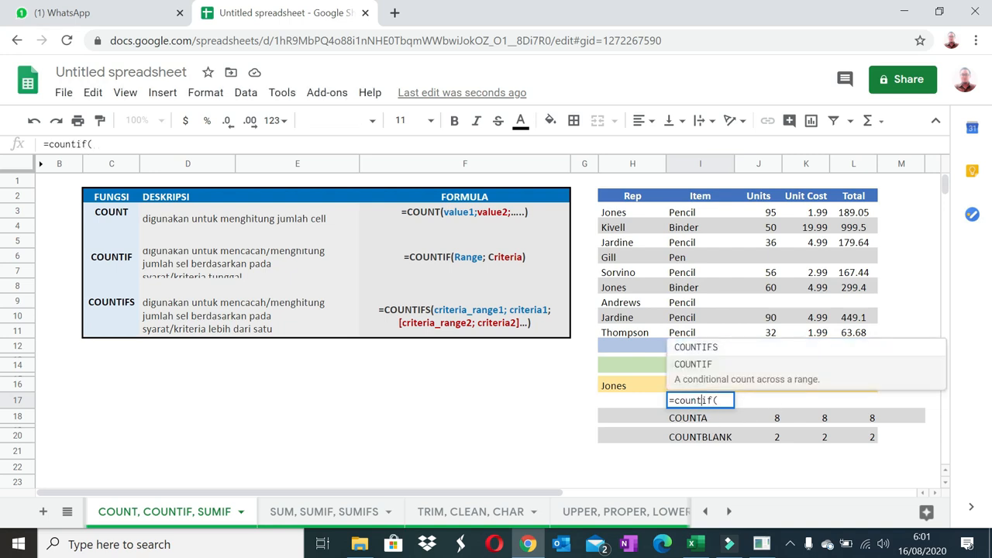
pyautogui.moveTo(682, 212); pyautogui.dragTo(682, 227)
pyautogui.moveTo(688, 313); pyautogui.dragTo(690, 333)
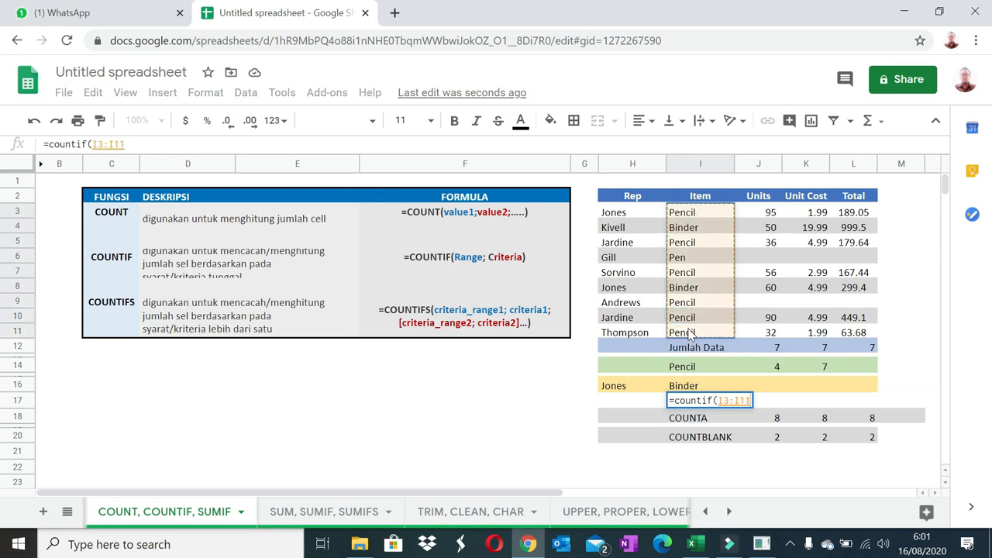
pyautogui.write(',')
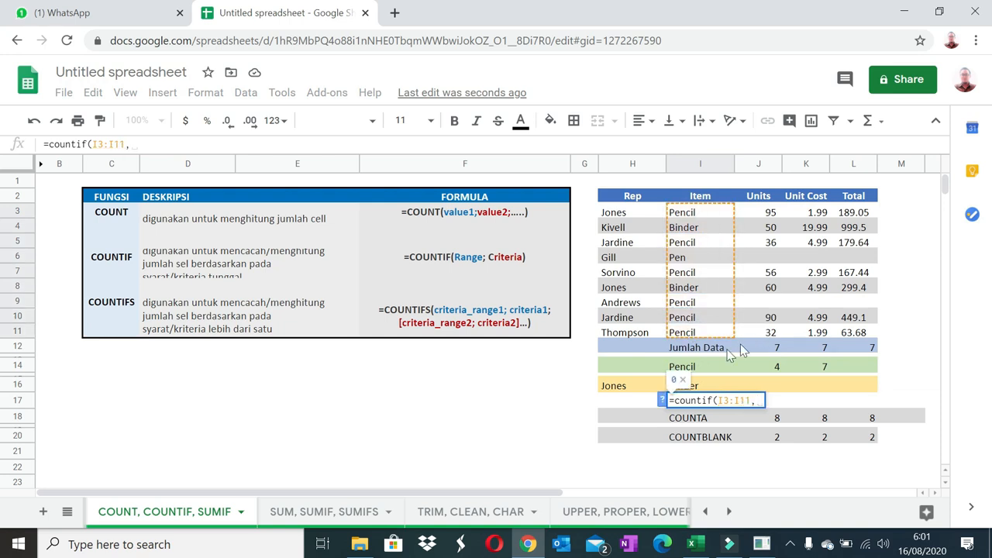
pyautogui.click(705, 368)
pyautogui.press('Return')
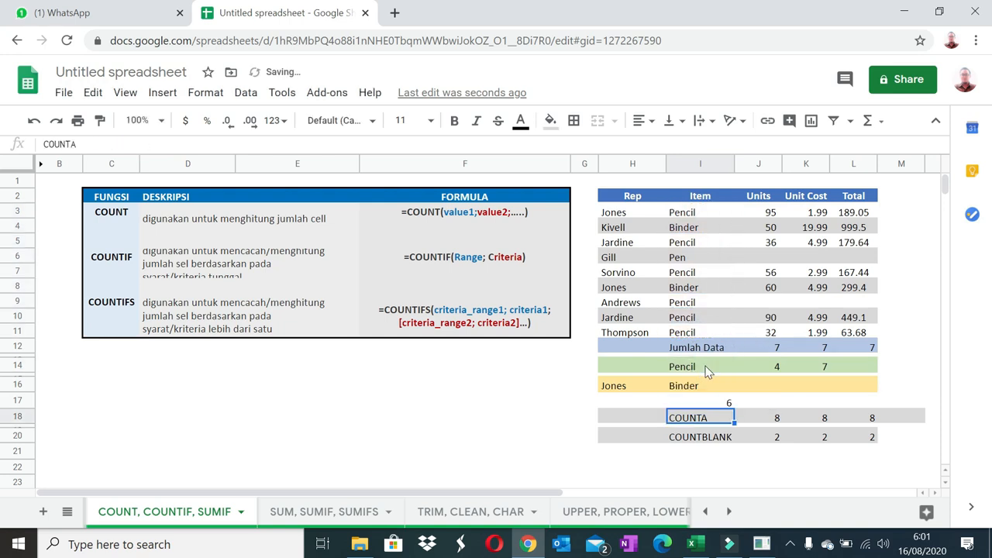
pyautogui.press('Up')
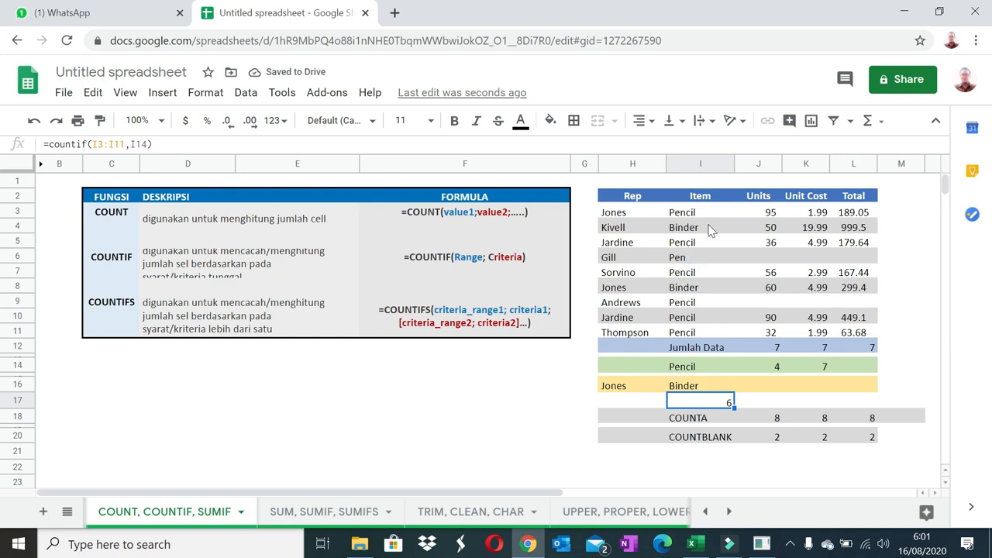
# Step: Check the Item entries I3:I11 and the blank cells J9:L9, and delete the trial COUNTIF formula from I17
pyautogui.moveTo(700, 211); pyautogui.dragTo(699, 330)
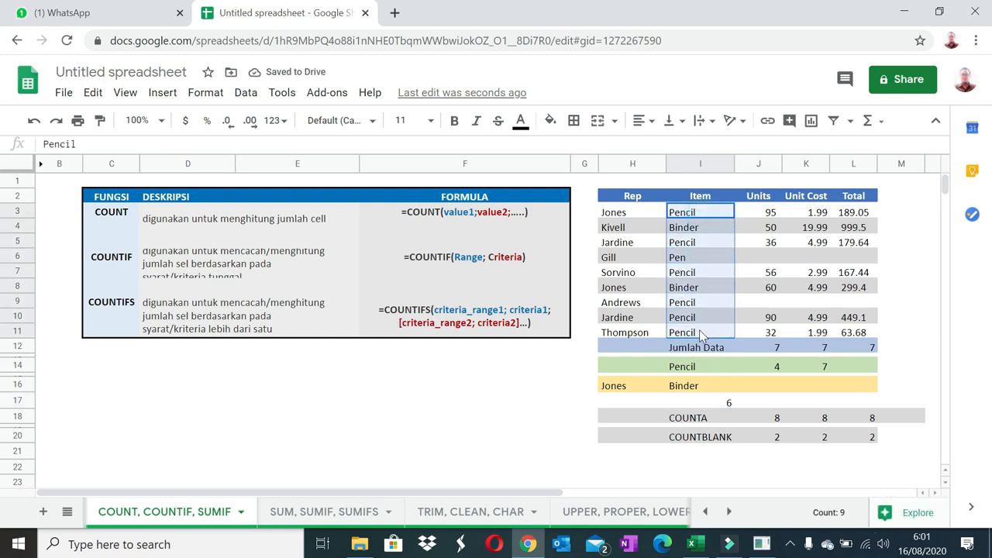
pyautogui.moveTo(759, 302); pyautogui.dragTo(854, 304)
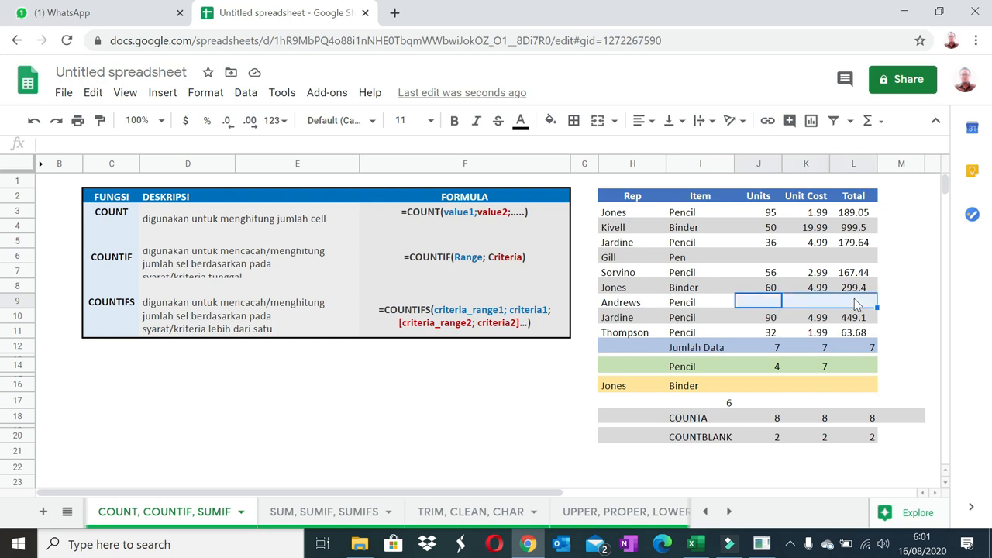
pyautogui.click(729, 399)
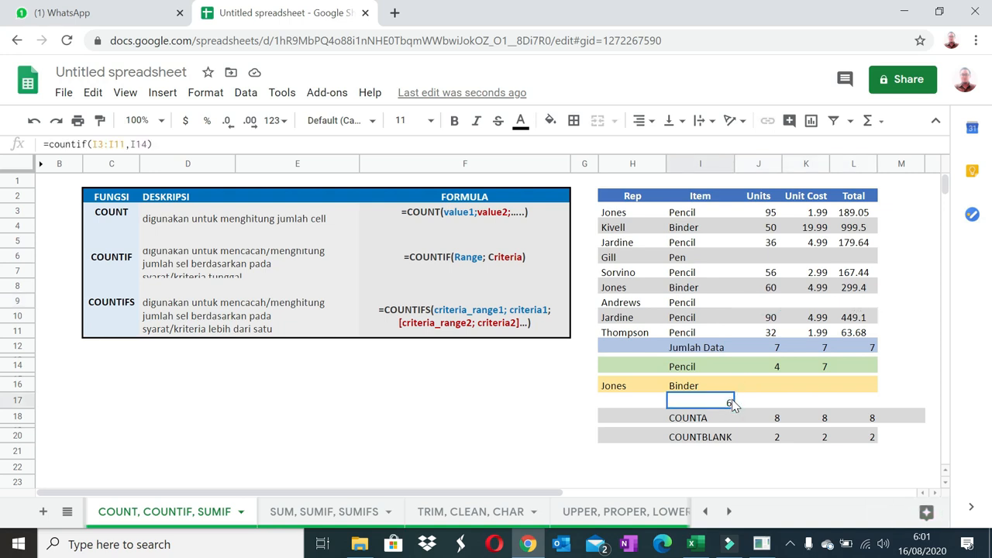
pyautogui.press('Delete')
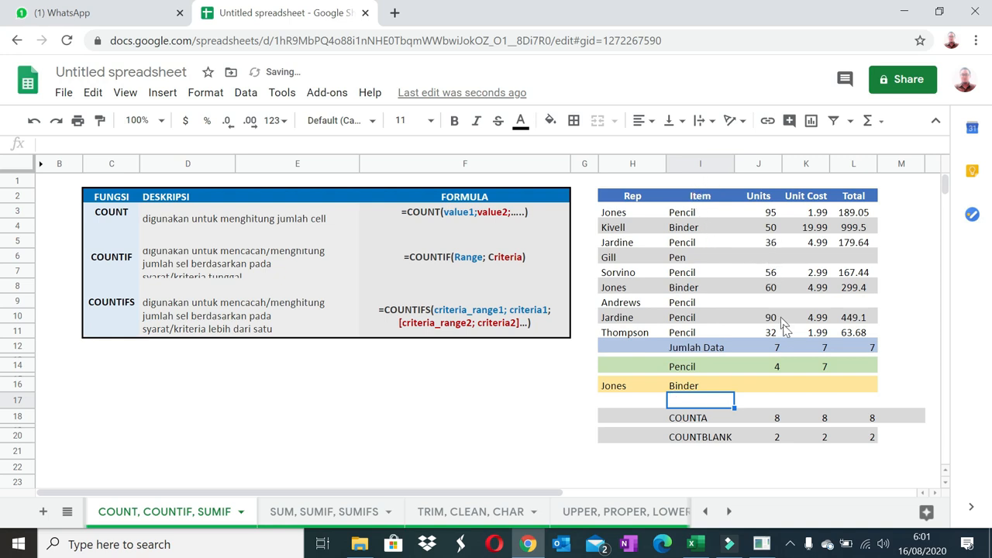
# Step: In J16, start a COUNTIFS formula with the Units range J3:J11 and the criterion ">50"
pyautogui.click(754, 387)
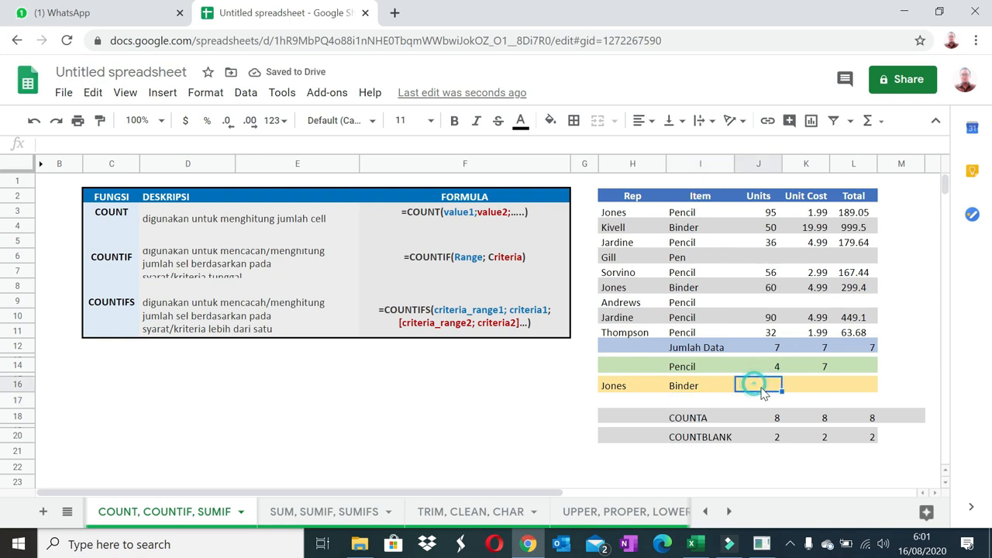
pyautogui.write('=c')
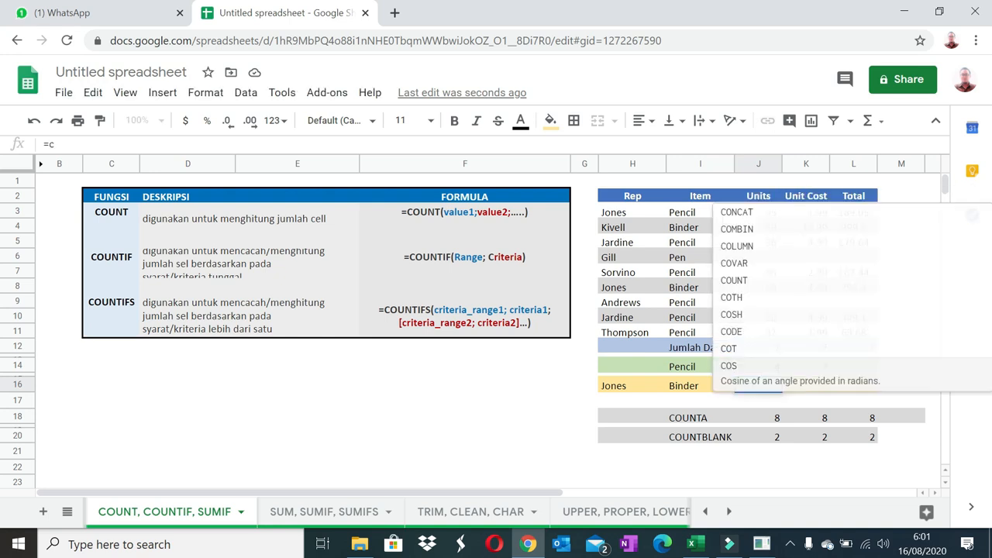
pyautogui.write('ount')
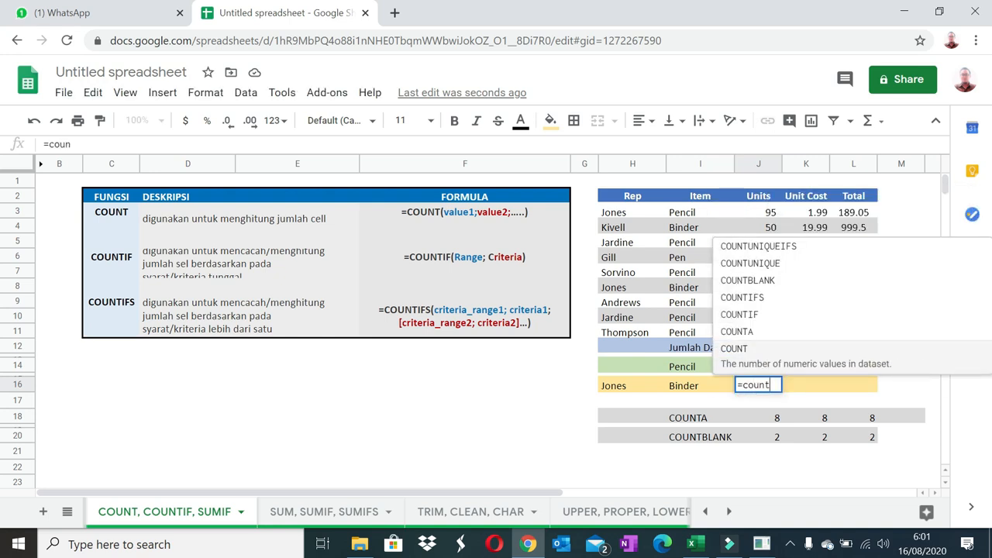
pyautogui.write('ifs(')
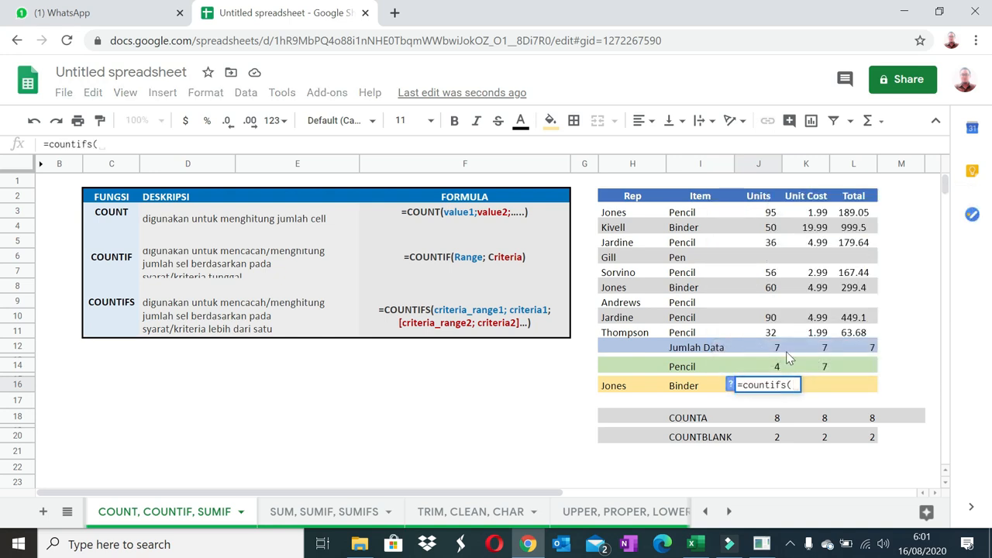
pyautogui.moveTo(769, 211); pyautogui.dragTo(777, 335)
pyautogui.write(',')
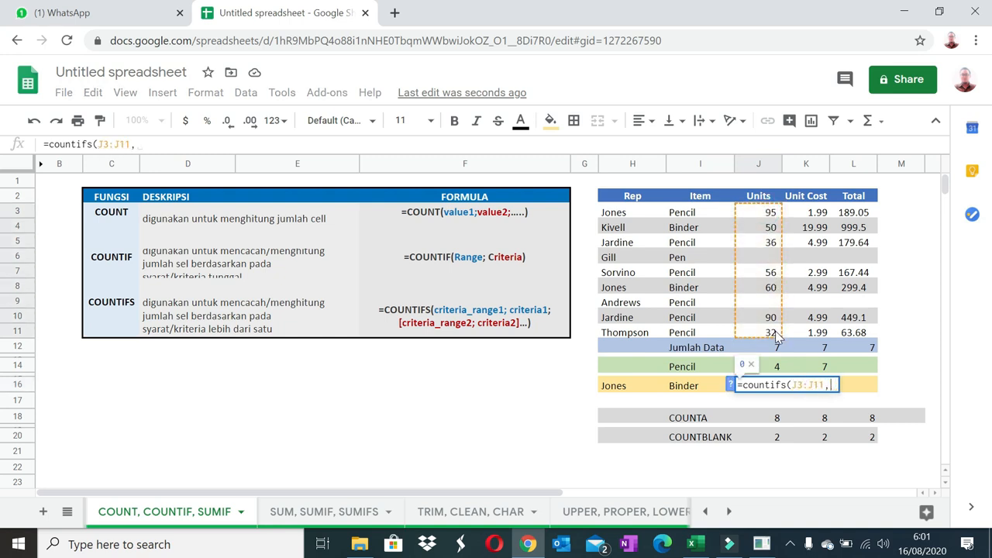
pyautogui.write('"')
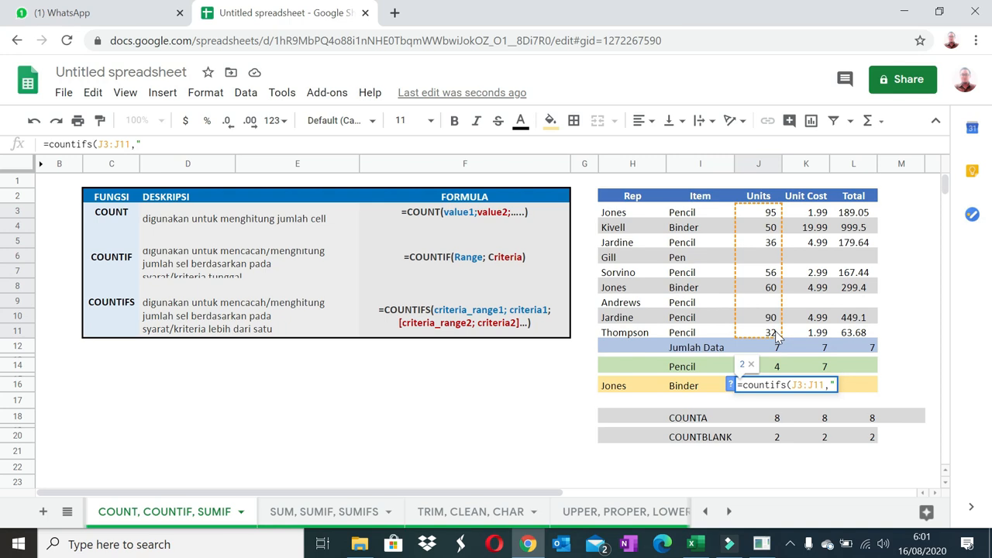
pyautogui.write('.50')
pyautogui.press('BackSpace')
pyautogui.press('BackSpace')
pyautogui.press('BackSpace')
pyautogui.write('>')
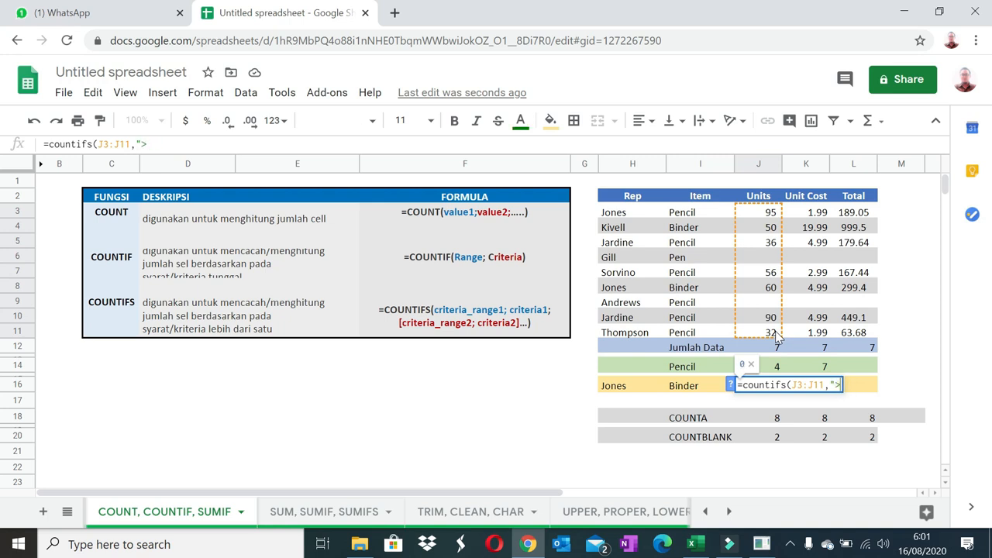
pyautogui.write('50",')
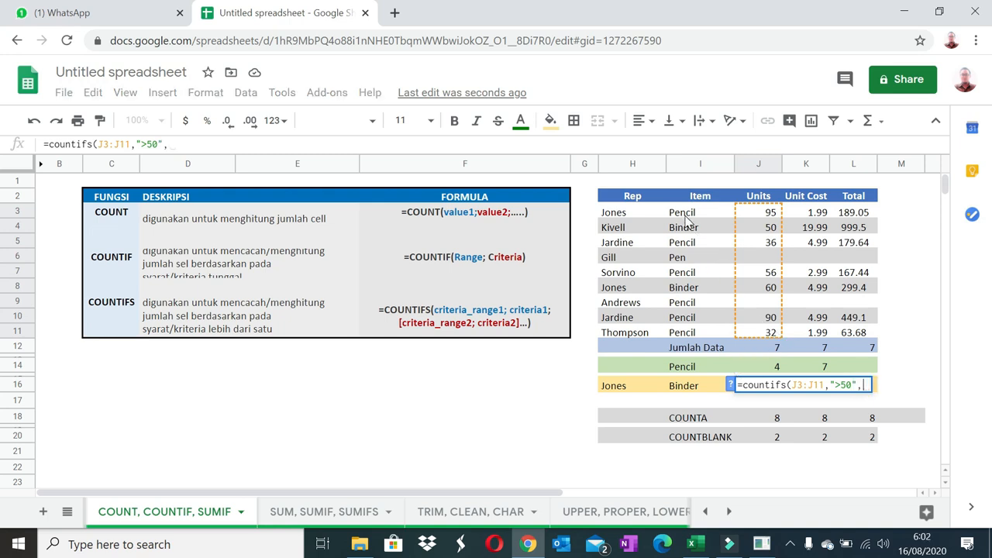
# Step: Complete J16's COUNTIFS formula with the Item range I3:I11 and cell I14 as the second criterion, and review the entered formula
pyautogui.moveTo(686, 217)
pyautogui.mouseDown()
pyautogui.moveTo(711, 297)
pyautogui.moveTo(711, 337)
pyautogui.mouseUp()
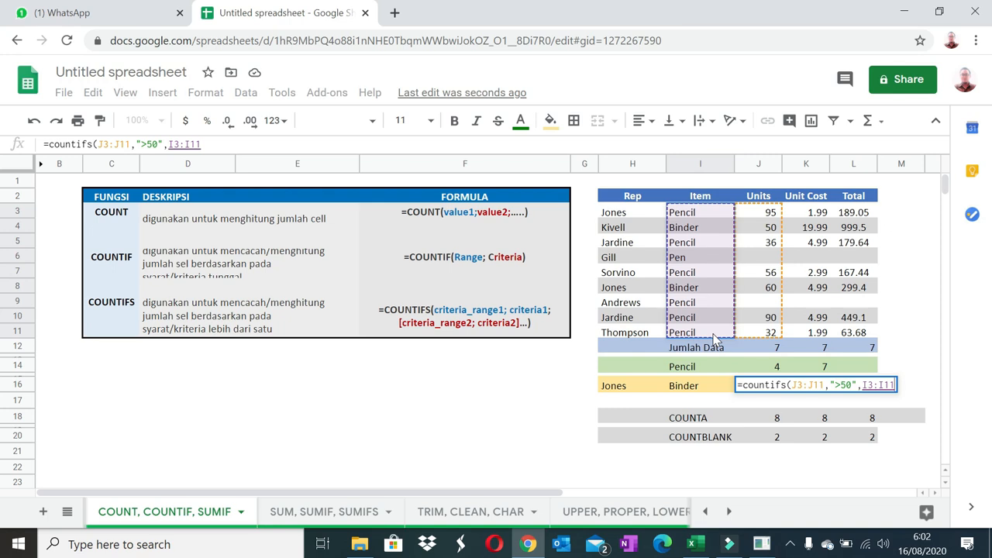
pyautogui.write(',')
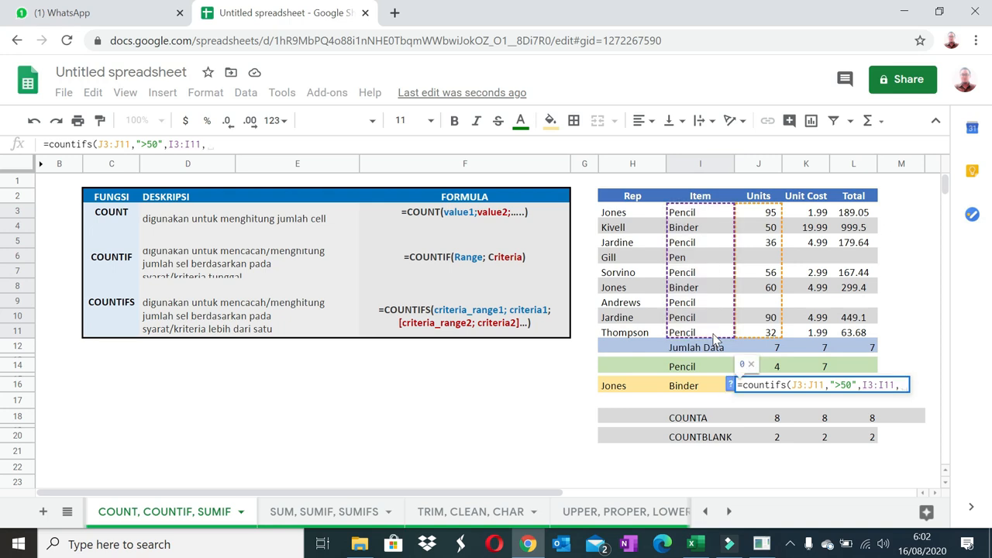
pyautogui.write('"')
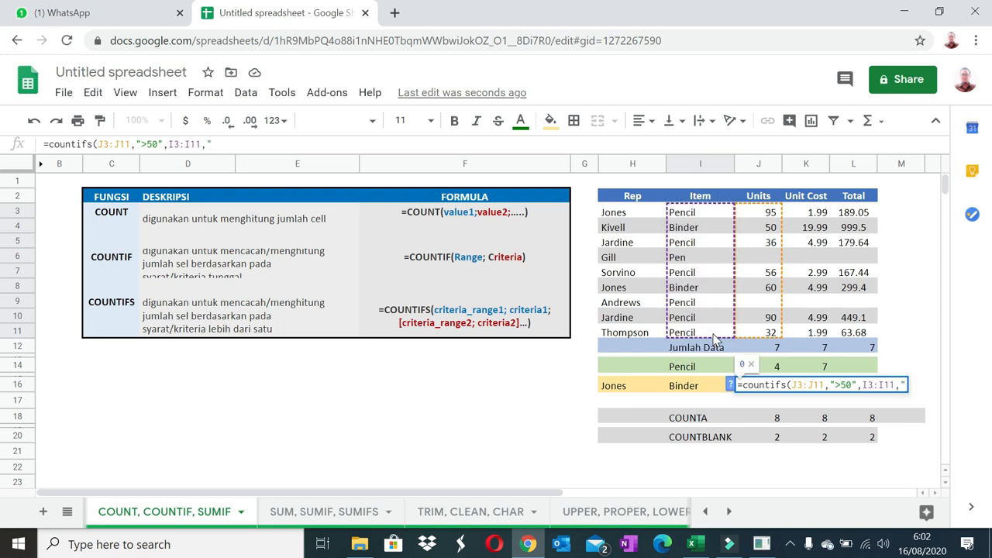
pyautogui.press('BackSpace')
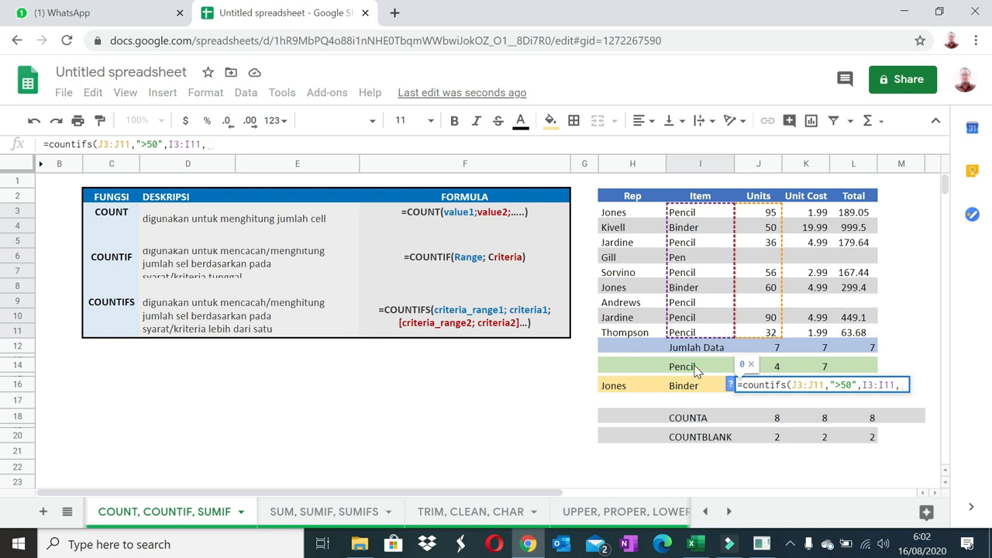
pyautogui.click(693, 370)
pyautogui.press('Return')
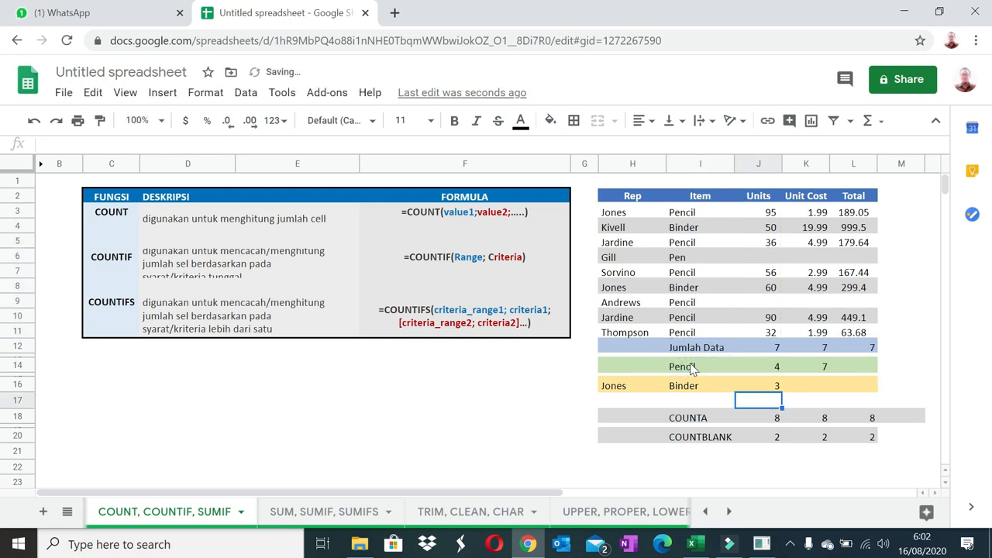
pyautogui.click(775, 385)
pyautogui.doubleClick(775, 385)
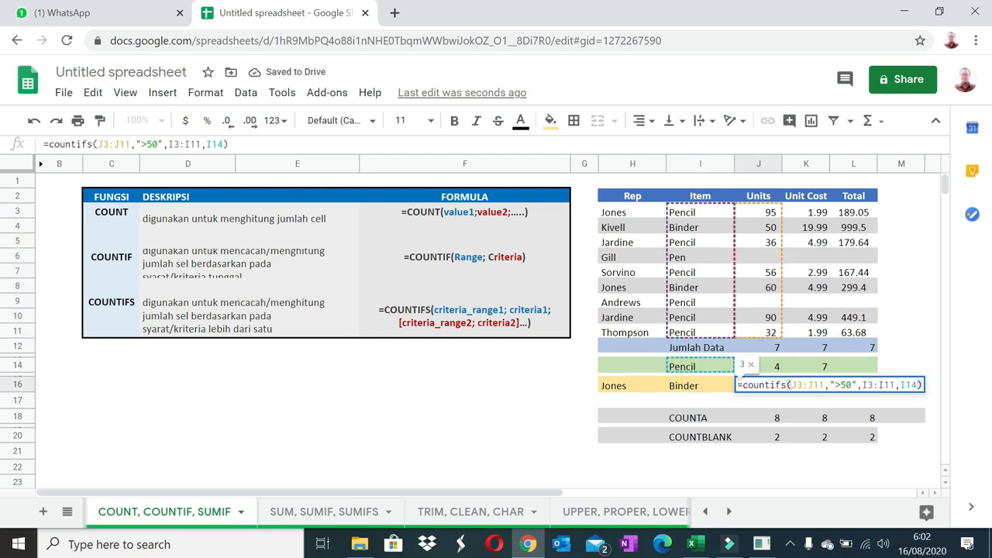
pyautogui.press('Escape')
# Step: In K16, start a COUNTIFS formula with the Item range I3:I11 and the criterion "pencil"
pyautogui.click(806, 390)
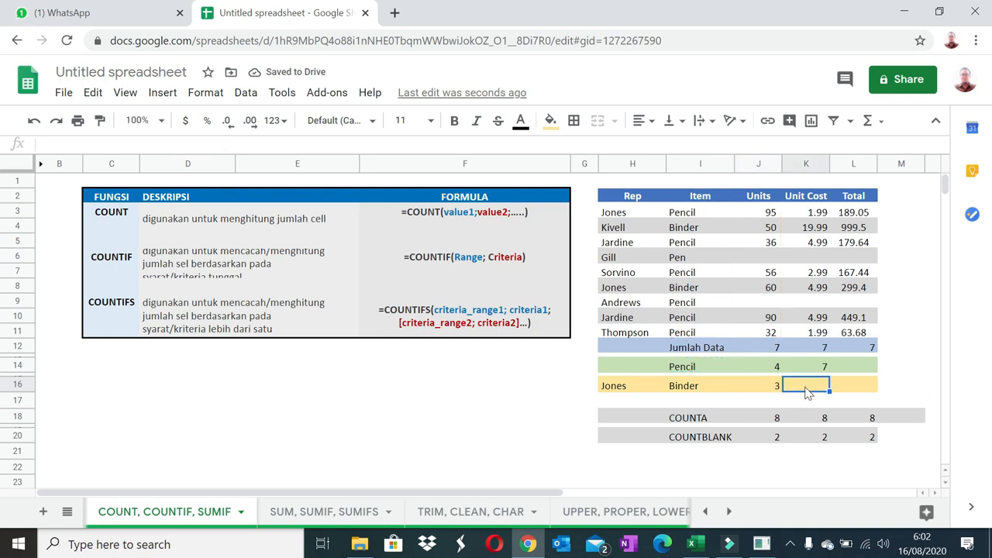
pyautogui.write('=counif')
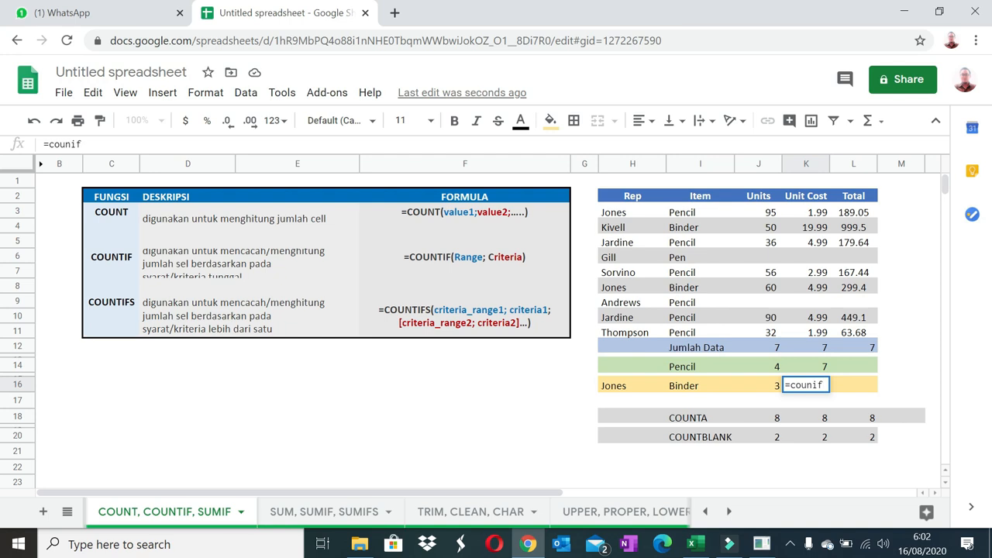
pyautogui.press('BackSpace')
pyautogui.press('BackSpace')
pyautogui.write('tifs(')
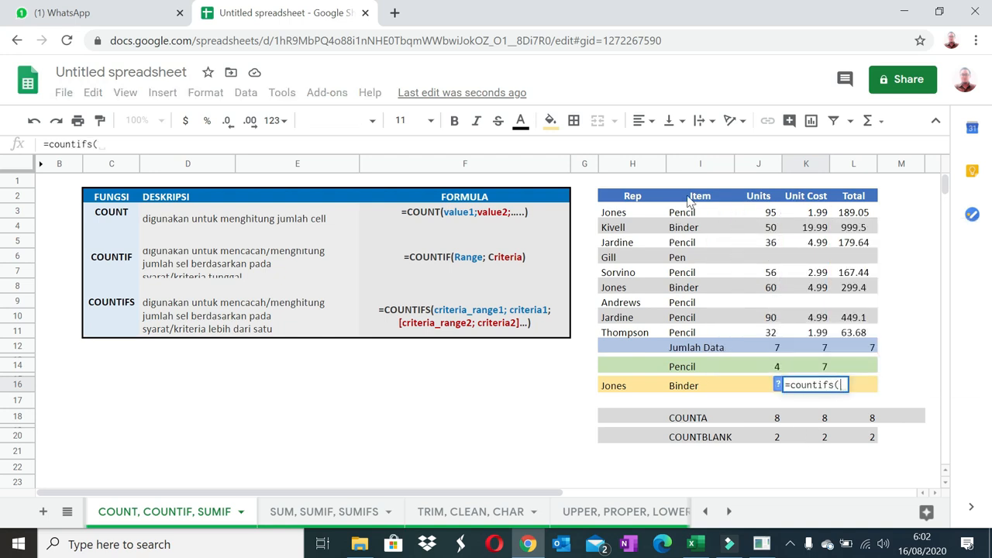
pyautogui.moveTo(685, 212); pyautogui.dragTo(689, 332)
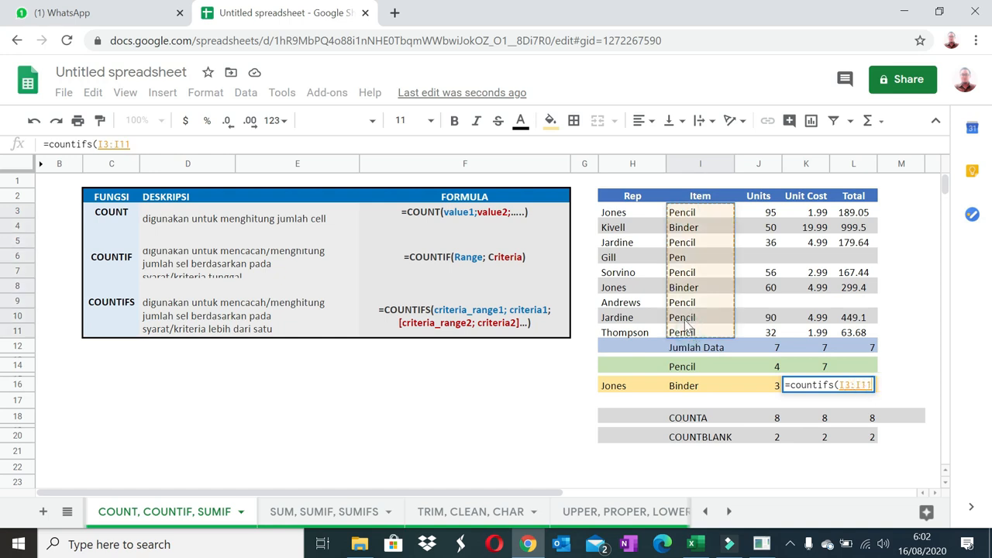
pyautogui.write(',')
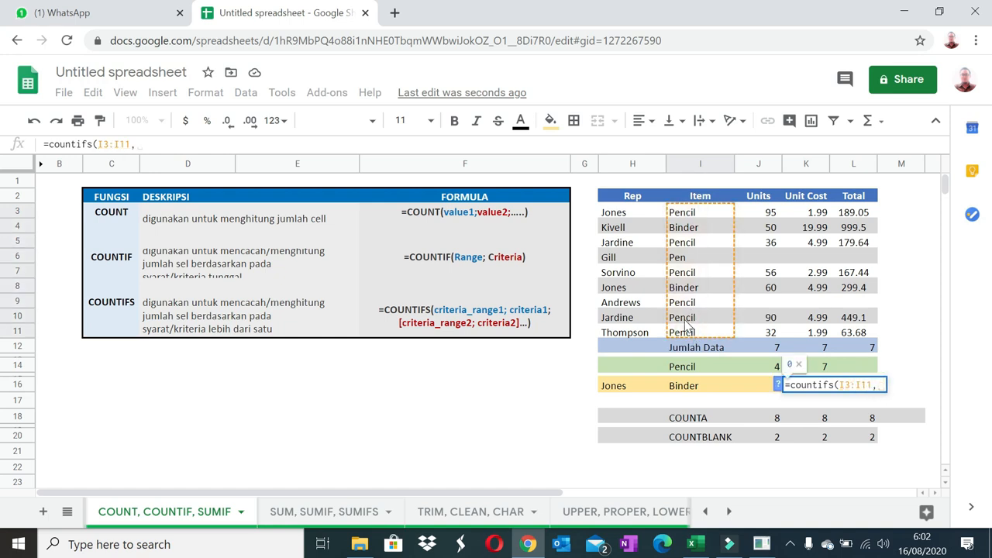
pyautogui.write('"')
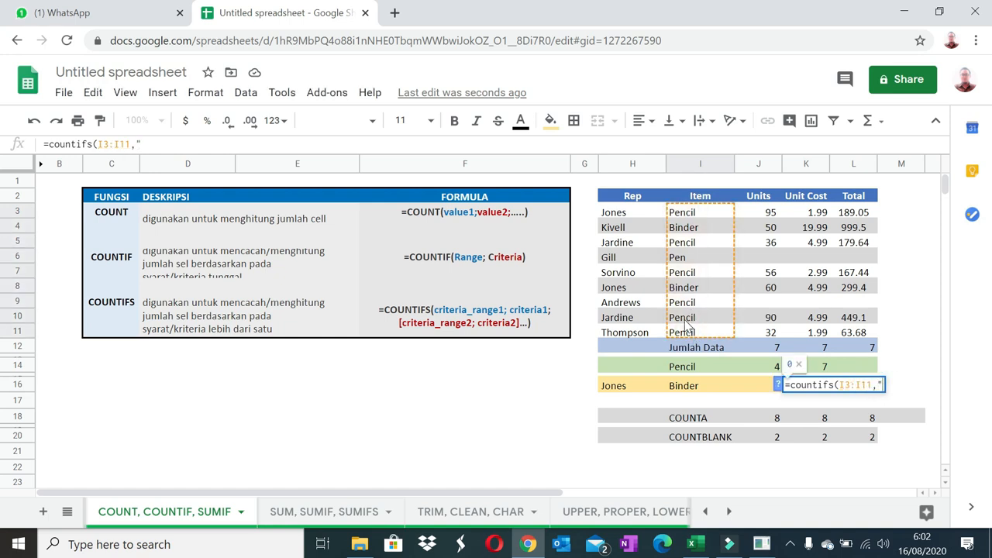
pyautogui.write('pencil"')
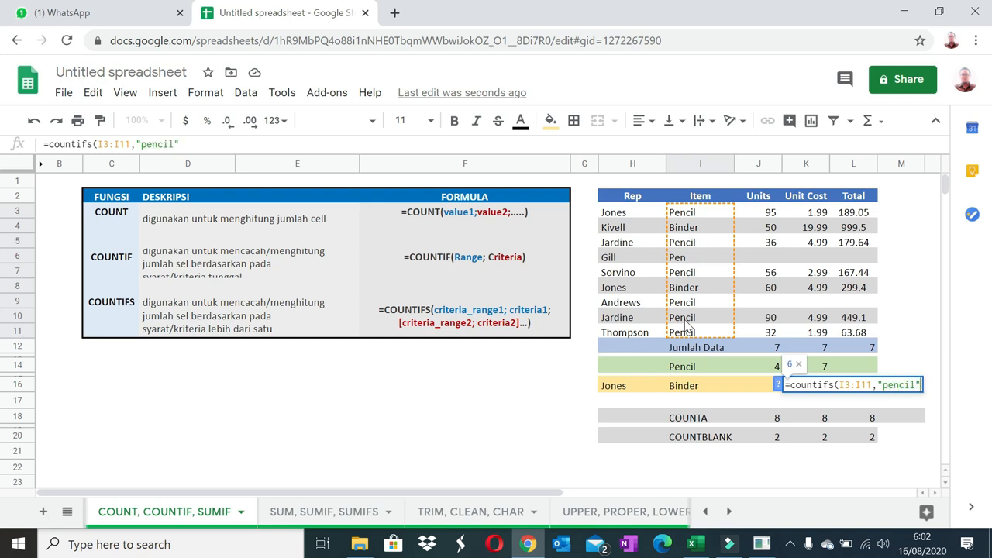
# Step: Complete K16's COUNTIFS formula with the Unit Cost range K3:K11 and the criterion ">=1.99", and compare it with K14's COUNTIF formula
pyautogui.write(',')
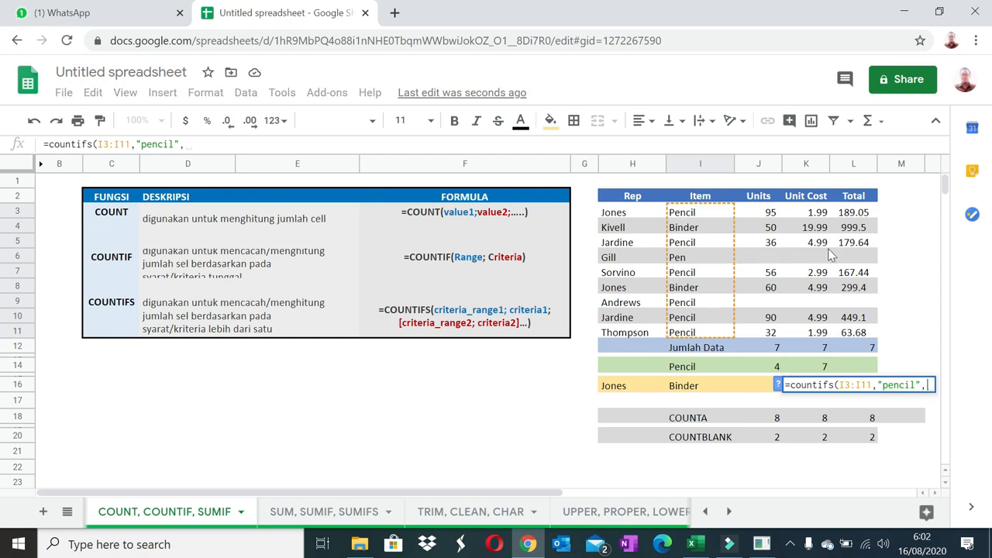
pyautogui.moveTo(818, 220); pyautogui.dragTo(815, 331)
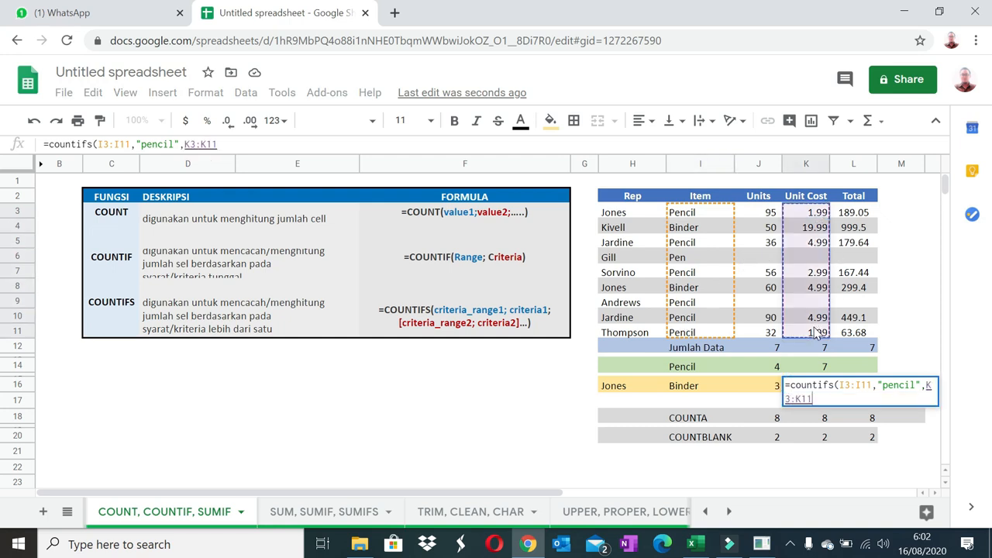
pyautogui.write(',')
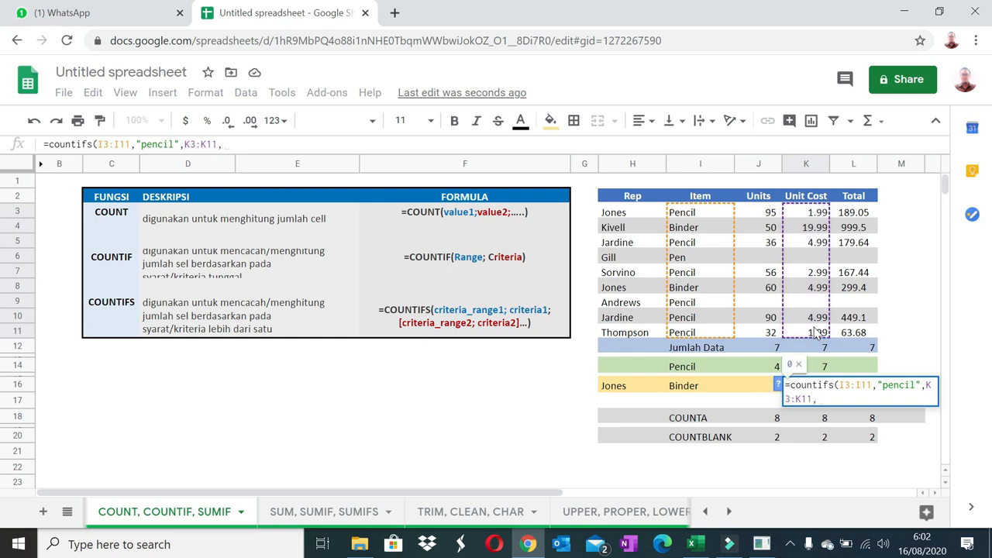
pyautogui.write('"')
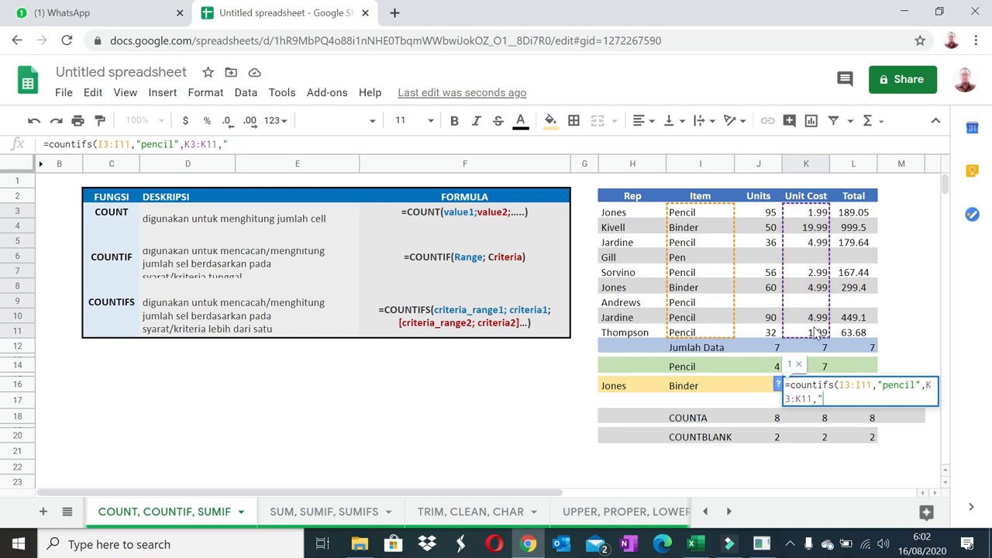
pyautogui.write('>=1.99")')
pyautogui.press('Return')
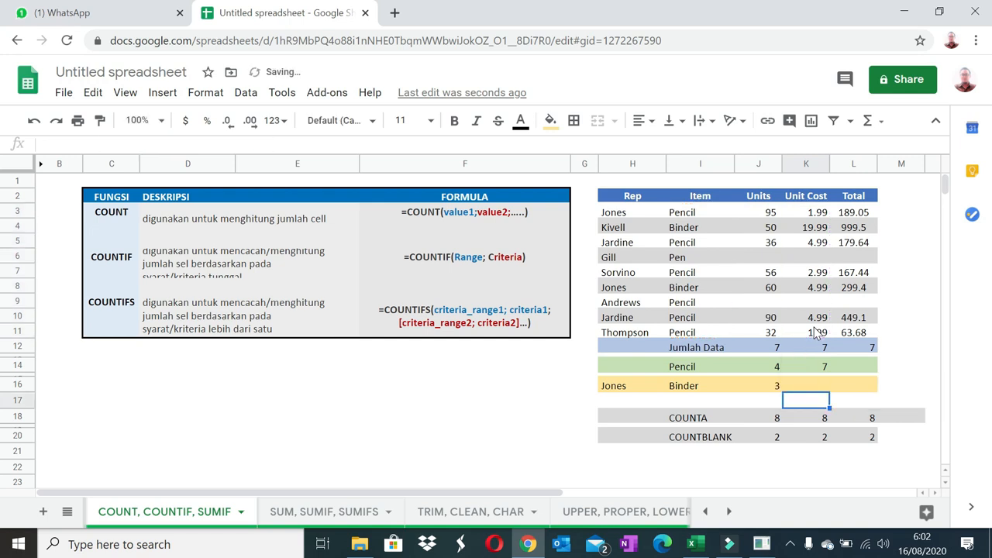
pyautogui.press('Up')
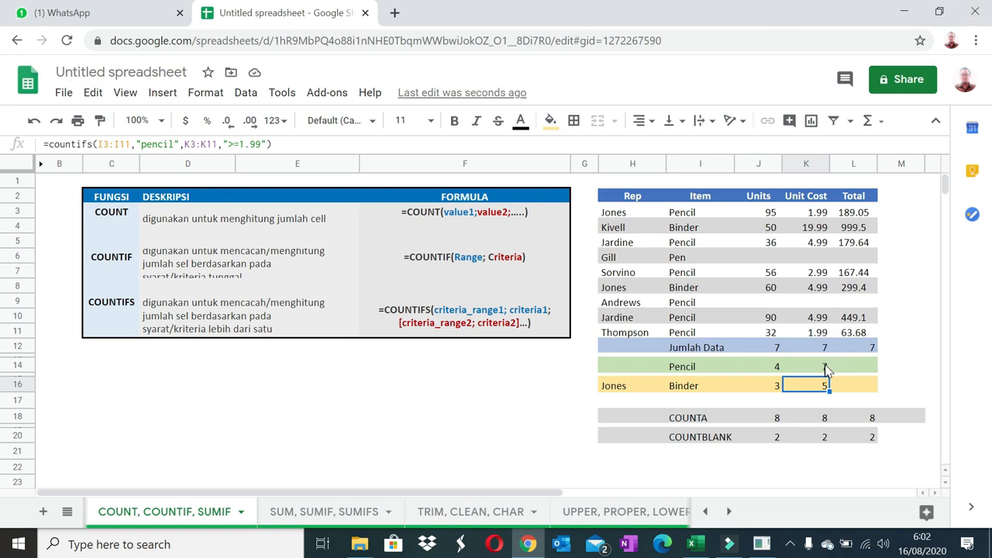
pyautogui.click(824, 367)
pyautogui.doubleClick(824, 367)
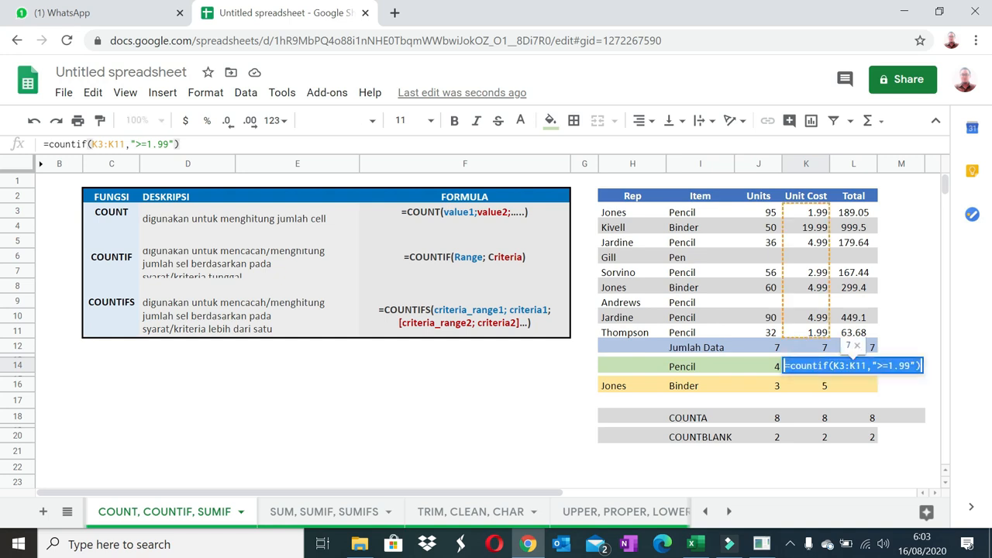
pyautogui.click(824, 388)
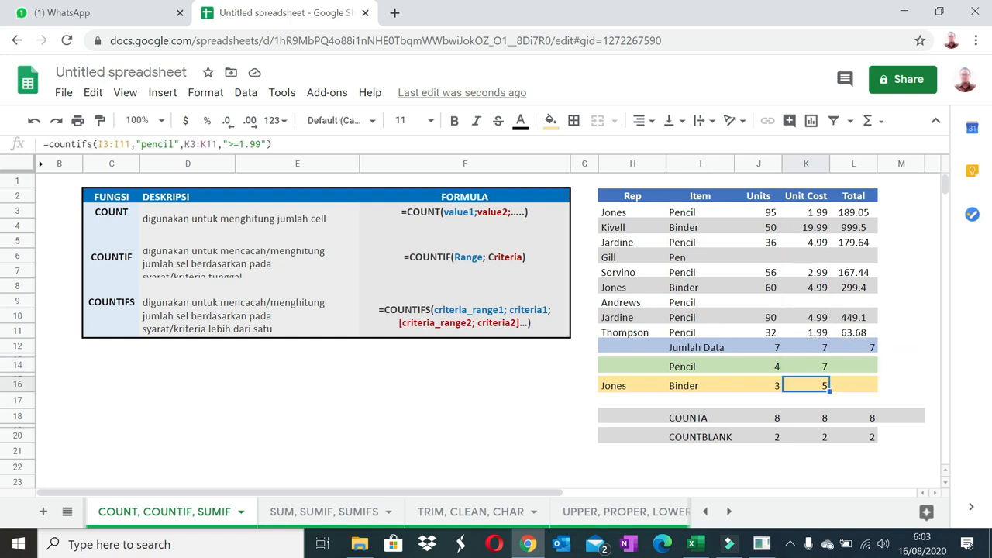
pyautogui.doubleClick(824, 387)
pyautogui.press('Escape')
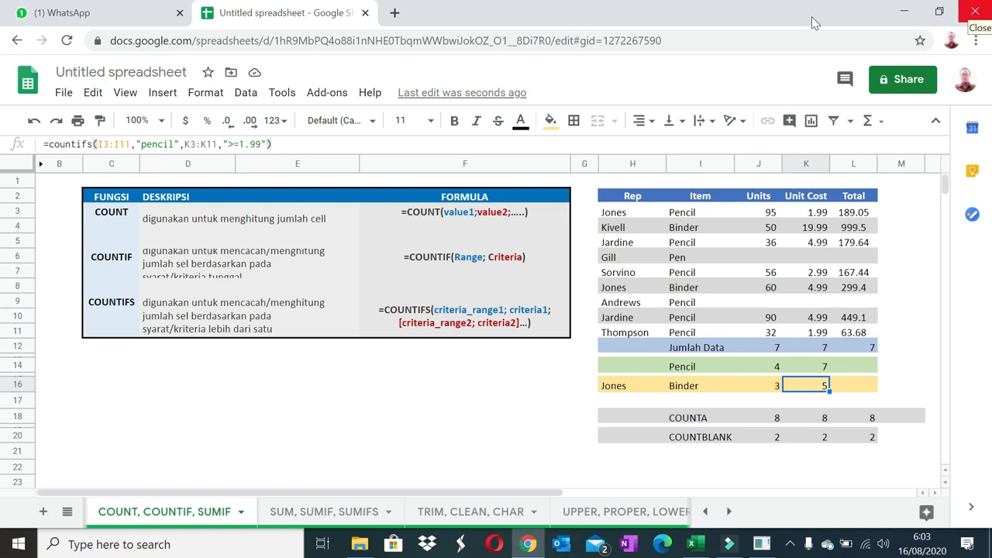
# Step: On the SUM, SUMIF, SUMIFS sheet, change the Units total in J12 to sum J3:J11 and check the neighbouring totals K12:L12
pyautogui.click(347, 511)
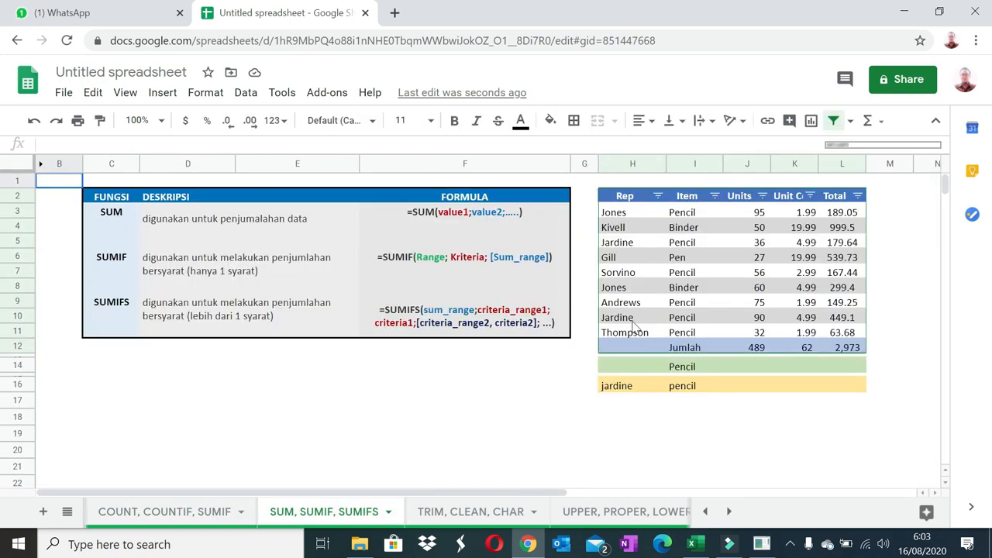
pyautogui.doubleClick(757, 348)
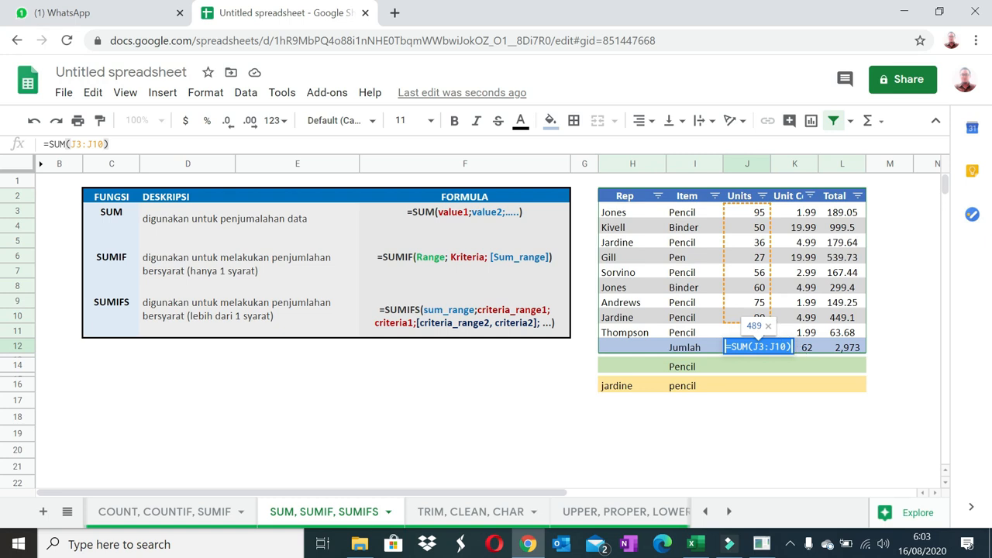
pyautogui.click(786, 347)
pyautogui.press('BackSpace')
pyautogui.write('1')
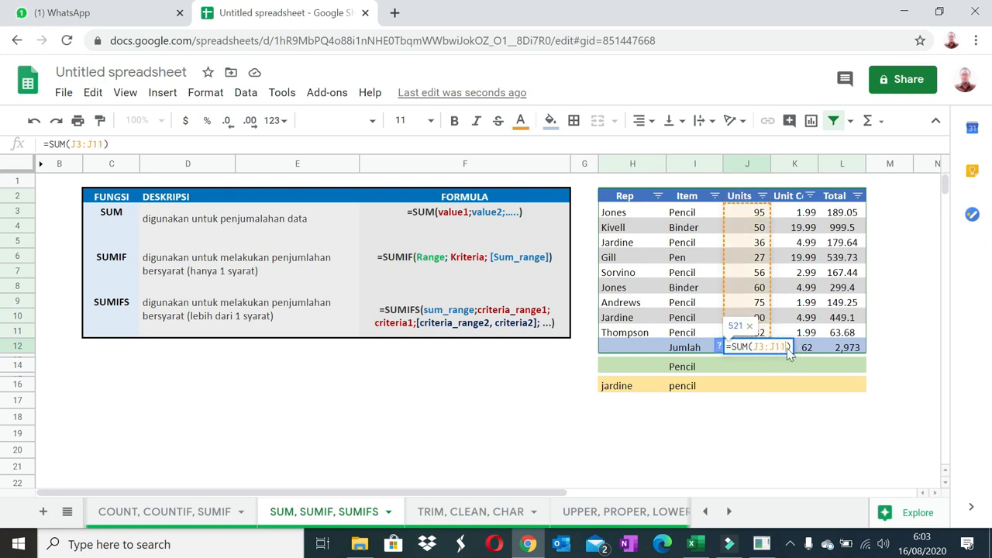
pyautogui.press('Return')
pyautogui.click(760, 346)
pyautogui.moveTo(775, 349); pyautogui.dragTo(855, 350)
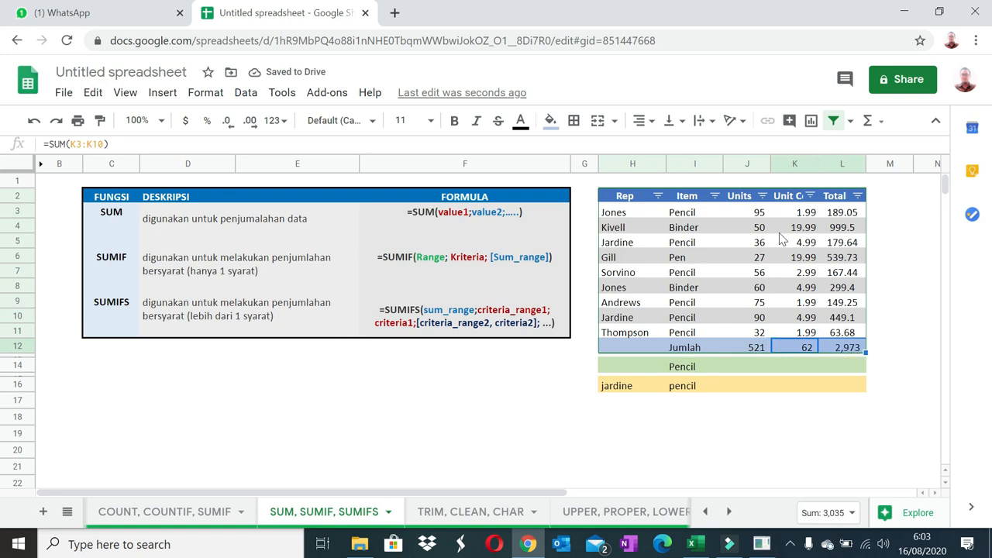
# Step: Review the SUMIF syntax and its source cells, and start a SUMIF formula in J14 with the Item range I3:I11
pyautogui.click(751, 367)
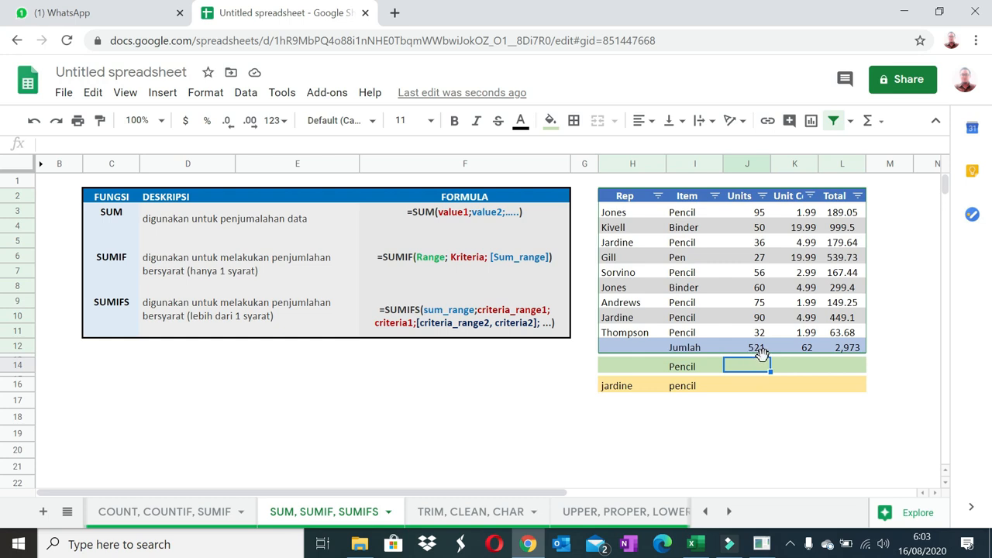
pyautogui.click(424, 267)
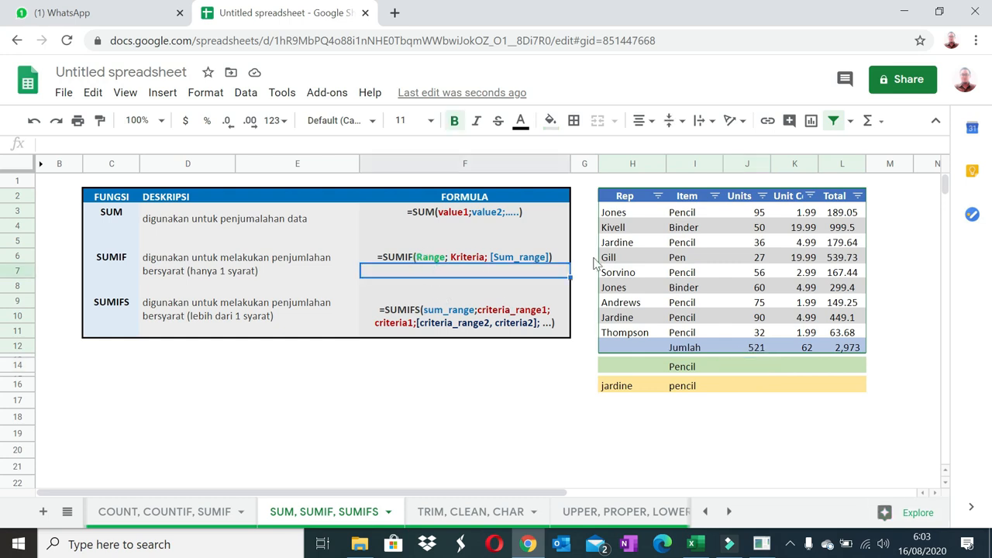
pyautogui.moveTo(697, 219); pyautogui.dragTo(701, 339)
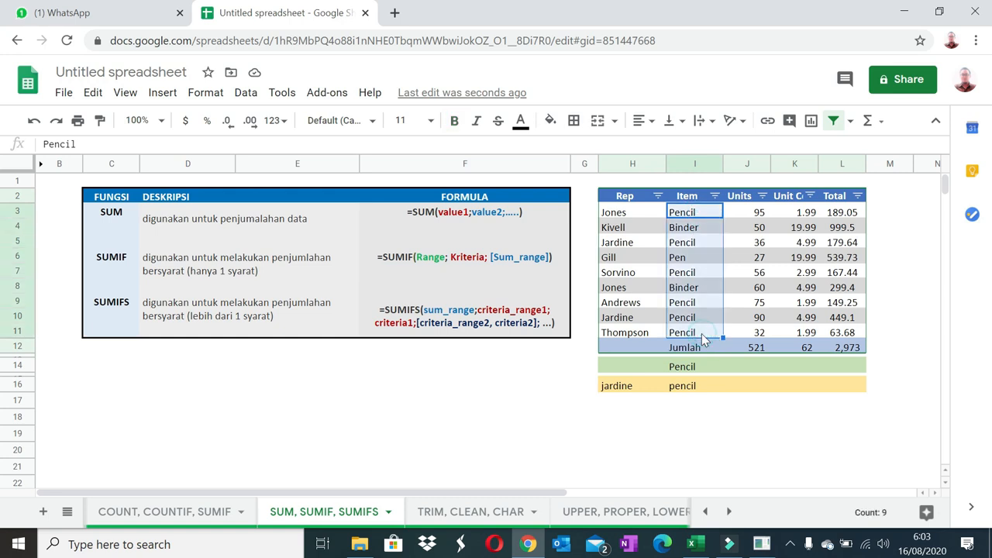
pyautogui.click(690, 369)
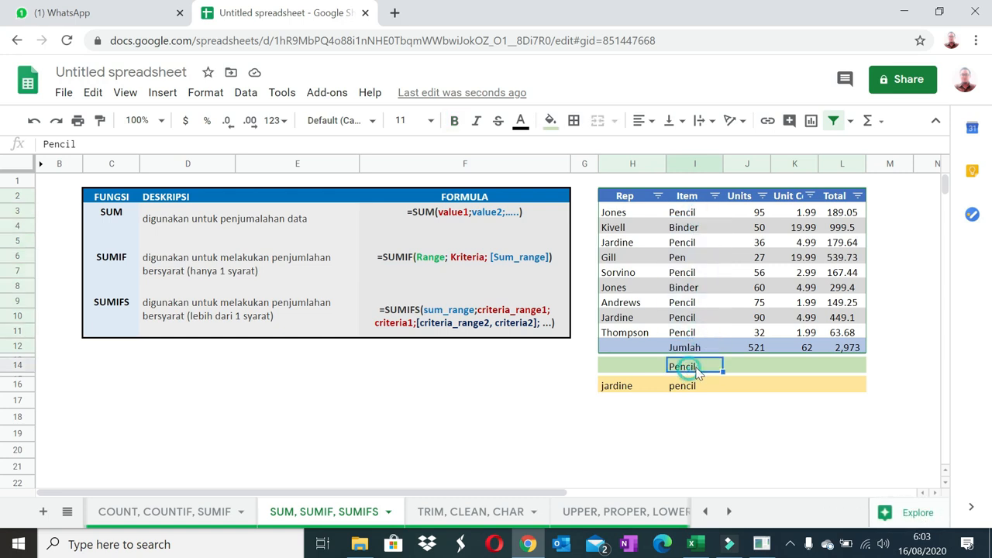
pyautogui.moveTo(755, 214); pyautogui.dragTo(765, 337)
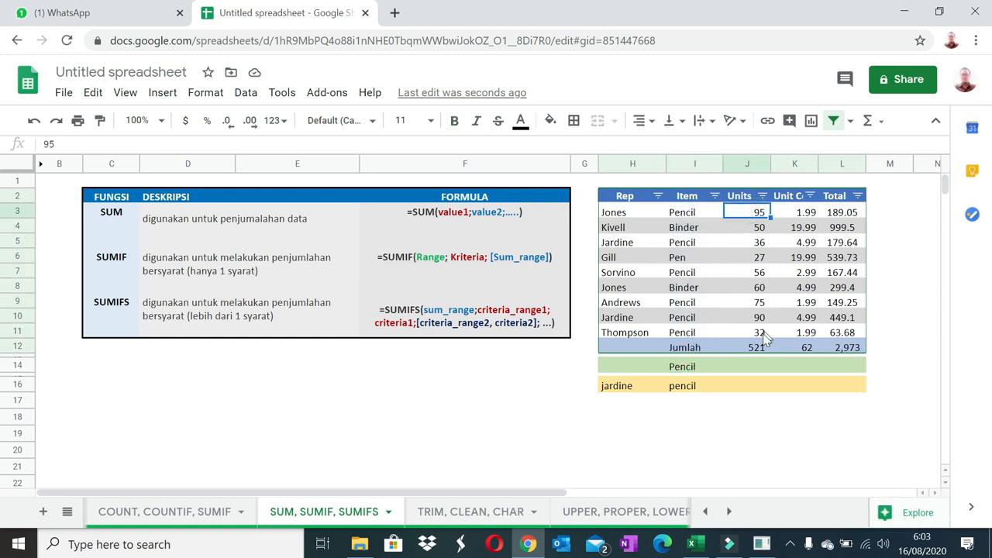
pyautogui.click(741, 368)
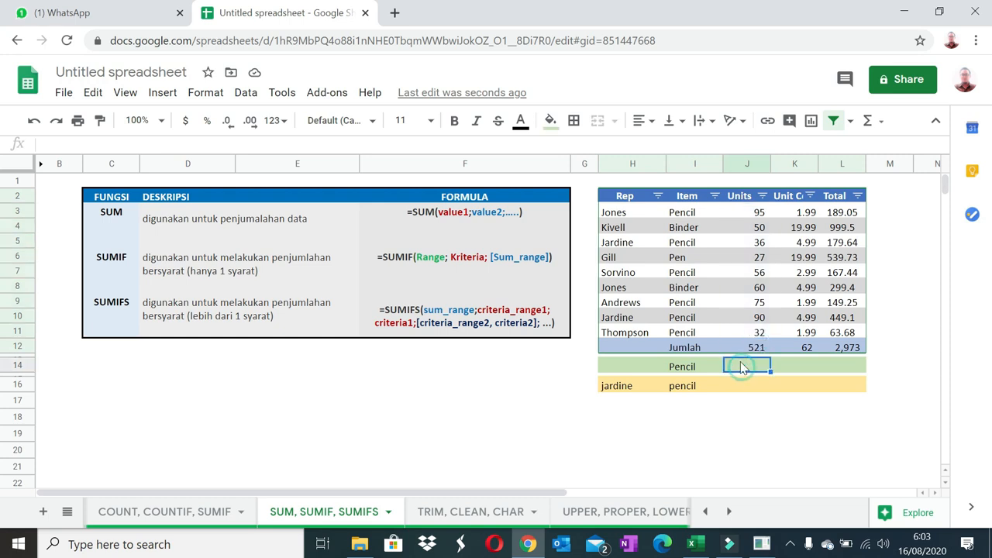
pyautogui.write('=sum')
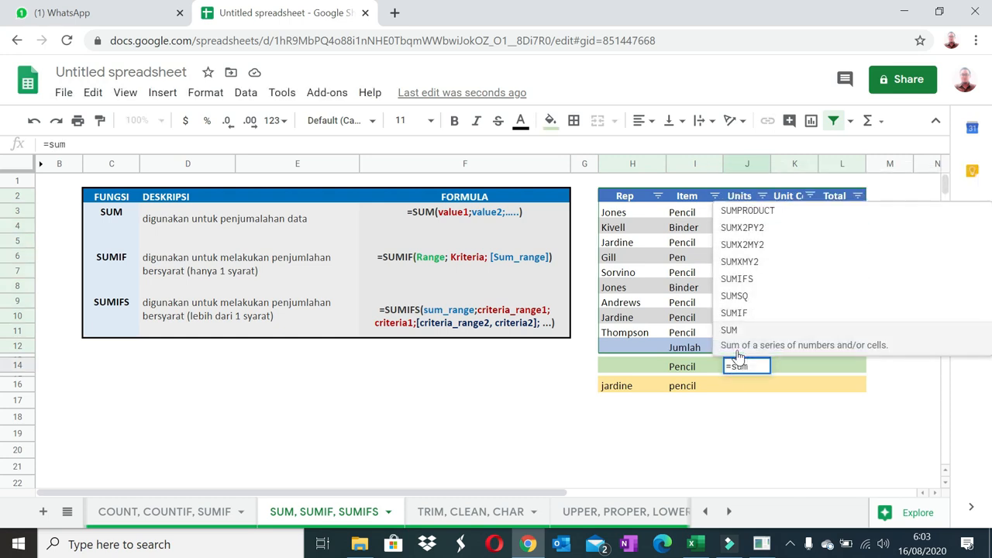
pyautogui.write('if(')
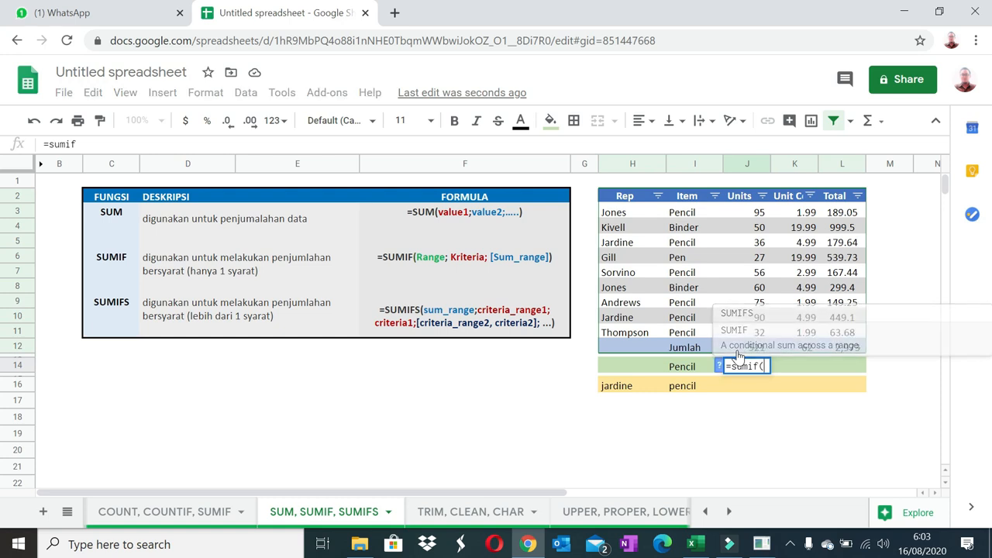
pyautogui.click(696, 216)
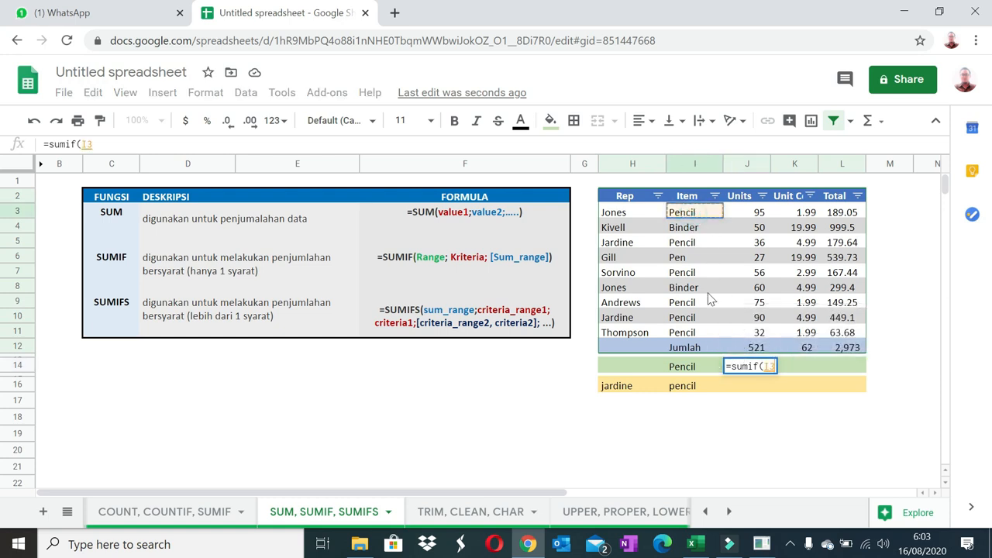
pyautogui.moveTo(693, 337); pyautogui.dragTo(691, 332)
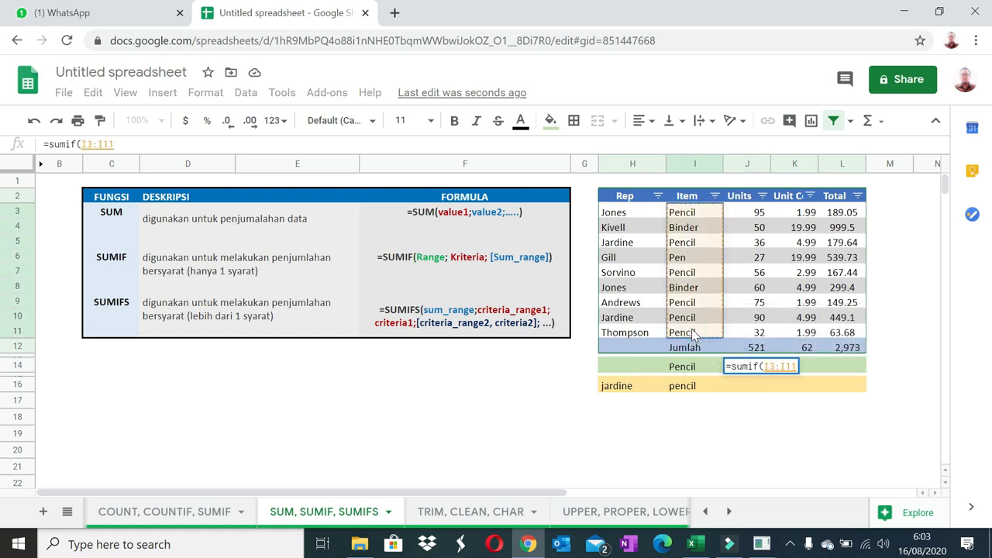
pyautogui.write(',')
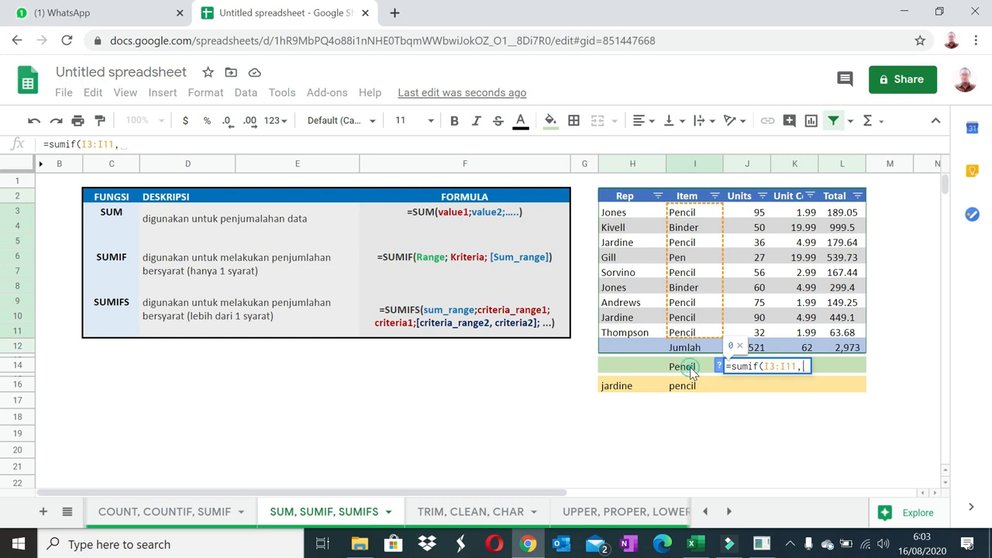
# Step: Complete J14's SUMIF formula with criterion cell I14 and the Units sum range J3:J11, review it, and select K14
pyautogui.click(691, 370)
pyautogui.write(',')
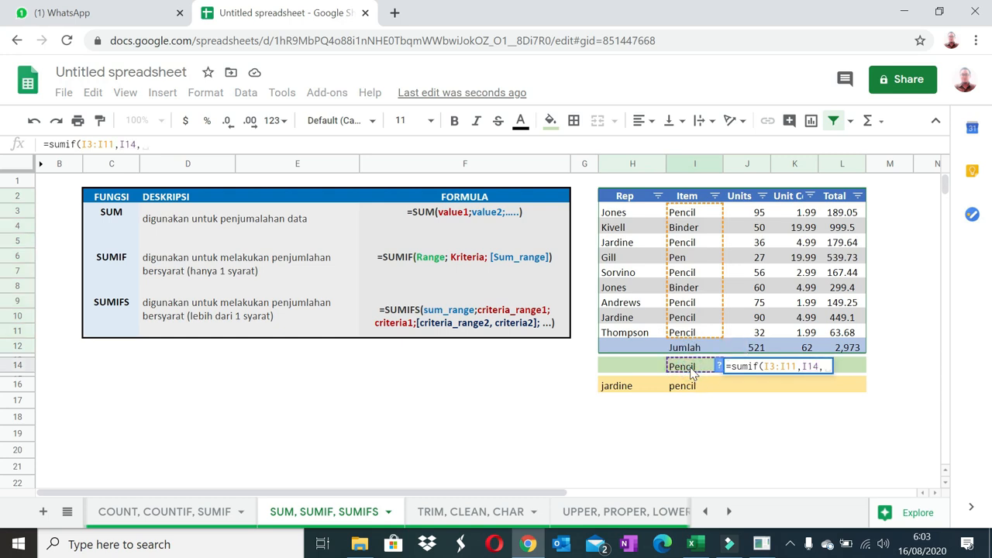
pyautogui.click(760, 213)
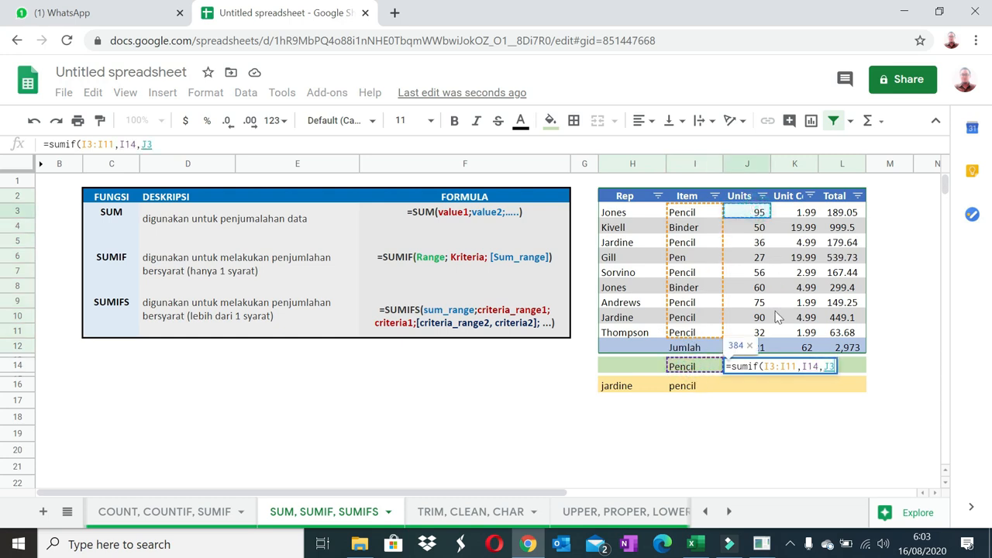
pyautogui.moveTo(762, 332); pyautogui.dragTo(761, 330)
pyautogui.press('Return')
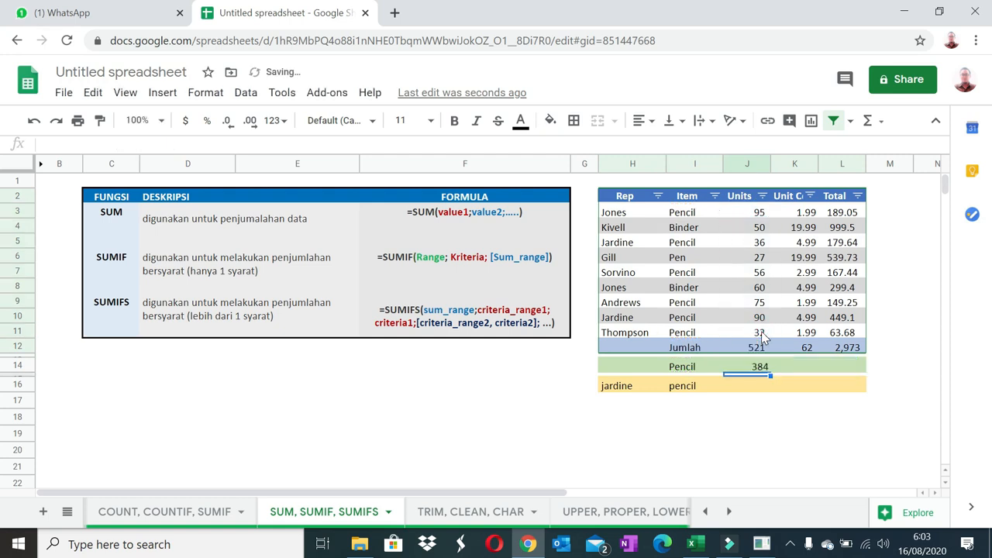
pyautogui.click(765, 369)
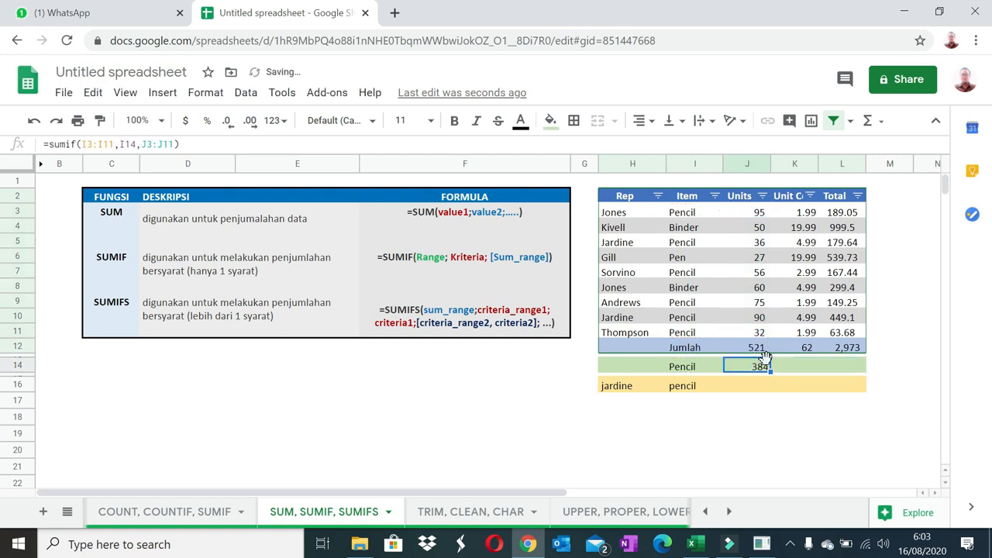
pyautogui.click(798, 367)
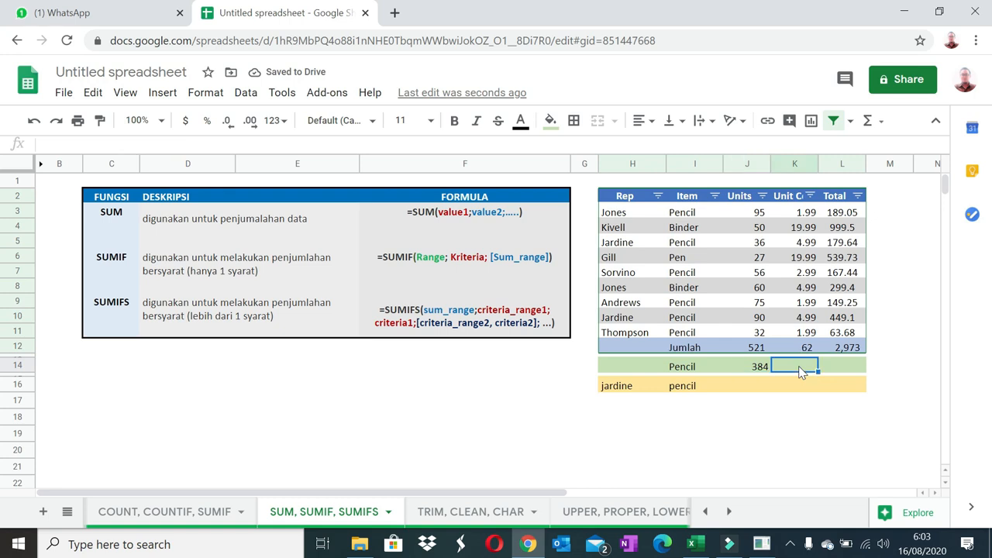
pyautogui.write('=')
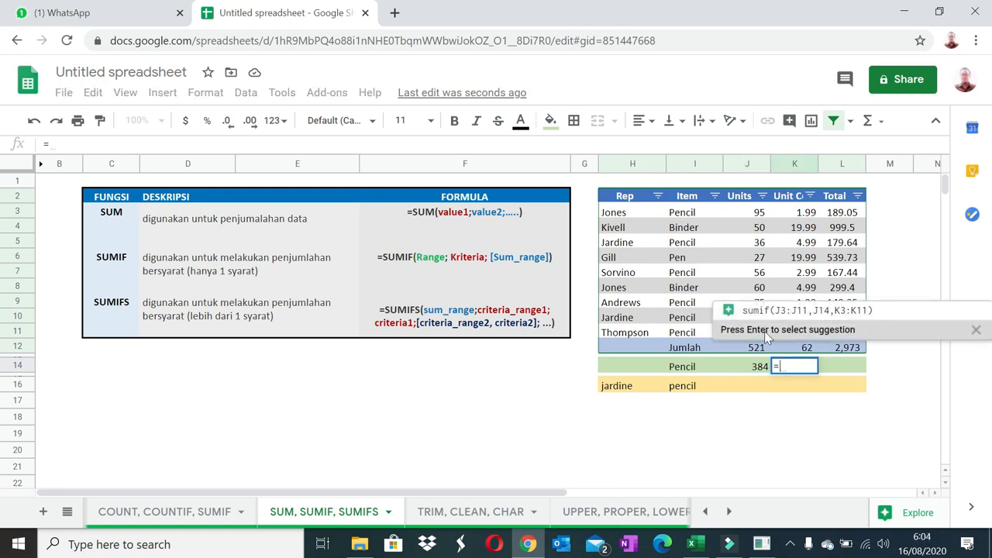
pyautogui.click(615, 214)
pyautogui.moveTo(620, 219); pyautogui.dragTo(628, 333)
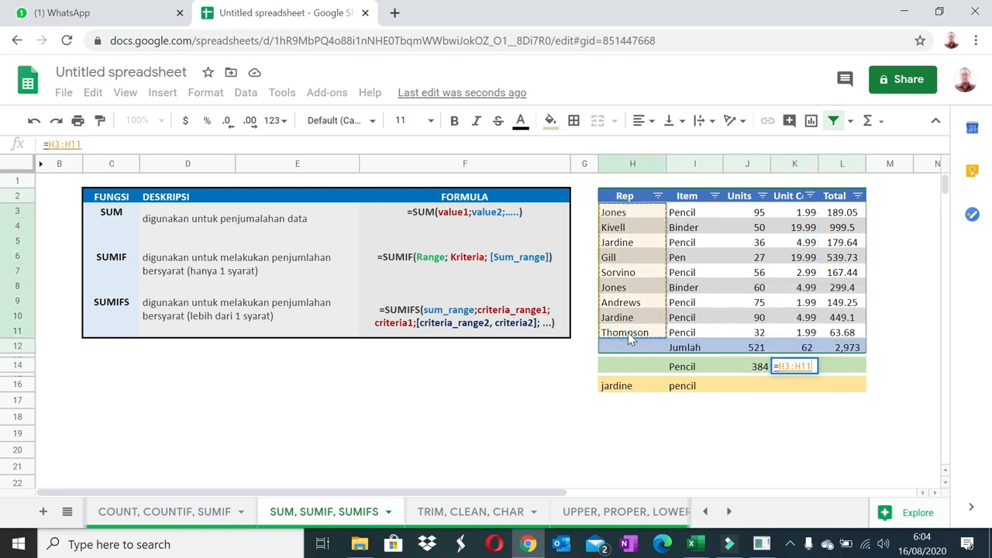
pyautogui.press('Escape')
# Step: Enter a SUMIF formula in K14 with the Rep range H3:H11, the surname from H3 as quoted lowercase criterion, and the sum range K3:K11
pyautogui.write('=sumifs')
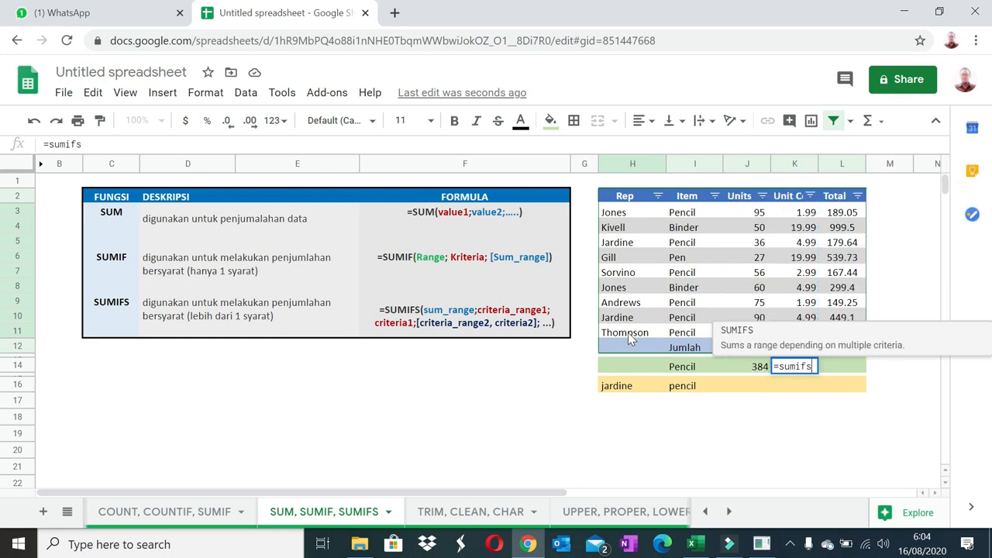
pyautogui.press('BackSpace')
pyautogui.write('(')
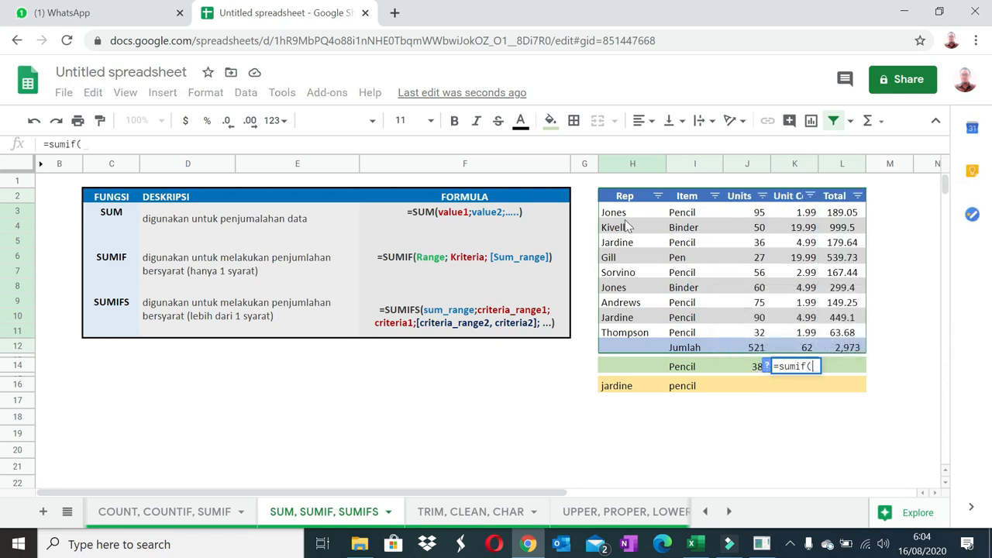
pyautogui.moveTo(624, 213); pyautogui.dragTo(650, 332)
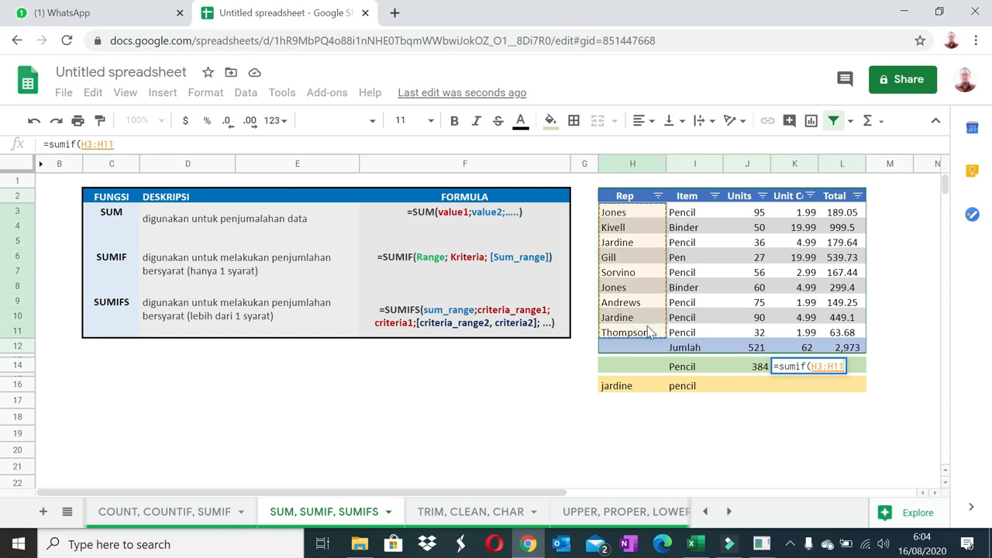
pyautogui.write(',')
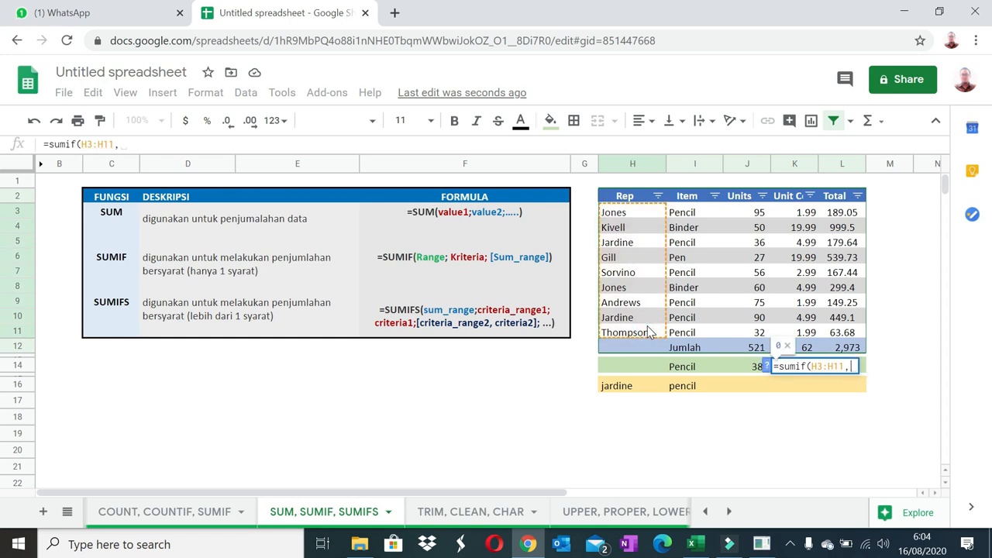
pyautogui.write('"jon')
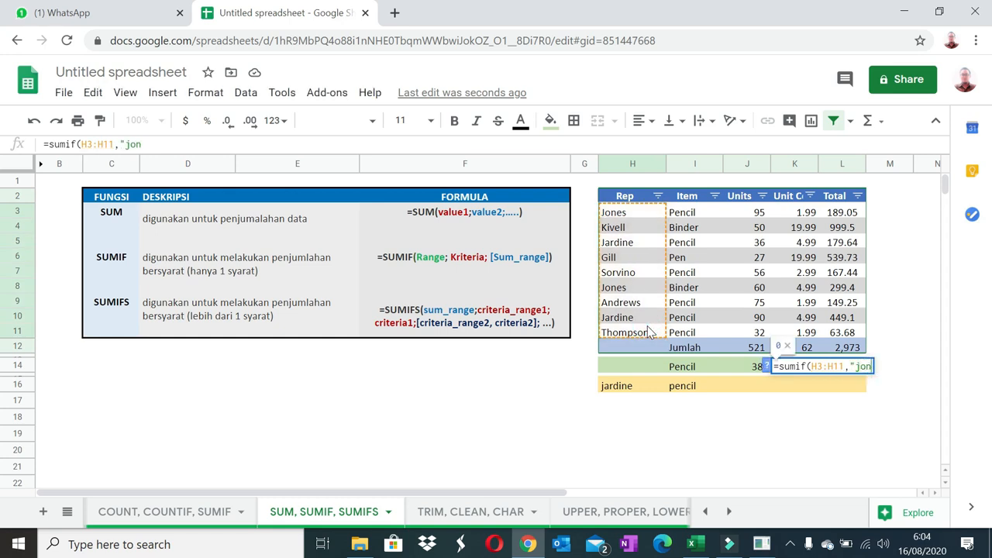
pyautogui.write('es",')
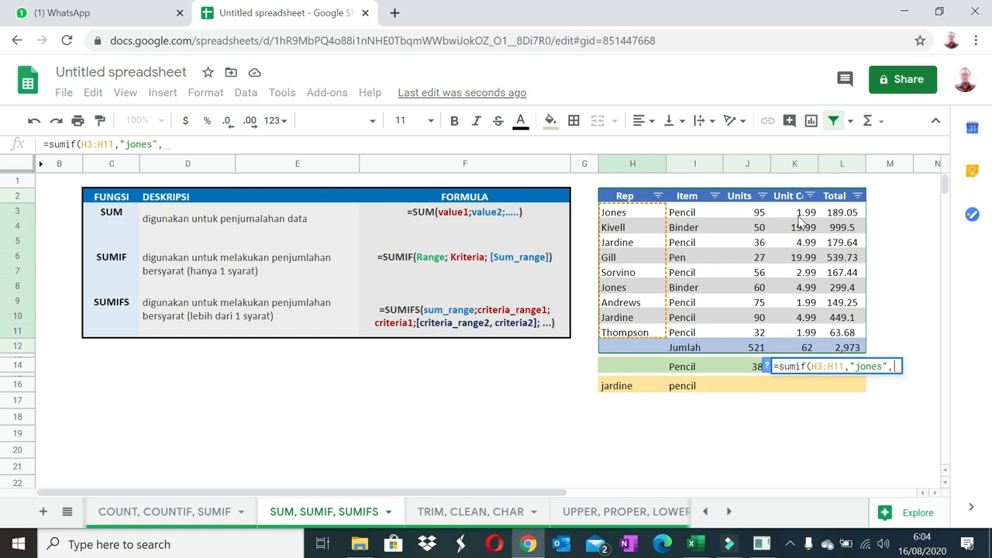
pyautogui.moveTo(801, 221); pyautogui.dragTo(804, 335)
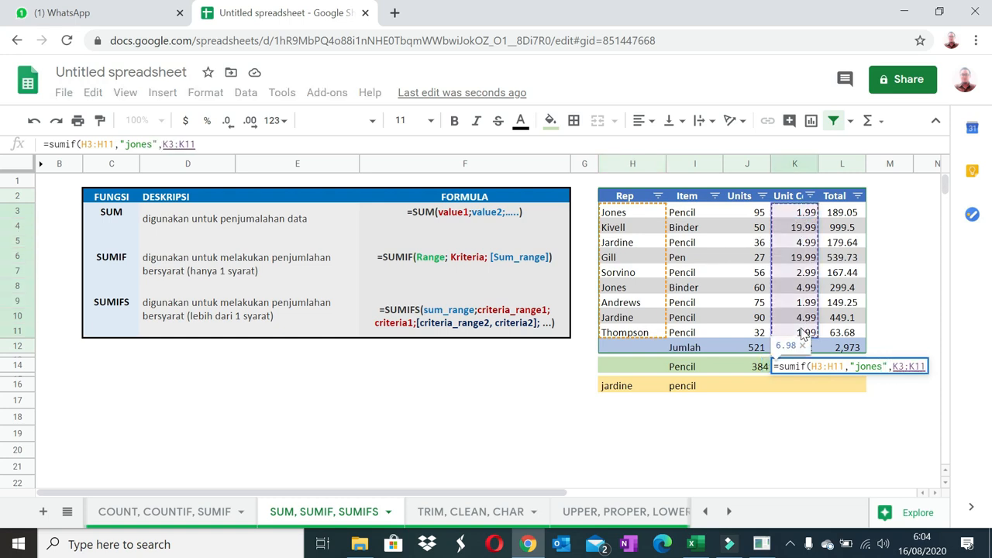
pyautogui.press('Return')
pyautogui.press('Up')
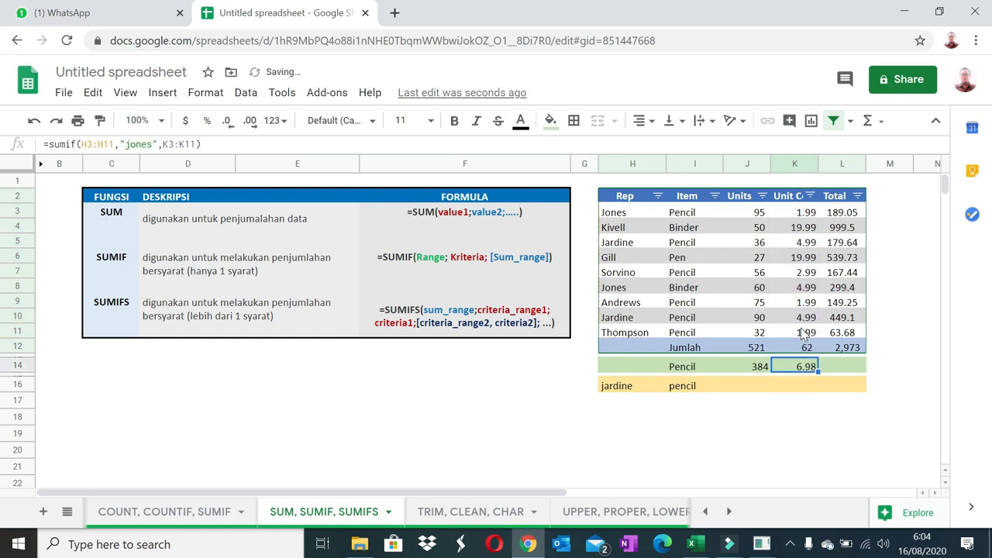
# Step: Enter a SUMIF formula in L14 with the Total range L3:L11, the criterion ">300" and the sum range L3:L11, and review it
pyautogui.press('Right')
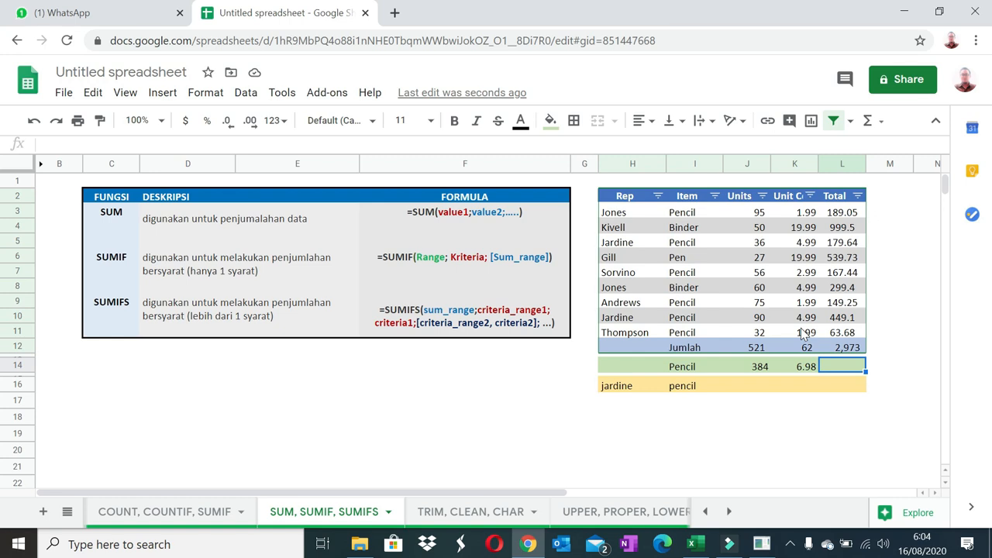
pyautogui.write('=sumi')
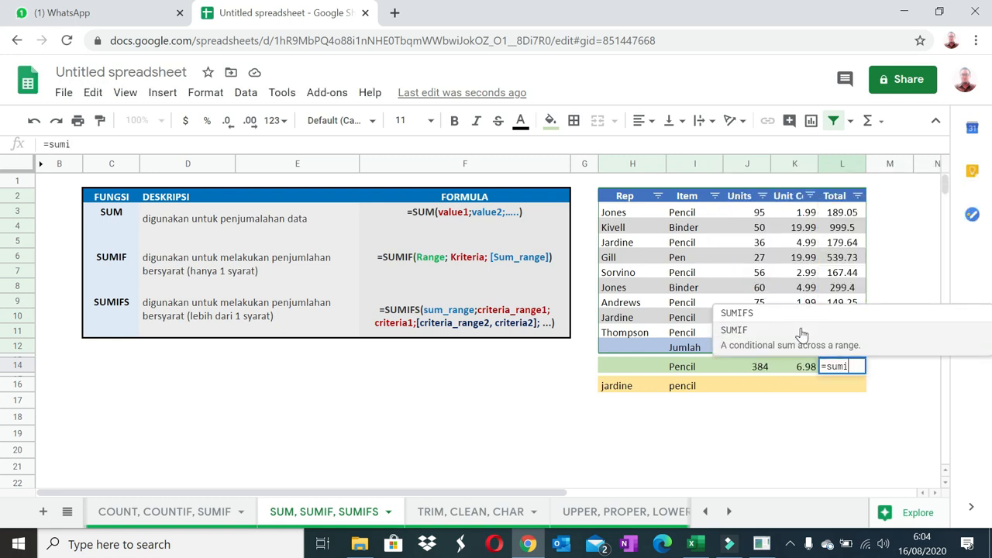
pyautogui.write('f(')
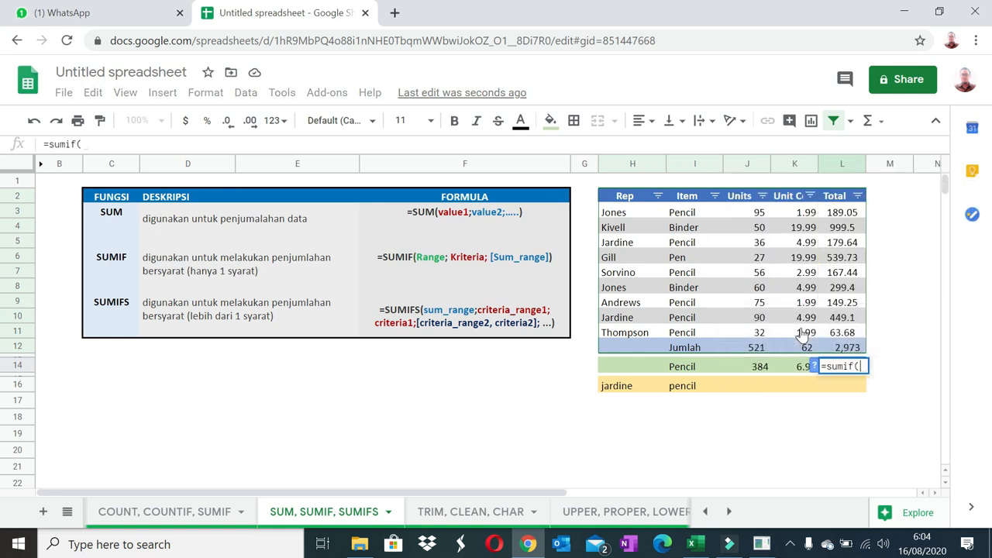
pyautogui.click(851, 218)
pyautogui.keyDown('shift'); pyautogui.click(851, 335); pyautogui.keyUp('shift')
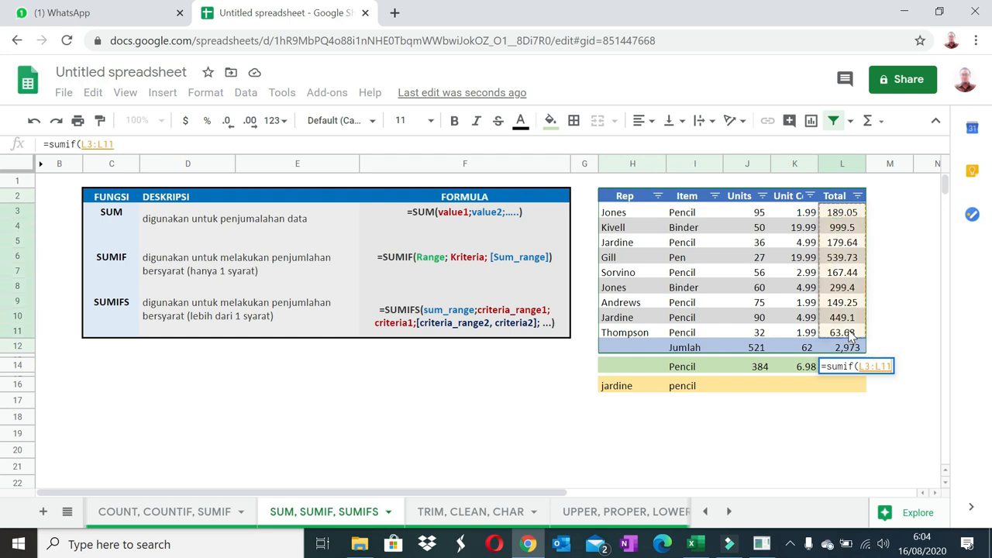
pyautogui.write(',')
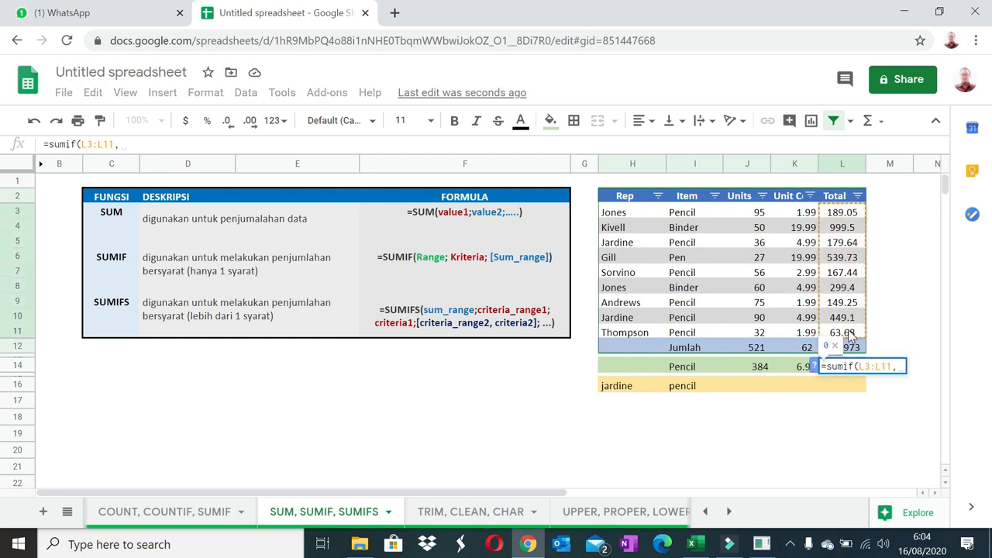
pyautogui.write('">')
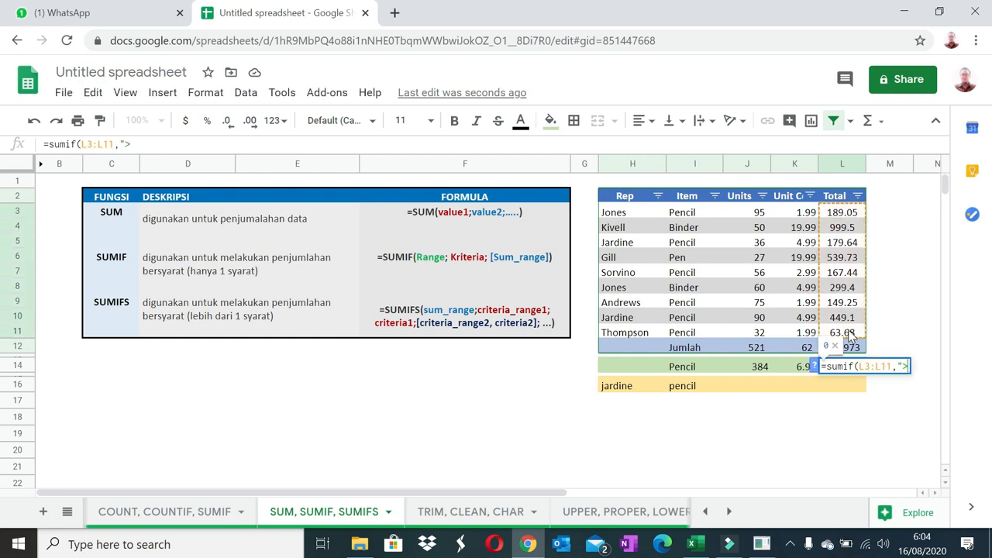
pyautogui.write('300"')
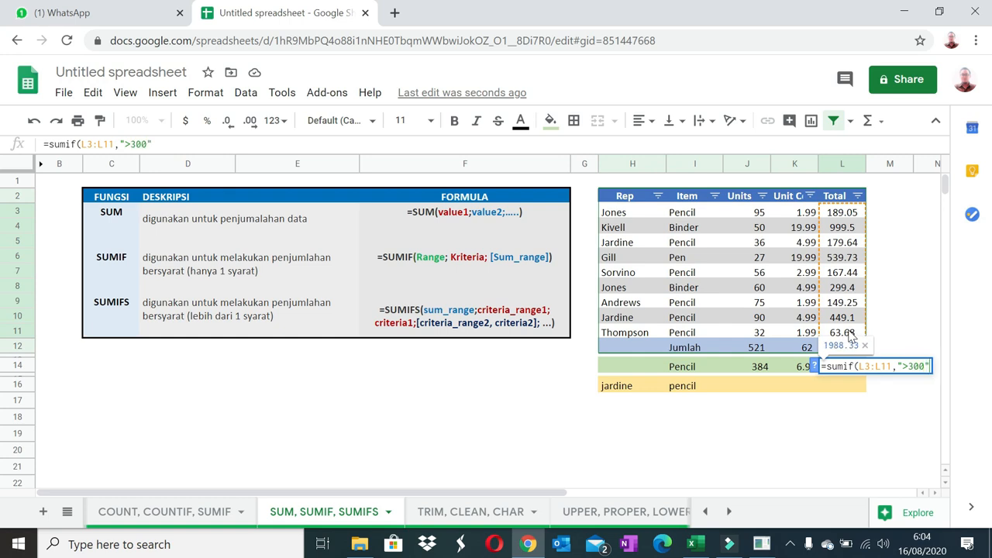
pyautogui.write(',')
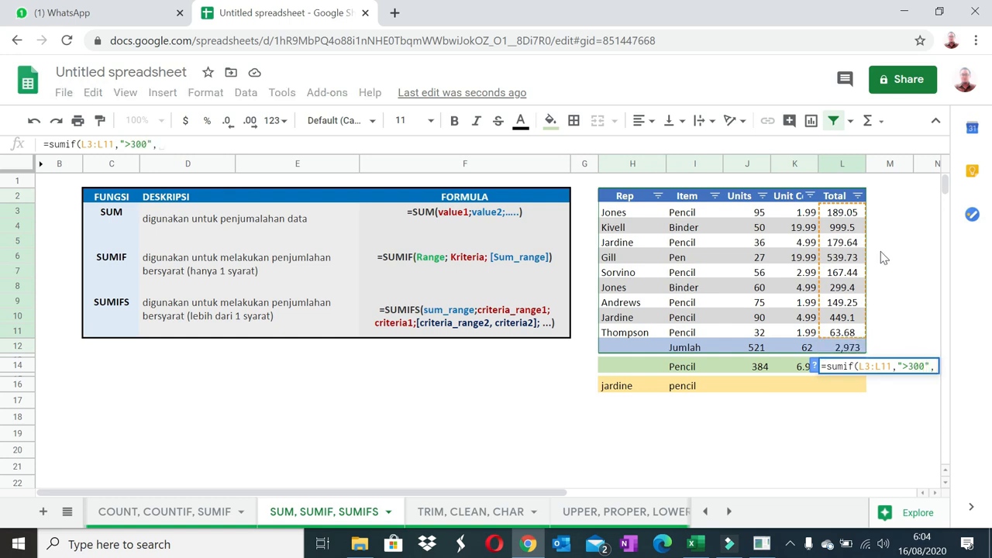
pyautogui.moveTo(841, 217); pyautogui.dragTo(850, 333)
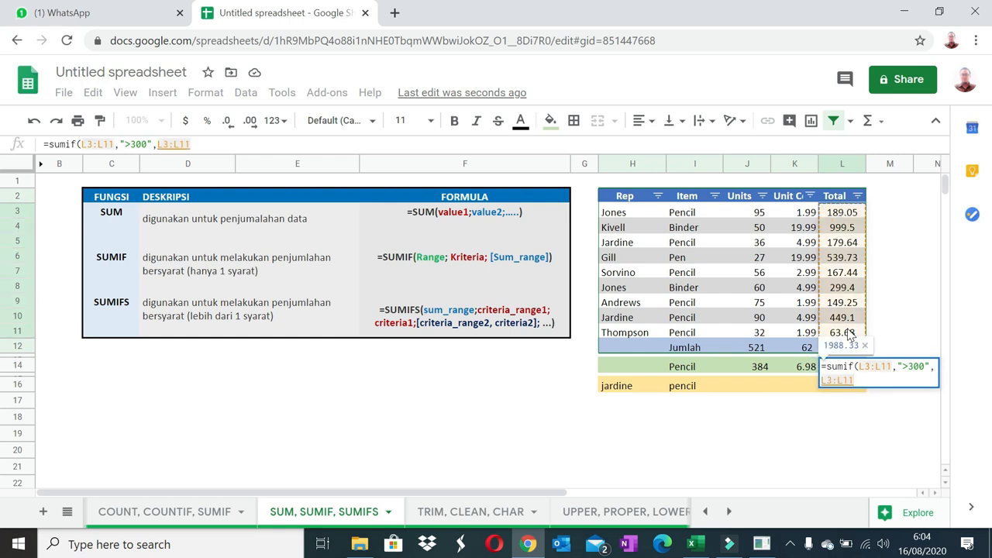
pyautogui.press('Return')
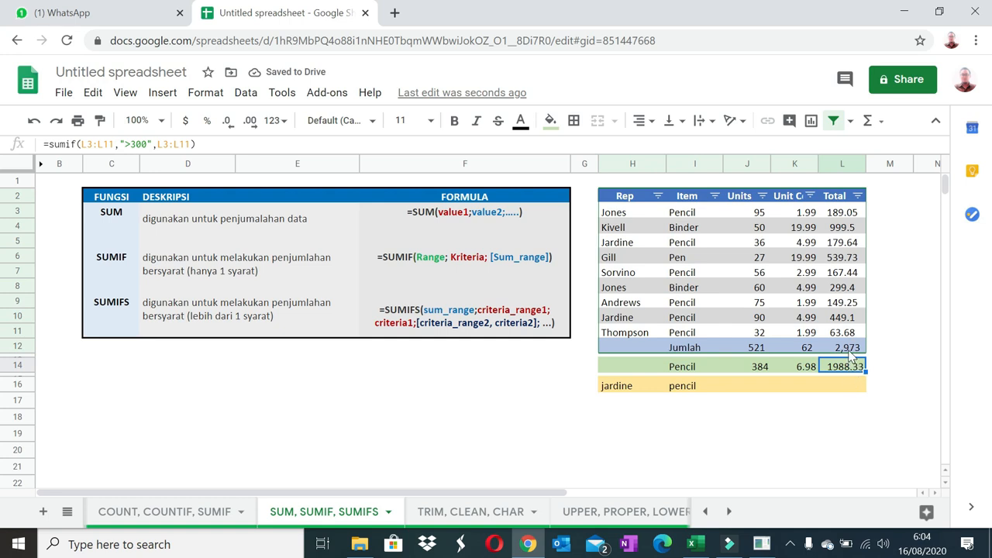
pyautogui.click(850, 352)
# Step: Start a SUMIFS formula in J16 with the Units sum range J3:J11, the Item range I3:I11 and criterion cell I16
pyautogui.click(762, 383)
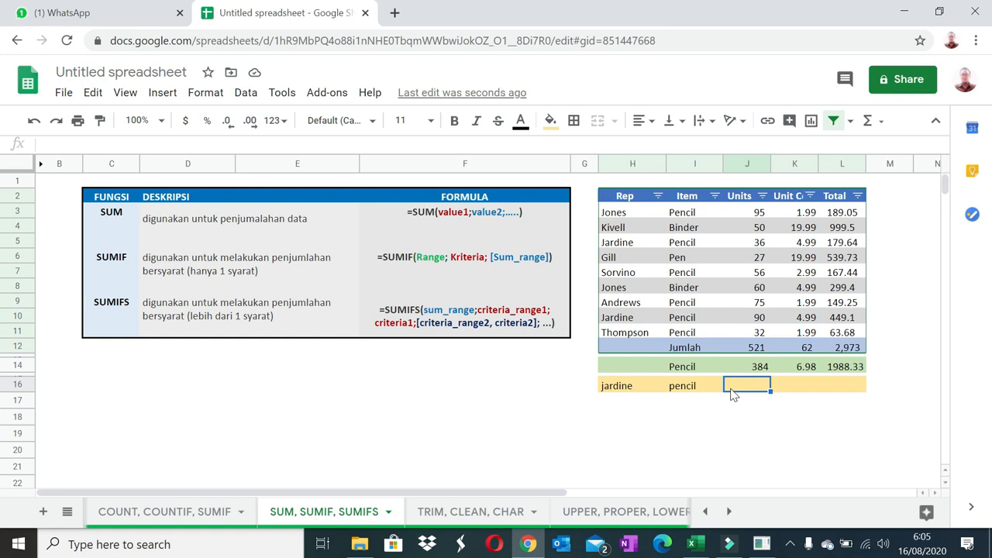
pyautogui.write('=sumifs(')
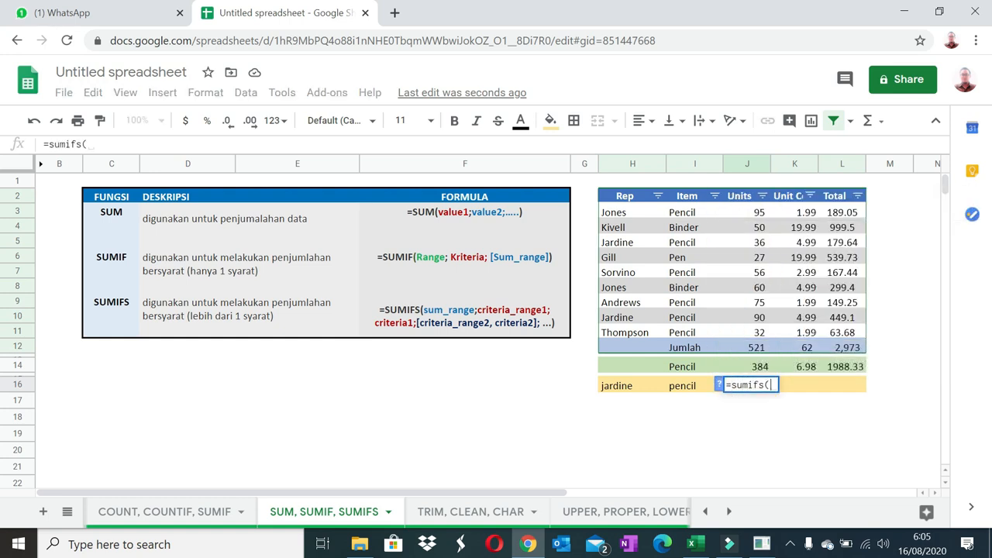
pyautogui.click(756, 213)
pyautogui.moveTo(763, 314); pyautogui.dragTo(757, 333)
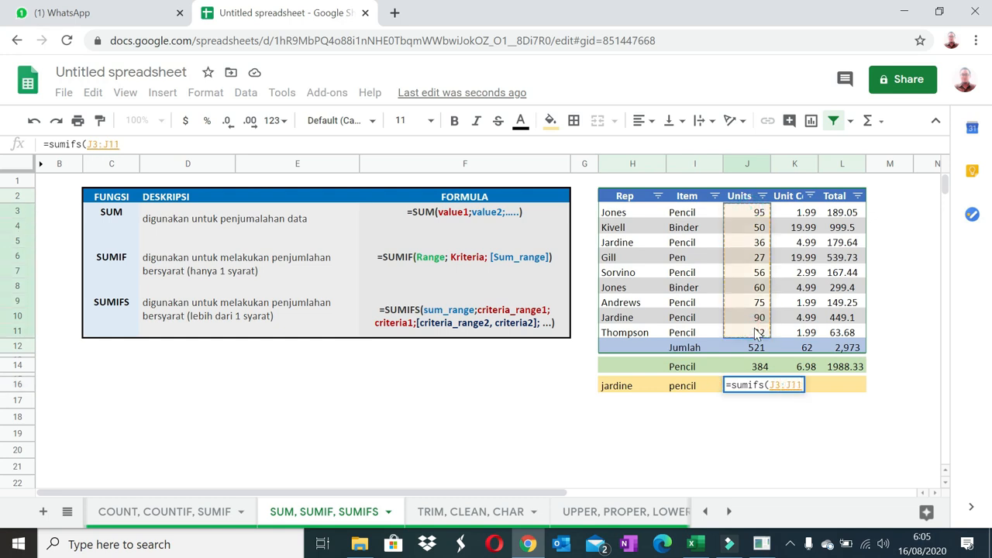
pyautogui.write(',')
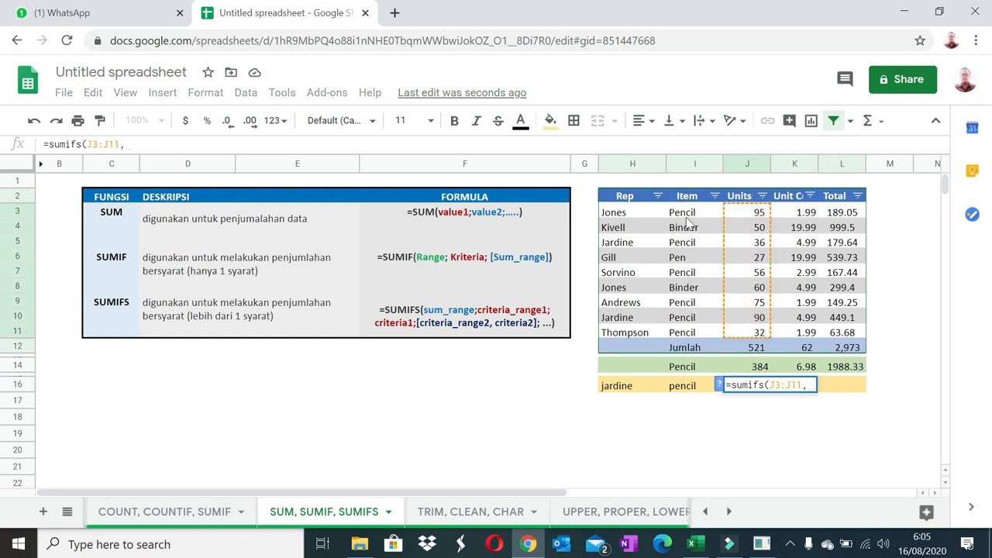
pyautogui.click(690, 213)
pyautogui.moveTo(701, 327); pyautogui.dragTo(704, 334)
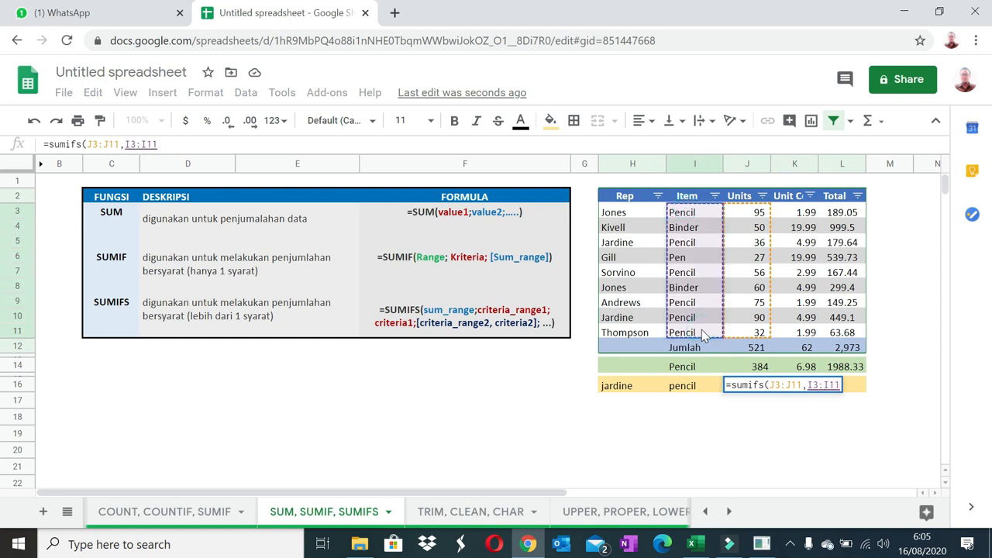
pyautogui.write(',')
pyautogui.click(680, 385)
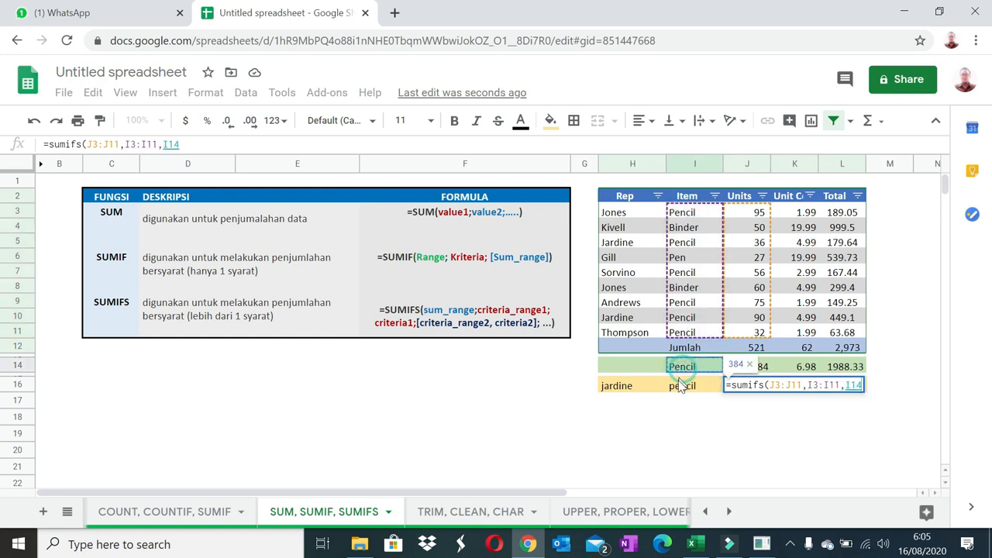
pyautogui.write(',')
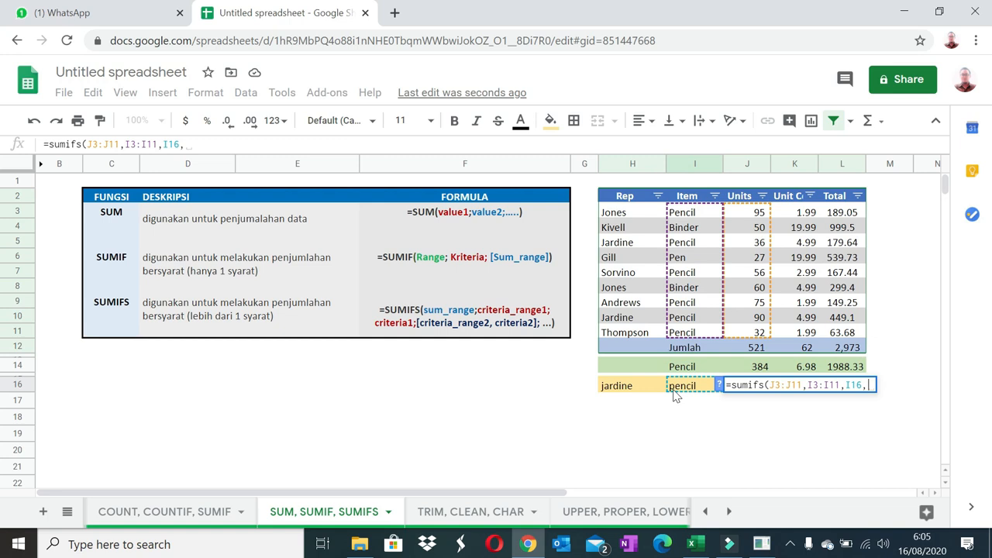
# Step: Complete J16's SUMIFS formula with the Rep range H3:H11 and criterion cell H16
pyautogui.click(617, 212)
pyautogui.moveTo(622, 221); pyautogui.dragTo(634, 333)
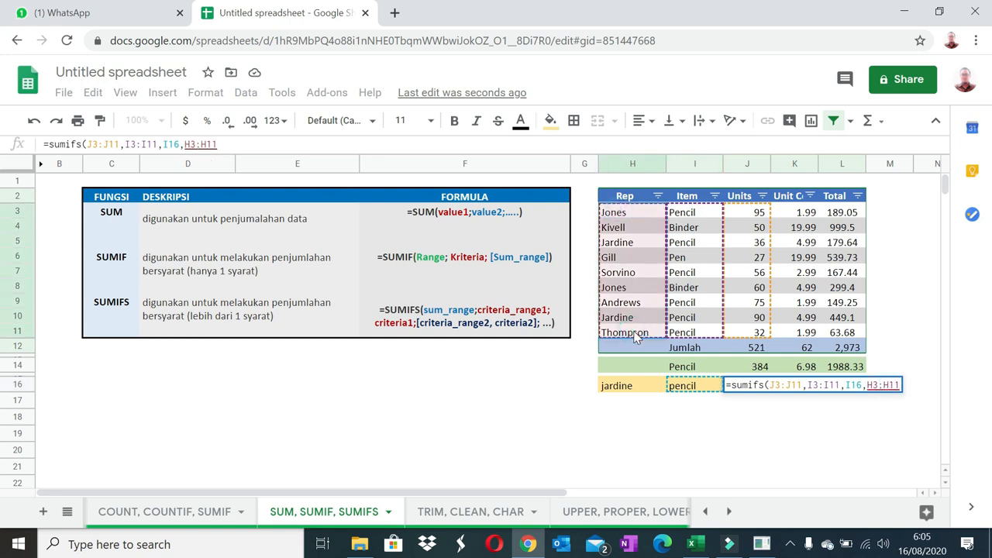
pyautogui.write(',')
pyautogui.click(629, 390)
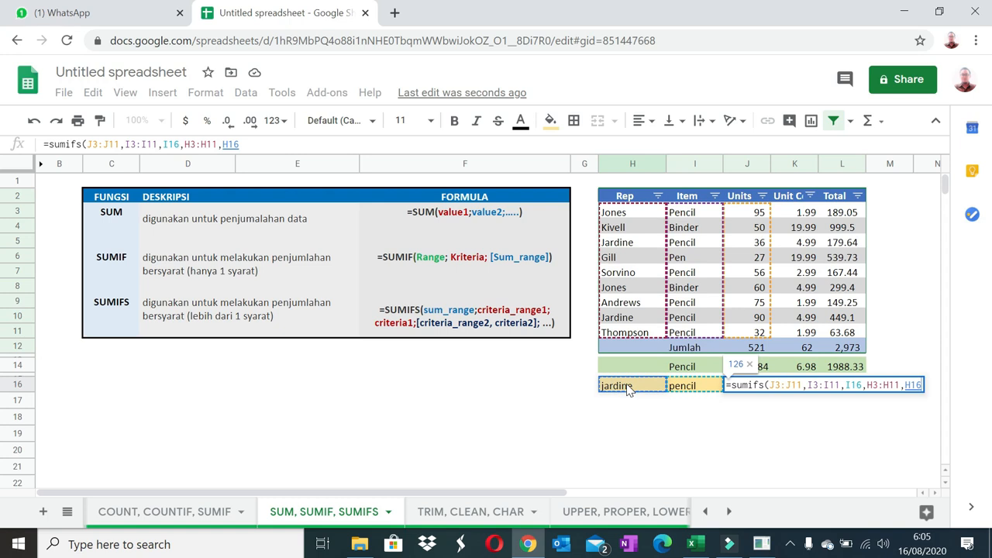
pyautogui.press('Return')
pyautogui.press('Up')
# Step: Commit J16's formula and start a SUMIFS formula in K16 with K3:K11 as both the sum range and first criteria range
pyautogui.press('Right')
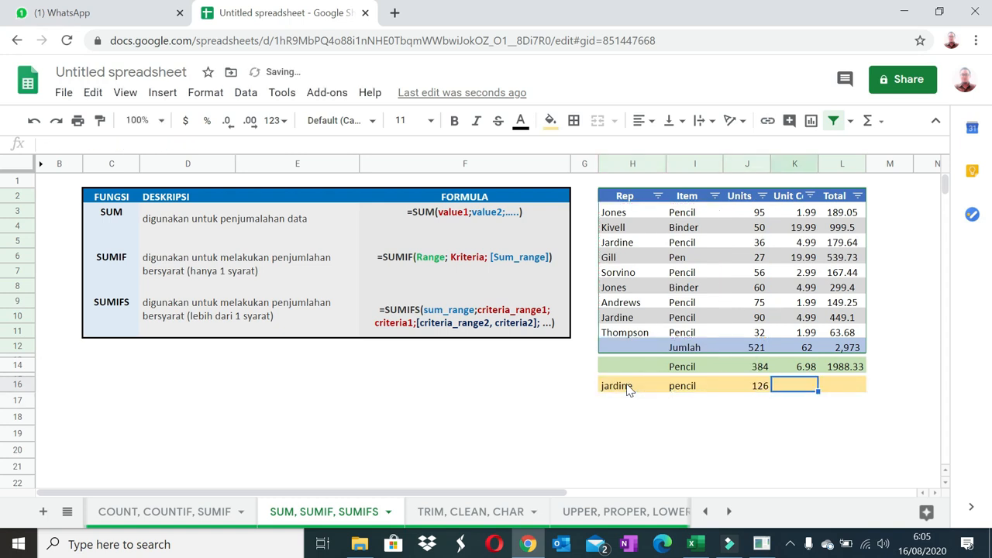
pyautogui.write('=')
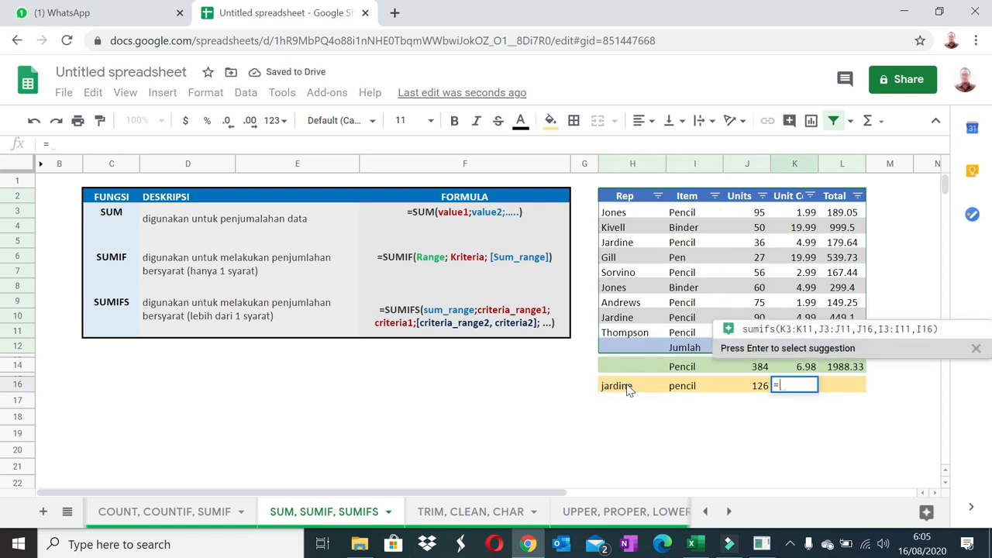
pyautogui.write('sumifs(')
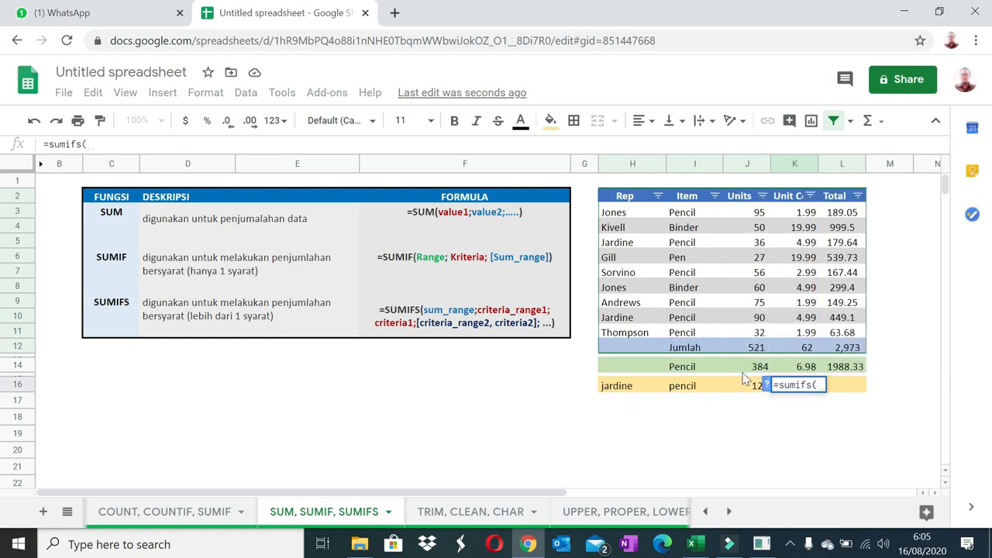
pyautogui.click(806, 218)
pyautogui.moveTo(806, 217); pyautogui.dragTo(804, 336)
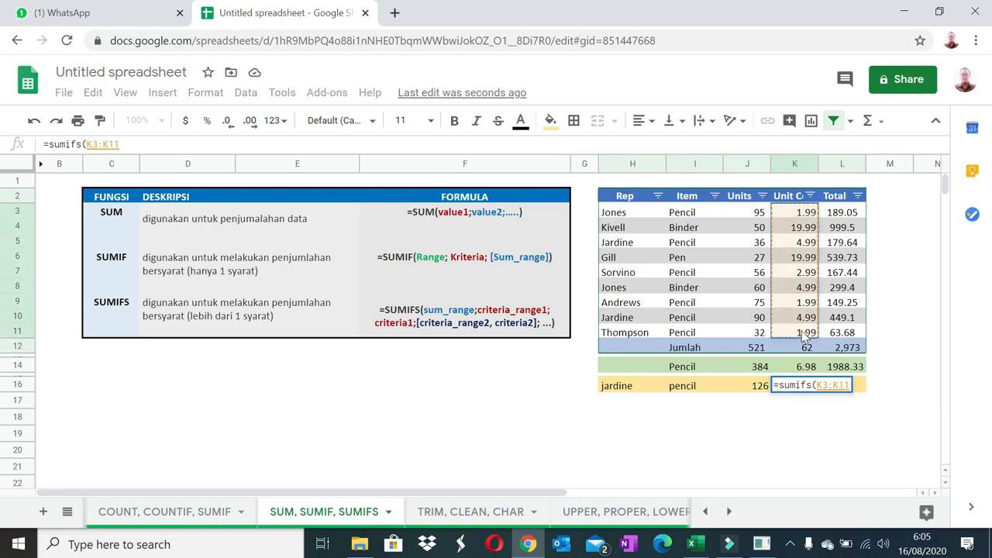
pyautogui.write(',')
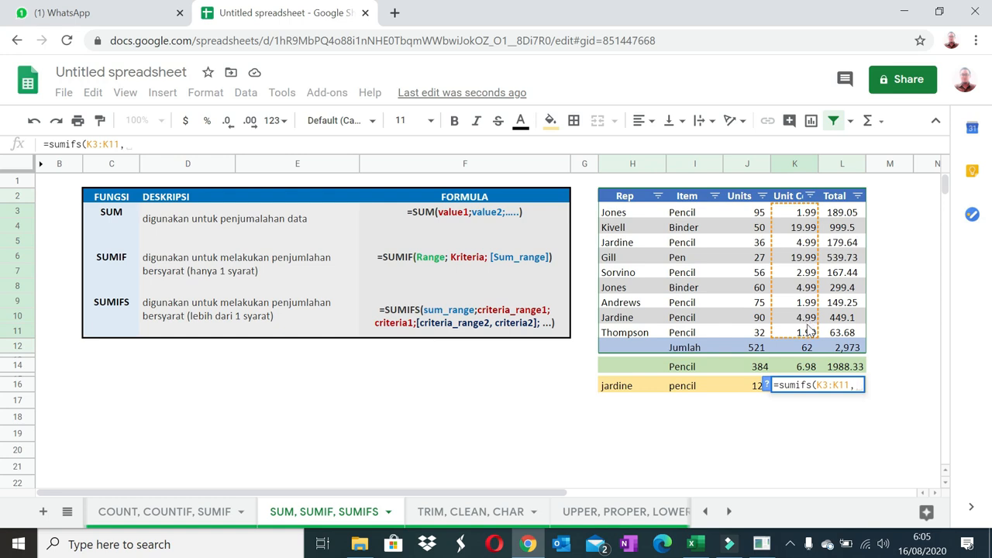
pyautogui.click(798, 214)
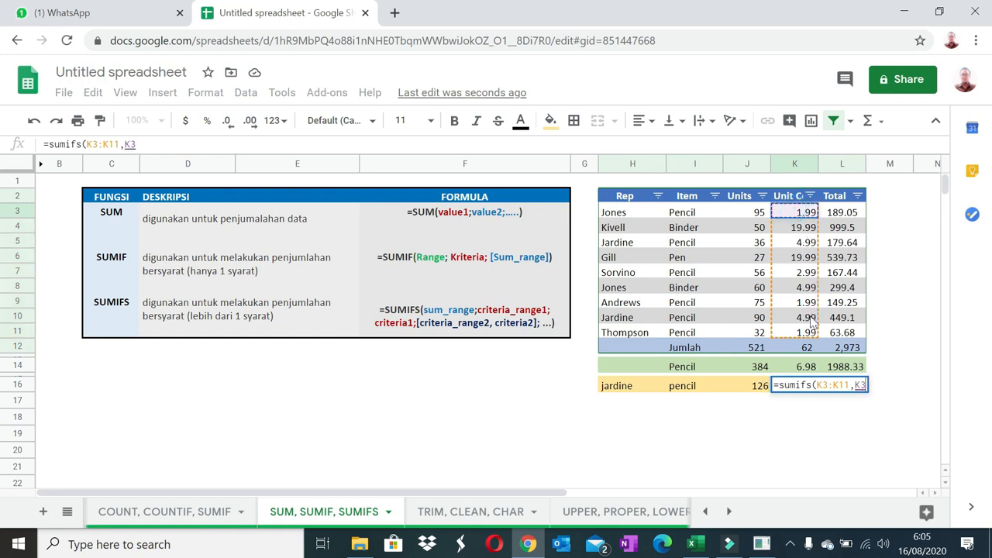
pyautogui.moveTo(811, 322); pyautogui.dragTo(810, 333)
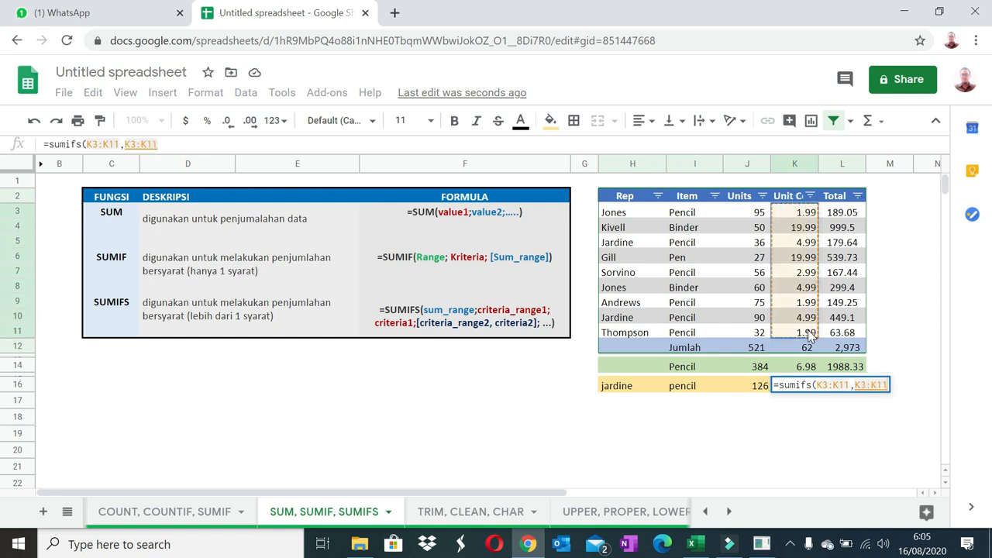
# Step: Add the criterion ">=1.99" for the first criteria range in K16's SUMIFS formula
pyautogui.write(',"')
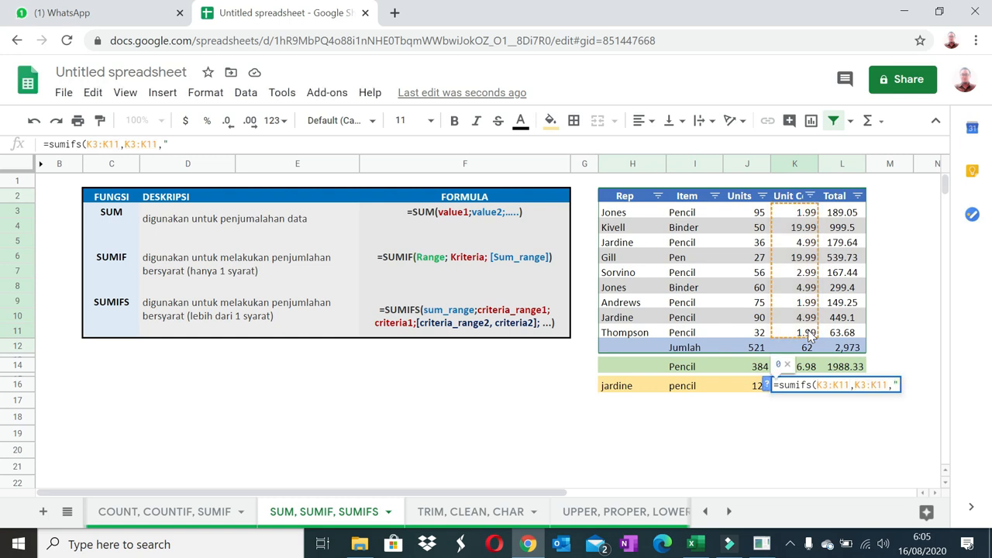
pyautogui.write('>1.')
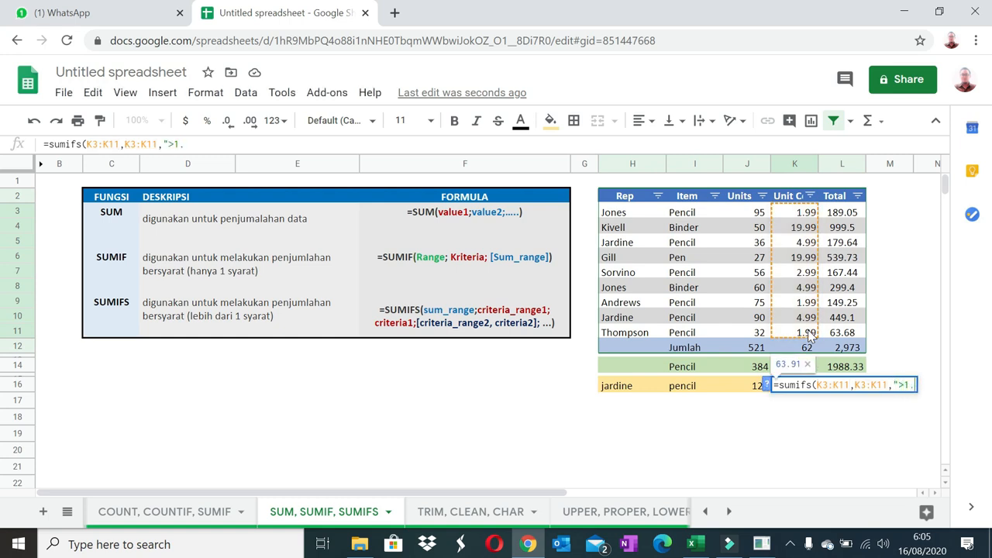
pyautogui.press('Left')
pyautogui.press('Left')
pyautogui.write('=1.')
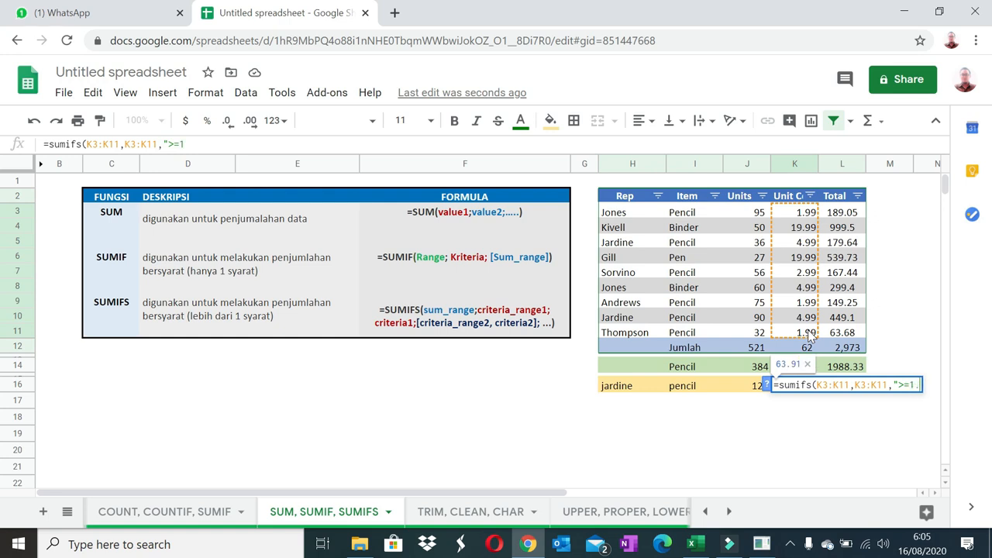
pyautogui.write('99",')
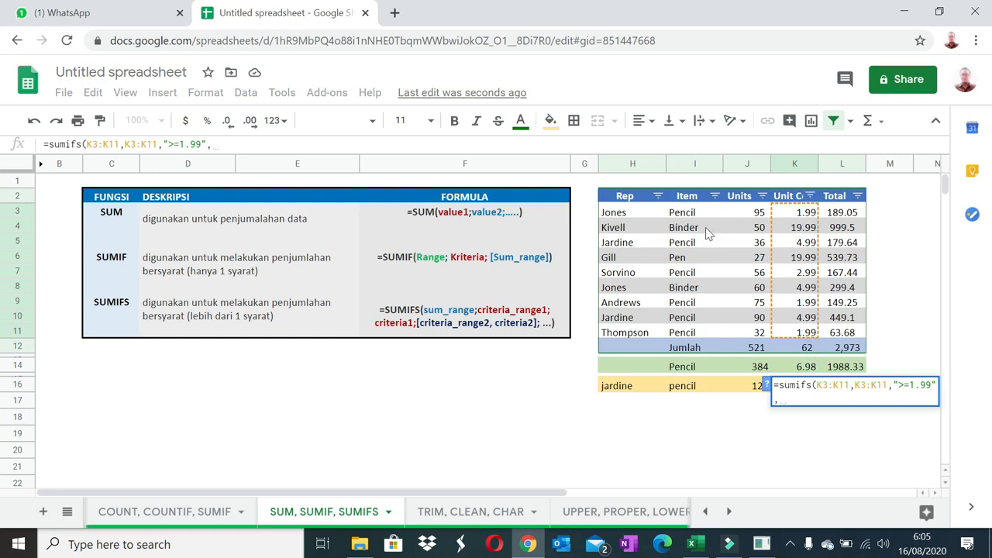
# Step: Complete K16's SUMIFS formula with the Item range I3:I11 and criterion cell I14, and review it
pyautogui.moveTo(696, 212); pyautogui.dragTo(708, 336)
pyautogui.write(',')
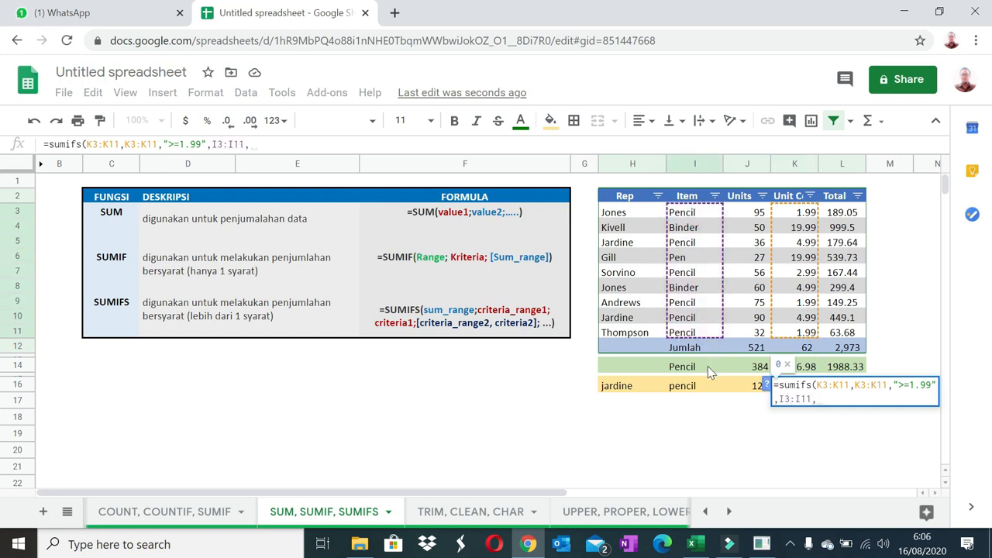
pyautogui.click(707, 366)
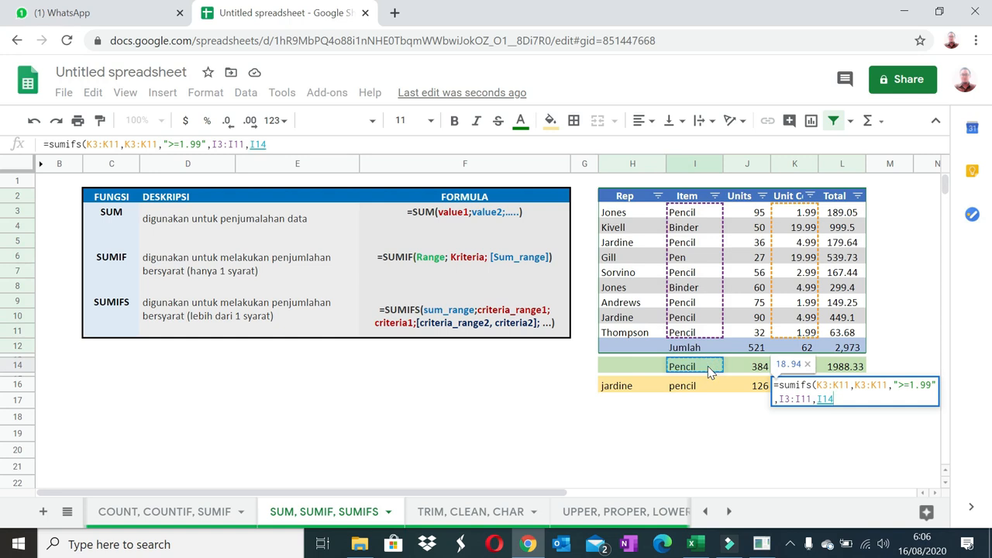
pyautogui.press('Return')
pyautogui.press('Up')
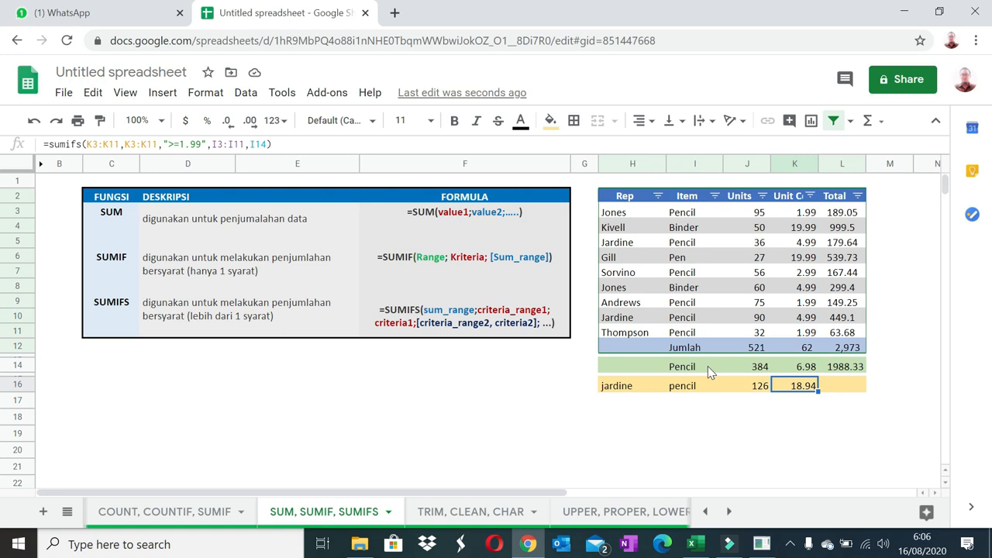
pyautogui.press('Right')
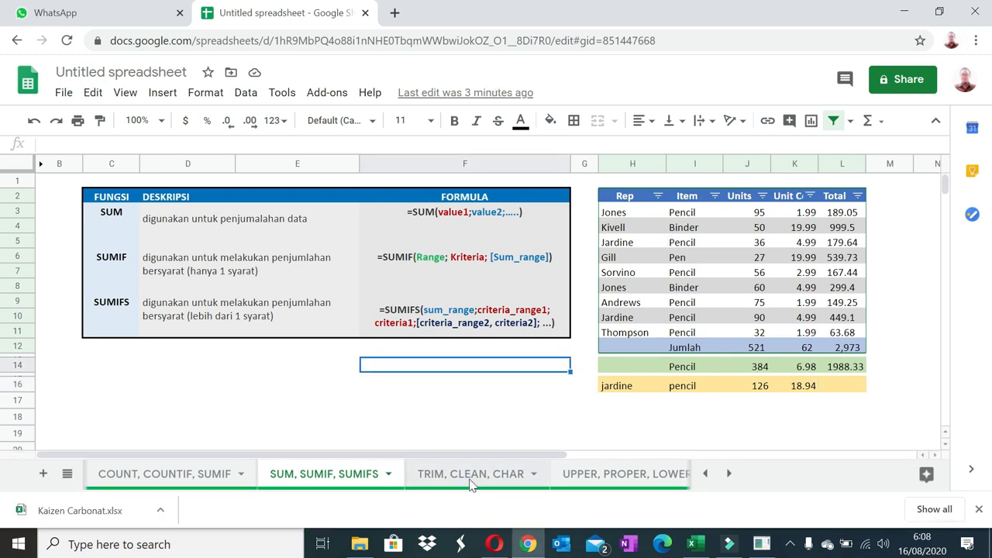
# Step: Open the TRIM, CLEAN, CHAR sheet and increase the height of row 15 so its text is fully readable
pyautogui.click(469, 482)
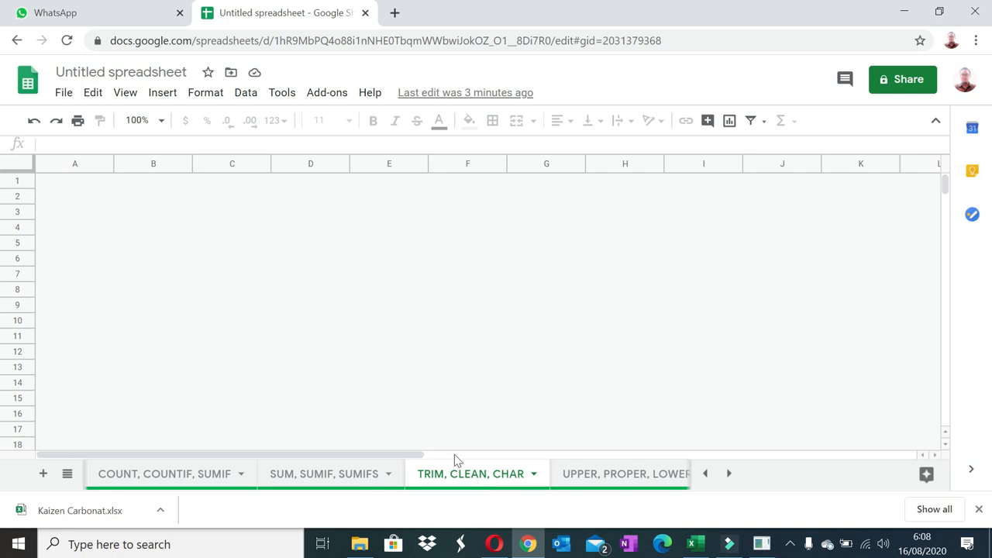
pyautogui.click(233, 382)
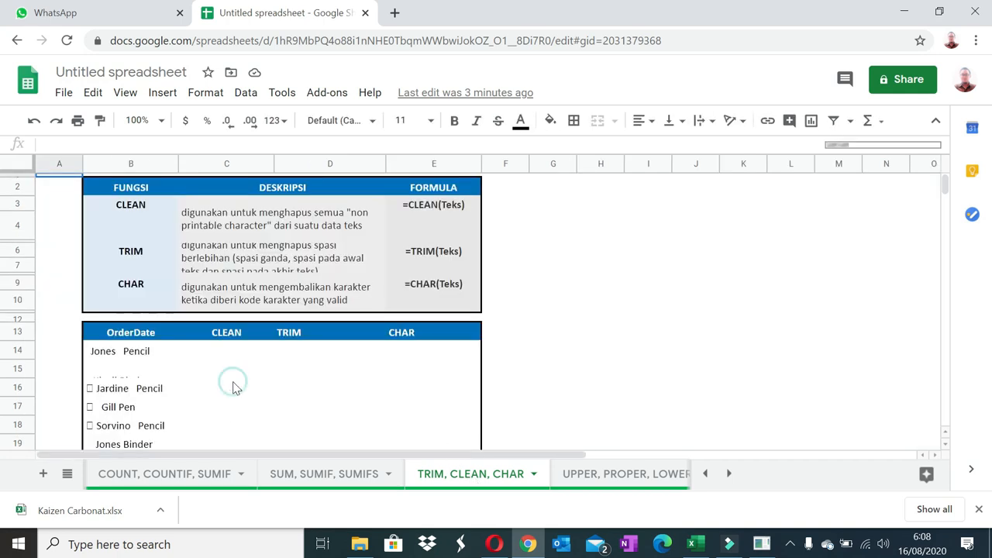
pyautogui.scroll(-1, 237, 383)
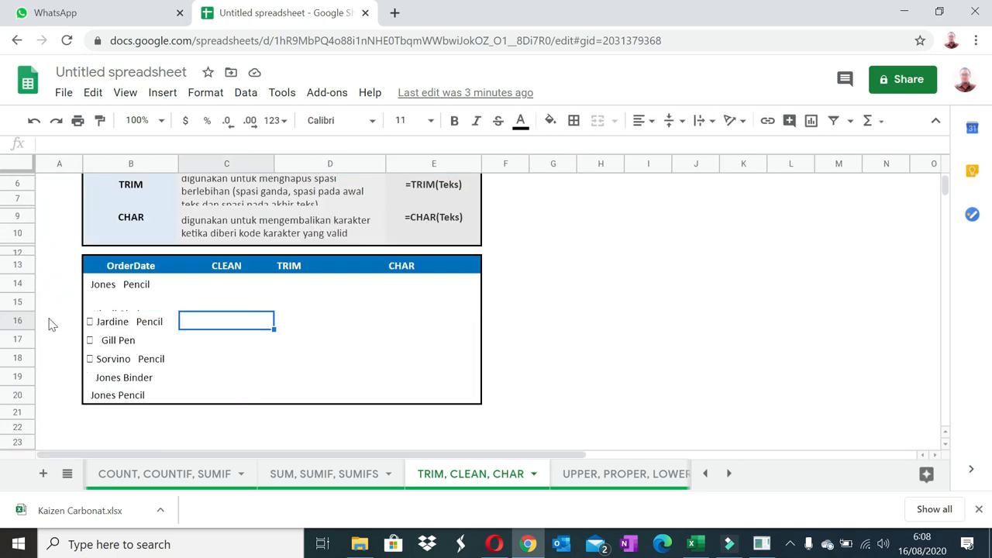
pyautogui.moveTo(26, 311); pyautogui.dragTo(29, 321)
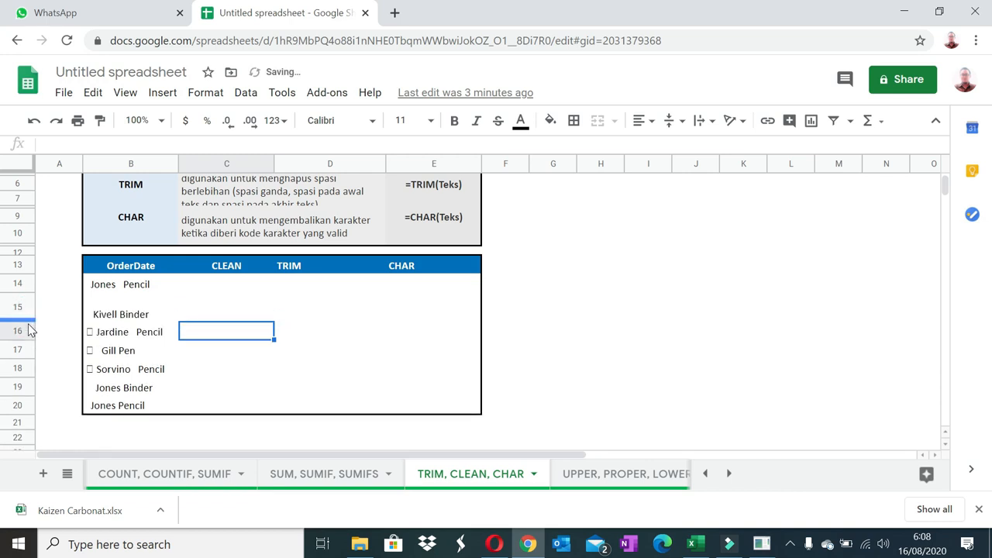
# Step: Check the OrderDate entries in B16 and B17 for non-printable characters and enter a CLEAN formula for B14 in C14
pyautogui.click(116, 355)
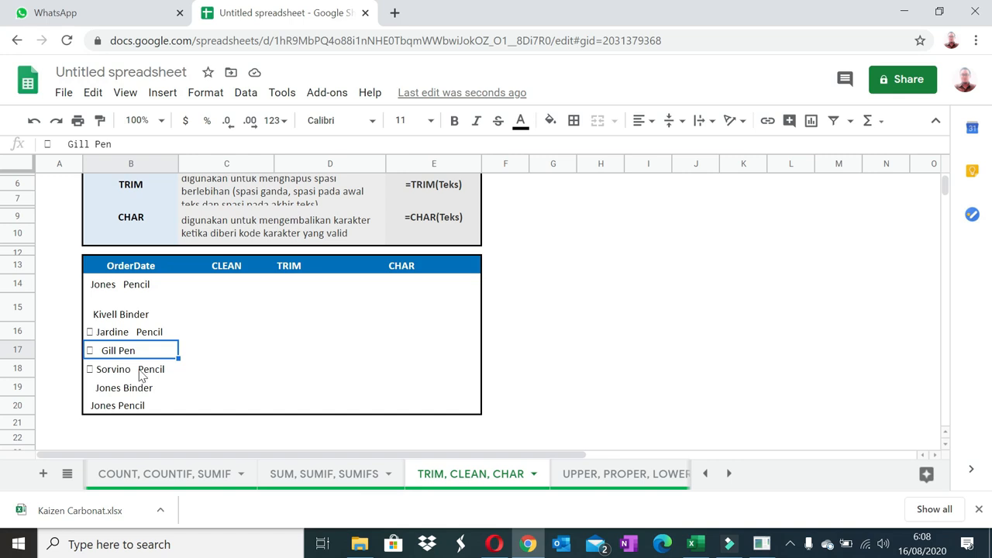
pyautogui.click(114, 331)
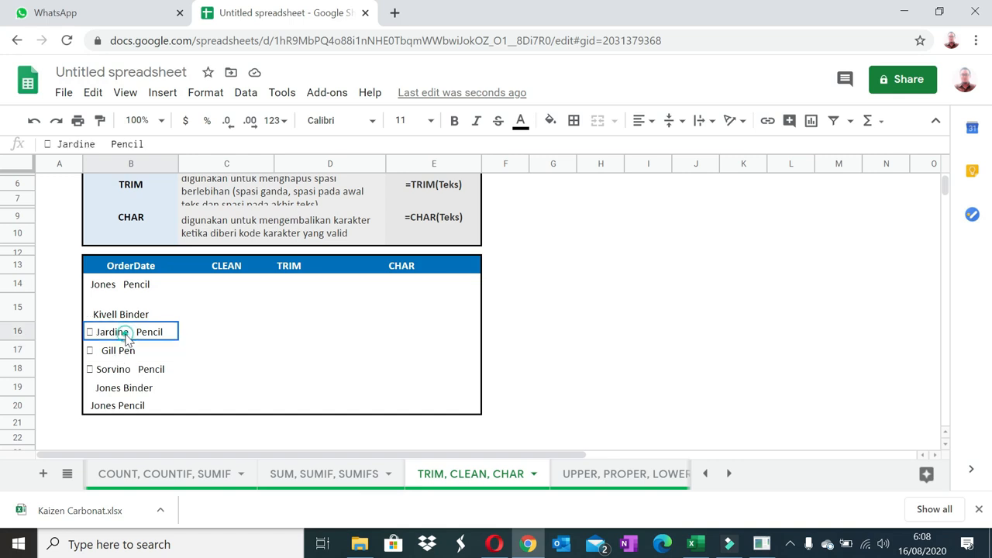
pyautogui.click(113, 352)
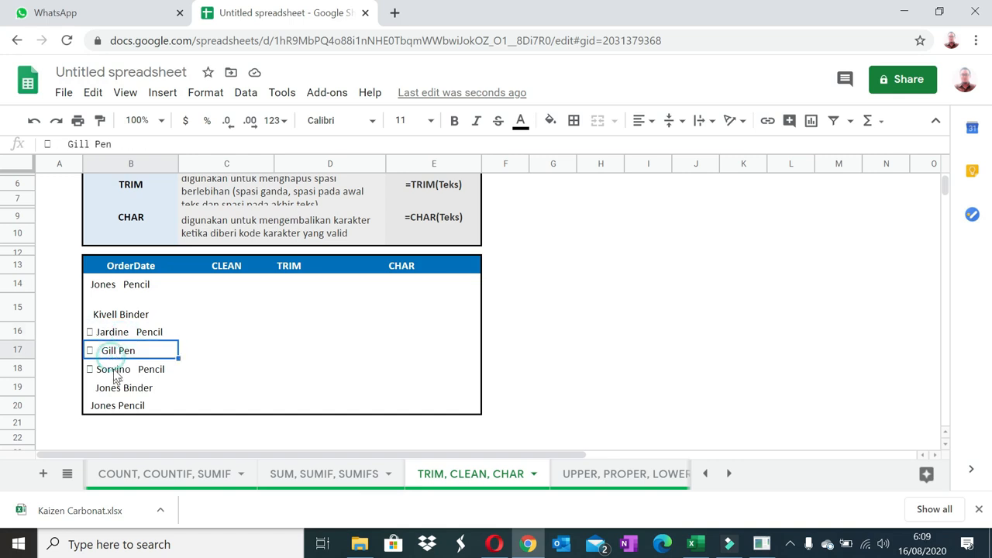
pyautogui.click(217, 293)
pyautogui.write('=clean(')
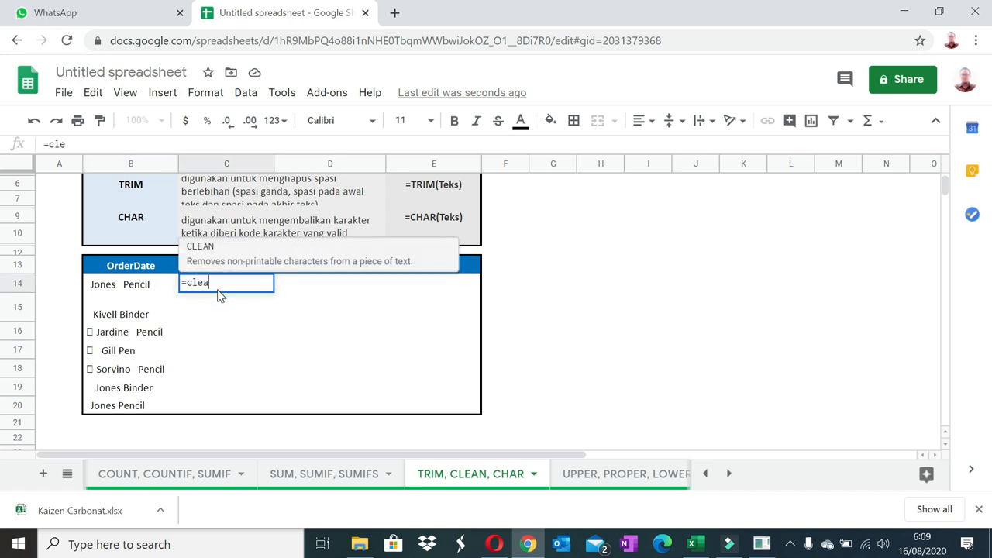
pyautogui.click(122, 287)
pyautogui.press('Return')
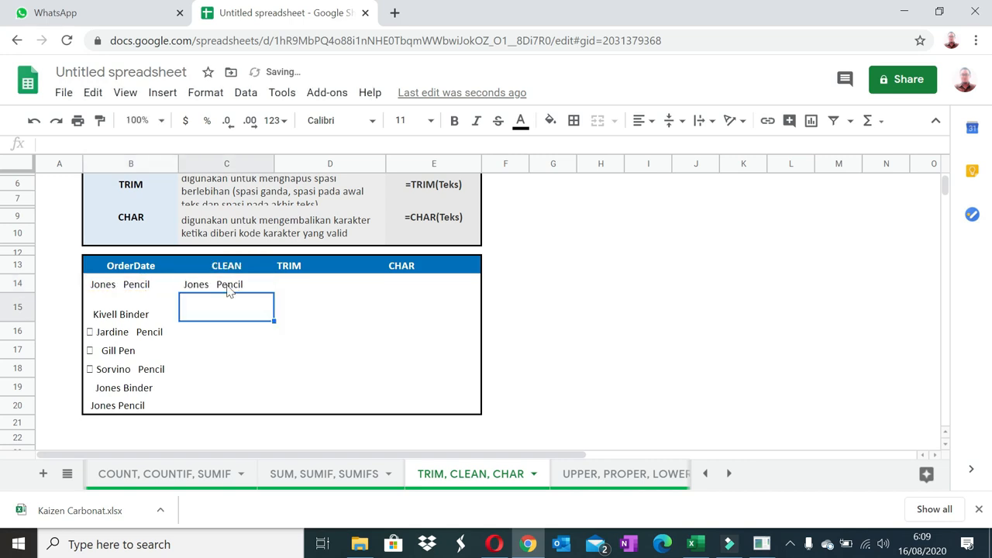
# Step: Copy C14's CLEAN formula down through C20, pasting the formula only
pyautogui.click(221, 289)
pyautogui.keyDown('shift'); pyautogui.click(215, 406); pyautogui.keyUp('shift')
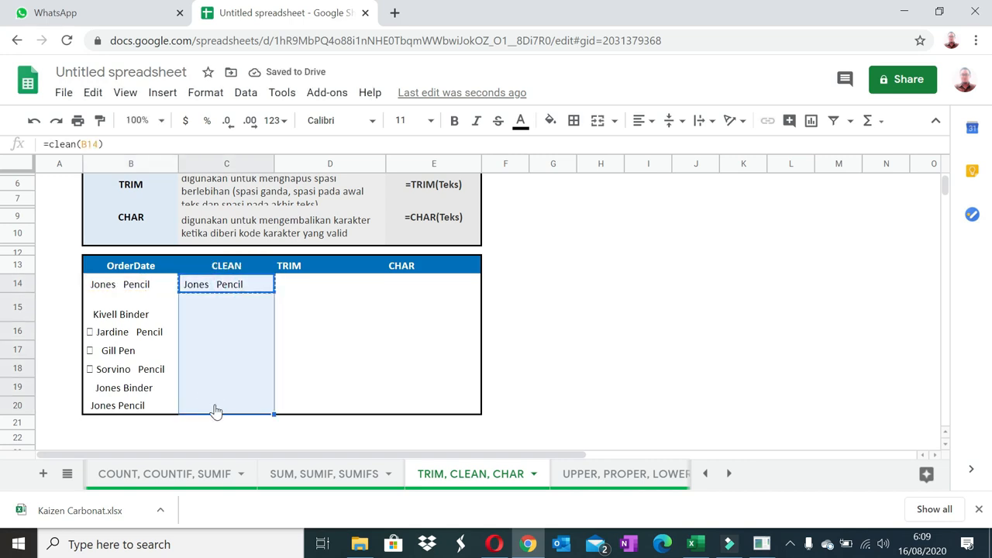
pyautogui.rightClick(215, 407)
pyautogui.moveTo(345, 193)
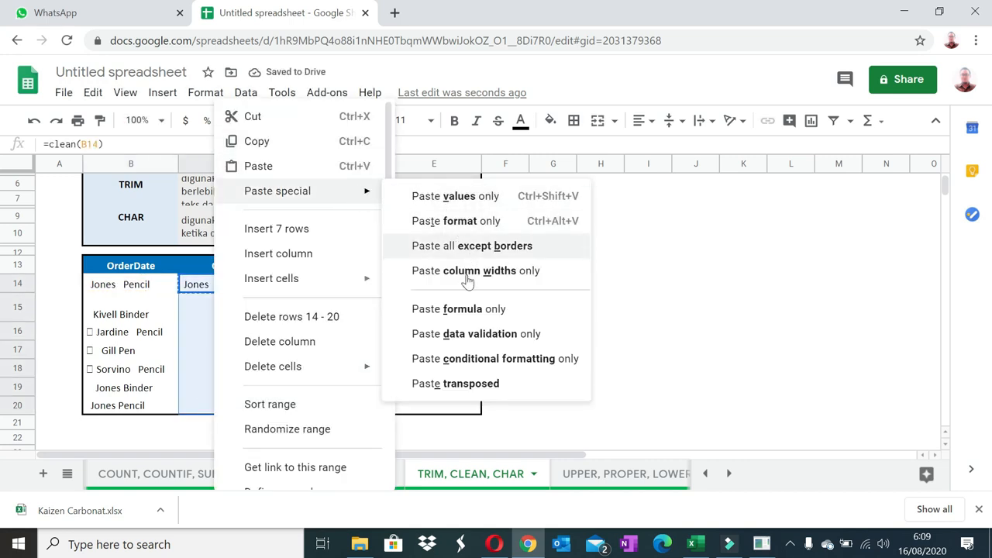
pyautogui.click(456, 309)
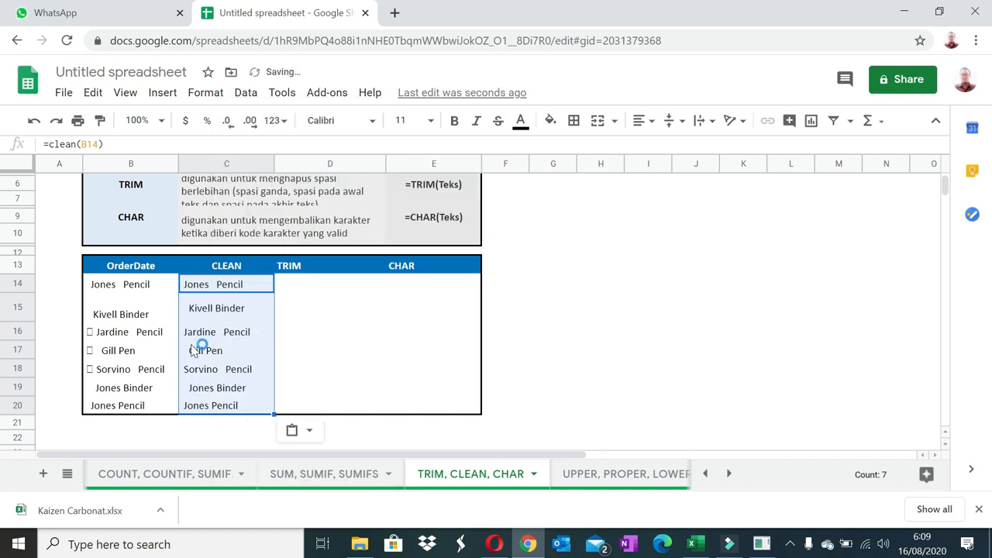
pyautogui.click(93, 355)
pyautogui.moveTo(93, 354); pyautogui.dragTo(93, 335)
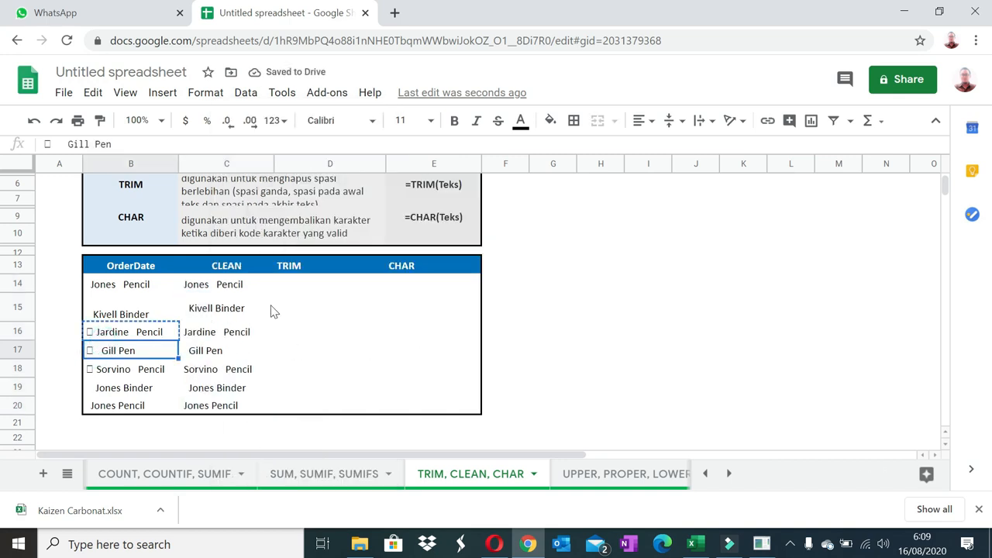
pyautogui.click(293, 287)
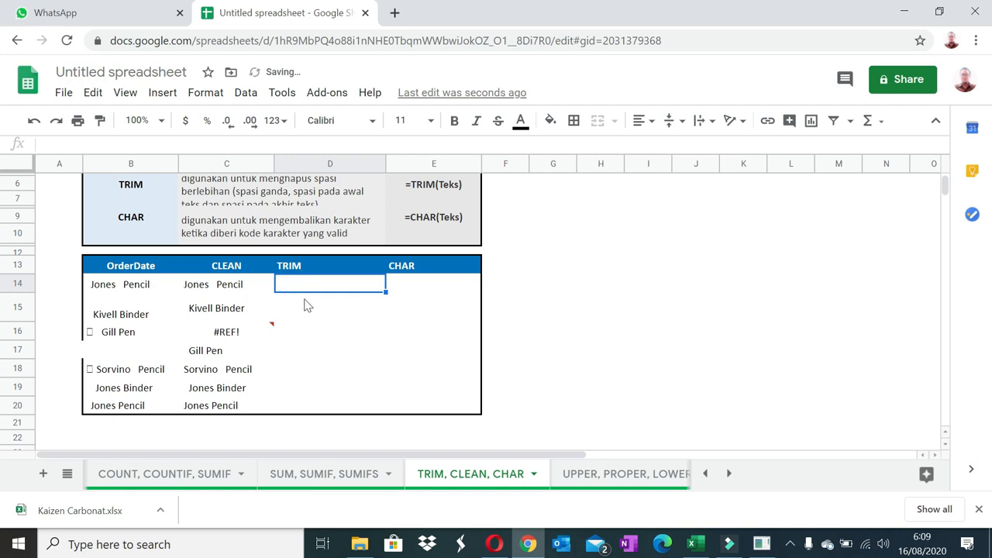
pyautogui.hotkey('ctrl', 'z')
pyautogui.click(310, 287)
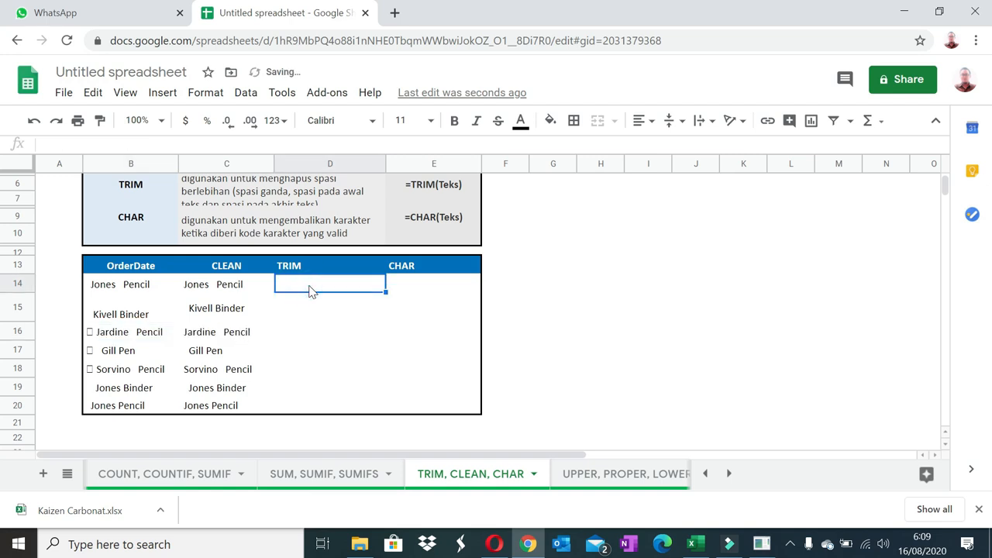
pyautogui.write('=')
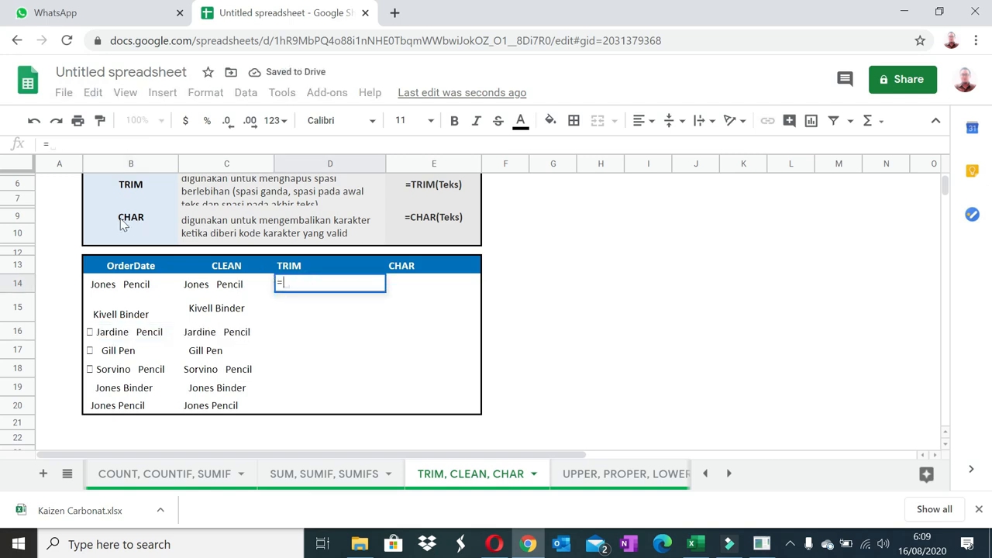
pyautogui.press('Escape')
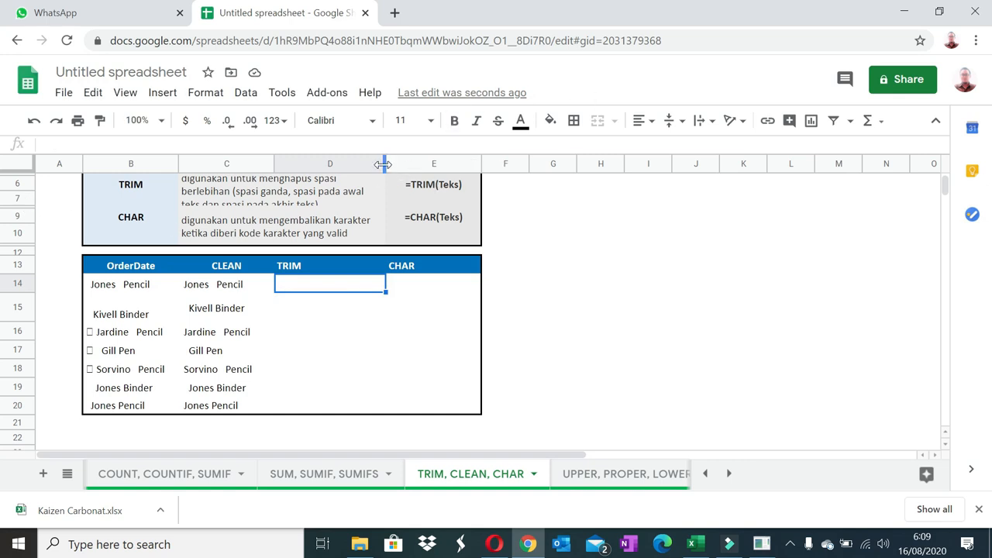
# Step: Widen column D so the function descriptions fit on their lines, and select the TRIM description to read it
pyautogui.moveTo(385, 164); pyautogui.dragTo(465, 163)
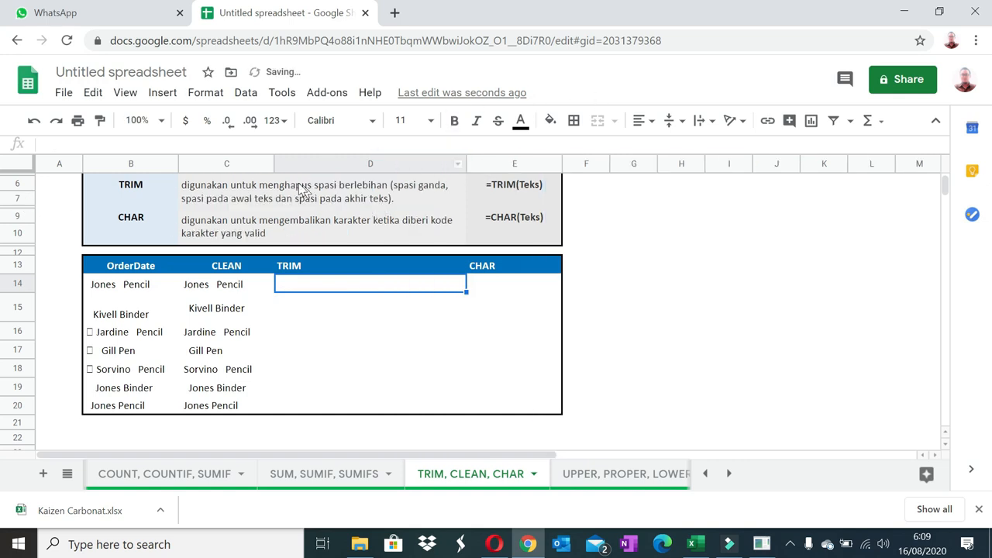
pyautogui.scroll(2, 296, 192)
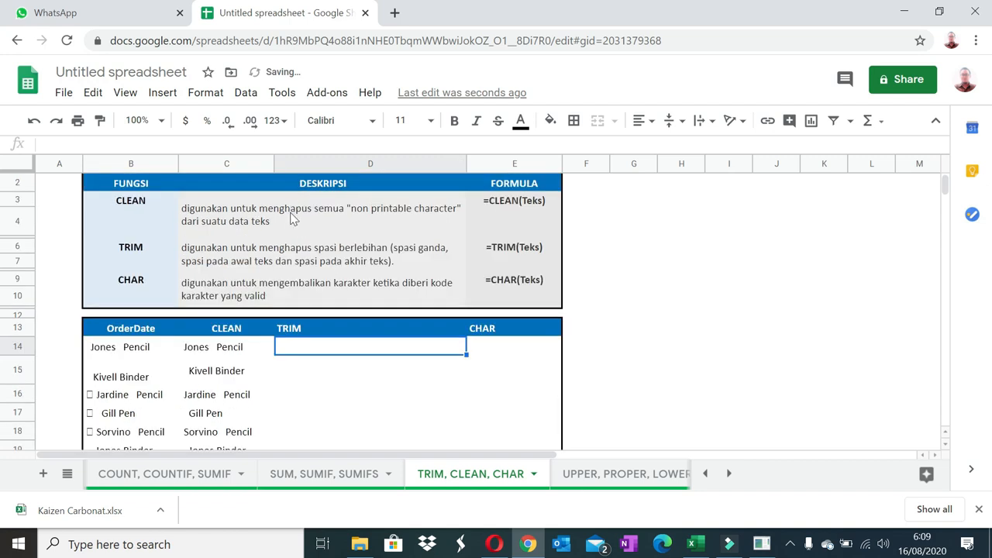
pyautogui.click(289, 260)
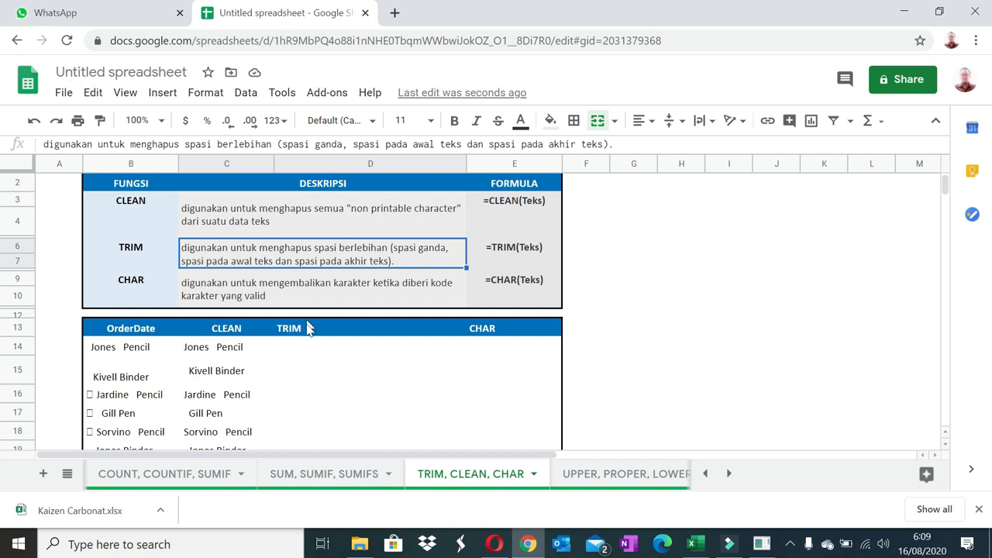
# Step: Enter a TRIM formula in D14 that removes the extra spaces from the cleaned text in C14
pyautogui.click(309, 354)
pyautogui.write('=trim(')
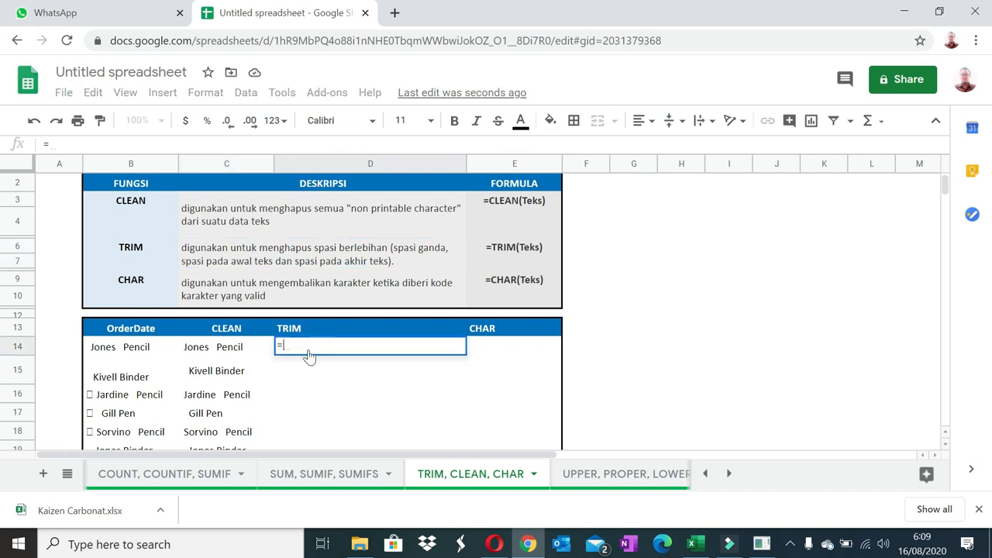
pyautogui.click(228, 354)
pyautogui.press('Return')
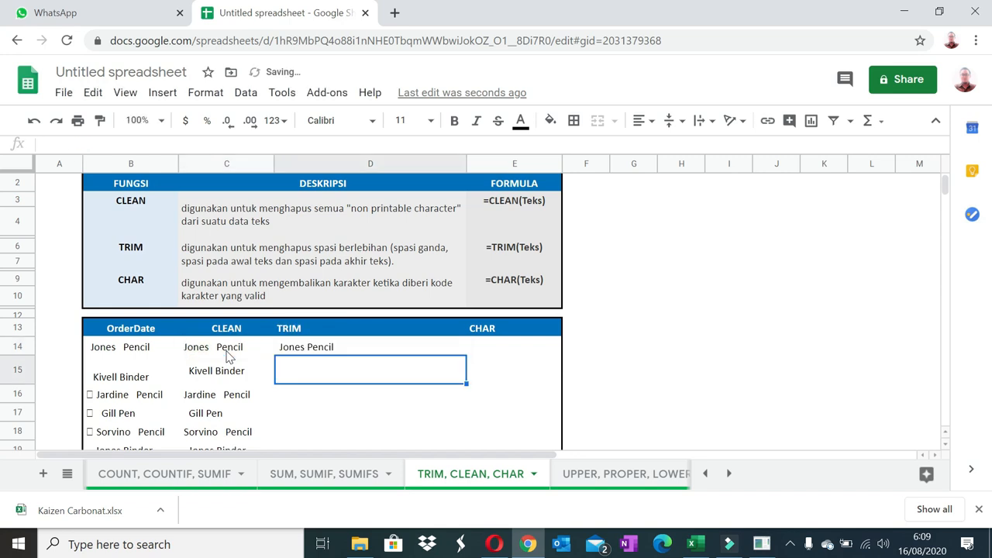
# Step: Copy D14's TRIM formula down through D20, pasting the formula only
pyautogui.press('Up')
pyautogui.hotkey('ctrl', 'c')
pyautogui.scroll(-1, 317, 414)
pyautogui.keyDown('shift'); pyautogui.click(325, 399); pyautogui.keyUp('shift')
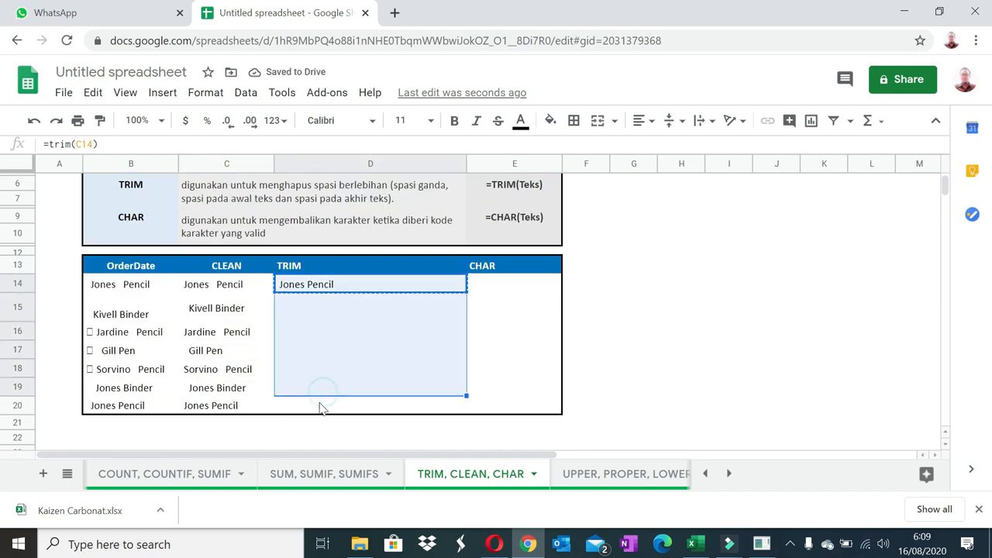
pyautogui.rightClick(322, 404)
pyautogui.moveTo(458, 197)
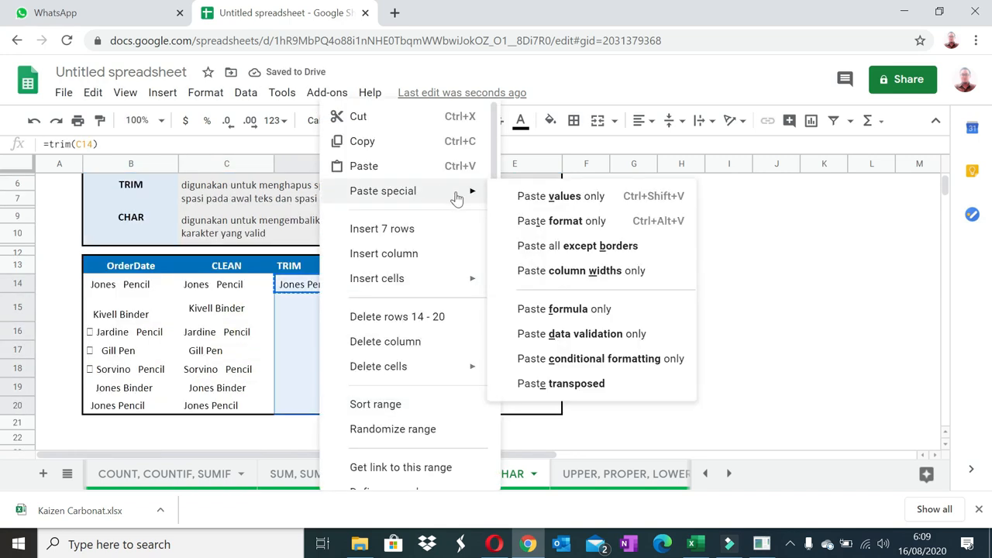
pyautogui.click(573, 310)
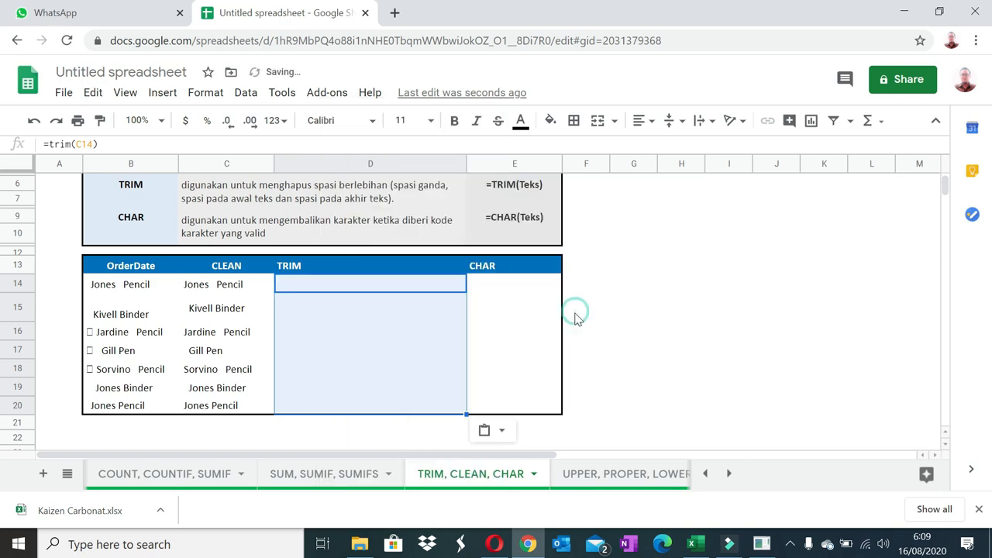
# Step: Enter CHAR formulas in the CHAR column, with code 12 in E14 and code 88 in E15
pyautogui.click(509, 287)
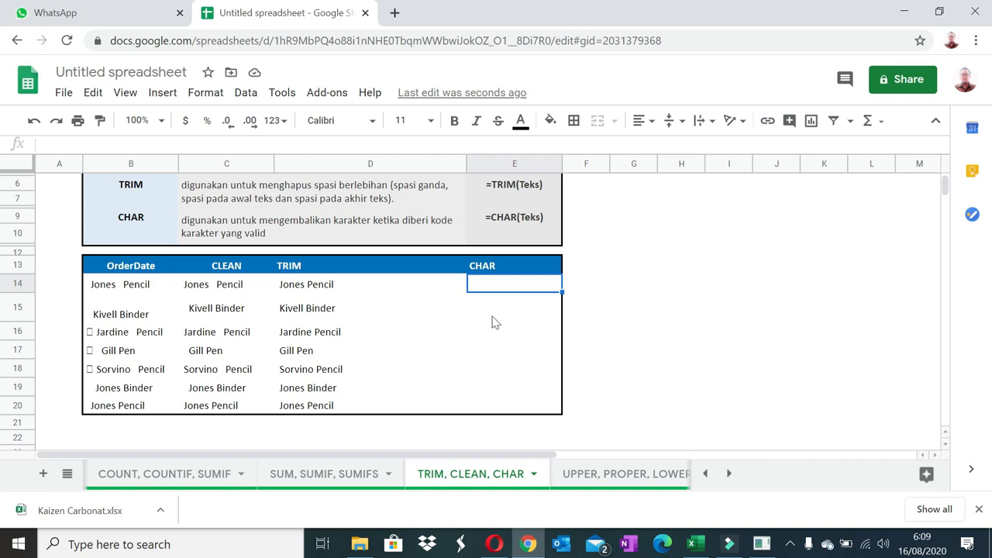
pyautogui.write('=char(')
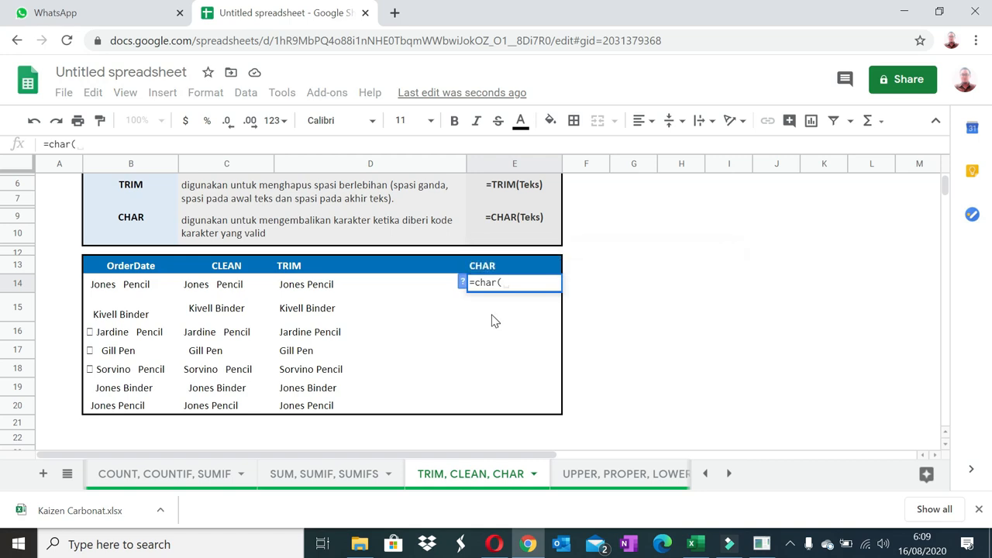
pyautogui.write('12')
pyautogui.press('Return')
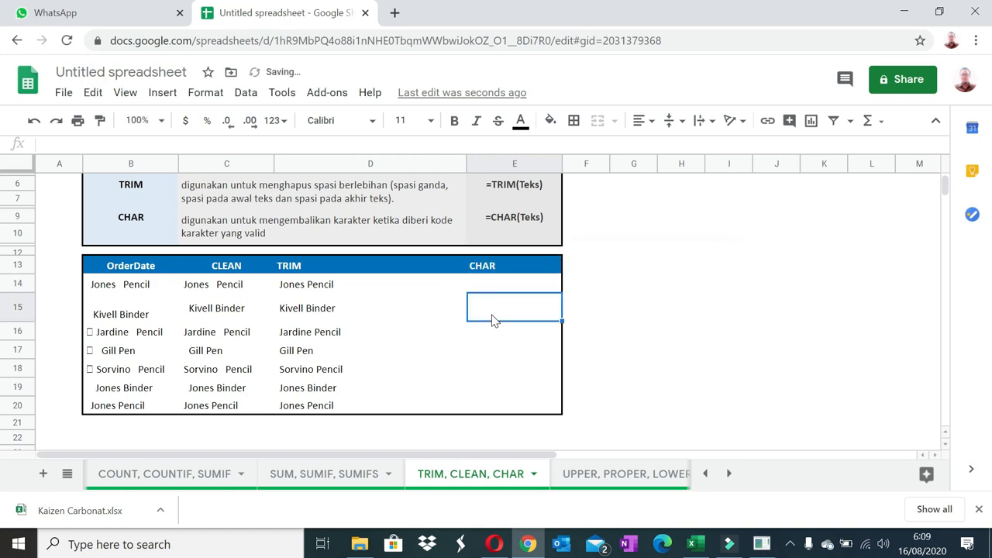
pyautogui.write('=char(')
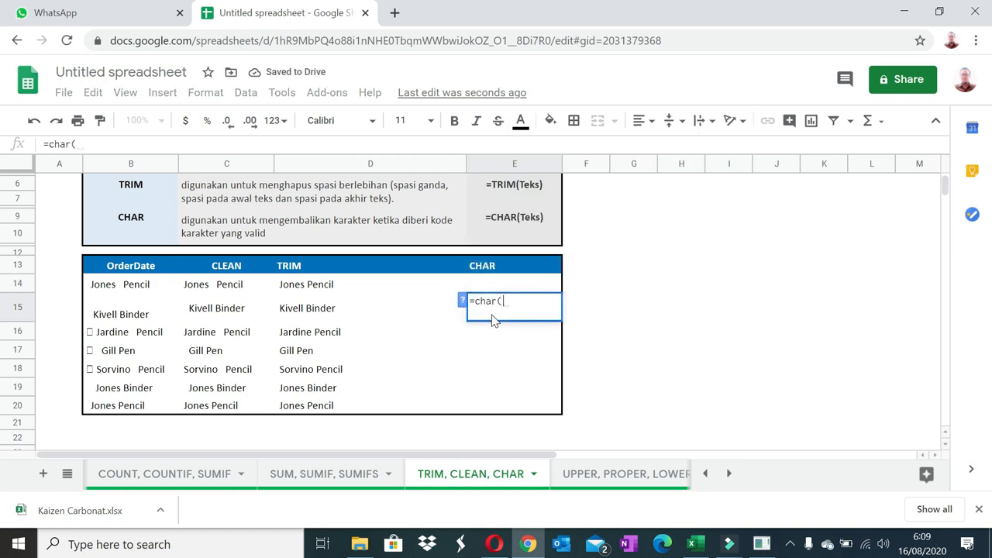
pyautogui.write('88')
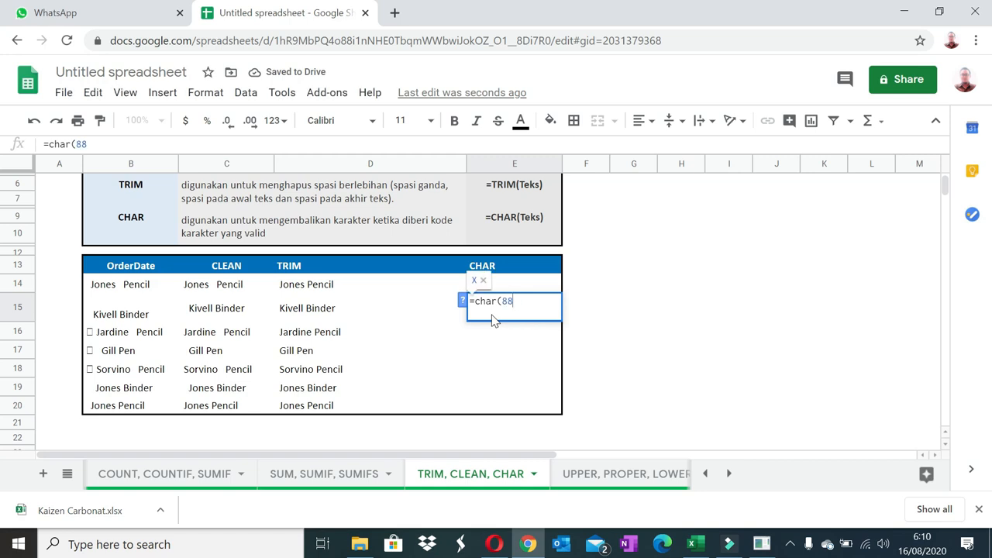
pyautogui.write(')')
pyautogui.press('Return')
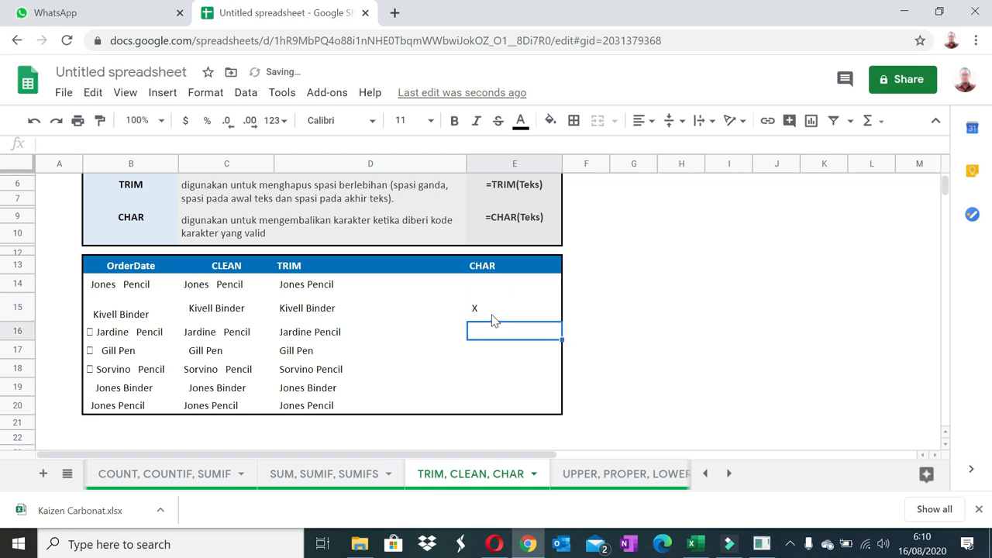
# Step: Enter two more CHAR formulas, with code 21 in E16 and the code for the ] character in E17
pyautogui.write('=Cha')
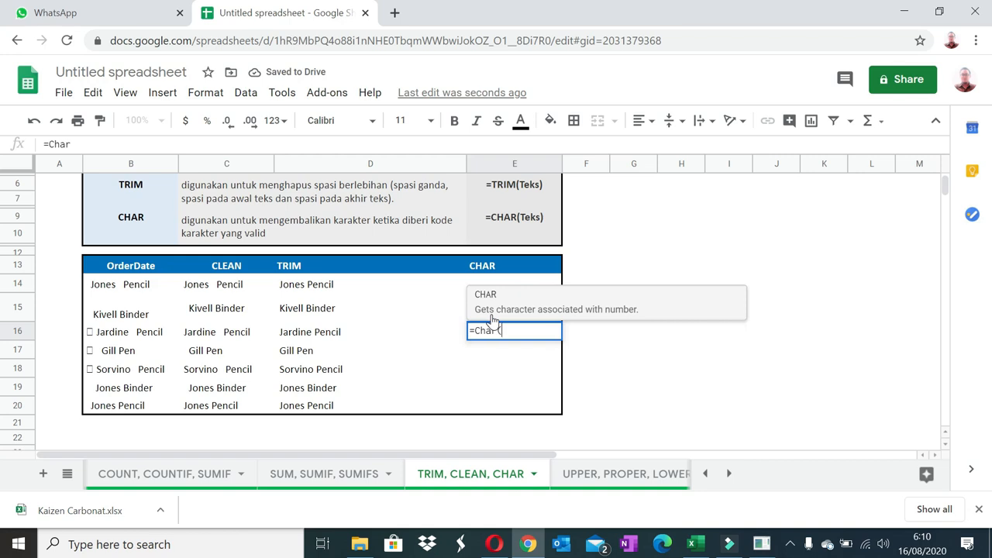
pyautogui.write('r(')
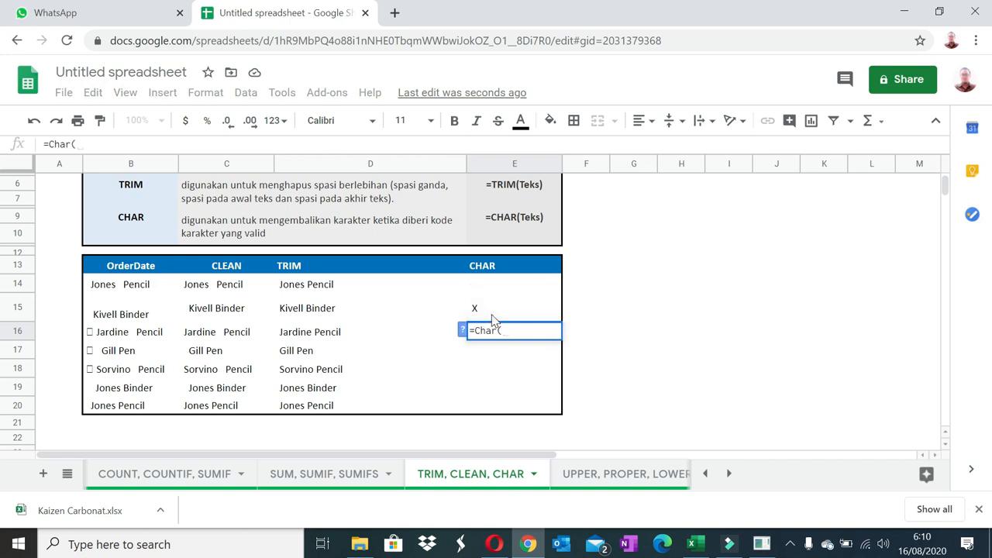
pyautogui.write('21)')
pyautogui.press('Return')
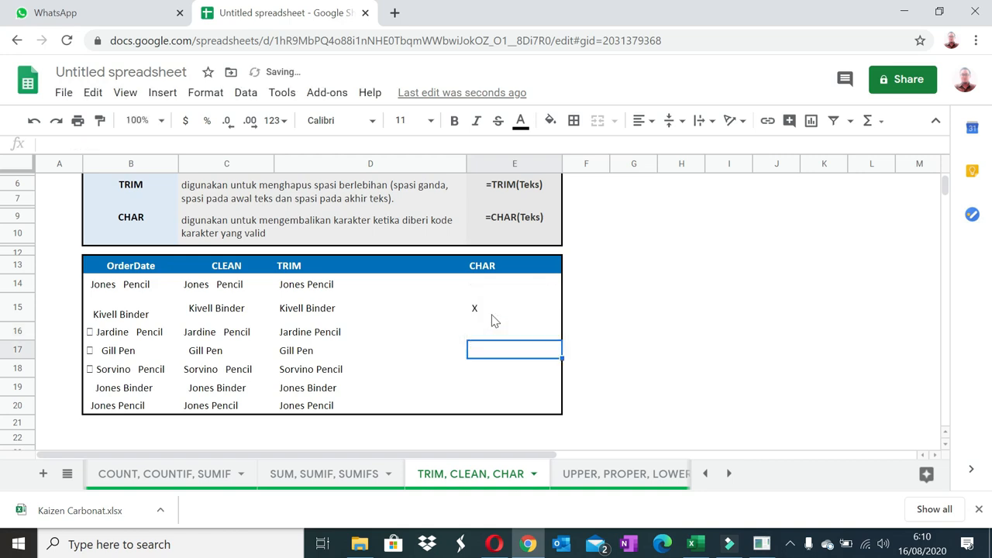
pyautogui.write('+char(')
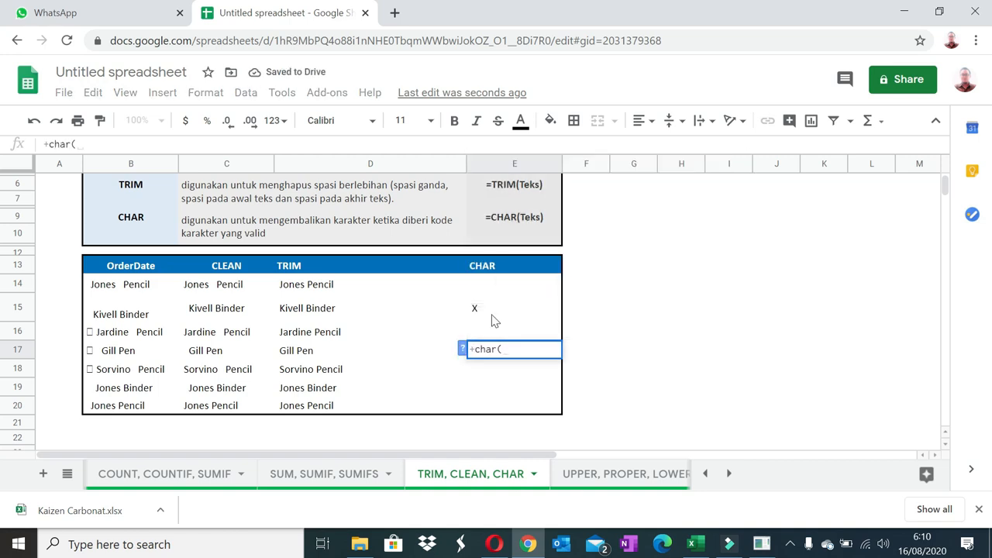
pyautogui.write('31)')
pyautogui.press('Return')
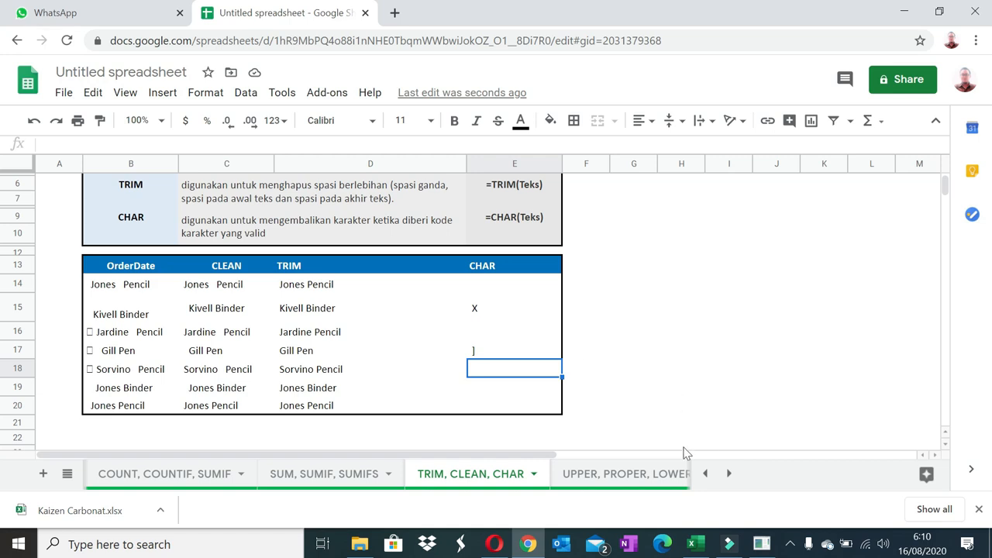
# Step: Open the UPPER, PROPER, LOWER sheet and enter a LOWER formula for the name in B14 in C14
pyautogui.click(643, 479)
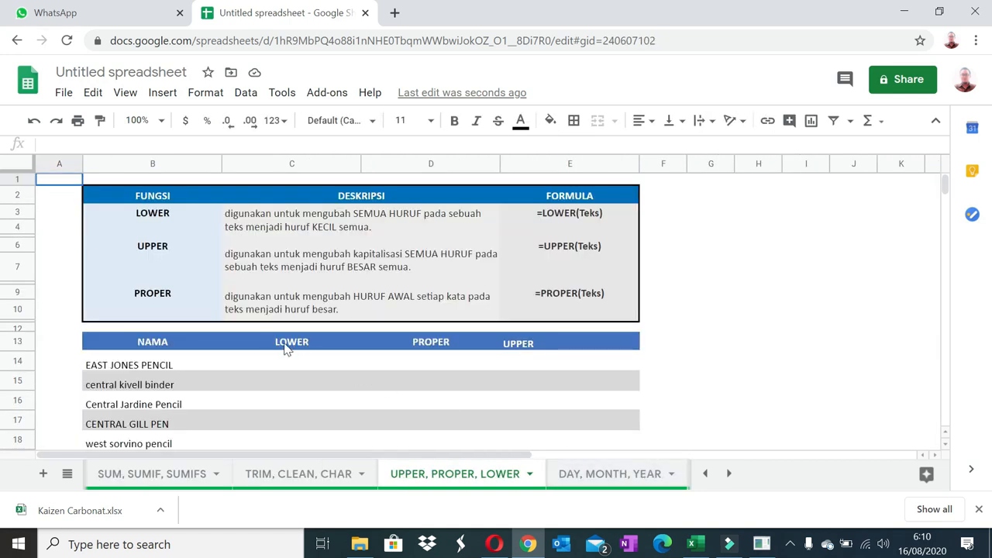
pyautogui.scroll(-1, 307, 369)
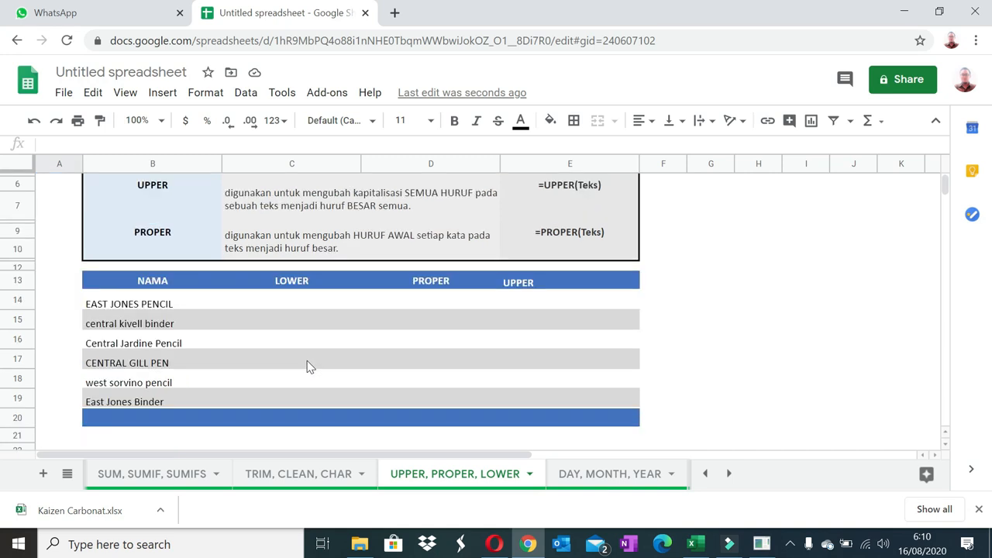
pyautogui.click(280, 307)
pyautogui.write('=lower(')
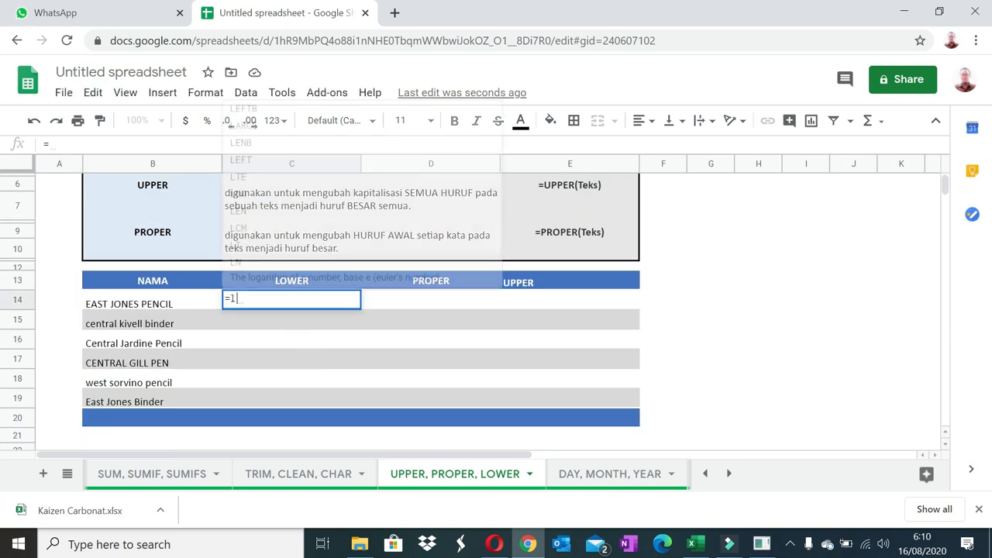
pyautogui.click(148, 304)
pyautogui.write(')')
pyautogui.press('Return')
# Step: Copy C14's LOWER formula down through C19, pasting the formula only
pyautogui.press('Up')
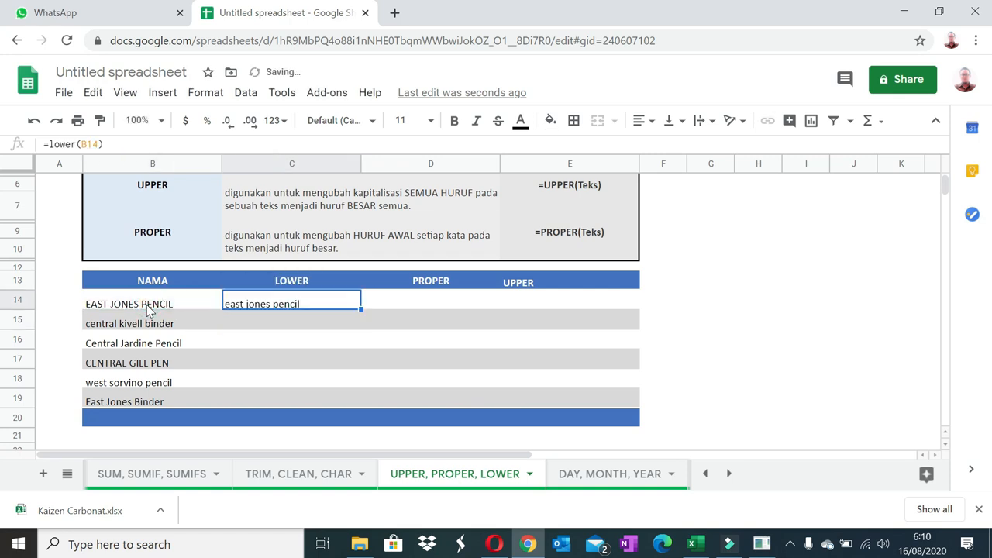
pyautogui.hotkey('ctrl', 'c')
pyautogui.keyDown('shift'); pyautogui.click(250, 403); pyautogui.keyUp('shift')
pyautogui.rightClick(249, 409)
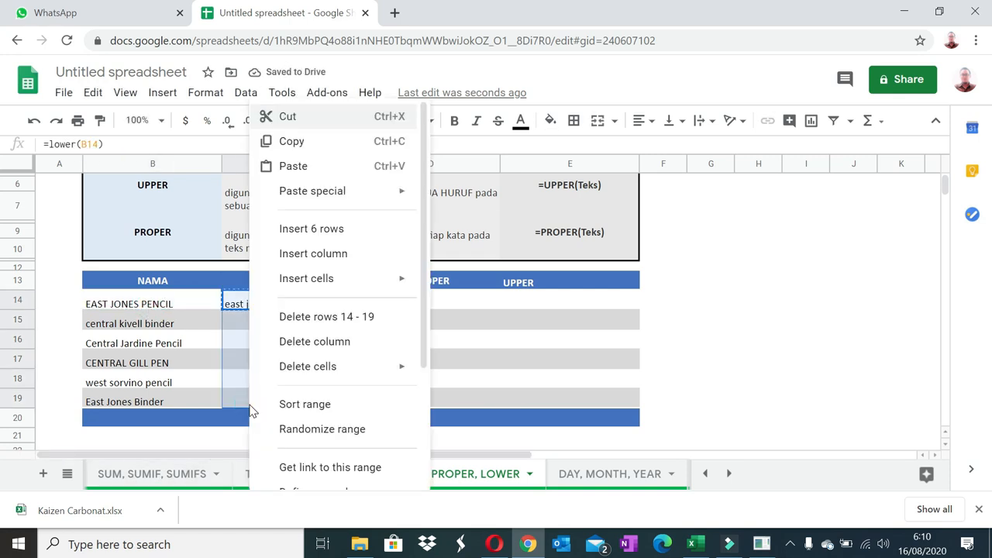
pyautogui.moveTo(385, 200)
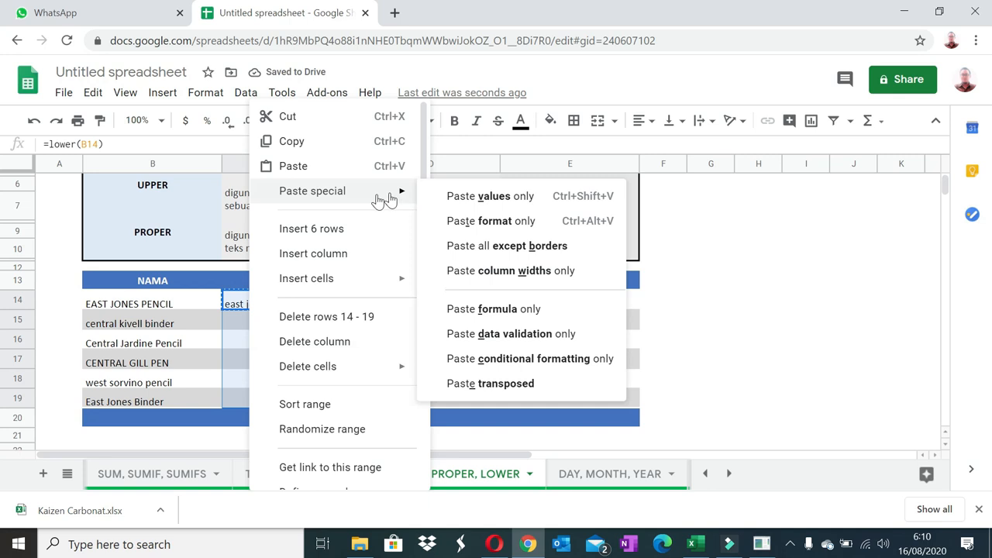
pyautogui.click(500, 310)
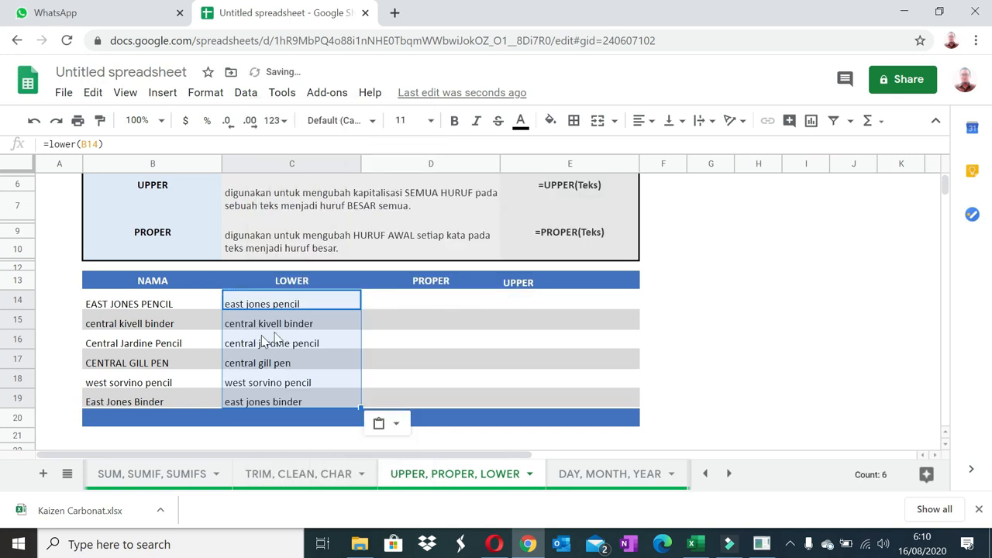
# Step: Enter an UPPER formula for the name in B14 in E14 of the UPPER column
pyautogui.click(523, 301)
pyautogui.write('=u')
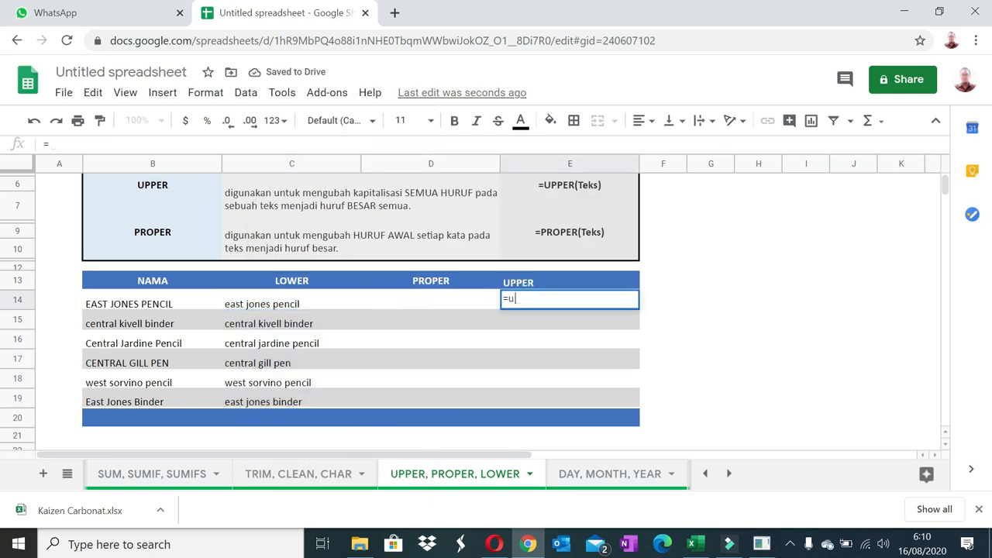
pyautogui.write('opper')
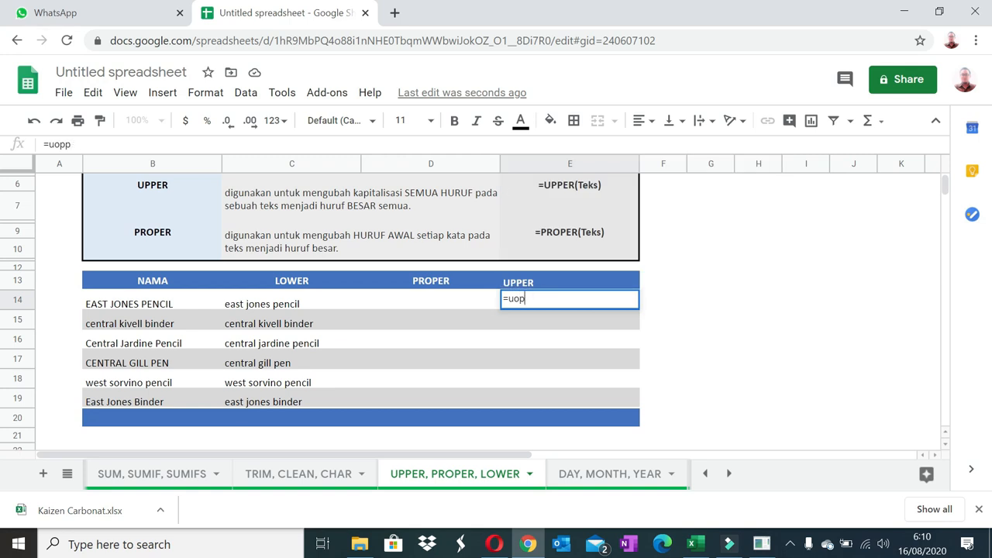
pyautogui.press('BackSpace')
pyautogui.press('BackSpace')
pyautogui.press('BackSpace')
pyautogui.write('pper')
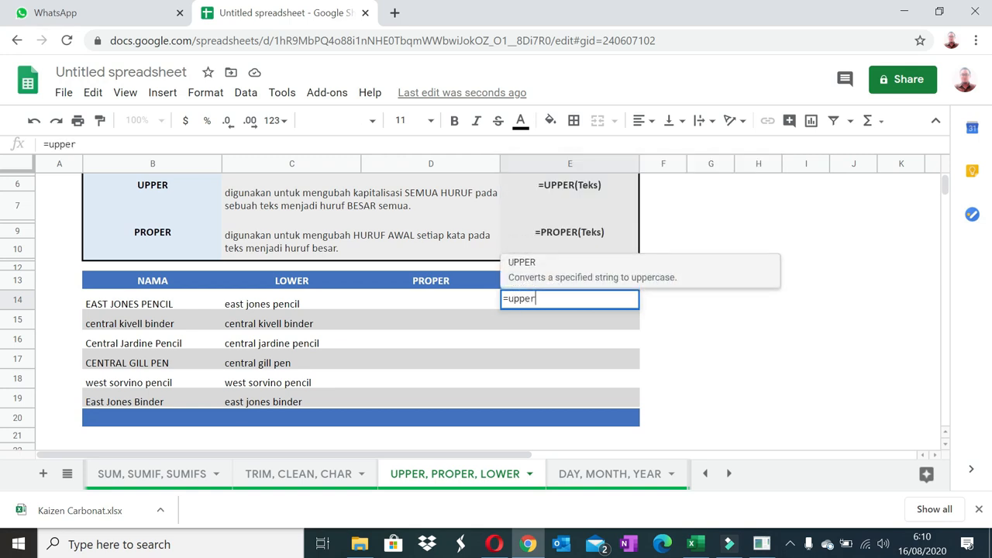
pyautogui.write('(')
pyautogui.click(179, 301)
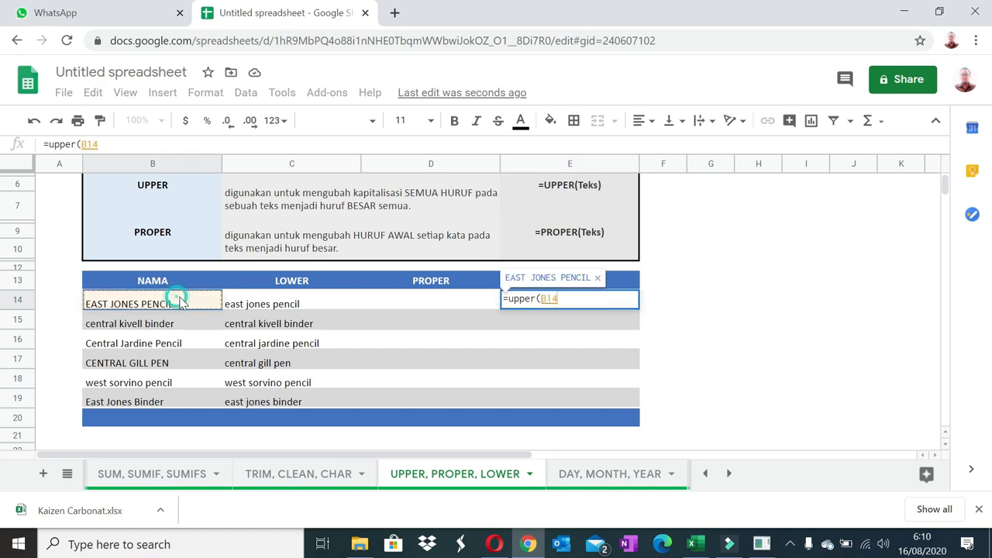
pyautogui.press('Return')
# Step: Copy E14's UPPER formula down through E19, pasting the formula only
pyautogui.click(548, 303)
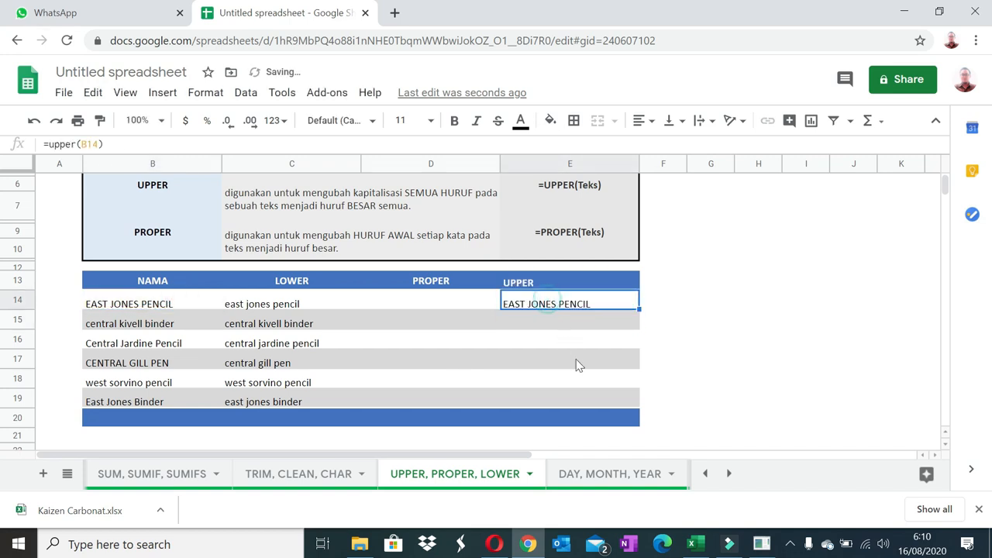
pyautogui.keyDown('shift'); pyautogui.click(560, 399); pyautogui.keyUp('shift')
pyautogui.rightClick(560, 399)
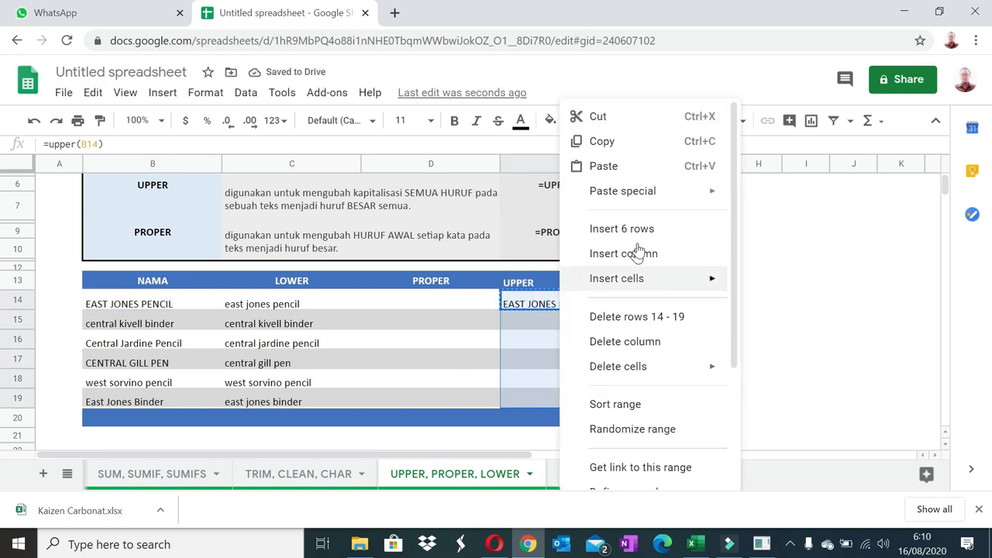
pyautogui.moveTo(689, 193)
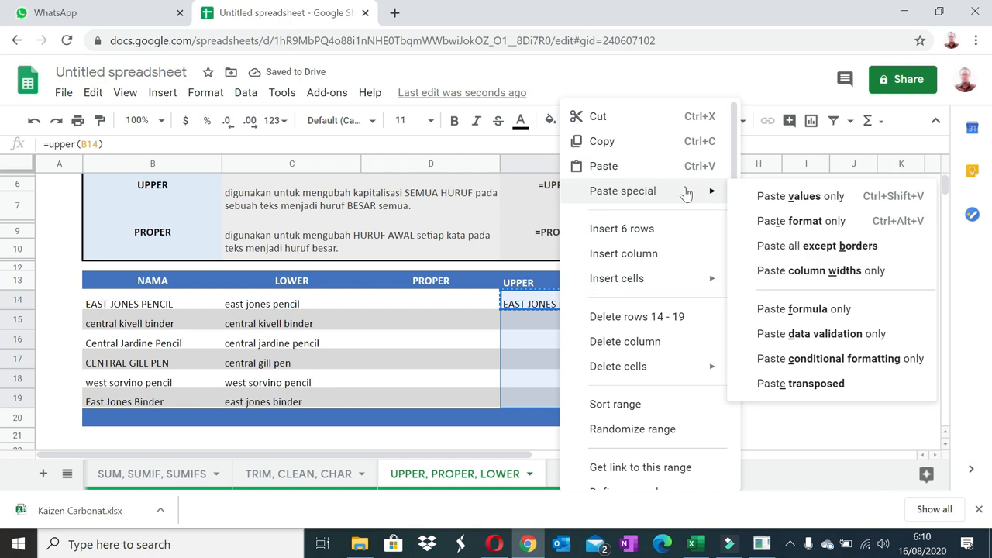
pyautogui.click(800, 310)
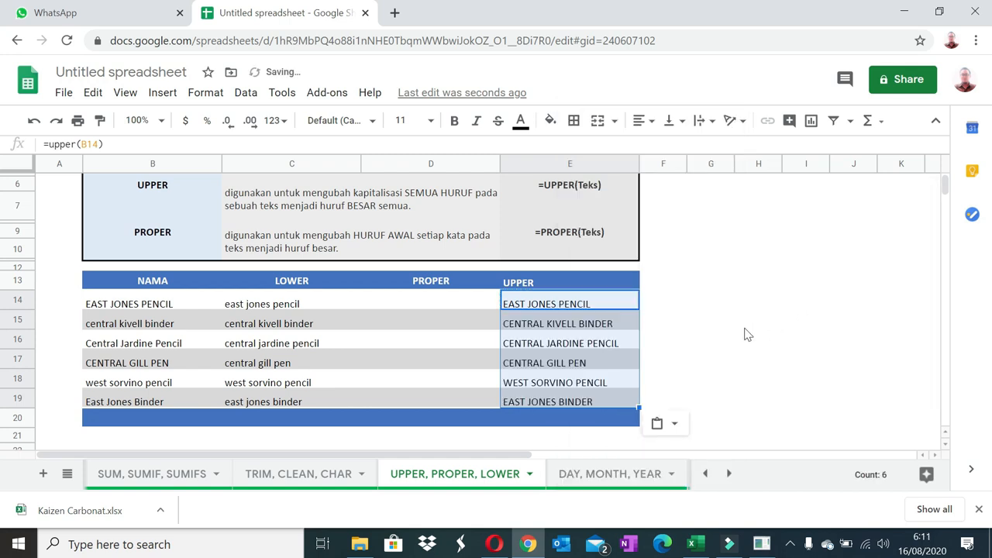
# Step: Enter a PROPER formula for the name in B14 in D14 of the PROPER column
pyautogui.click(388, 298)
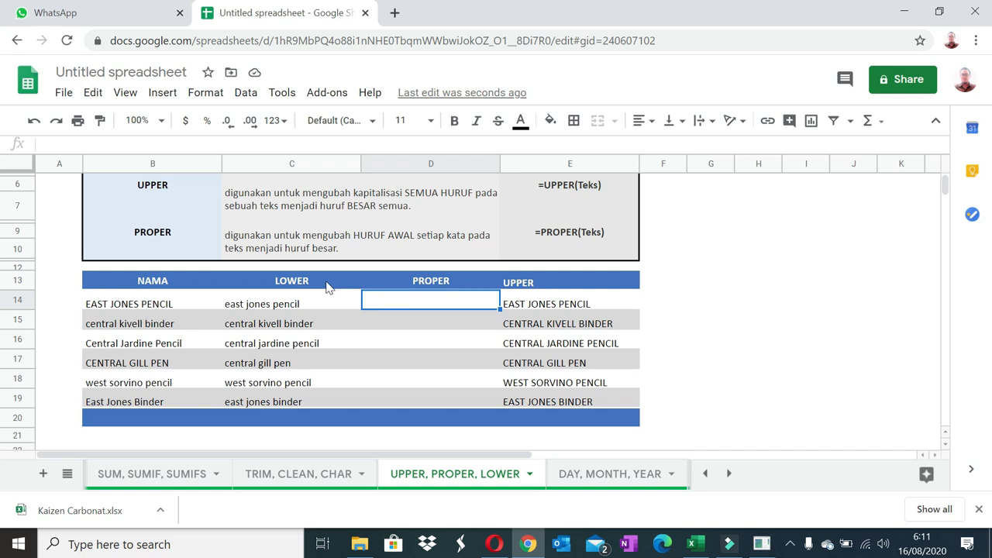
pyautogui.write('=')
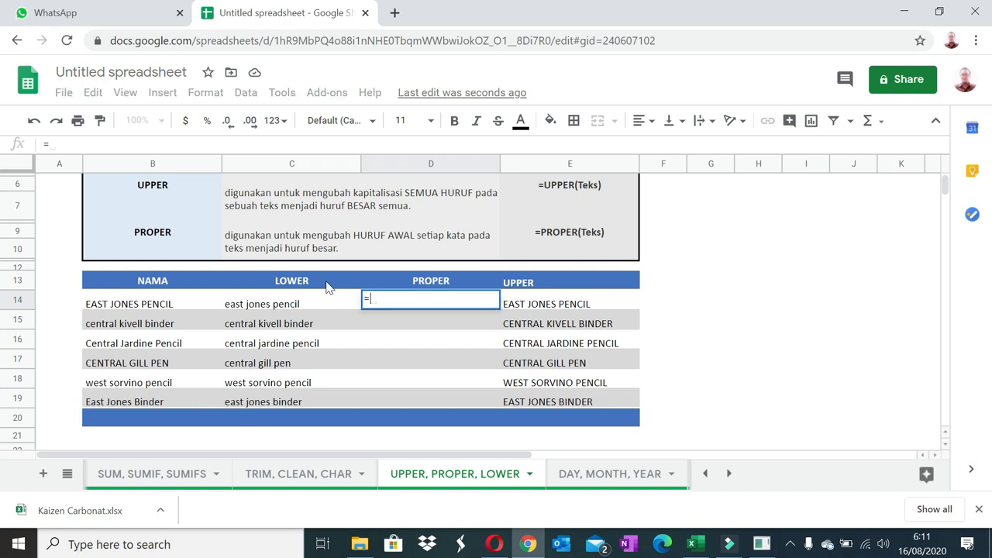
pyautogui.write('proper')
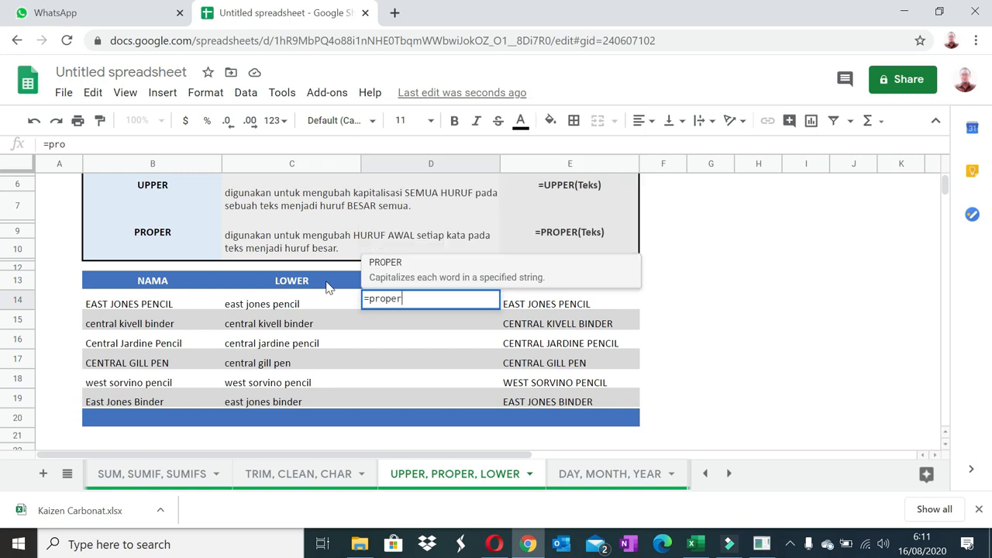
pyautogui.write('(')
pyautogui.click(170, 304)
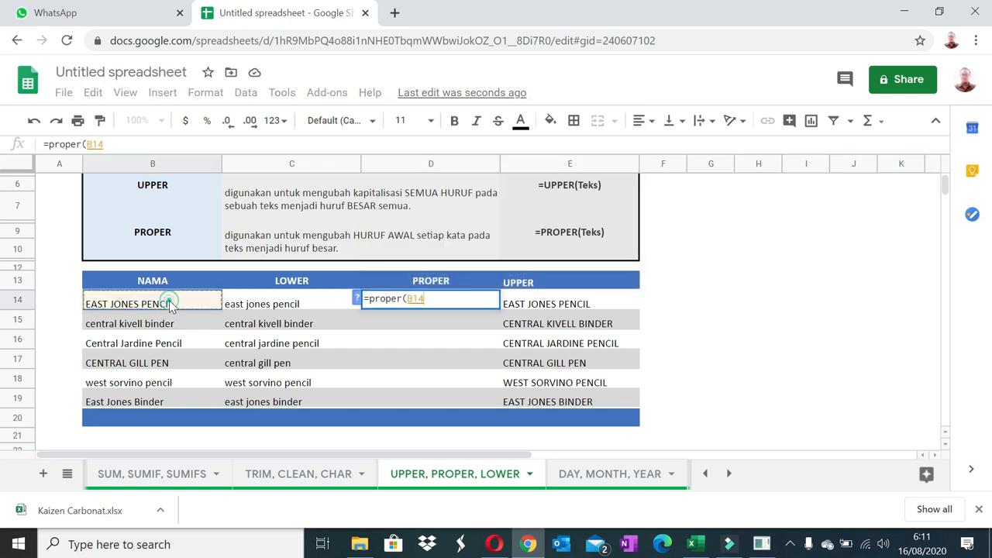
pyautogui.press('Return')
# Step: Copy D14's PROPER formula down through D19, pasting the formula only
pyautogui.press('Up')
pyautogui.hotkey('ctrl', 'c')
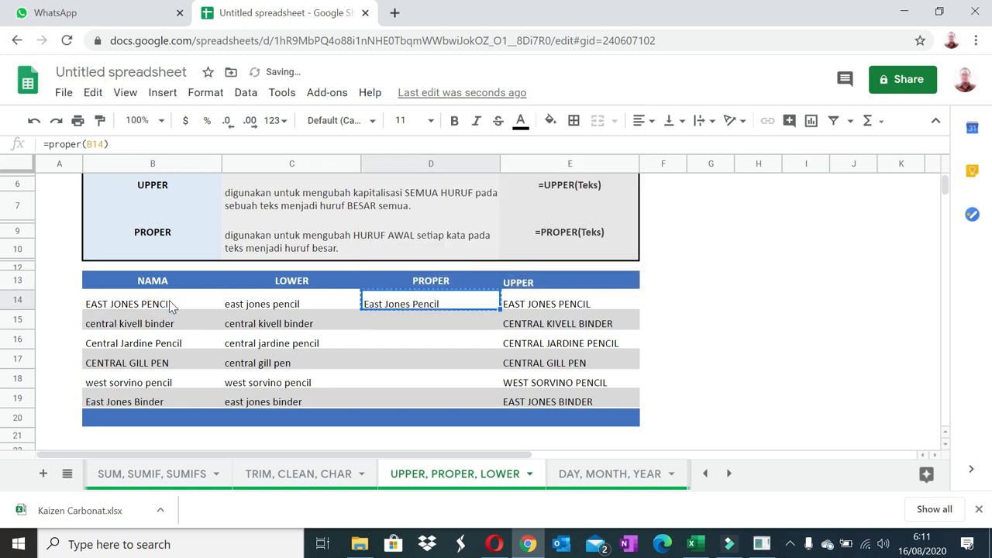
pyautogui.keyDown('shift'); pyautogui.click(393, 396); pyautogui.keyUp('shift')
pyautogui.rightClick(394, 396)
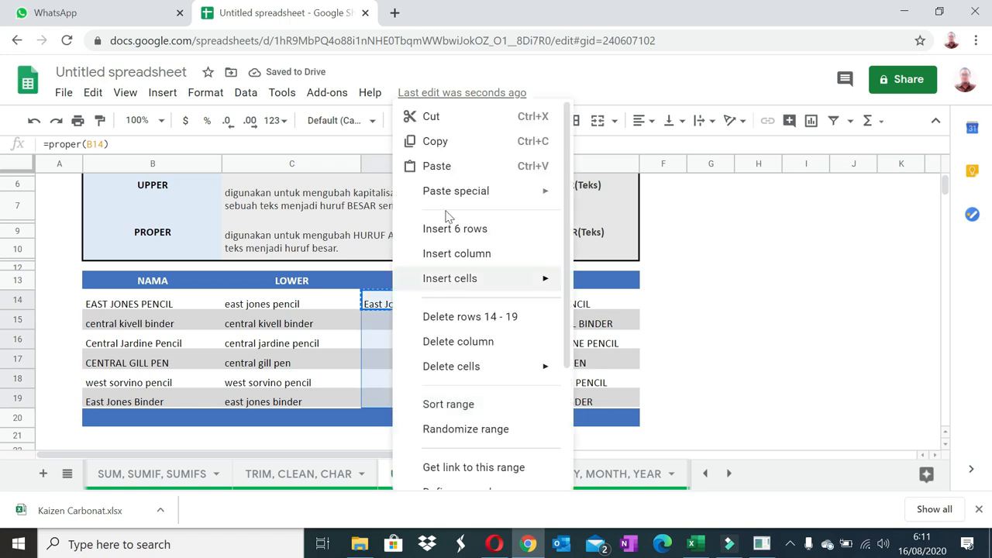
pyautogui.moveTo(458, 194)
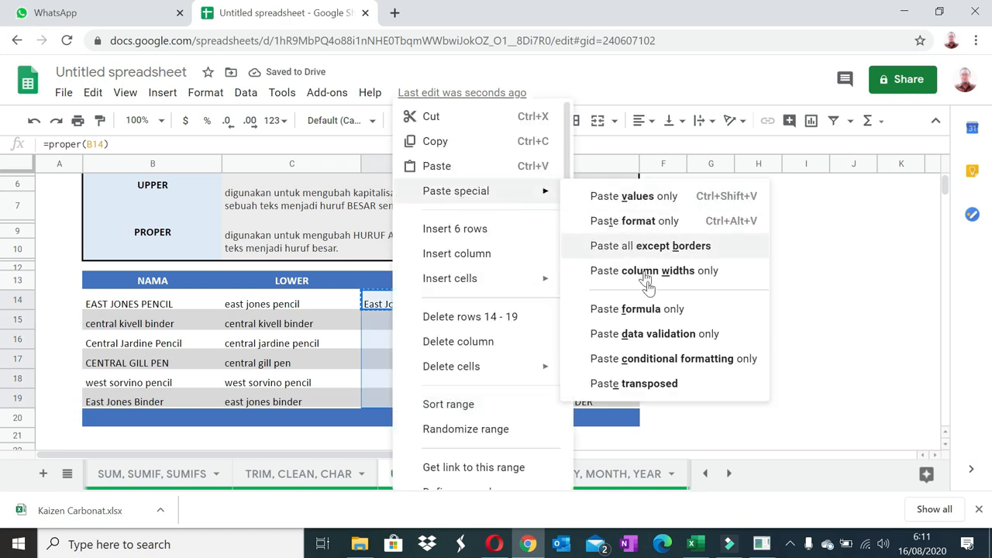
pyautogui.click(647, 310)
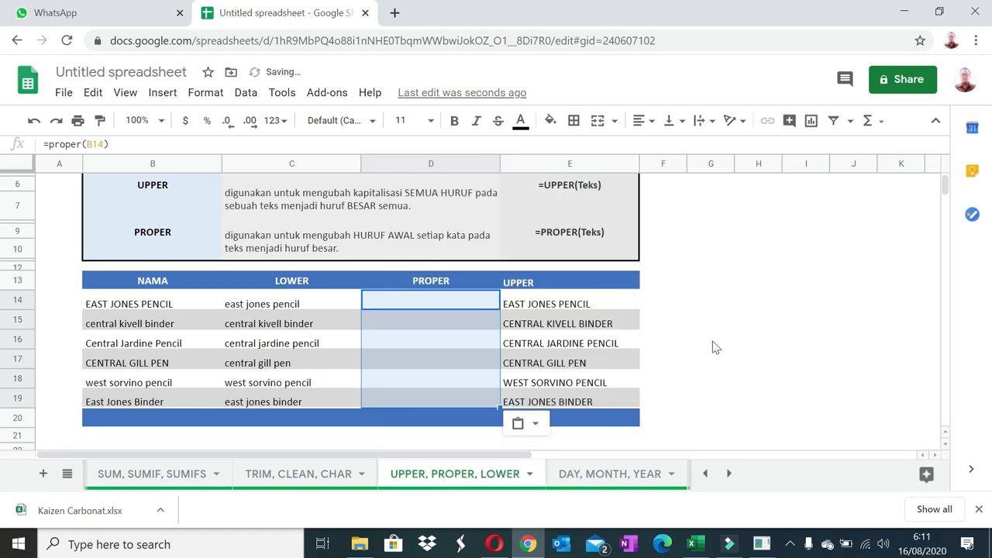
# Step: Open the DAY, MONTH, YEAR sheet and enter =today() in H3 of the TODAY row
pyautogui.click(597, 478)
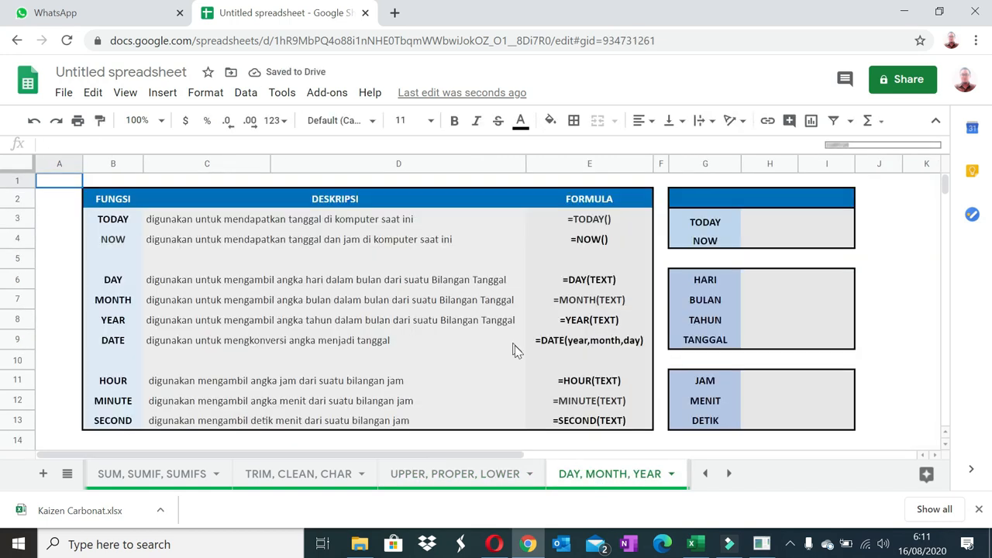
pyautogui.click(798, 225)
pyautogui.write('=')
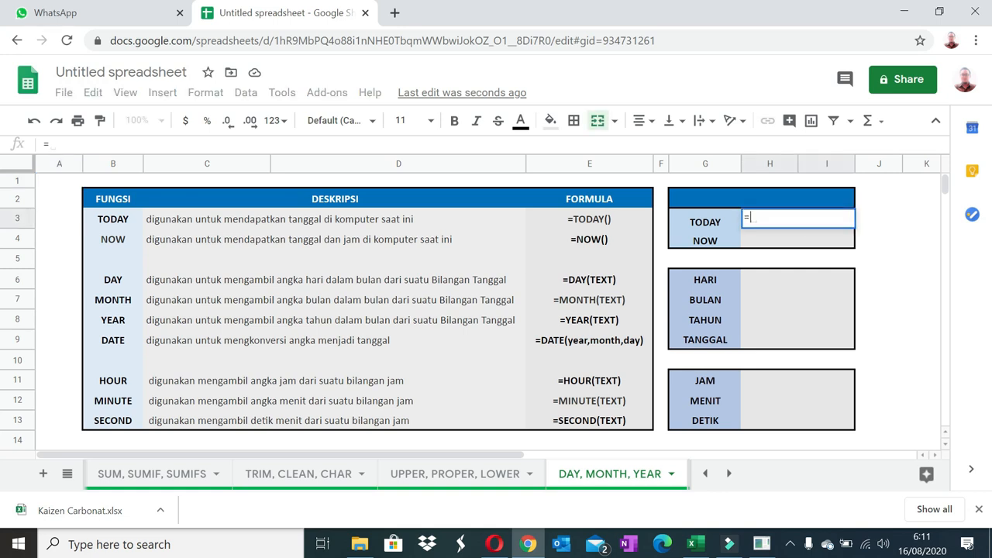
pyautogui.write('today()')
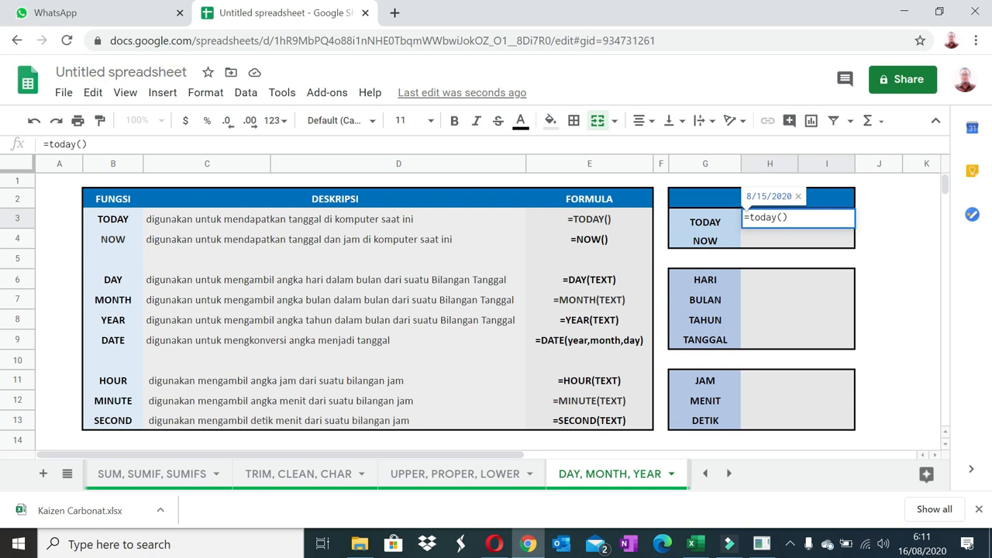
pyautogui.press('Return')
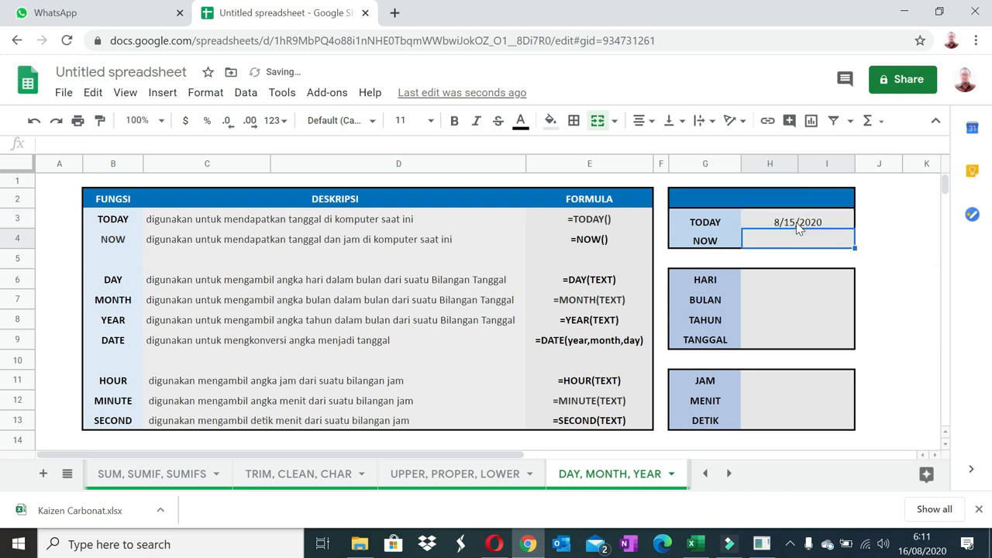
# Step: Enter =now() in H4 of the NOW row and compare it with the TODAY formula in H3
pyautogui.write('=')
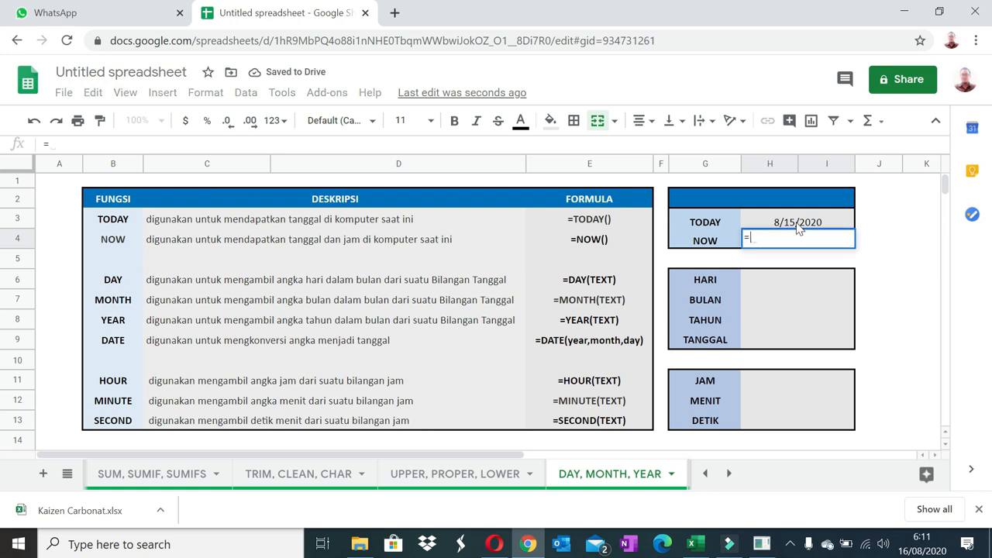
pyautogui.write('now')
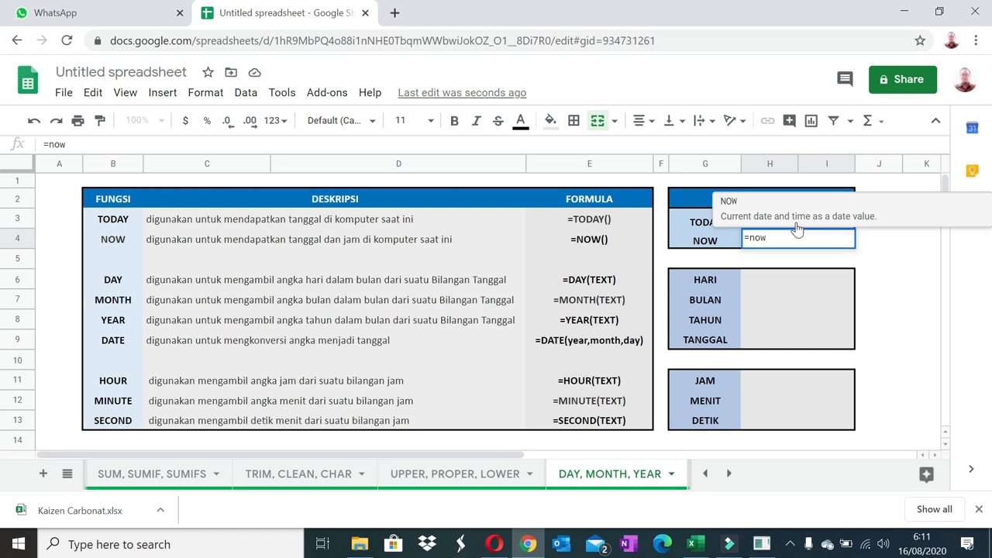
pyautogui.write('()')
pyautogui.click(797, 223)
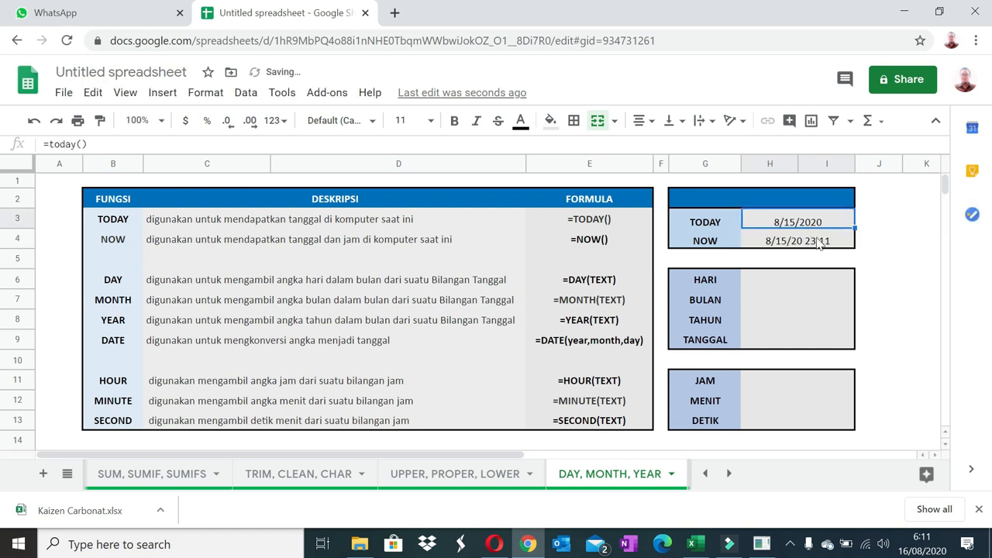
pyautogui.click(821, 243)
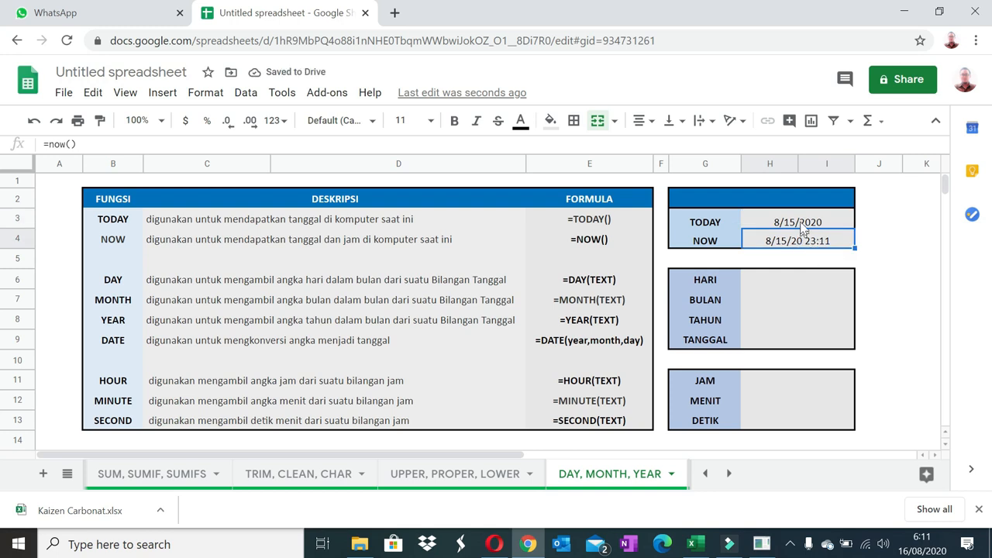
pyautogui.click(803, 226)
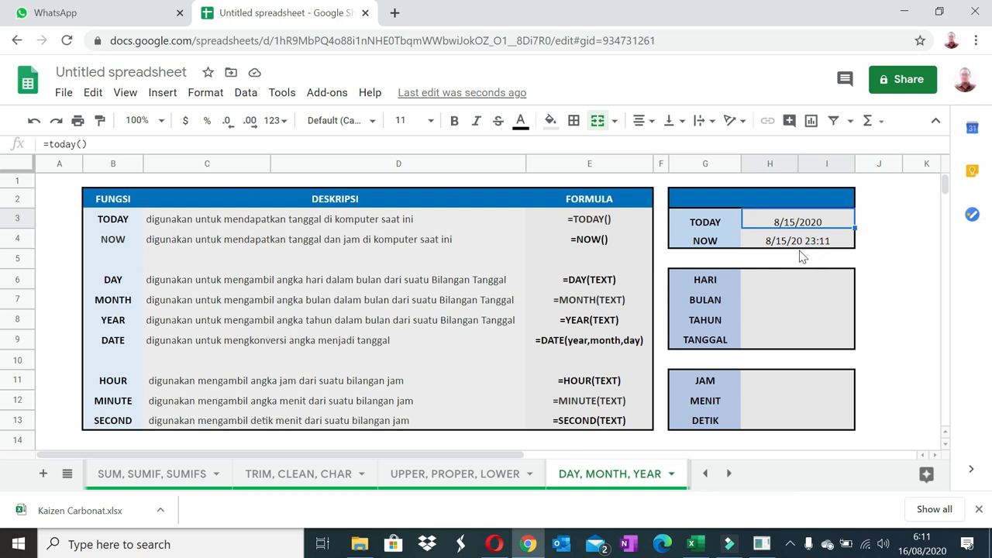
pyautogui.click(802, 243)
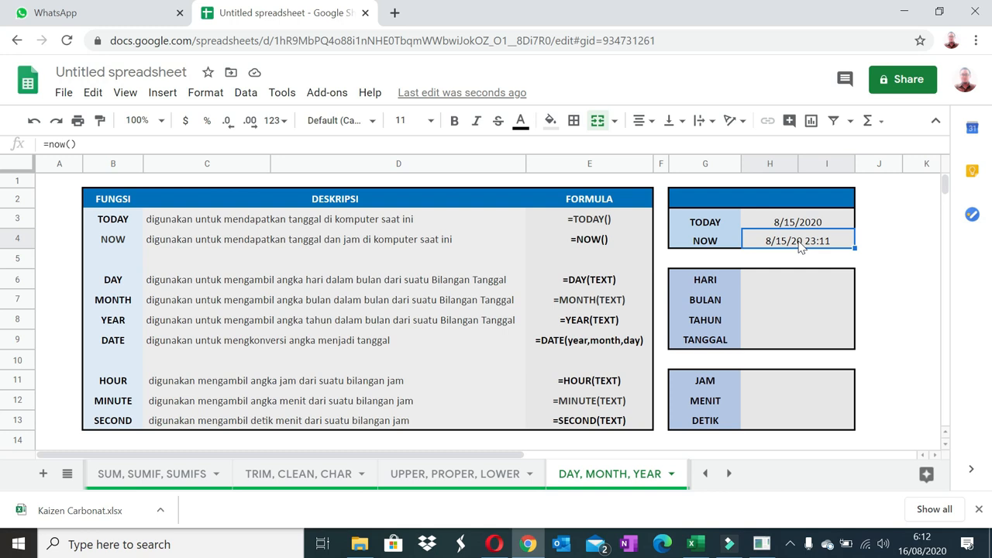
# Step: Replace the TODAY and NOW formulas in H3 and H4 with their values only, and check both cells' contents
pyautogui.moveTo(799, 223); pyautogui.dragTo(803, 239)
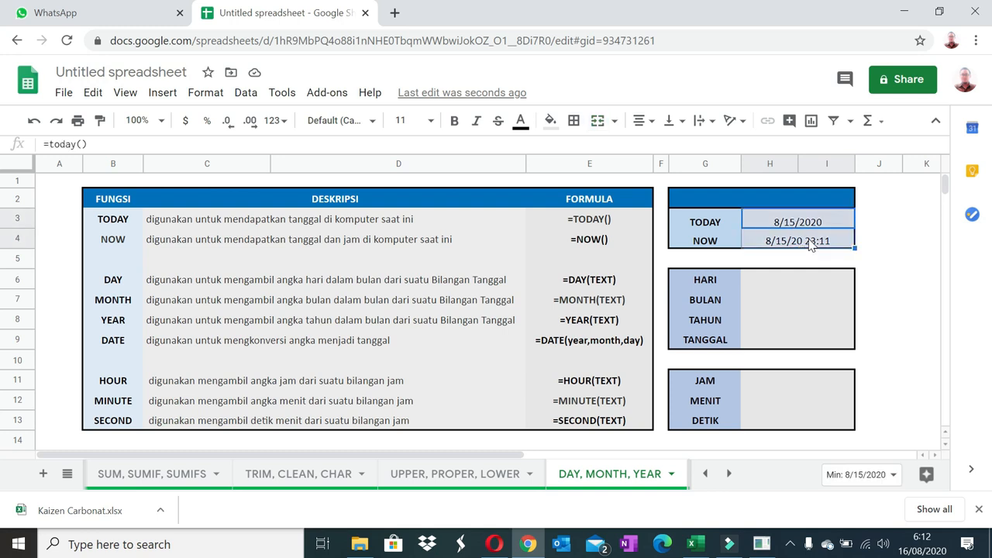
pyautogui.hotkey('ctrl', 'c')
pyautogui.click(817, 223)
pyautogui.rightClick(819, 226)
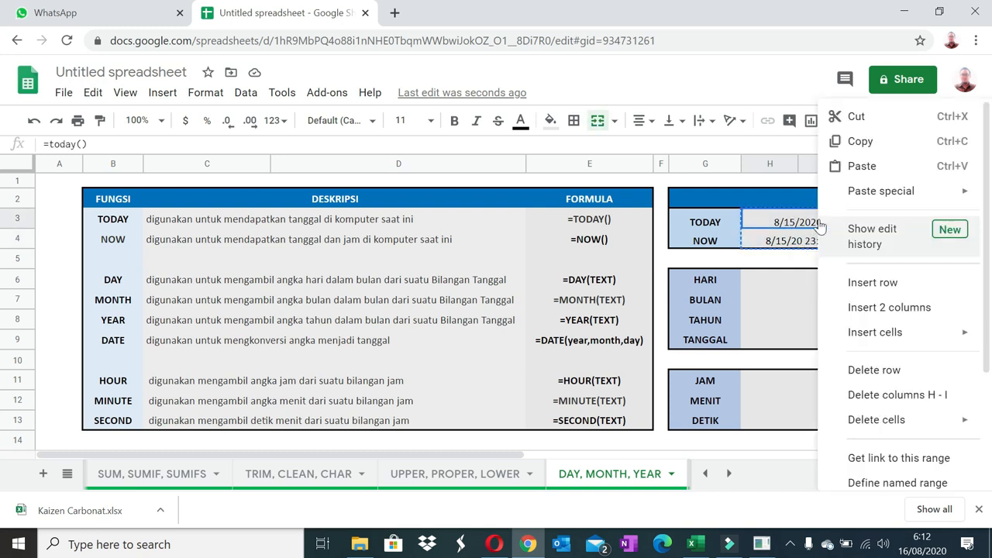
pyautogui.moveTo(907, 190)
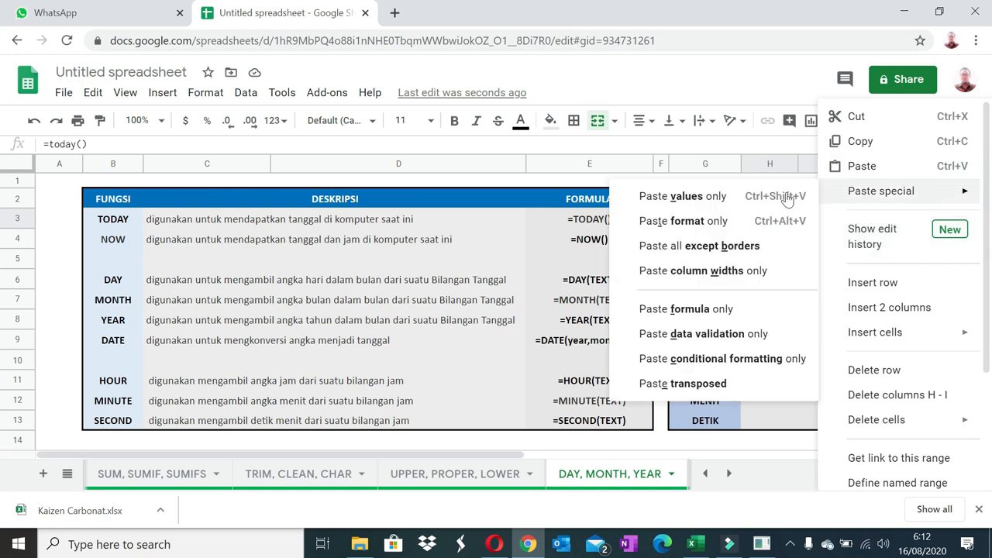
pyautogui.click(715, 195)
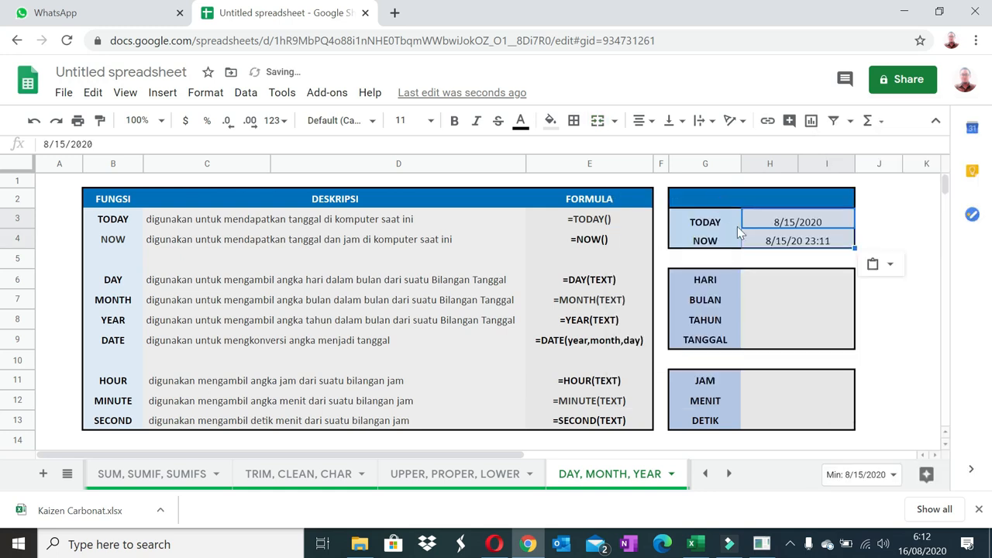
pyautogui.click(783, 286)
pyautogui.click(792, 241)
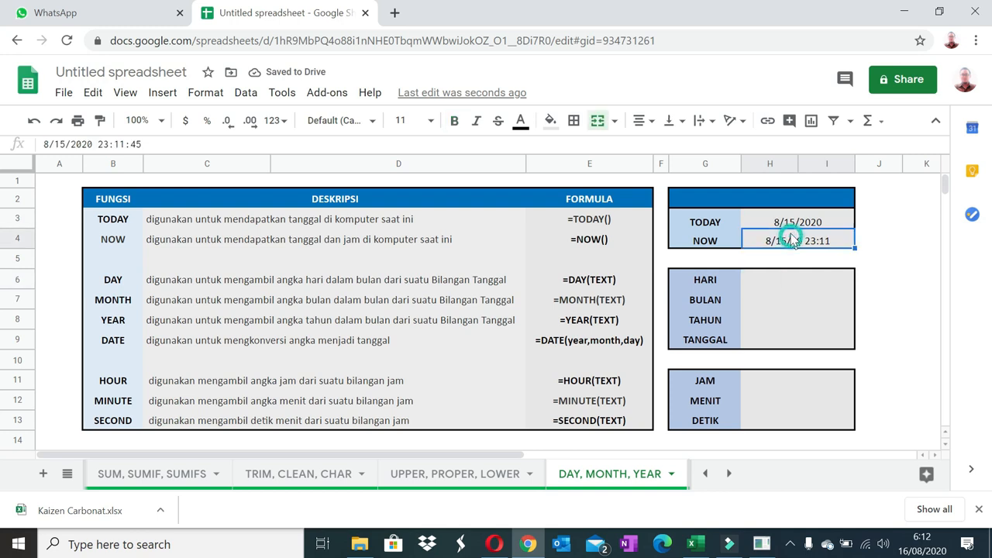
pyautogui.click(790, 222)
pyautogui.click(791, 238)
# Step: Enter a DAY formula in H6 of the HARI row, referring to the TODAY date in H3
pyautogui.click(750, 282)
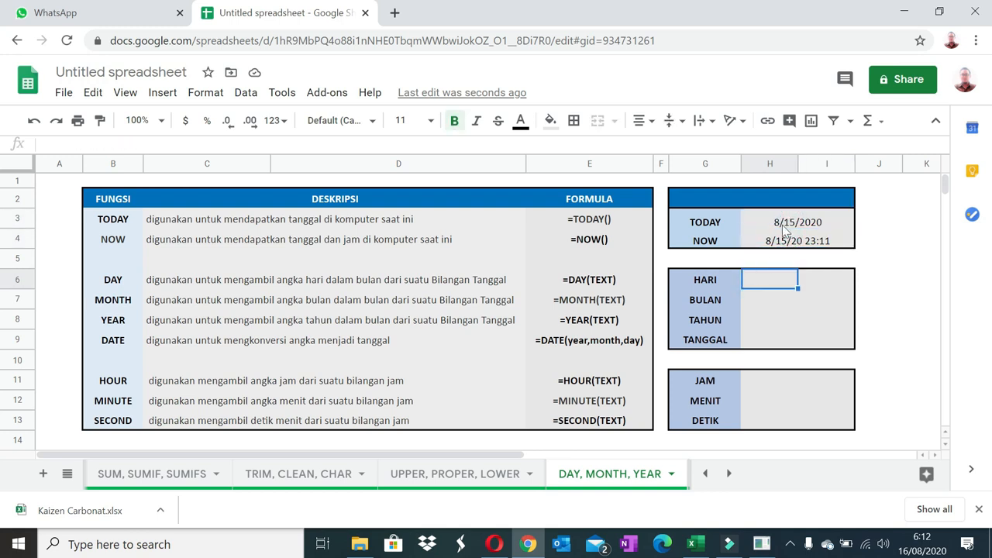
pyautogui.click(784, 227)
pyautogui.click(760, 283)
pyautogui.write('=day(')
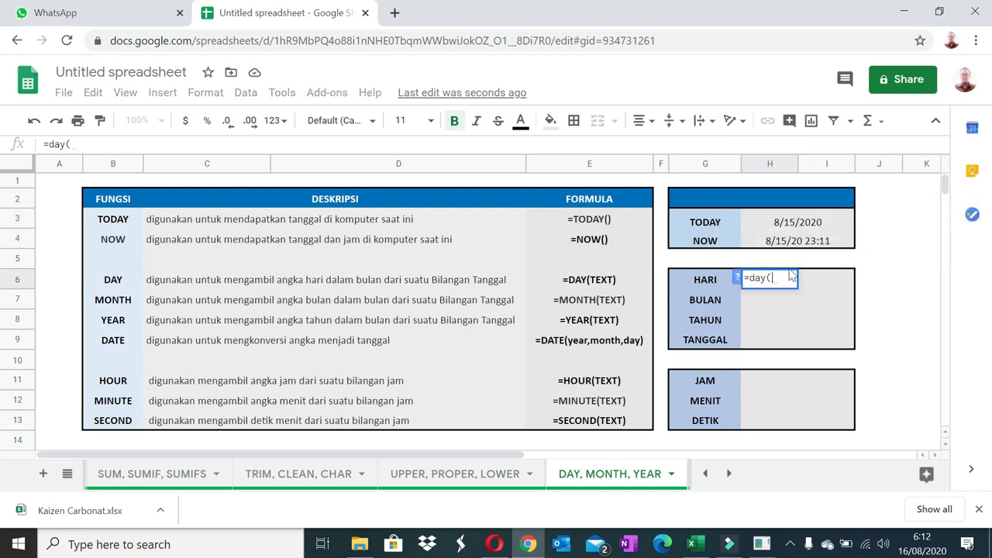
pyautogui.click(807, 227)
pyautogui.press('Return')
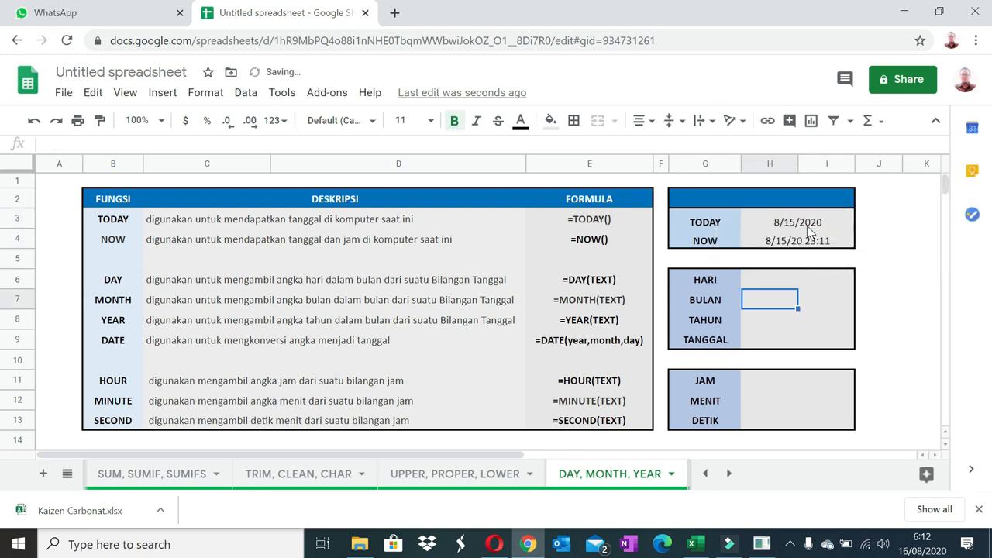
# Step: Enter a DAY formula in I6 of the HARI row, referring to the NOW value in H4
pyautogui.press('Up')
pyautogui.press('Right')
pyautogui.write('=')
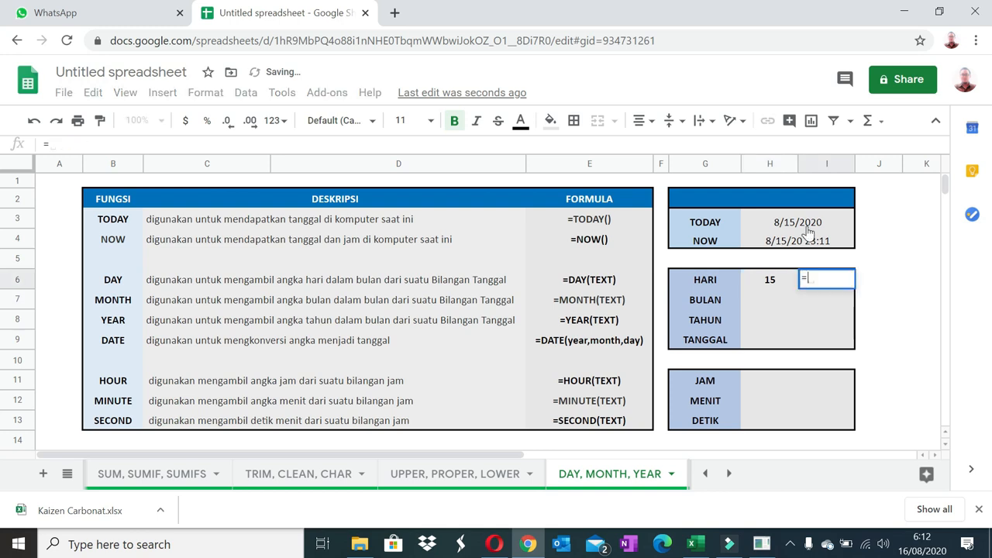
pyautogui.write('day(')
pyautogui.click(806, 244)
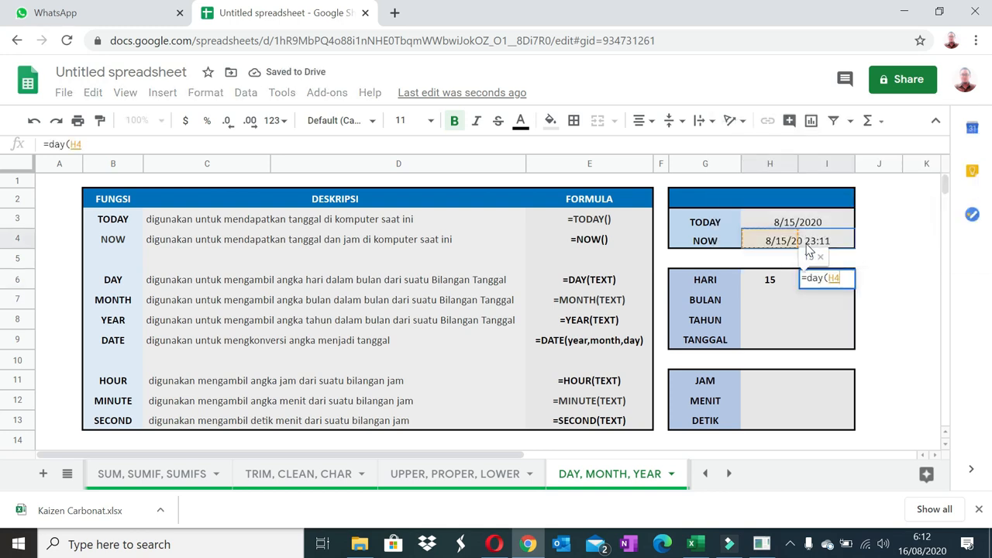
pyautogui.press('Return')
# Step: Enter a MONTH formula in H7 of the BULAN row, referring to the TODAY date in H3
pyautogui.press('Left')
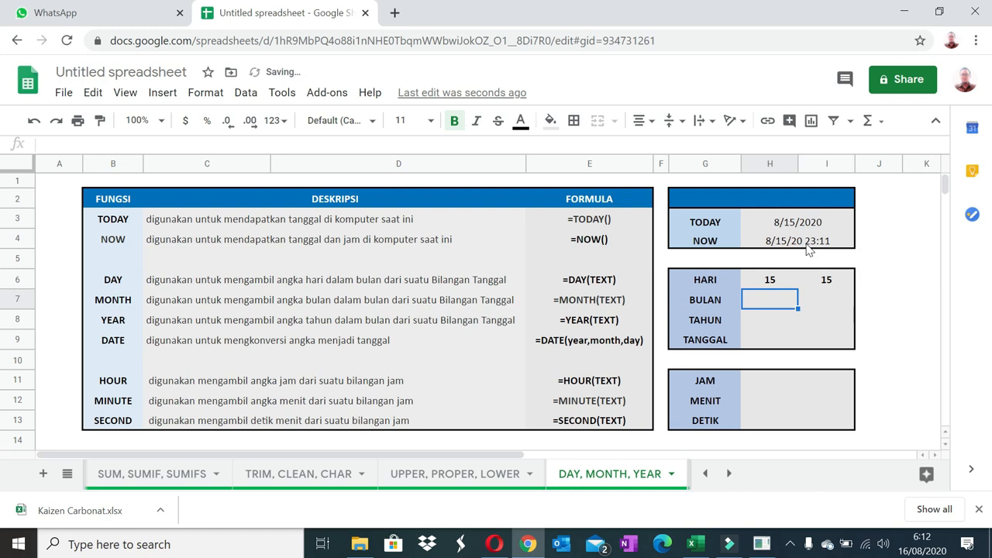
pyautogui.write('=')
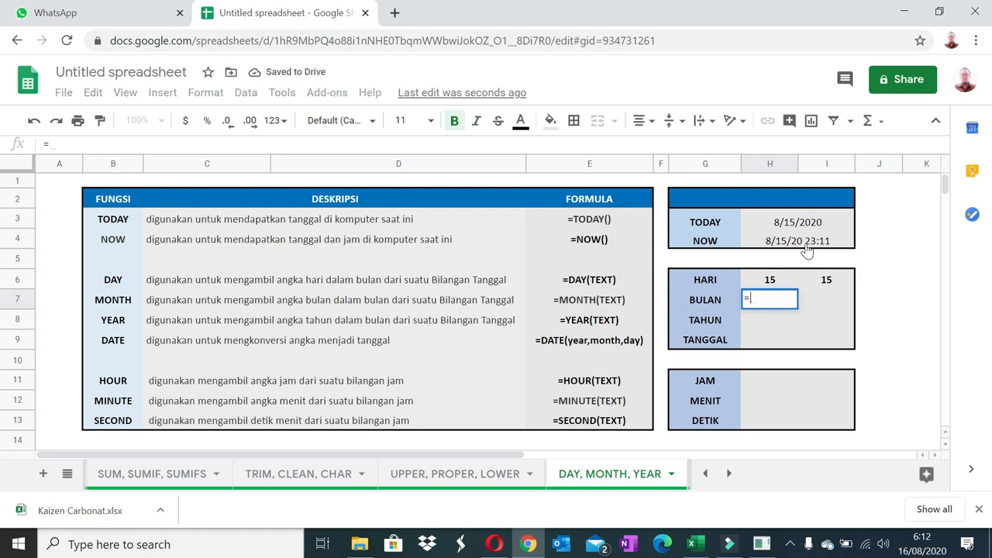
pyautogui.write('month(')
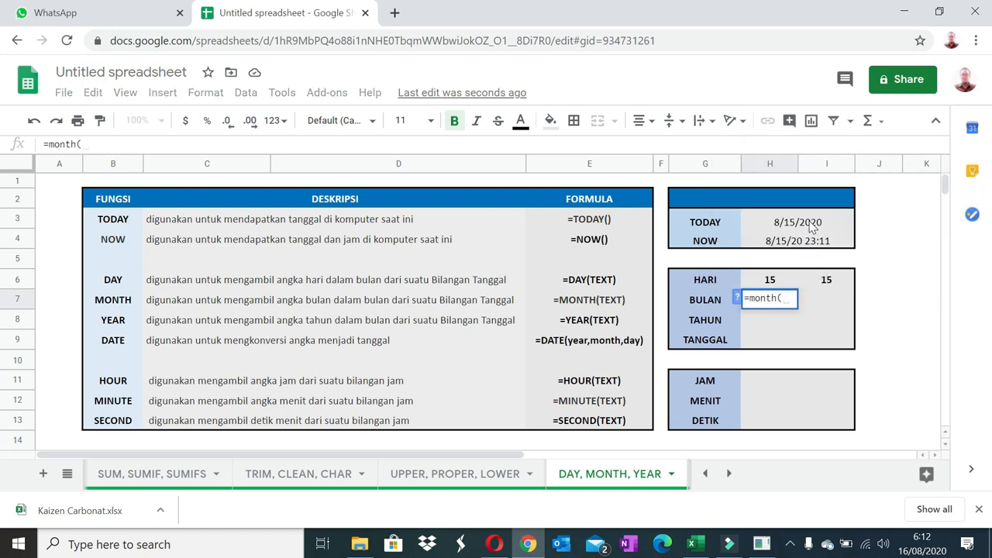
pyautogui.click(811, 224)
pyautogui.press('Return')
# Step: Enter a MONTH formula in I7 of the BULAN row, referring to the NOW value in H4
pyautogui.press('Up')
pyautogui.press('Right')
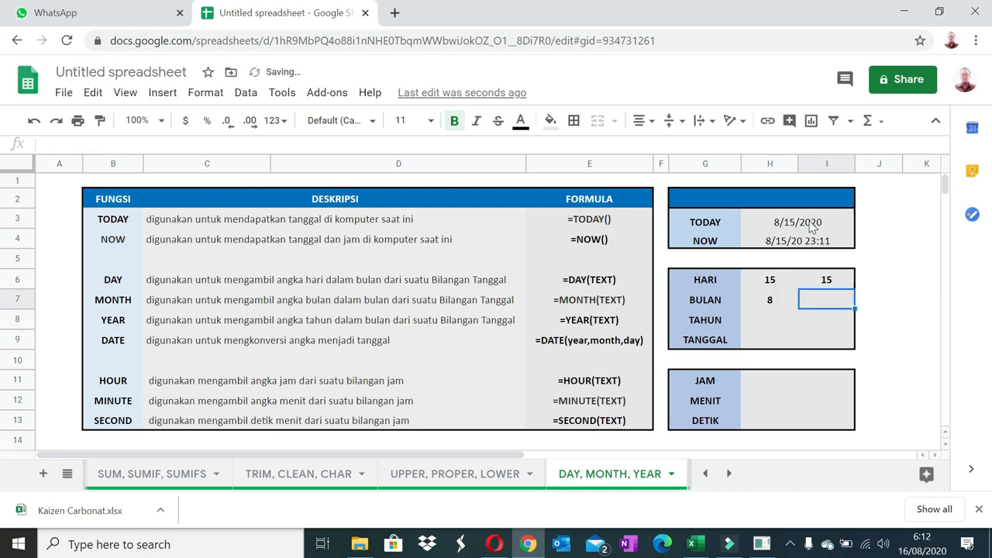
pyautogui.write('=month(')
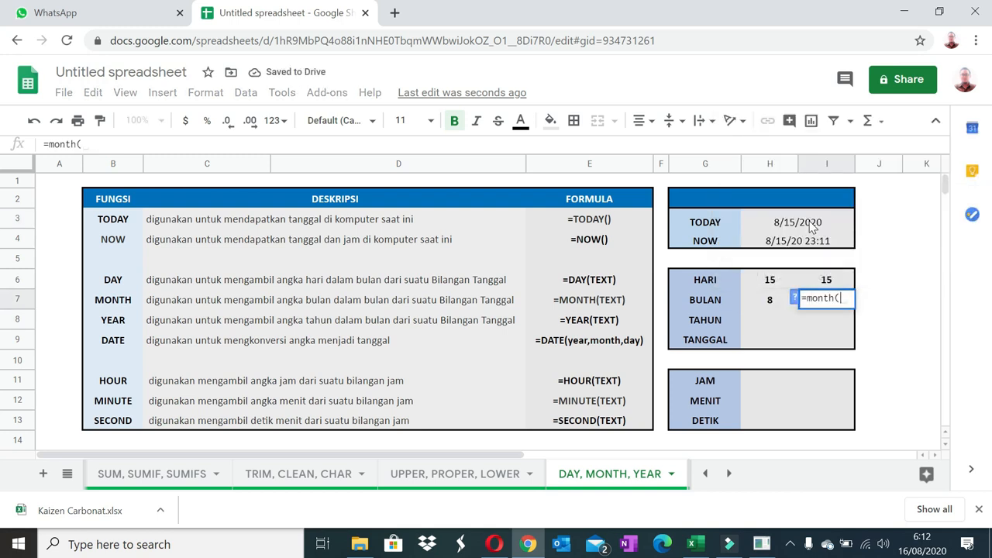
pyautogui.click(802, 245)
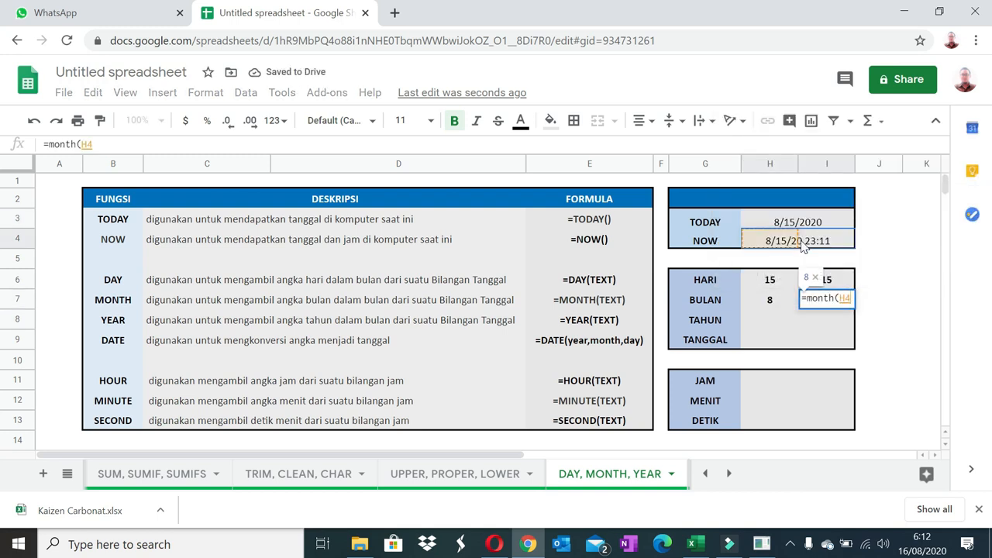
pyautogui.press('Return')
# Step: Enter a YEAR formula in H8 of the TAHUN row, referring to the TODAY date in H3
pyautogui.press('Left')
pyautogui.write('=')
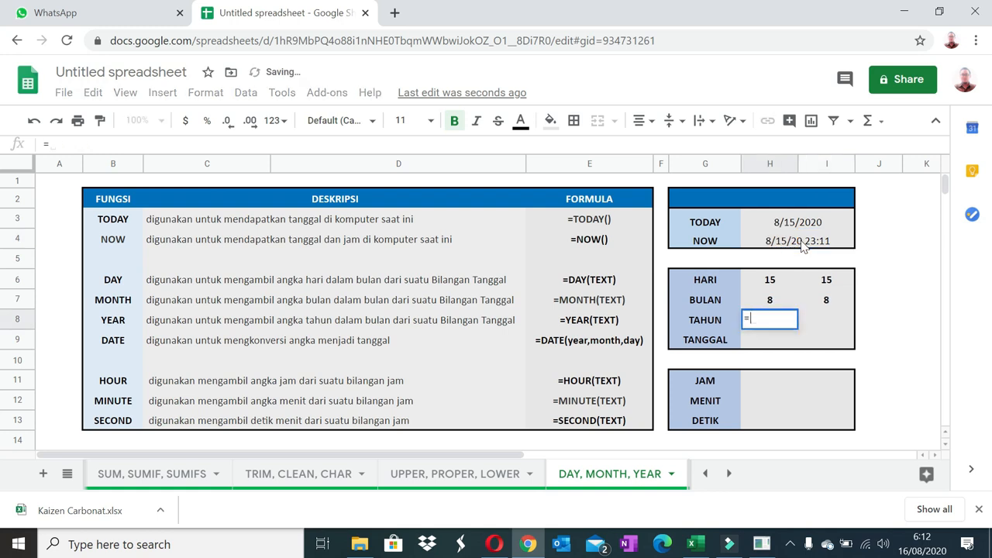
pyautogui.write('year(')
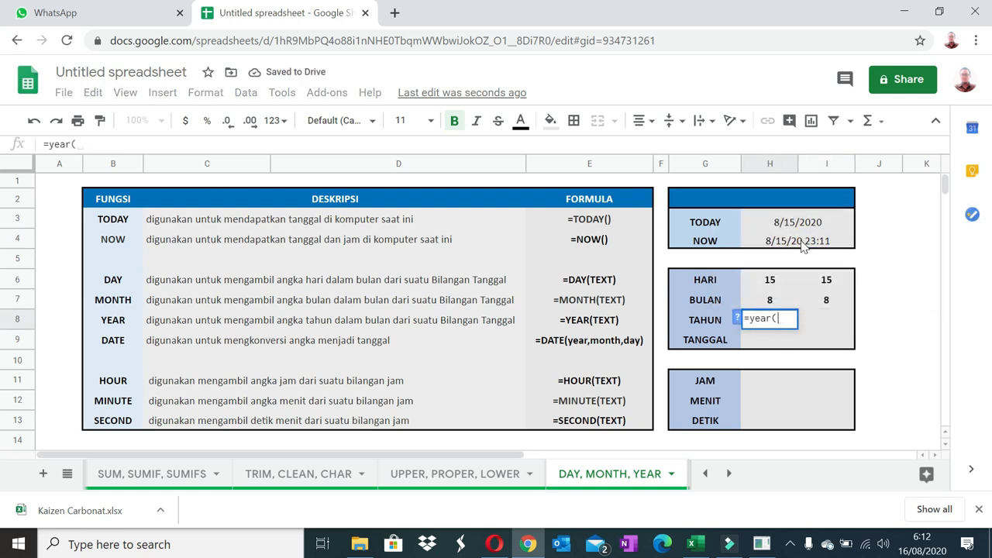
pyautogui.click(798, 226)
pyautogui.press('Return')
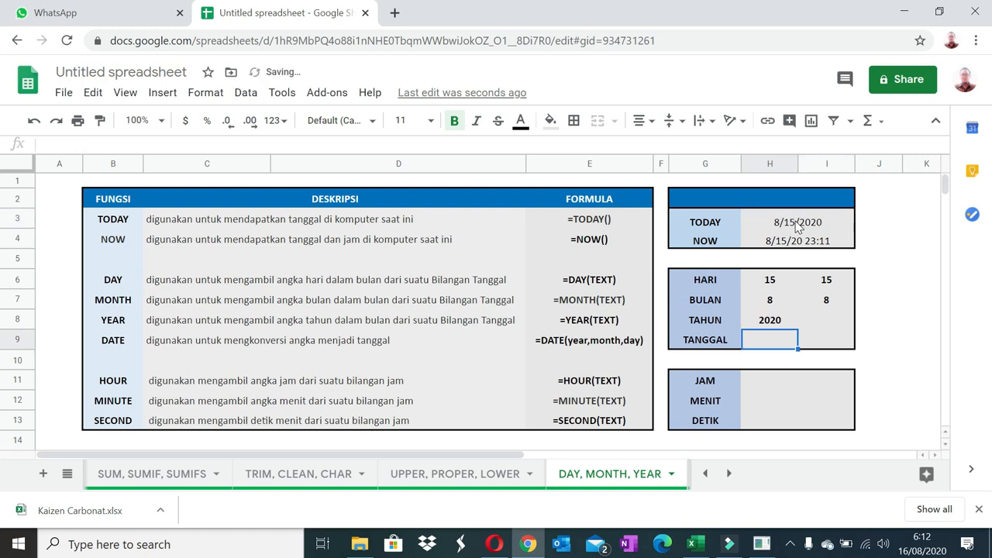
# Step: Enter a YEAR formula in I8 of the TAHUN row, referring to the NOW value in H4
pyautogui.press('Up')
pyautogui.press('Right')
pyautogui.write('=year(')
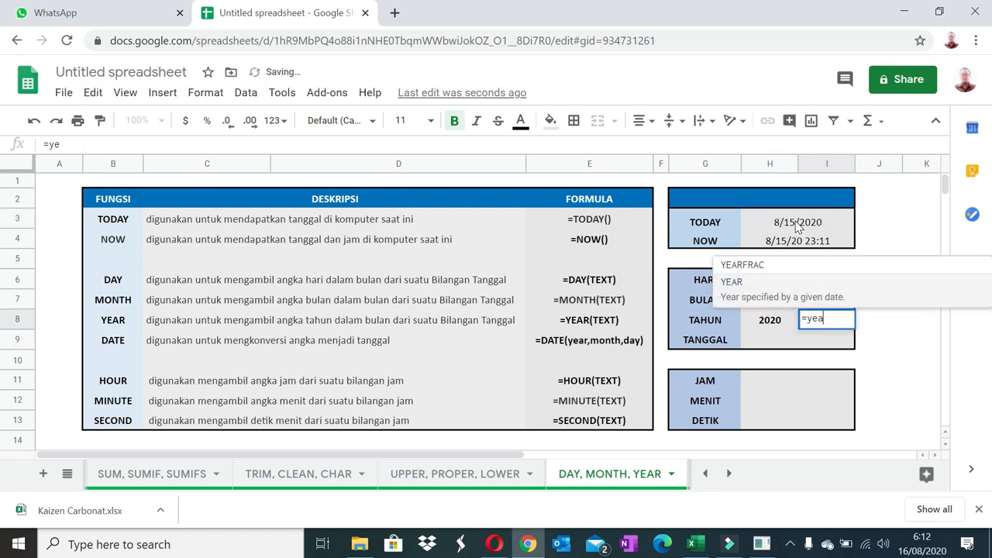
pyautogui.click(799, 242)
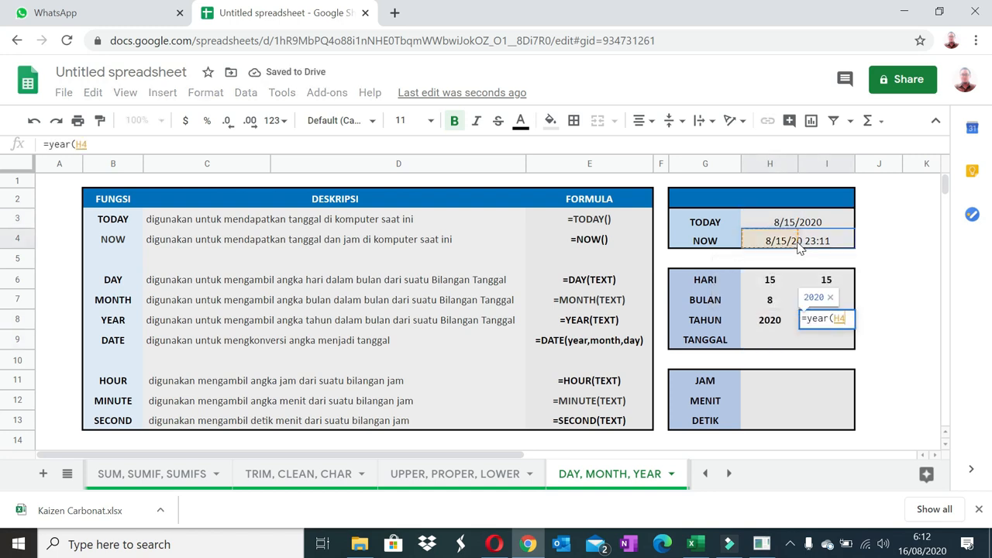
pyautogui.press('Return')
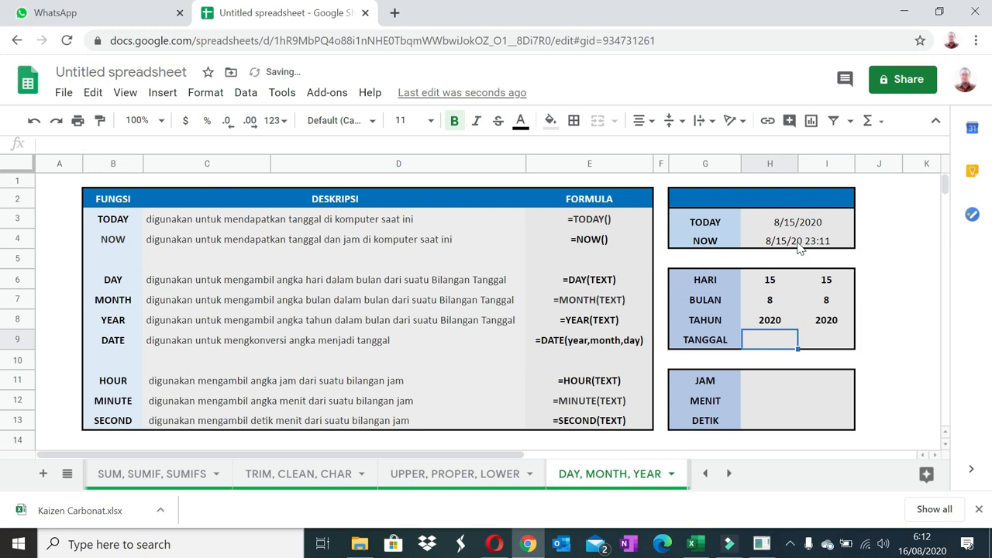
# Step: Enter a DATE formula in H9 of the TANGGAL row, combining year H8, month H7 and day H6
pyautogui.write('=date(')
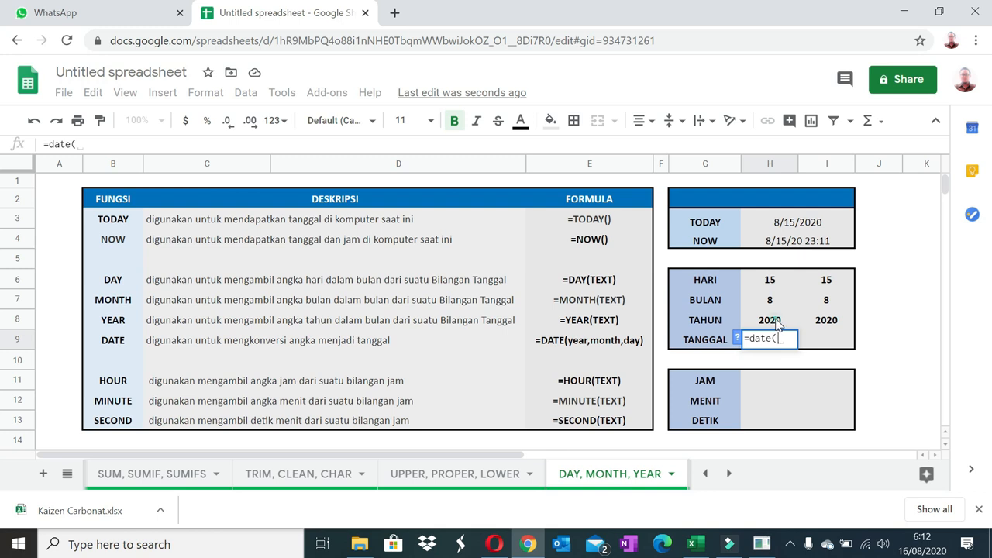
pyautogui.click(777, 324)
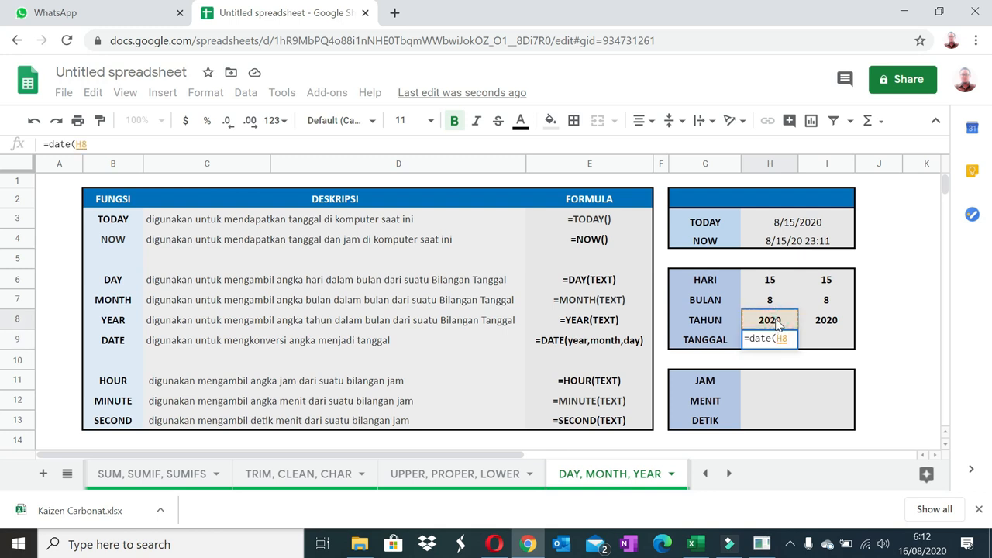
pyautogui.write(',')
pyautogui.click(771, 302)
pyautogui.write(',')
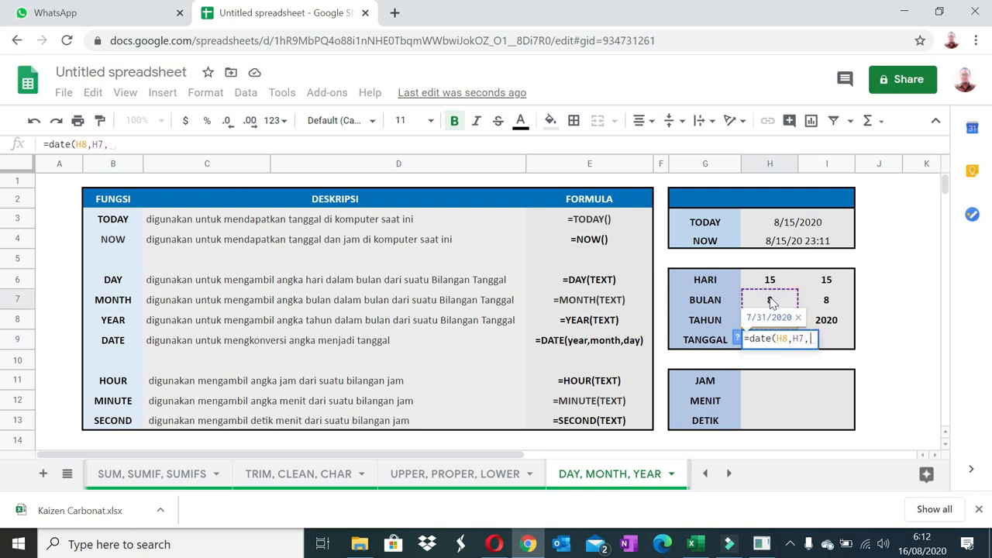
pyautogui.click(766, 280)
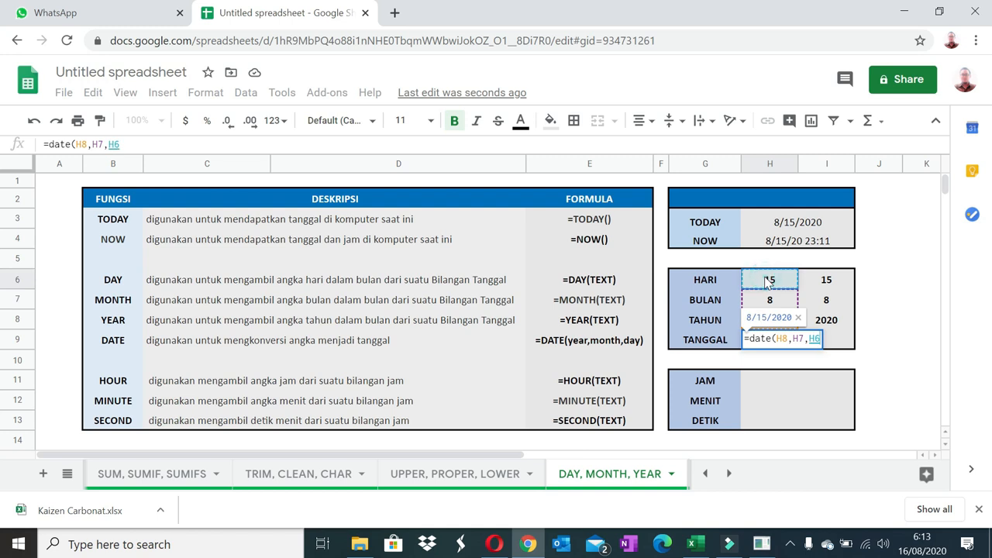
pyautogui.press('Return')
pyautogui.press('Up')
pyautogui.hotkey('ctrl', 'c')
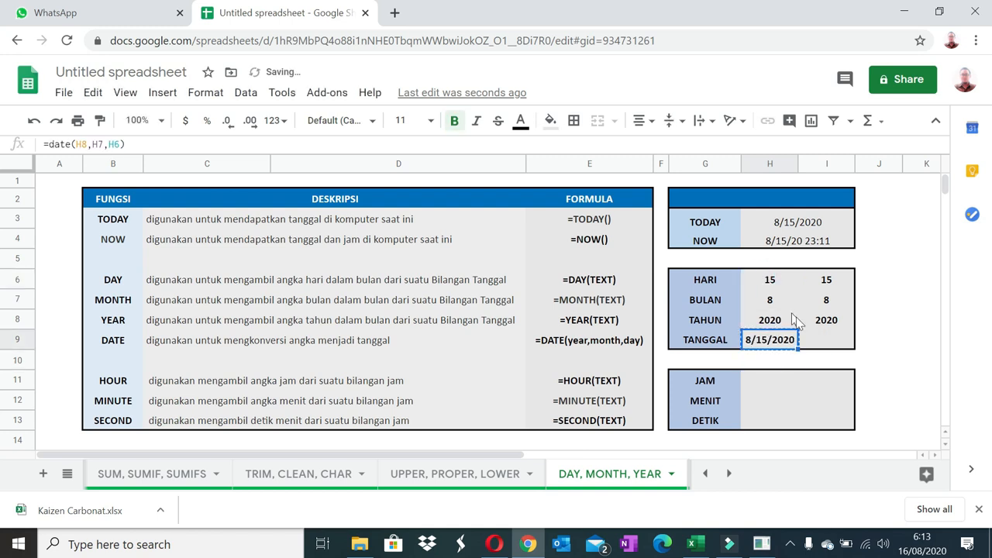
# Step: Enter a DATE formula in I9 of the TANGGAL row, combining year I8, month I7 and day I6
pyautogui.click(819, 342)
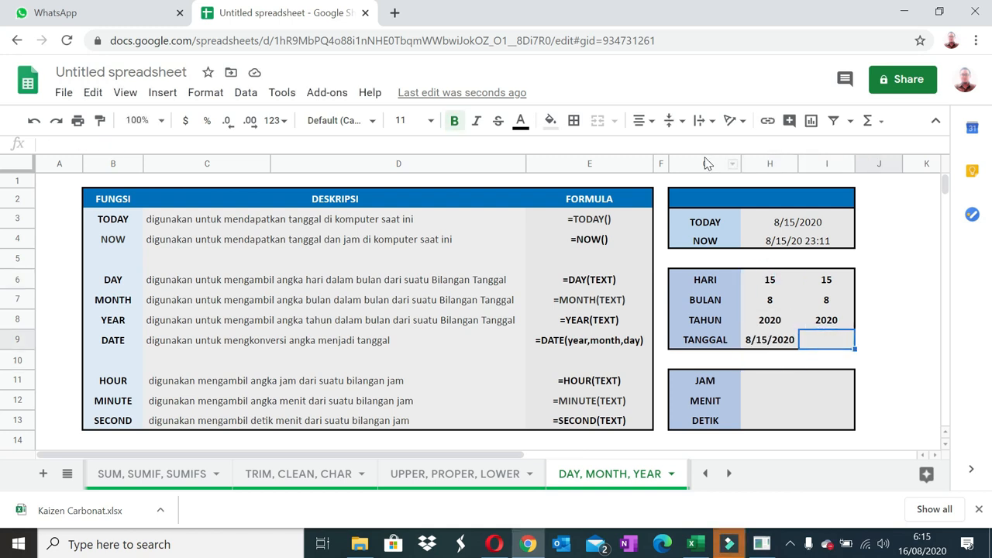
pyautogui.write('=date')
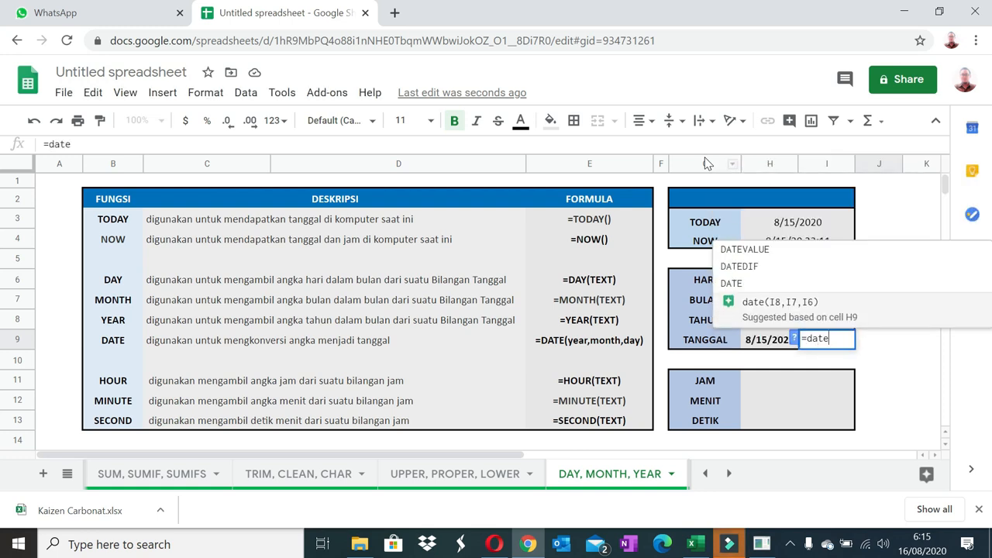
pyautogui.write('(')
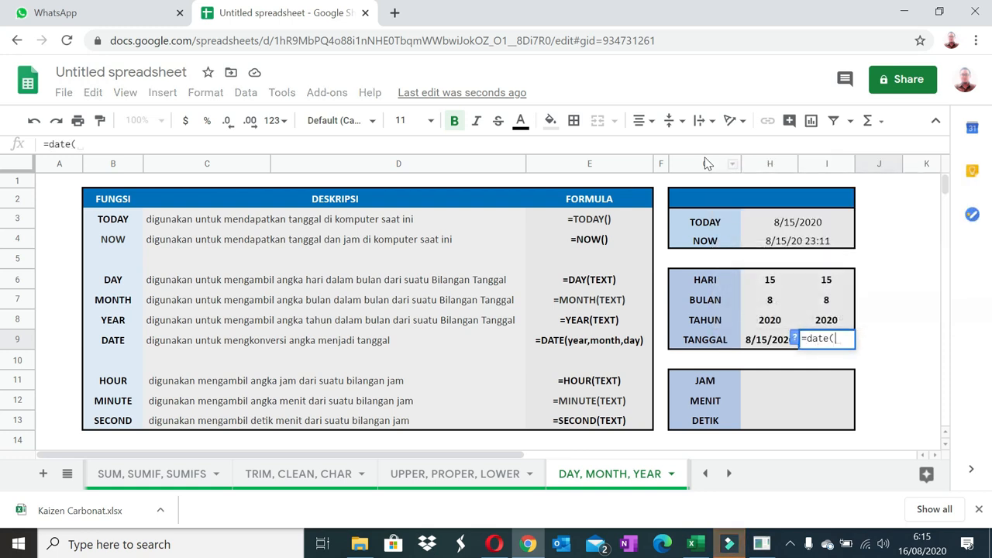
pyautogui.click(841, 323)
pyautogui.write(',')
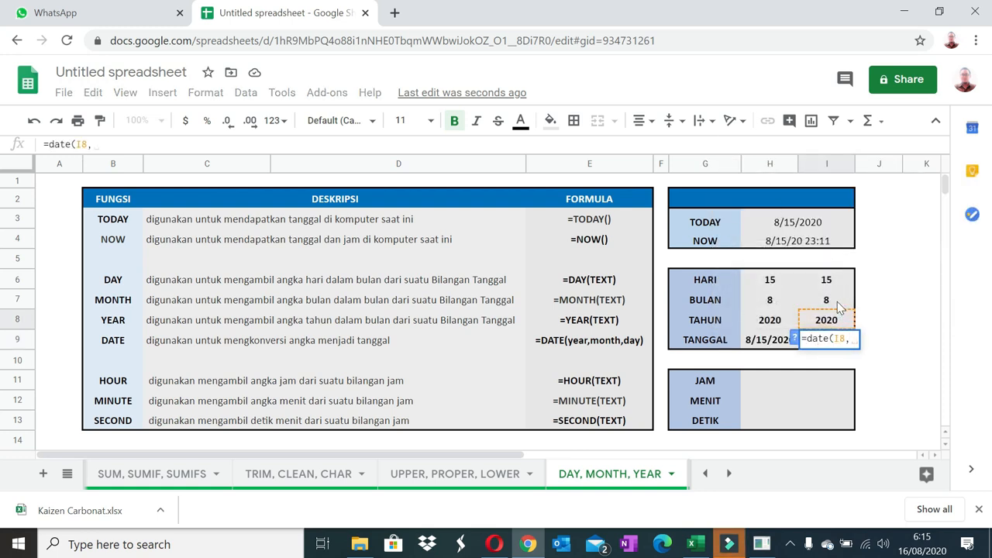
pyautogui.click(840, 304)
pyautogui.write(',')
pyautogui.click(840, 283)
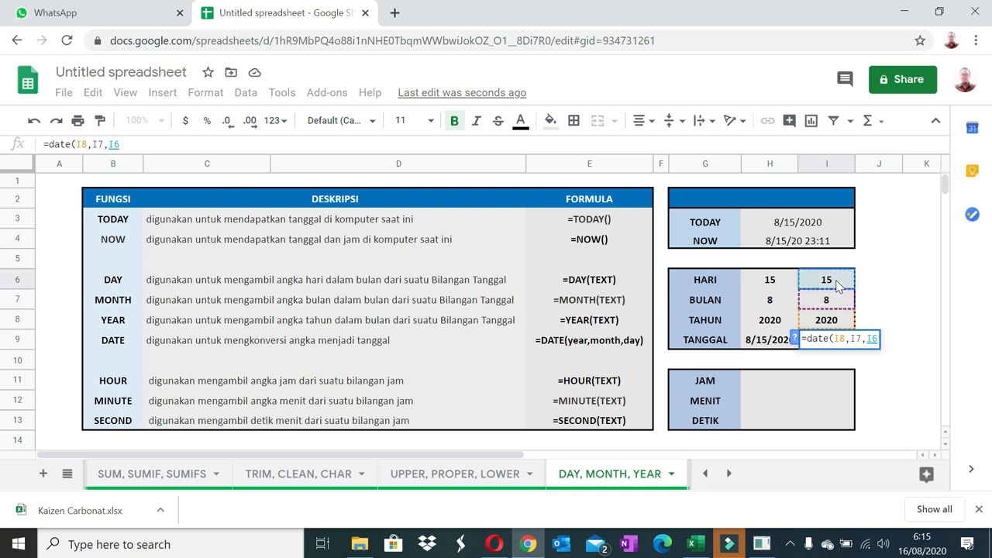
pyautogui.press('Return')
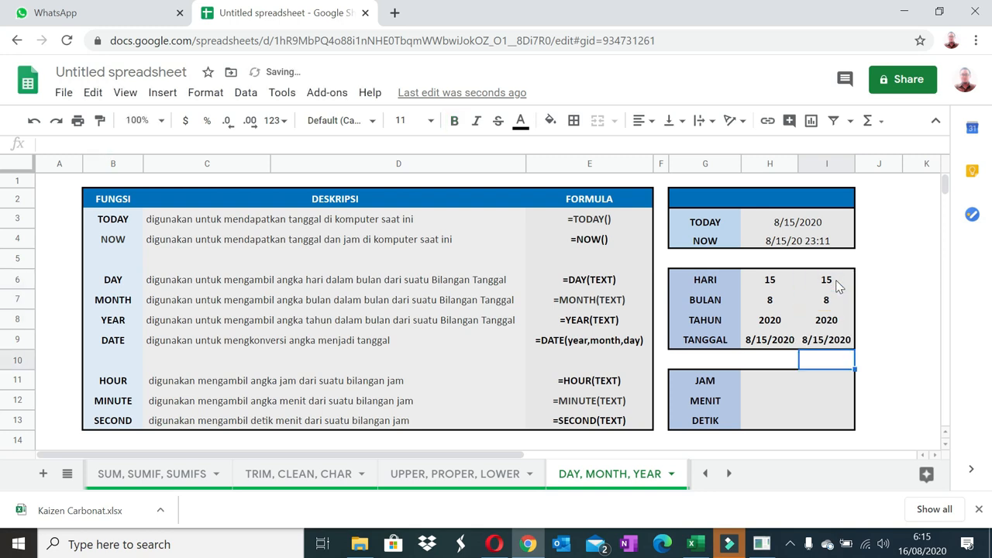
# Step: Enter an HOUR formula in H11 of the JAM row, referring to the TODAY date in H3
pyautogui.click(766, 379)
pyautogui.write('=')
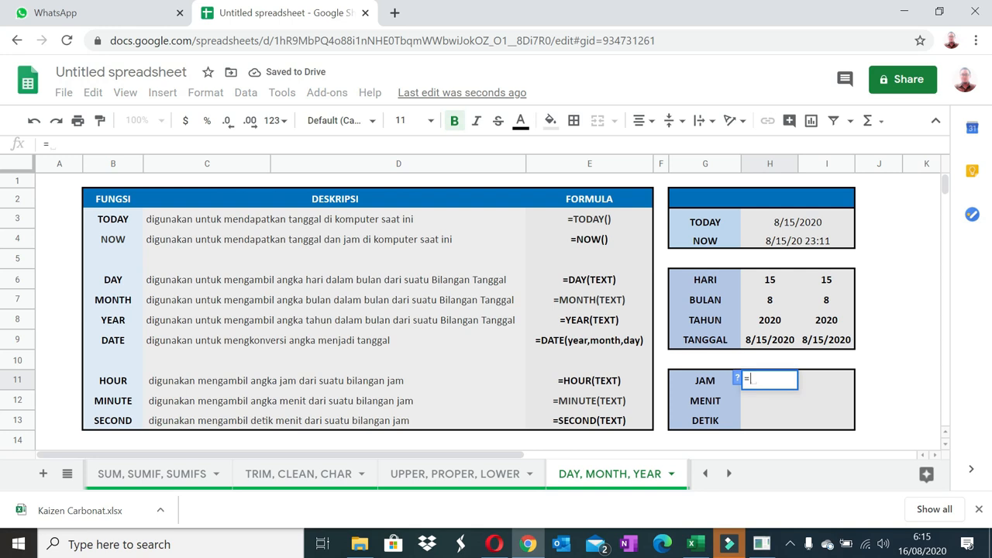
pyautogui.write('hour(')
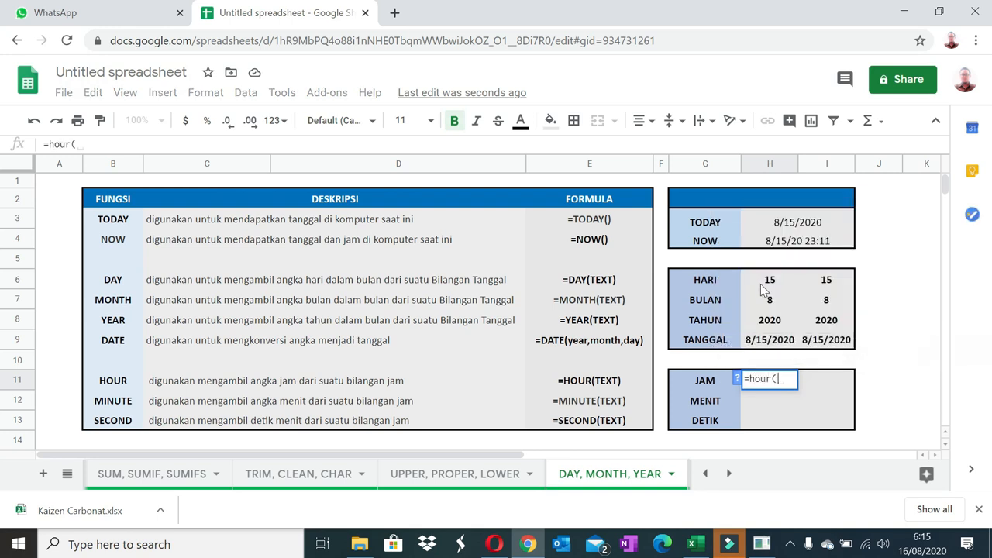
pyautogui.click(770, 225)
pyautogui.press('Return')
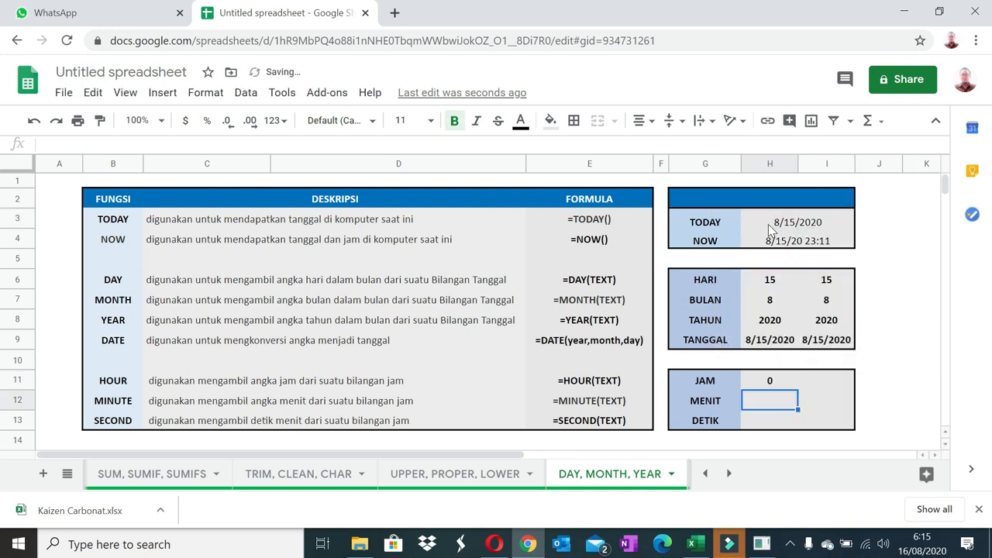
# Step: Enter an HOUR formula in I11 of the JAM row, referring to the NOW value in H4
pyautogui.press('Up')
pyautogui.press('Right')
pyautogui.write('=ho')
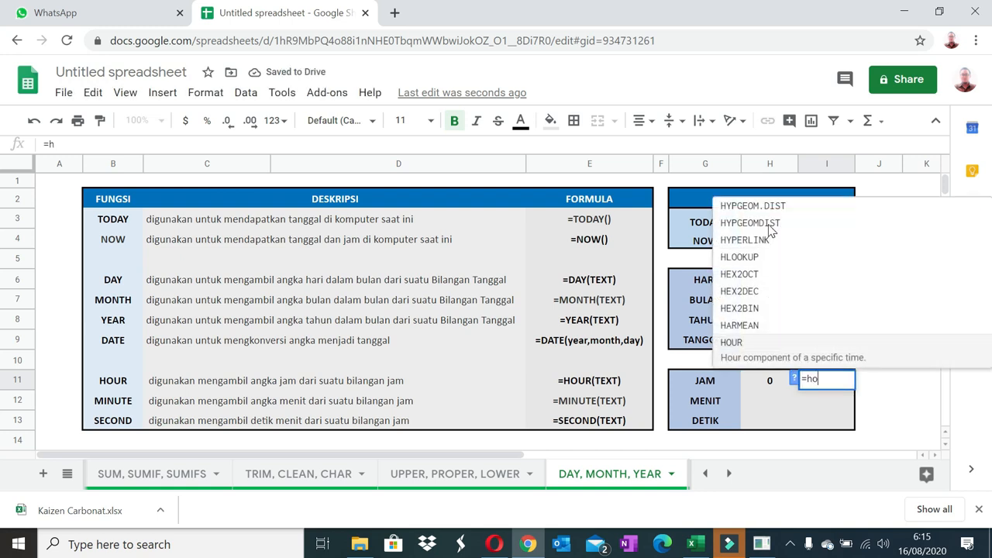
pyautogui.write('ur(')
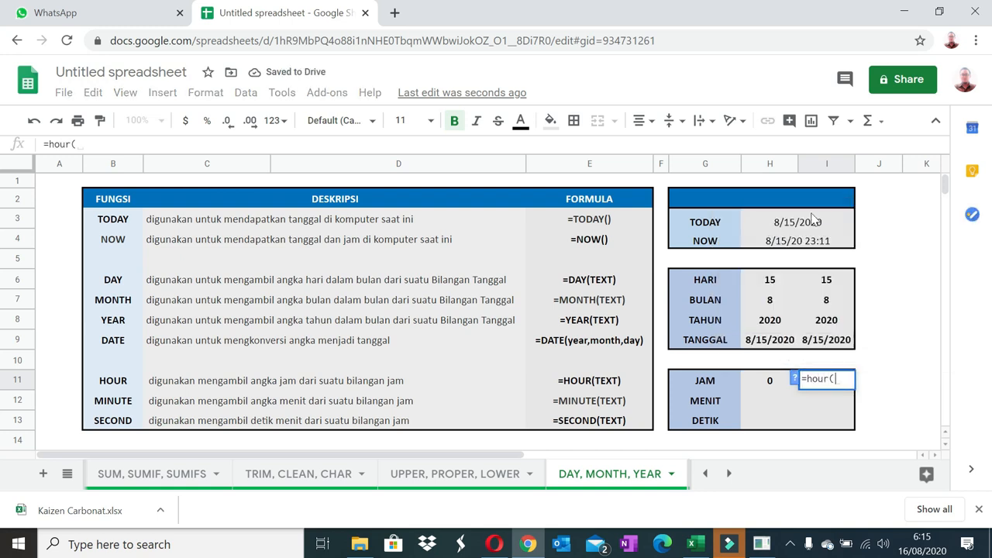
pyautogui.click(823, 242)
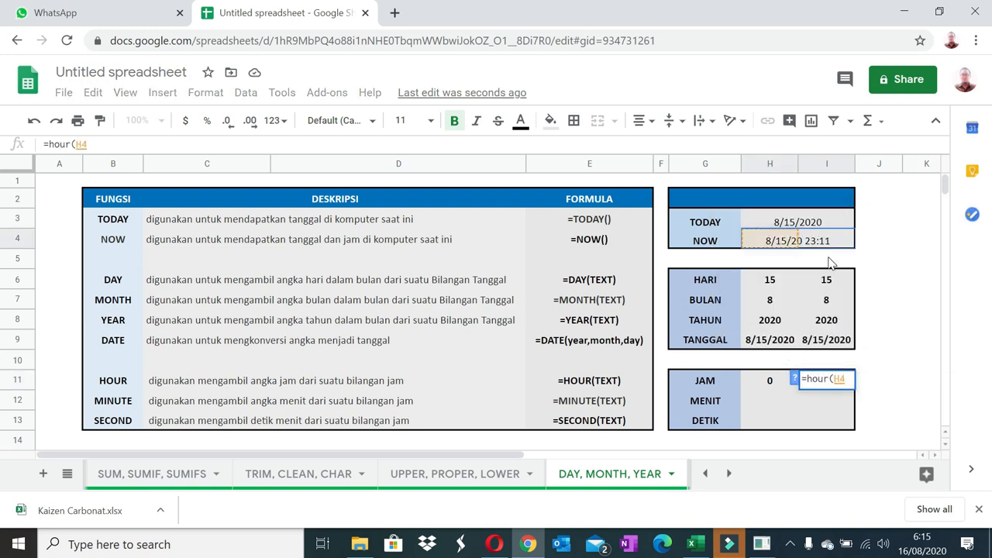
pyautogui.press('Return')
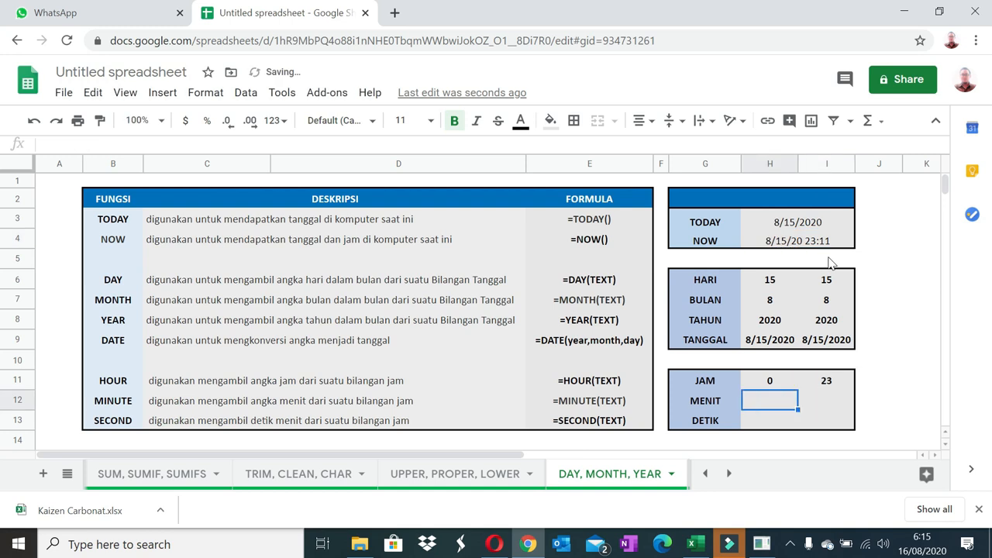
# Step: Enter a MINUTE formula in H12 of the MENIT row, referring to the TODAY date in H3
pyautogui.write('=minute')
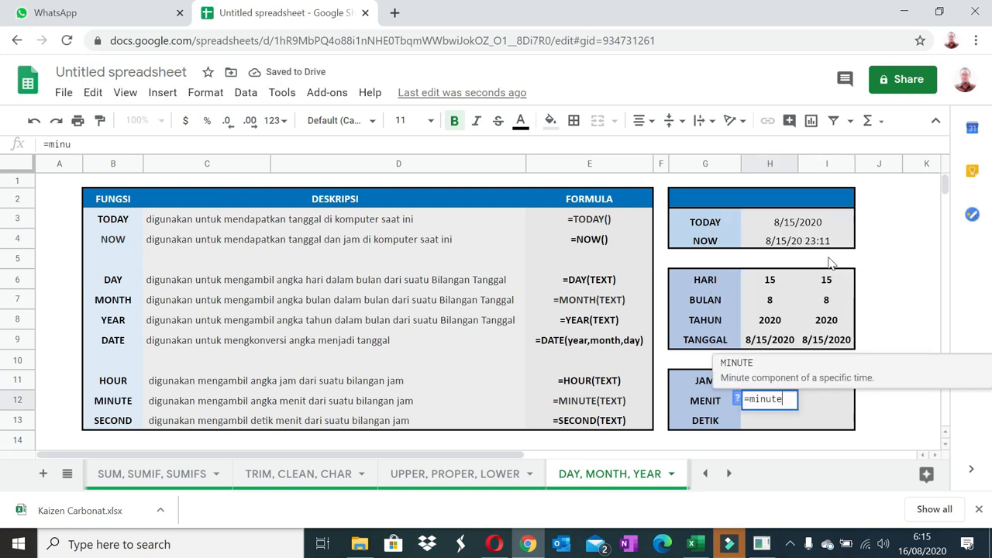
pyautogui.write('(')
pyautogui.click(810, 228)
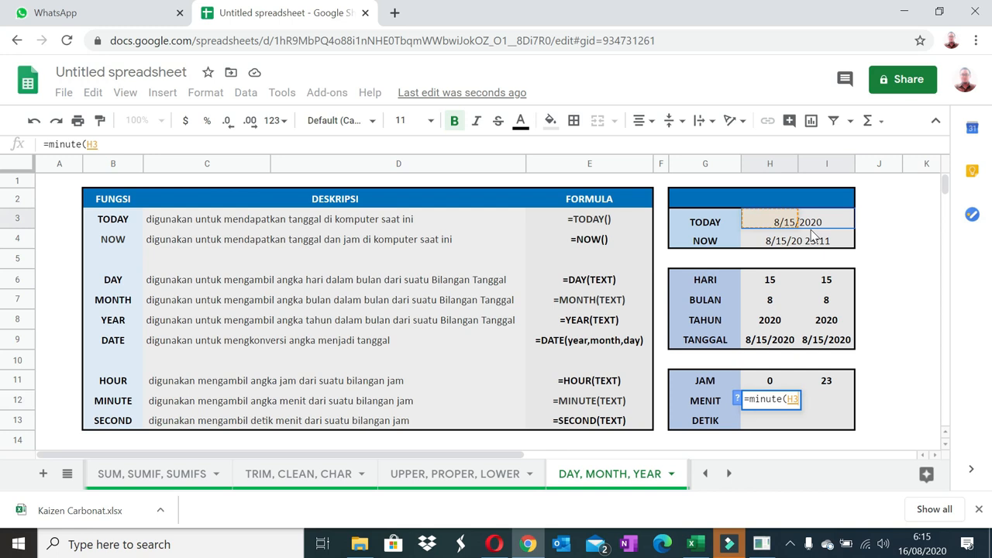
pyautogui.press('Tab')
# Step: Enter a MINUTE formula in I12 of the MENIT row, referring to the NOW value in H4
pyautogui.write('=')
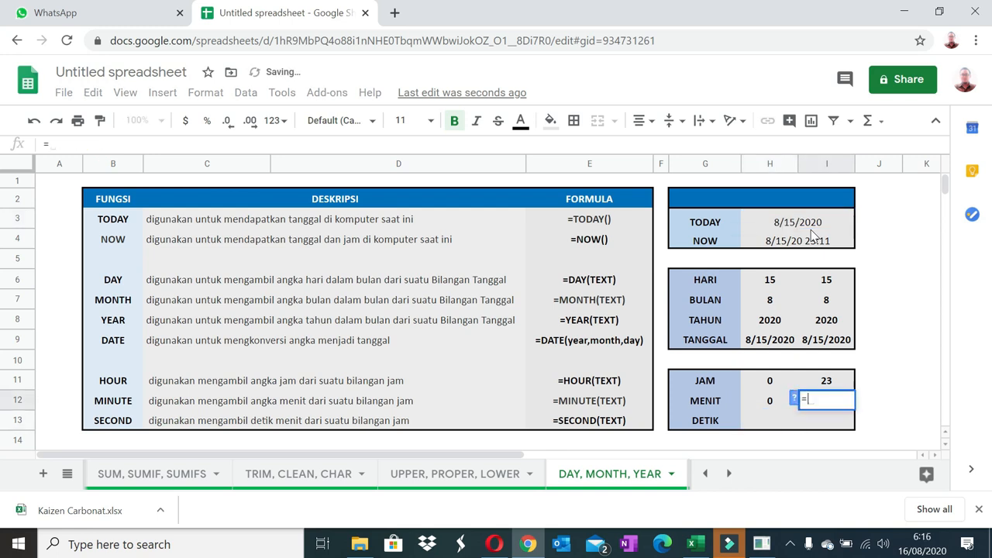
pyautogui.write('minute(')
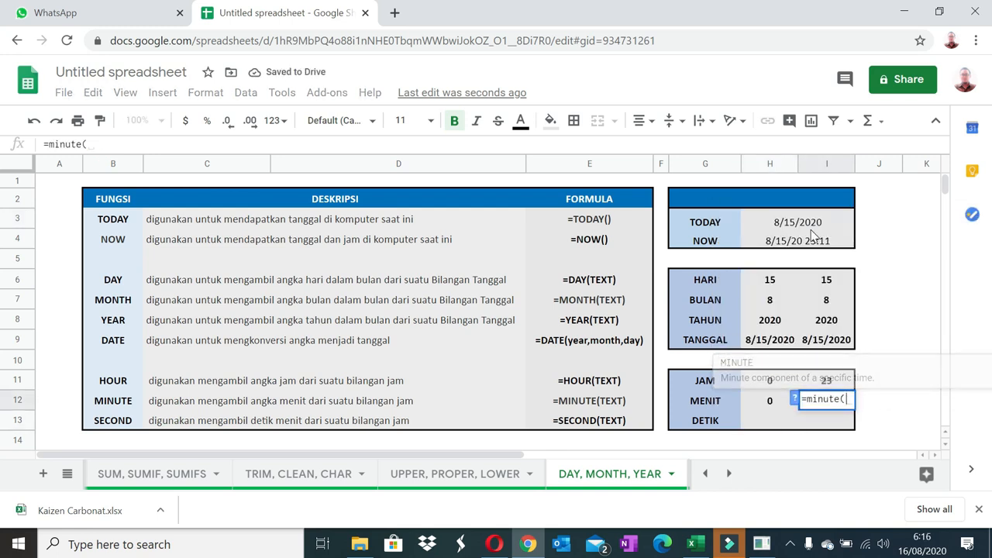
pyautogui.click(824, 243)
pyautogui.press('Return')
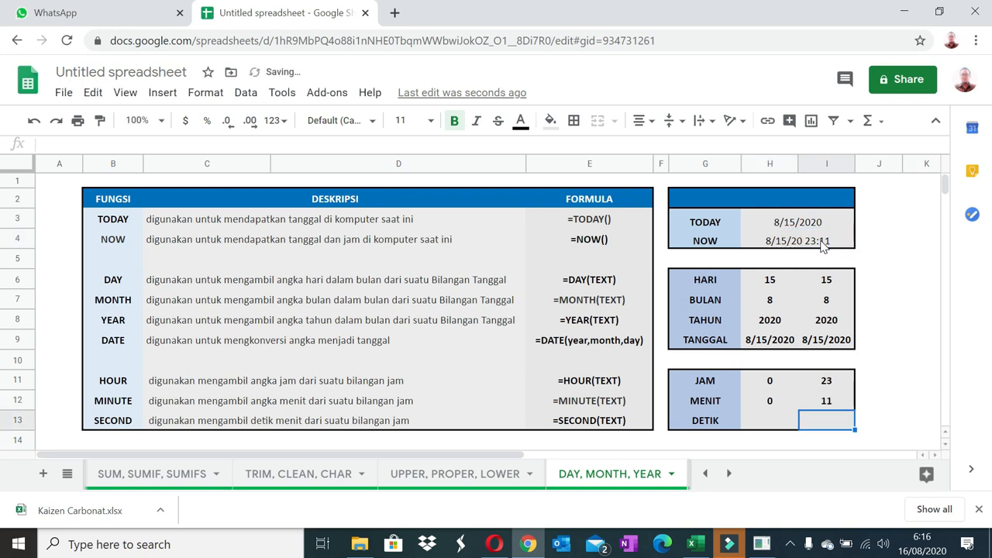
# Step: Enter a SECOND formula in H13 of the DETIK row, referring to the TODAY date in H3
pyautogui.write('=second(')
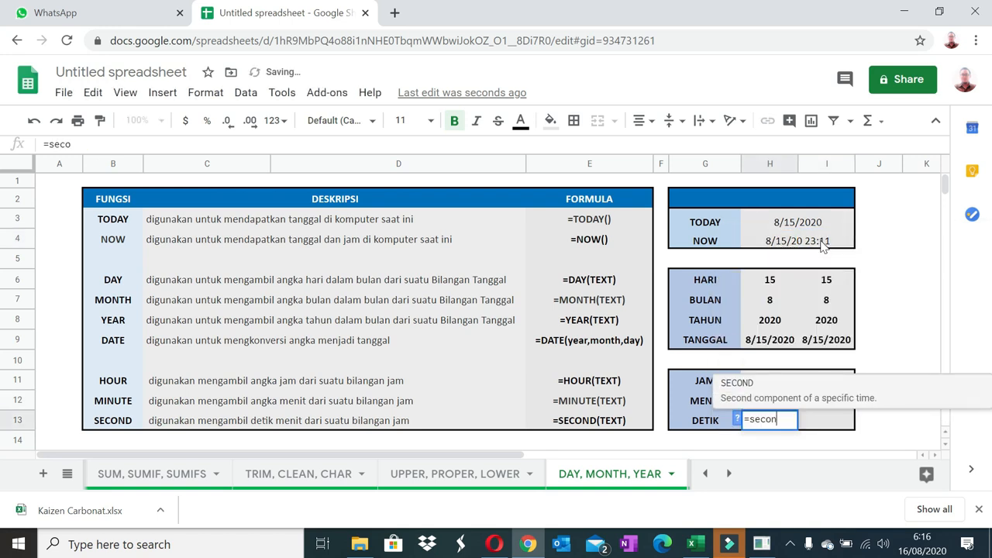
pyautogui.click(780, 225)
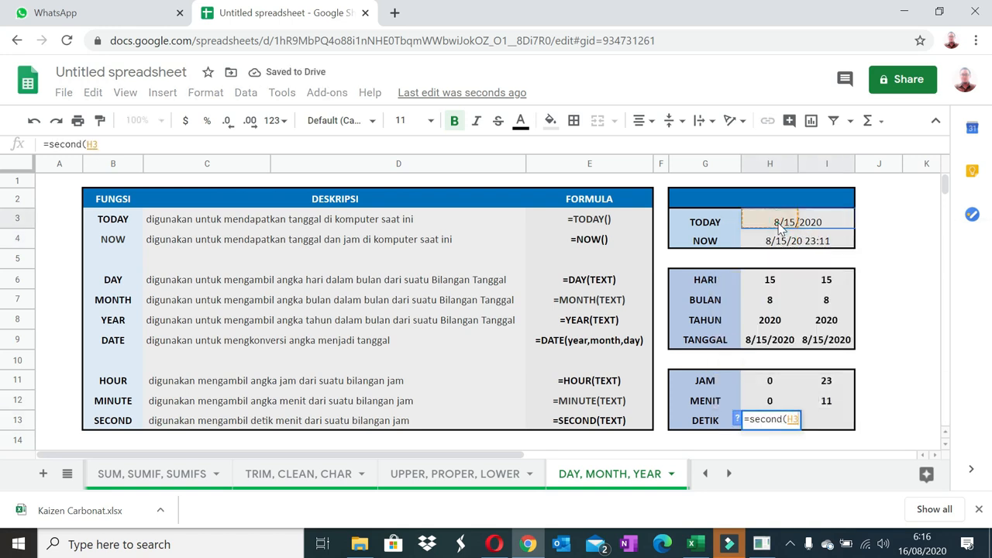
pyautogui.press('Return')
# Step: Enter a SECOND formula in I13 of the DETIK row, referring to the NOW value in H4
pyautogui.press('Up')
pyautogui.press('Right')
pyautogui.write('=')
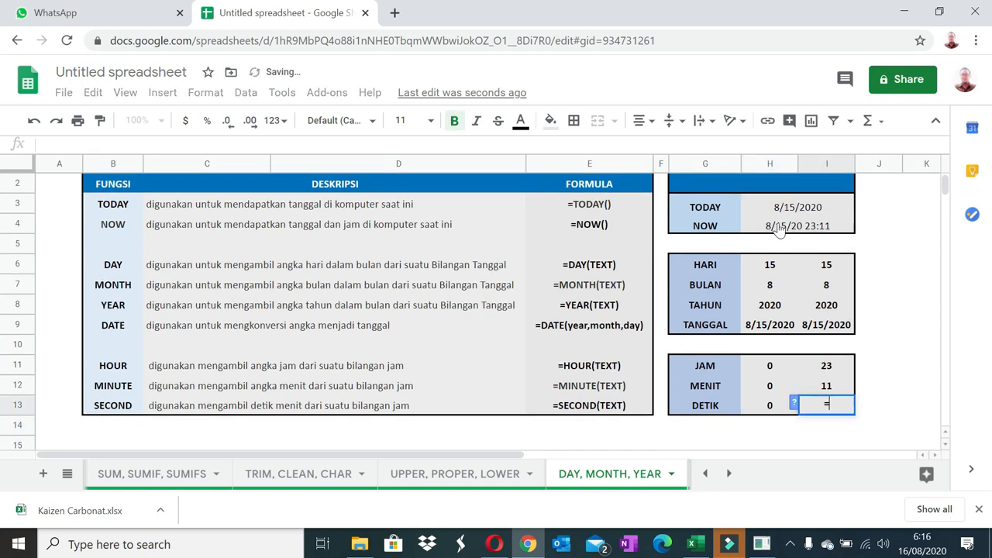
pyautogui.write('second')
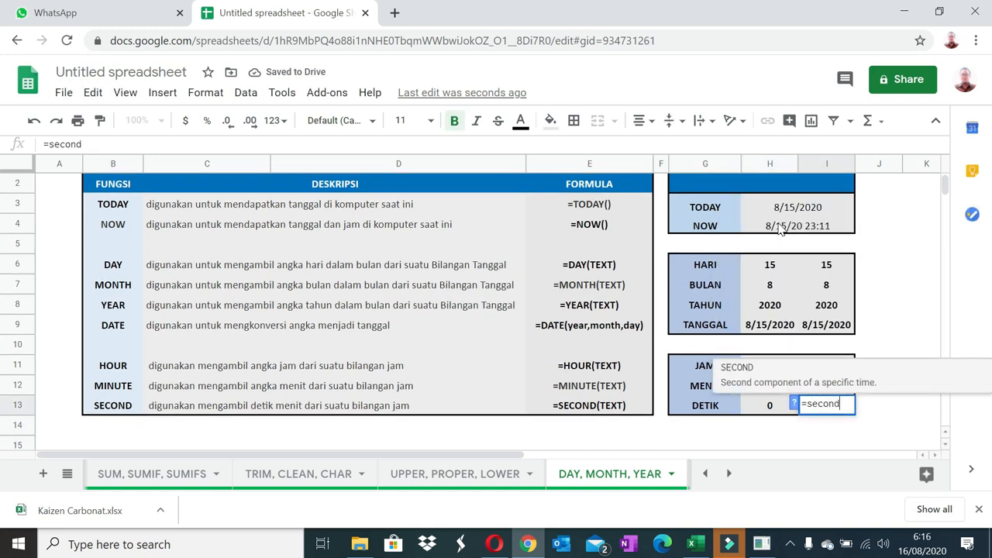
pyautogui.write('(')
pyautogui.click(780, 225)
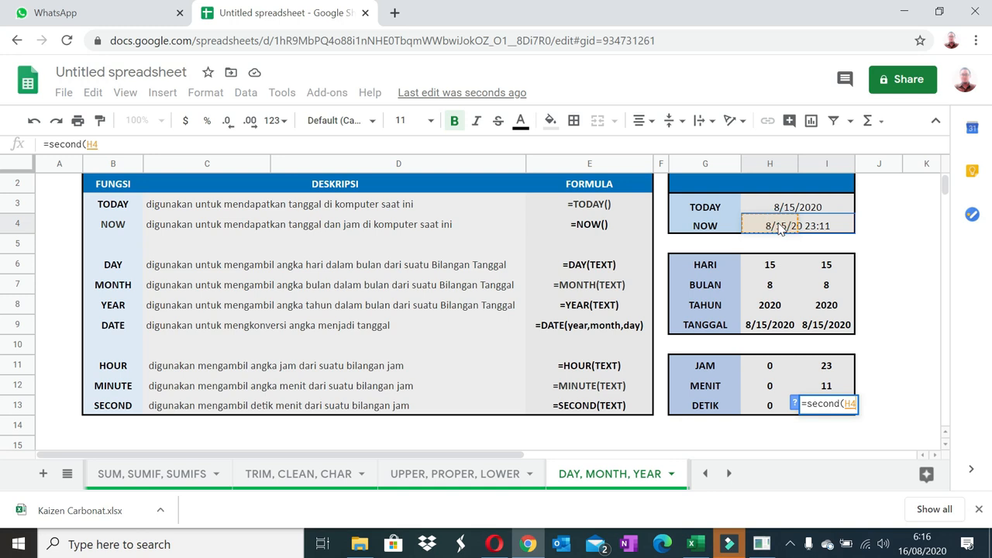
pyautogui.press('Return')
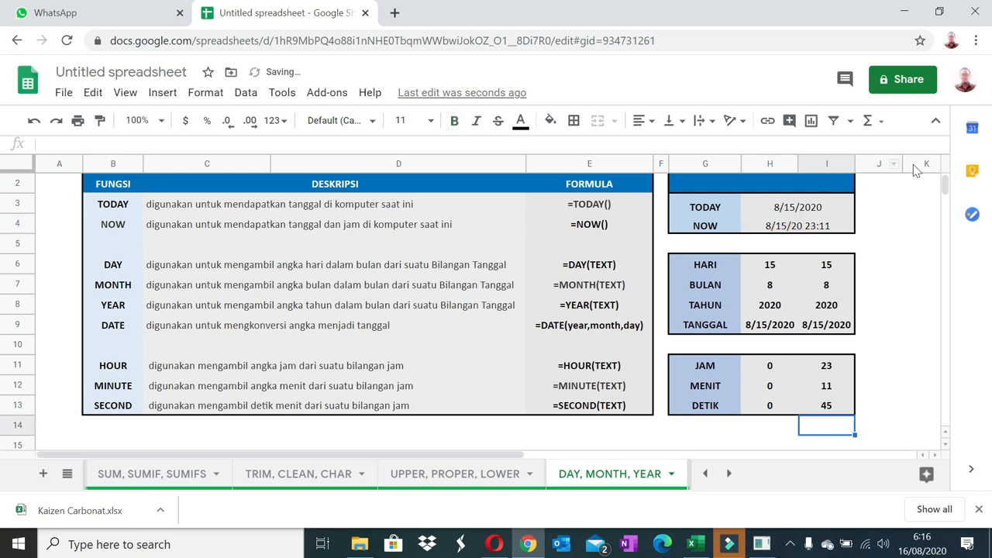
# Step: Open the LEFT, RIGHT, DATE sheet and look through the date codes in the TANGGAL column H
pyautogui.click(846, 391)
pyautogui.click(841, 411)
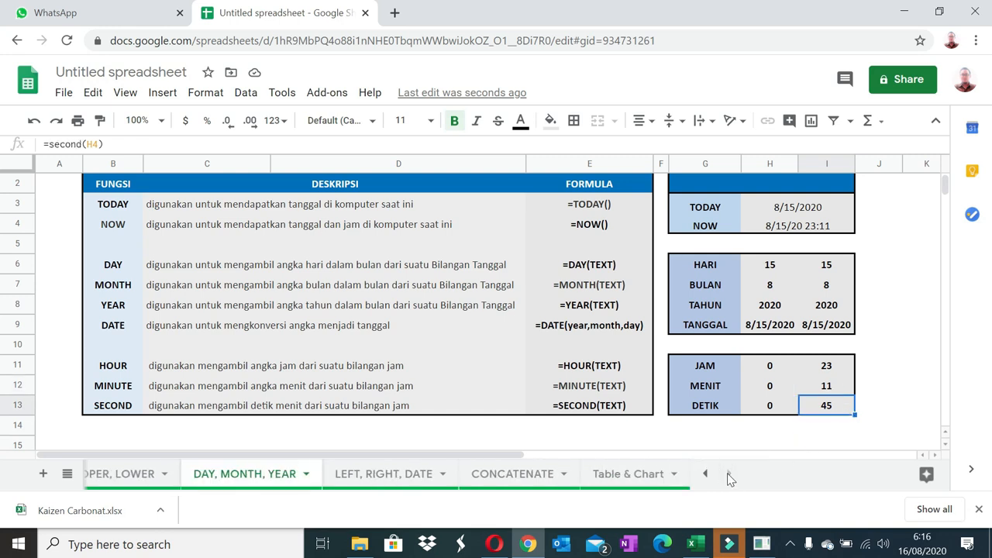
pyautogui.click(374, 480)
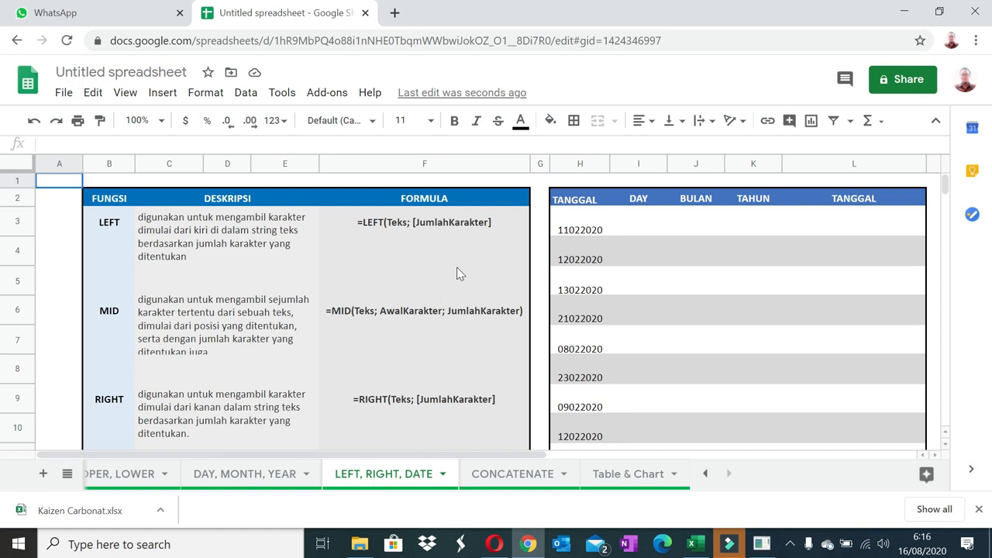
pyautogui.click(554, 217)
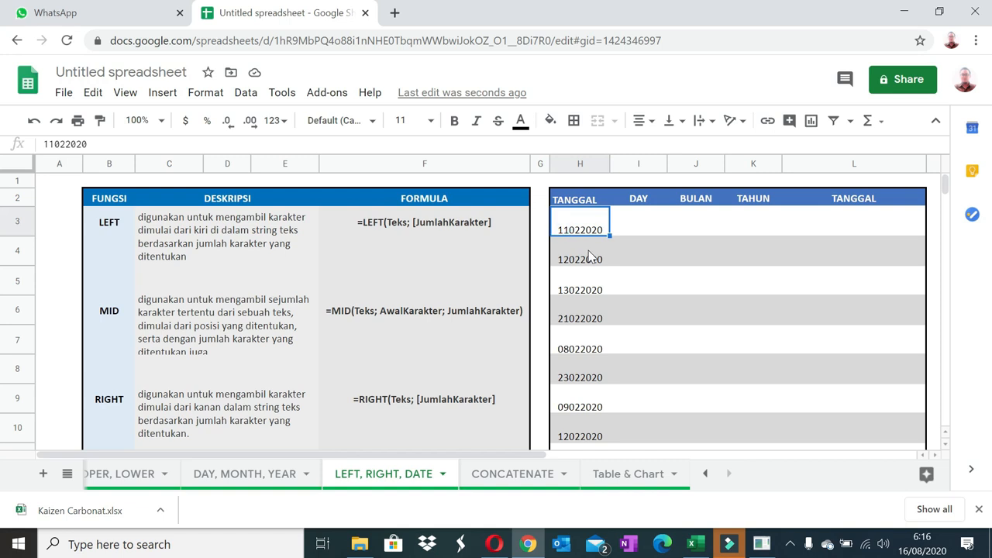
pyautogui.scroll(-3, 580, 271)
pyautogui.scroll(3, 589, 294)
pyautogui.scroll(-3, 591, 303)
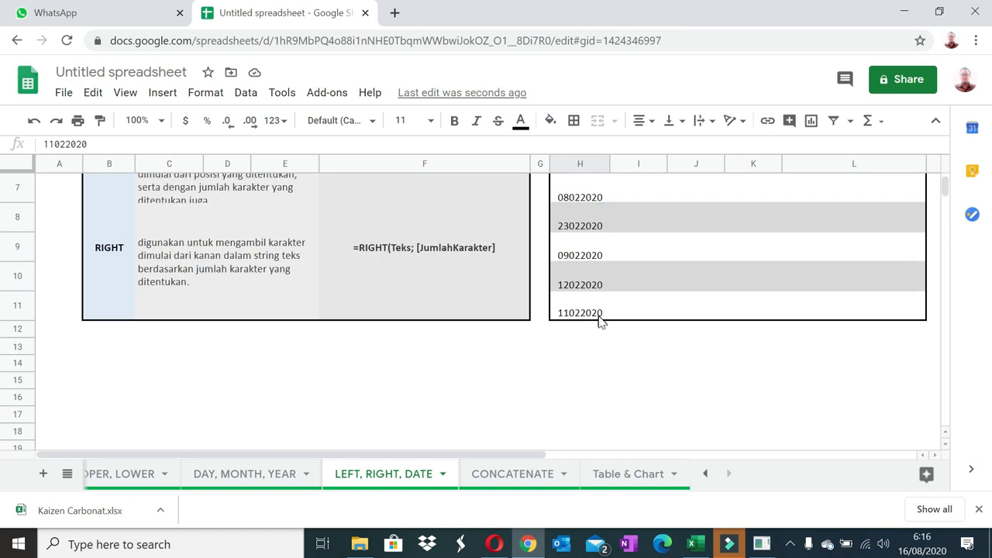
pyautogui.scroll(3, 601, 313)
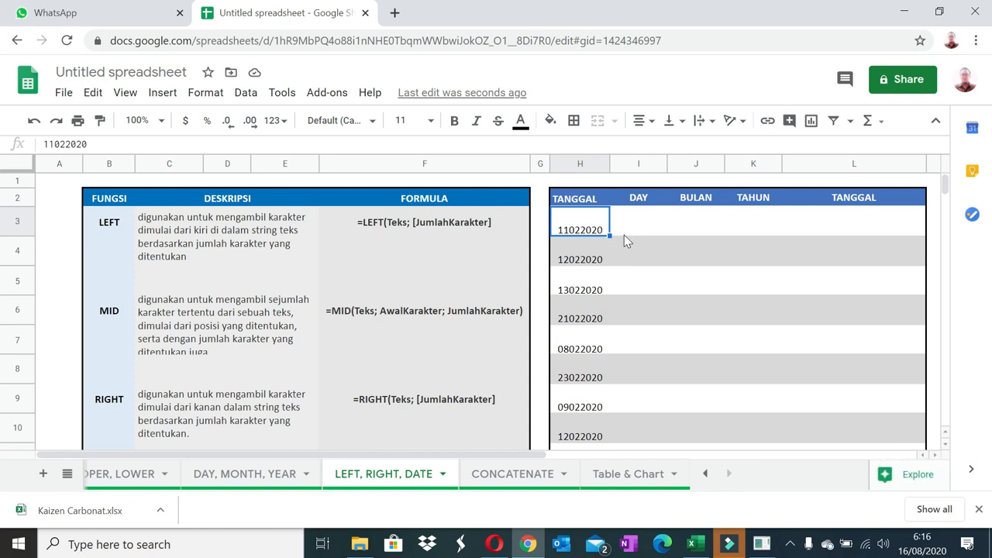
# Step: Enter a LEFT formula in I3 of the DAY column that takes 1 character from the date code in H3
pyautogui.click(649, 228)
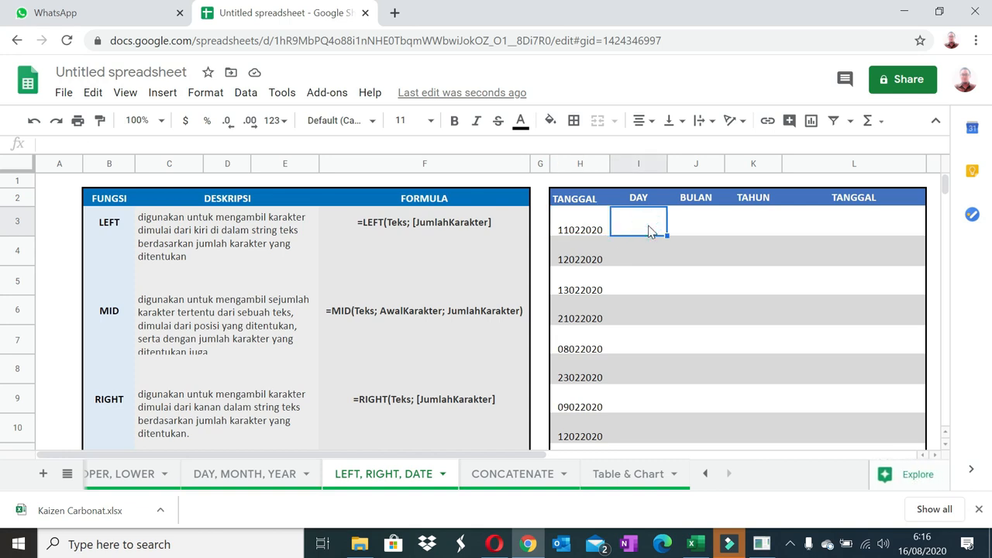
pyautogui.write('=led=')
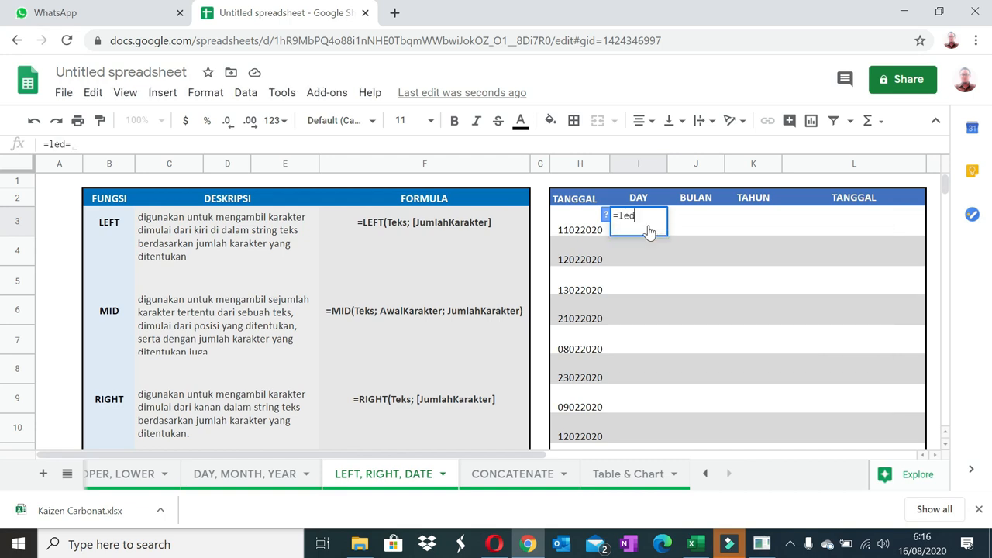
pyautogui.press('BackSpace')
pyautogui.press('BackSpace')
pyautogui.write('ft(')
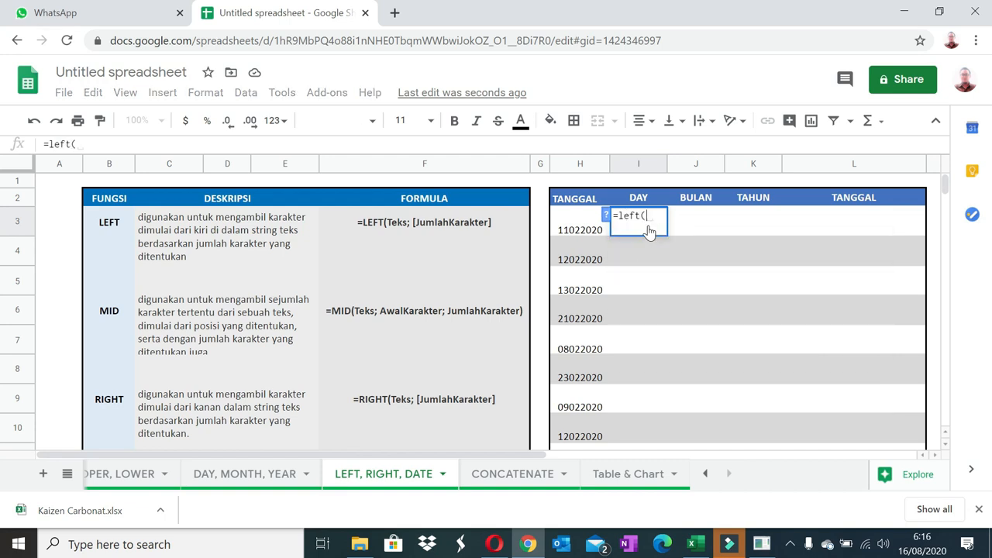
pyautogui.click(577, 225)
pyautogui.write(',')
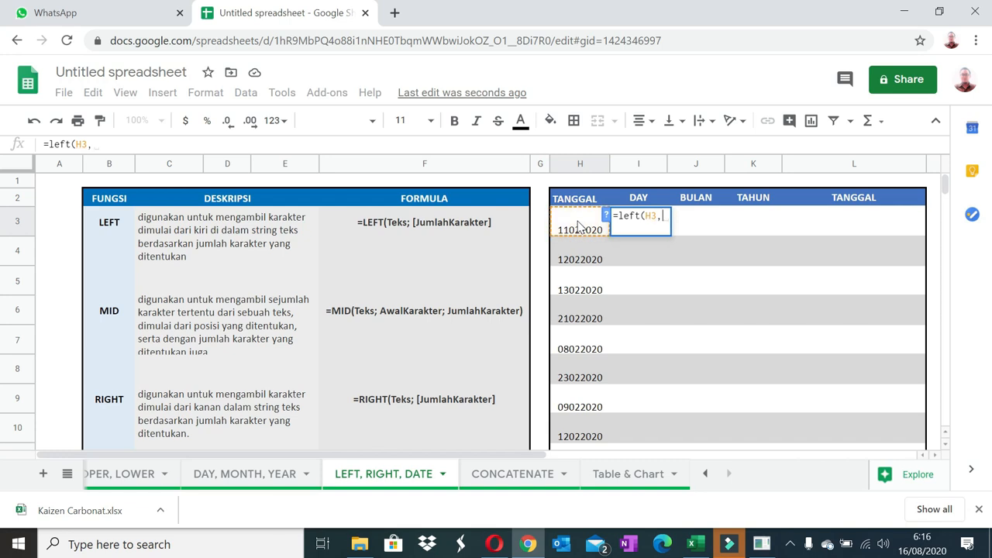
pyautogui.write('1)')
pyautogui.press('Return')
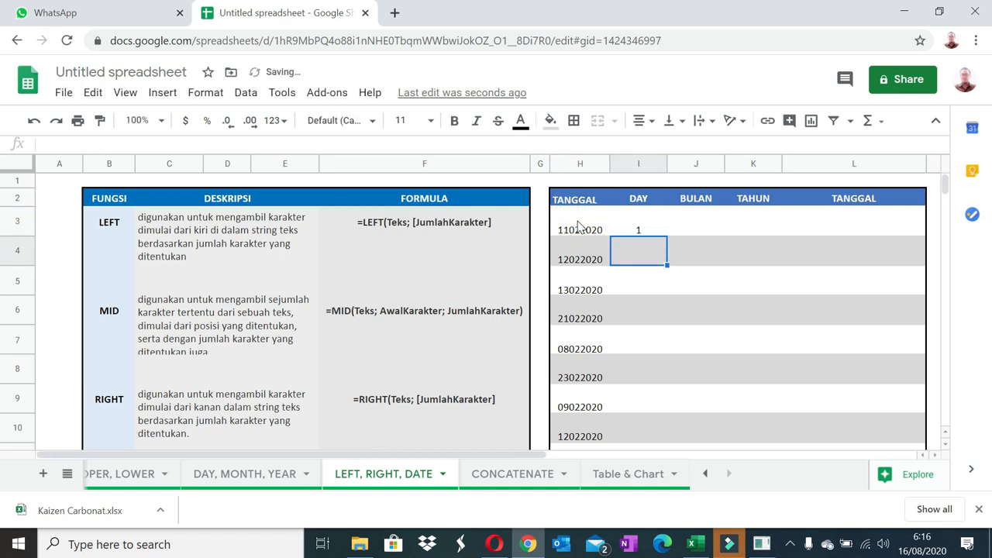
# Step: Set the number of characters in the I3 LEFT formula to 2
pyautogui.press('Up')
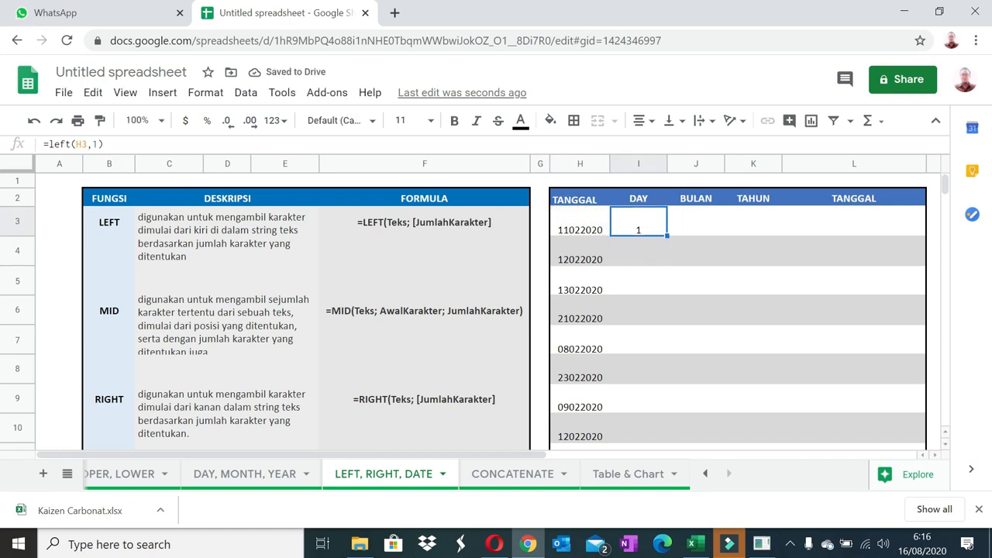
pyautogui.click(97, 144)
pyautogui.press('BackSpace')
pyautogui.write('2')
pyautogui.press('Return')
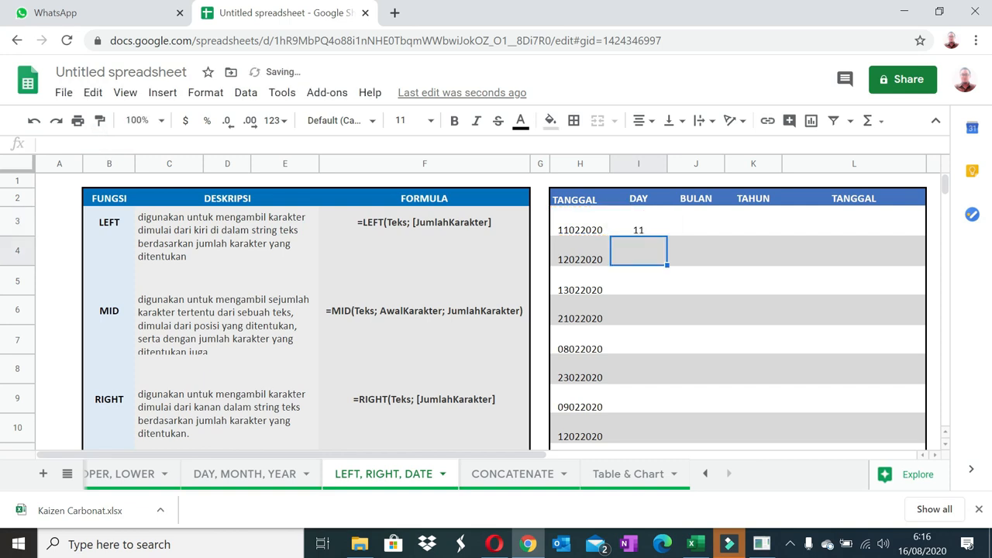
# Step: Enter a RIGHT formula in K3 of the TAHUN column that takes 1 character from H3
pyautogui.press('Up')
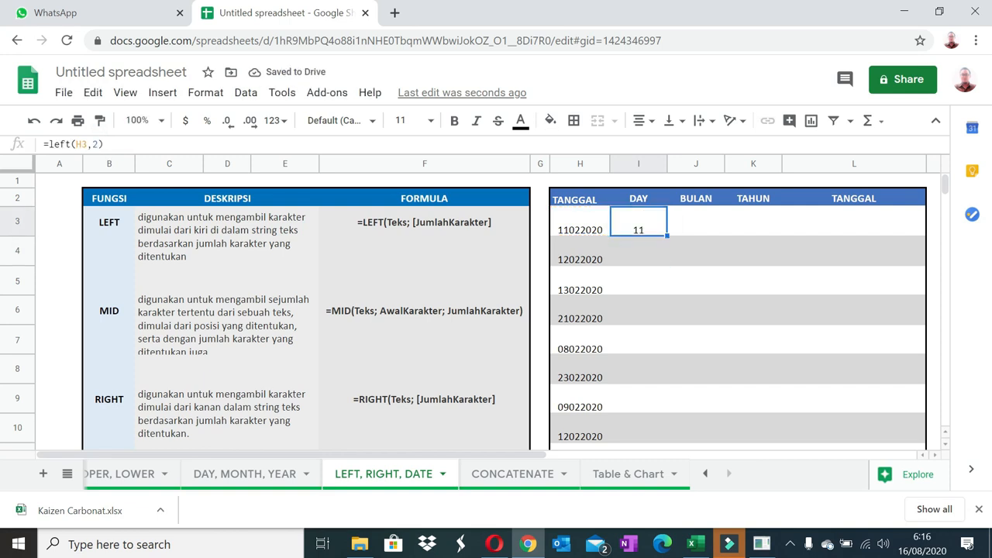
pyautogui.press('Right')
pyautogui.press('Right')
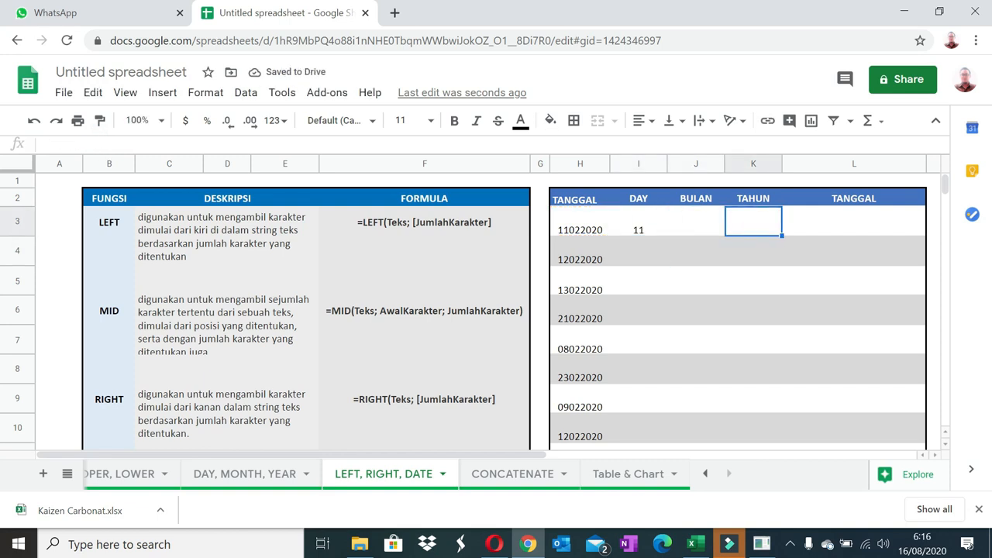
pyautogui.write('=')
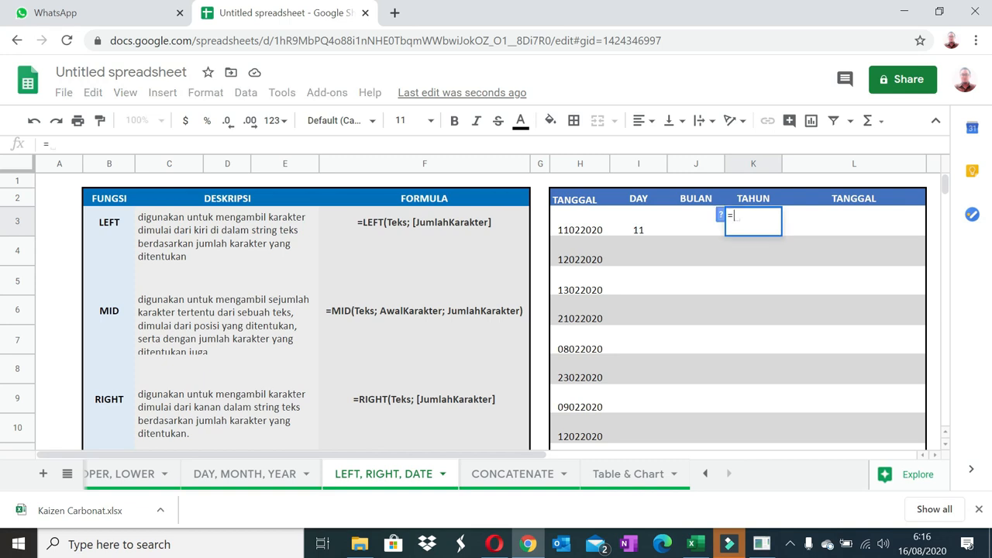
pyautogui.write('right(')
pyautogui.click(588, 223)
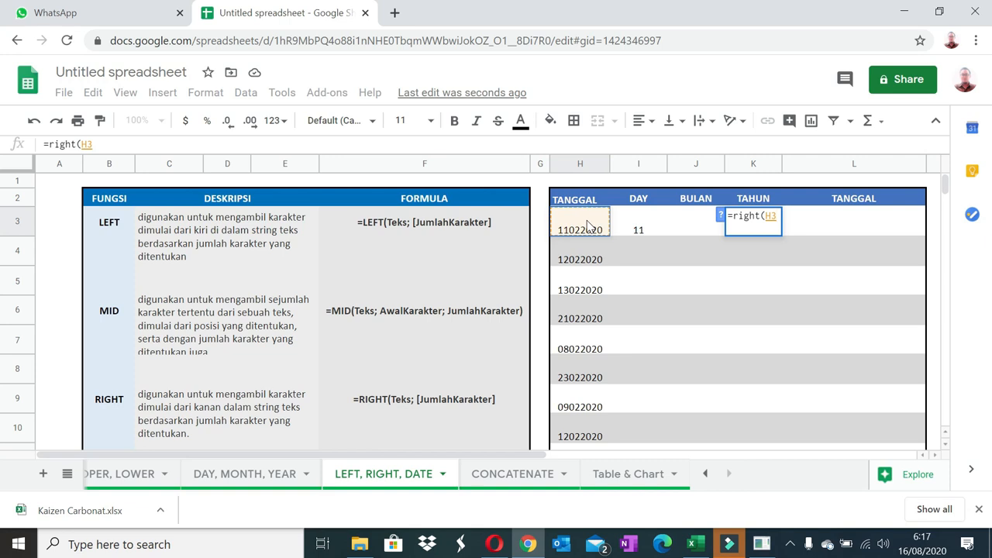
pyautogui.write(',1)')
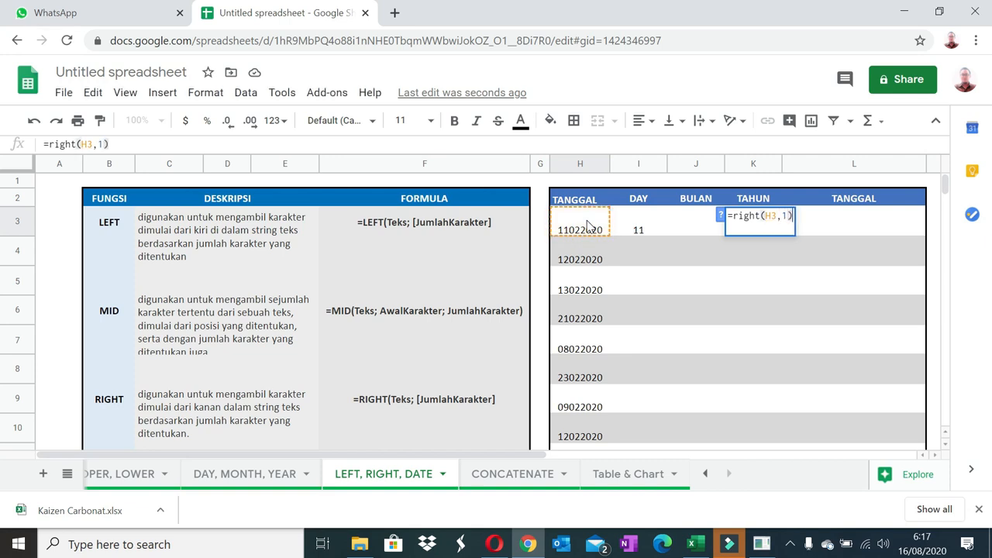
pyautogui.press('Return')
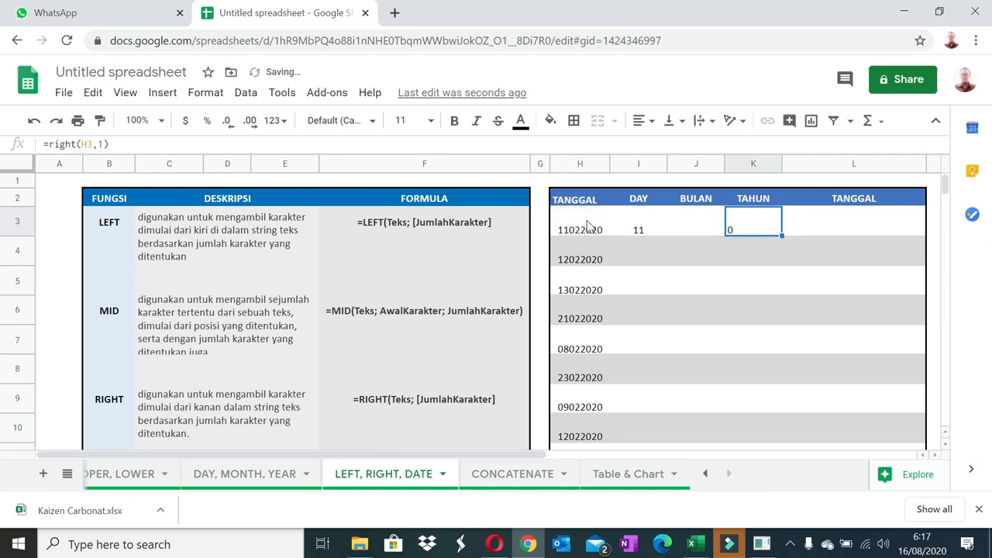
# Step: Set the number of characters in the K3 RIGHT formula to 2
pyautogui.click(104, 144)
pyautogui.press('BackSpace')
pyautogui.write('2')
pyautogui.press('Return')
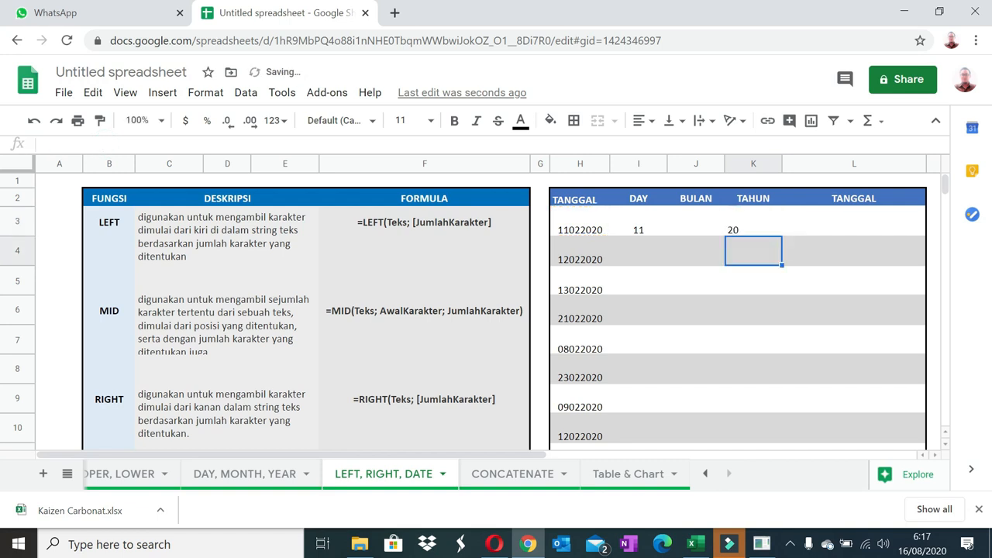
# Step: Change the K3 RIGHT formula to take 4 characters from H3
pyautogui.press('Up')
pyautogui.click(105, 143)
pyautogui.press('BackSpace')
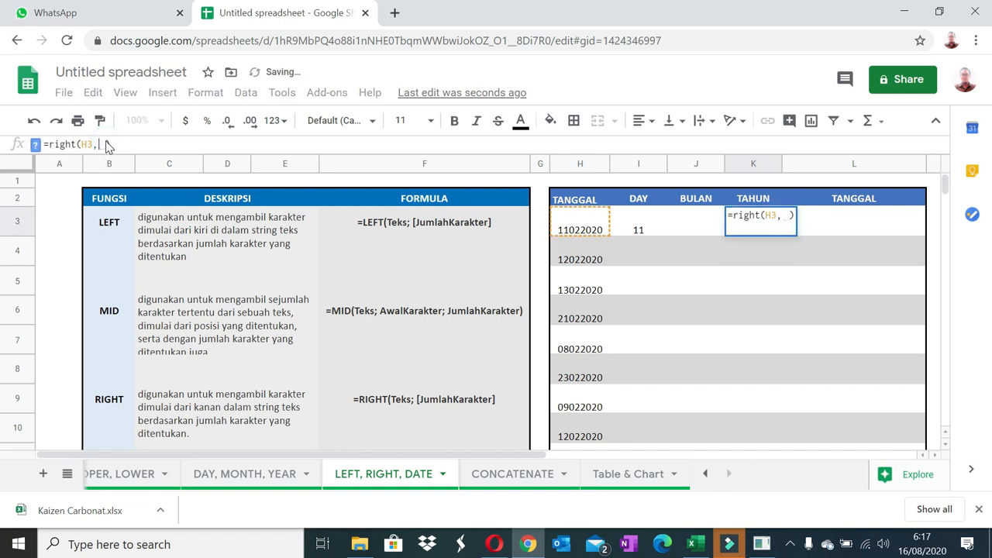
pyautogui.write('4')
pyautogui.press('Return')
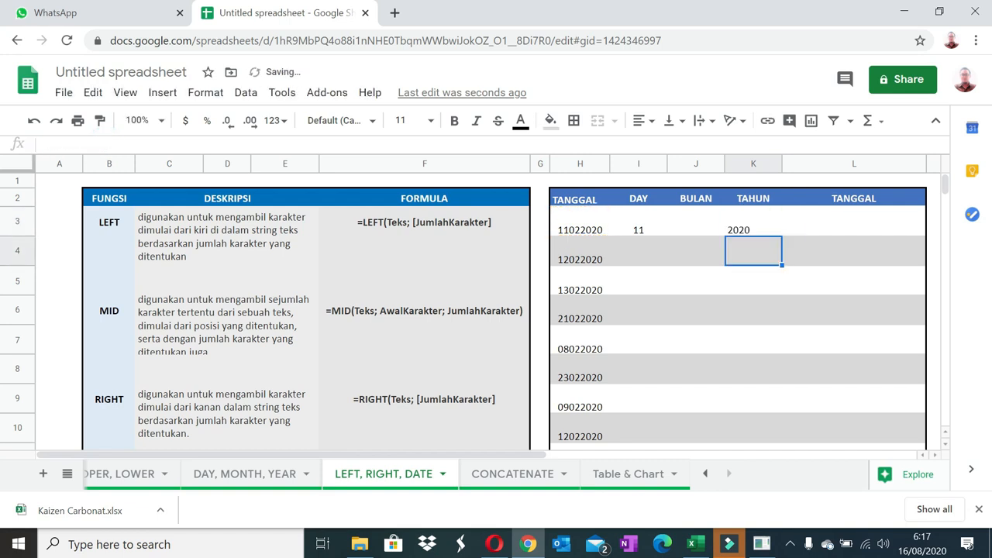
# Step: Enter a MID formula in J3 of the BULAN column that takes 1 character from H3, starting at character 3
pyautogui.press('Up')
pyautogui.press('Left')
pyautogui.write('=')
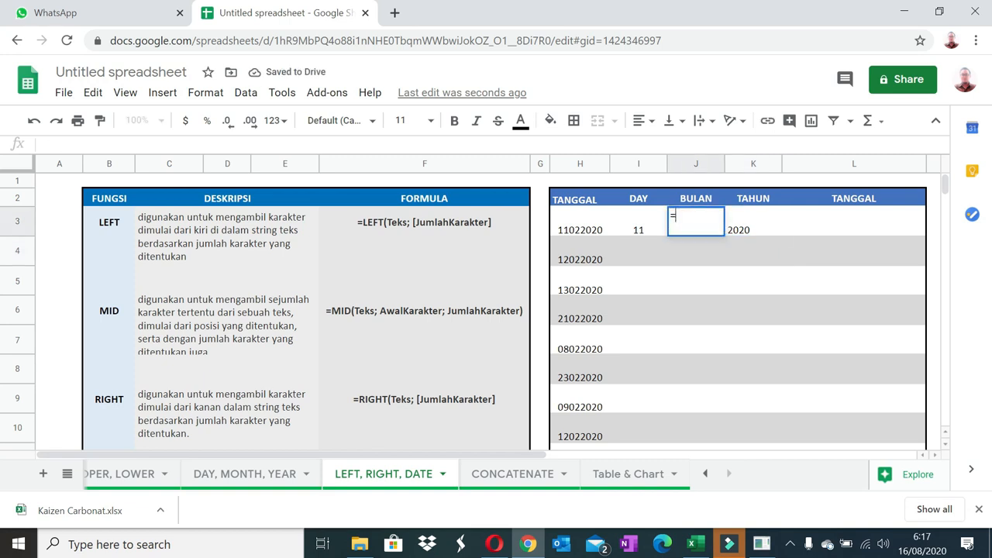
pyautogui.write('mid(')
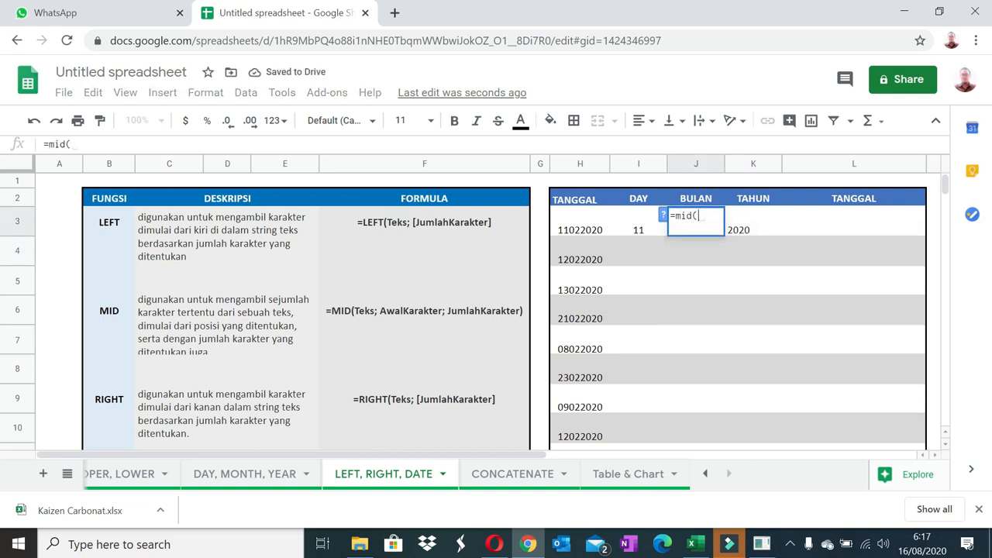
pyautogui.click(575, 232)
pyautogui.write(',')
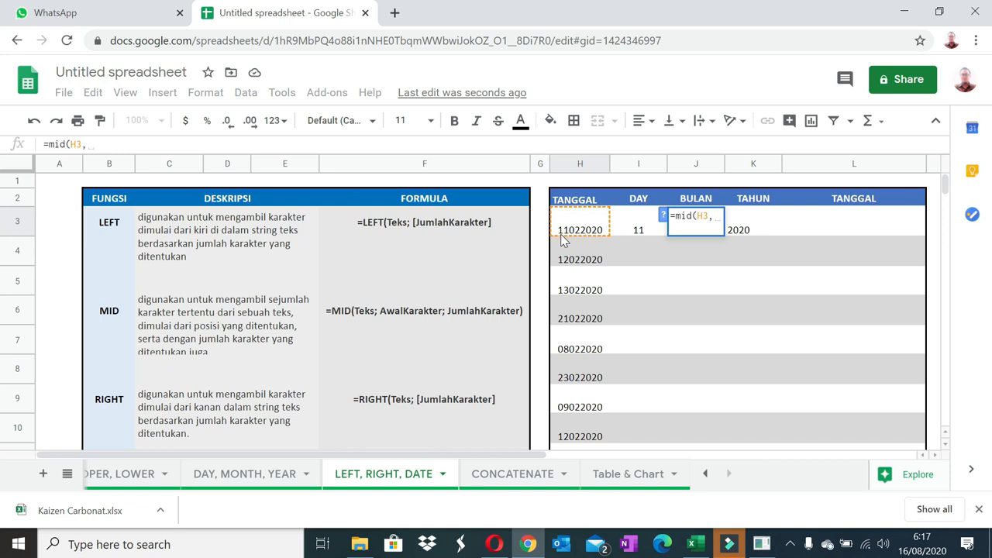
pyautogui.write('3,1')
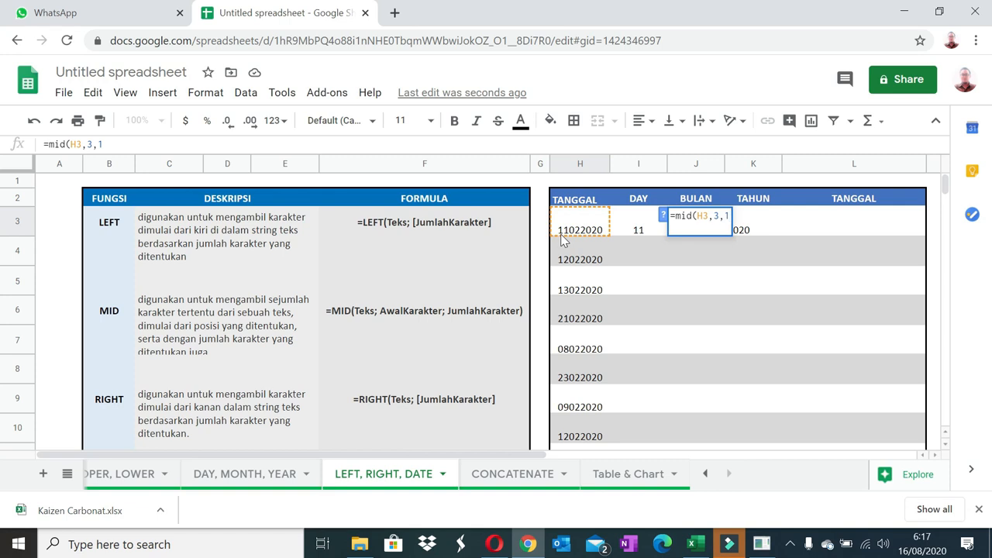
pyautogui.write(')')
pyautogui.press('Return')
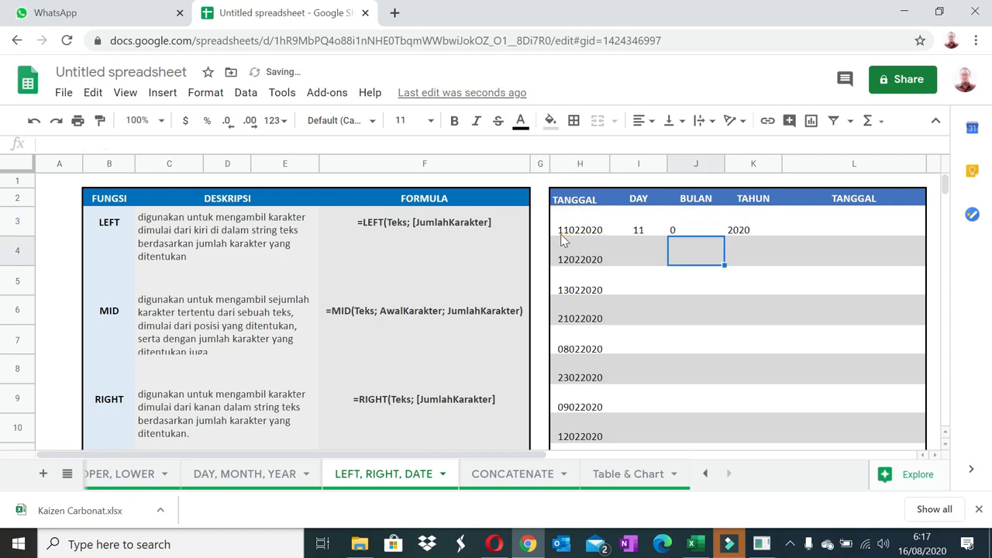
# Step: Set the number of characters in the J3 MID formula to 2
pyautogui.press('Up')
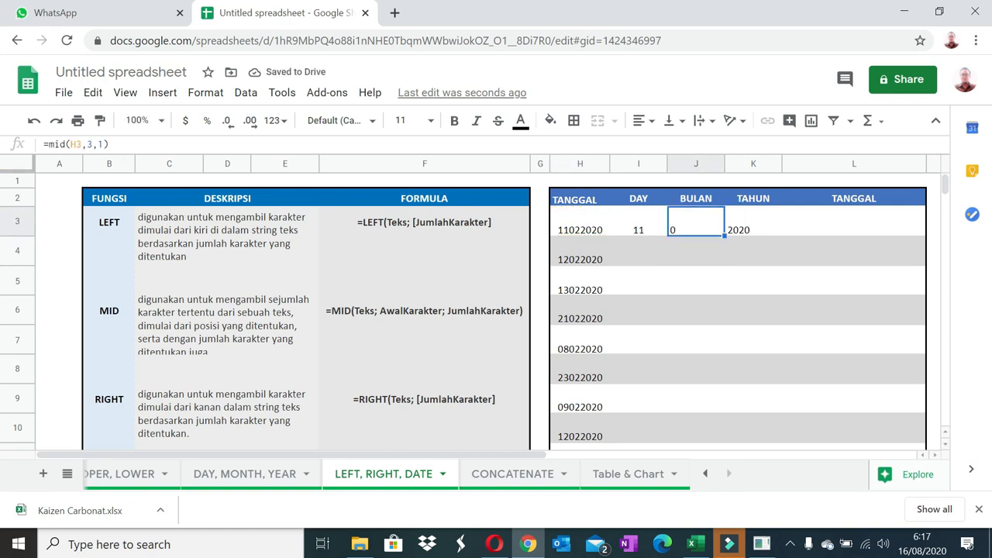
pyautogui.click(103, 144)
pyautogui.press('BackSpace')
pyautogui.write('2')
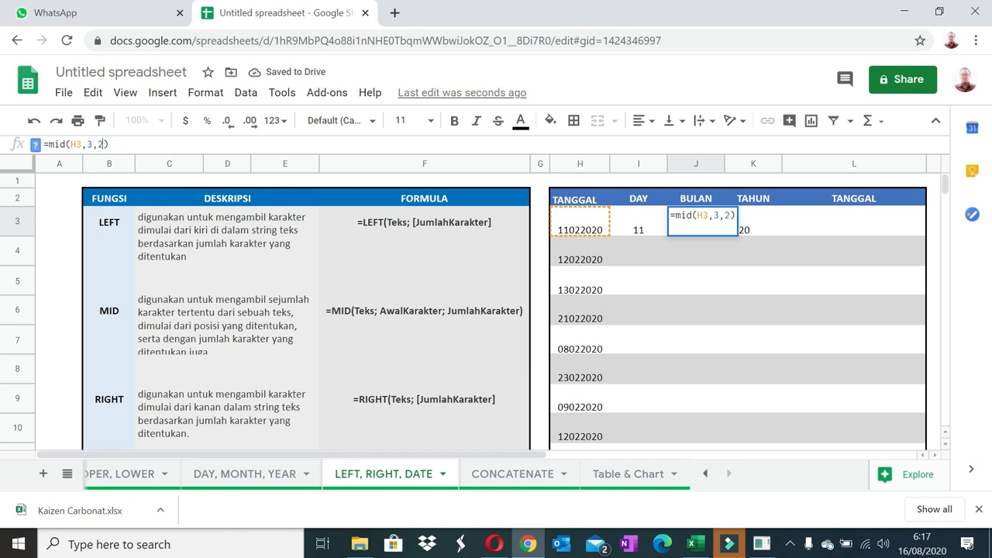
pyautogui.press('Return')
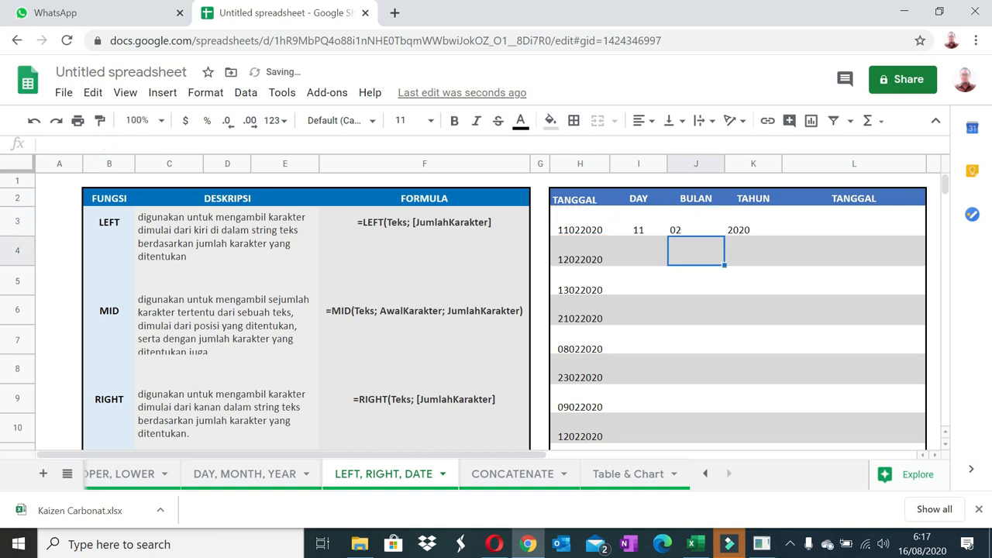
# Step: Enter a DATE formula in L3 combining the year in K3, the month in J3 and the day in I3
pyautogui.press('Up')
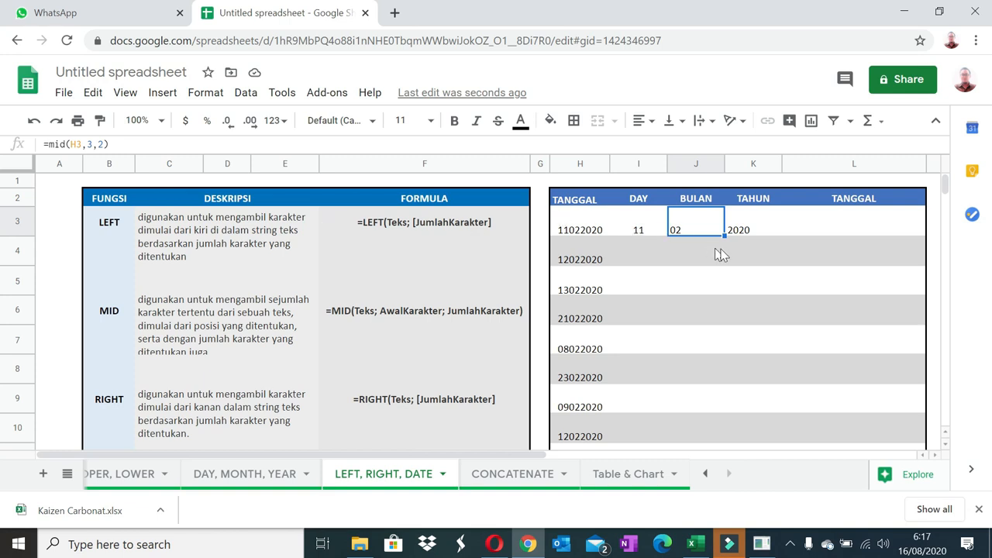
pyautogui.click(823, 225)
pyautogui.write('=date(')
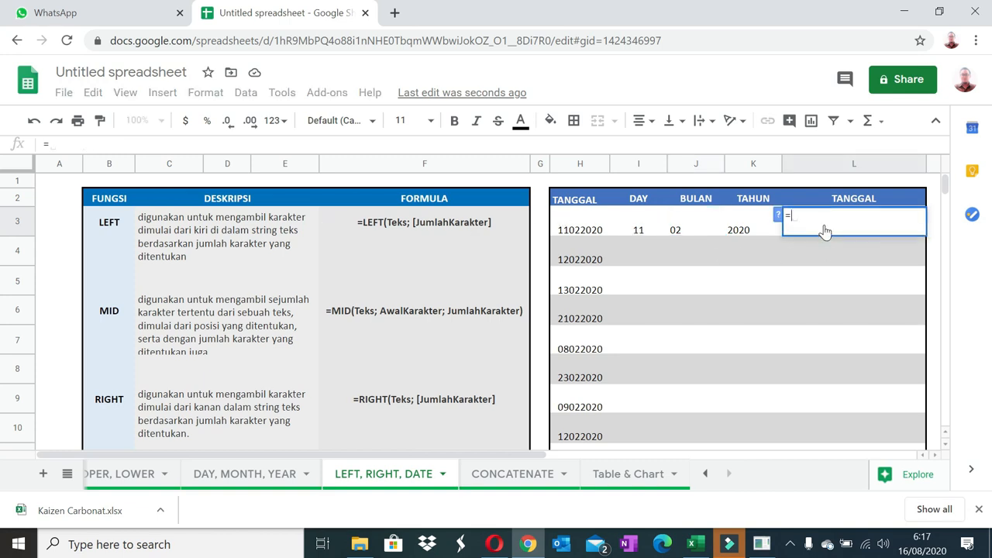
pyautogui.click(732, 229)
pyautogui.write(',')
pyautogui.click(694, 222)
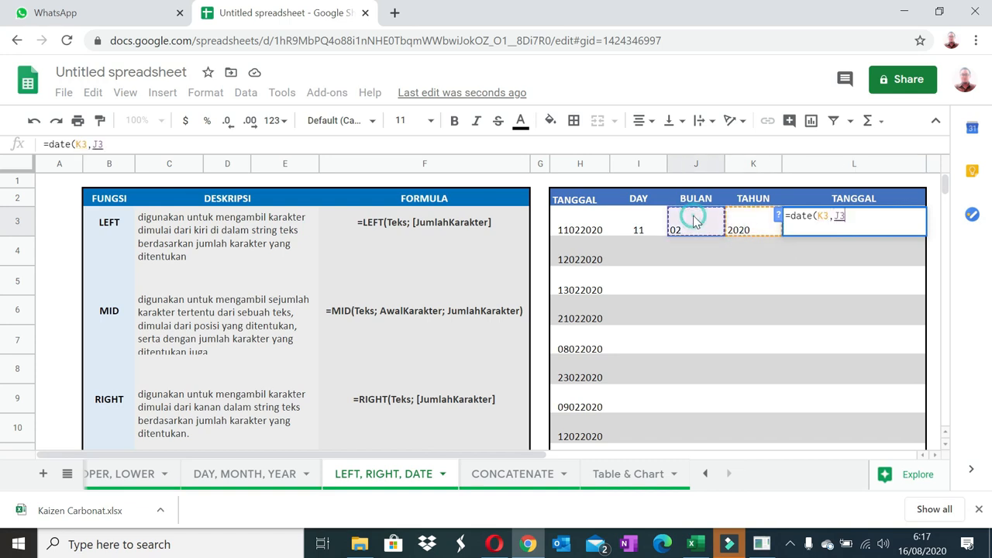
pyautogui.write(',')
pyautogui.click(636, 225)
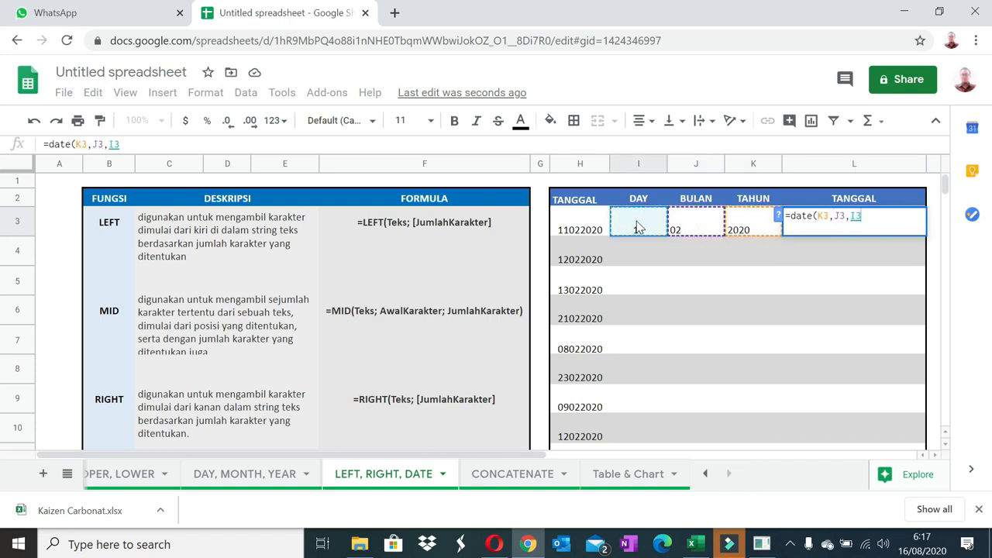
pyautogui.press('Return')
# Step: Copy the formulas in I3:L3 and paste them as formula only into I4:L11
pyautogui.press('Up')
pyautogui.hotkey('shift', 'Left')
pyautogui.hotkey('shift', 'Left')
pyautogui.hotkey('shift', 'Left')
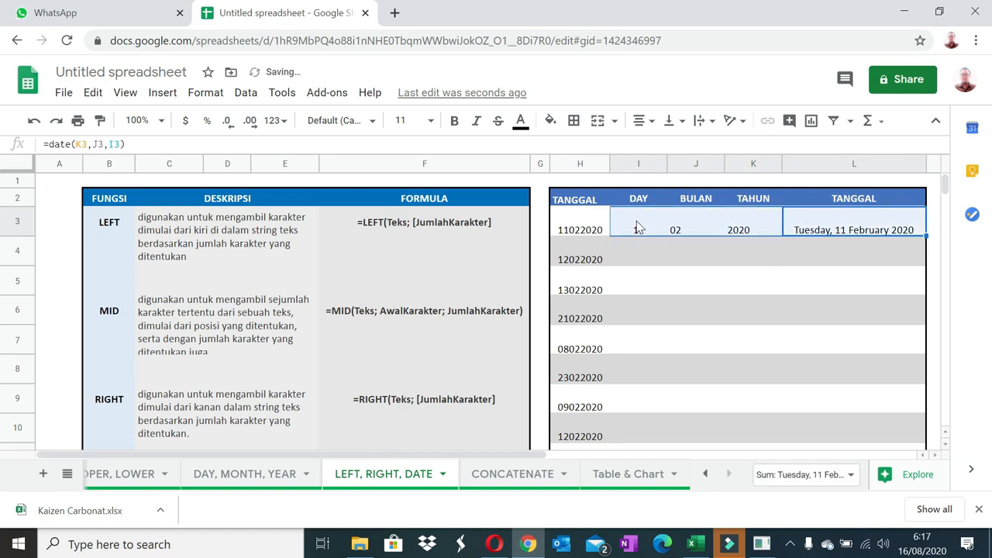
pyautogui.click(633, 246)
pyautogui.scroll(-3, 832, 361)
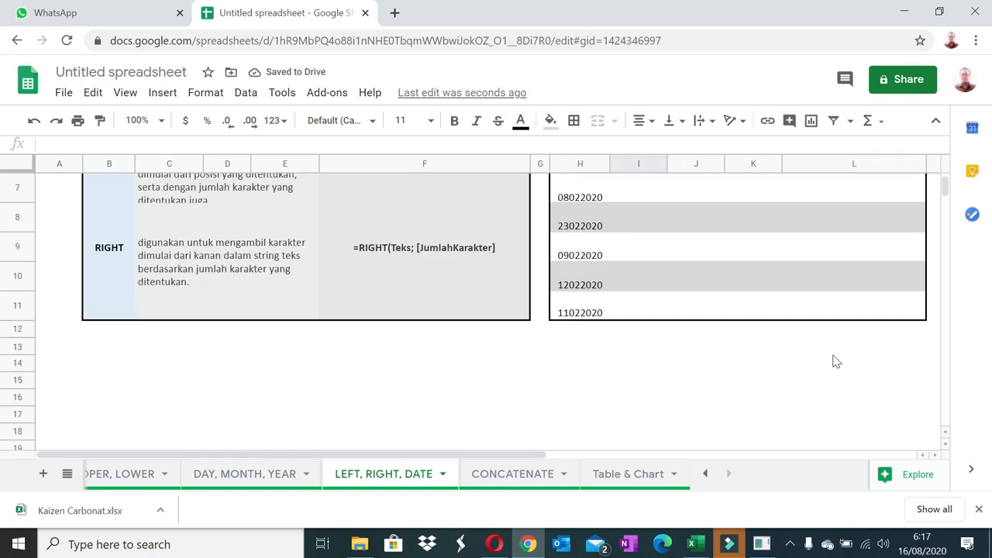
pyautogui.keyDown('shift'); pyautogui.click(876, 316); pyautogui.keyUp('shift')
pyautogui.rightClick(872, 308)
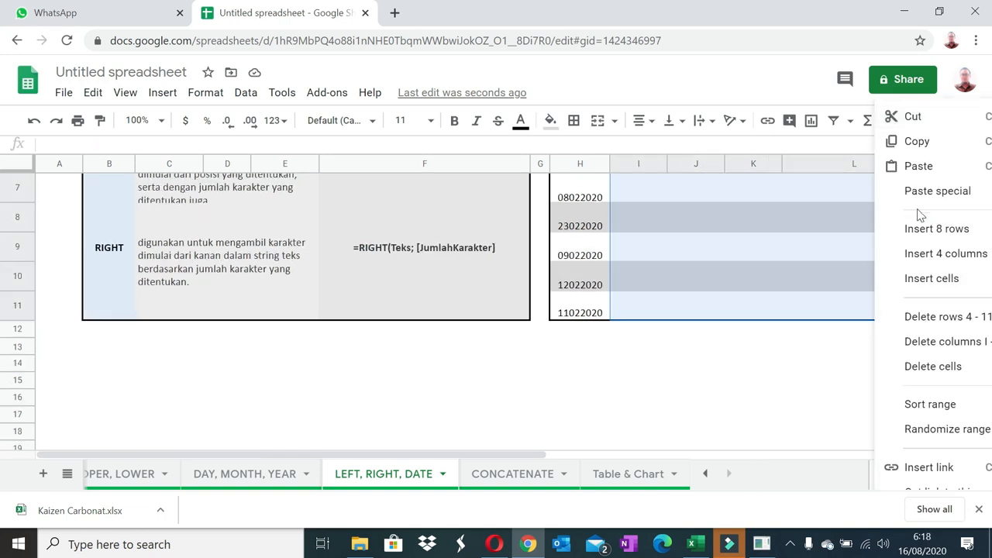
pyautogui.moveTo(888, 200)
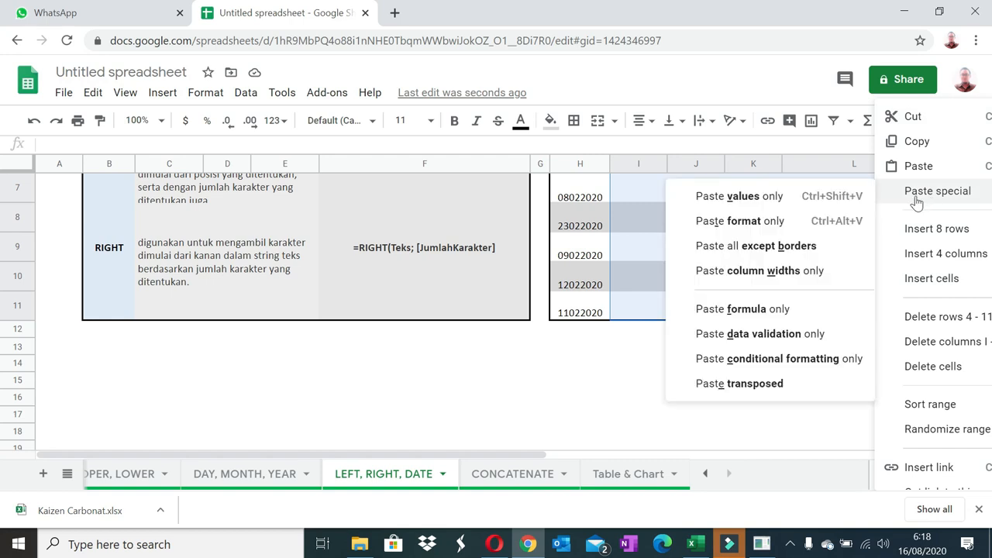
pyautogui.click(781, 310)
pyautogui.scroll(5, 798, 372)
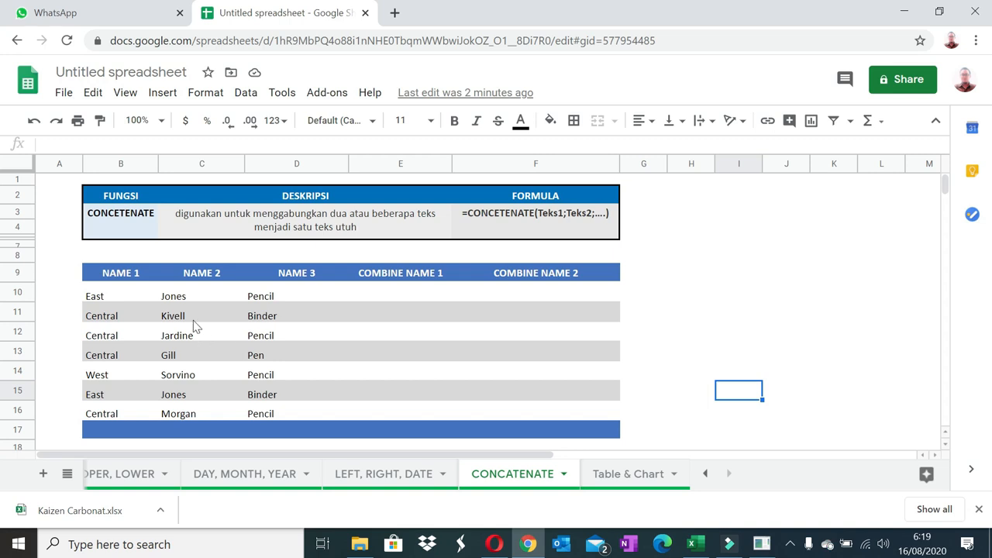
# Step: Enter a CONCATENATE formula in E10 of the COMBINE NAME 1 column that joins B10, C10 and D10
pyautogui.click(405, 279)
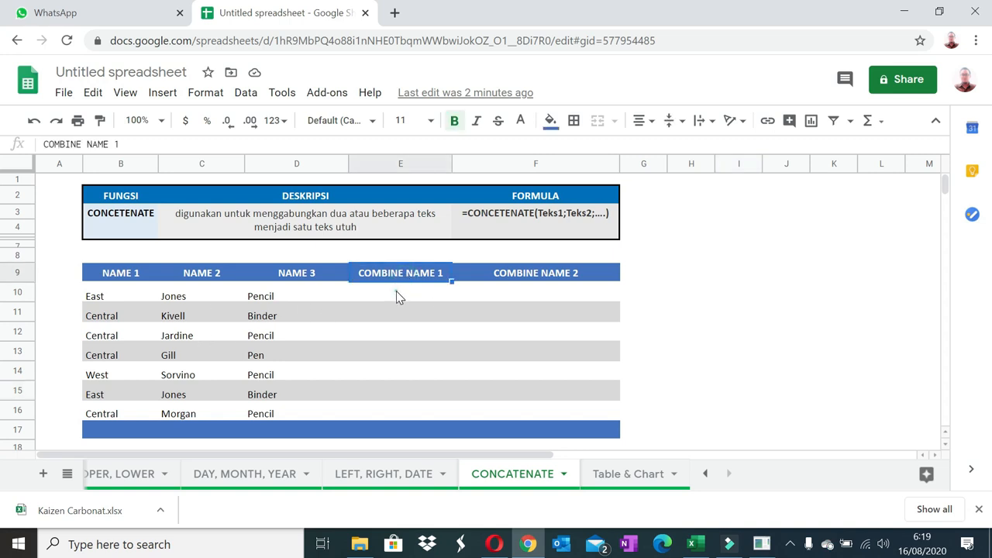
pyautogui.click(397, 295)
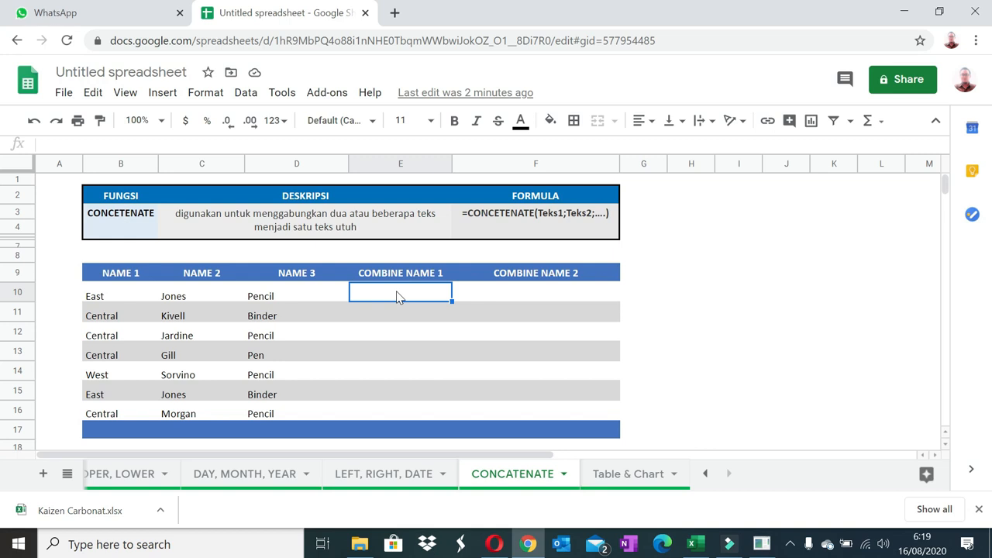
pyautogui.write('=c')
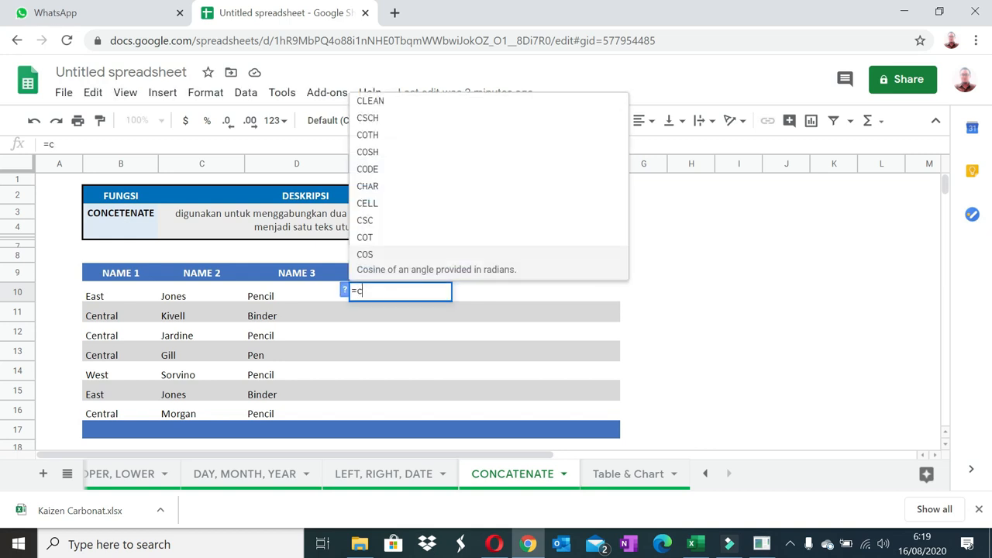
pyautogui.write('onca')
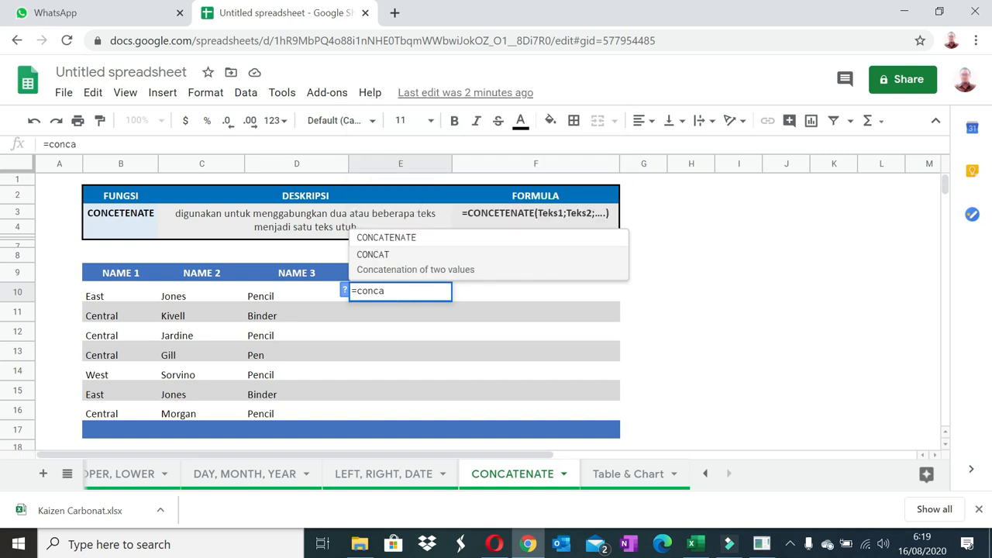
pyautogui.click(400, 240)
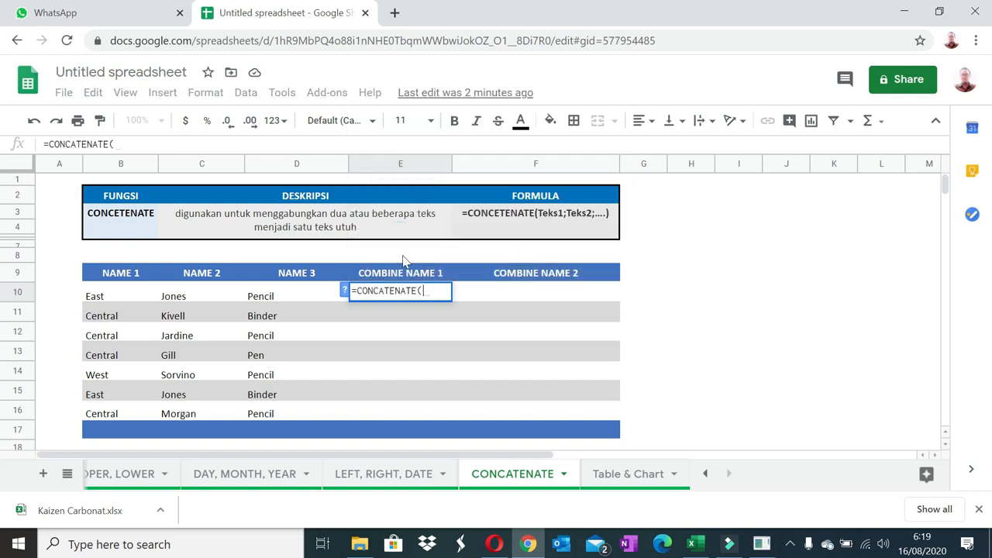
pyautogui.click(103, 295)
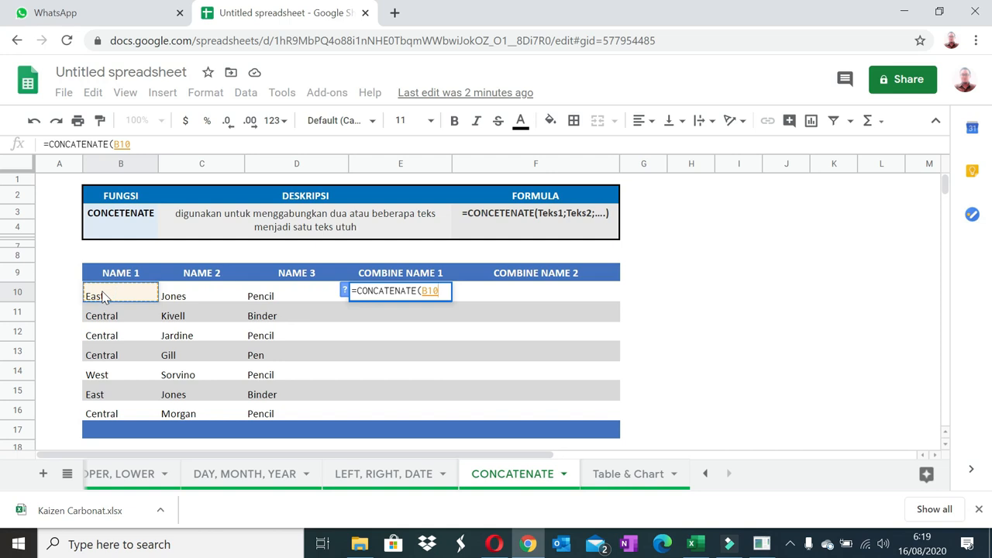
pyautogui.write(',')
pyautogui.click(203, 295)
pyautogui.write(',')
pyautogui.click(292, 299)
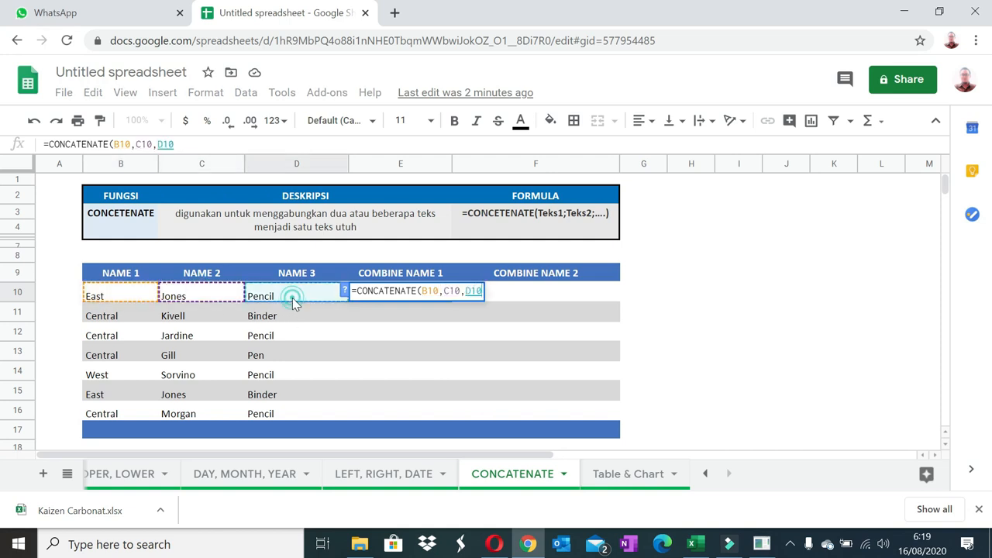
pyautogui.press('Return')
pyautogui.press('Up')
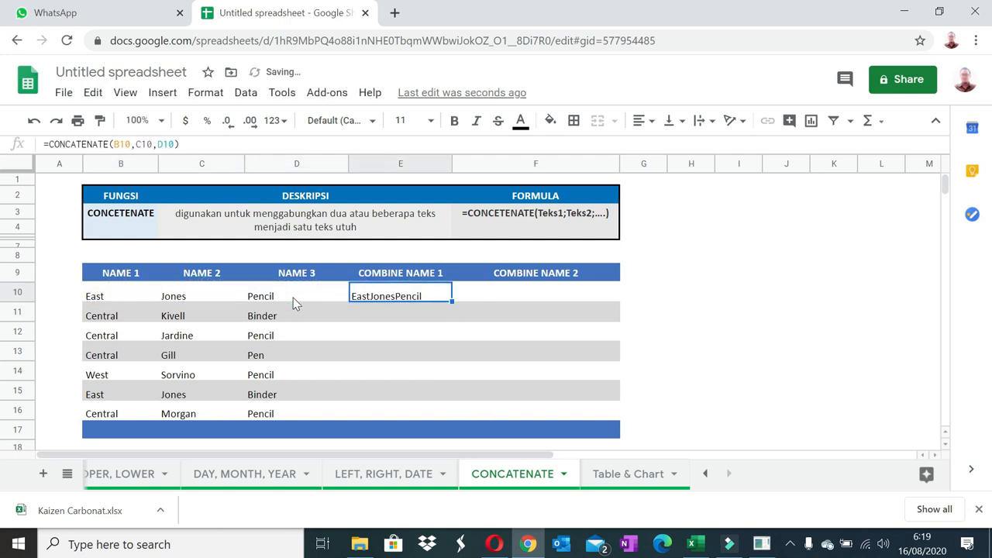
# Step: Copy the E10 formula down the COMBINE NAME 1 column to E16, pasting the formula only
pyautogui.keyDown('shift'); pyautogui.click(356, 415); pyautogui.keyUp('shift')
pyautogui.rightClick(357, 415)
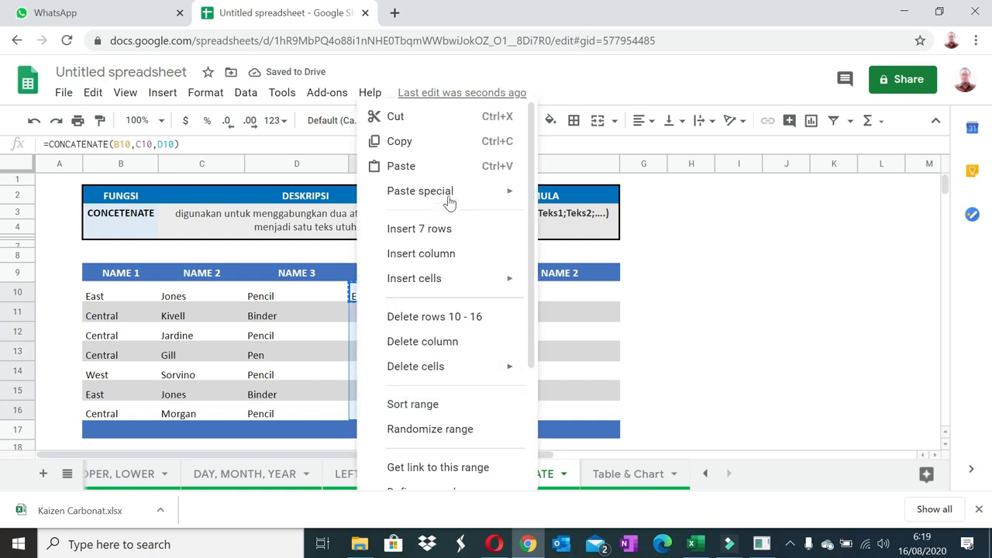
pyautogui.moveTo(465, 193)
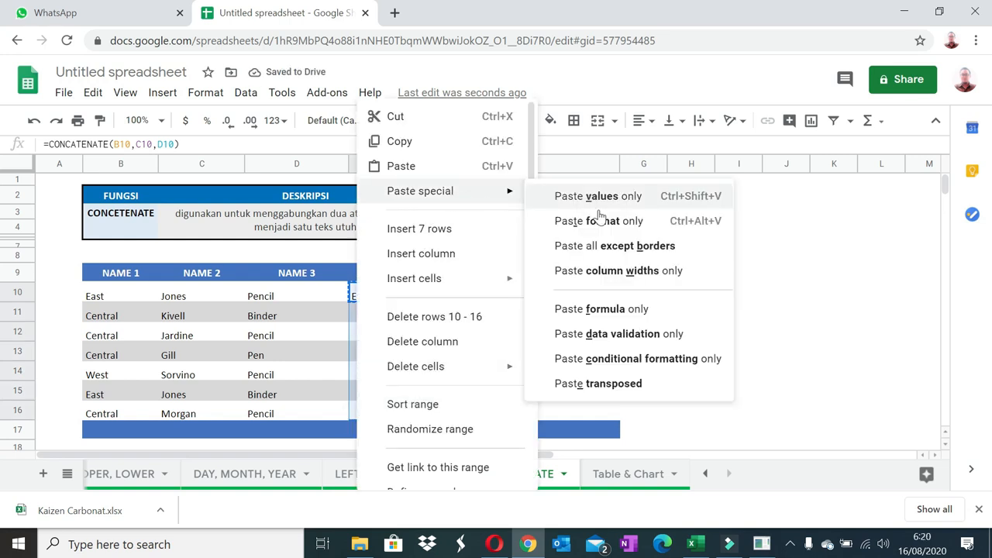
pyautogui.click(598, 309)
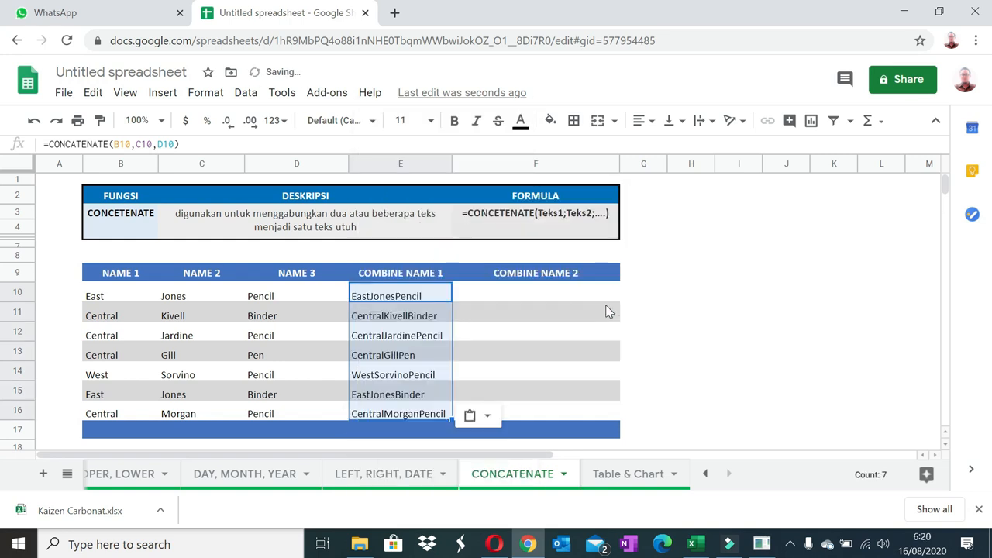
# Step: Enter a CONCATENATE formula in F10 of the COMBINE NAME 2 column joining B10, C10 and D10 with a space between each
pyautogui.click(512, 291)
pyautogui.write('=')
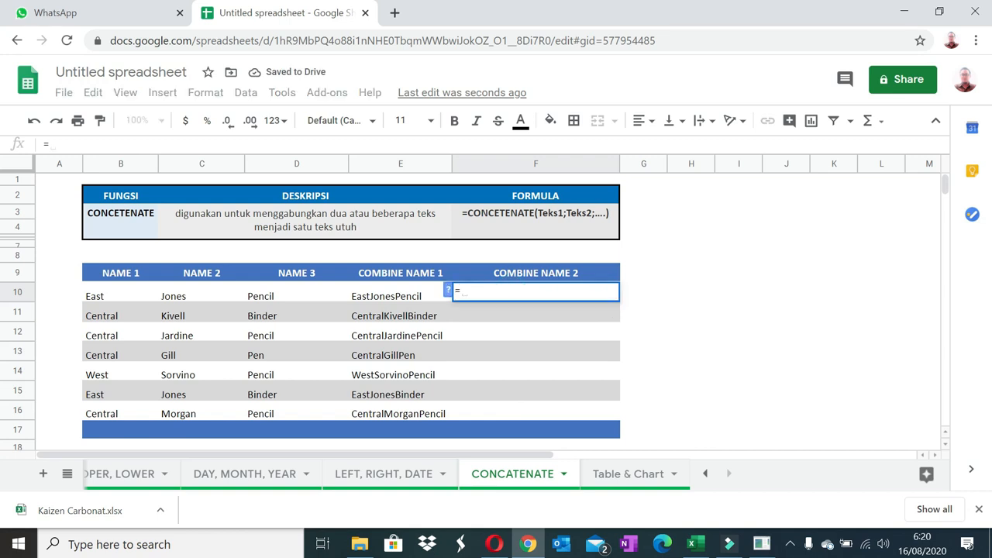
pyautogui.write('con')
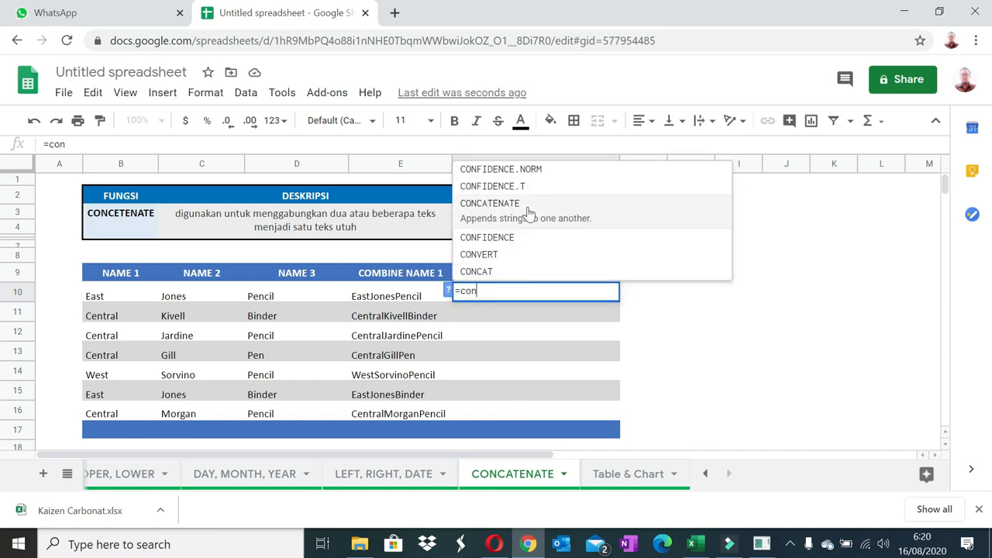
pyautogui.click(526, 206)
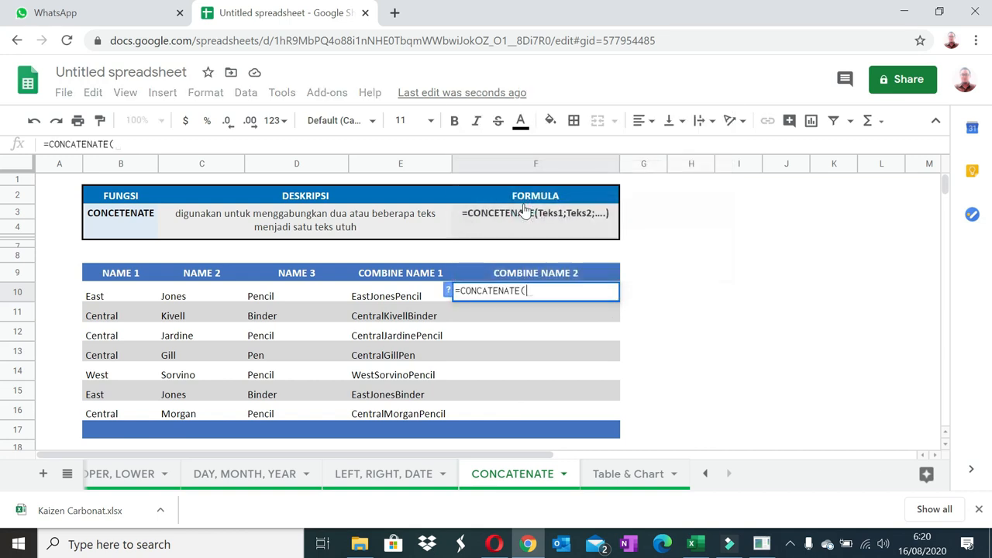
pyautogui.click(122, 299)
pyautogui.write('," ')
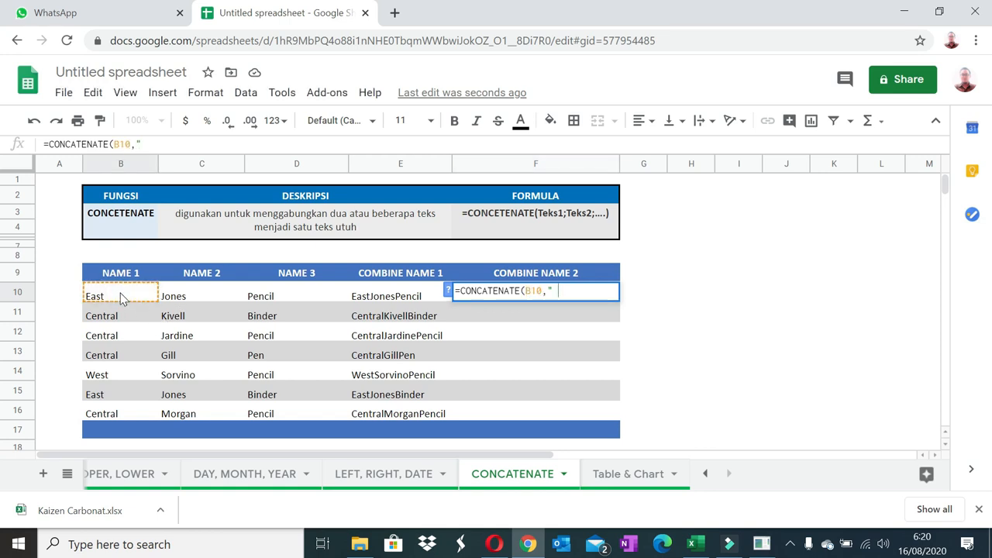
pyautogui.write('",')
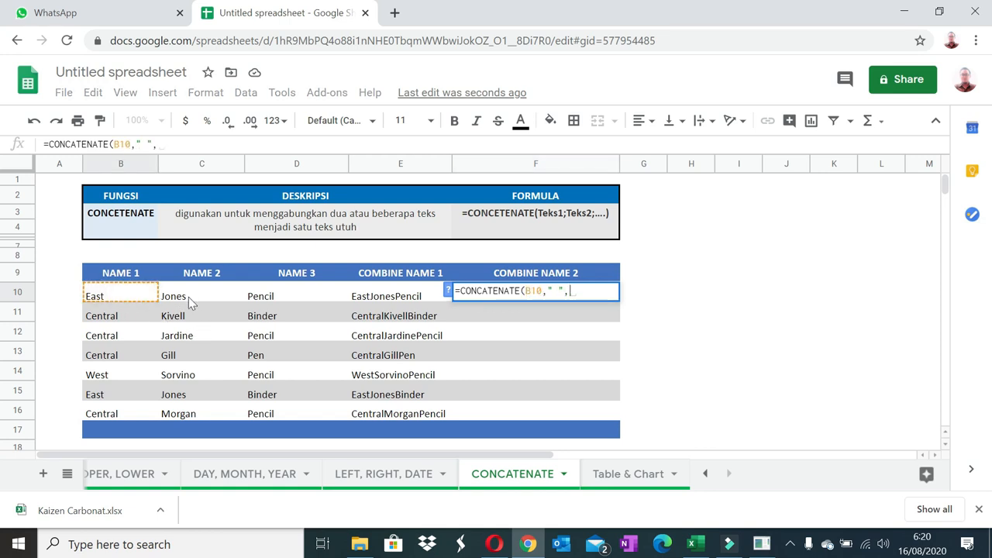
pyautogui.click(189, 297)
pyautogui.write(',"')
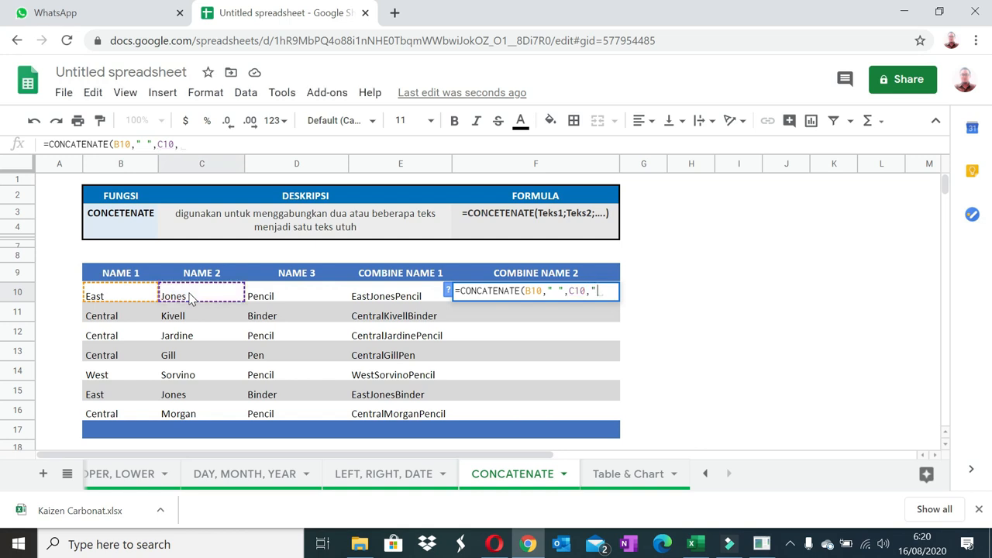
pyautogui.write(' ",')
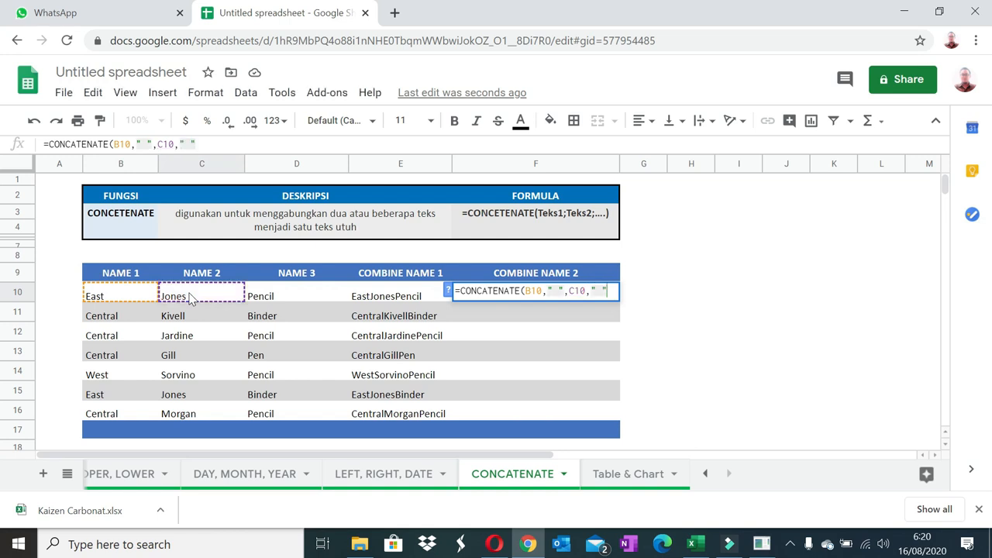
pyautogui.click(272, 299)
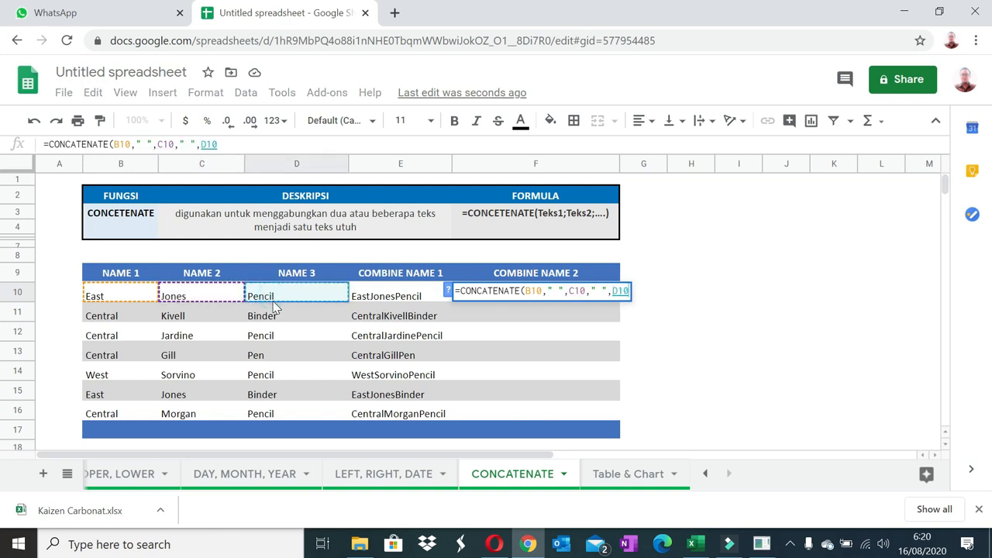
pyautogui.press('Return')
pyautogui.press('Up')
# Step: Copy the F10 formula down the COMBINE NAME 2 column to F16, pasting the formula only
pyautogui.hotkey('ctrl', 'c')
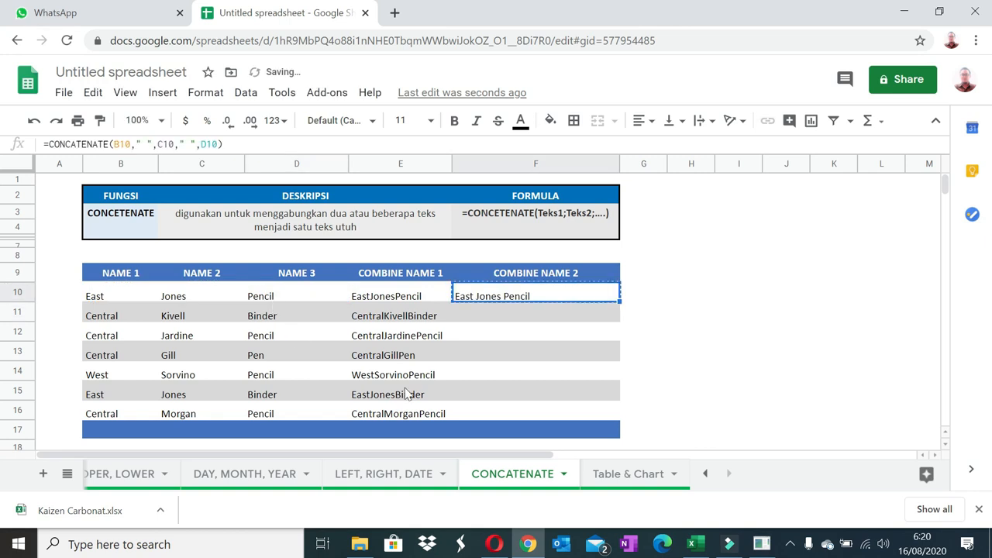
pyautogui.keyDown('shift'); pyautogui.click(528, 416); pyautogui.keyUp('shift')
pyautogui.rightClick(528, 416)
pyautogui.moveTo(620, 191)
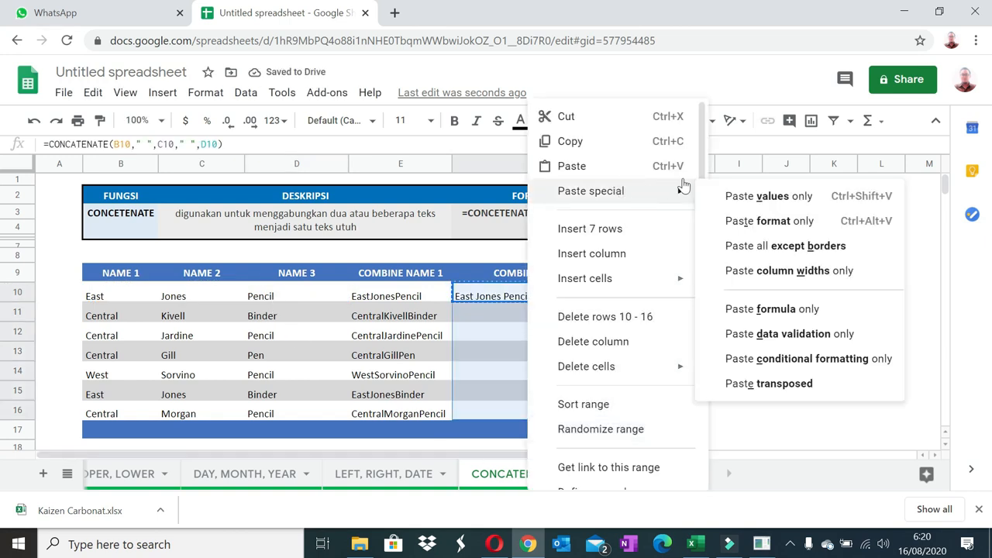
pyautogui.click(788, 312)
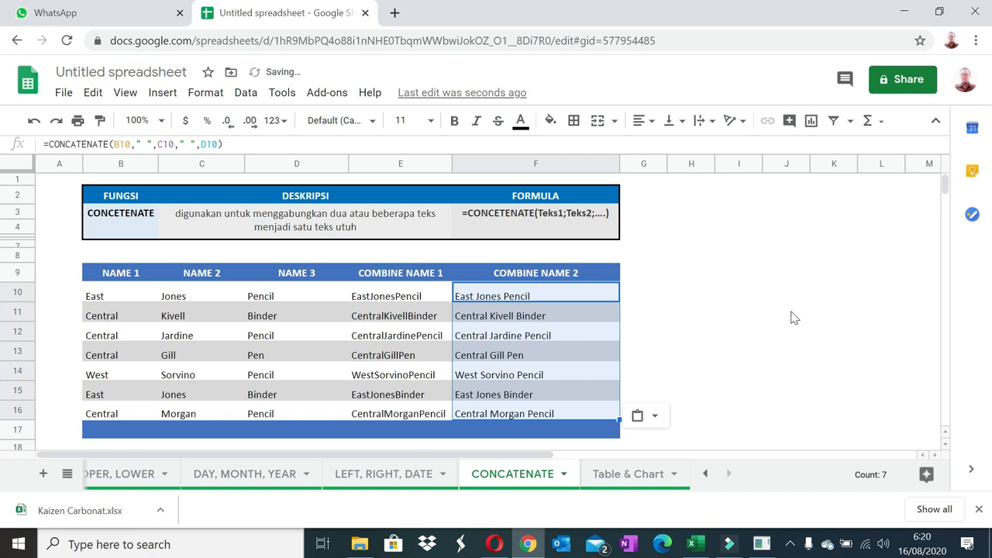
pyautogui.click(665, 358)
pyautogui.click(548, 355)
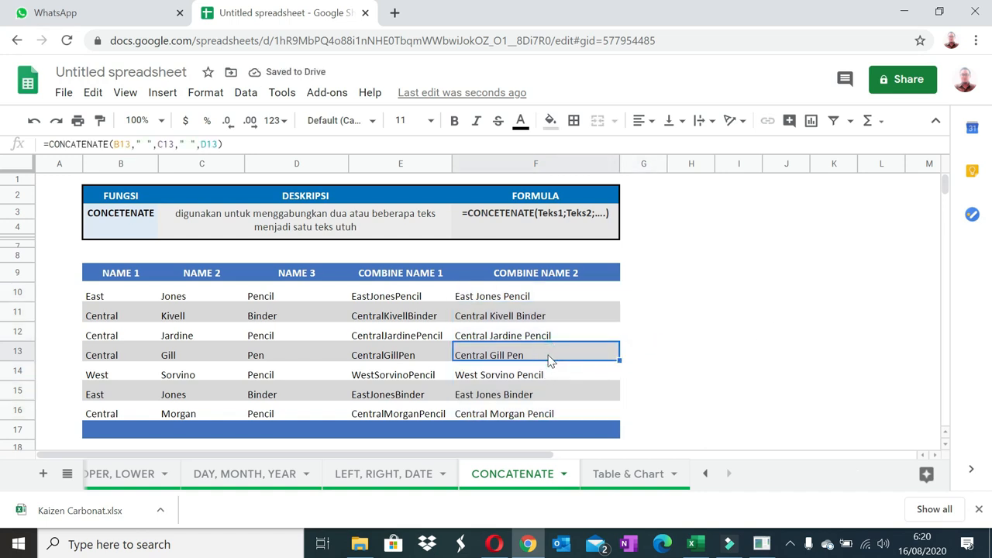
# Step: Apply alternating colors to the data range C2:E14 on the Table & Chart sheet
pyautogui.click(616, 472)
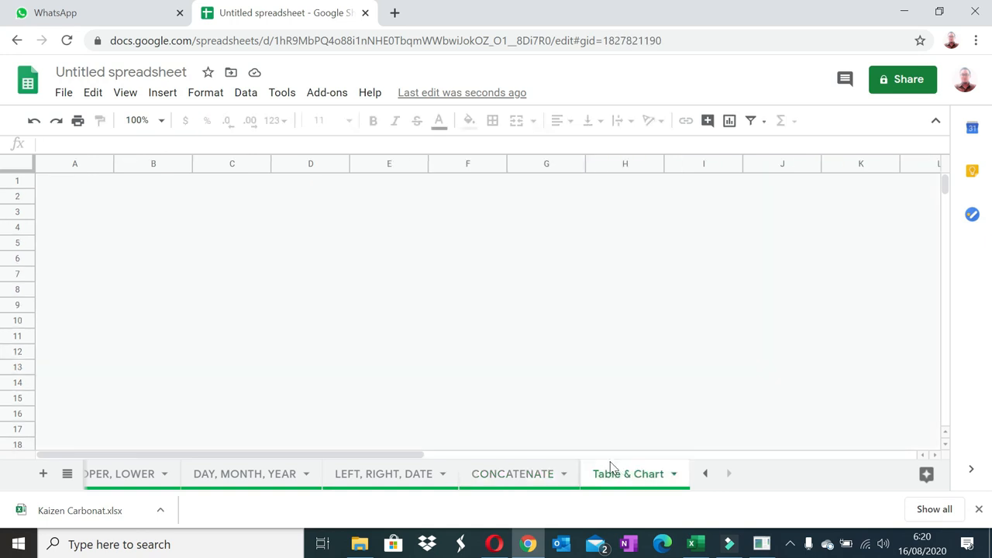
pyautogui.click(409, 301)
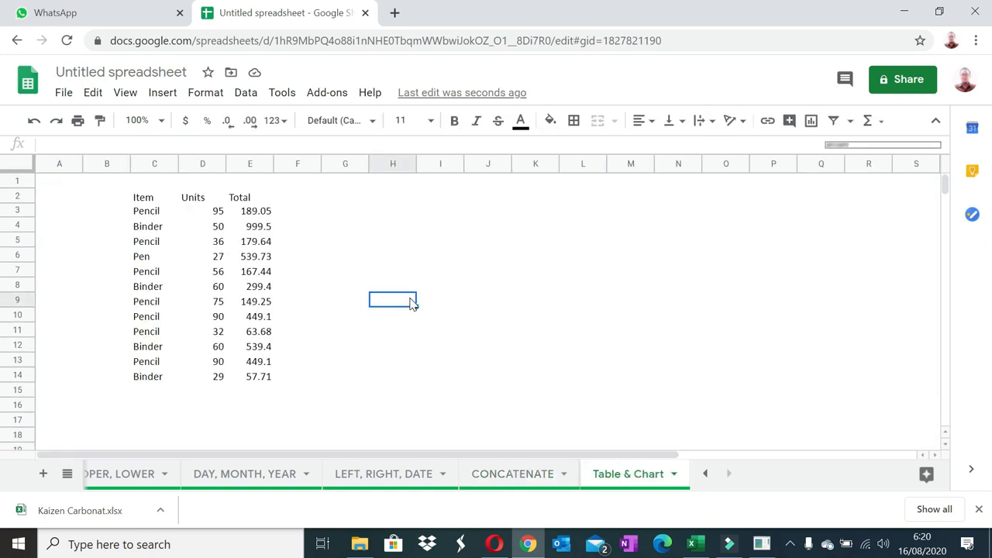
pyautogui.click(140, 200)
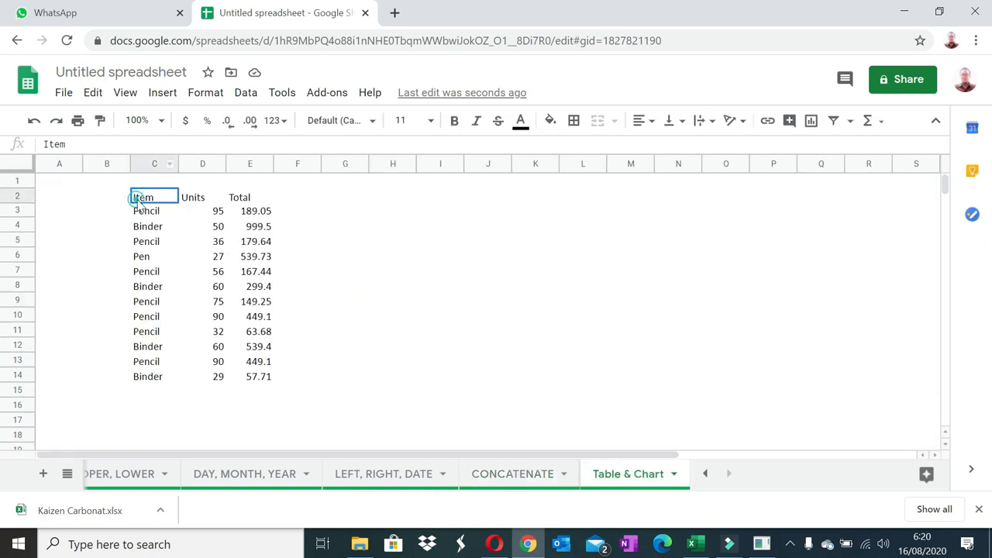
pyautogui.keyDown('shift'); pyautogui.click(260, 380); pyautogui.keyUp('shift')
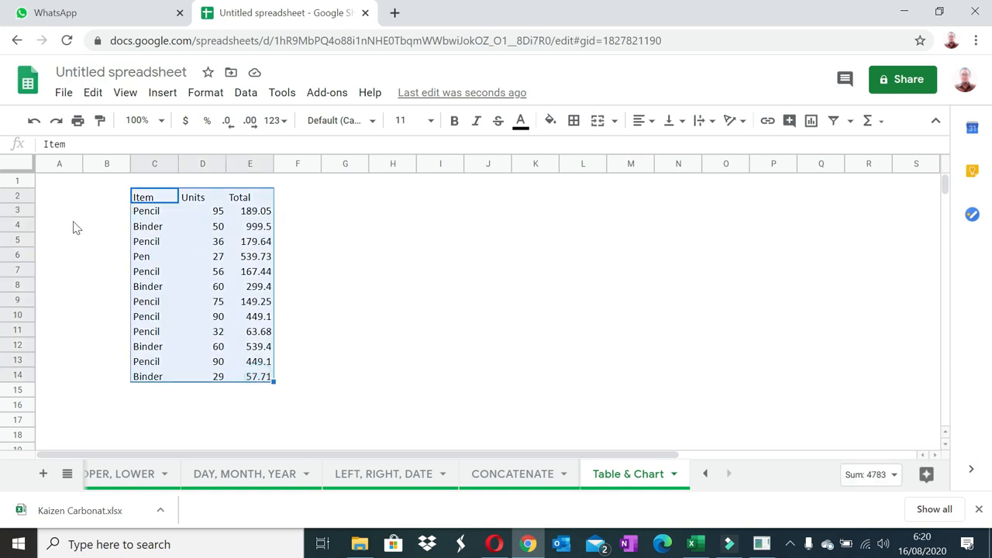
pyautogui.click(205, 94)
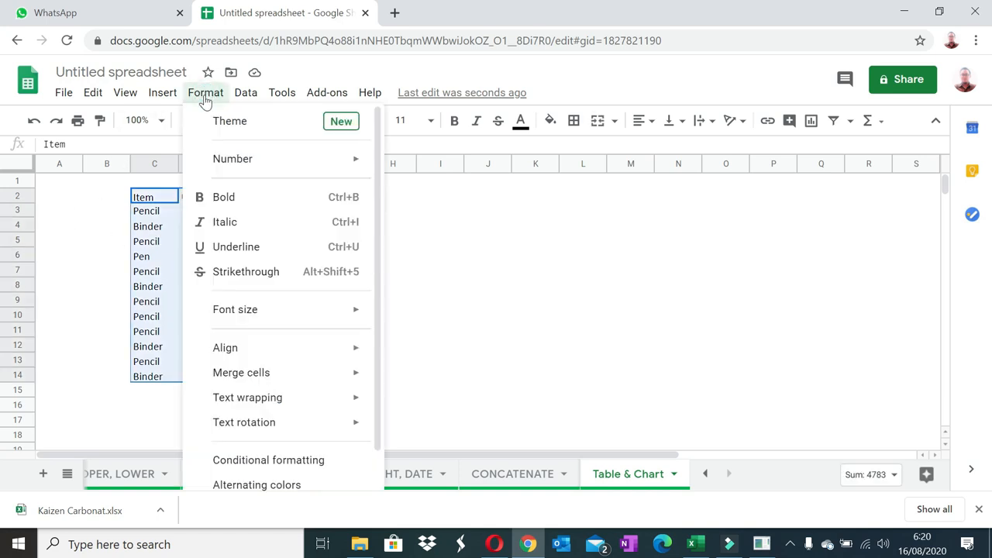
pyautogui.scroll(-1, 298, 372)
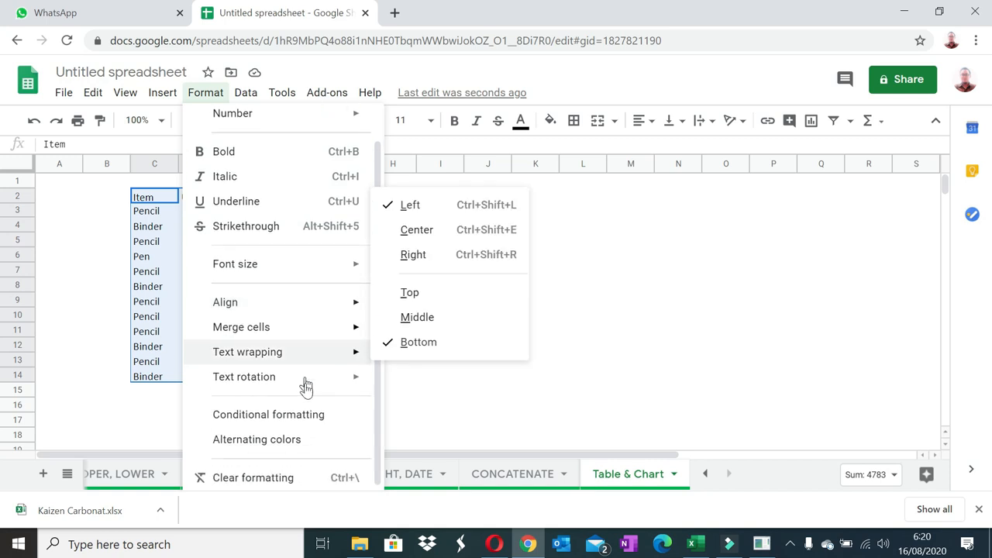
pyautogui.click(287, 439)
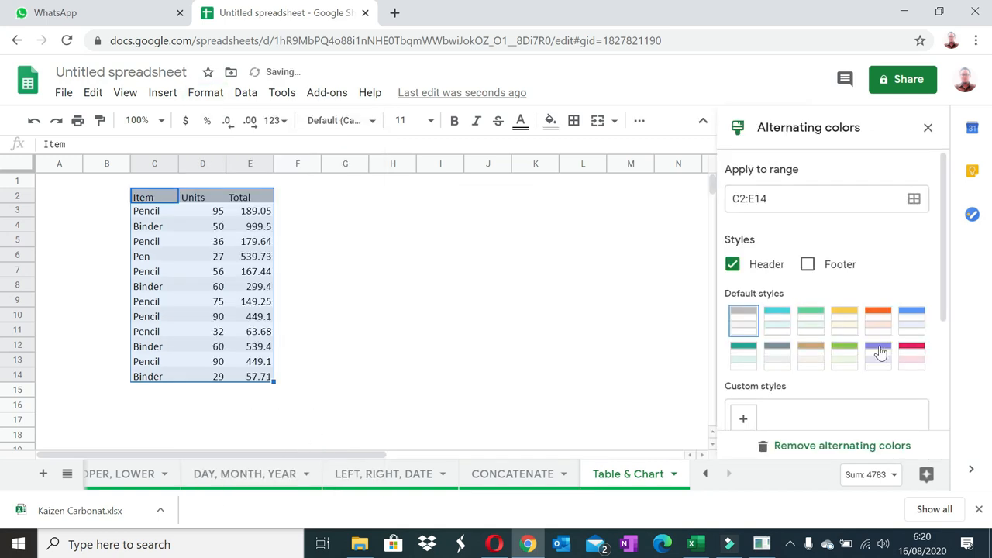
# Step: Change the alternating colors of C2:E14 to the default style with a blue header
pyautogui.scroll(-2, 767, 327)
pyautogui.scroll(-1, 773, 330)
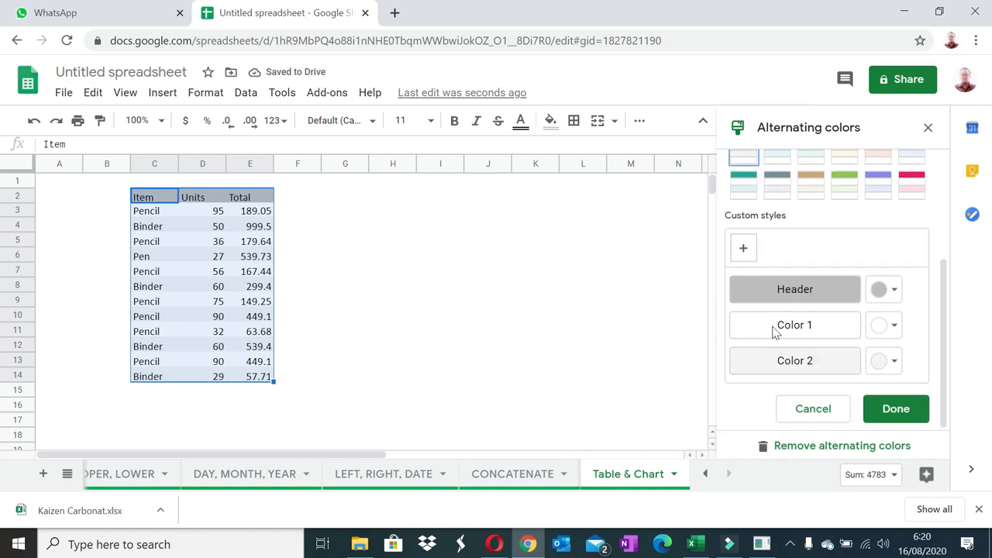
pyautogui.scroll(2, 772, 330)
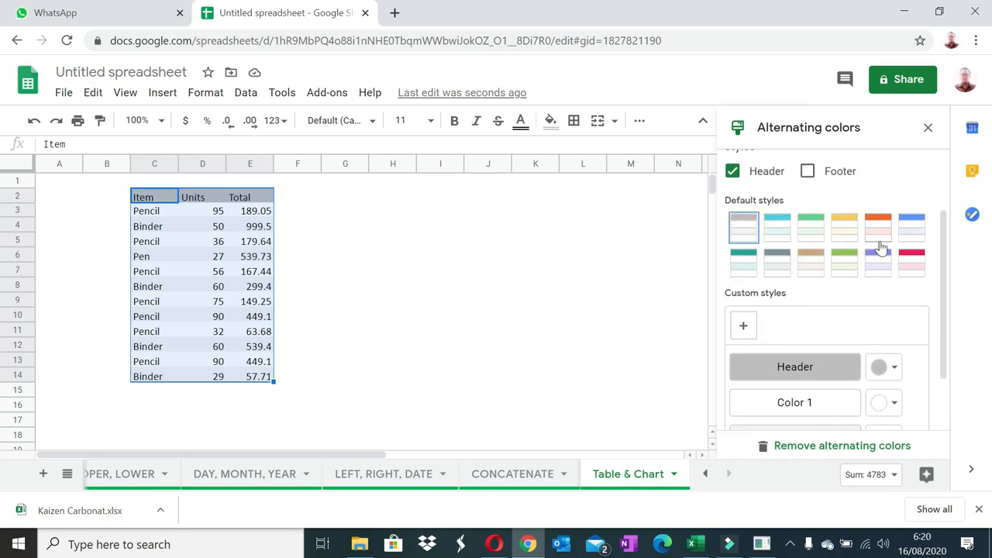
pyautogui.click(906, 233)
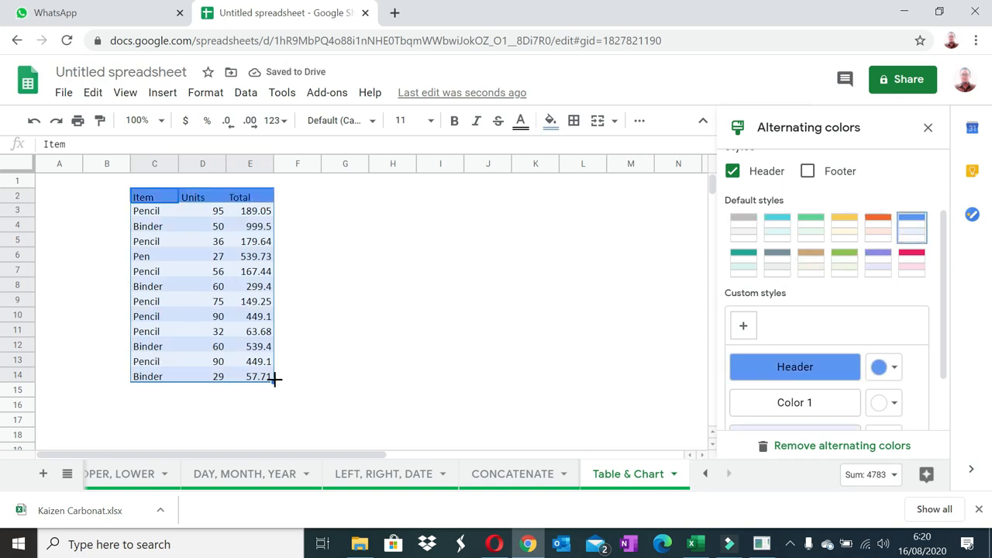
pyautogui.click(365, 351)
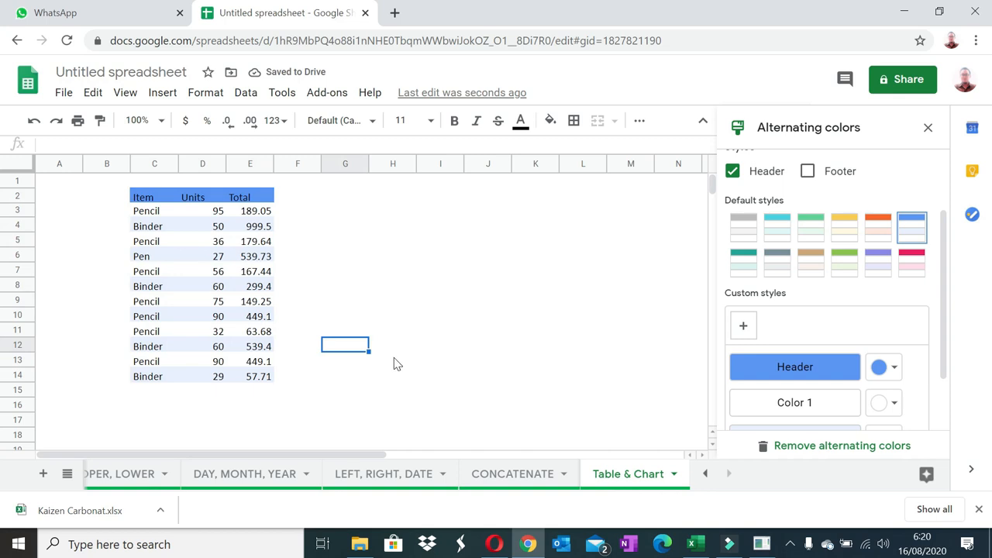
pyautogui.click(429, 303)
# Step: Insert a chart from the data range C2:E14 and move it beside the table so the data is uncovered
pyautogui.click(163, 200)
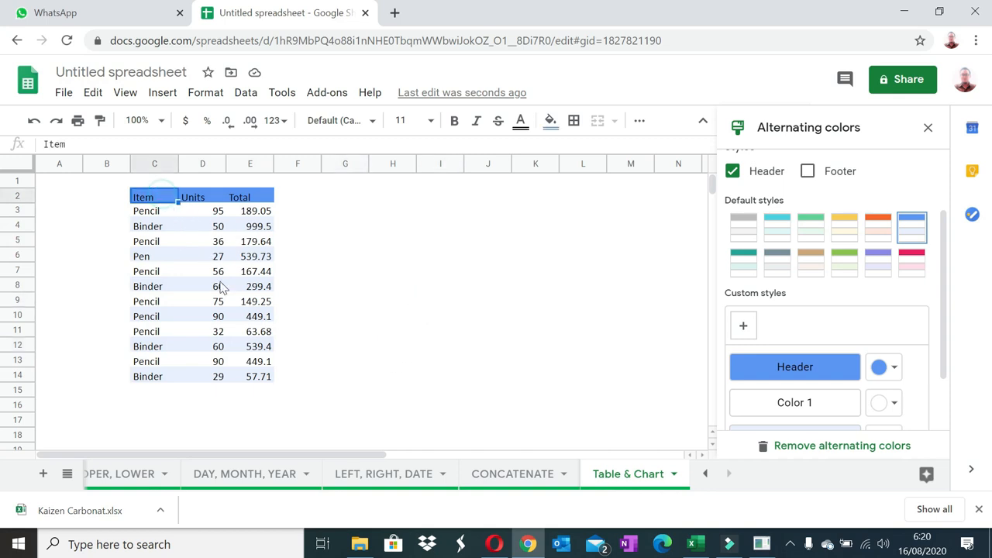
pyautogui.keyDown('shift'); pyautogui.click(252, 377); pyautogui.keyUp('shift')
pyautogui.click(155, 93)
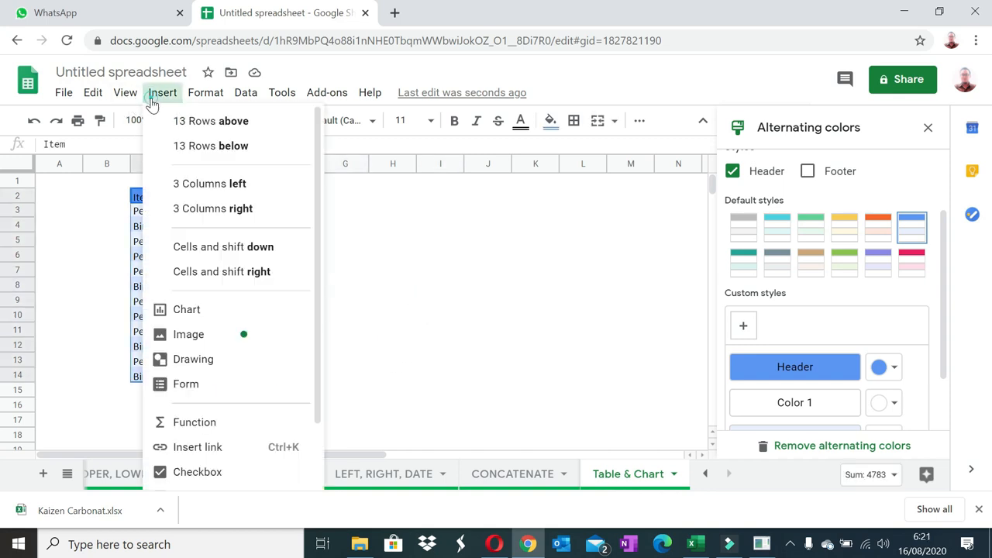
pyautogui.click(186, 310)
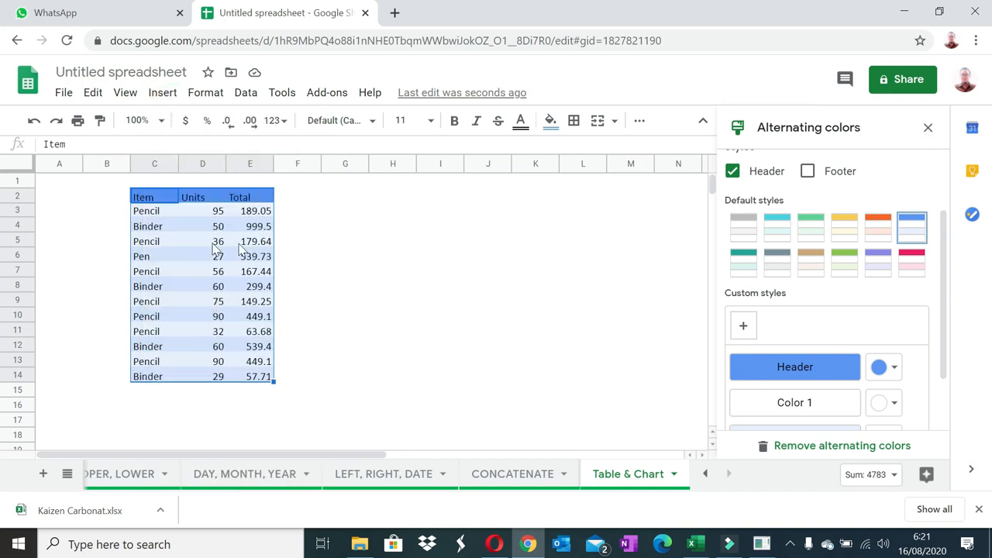
pyautogui.click(927, 127)
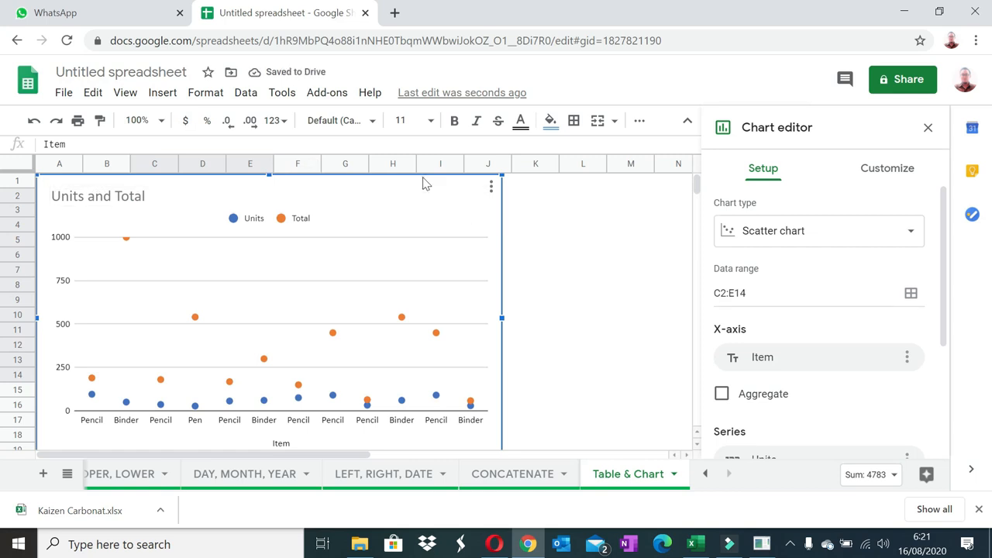
pyautogui.moveTo(423, 178); pyautogui.dragTo(757, 179)
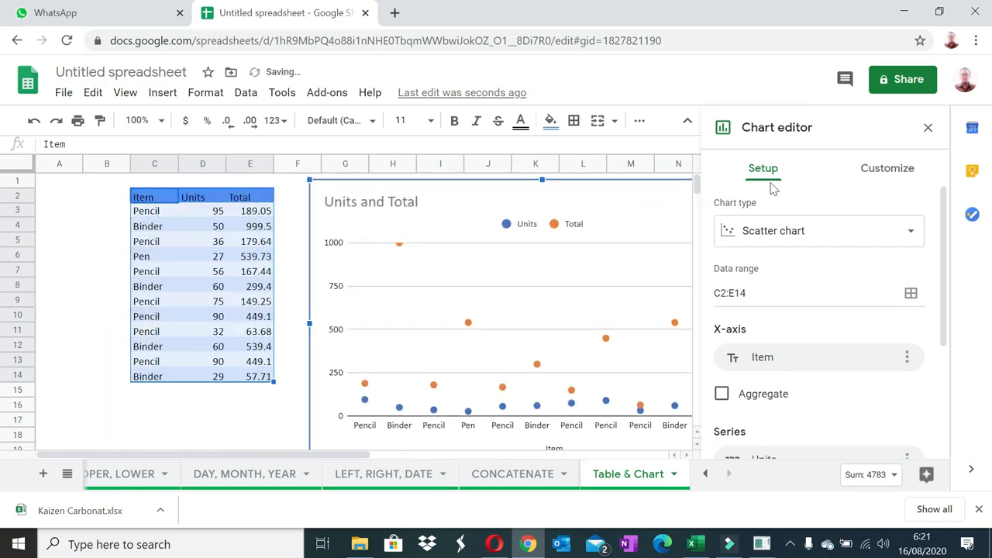
pyautogui.click(929, 128)
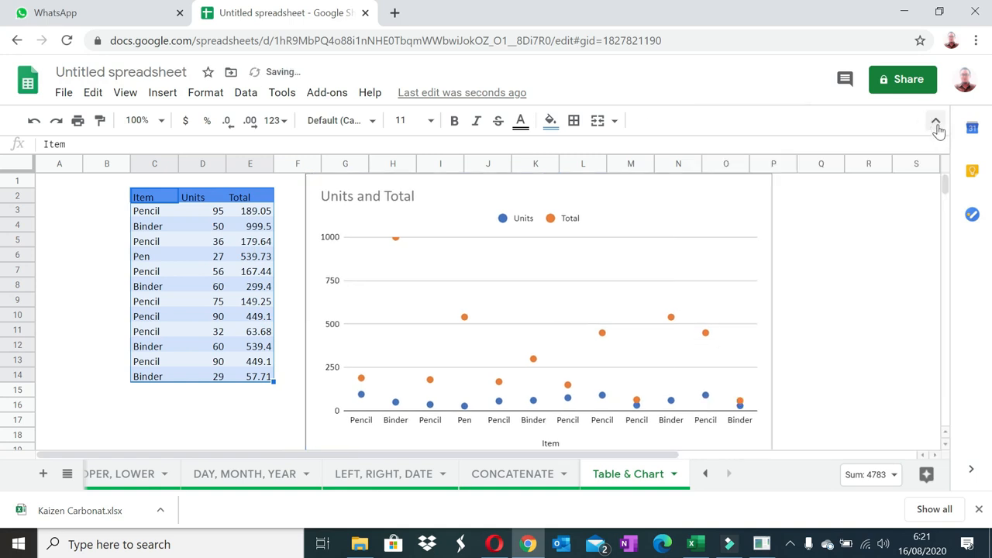
# Step: Change the Units and Total chart from a scatter chart to the suggested Column chart
pyautogui.click(771, 232)
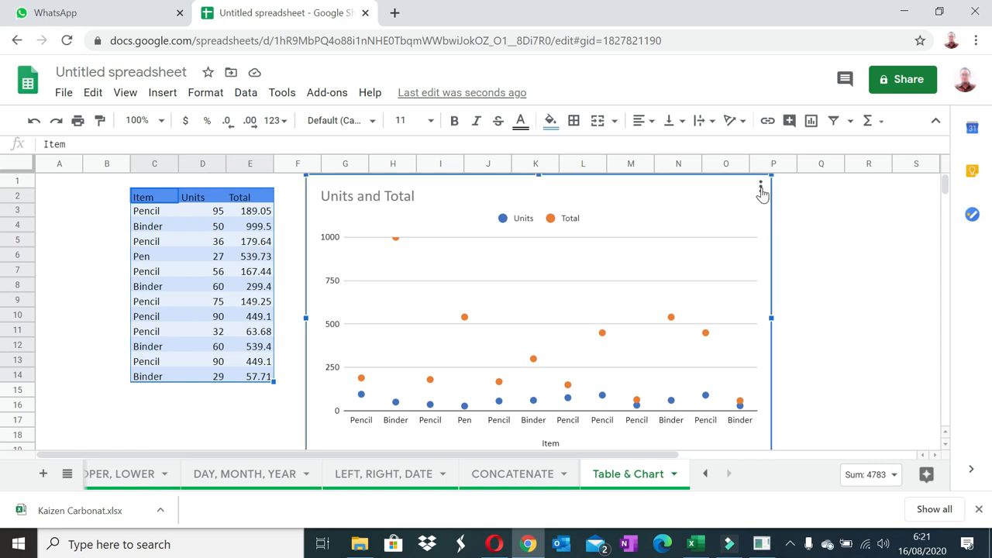
pyautogui.click(761, 189)
pyautogui.click(723, 211)
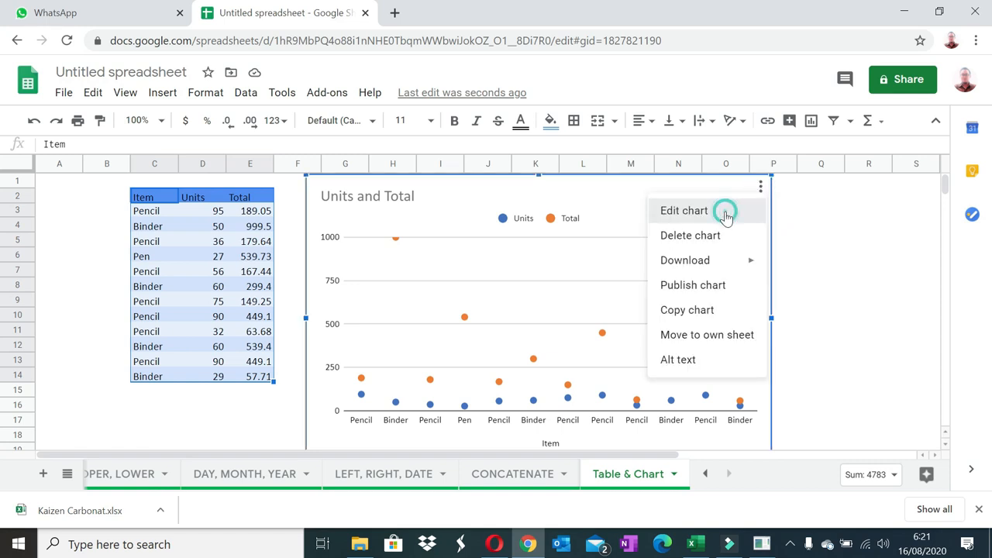
pyautogui.click(750, 237)
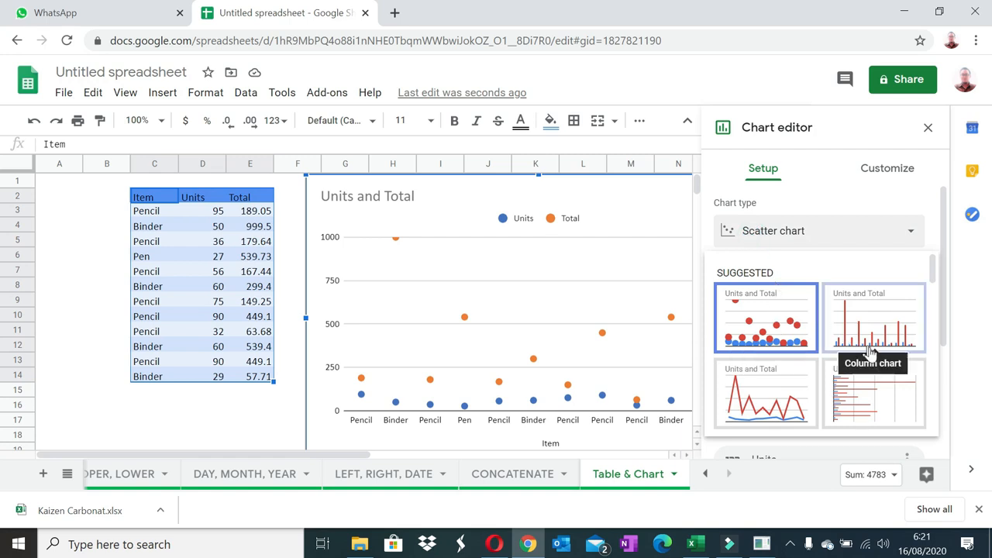
pyautogui.scroll(-1, 866, 354)
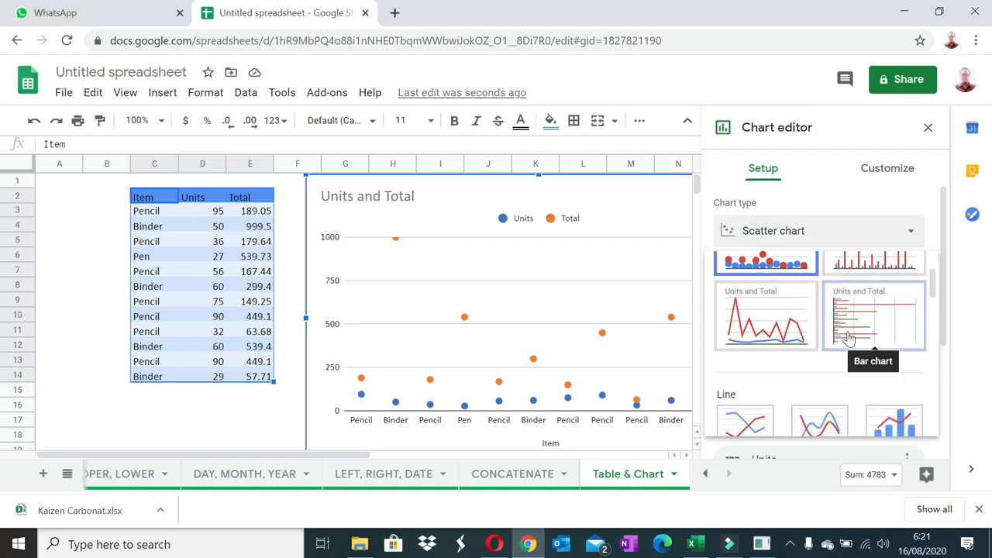
pyautogui.scroll(1, 845, 333)
pyautogui.click(850, 334)
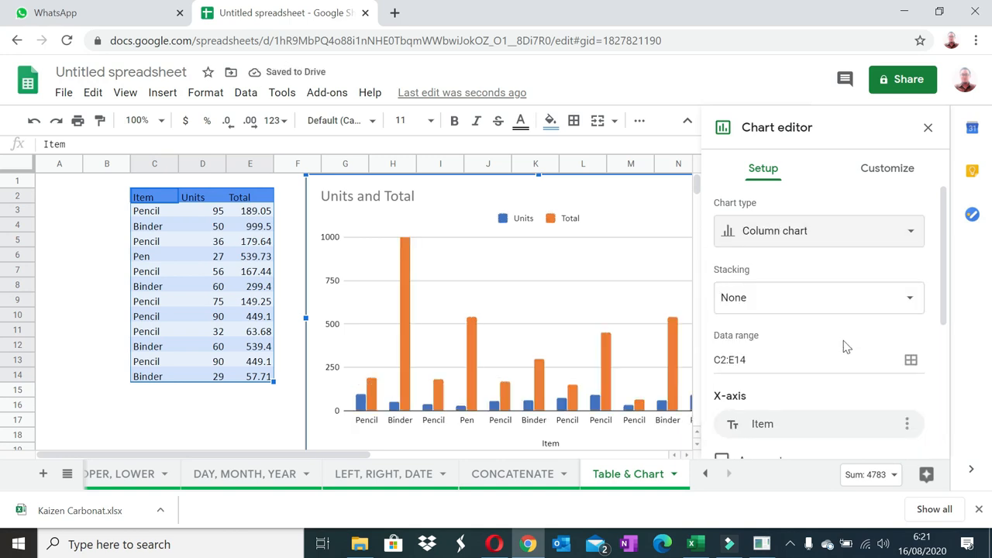
# Step: Try the Bottom position for the column chart's legend, set it to Right instead, and close the chart editor
pyautogui.scroll(-1, 844, 345)
pyautogui.scroll(-2, 844, 349)
pyautogui.scroll(-1, 830, 350)
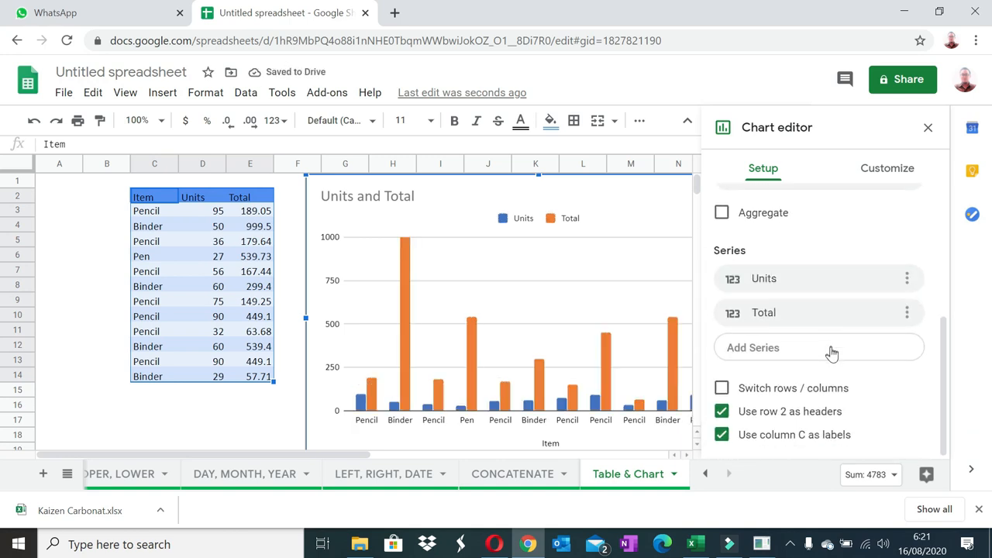
pyautogui.click(891, 178)
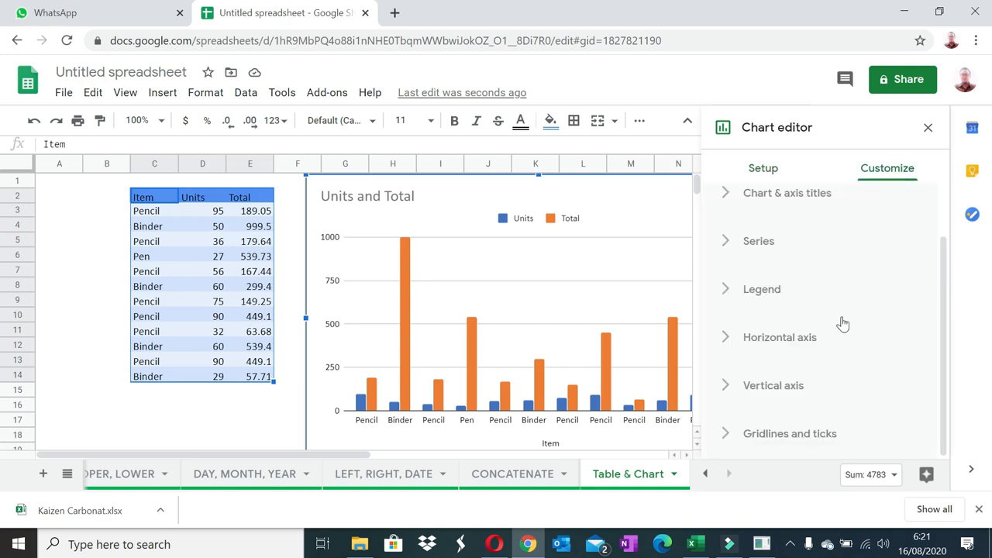
pyautogui.click(779, 291)
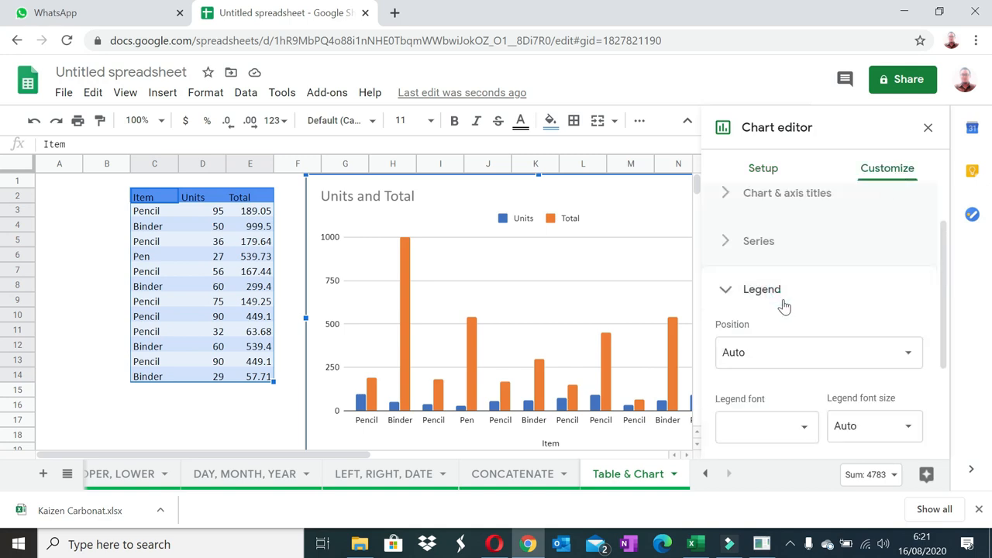
pyautogui.scroll(-1, 833, 326)
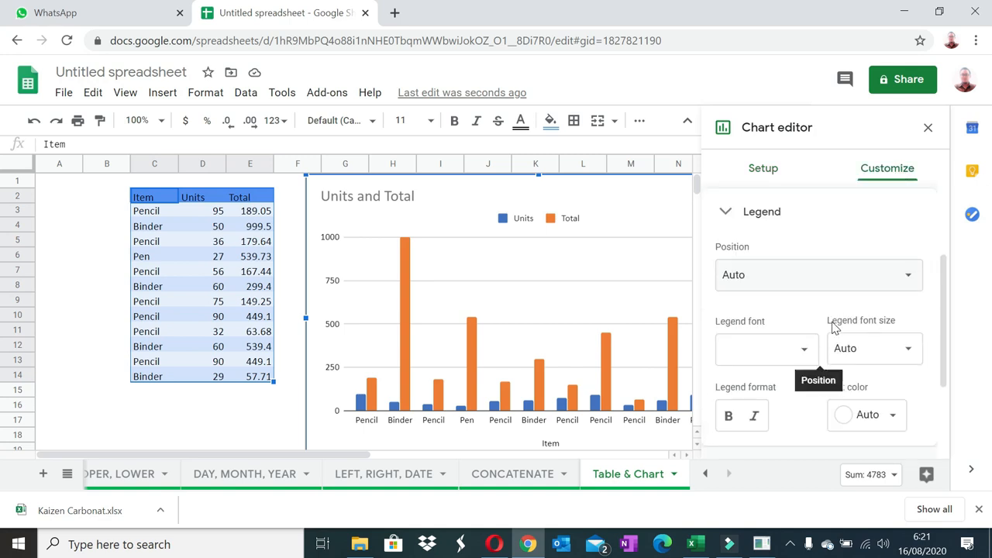
pyautogui.click(822, 278)
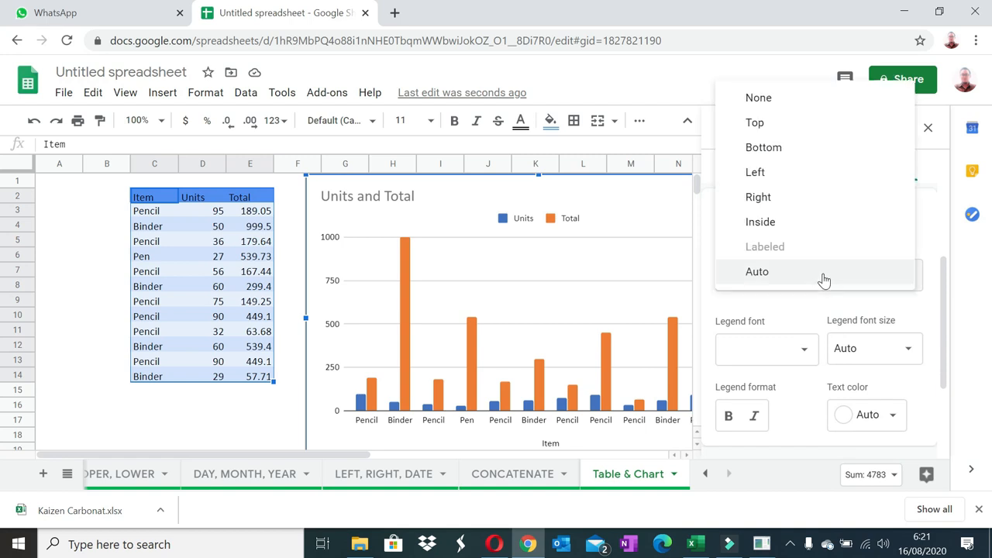
pyautogui.click(785, 147)
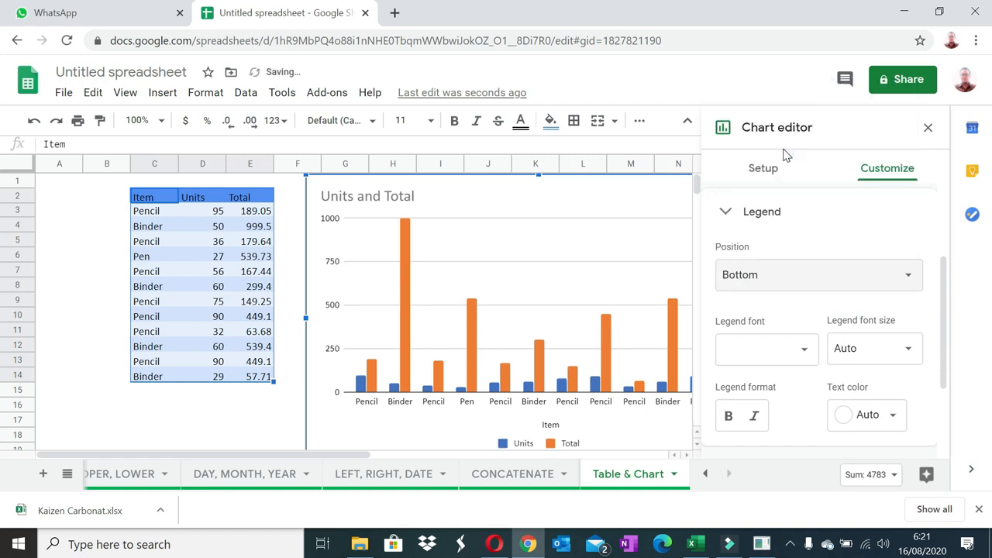
pyautogui.click(771, 280)
pyautogui.click(766, 326)
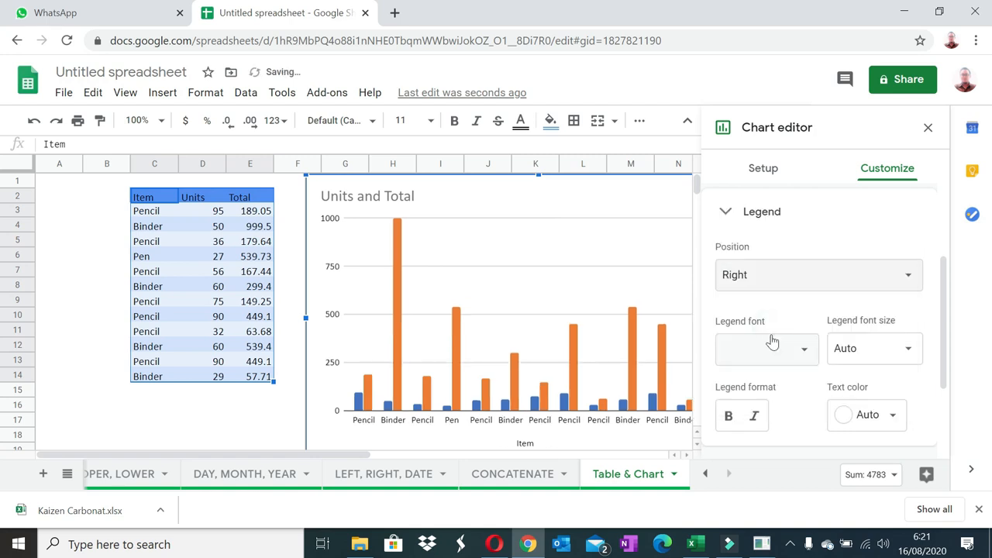
pyautogui.scroll(-2, 844, 387)
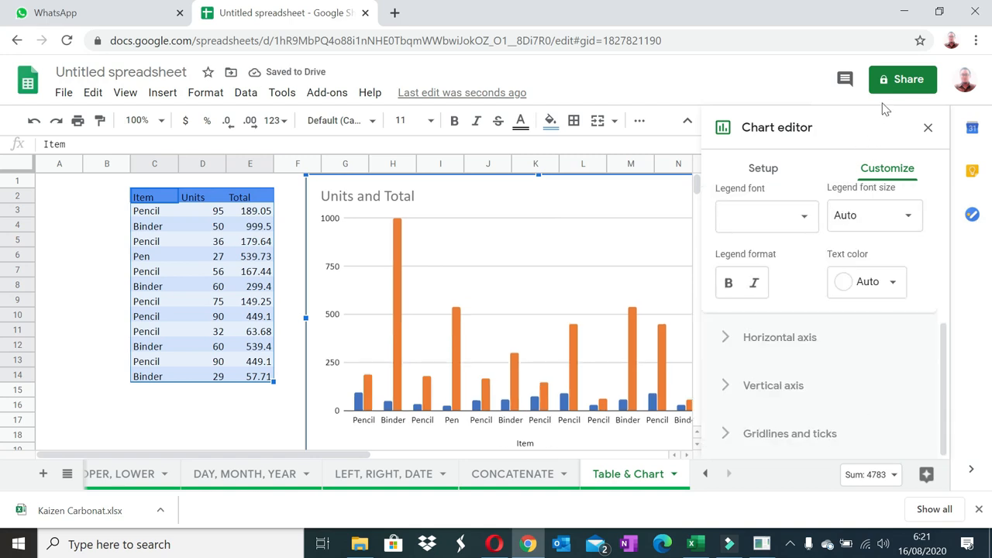
pyautogui.click(927, 127)
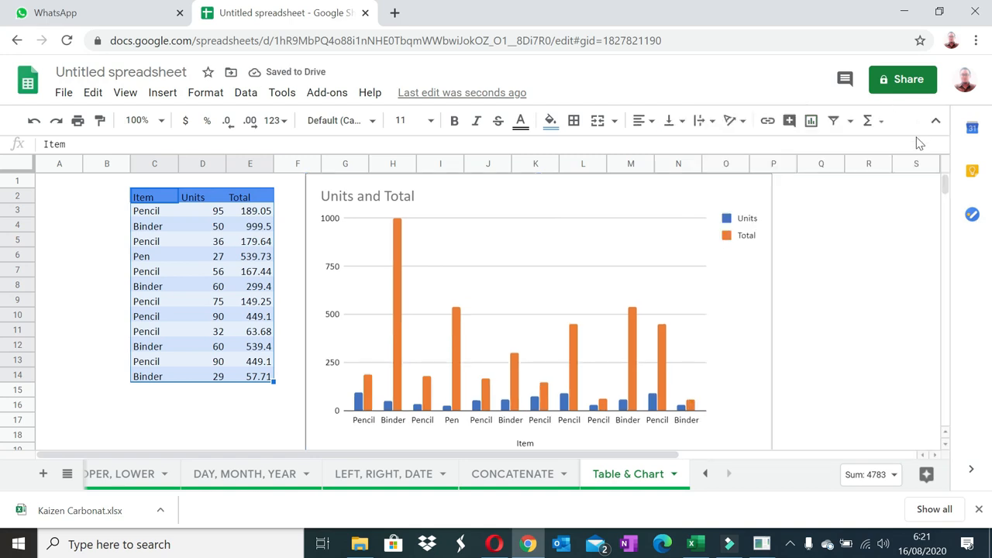
pyautogui.click(830, 301)
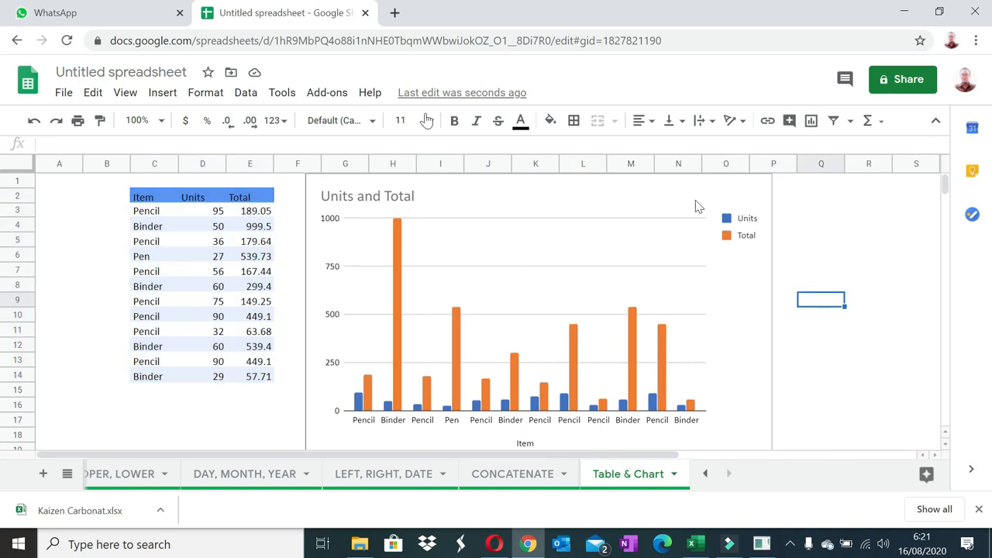
# Step: Rename the spreadsheet as Pembelajaran Administrasi Perkantoran
pyautogui.click(109, 72)
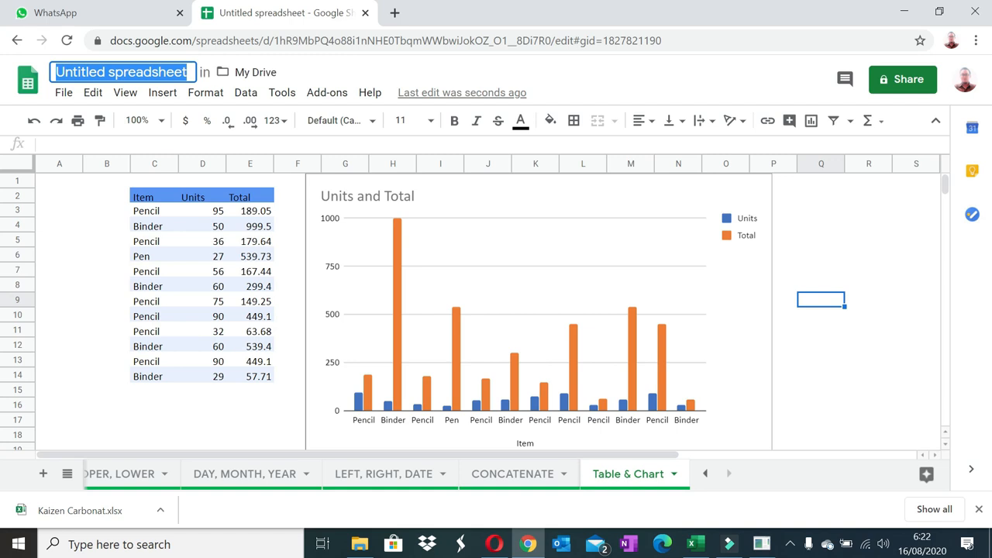
pyautogui.write('Pembele')
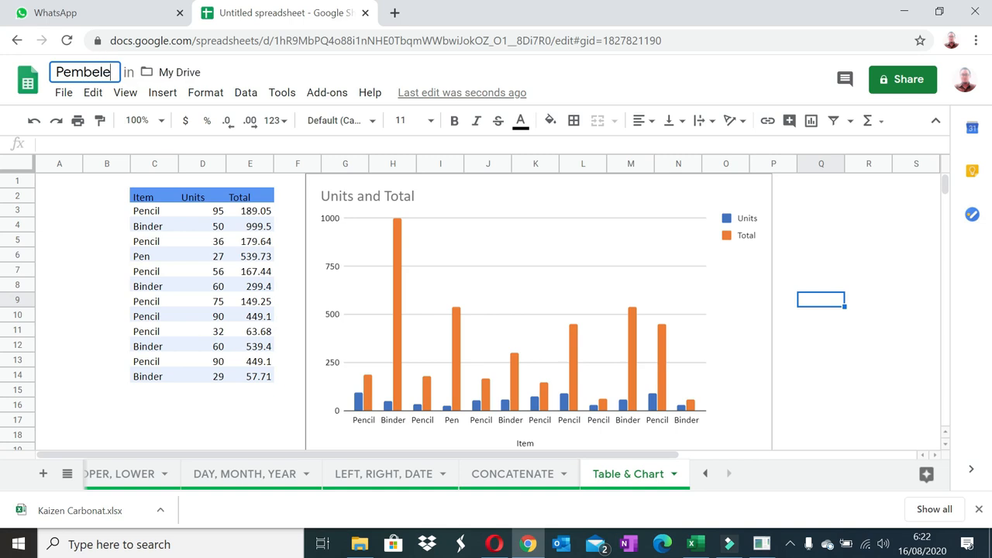
pyautogui.press('BackSpace')
pyautogui.write('aja')
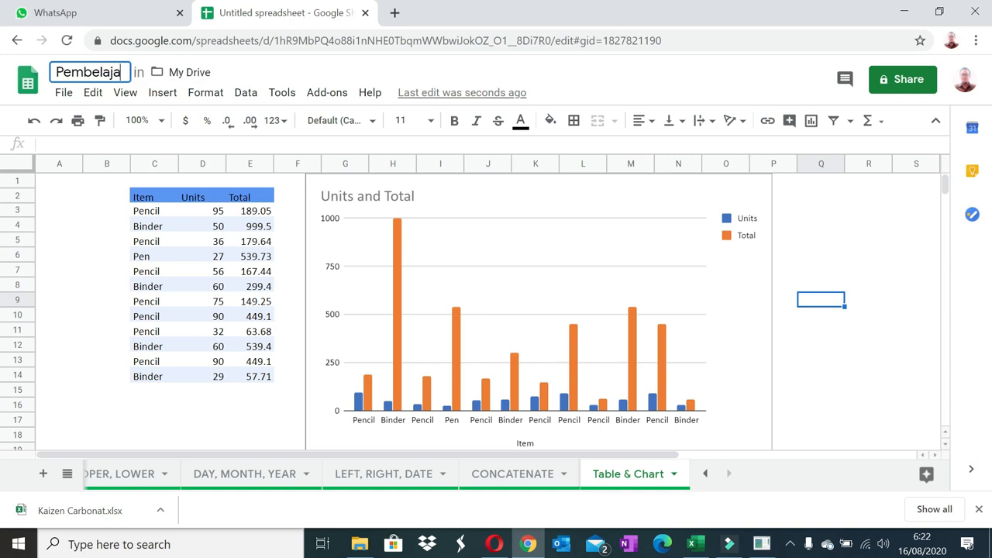
pyautogui.write('ran Adminis')
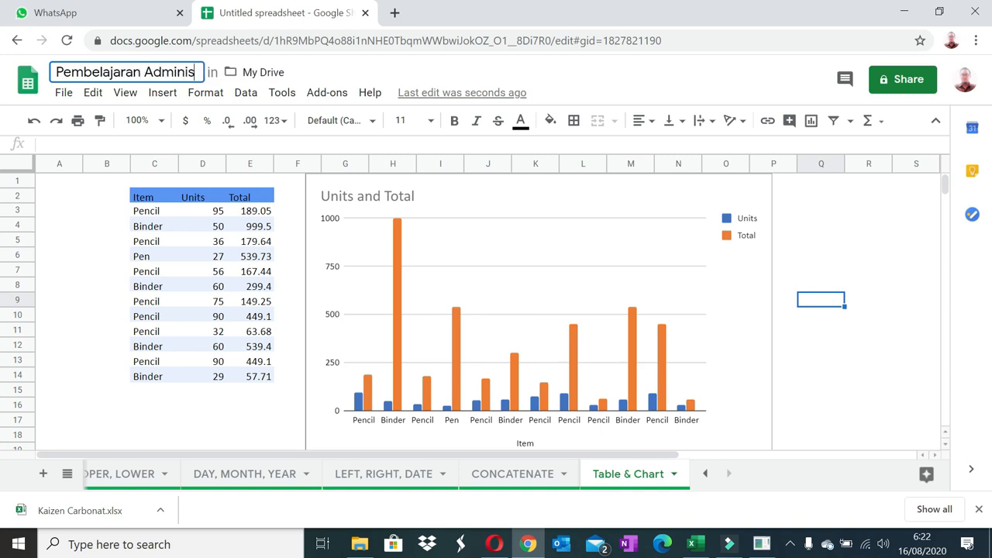
pyautogui.write('trasi')
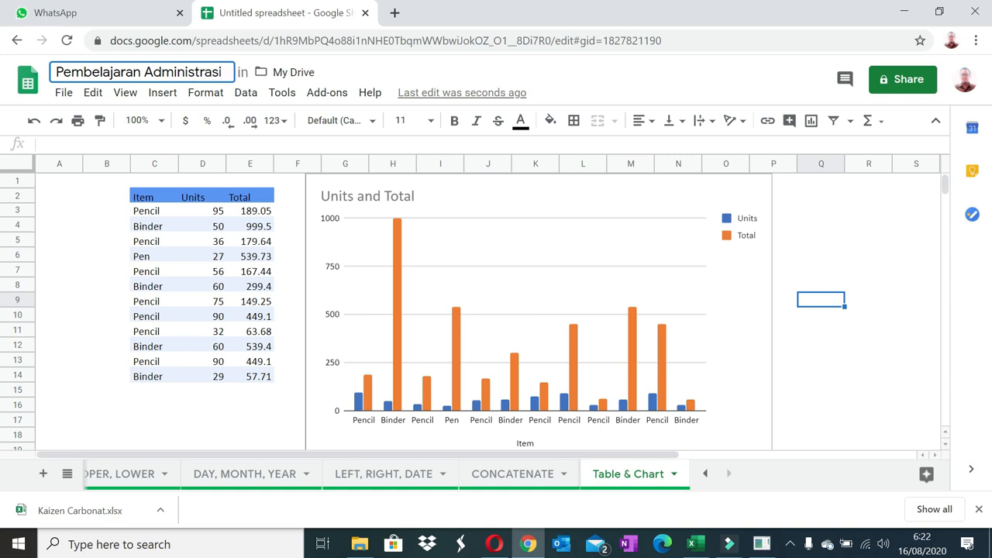
pyautogui.write(' Perkantoran')
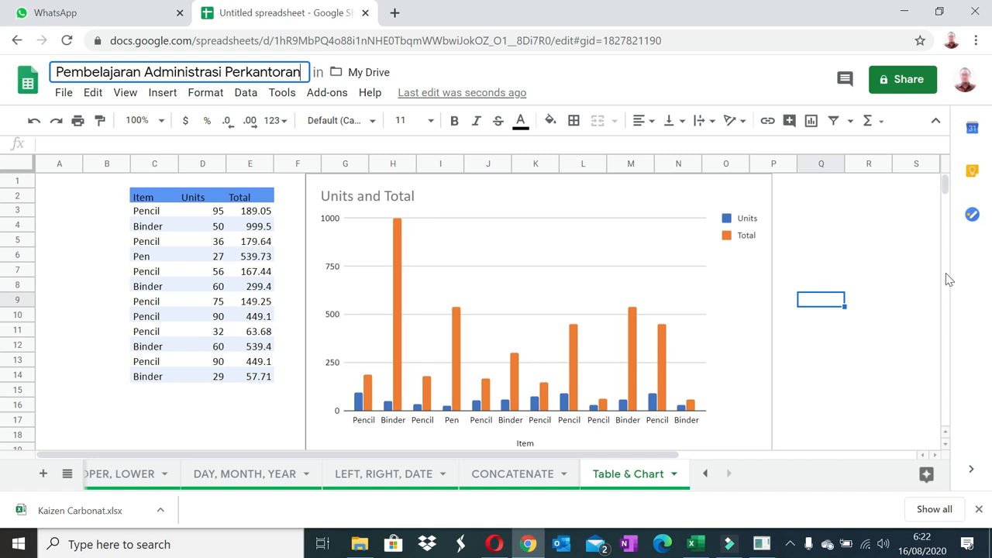
pyautogui.click(873, 247)
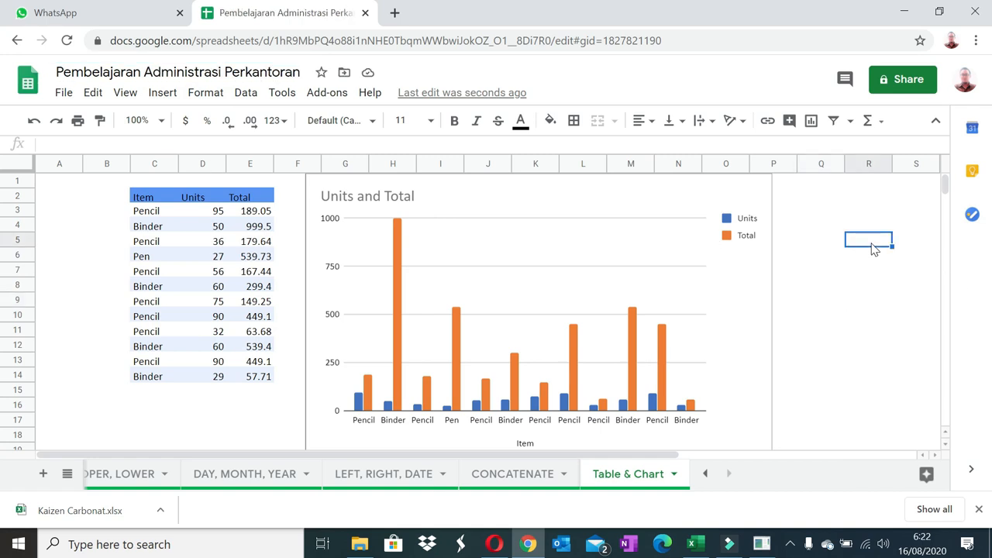